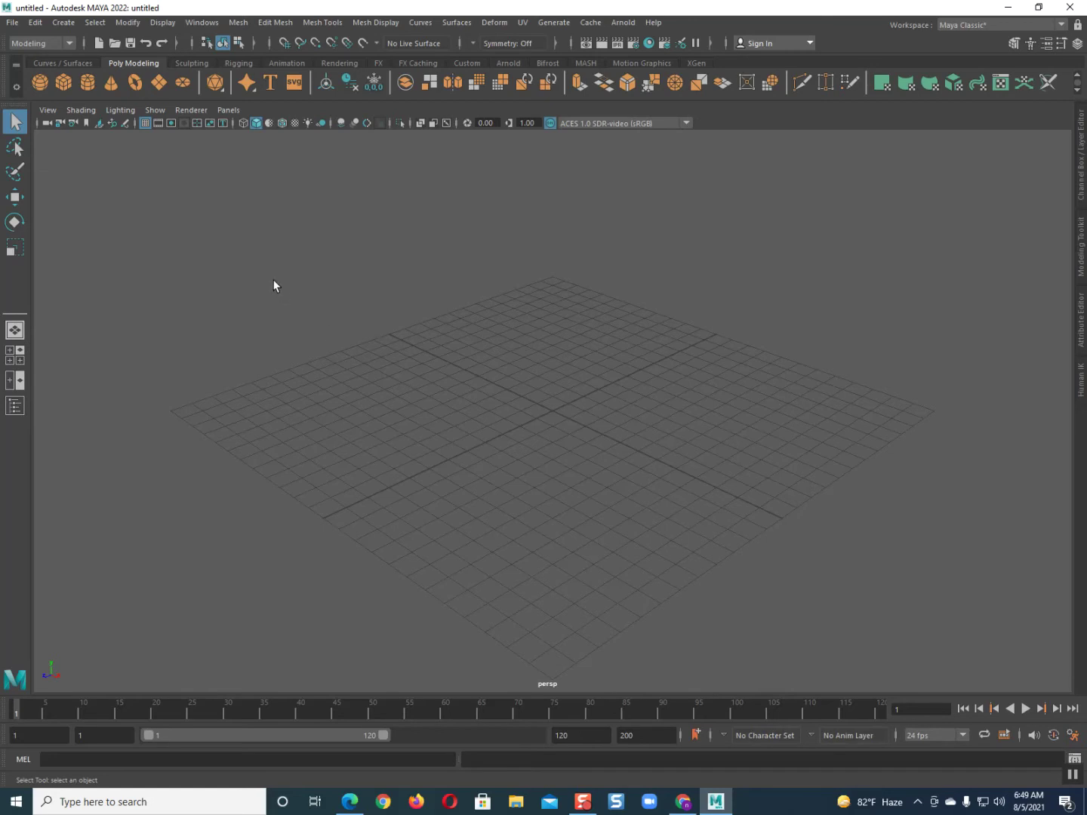
drag(274, 279, 812, 479)
drag(222, 288, 1019, 632)
drag(295, 280, 947, 525)
drag(335, 290, 952, 556)
drag(237, 274, 912, 520)
drag(249, 259, 934, 540)
drag(231, 263, 952, 652)
drag(112, 212, 1022, 595)
drag(214, 290, 954, 574)
drag(226, 242, 948, 554)
drag(199, 276, 963, 562)
drag(194, 245, 972, 545)
drag(201, 275, 993, 588)
drag(106, 257, 1016, 560)
drag(332, 257, 896, 507)
drag(221, 230, 943, 538)
alt+drag(723, 394, 638, 403)
alt+drag(553, 362, 526, 425)
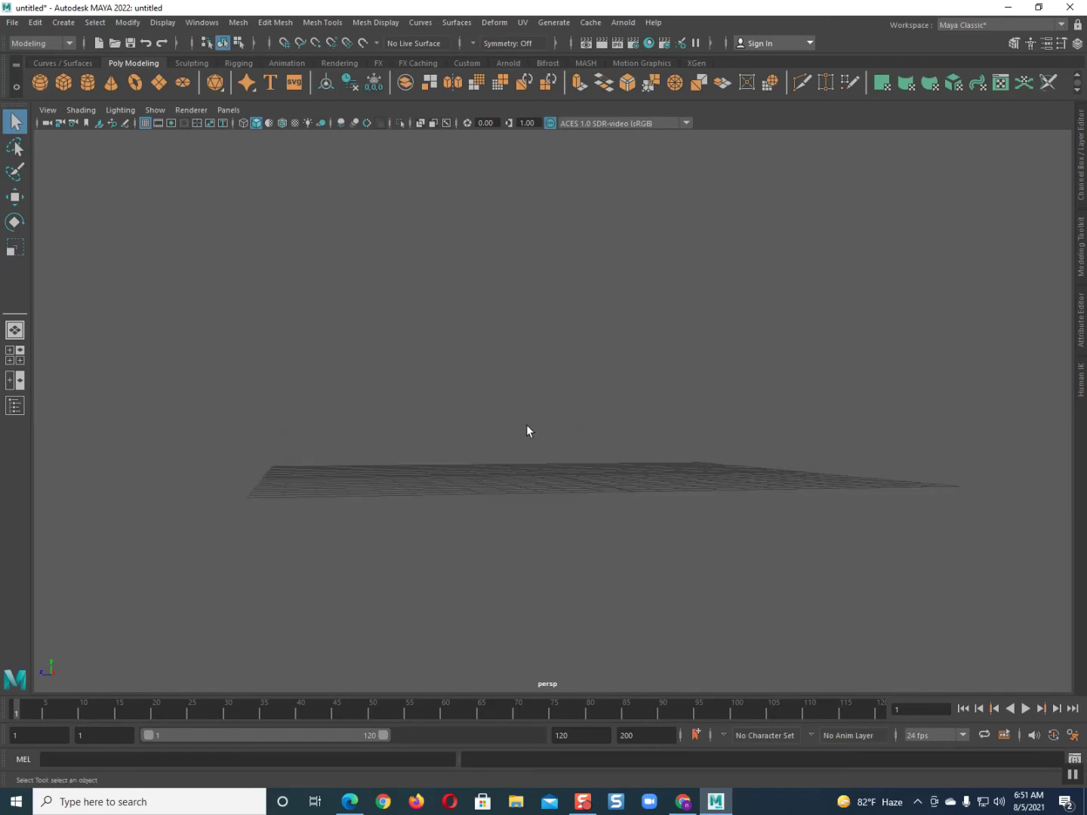
alt+drag(526, 432, 506, 515)
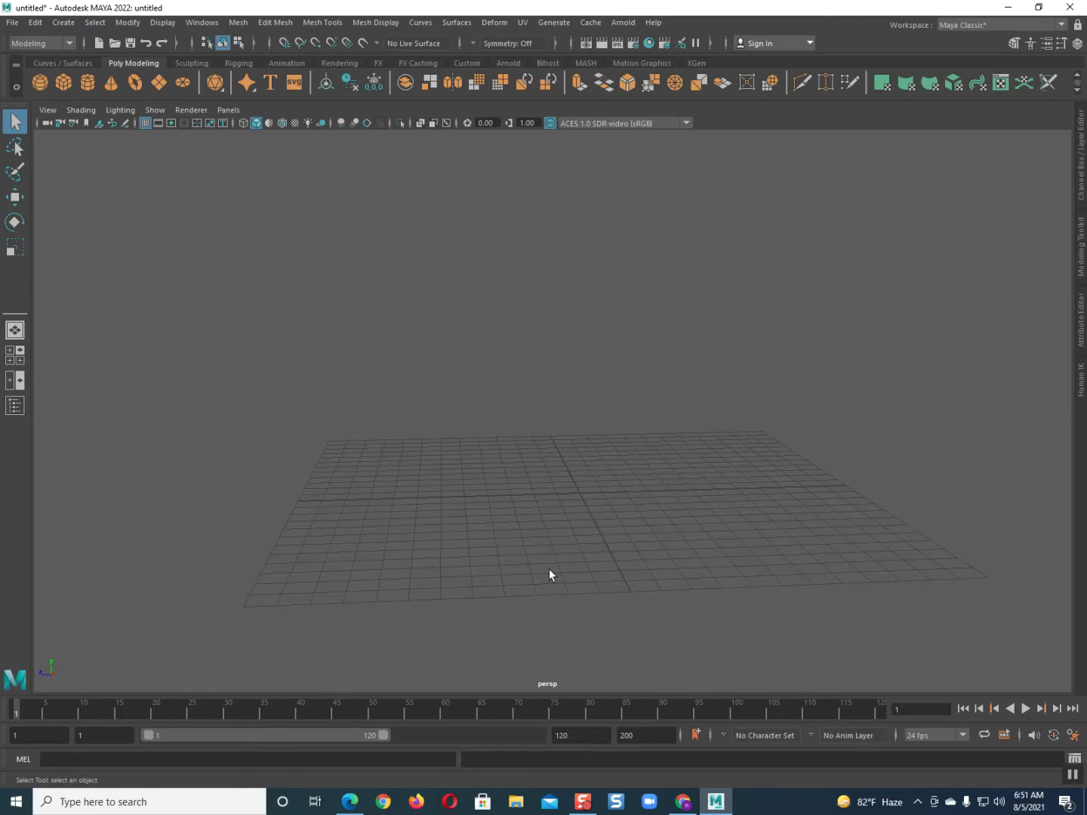
mouse_move(514, 552)
alt+mouse_down()
mouse_move(534, 543)
mouse_move(483, 545)
mouse_move(505, 543)
alt+mouse_up()
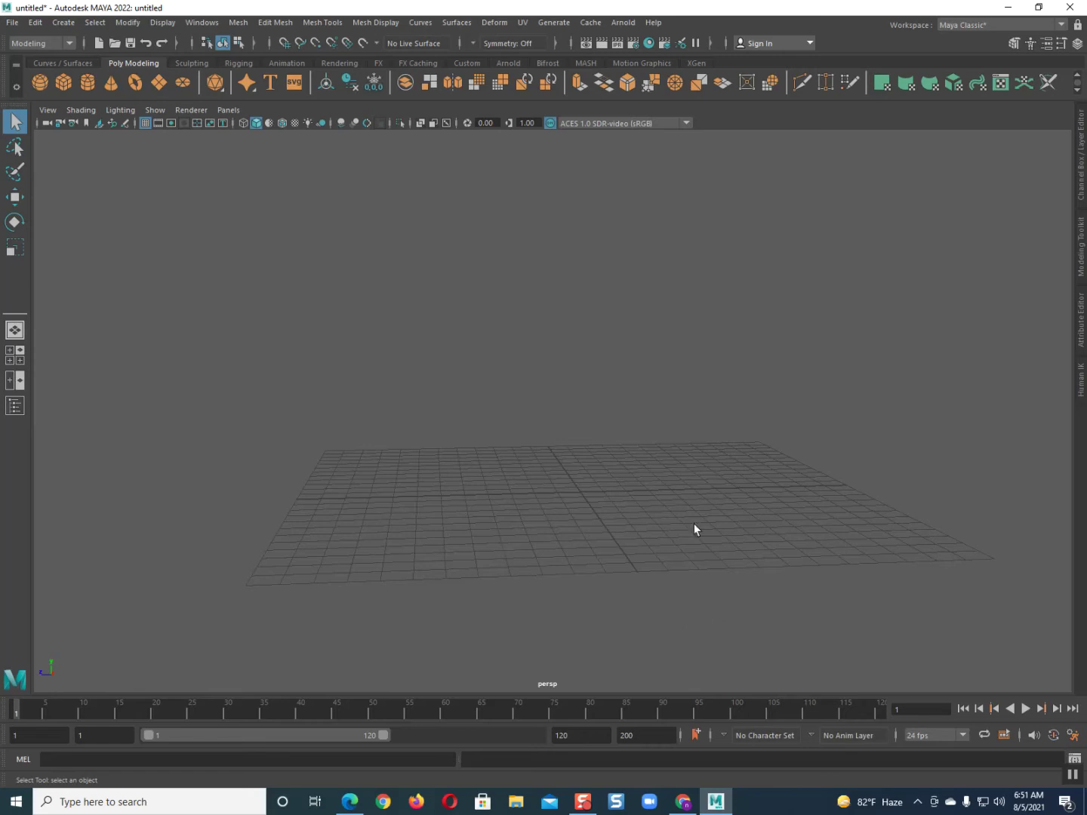
drag(294, 397, 1011, 583)
drag(218, 411, 929, 628)
drag(215, 384, 1043, 586)
drag(158, 370, 1029, 591)
drag(207, 440, 1028, 595)
drag(162, 372, 1028, 606)
drag(143, 329, 1069, 638)
drag(133, 326, 1069, 635)
drag(231, 455, 1024, 627)
Create a polygon cube at the origin and raise it about 0.6 units along Y
click(66, 79)
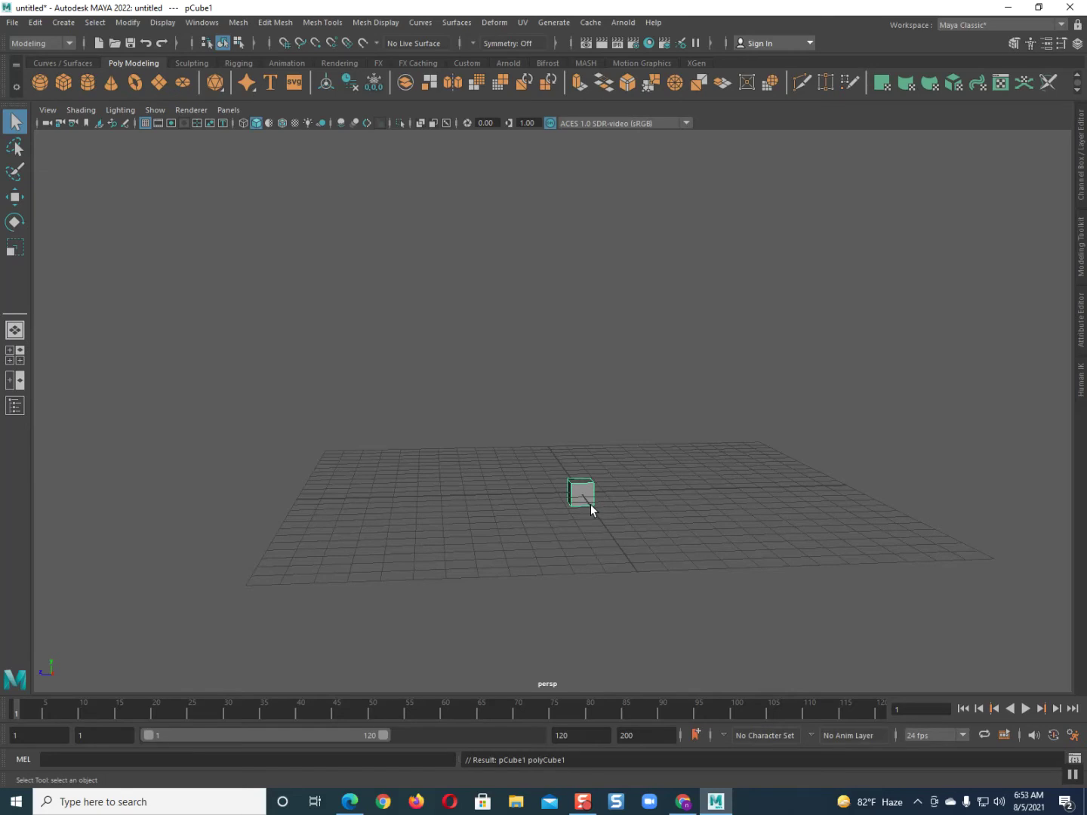
key(w)
mouse_move(580, 448)
mouse_down()
mouse_move(584, 409)
mouse_move(592, 439)
mouse_up()
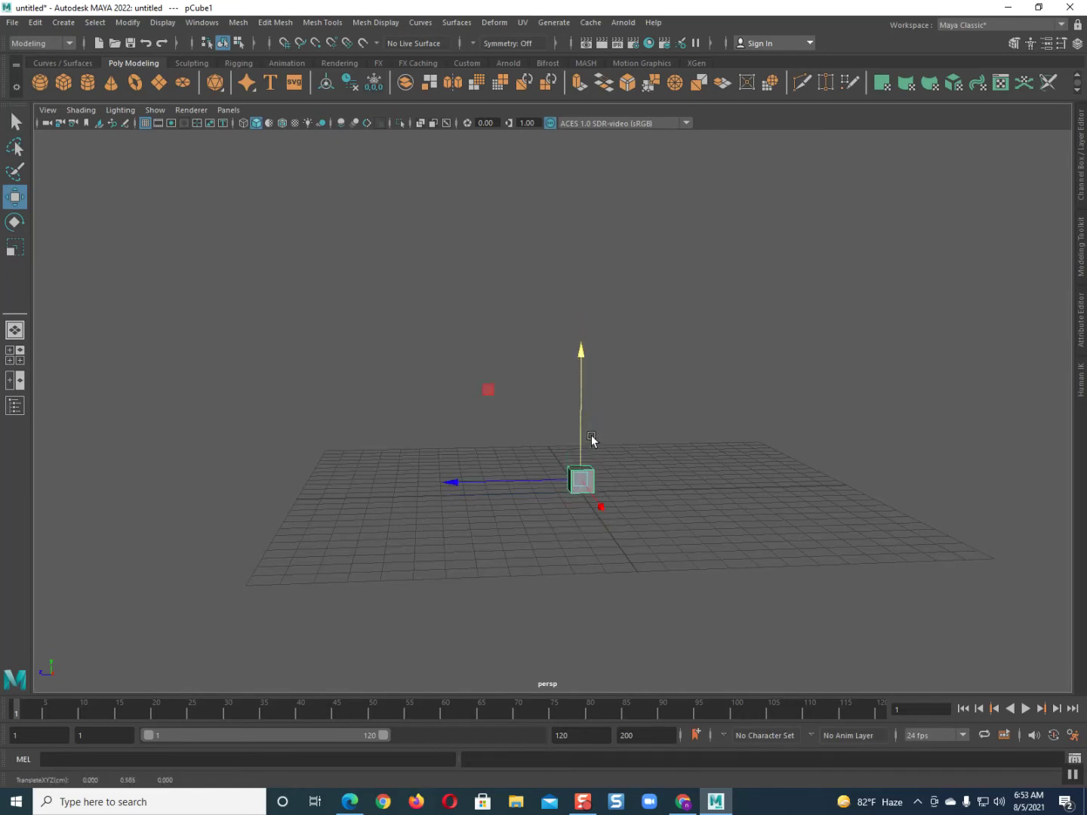
key(e)
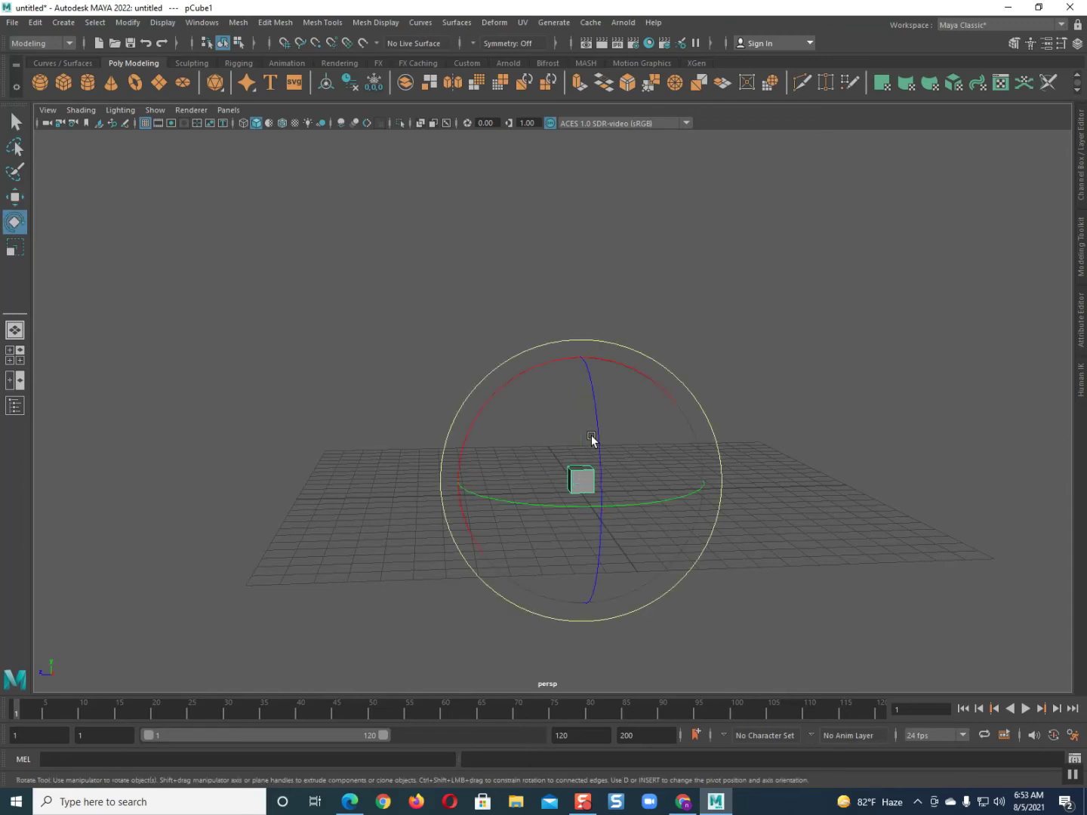
drag(540, 504, 586, 509)
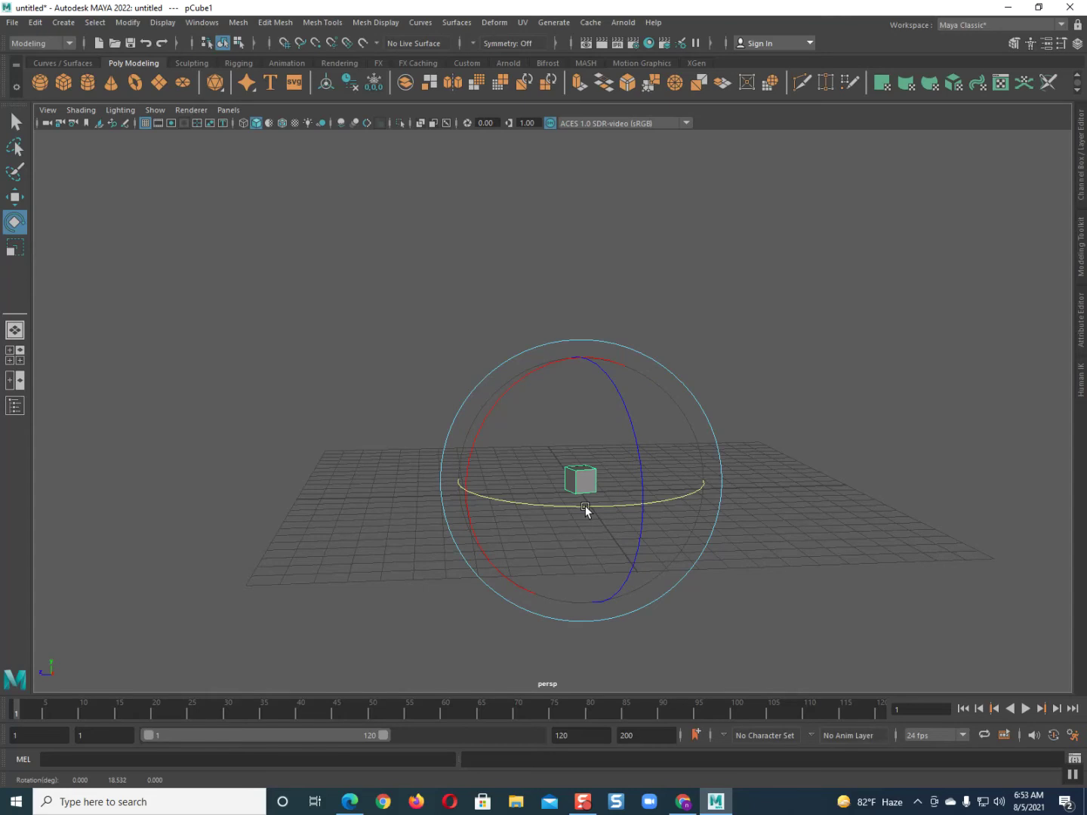
key(ctrl+z)
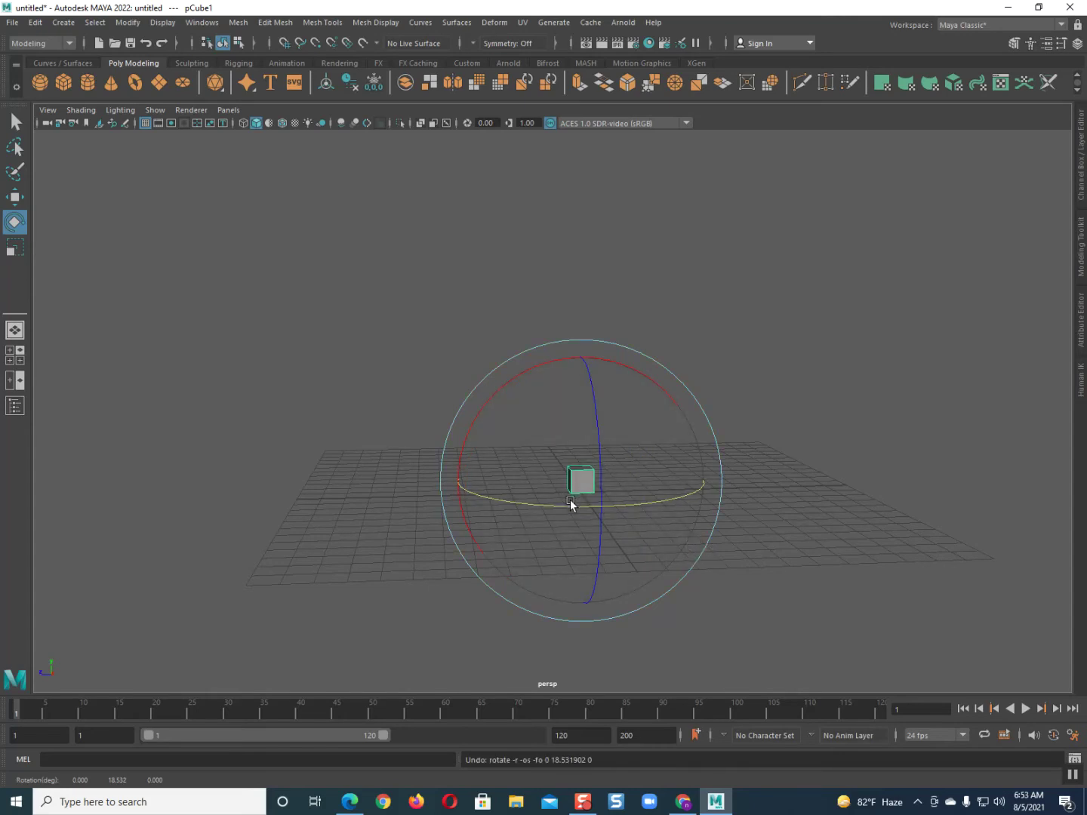
Scale the cube along Y to about 1.85, then try a uniform enlargement to about 3.29 and undo it
click(13, 253)
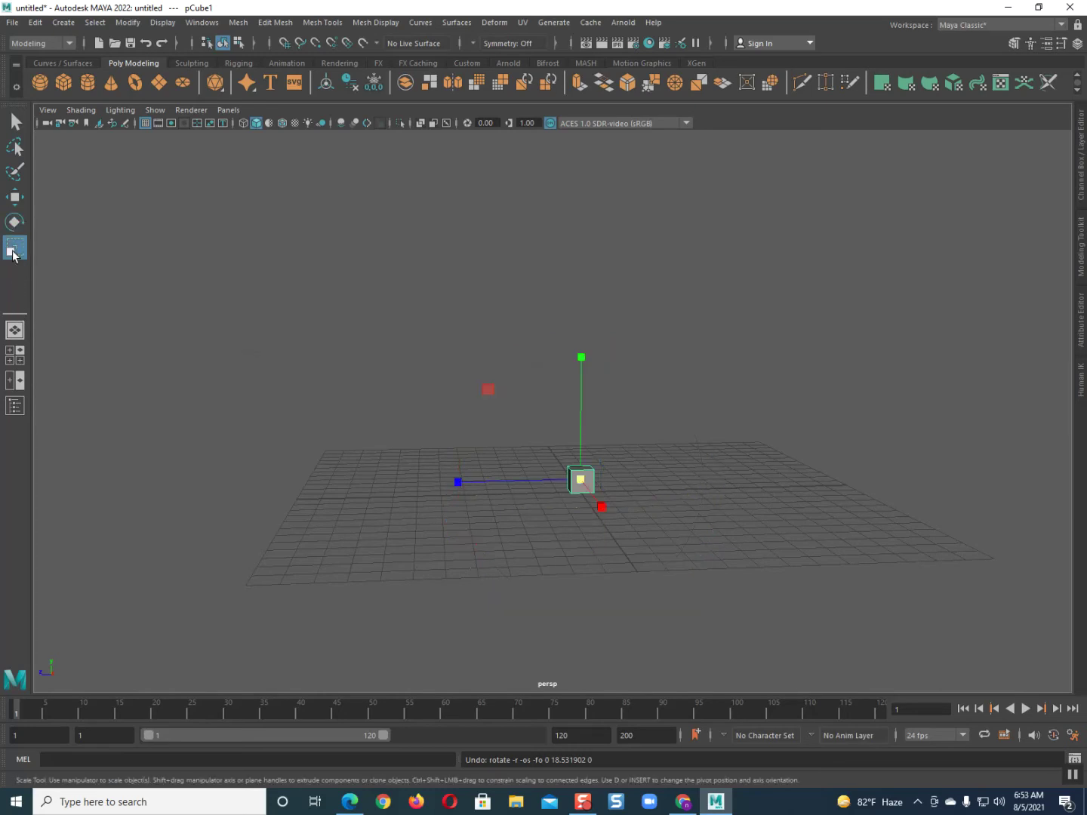
mouse_move(580, 426)
mouse_down()
mouse_move(608, 213)
mouse_move(588, 425)
mouse_move(600, 308)
mouse_move(593, 415)
mouse_up()
drag(579, 484, 641, 461)
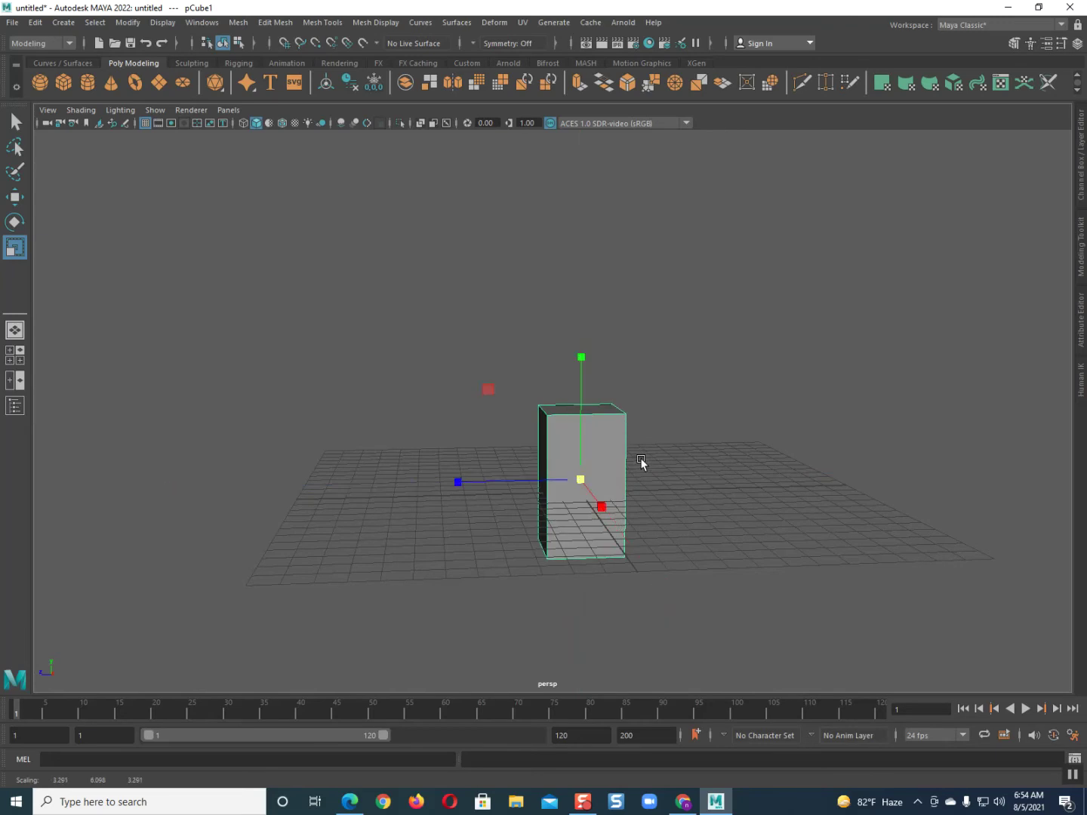
key(ctrl+z)
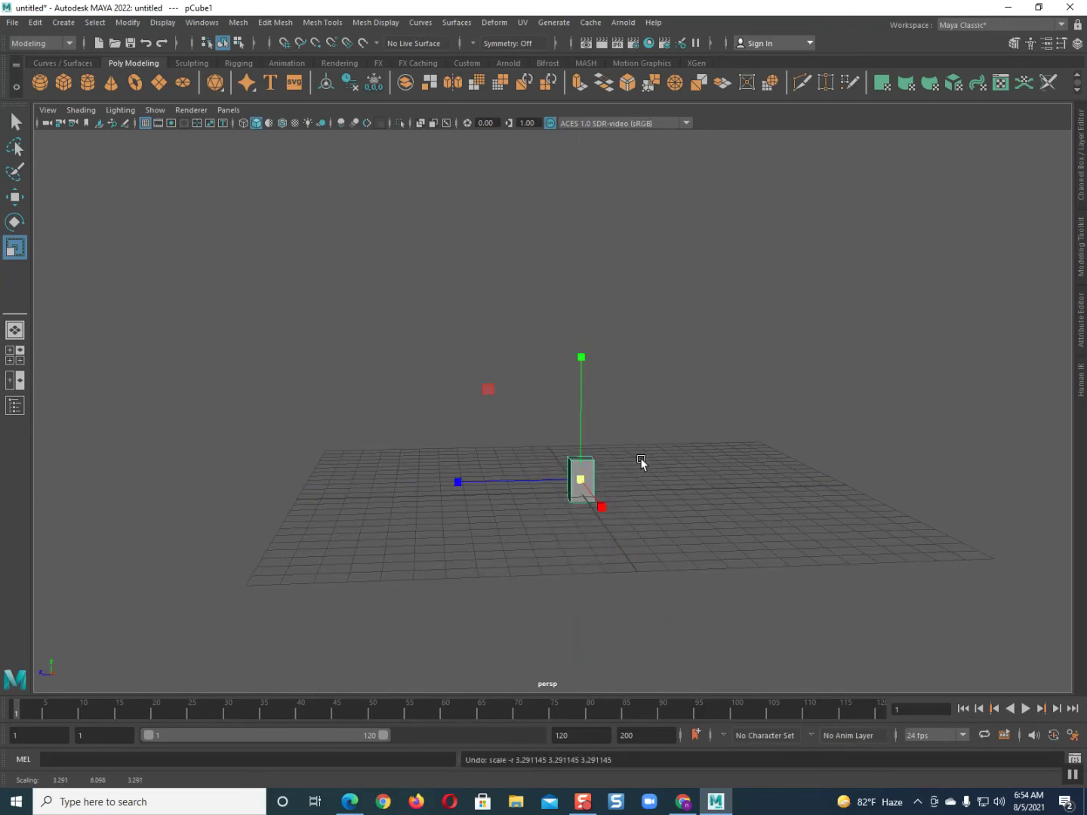
Move the tall box up along Y so its base rests near the grid, then deselect it
click(15, 197)
mouse_move(585, 420)
mouse_down()
mouse_move(585, 364)
mouse_move(571, 414)
mouse_up()
click(572, 414)
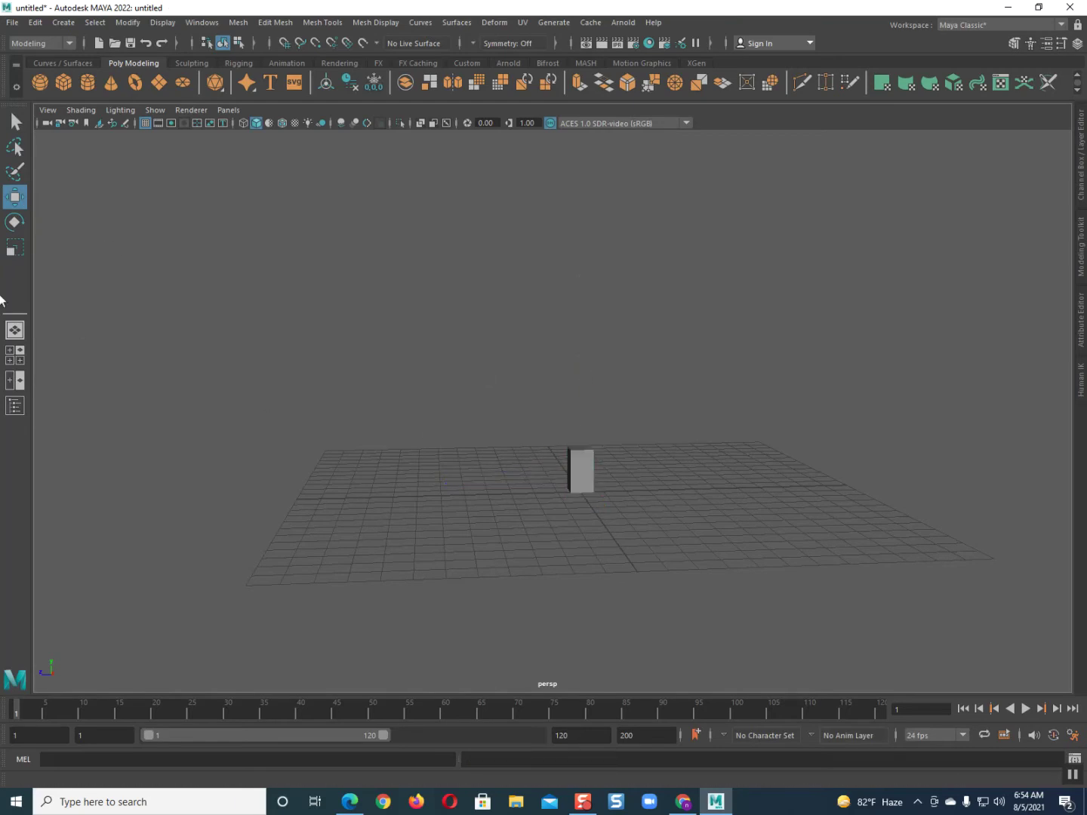
Stretch the box along Z to about 3.27 and enlarge it uniformly to about 22.7 units long
click(14, 248)
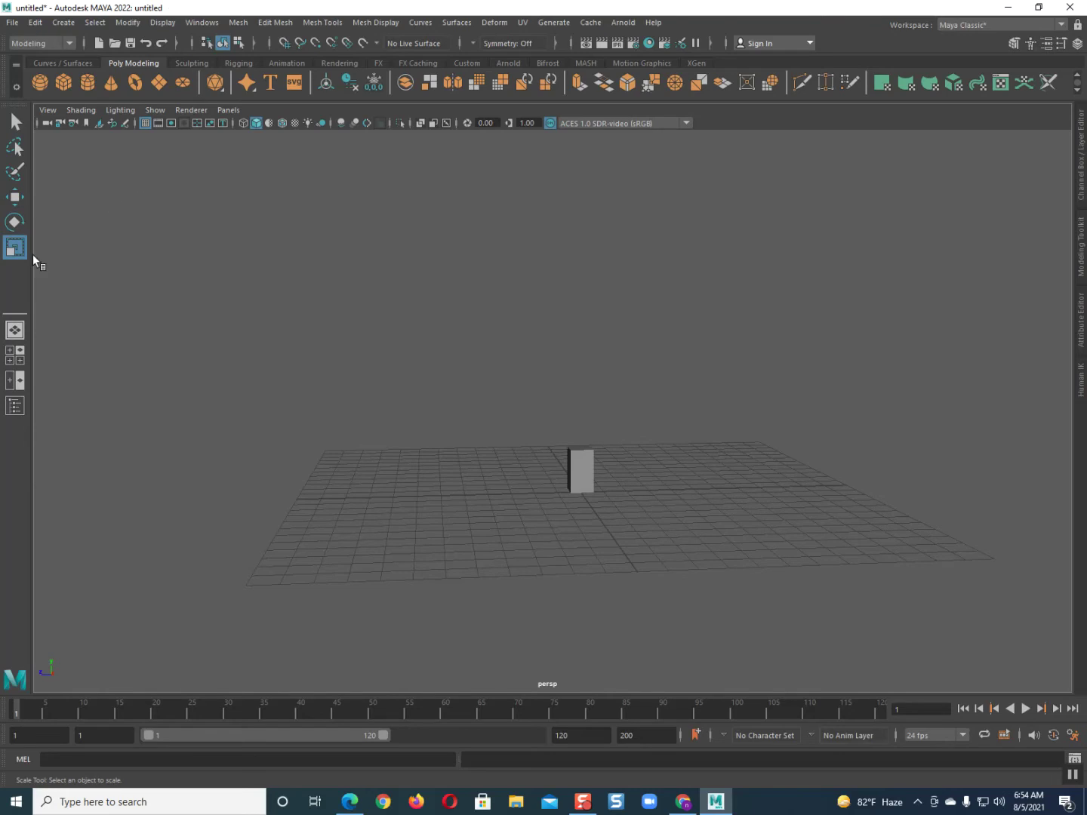
click(576, 469)
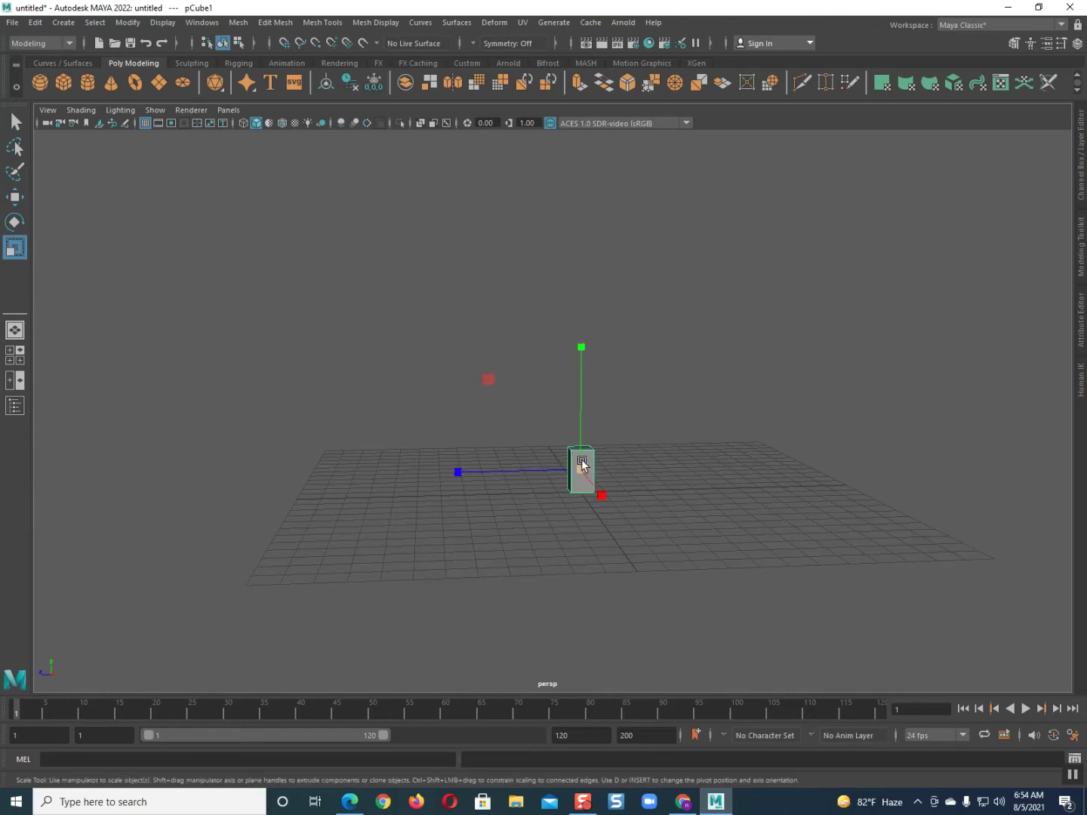
drag(456, 474, 174, 438)
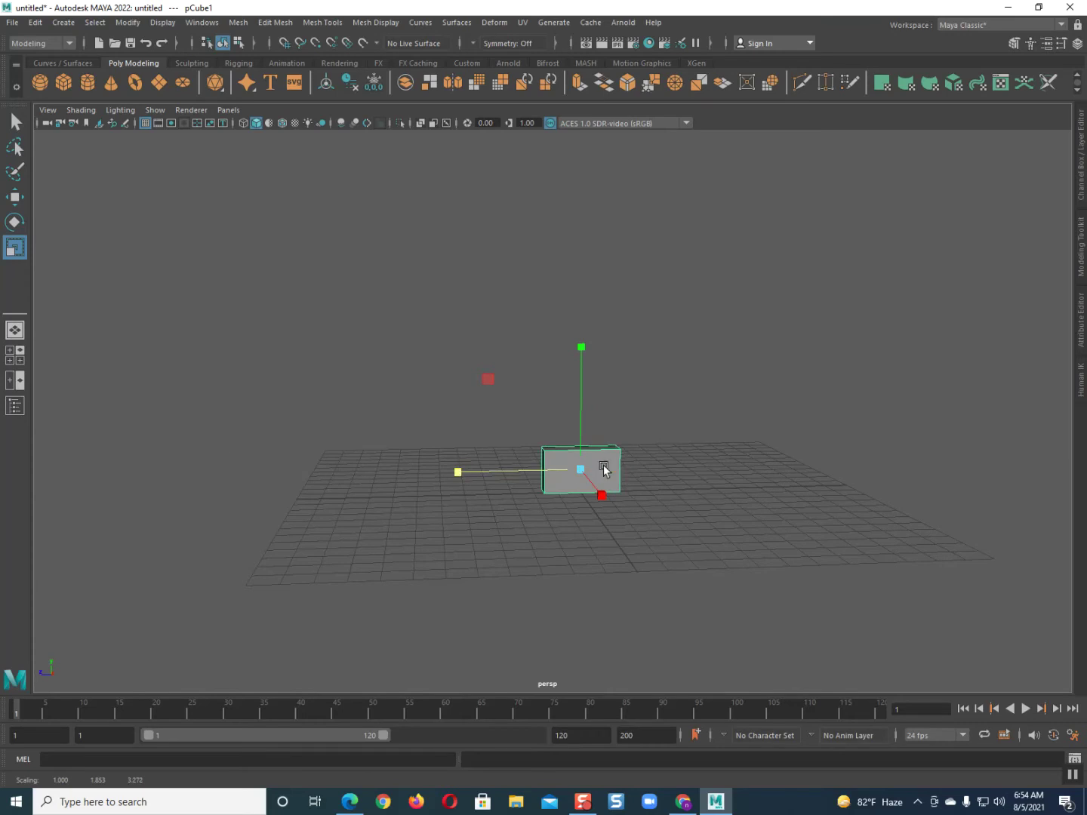
drag(579, 470, 222, 425)
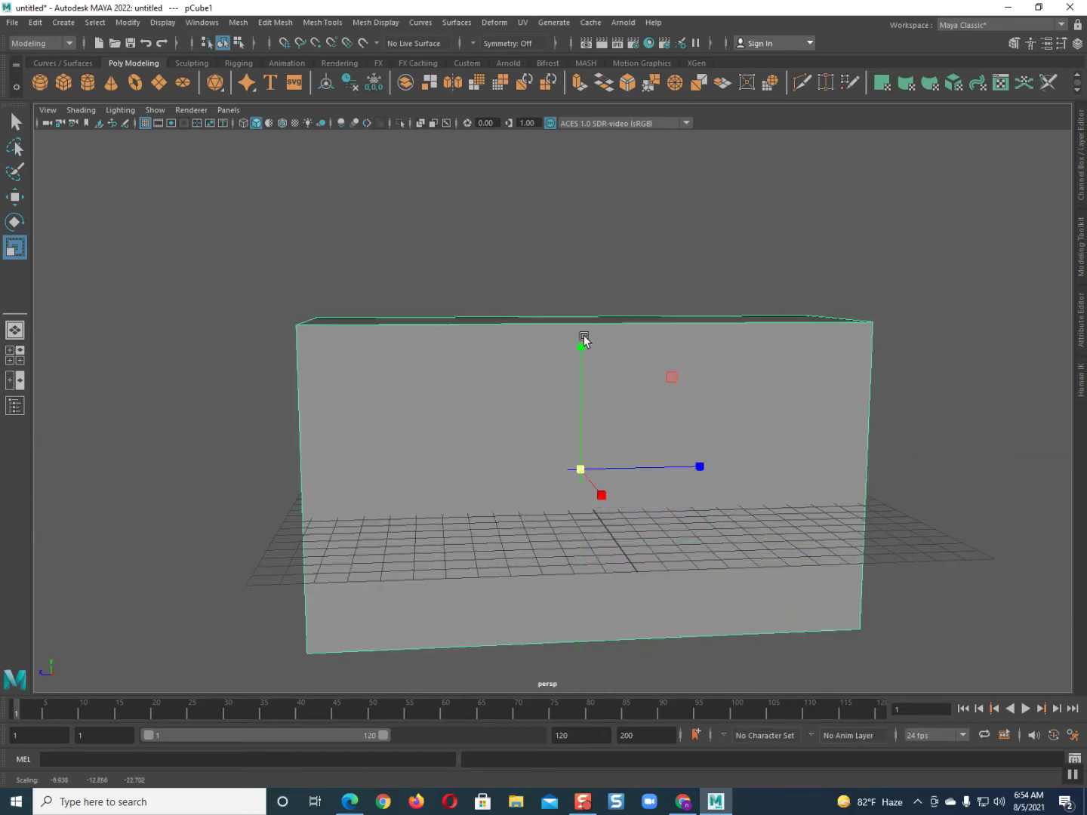
Scale the large block down in height and width to form a long thin bar running along Z
drag(580, 350, 578, 458)
alt+drag(623, 519, 446, 540)
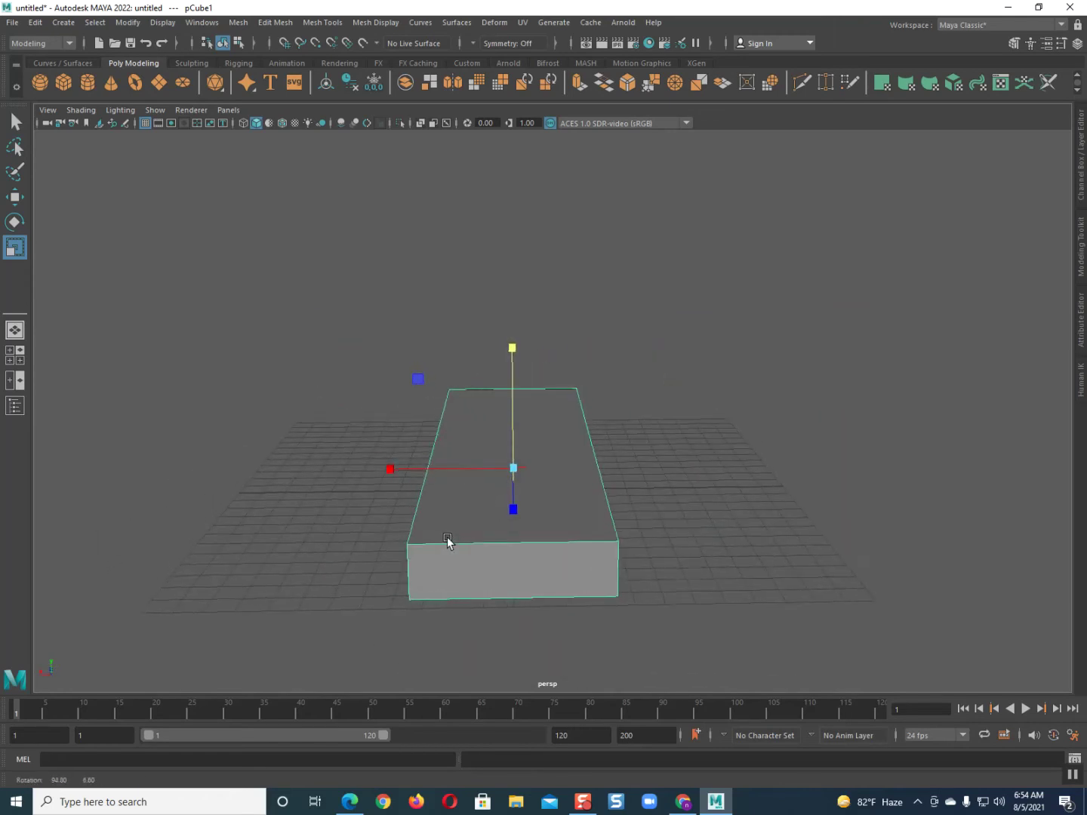
drag(390, 470, 502, 490)
drag(526, 347, 522, 452)
drag(410, 482, 476, 477)
alt+drag(533, 505, 507, 505)
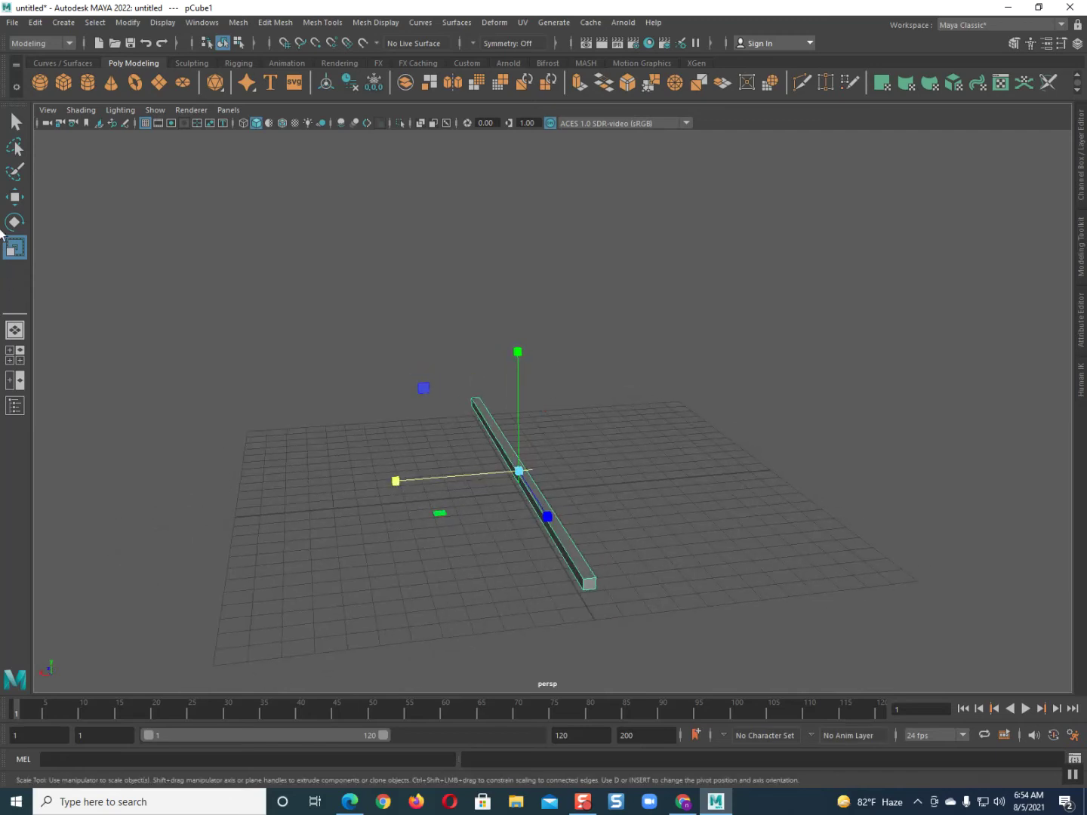
Move the bar along X to the side of the grid and place a duplicate of it near the centre
click(14, 197)
drag(563, 470, 409, 562)
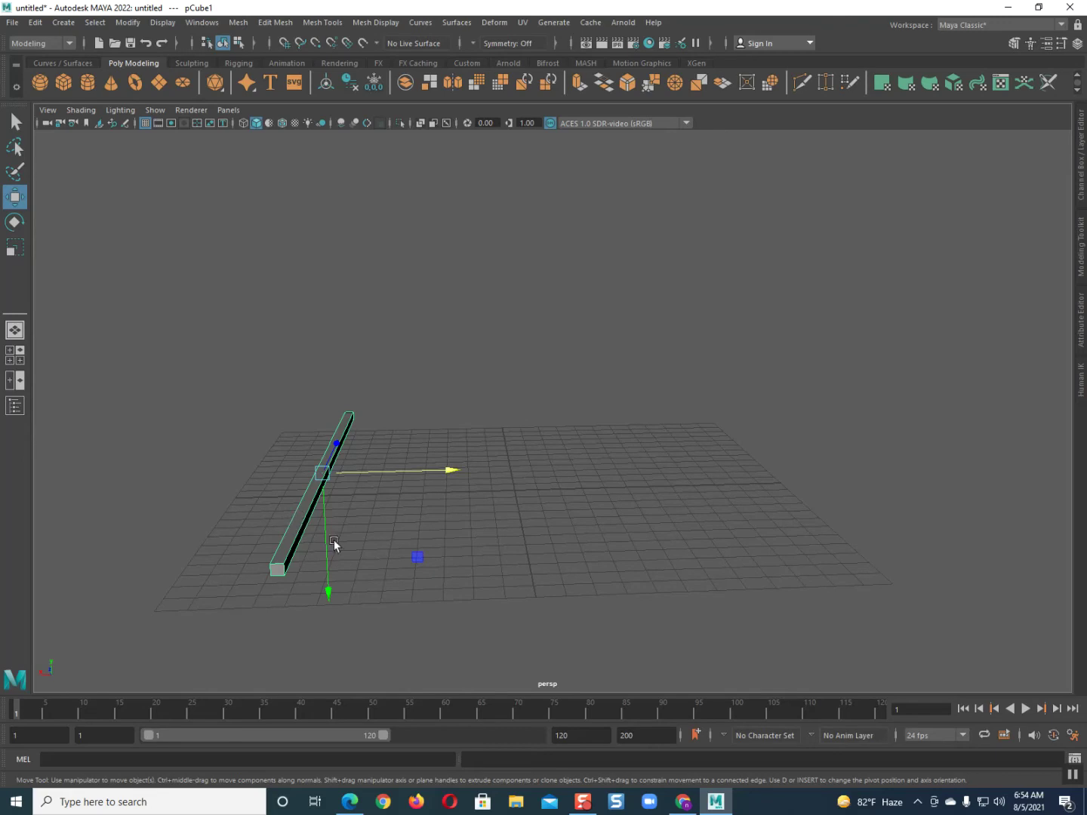
mouse_move(376, 476)
shift+mouse_down()
mouse_move(589, 478)
mouse_move(572, 479)
shift+mouse_up()
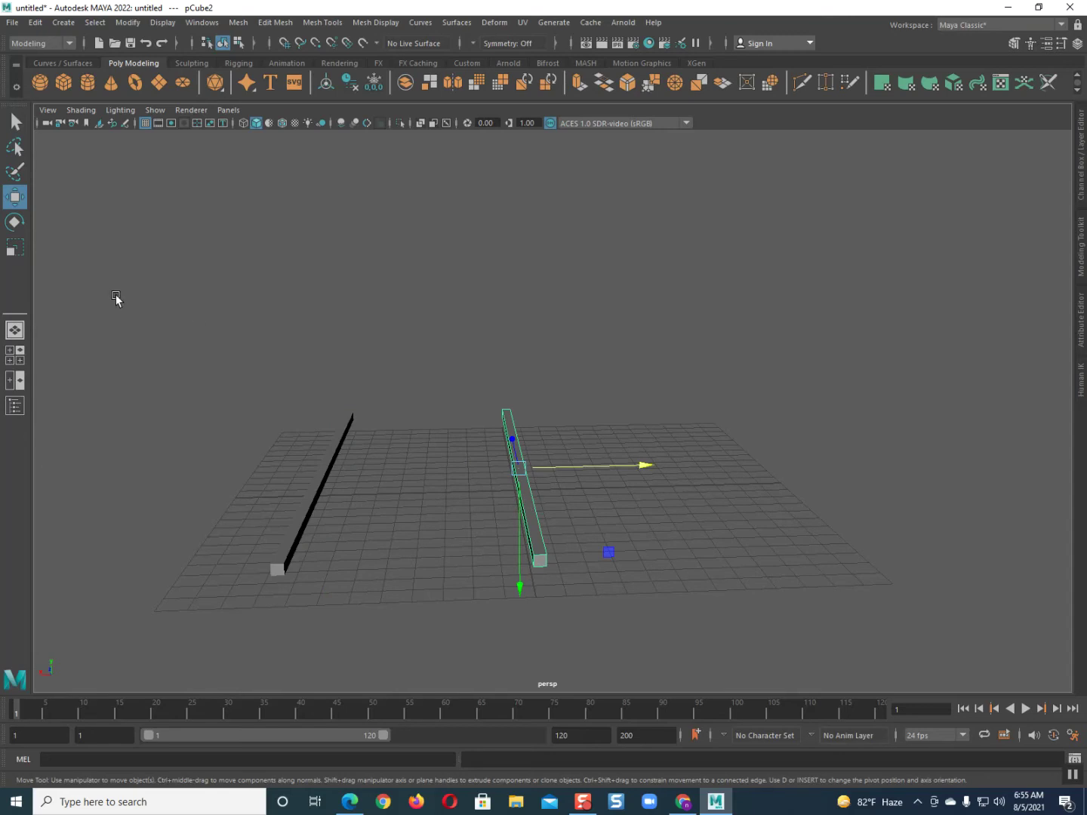
Thicken and widen the duplicate bar, then enlarge it uniformly into a slab about 2.6 wide and 24.8 long
click(17, 249)
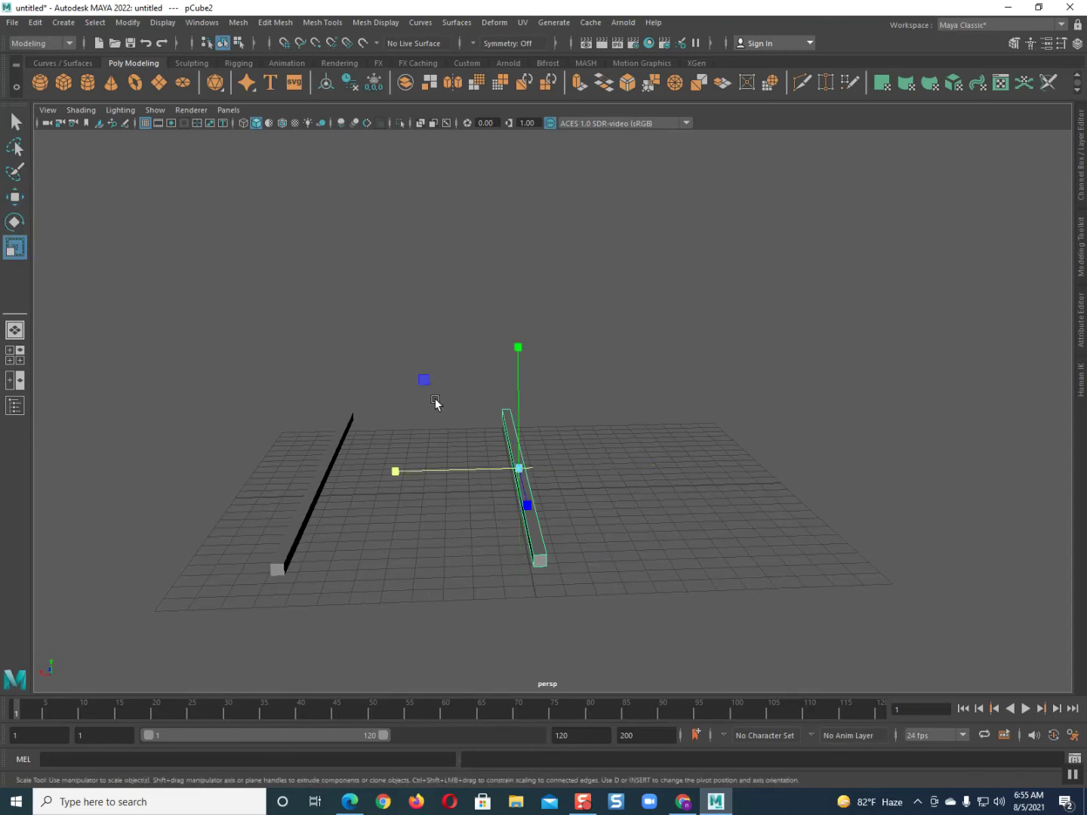
mouse_move(424, 381)
mouse_down()
mouse_move(317, 360)
mouse_move(536, 395)
mouse_move(733, 397)
mouse_move(392, 359)
mouse_move(561, 383)
mouse_move(432, 372)
mouse_up()
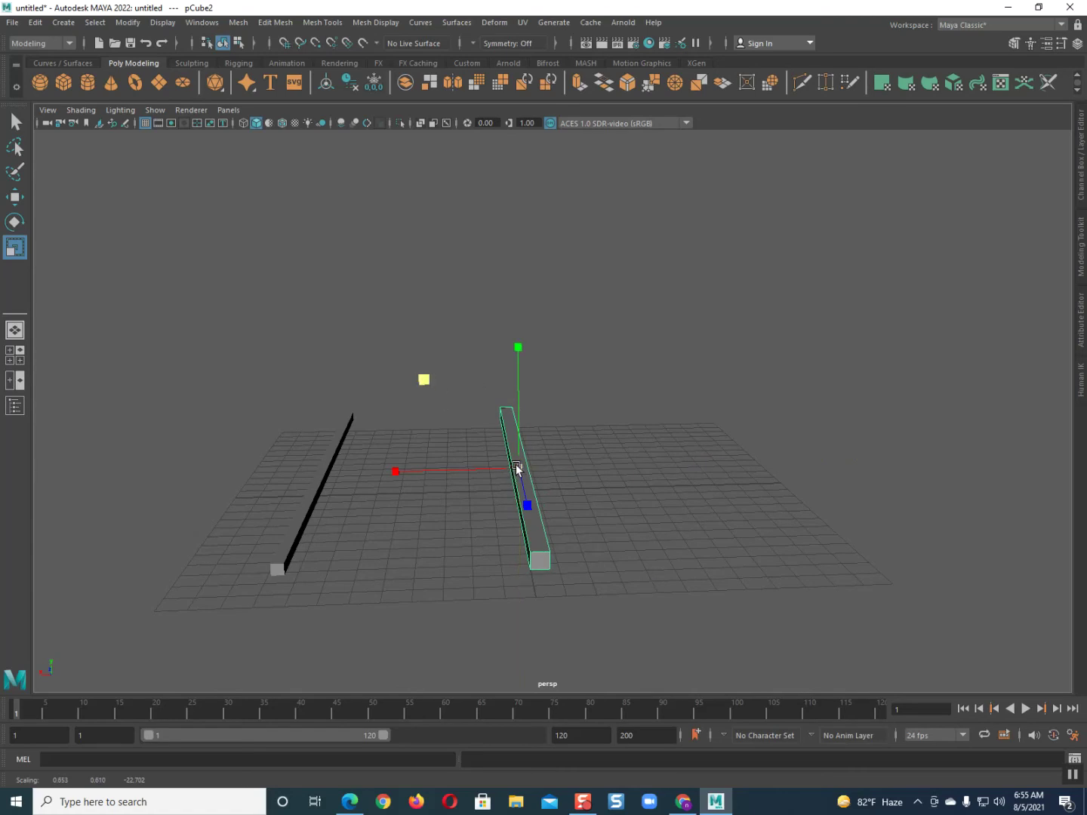
drag(398, 473, 370, 481)
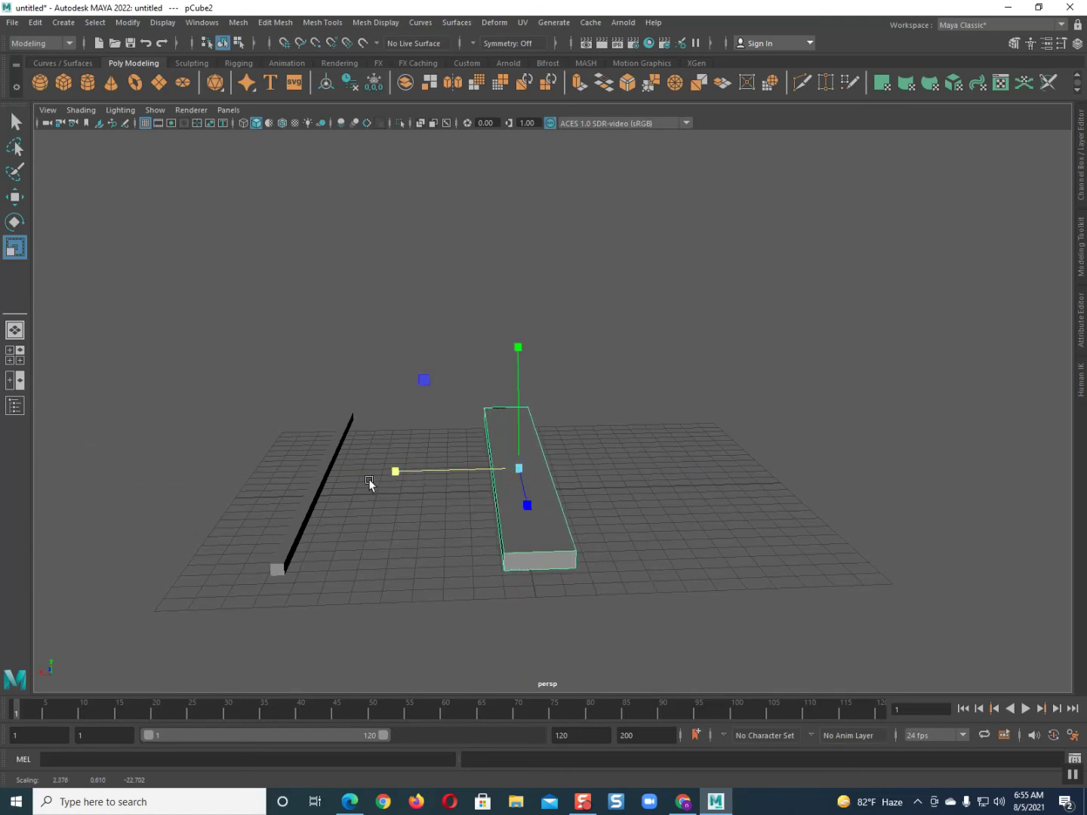
drag(518, 470, 547, 466)
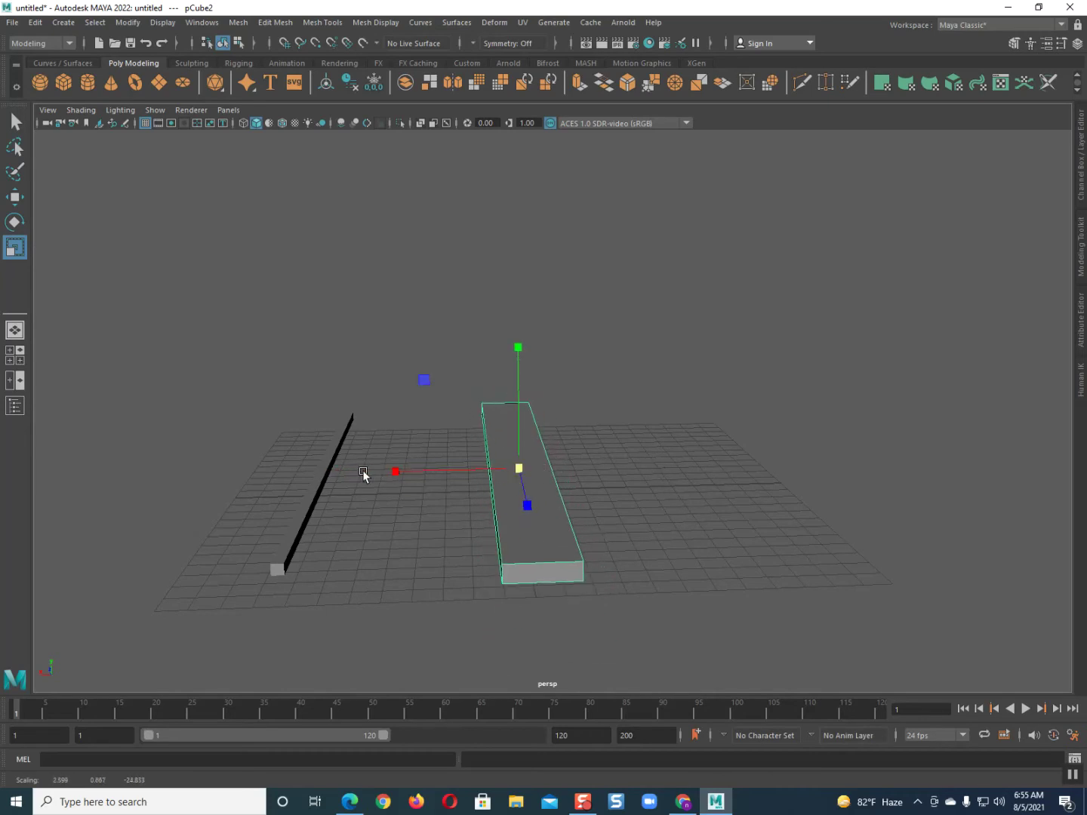
Widen the slab along X and lengthen it along Z into a large ground slab far bigger than the grid
drag(394, 472, 48, 445)
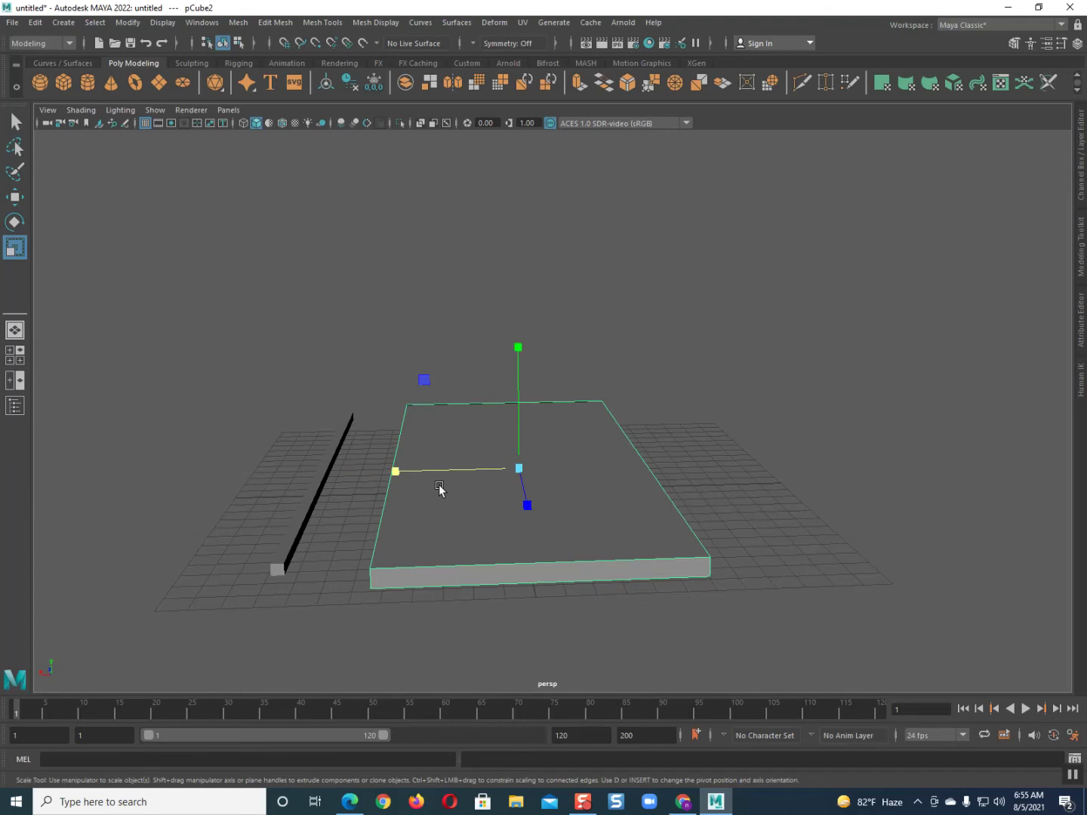
drag(396, 471, 2, 431)
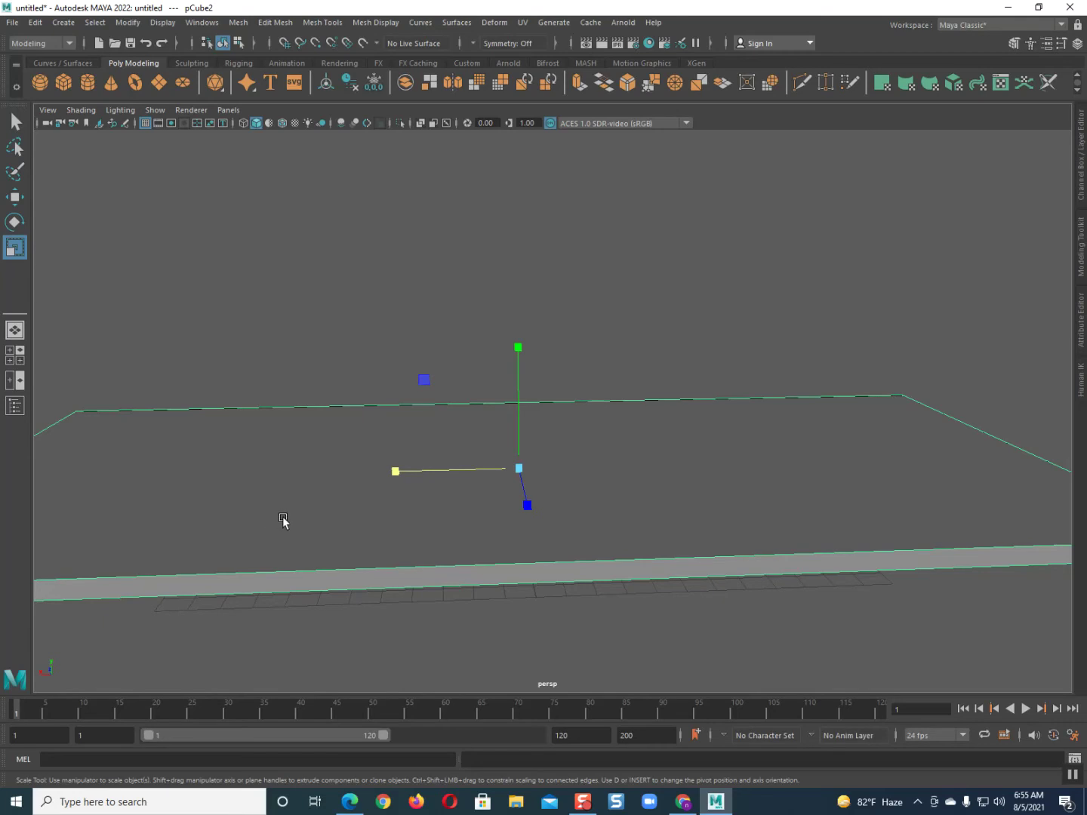
alt+drag(408, 503, 554, 507)
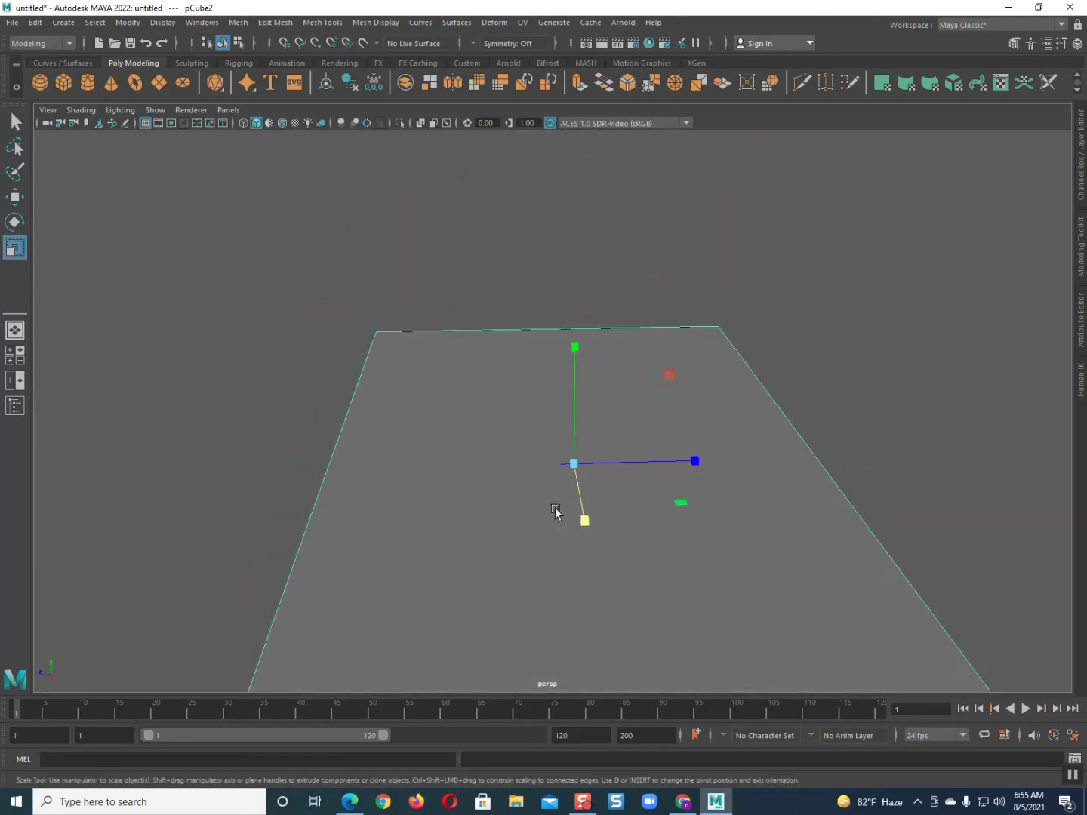
scroll(555, 507, down, 3)
drag(691, 451, 1083, 447)
alt+drag(761, 485, 579, 575)
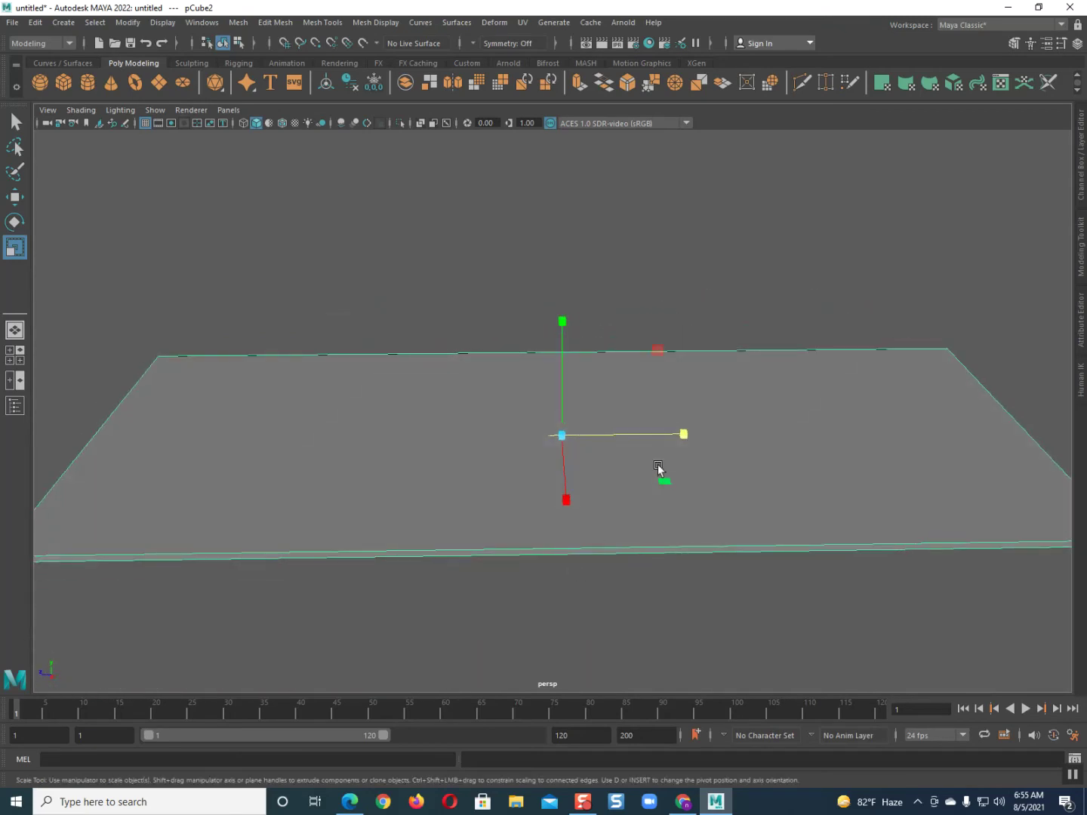
drag(687, 437, 871, 452)
alt+drag(749, 498, 556, 502)
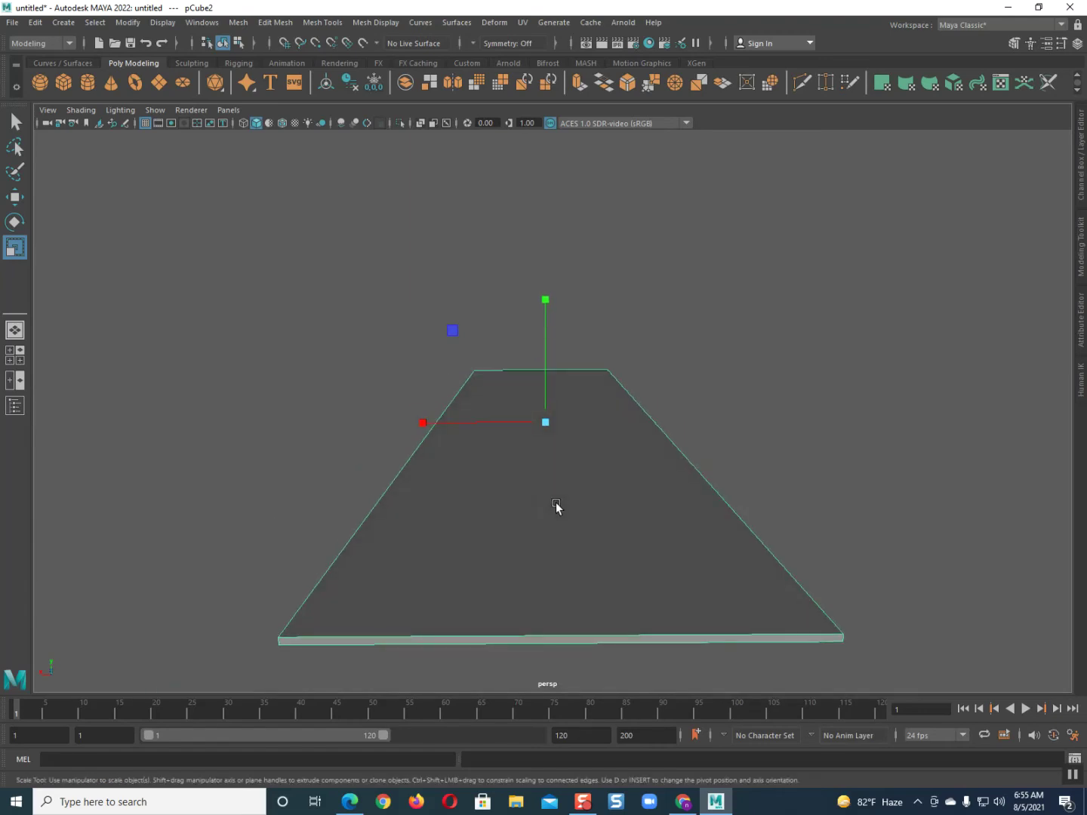
Lower the ground slab about 8.6 units along Y below the grid
click(16, 200)
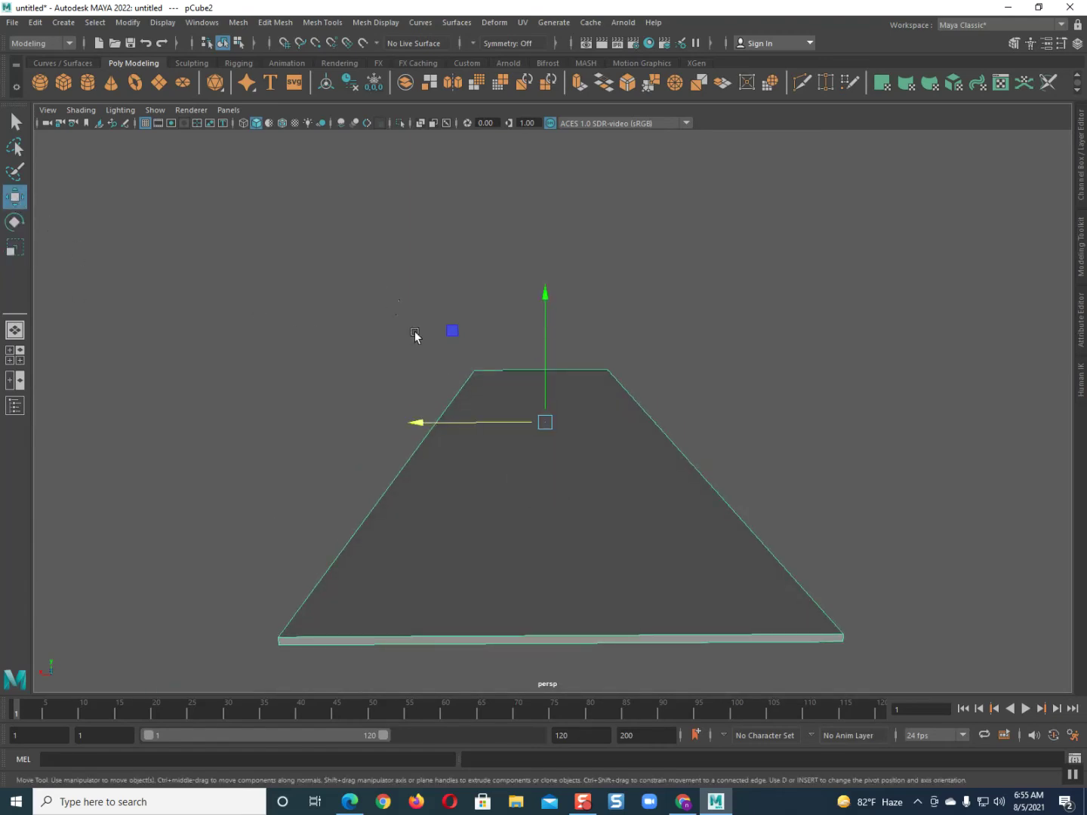
drag(545, 310, 559, 354)
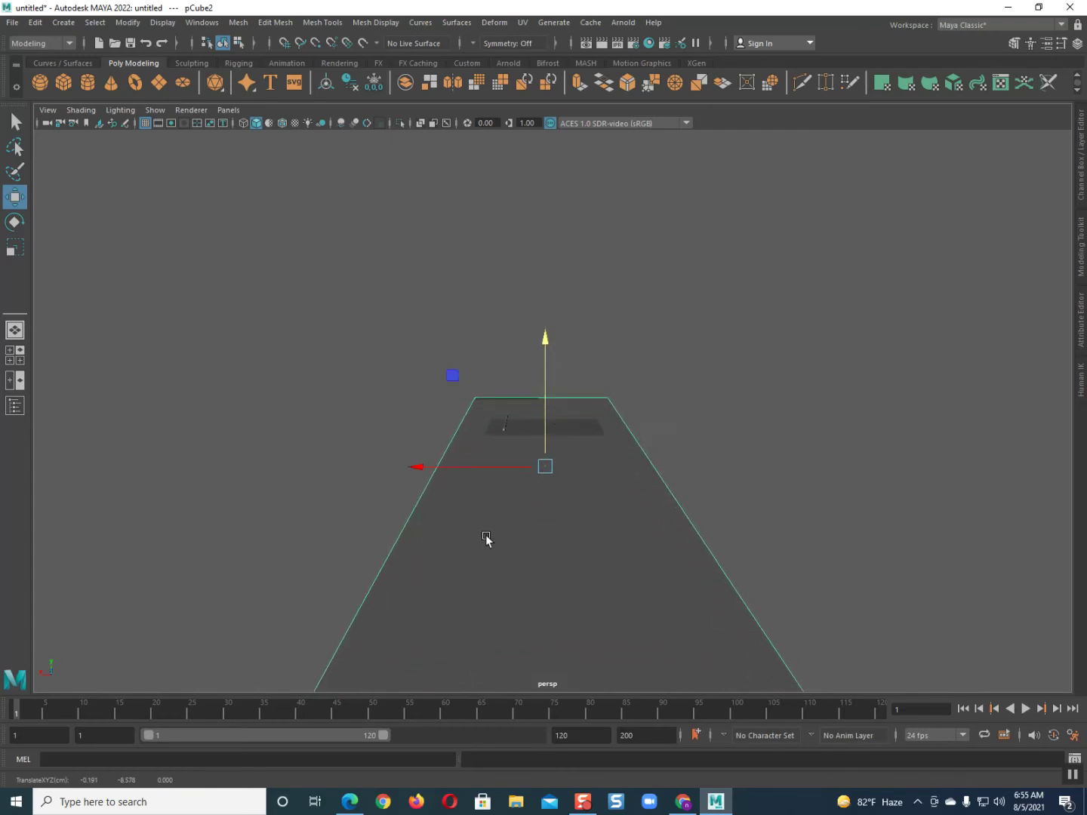
Select the thin bar at the side of the grid and raise it along Y well above the ground slab
scroll(485, 534, up, 3)
scroll(483, 532, up, 2)
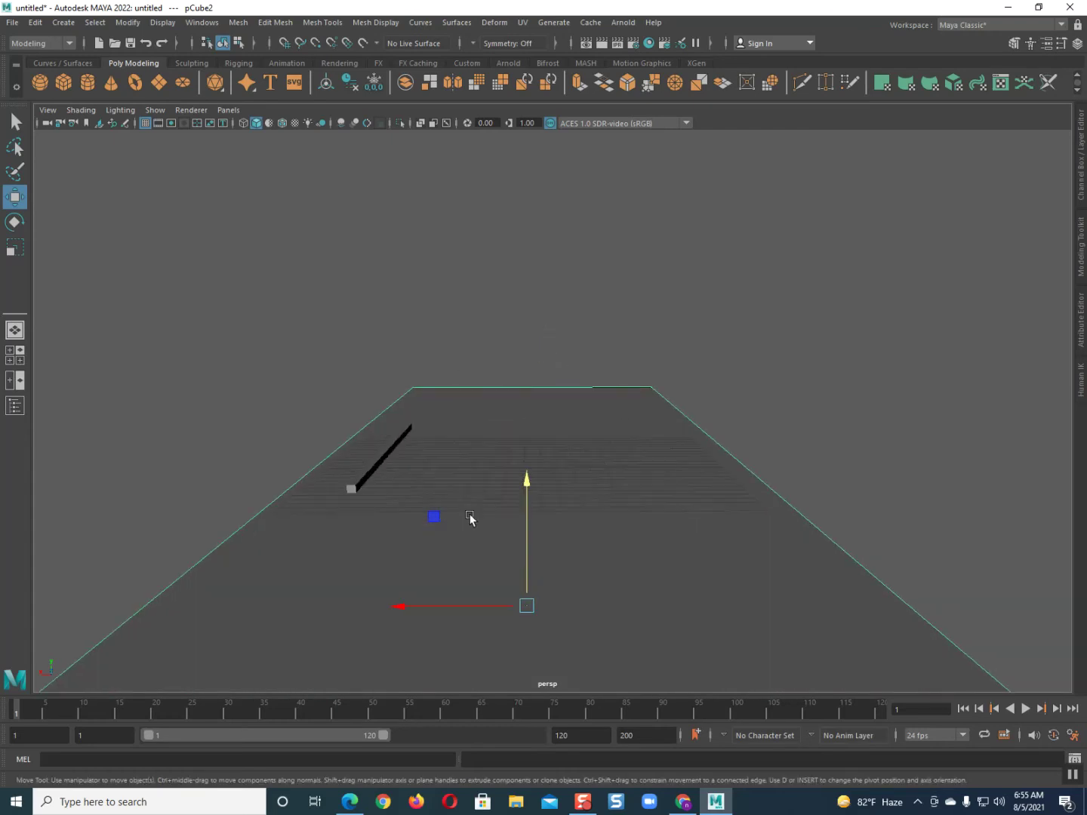
click(361, 481)
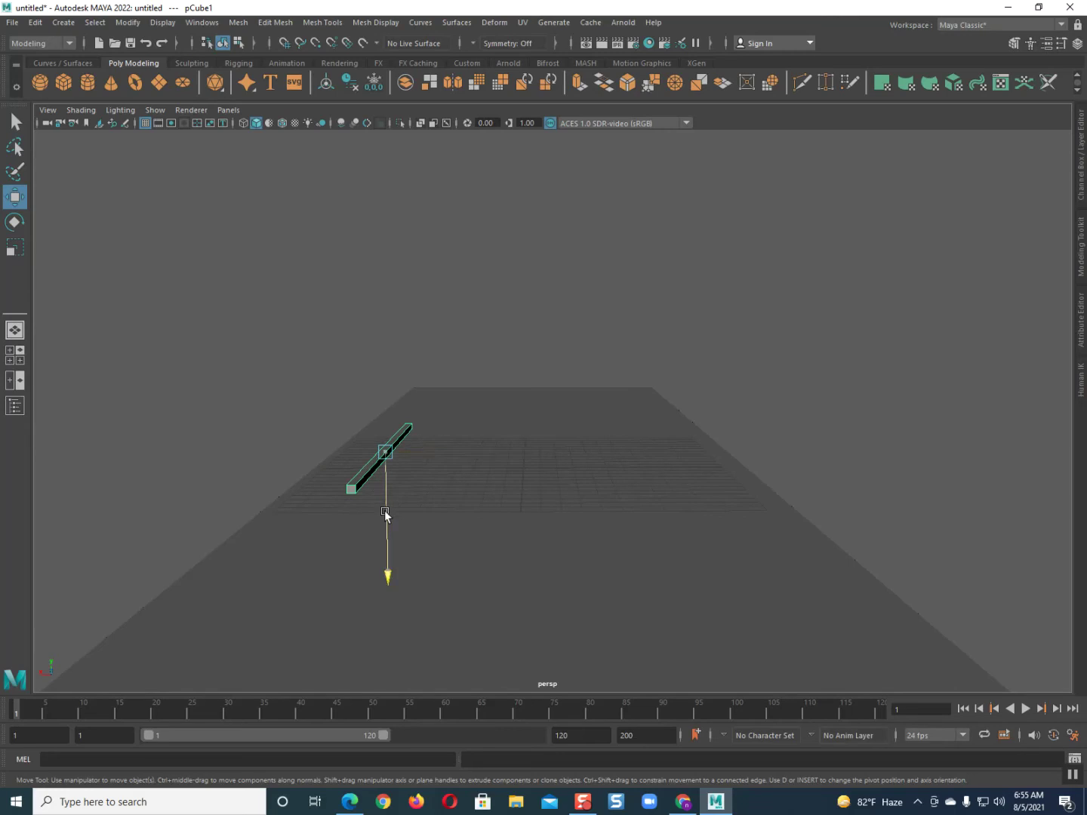
drag(384, 510, 370, 395)
Select the ground slab and raise it slightly along Y to about -8.5
scroll(436, 494, down, 3)
scroll(438, 516, down, 3)
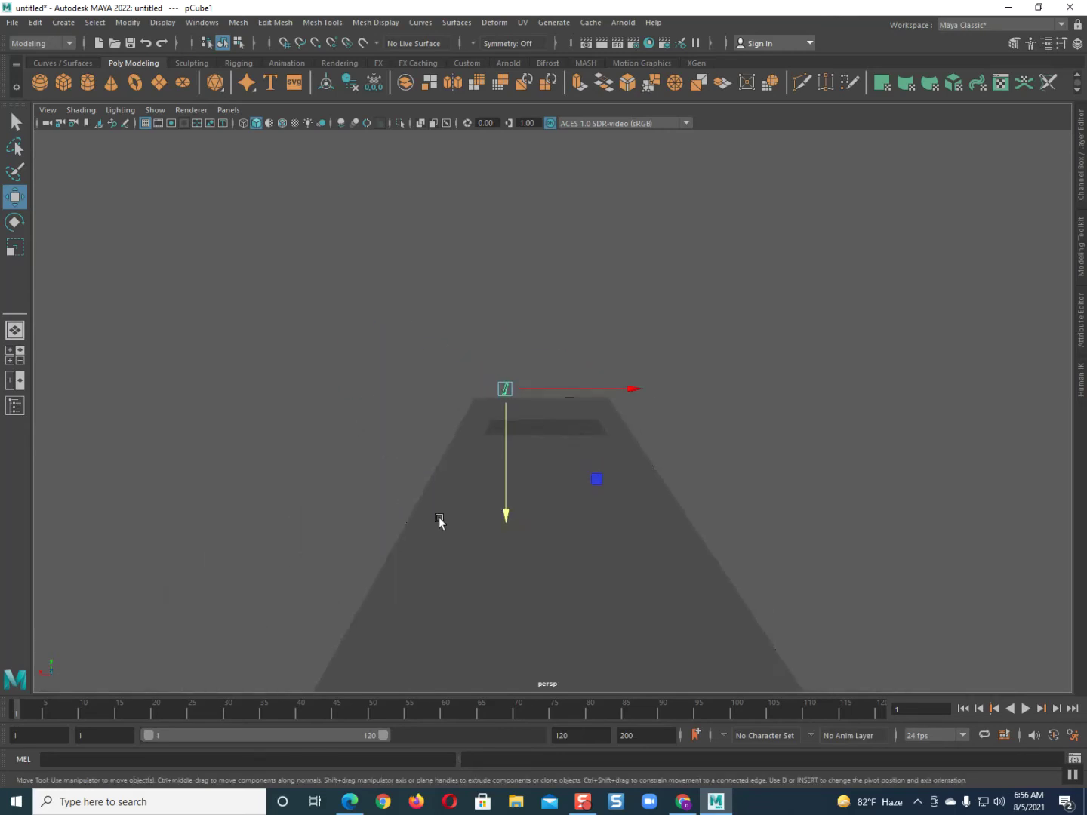
click(487, 557)
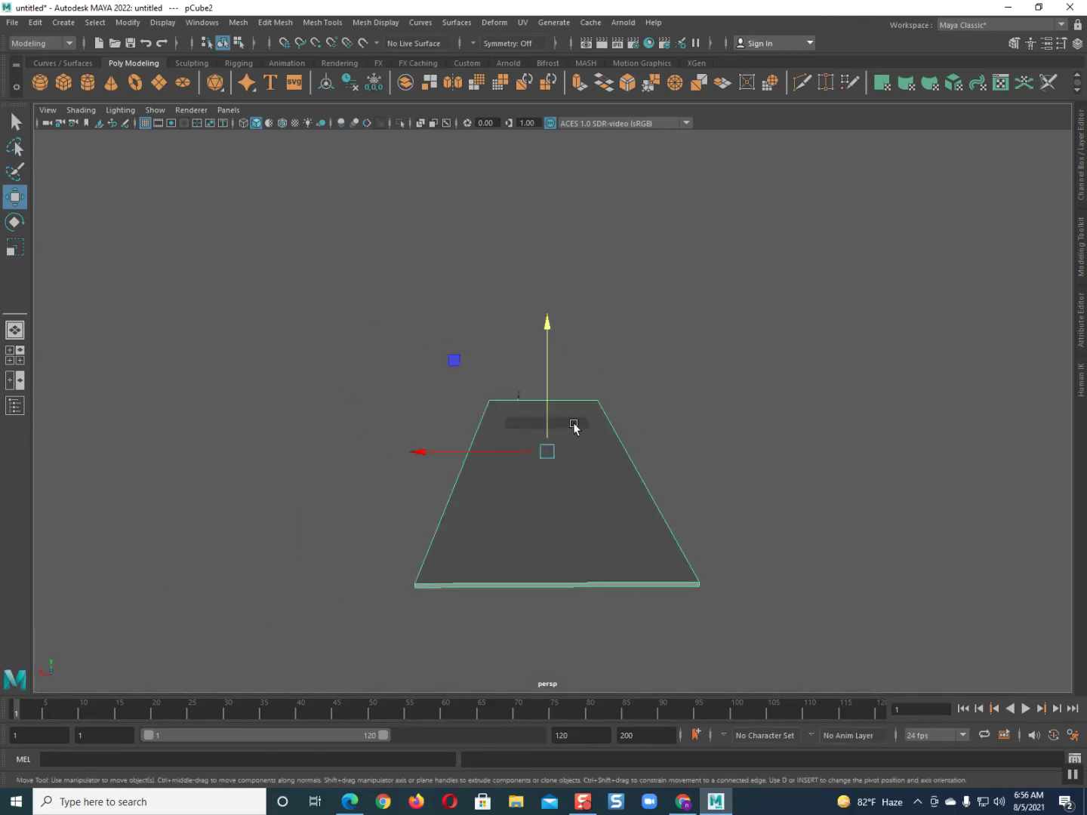
drag(547, 421, 549, 380)
scroll(548, 389, down, 3)
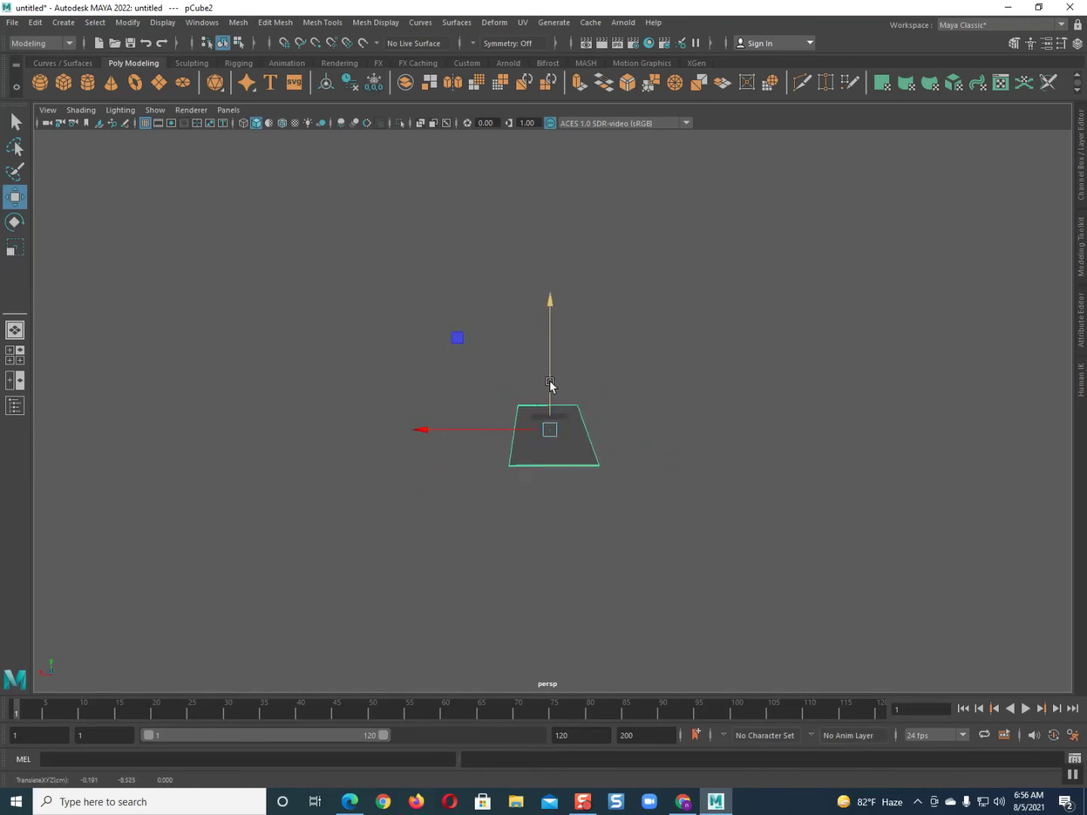
Examine the height gap and sideways offset between the thin bar and the ground slab from the side and the end
scroll(549, 383, up, 3)
scroll(550, 384, down, 2)
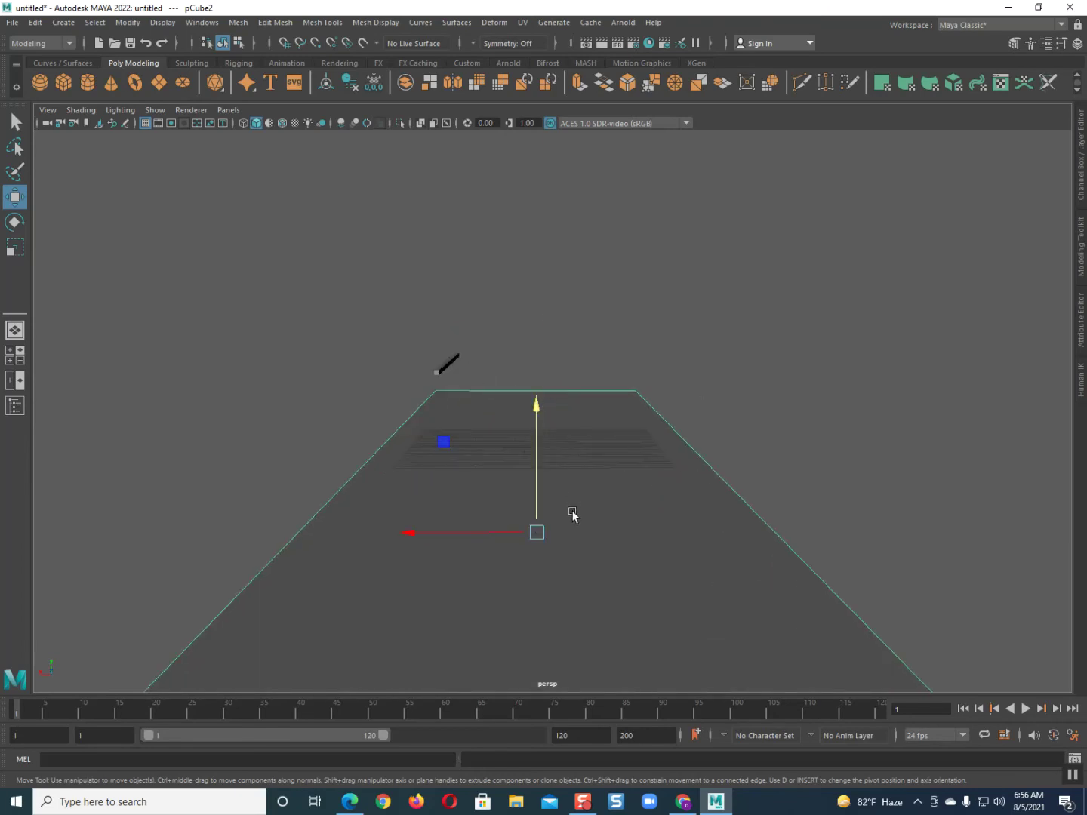
alt+drag(574, 514, 433, 519)
scroll(423, 518, down, 4)
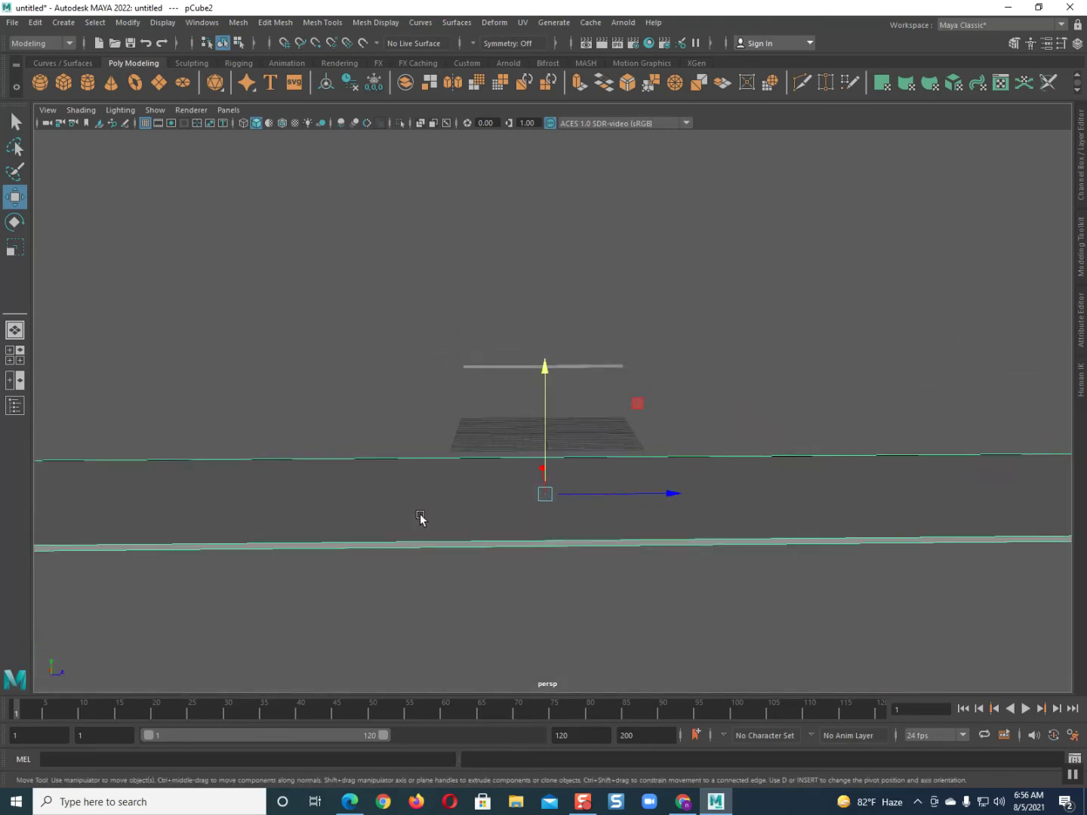
scroll(422, 518, down, 1)
alt+drag(496, 507, 468, 547)
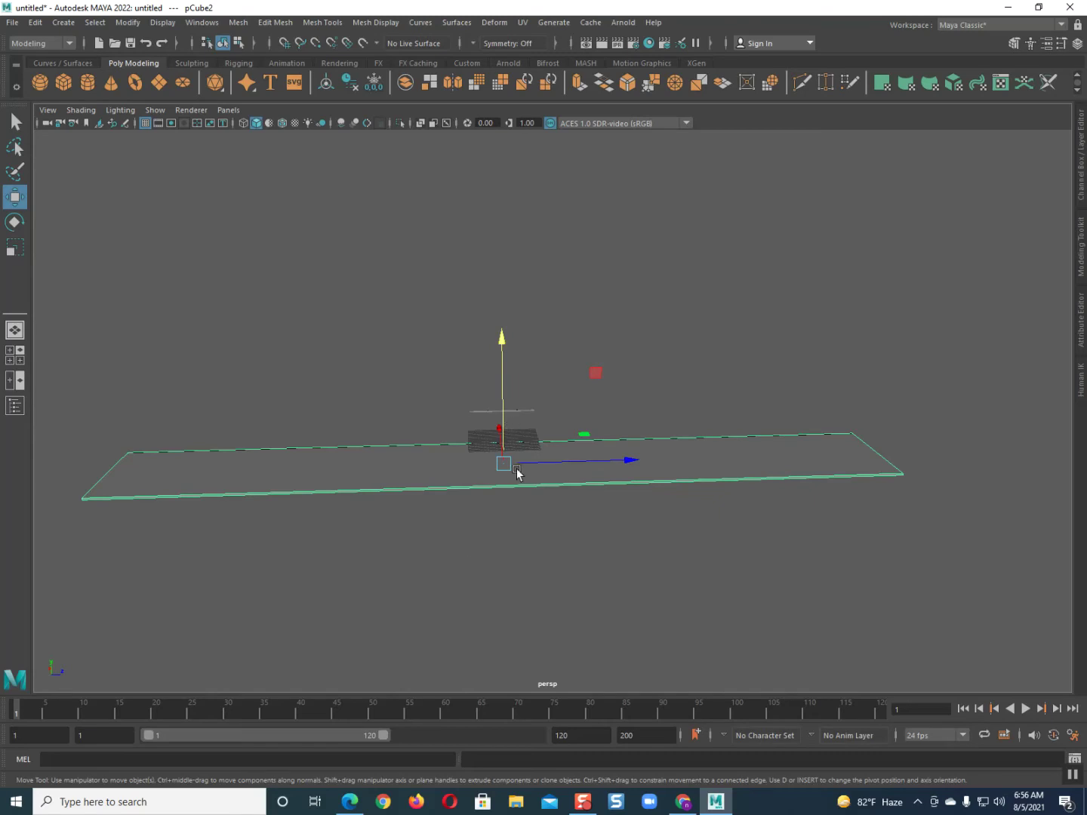
alt+drag(304, 512, 417, 476)
scroll(418, 473, up, 2)
click(482, 408)
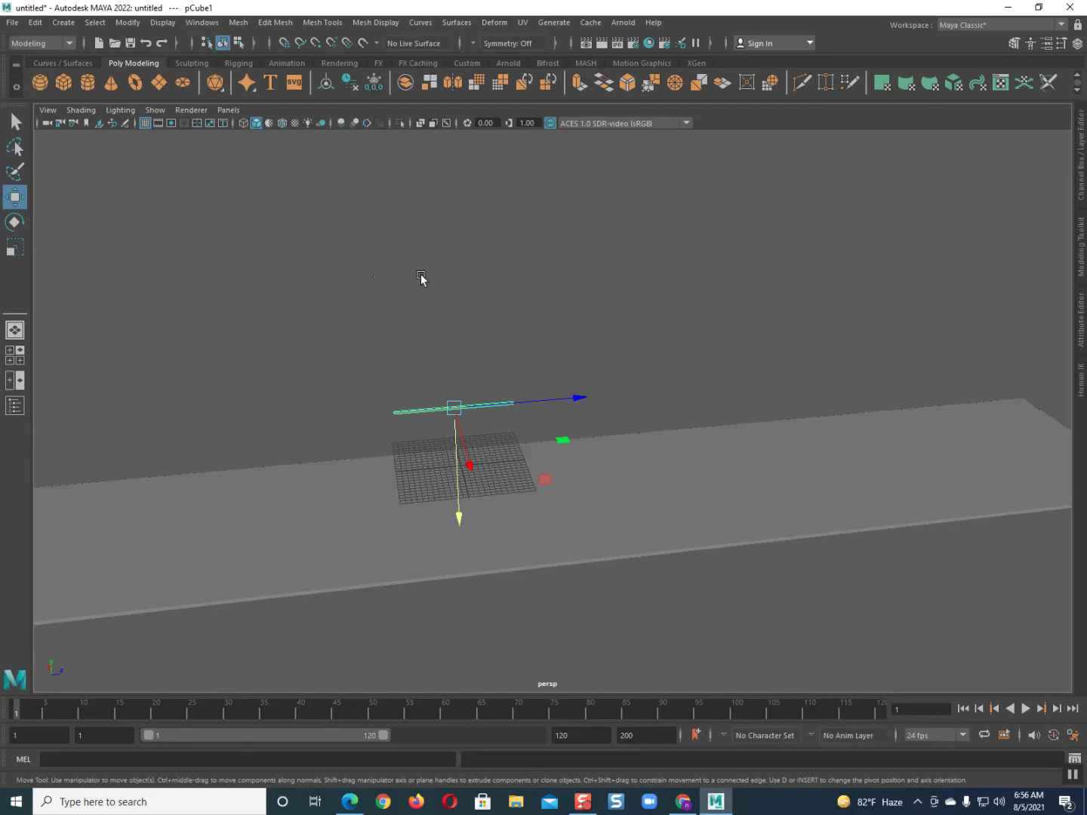
alt+drag(318, 477, 453, 471)
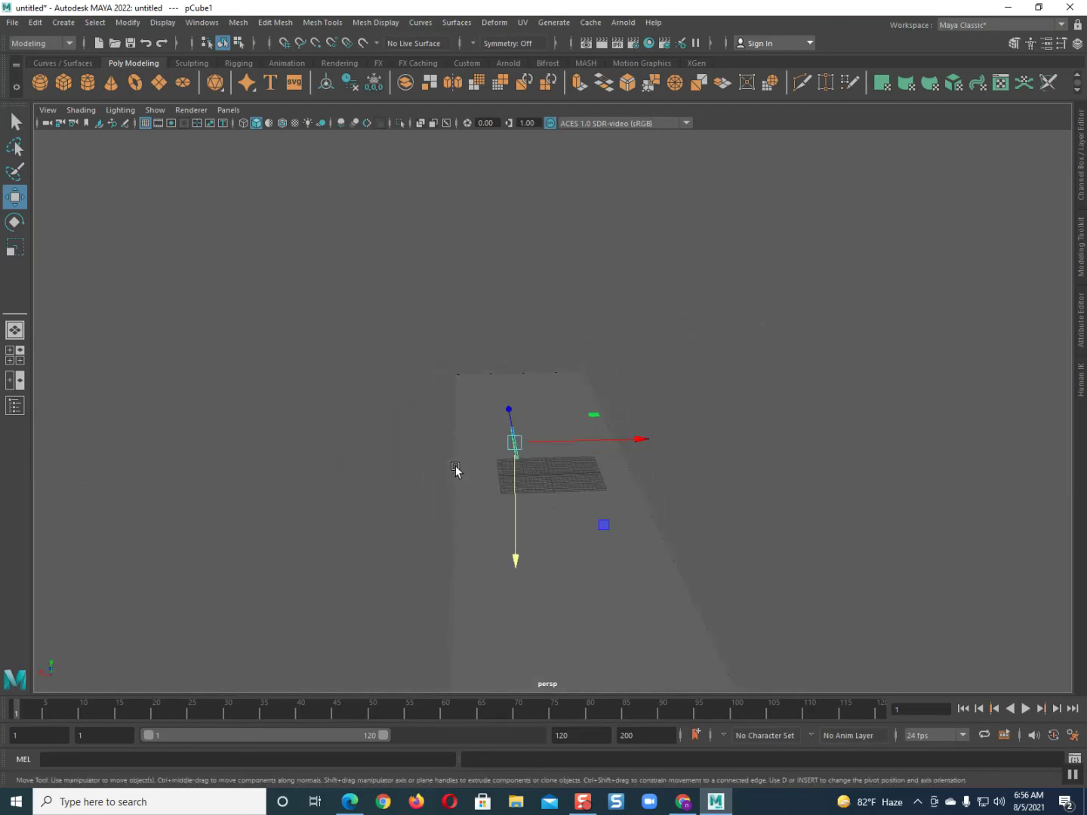
mouse_move(396, 419)
alt+mouse_down()
mouse_move(377, 389)
mouse_move(379, 434)
mouse_move(382, 424)
mouse_move(402, 444)
alt+mouse_up()
Select the ground slab and raise it along Y above the grid, closer to the thin bar
click(488, 522)
drag(493, 357, 523, 432)
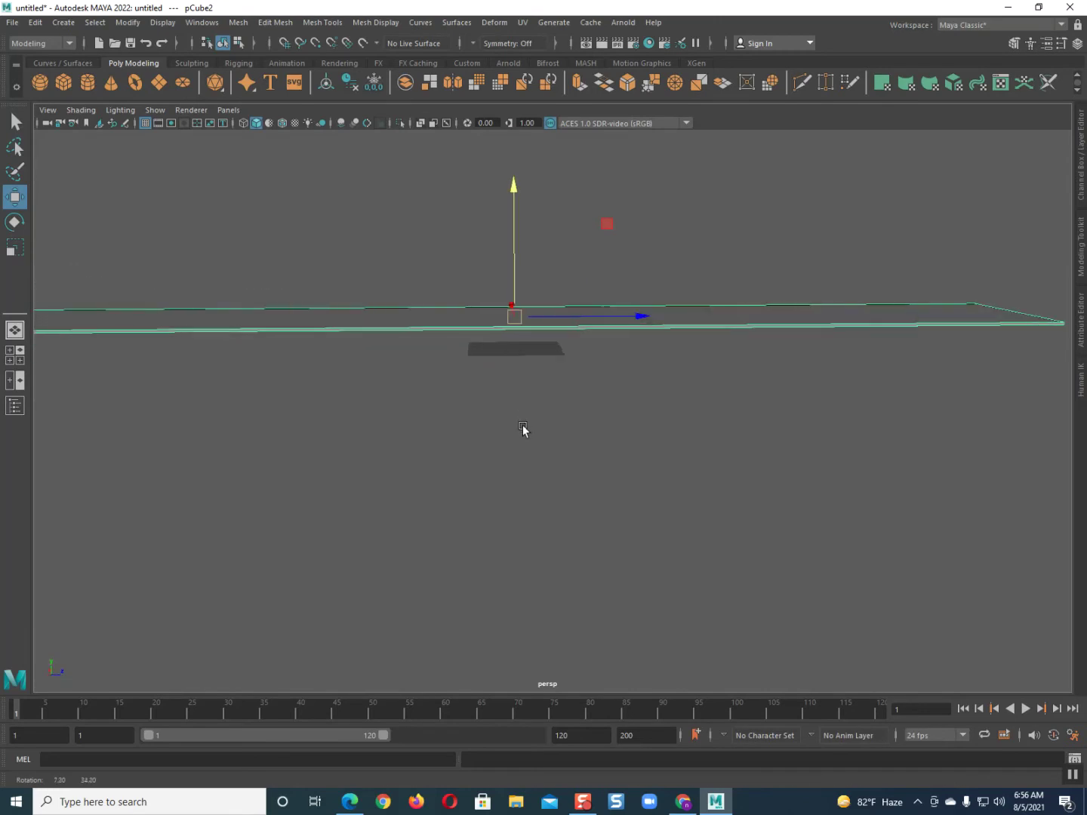
alt+drag(499, 286, 479, 434)
alt+middle_drag(486, 423, 487, 446)
alt+drag(455, 487, 531, 541)
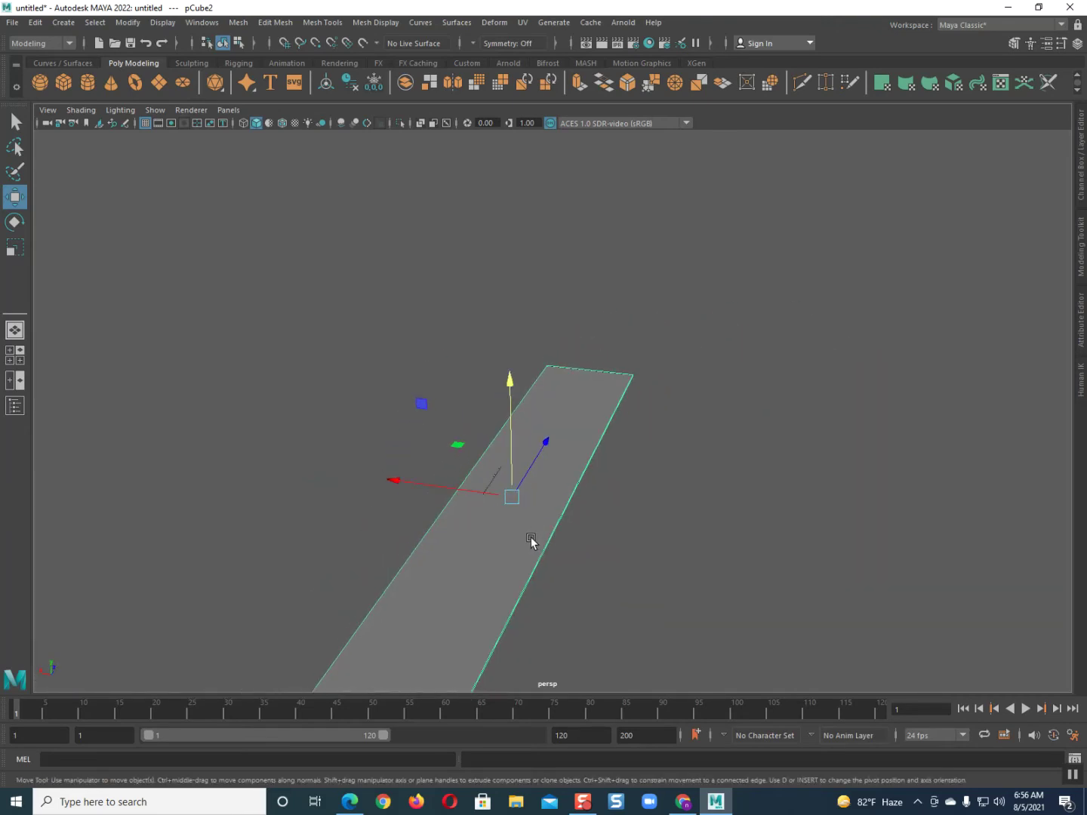
Select the thin bar and move it along X toward the ground slab's nearest long edge
scroll(471, 567, down, 3)
alt+drag(444, 562, 472, 565)
scroll(498, 554, up, 4)
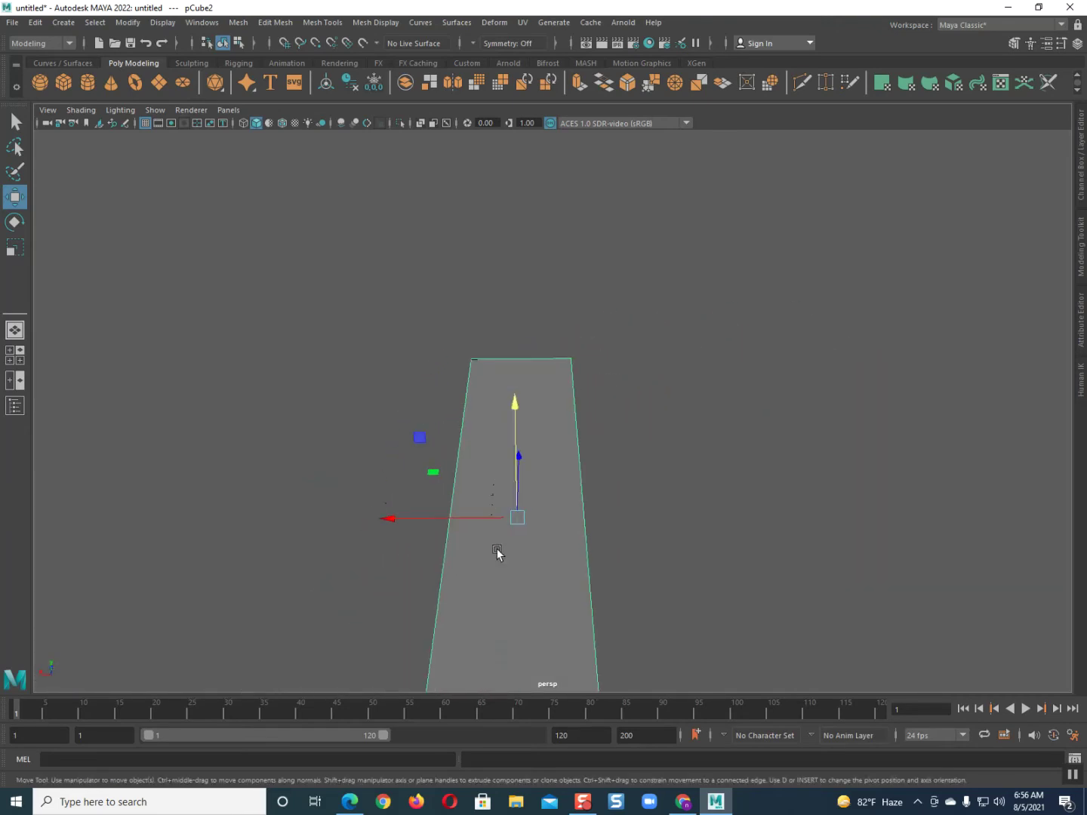
alt+middle_drag(486, 557, 467, 486)
alt+drag(454, 491, 451, 473)
mouse_move(456, 528)
alt+mouse_down()
mouse_move(442, 589)
mouse_move(366, 579)
mouse_move(482, 608)
mouse_move(522, 587)
mouse_move(501, 563)
mouse_move(452, 563)
mouse_move(507, 532)
mouse_move(585, 454)
mouse_move(528, 517)
mouse_move(456, 510)
alt+mouse_up()
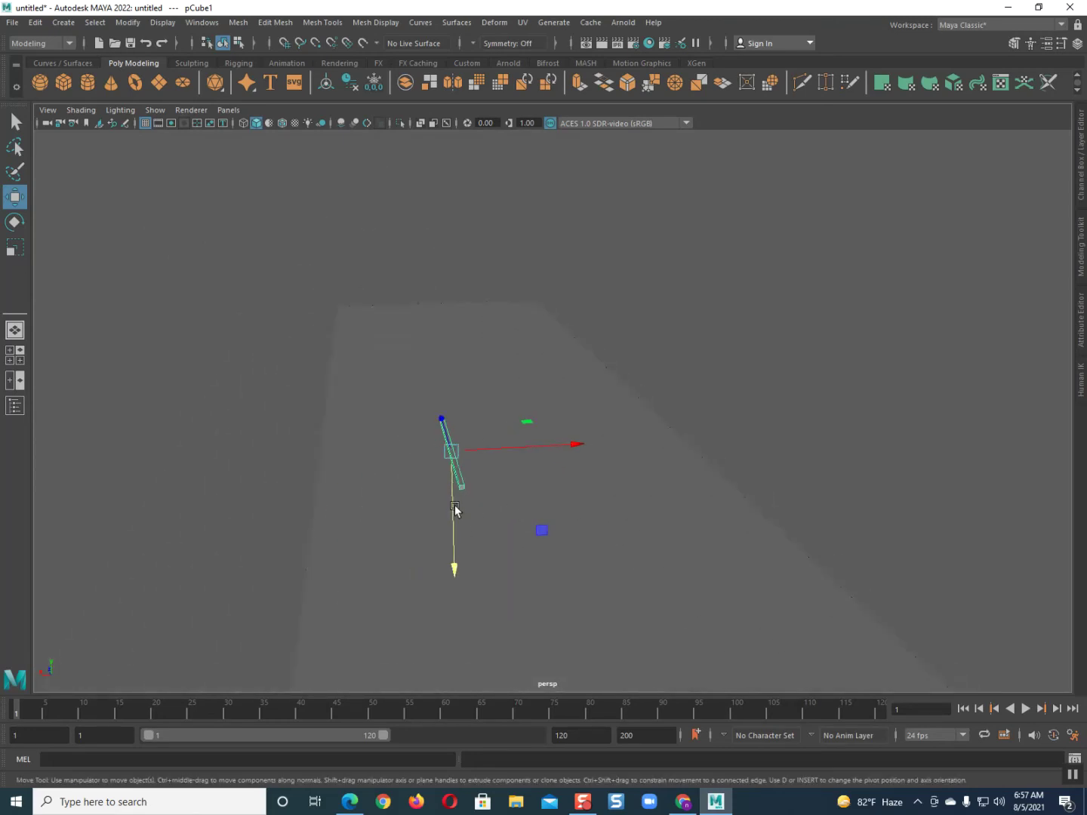
drag(502, 455, 424, 552)
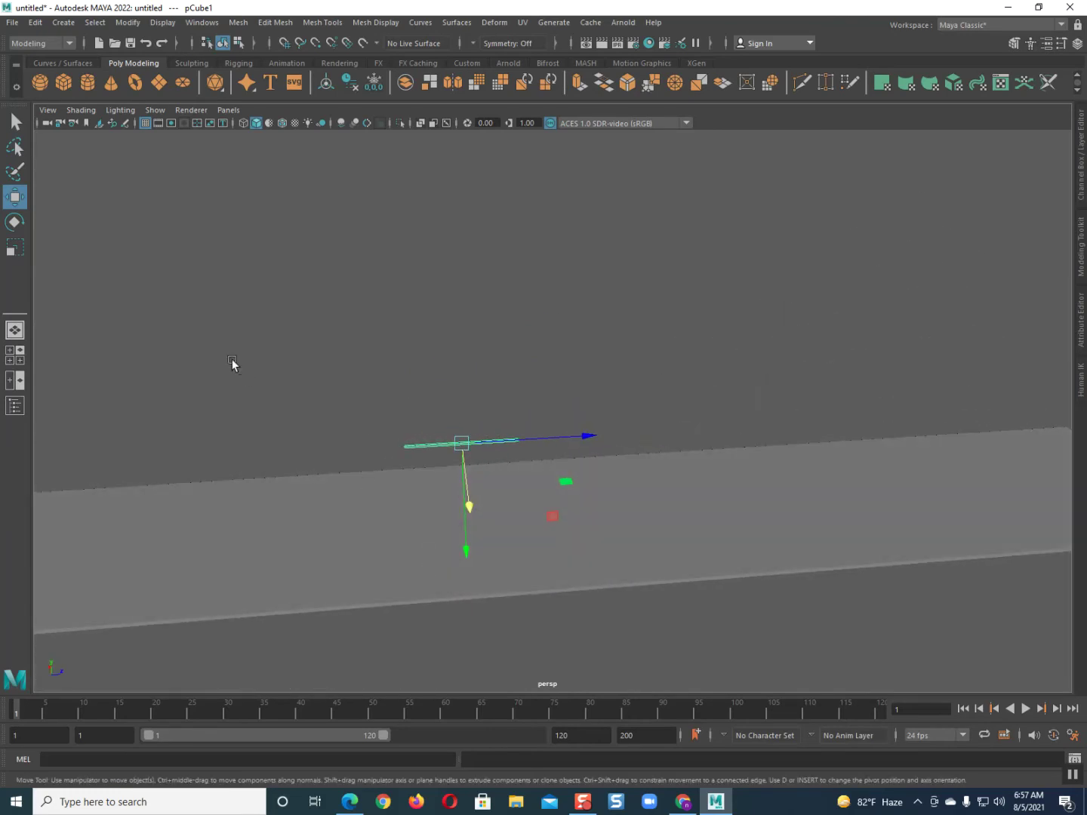
Scale the thin bar along Z to about 278 units so it spans the ground slab's full length
click(12, 249)
drag(342, 452, 15, 415)
drag(332, 458, 427, 483)
scroll(257, 450, down, 4)
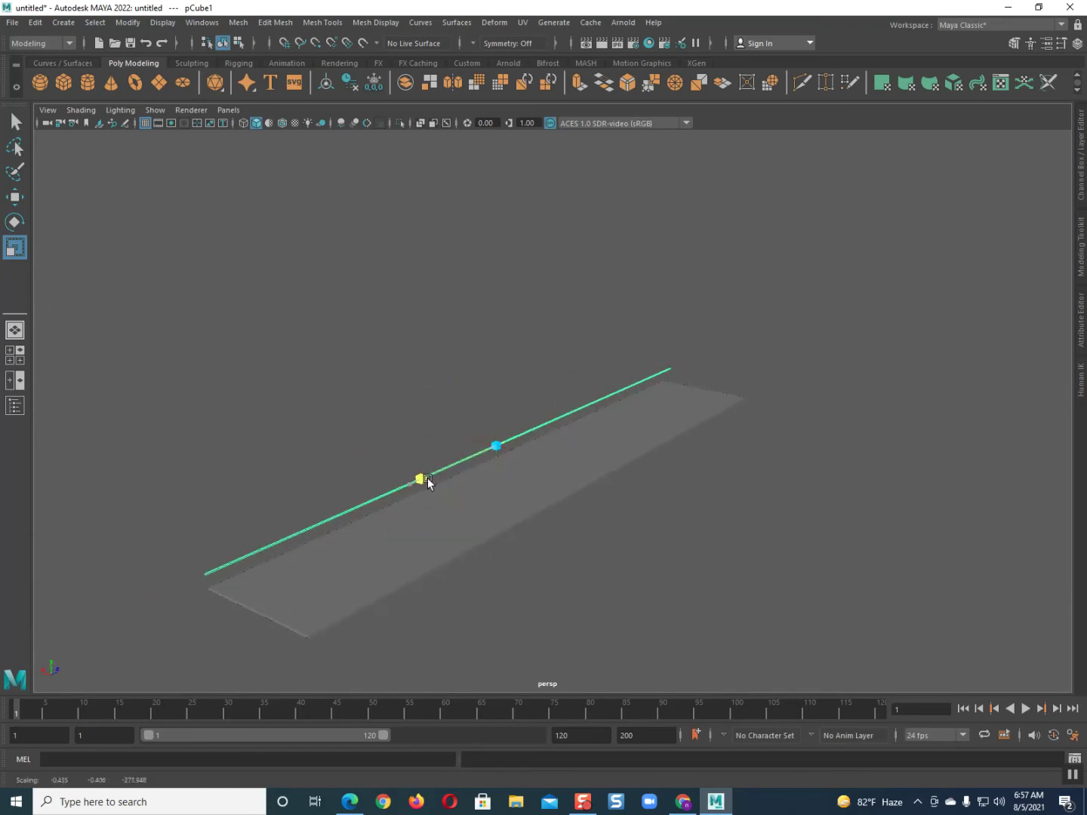
mouse_move(449, 508)
alt+mouse_down()
mouse_move(439, 531)
mouse_move(446, 513)
alt+mouse_up()
Lower the long bar along Y until it rests on the ground slab beside its long edge
key(w)
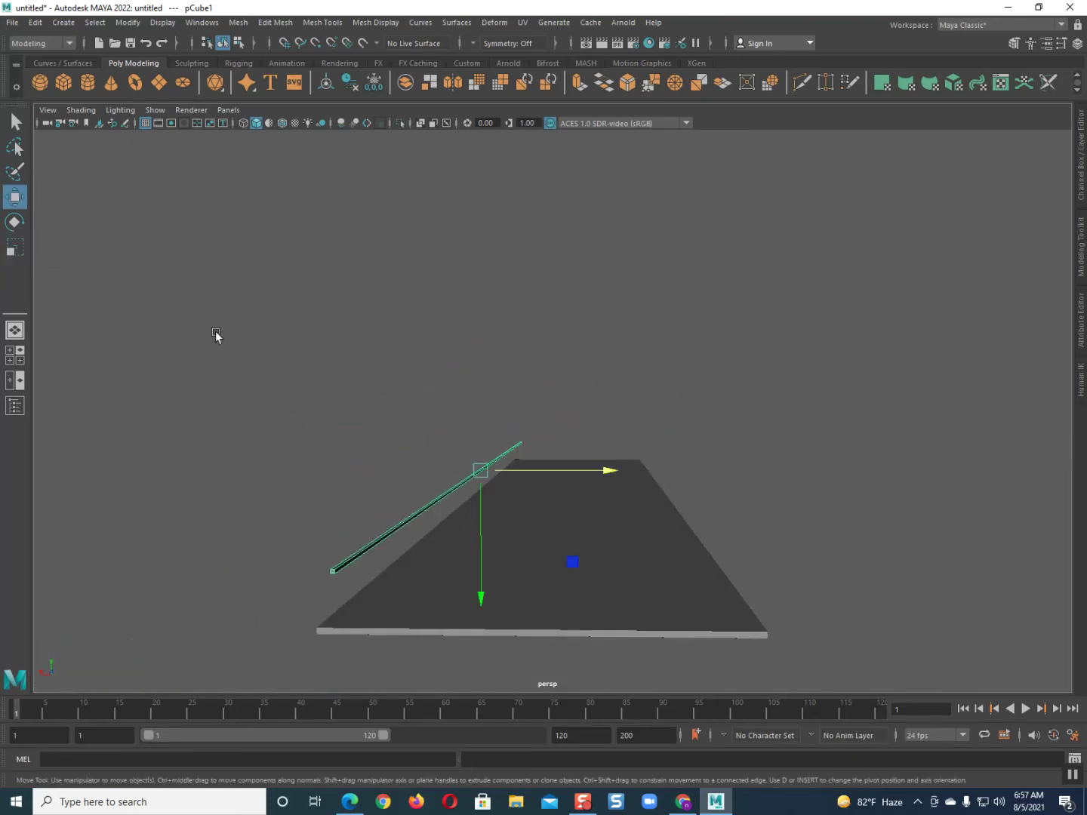
drag(480, 510, 487, 536)
alt+drag(492, 539, 534, 547)
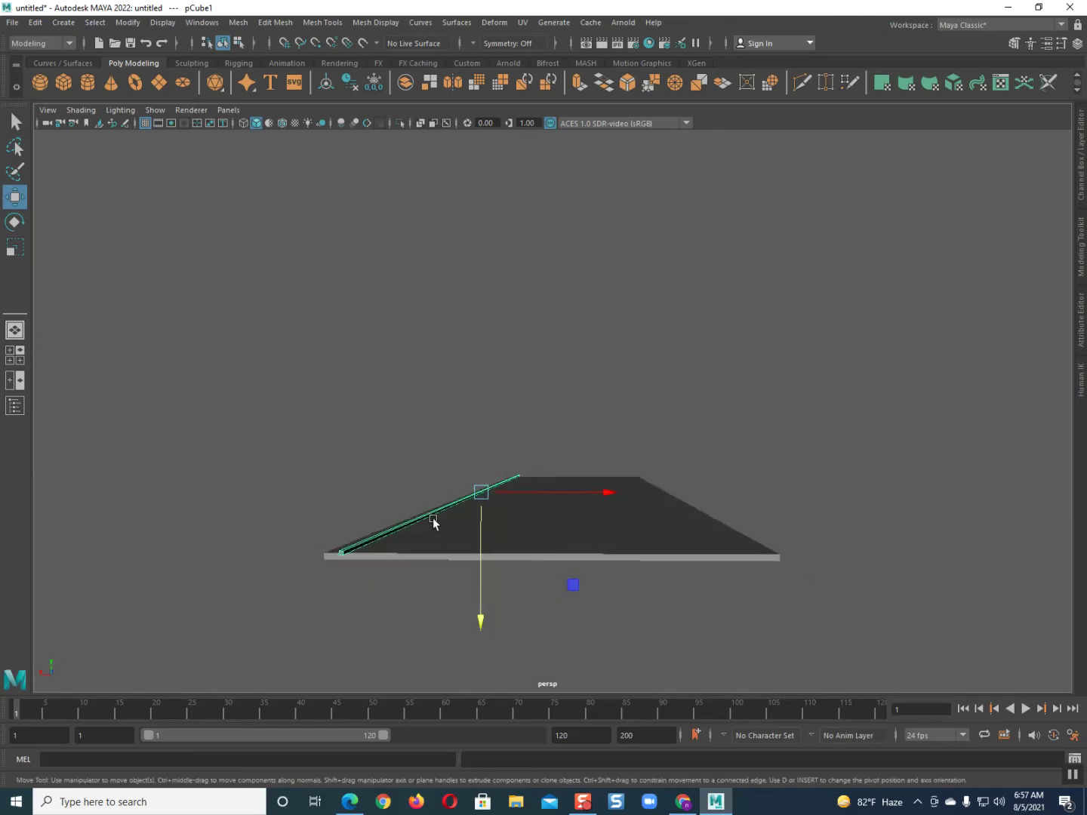
scroll(433, 518, up, 3)
alt+drag(433, 518, 338, 487)
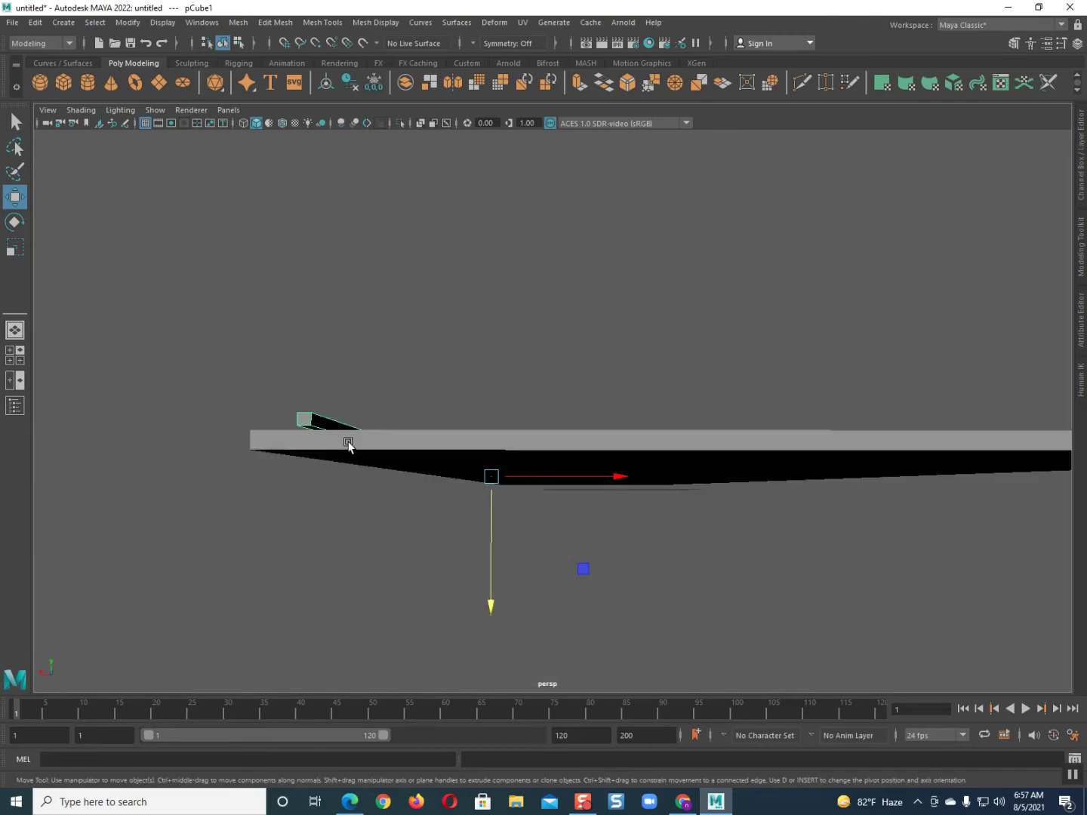
Switch the bar to face mode and pull its near end face inward along Z toward the slab's end
right_click(308, 421)
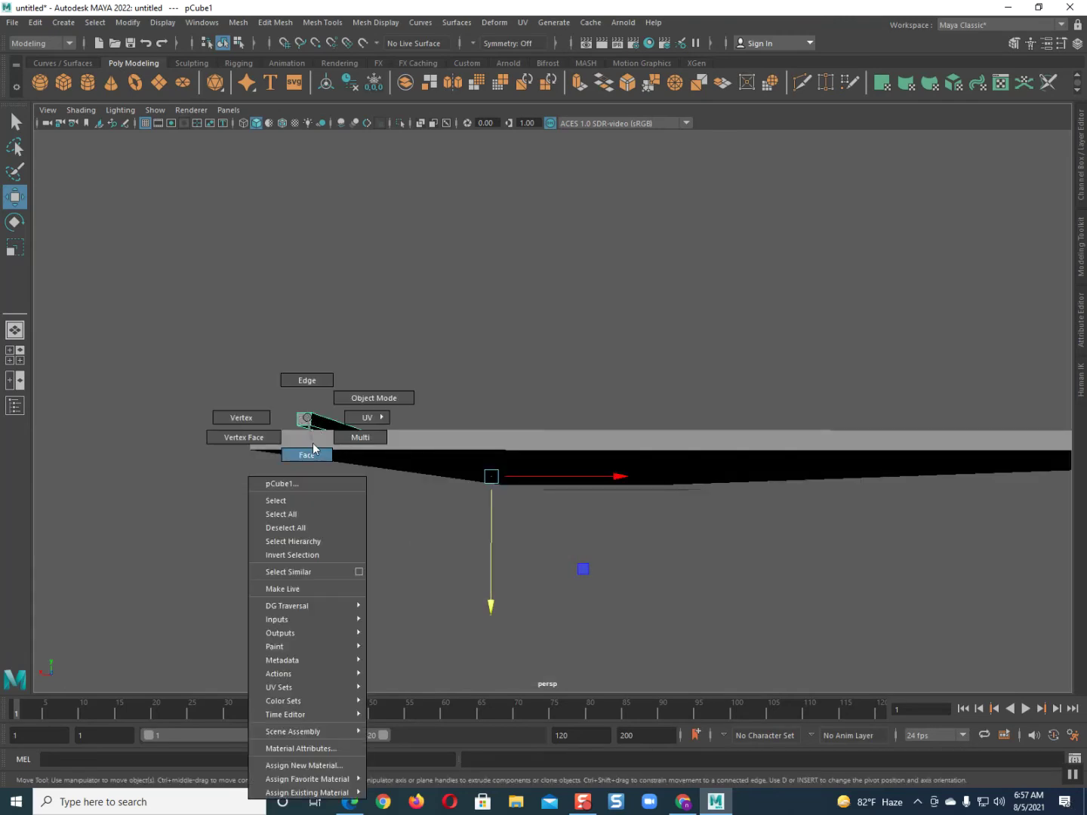
click(313, 456)
click(306, 419)
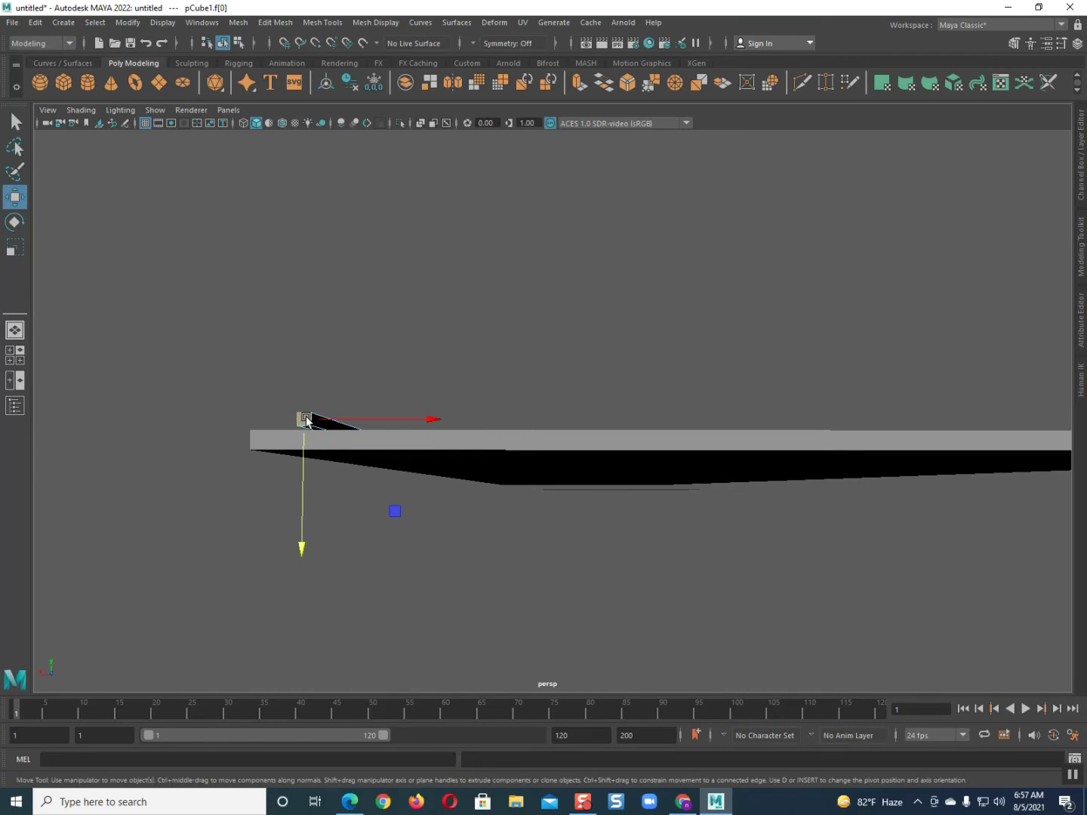
drag(340, 421, 349, 420)
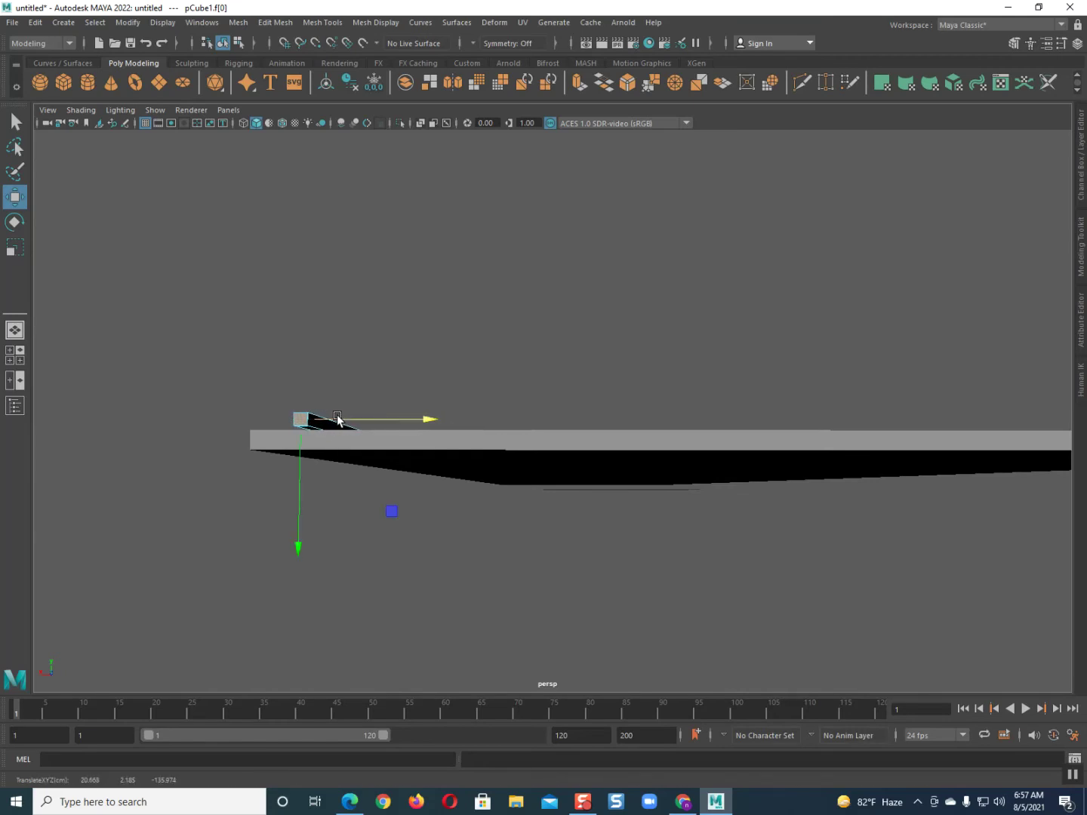
scroll(423, 534, up, 8)
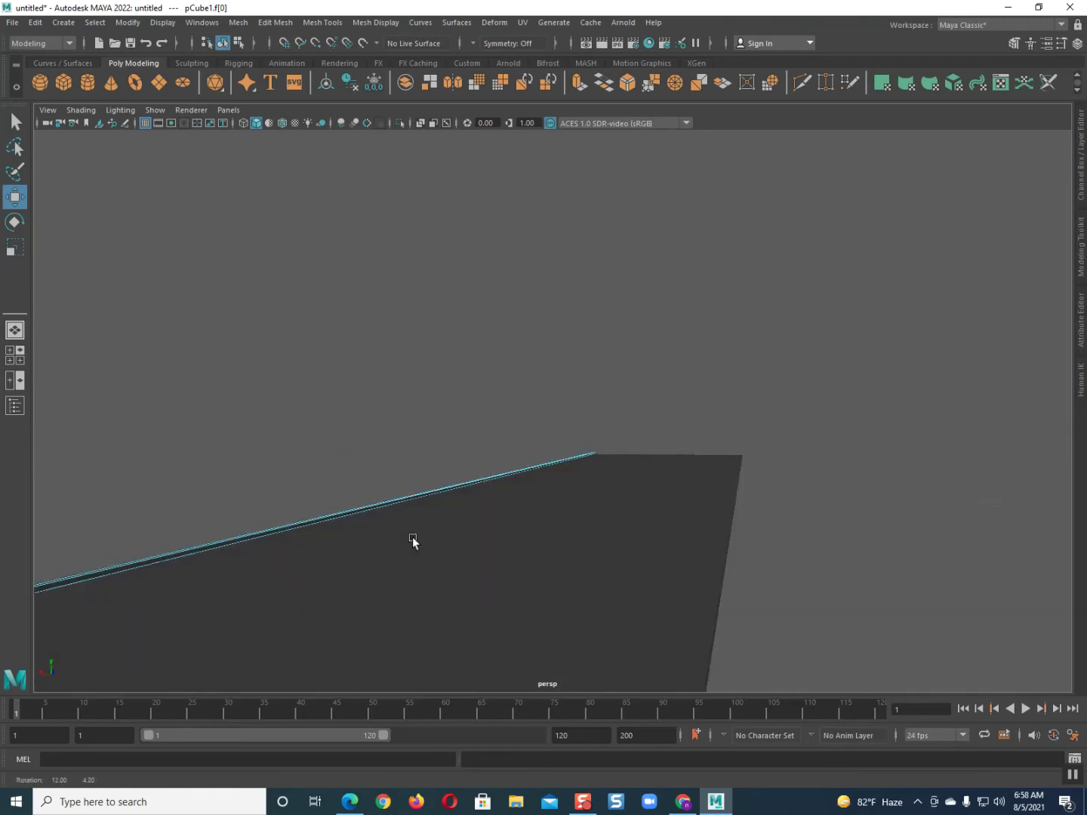
scroll(367, 458, down, 3)
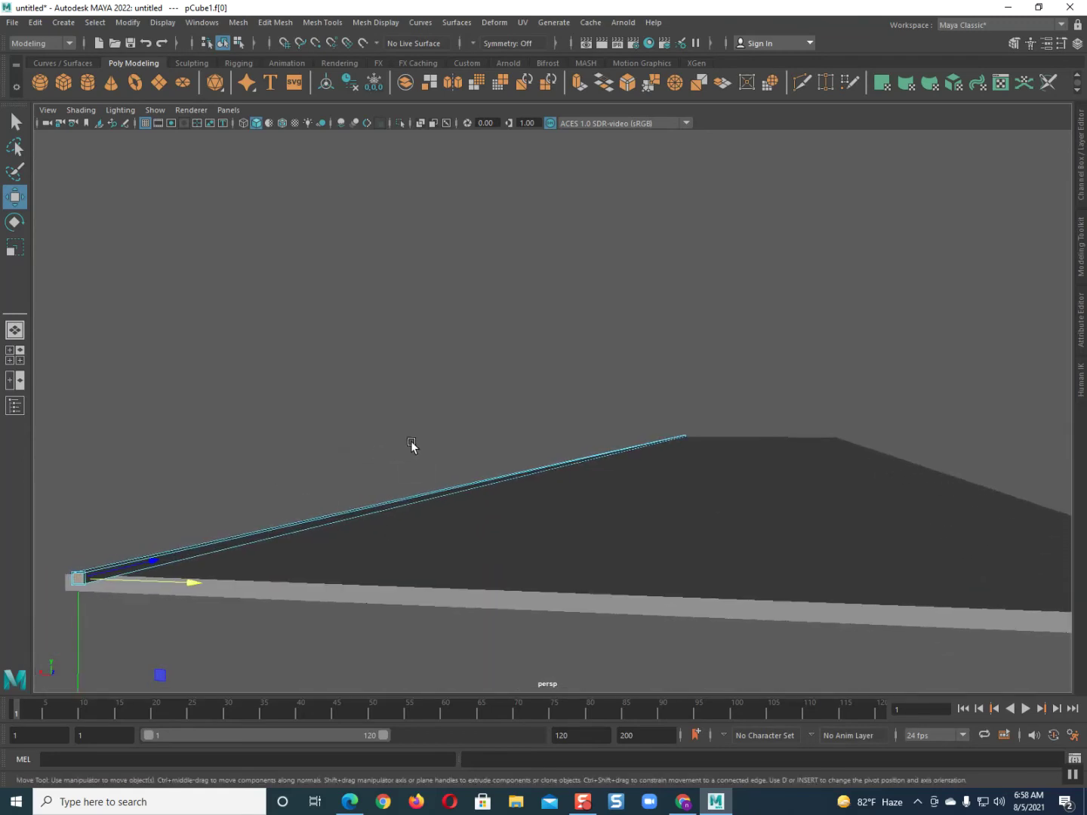
drag(138, 567, 146, 564)
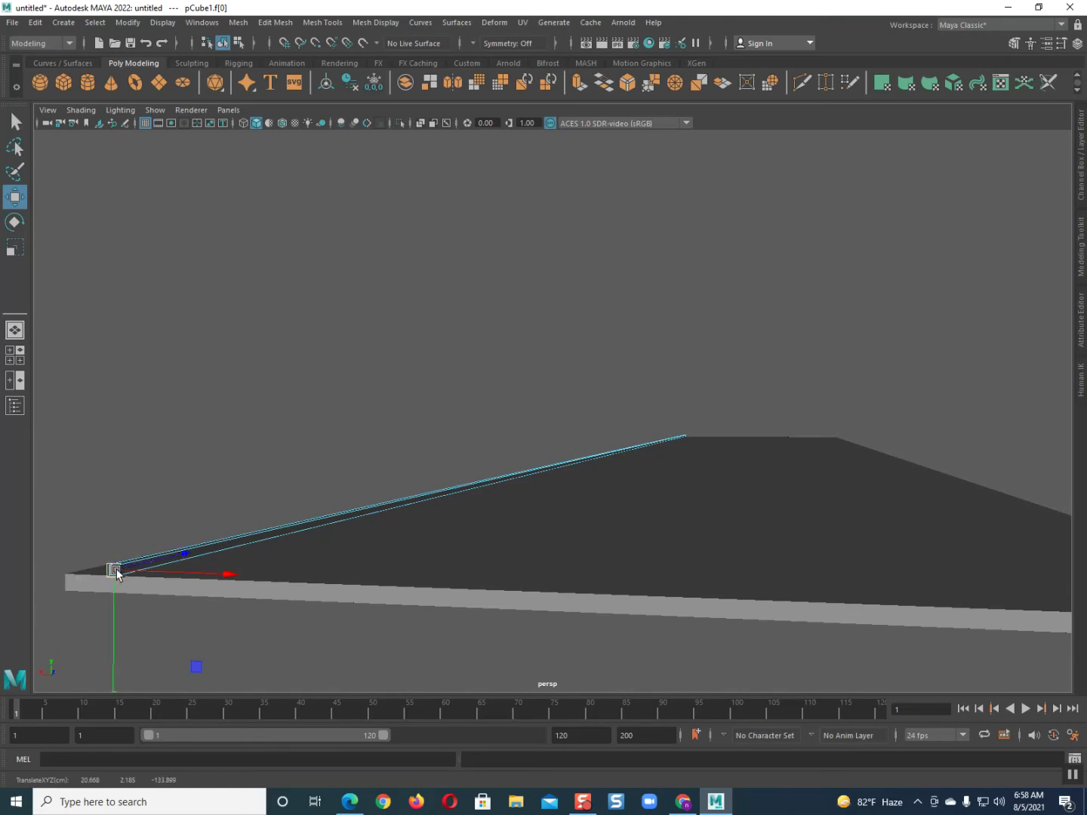
Fine-tune the bar's end face along Z to about -133.99, flush with the slab's end
key(f)
alt+drag(254, 560, 261, 556)
scroll(262, 555, up, 8)
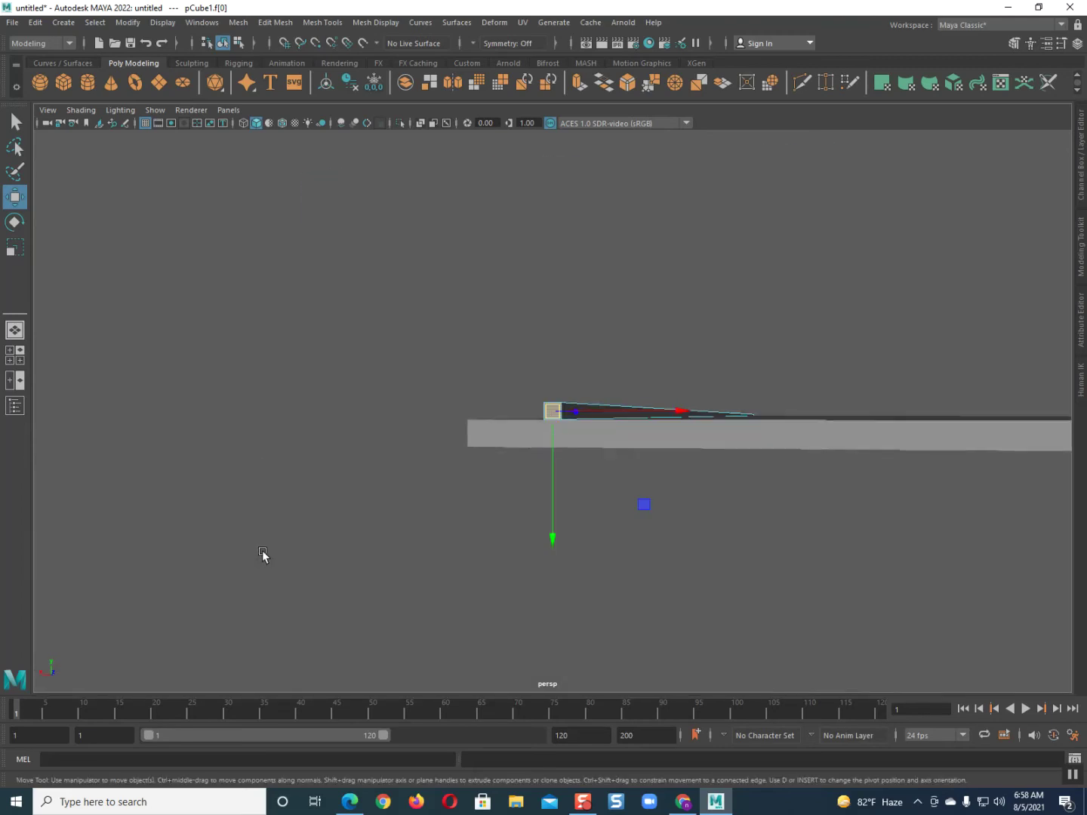
scroll(264, 552, up, 3)
alt+drag(337, 591, 240, 608)
drag(647, 408, 632, 411)
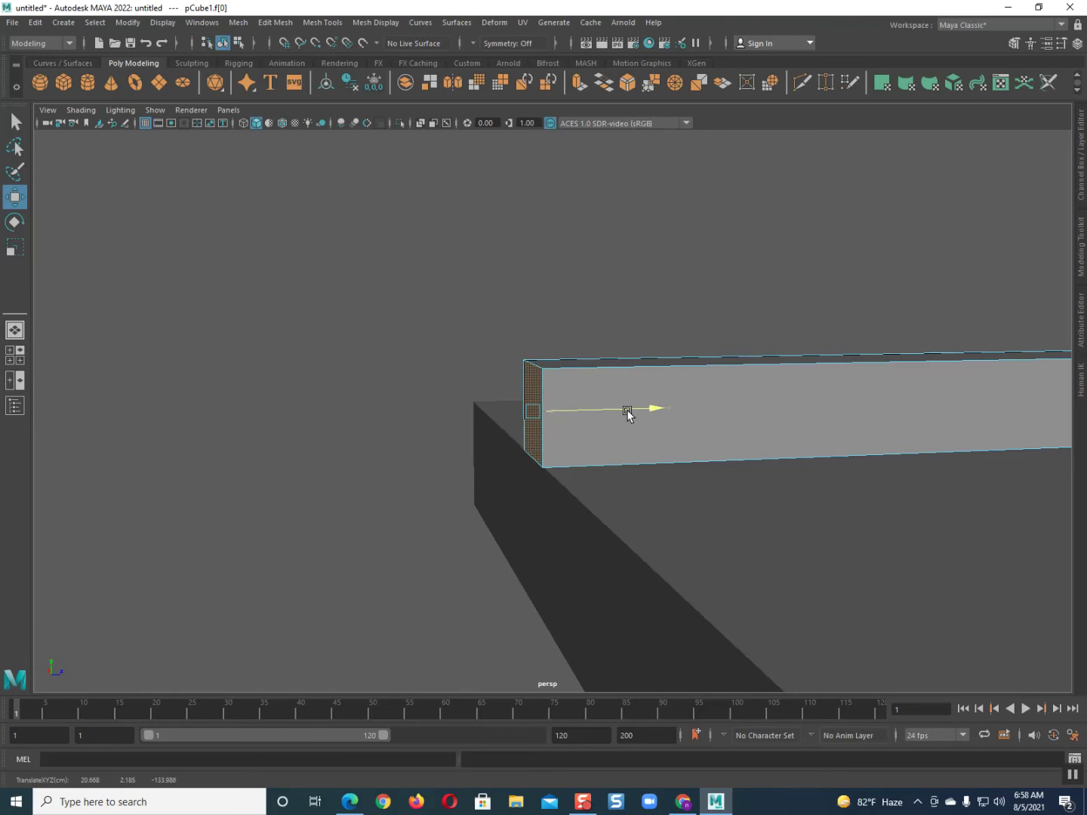
Examine the bar's end face up close for alignment with the ground slab's end and top surface
scroll(626, 487, up, 10)
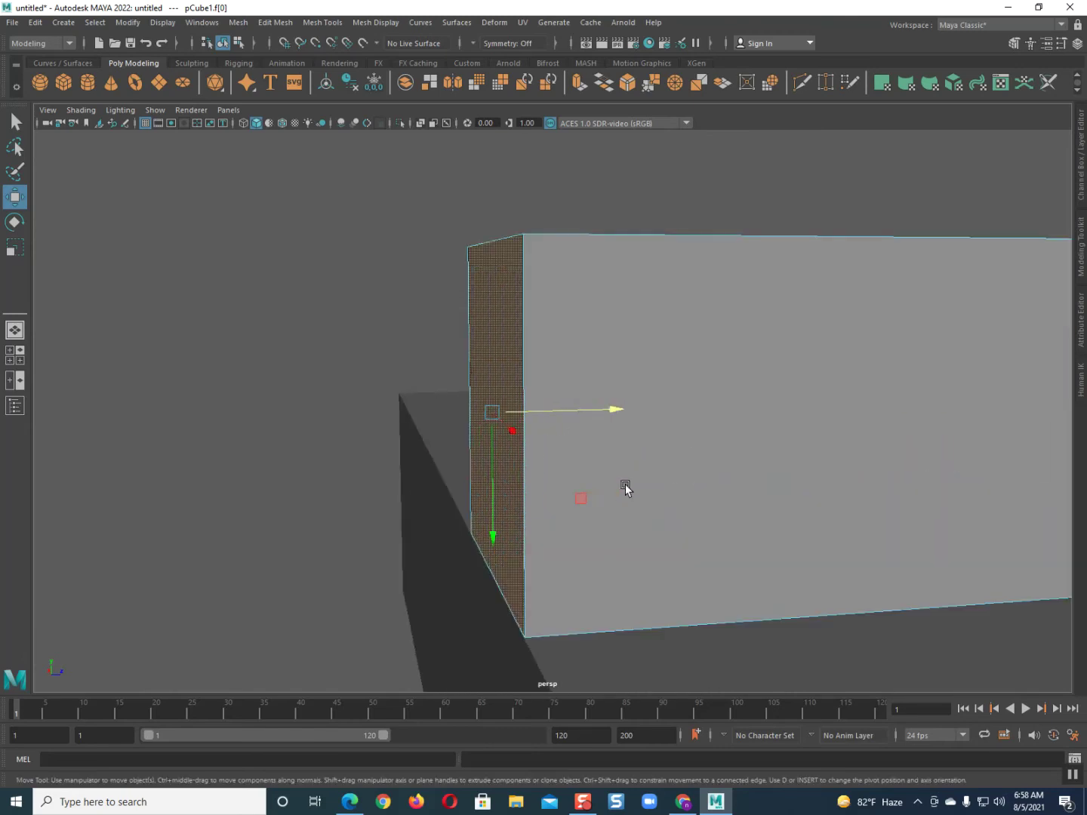
scroll(489, 470, up, 2)
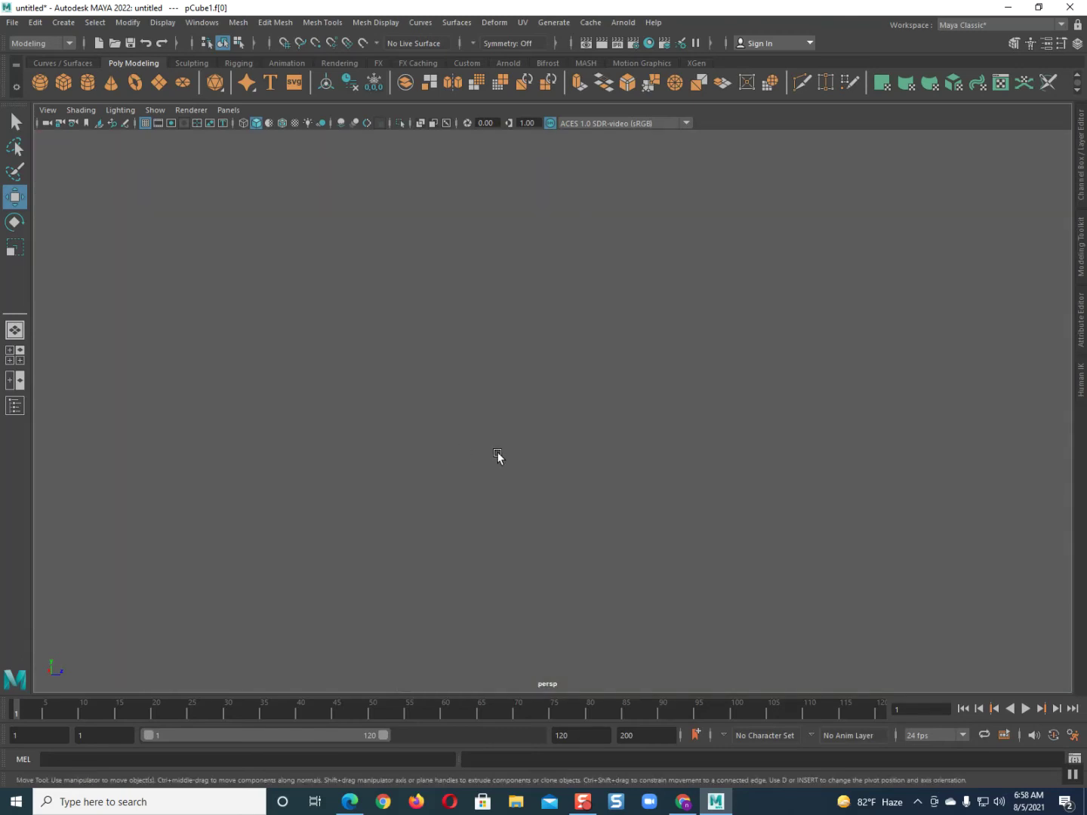
scroll(497, 455, down, 8)
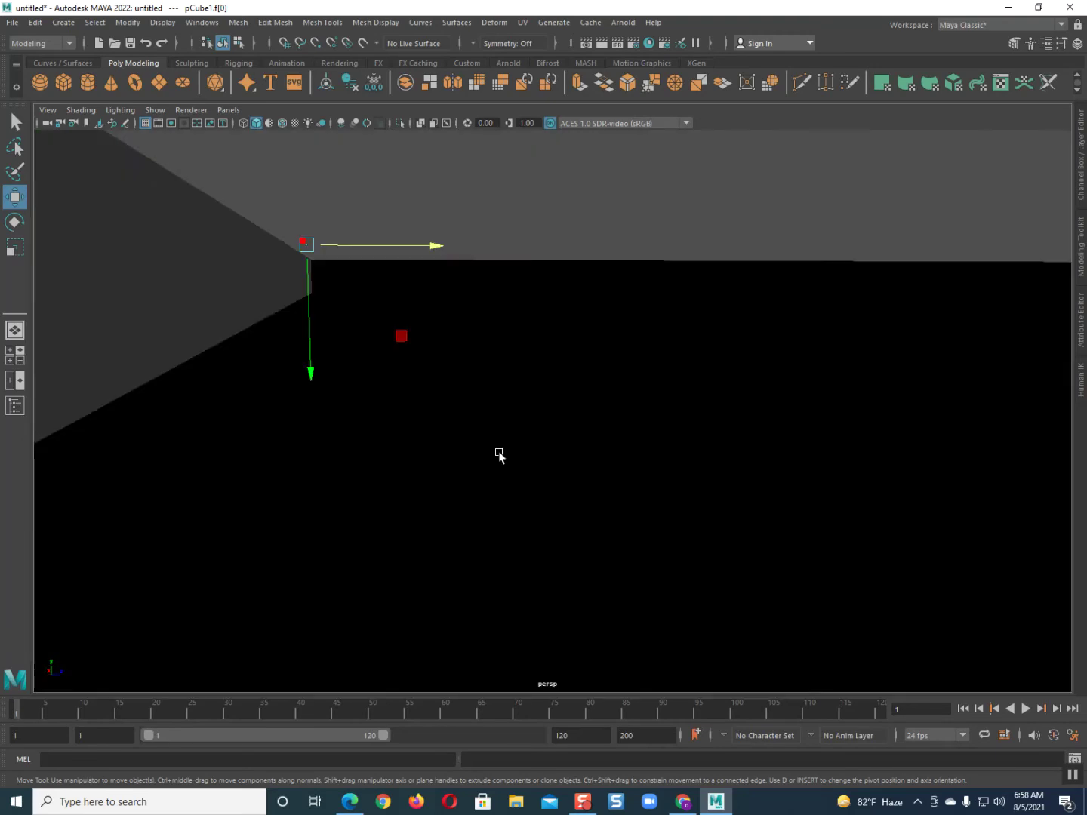
scroll(499, 453, up, 4)
scroll(459, 371, down, 5)
scroll(472, 506, up, 6)
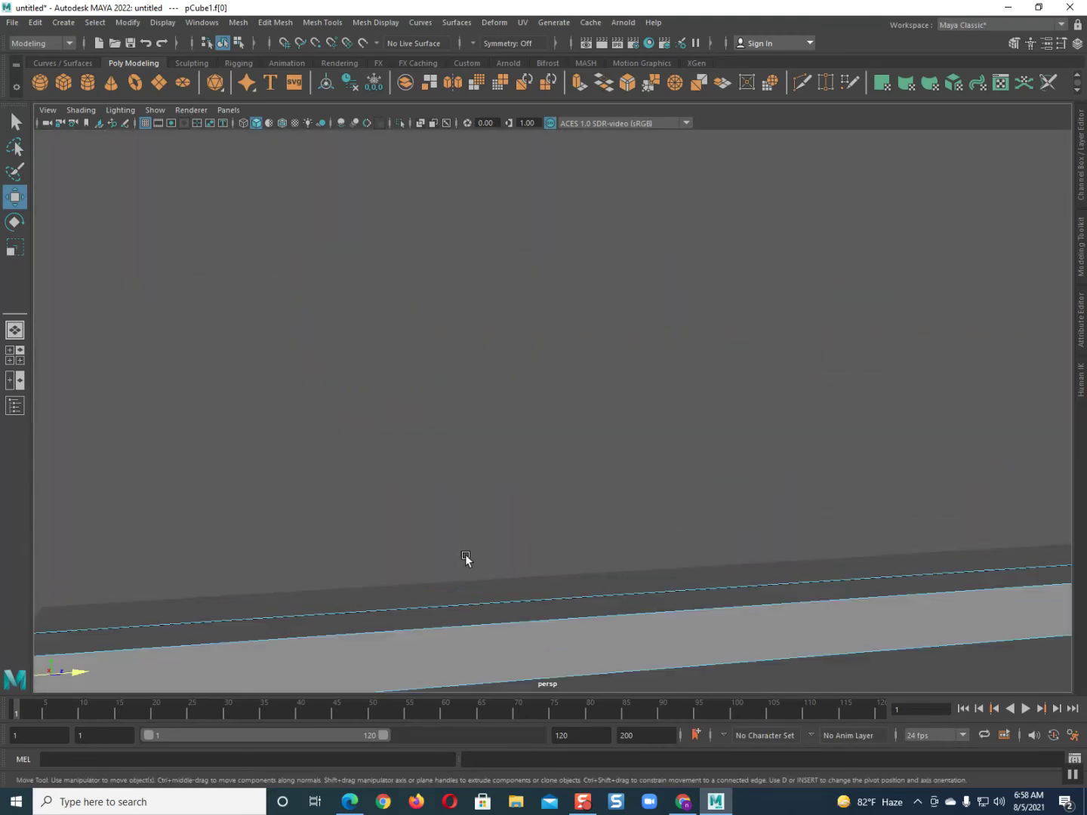
scroll(585, 424, down, 5)
scroll(510, 487, up, 6)
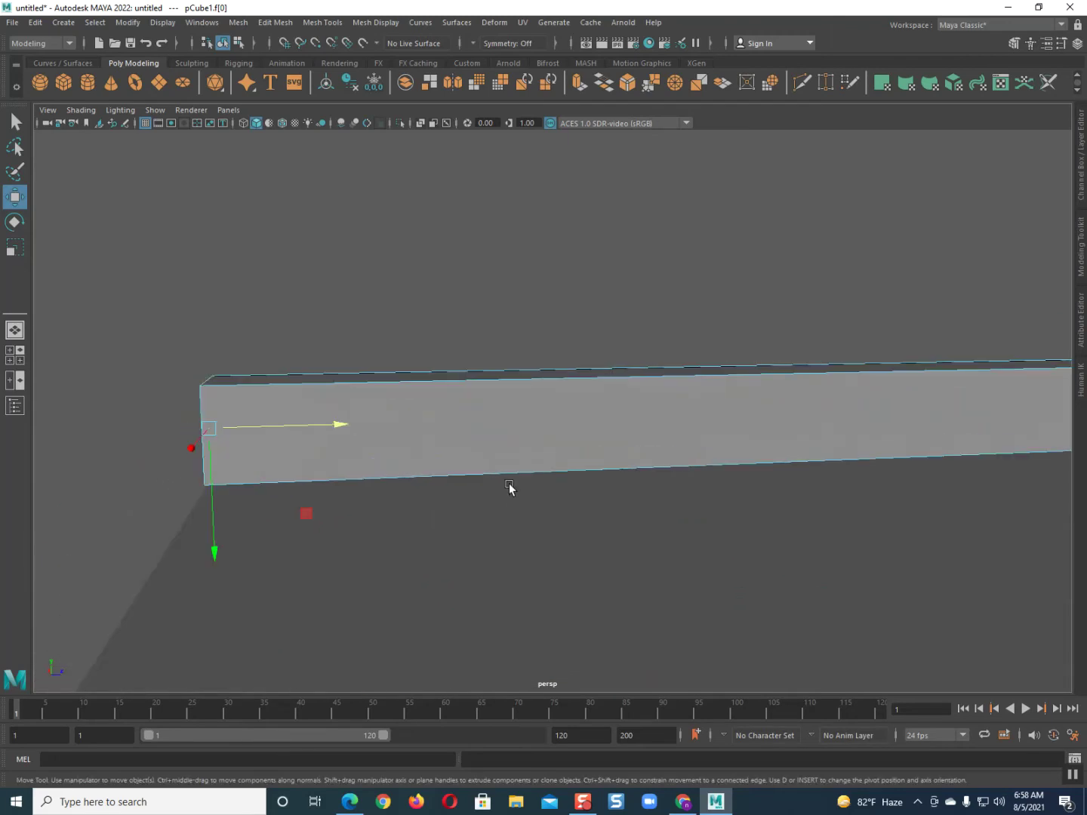
scroll(401, 494, down, 4)
alt+drag(629, 471, 491, 541)
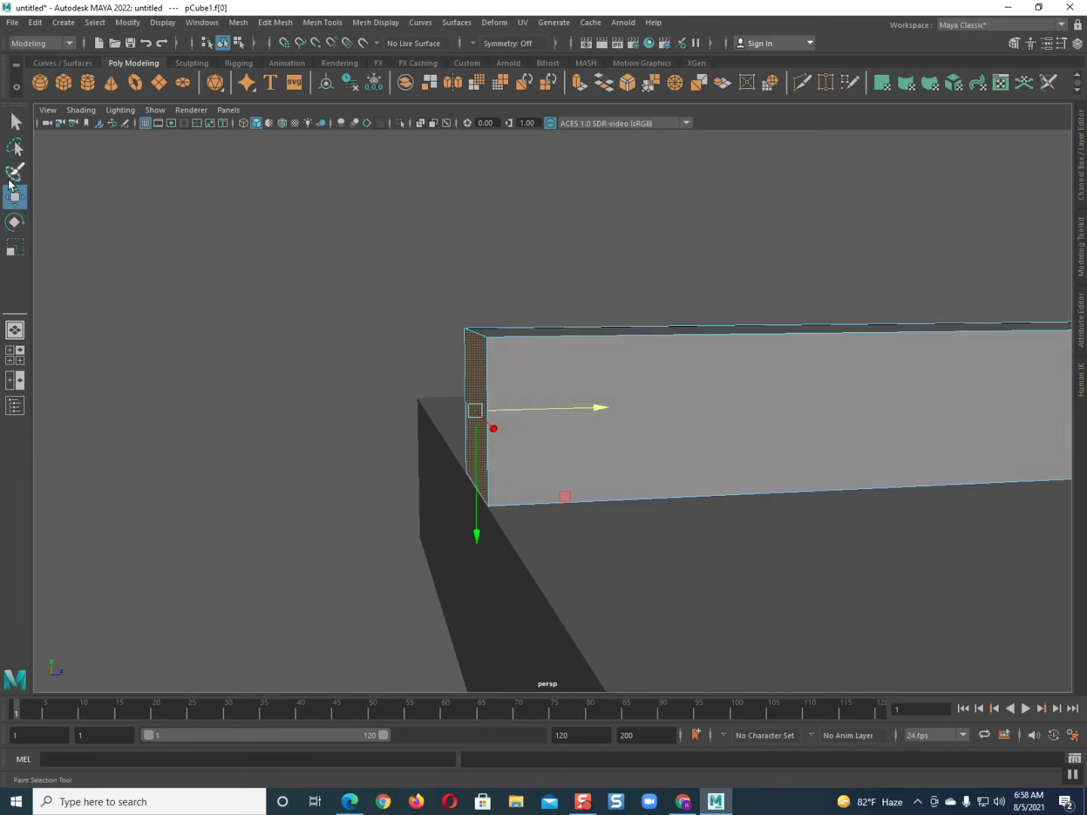
Return the bar to object mode and check its run along the slab's long edge to the far end
right_drag(508, 368, 548, 354)
scroll(521, 370, down, 3)
scroll(571, 407, down, 3)
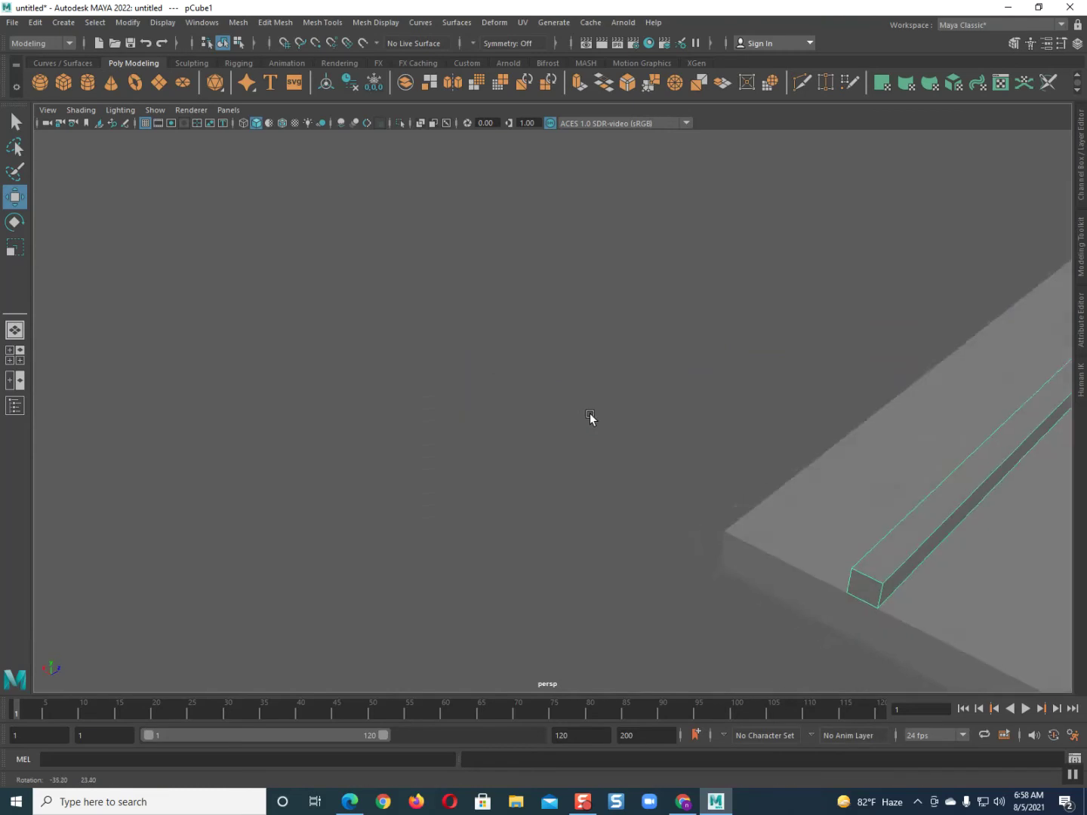
alt+drag(590, 417, 619, 424)
scroll(316, 395, up, 5)
alt+middle_drag(499, 374, 222, 408)
alt+middle_drag(589, 190, 535, 213)
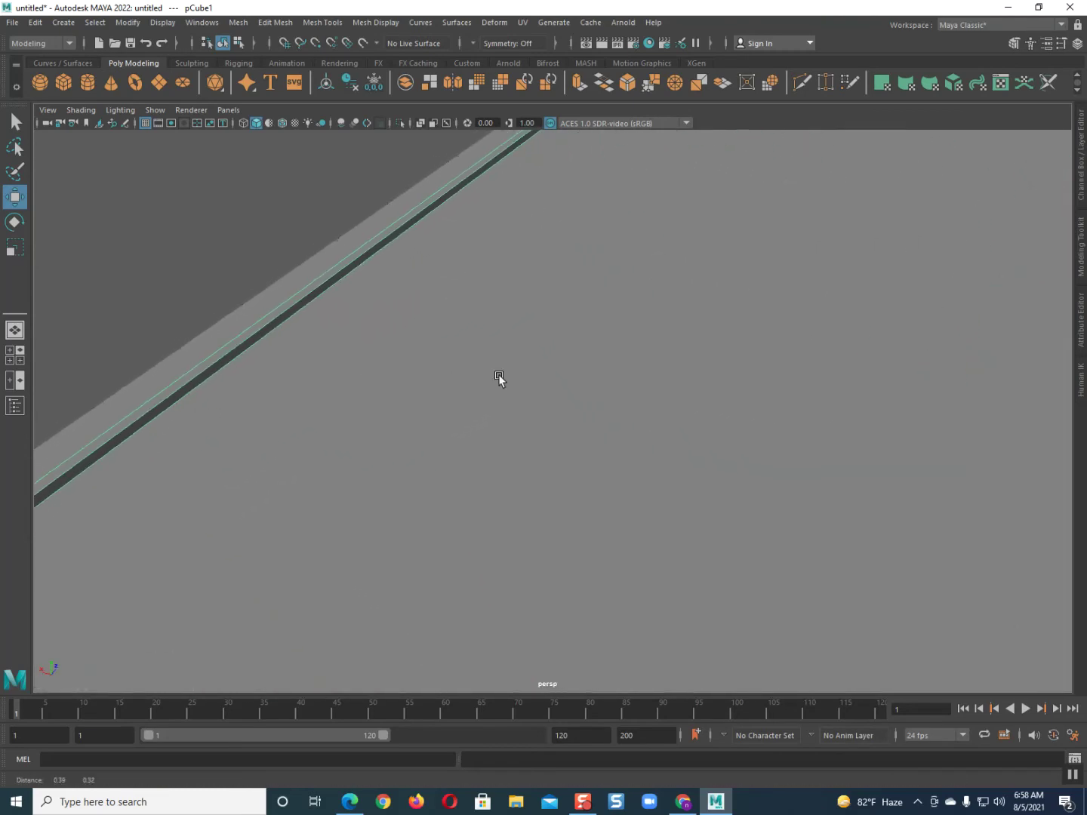
scroll(423, 452, down, 2)
scroll(560, 321, down, 5)
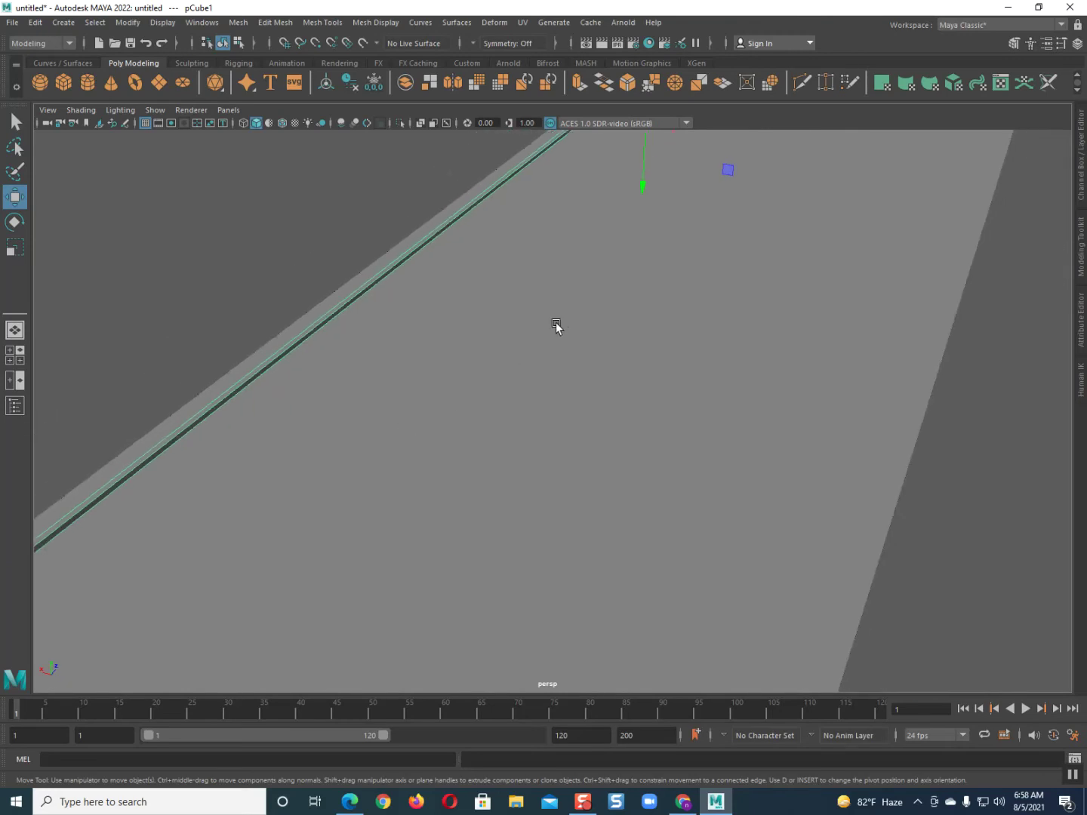
alt+middle_drag(591, 308, 388, 599)
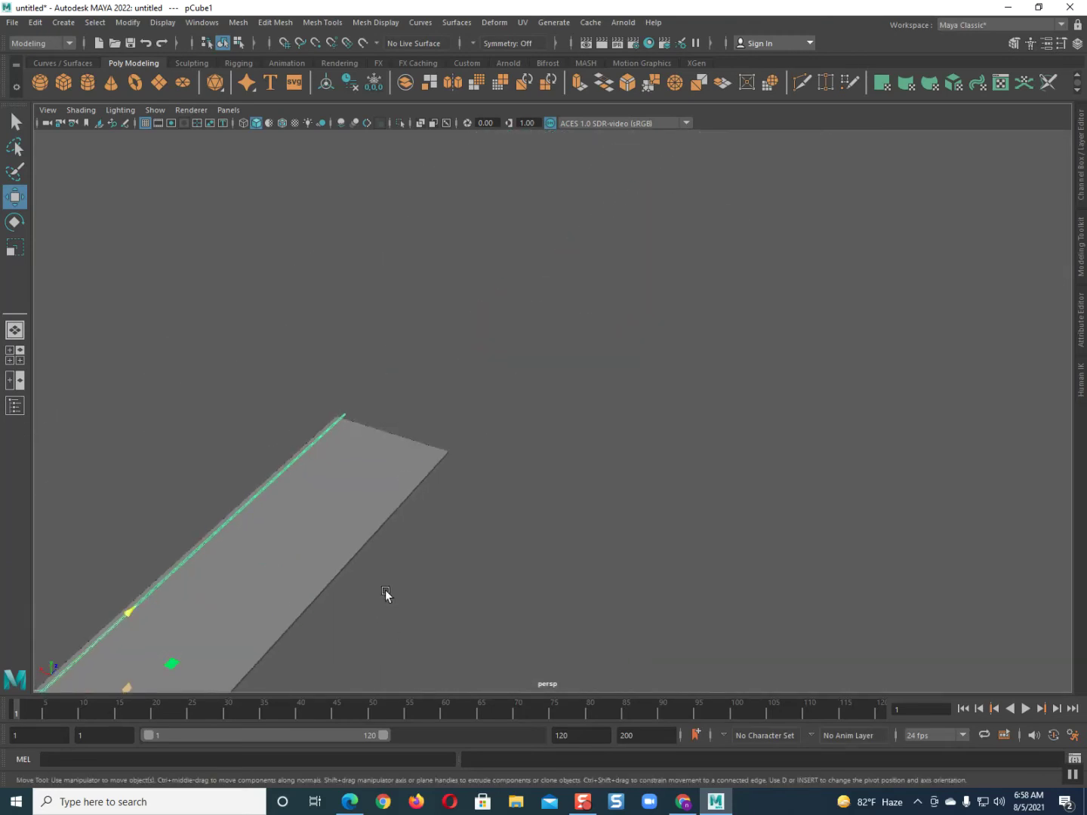
Switch the bar to face mode at its opposite end and select its small end face
alt+drag(377, 452, 384, 558)
scroll(453, 574, down, 3)
alt+middle_drag(610, 577, 498, 452)
scroll(235, 505, up, 3)
scroll(556, 403, up, 3)
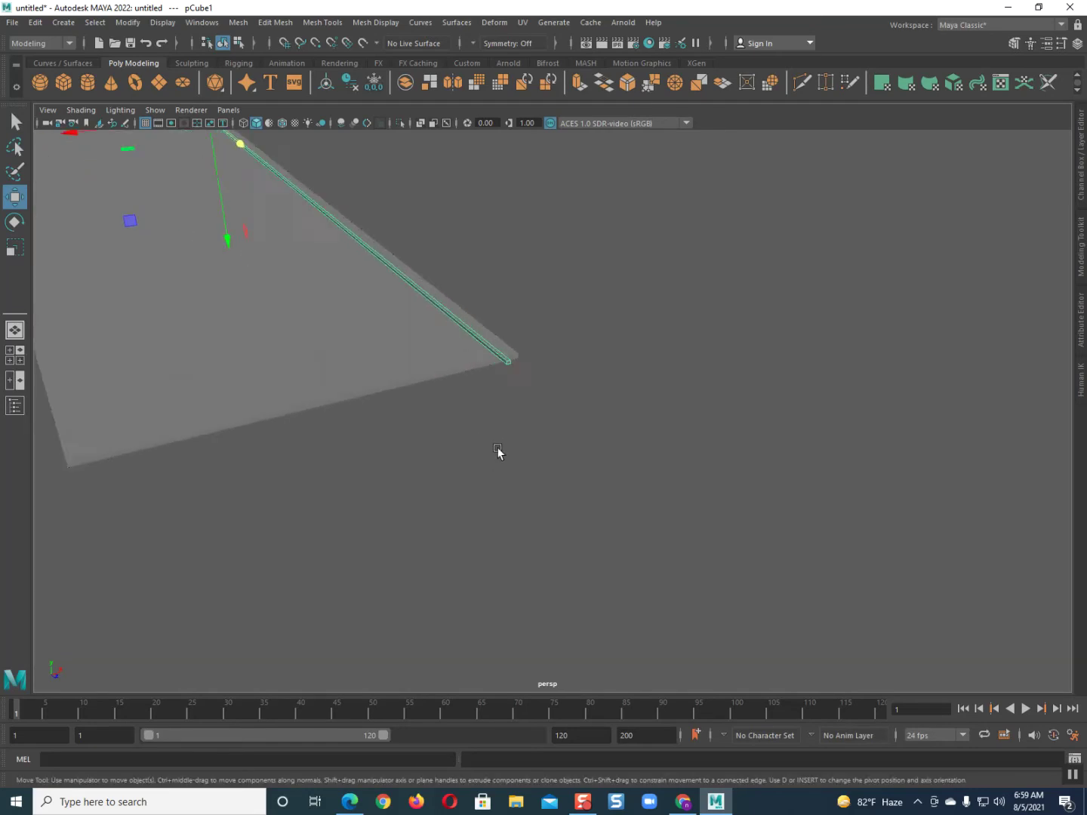
scroll(498, 451, up, 2)
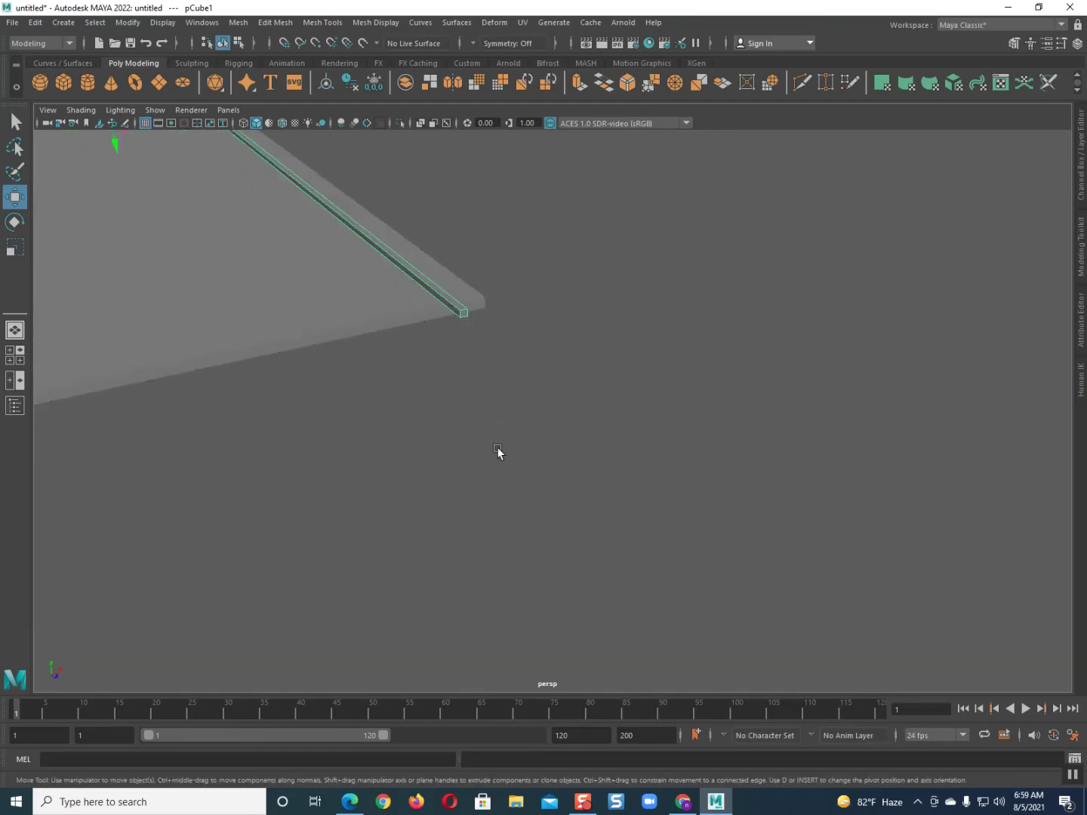
right_click(462, 311)
click(466, 349)
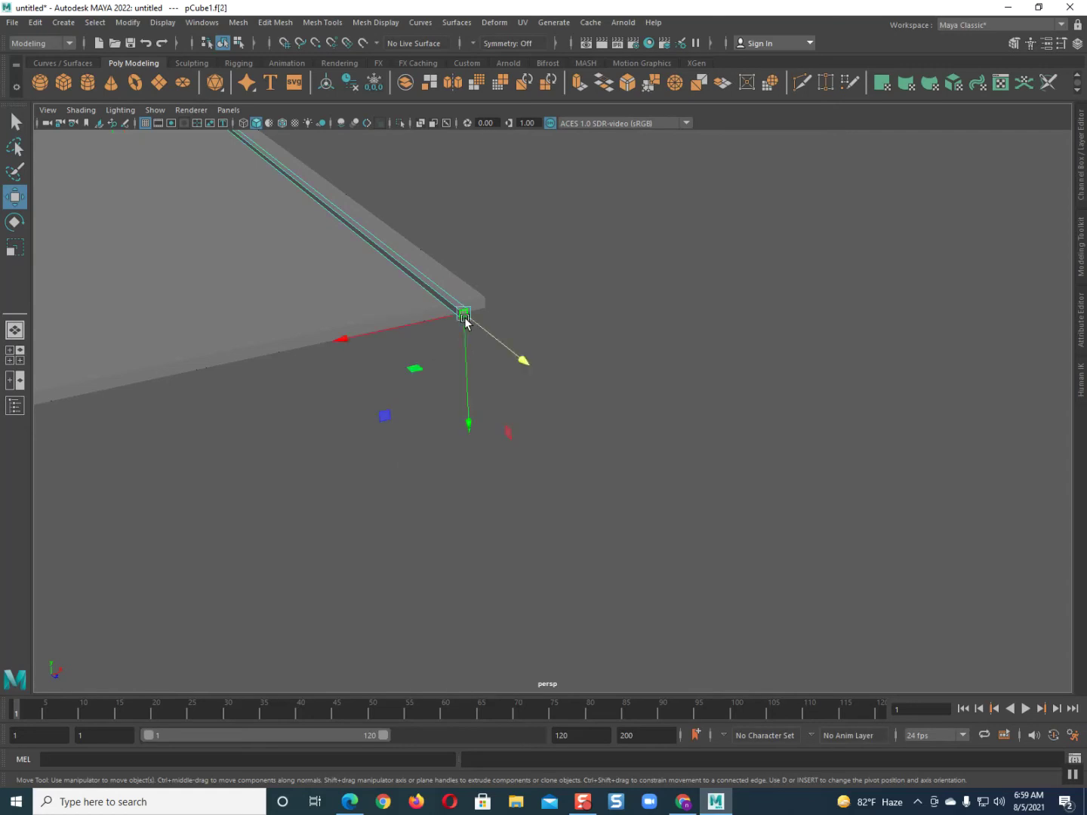
key(f)
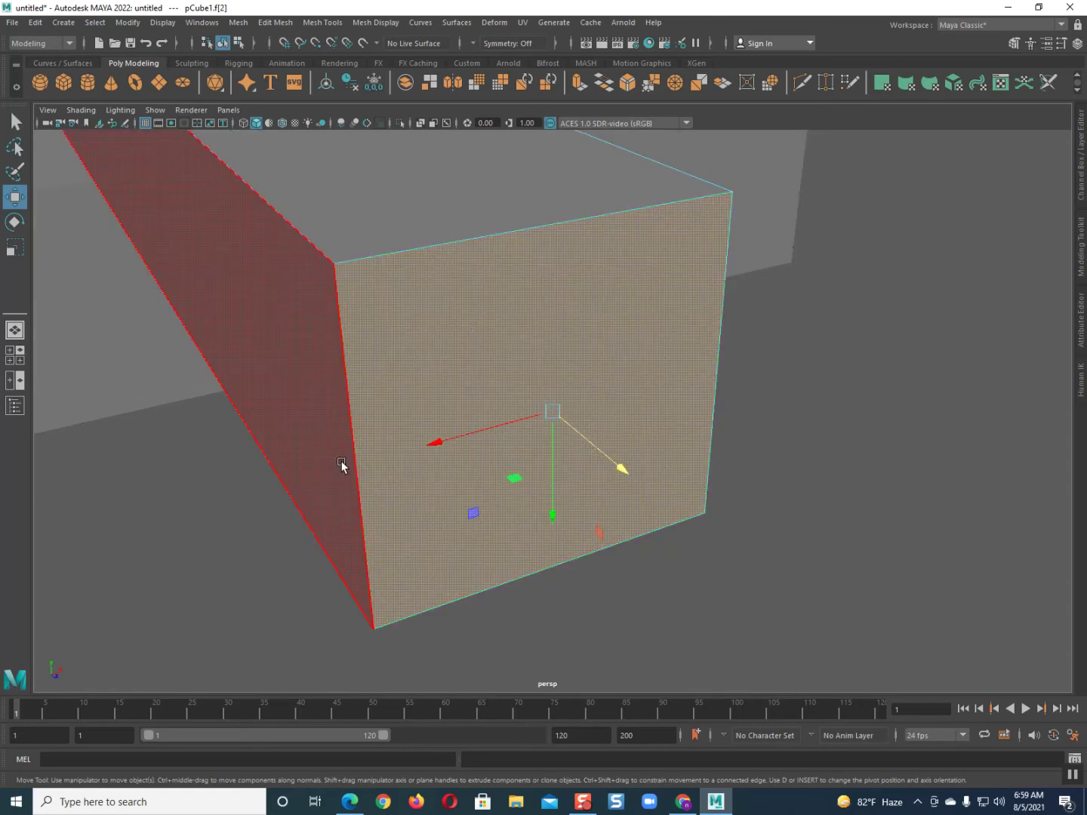
Pull the selected end face along Z to about 133.97, flush with the slab's end, and return the bar to object mode
alt+drag(300, 453, 420, 456)
alt+middle_drag(338, 453, 736, 353)
alt+drag(648, 396, 538, 436)
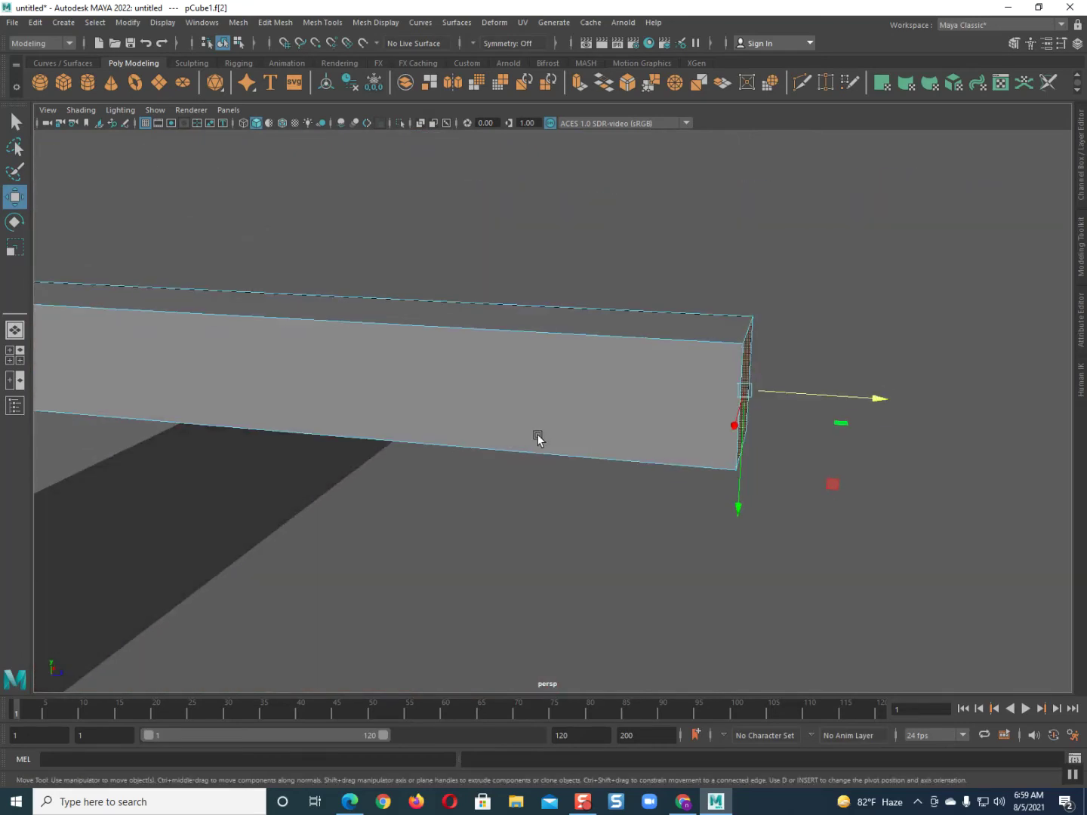
drag(805, 405, 346, 417)
drag(277, 369, 267, 370)
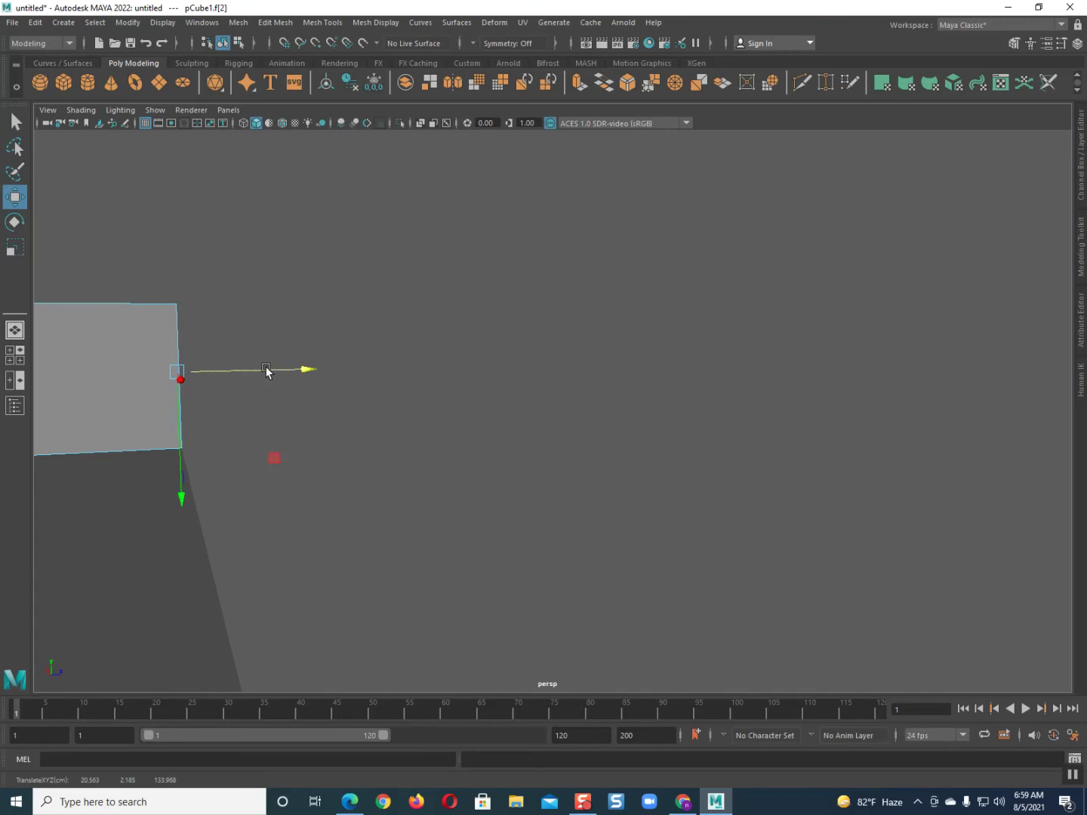
right_click(96, 378)
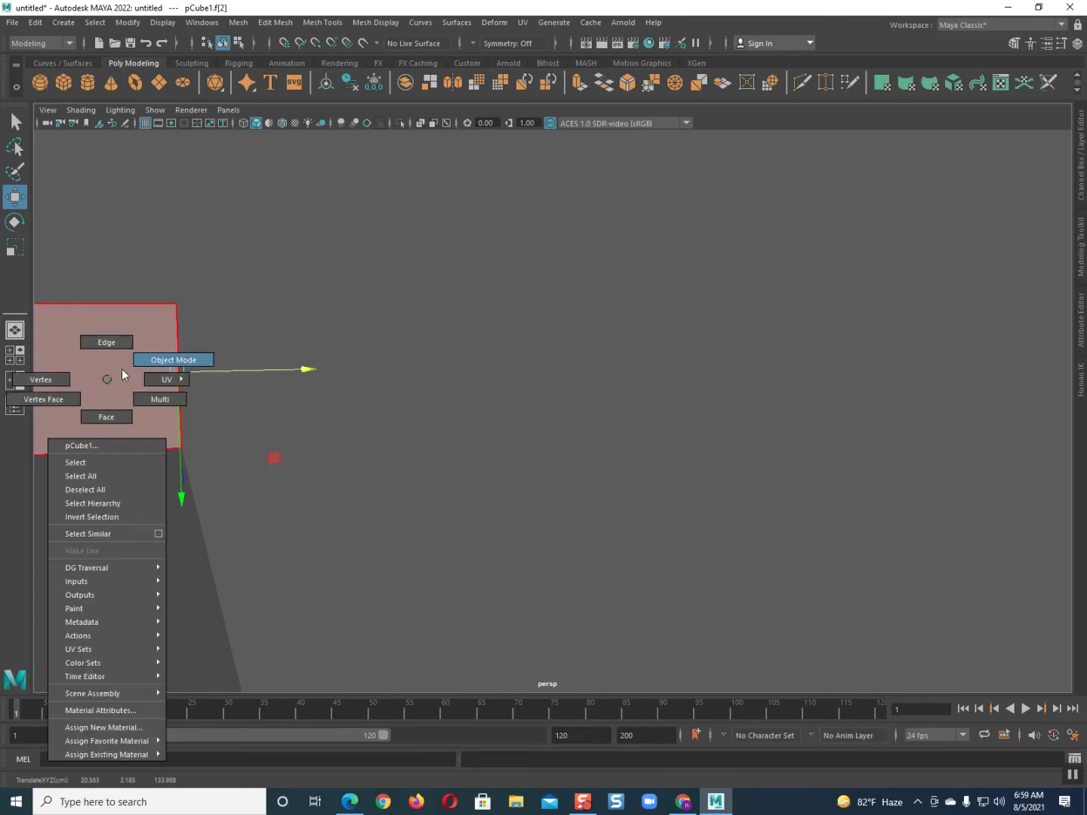
click(151, 360)
Move the whole bar inward from the slab's long edge along X to about 17.33
scroll(329, 483, down, 10)
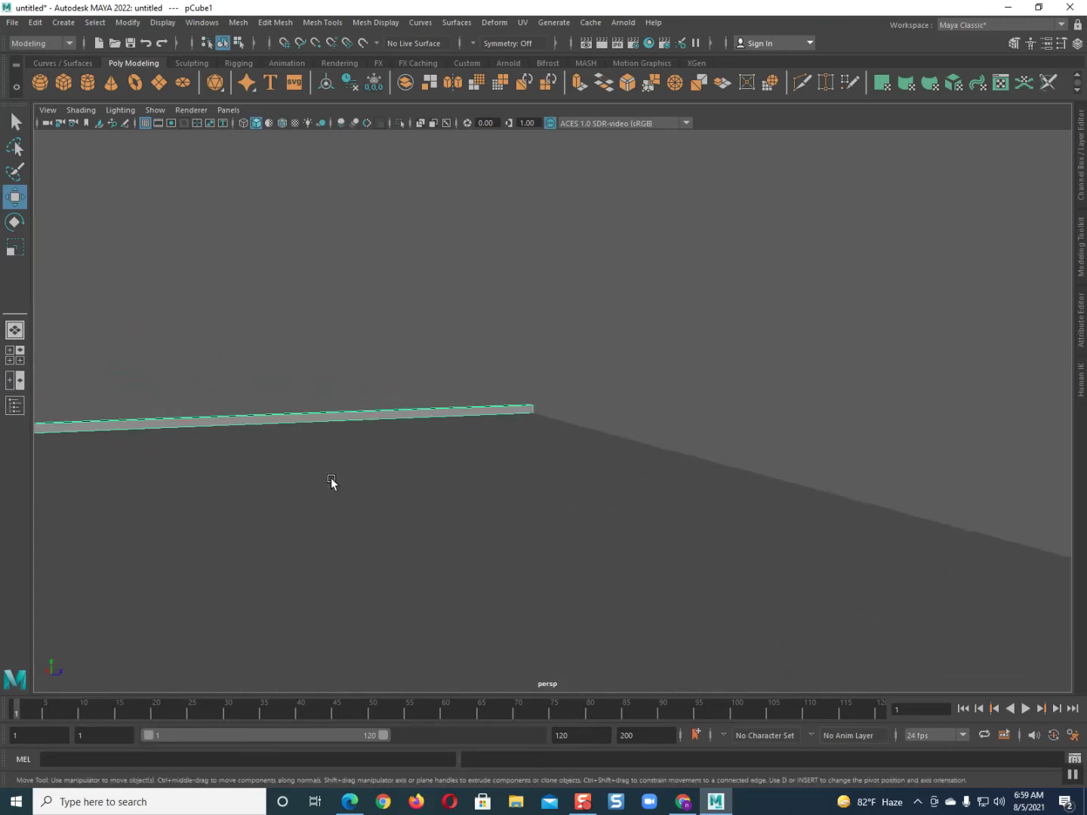
scroll(331, 479, down, 2)
alt+drag(260, 447, 323, 472)
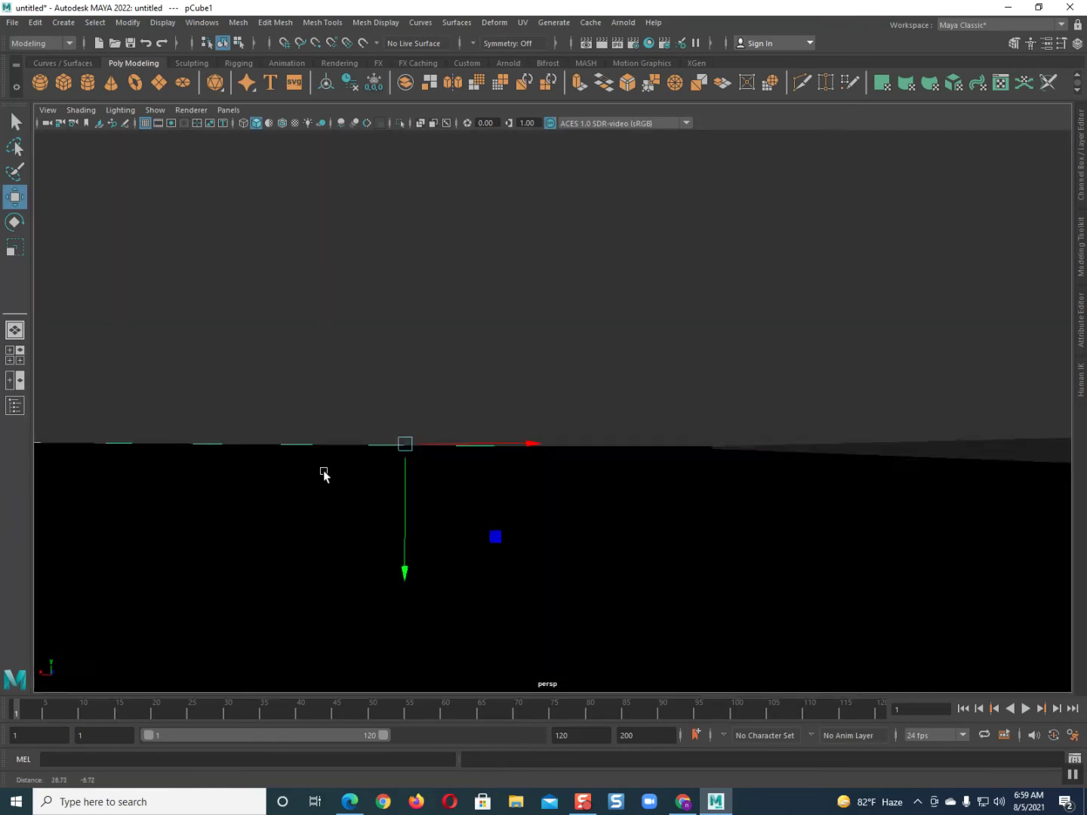
alt+drag(330, 538, 391, 548)
alt+right_drag(390, 548, 407, 489)
alt+drag(408, 489, 330, 519)
alt+right_drag(329, 520, 520, 425)
alt+drag(520, 425, 418, 551)
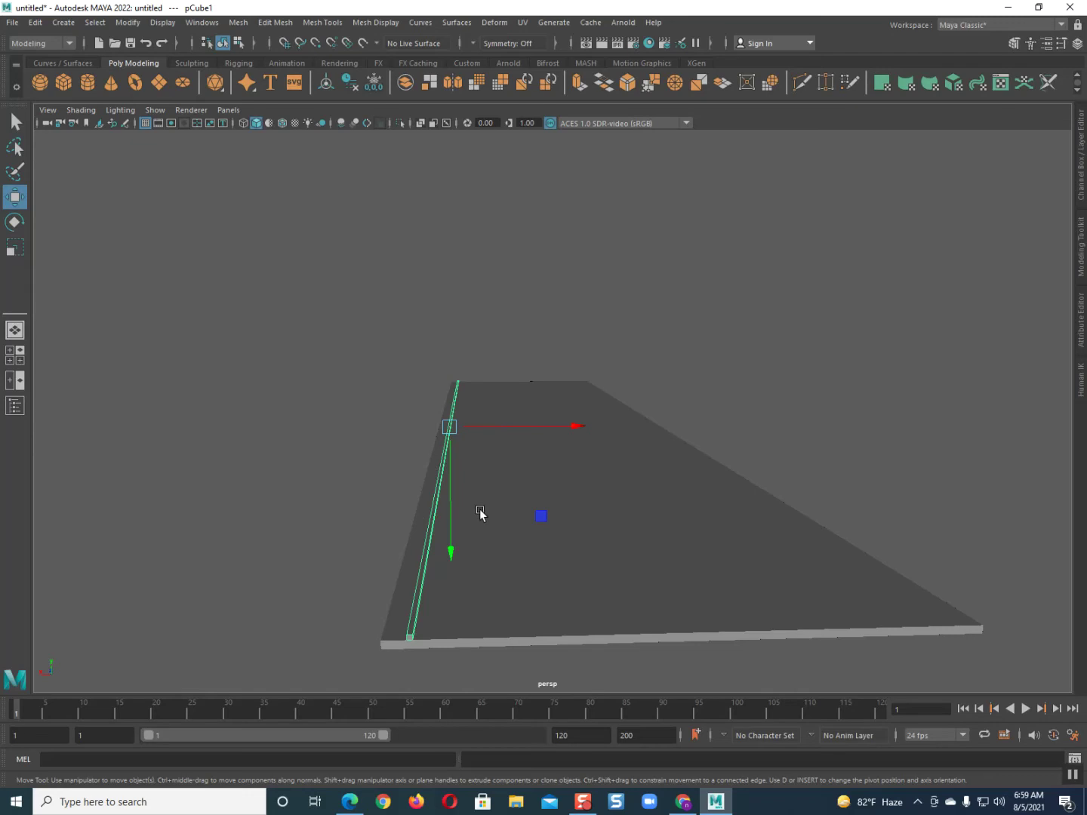
alt+drag(537, 422, 461, 465)
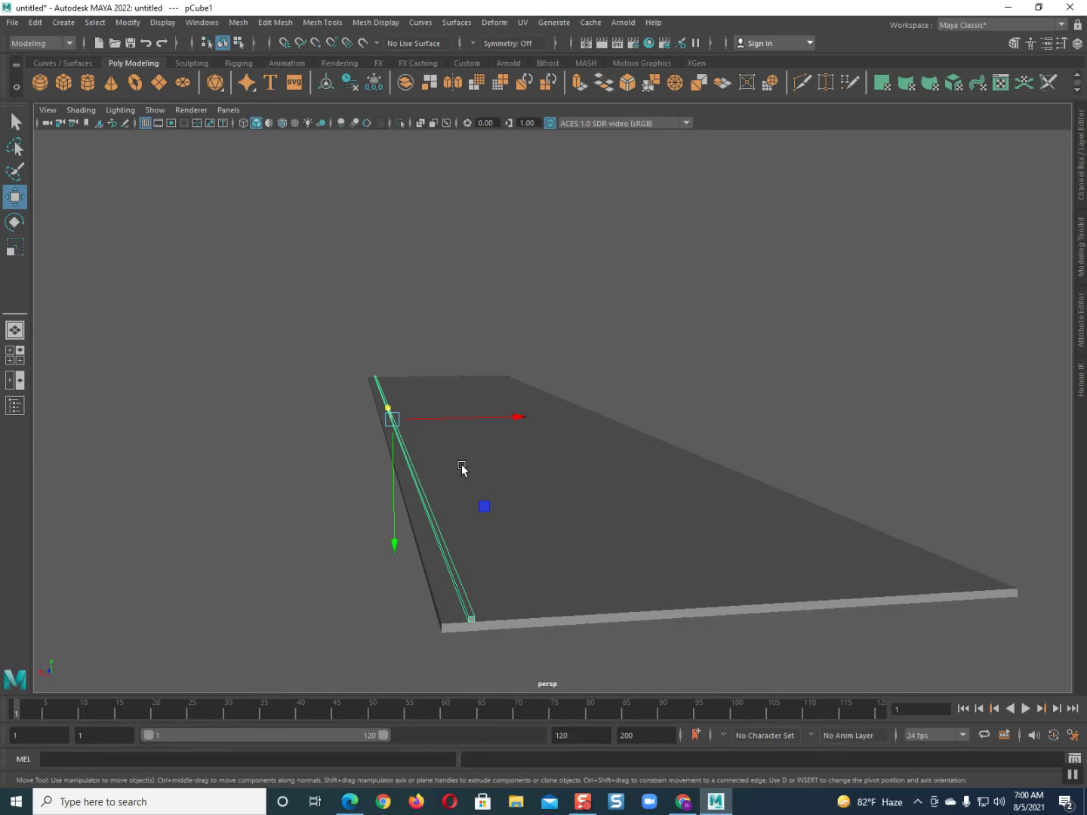
alt+drag(523, 468, 483, 456)
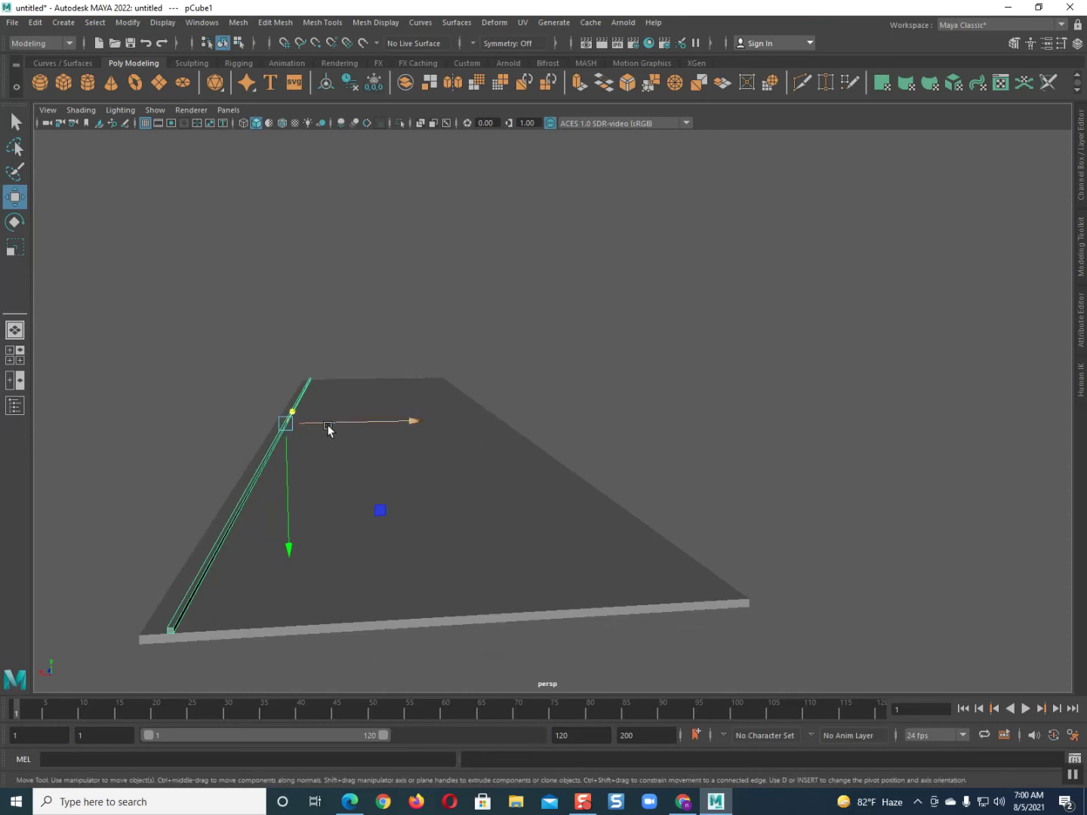
drag(333, 425, 350, 427)
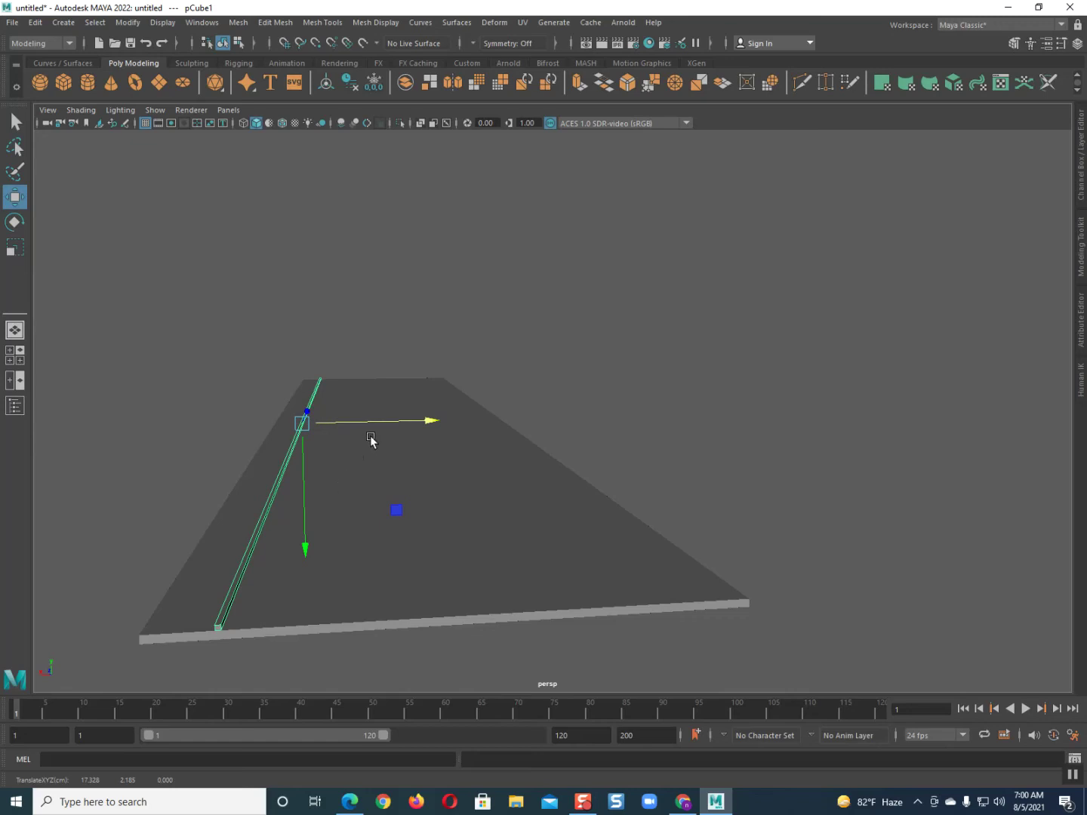
Clone the bar along X and place the copy just inside the slab's opposite long edge
shift+drag(370, 423, 536, 415)
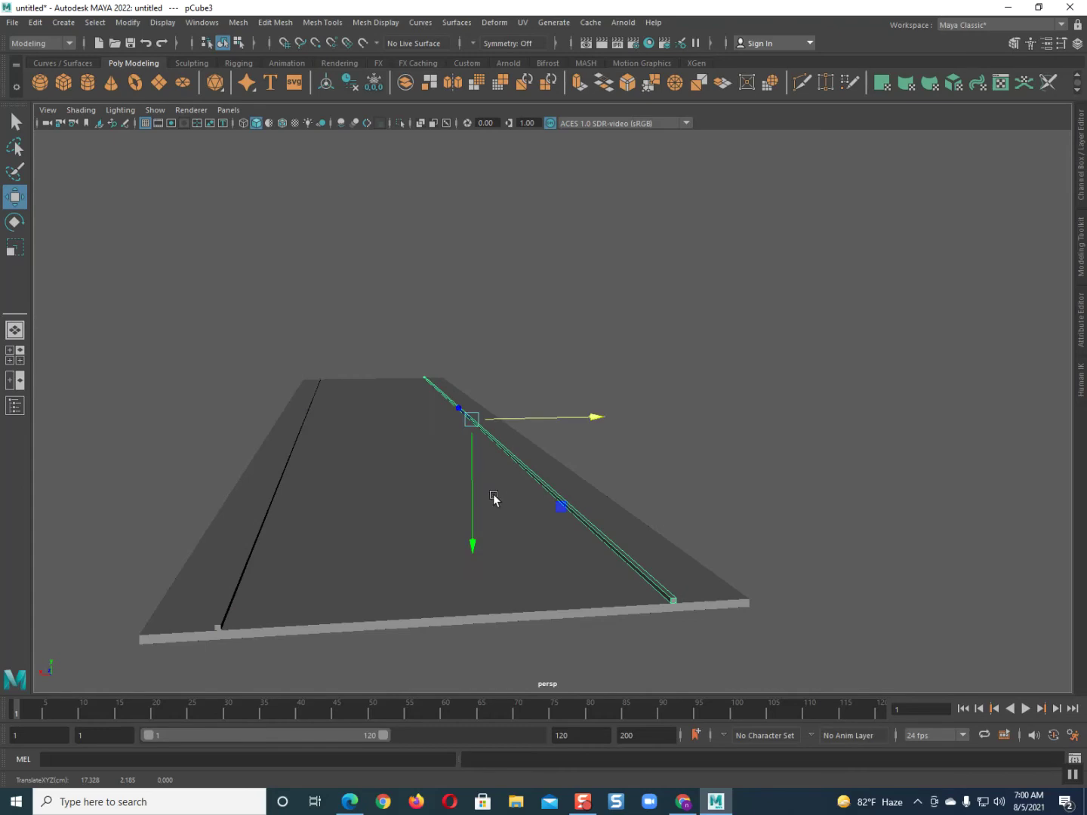
alt+drag(489, 512, 484, 511)
scroll(484, 511, up, 4)
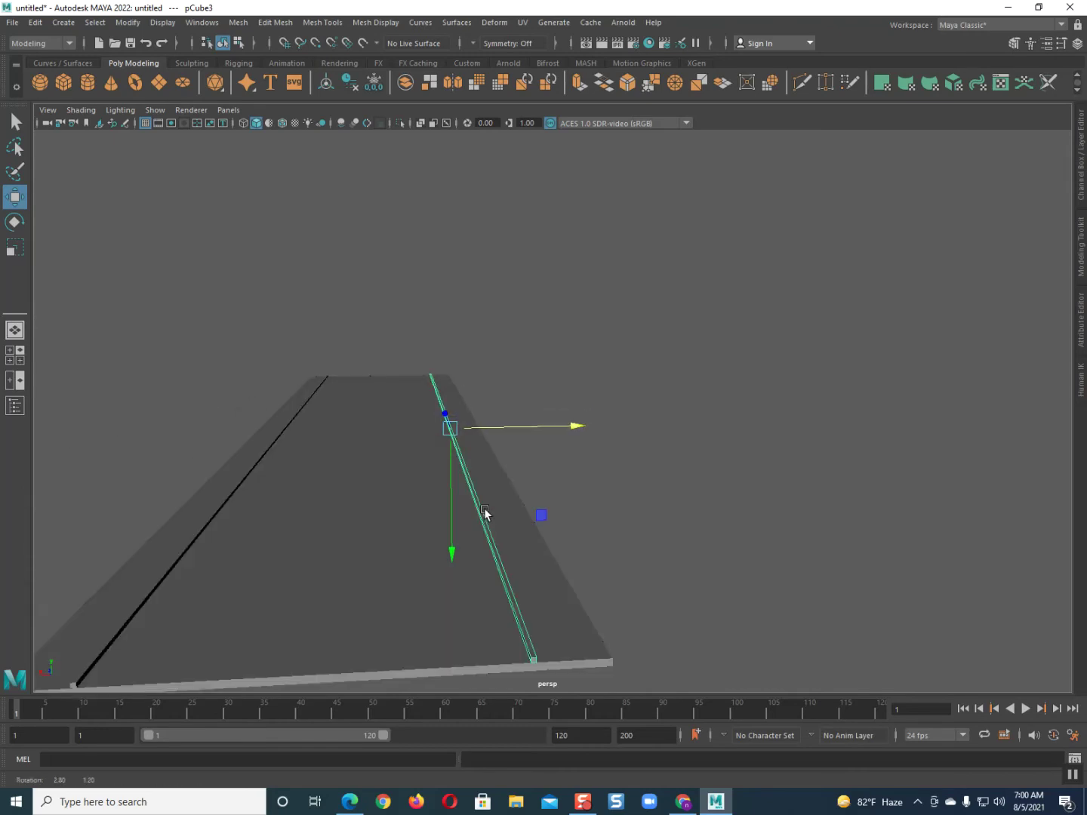
scroll(372, 546, up, 6)
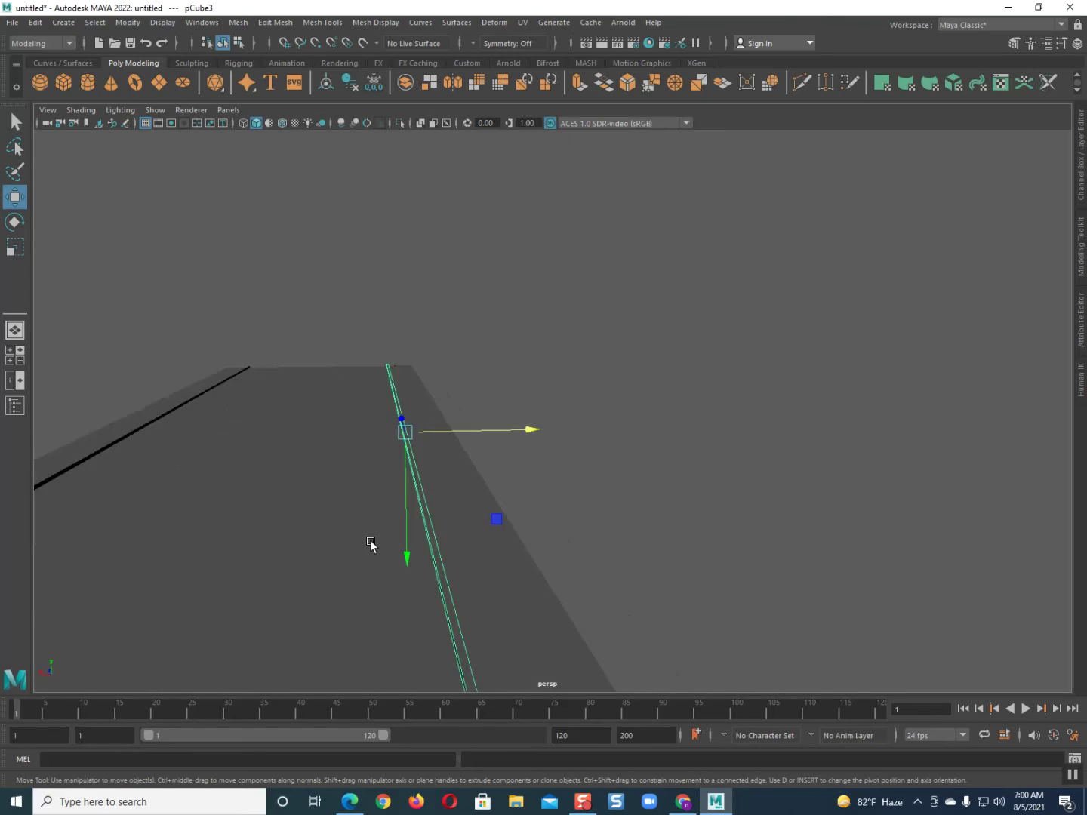
scroll(435, 520, down, 4)
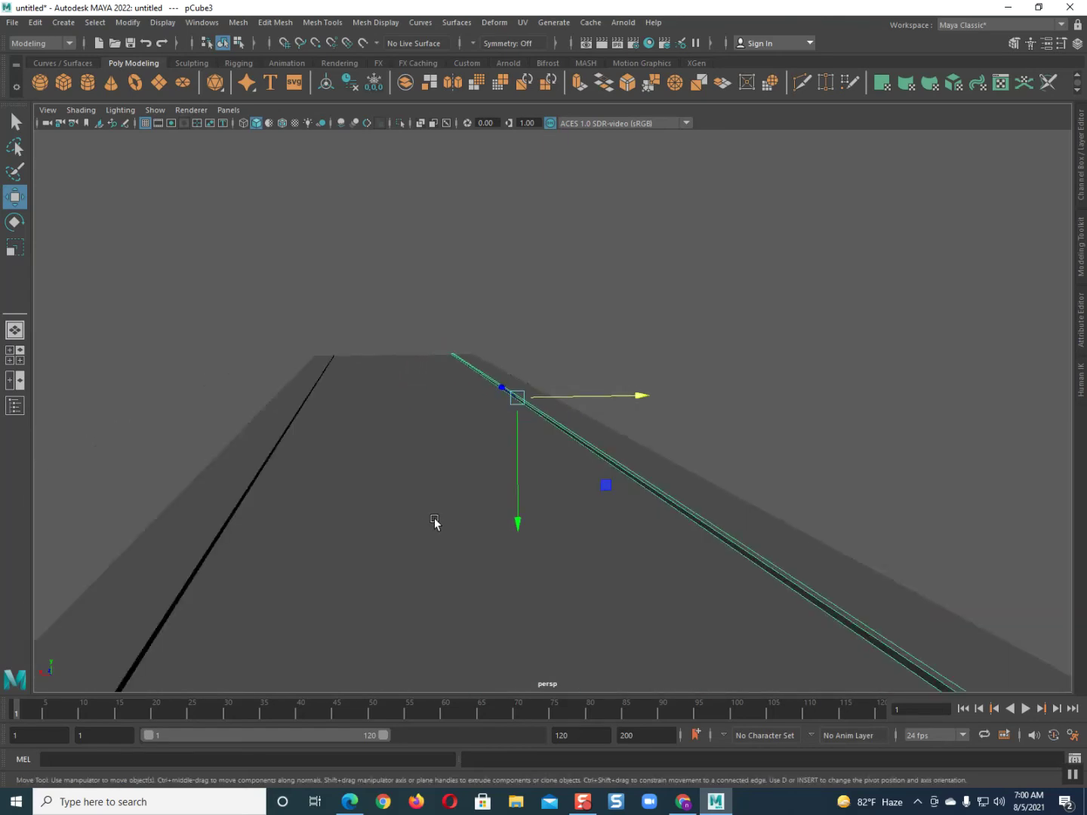
alt+drag(425, 521, 399, 515)
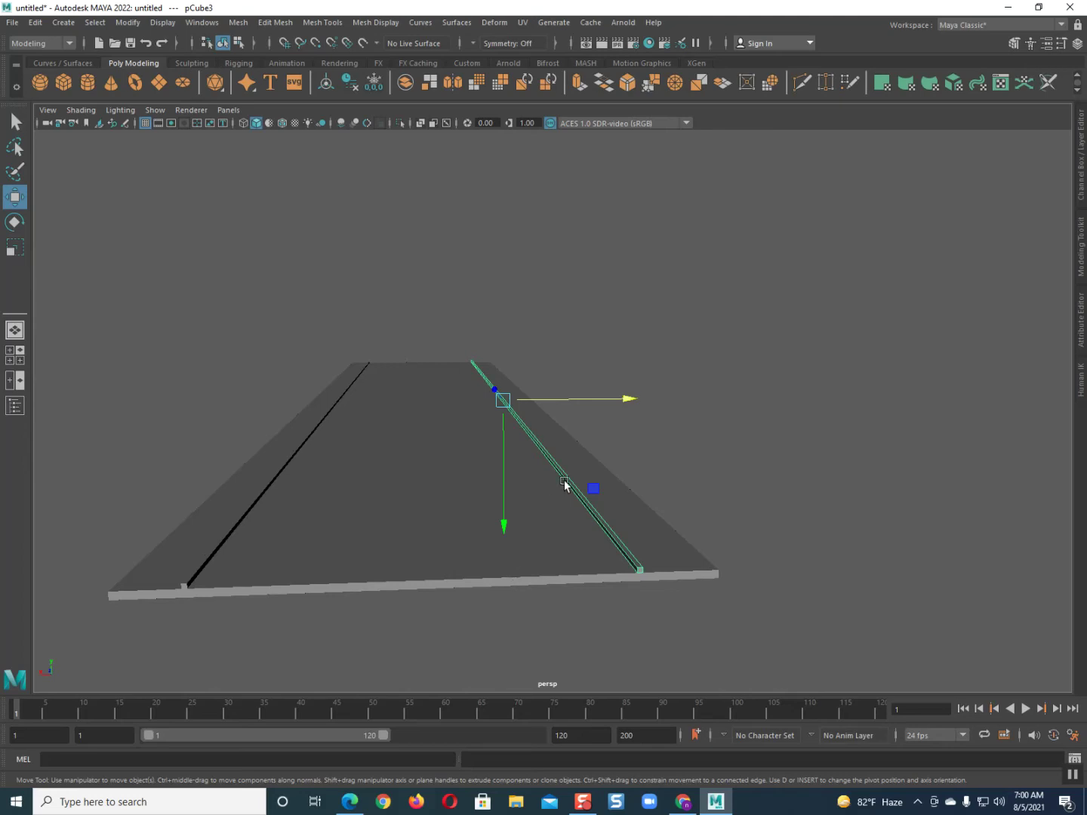
Clone the second bar along X and place the copy midway between the two side bars
click(591, 402)
shift+drag(593, 404, 504, 406)
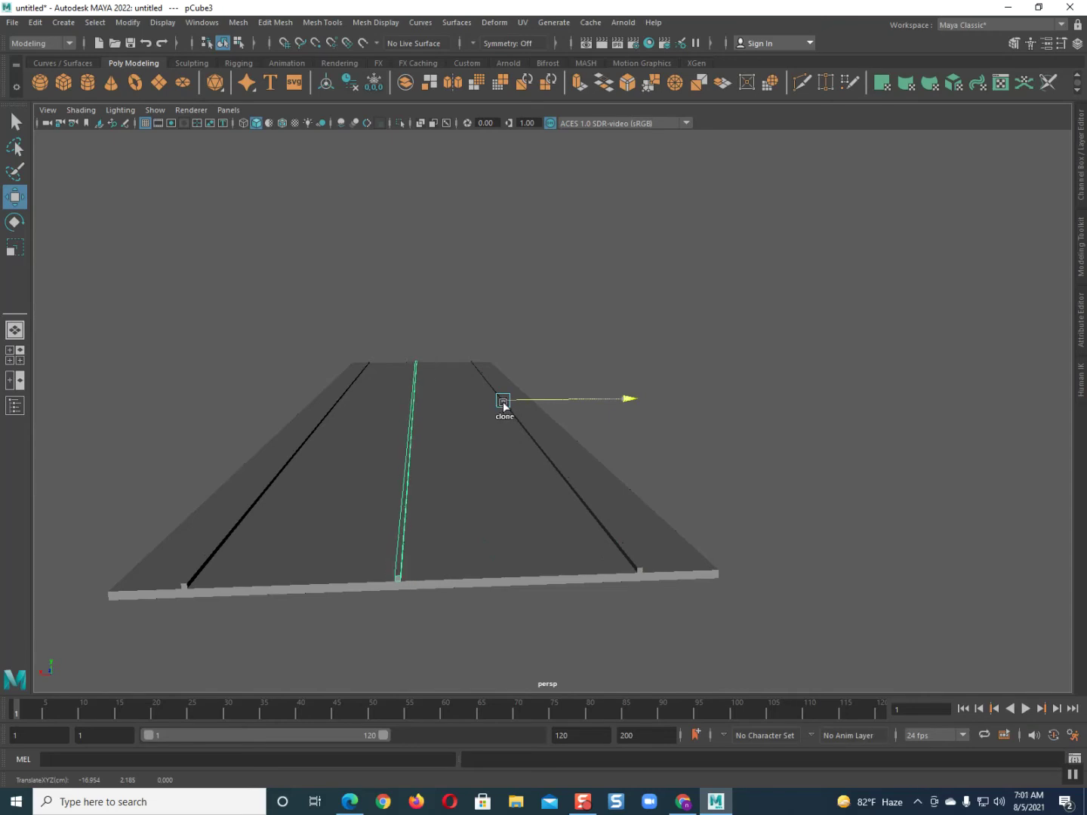
shift+drag(503, 406, 500, 407)
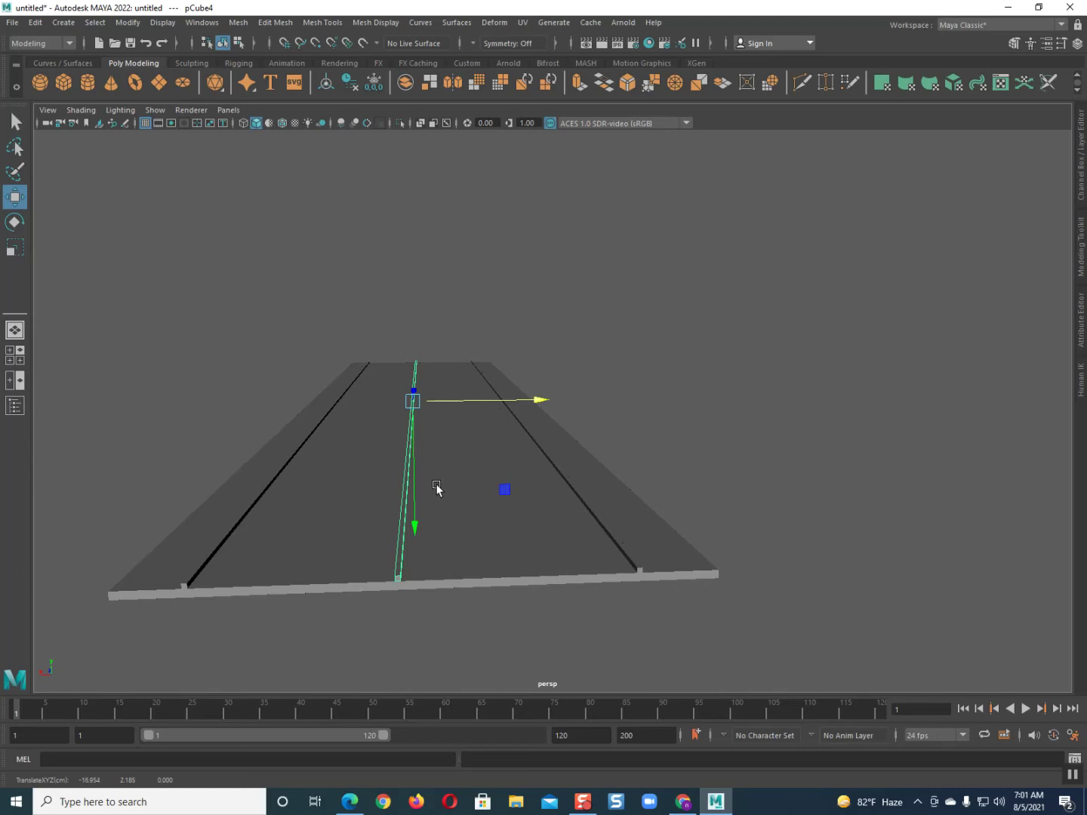
Scale the middle bar down along Z into a short block at the slab's centre
click(14, 248)
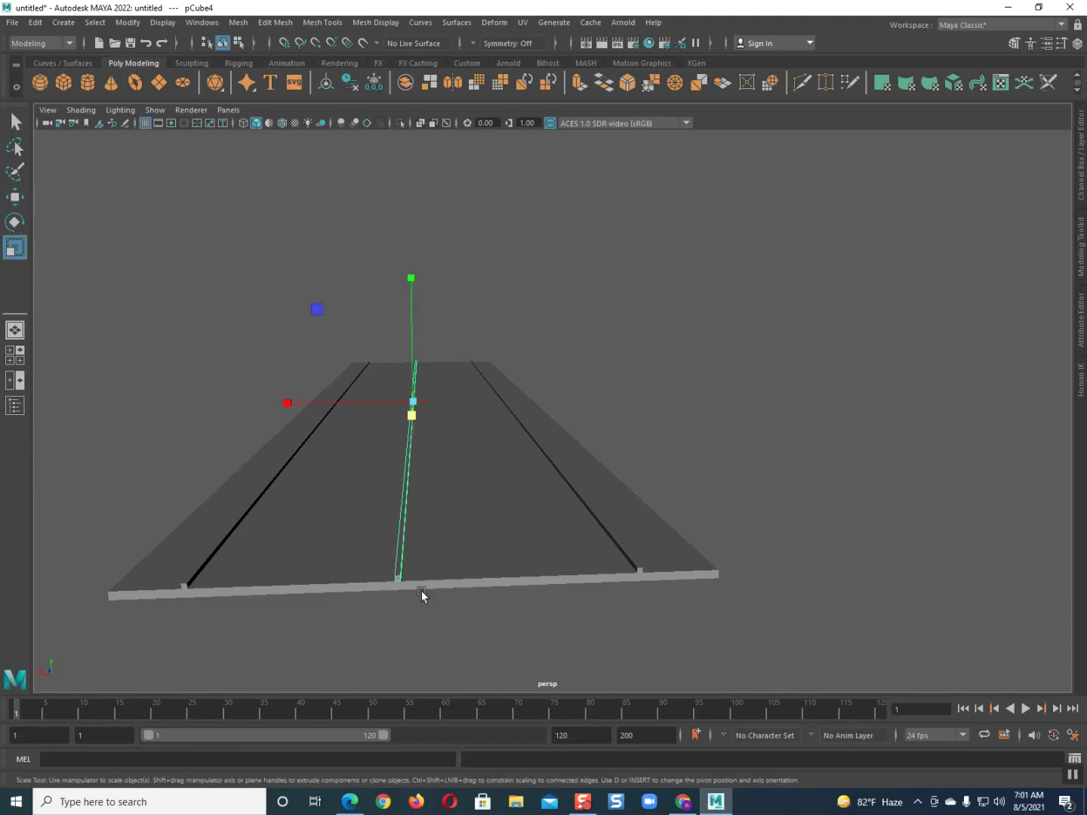
drag(412, 421, 506, 317)
drag(437, 406, 483, 360)
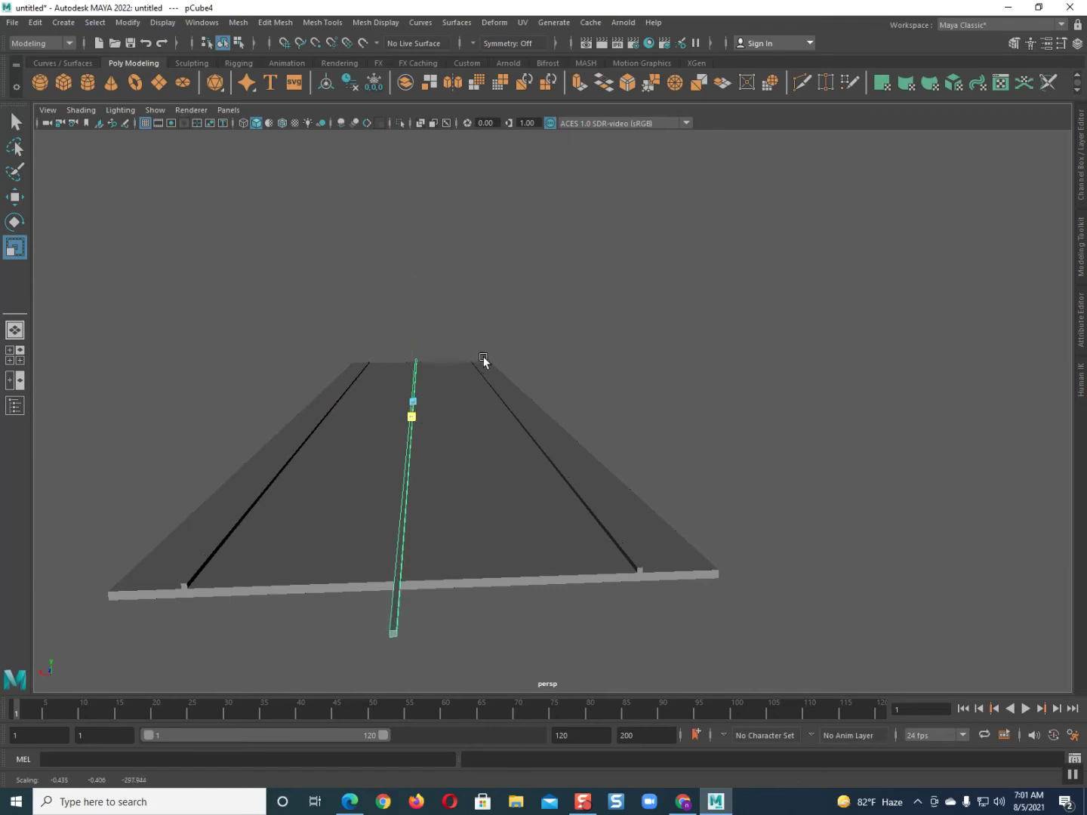
alt+drag(542, 577, 564, 576)
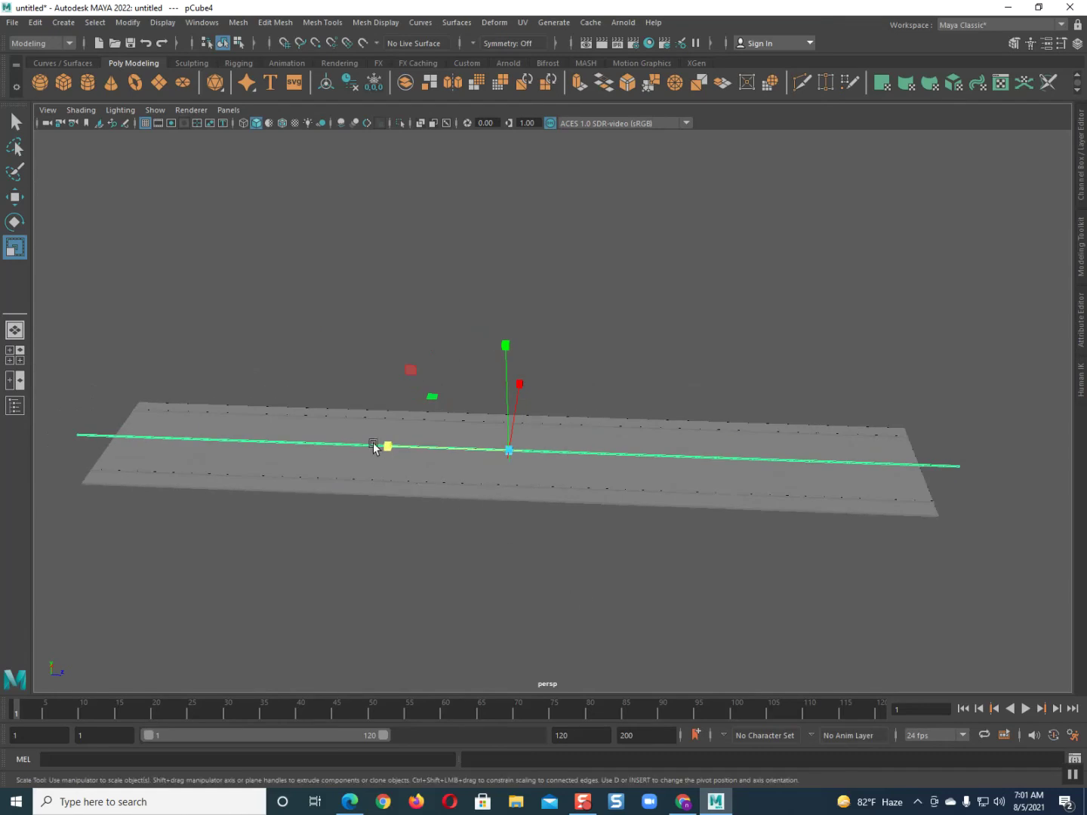
drag(381, 446, 505, 470)
scroll(504, 468, up, 3)
key(f)
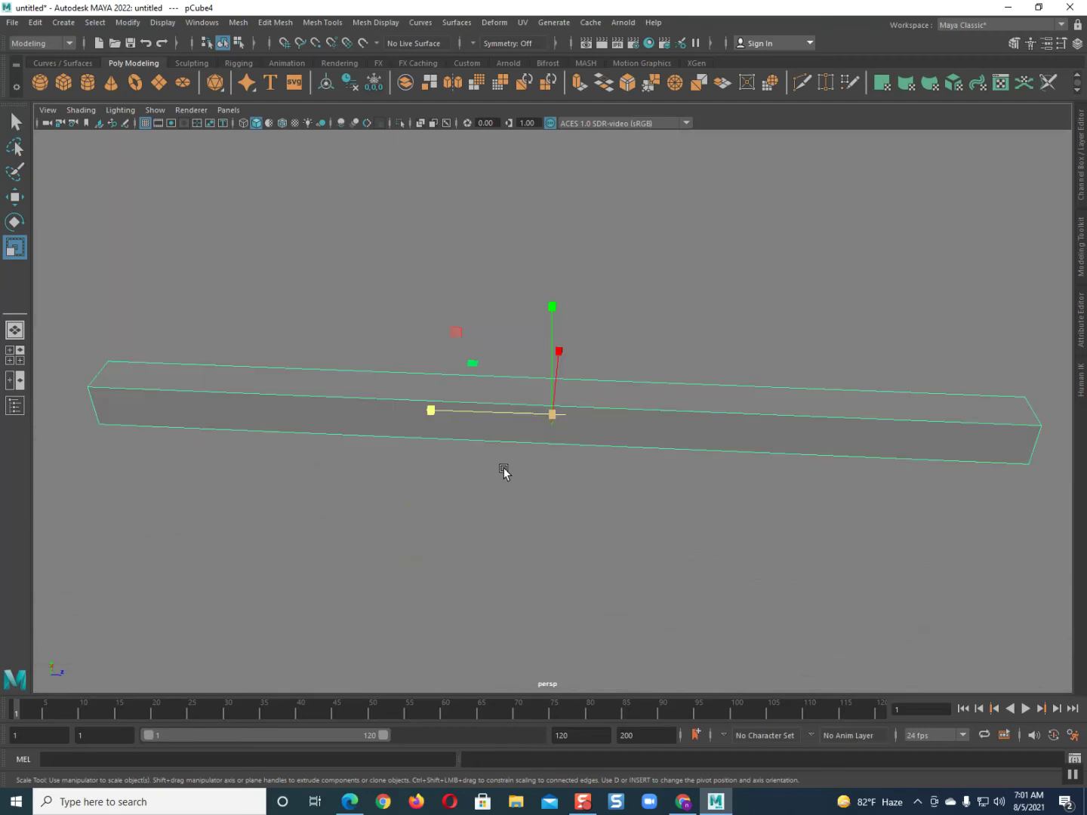
scroll(504, 476, down, 2)
scroll(505, 477, up, 3)
scroll(506, 479, down, 4)
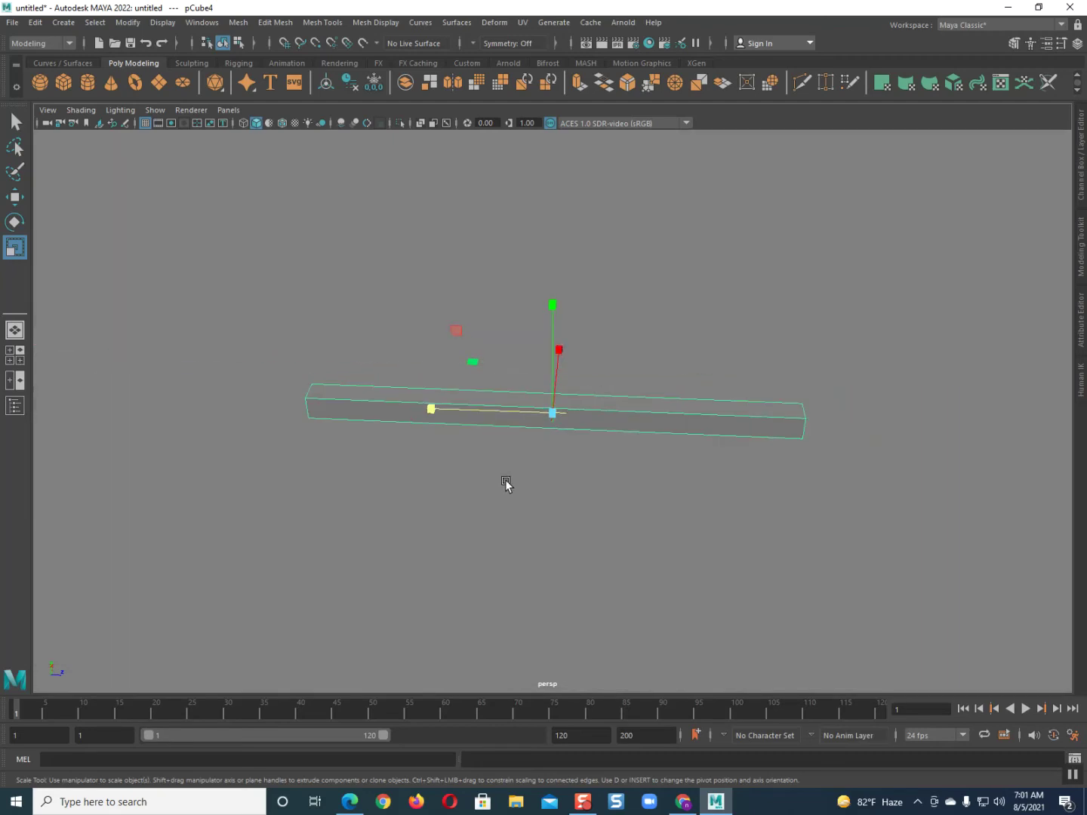
scroll(506, 478, down, 5)
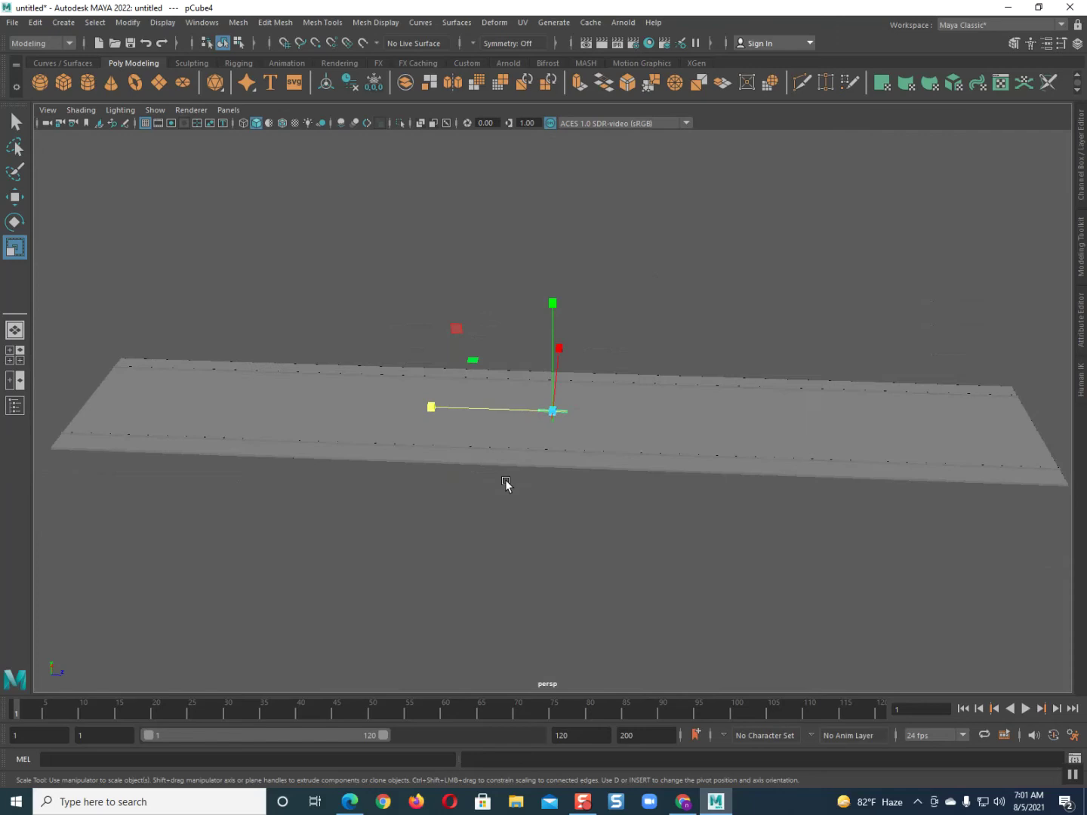
scroll(506, 481, up, 5)
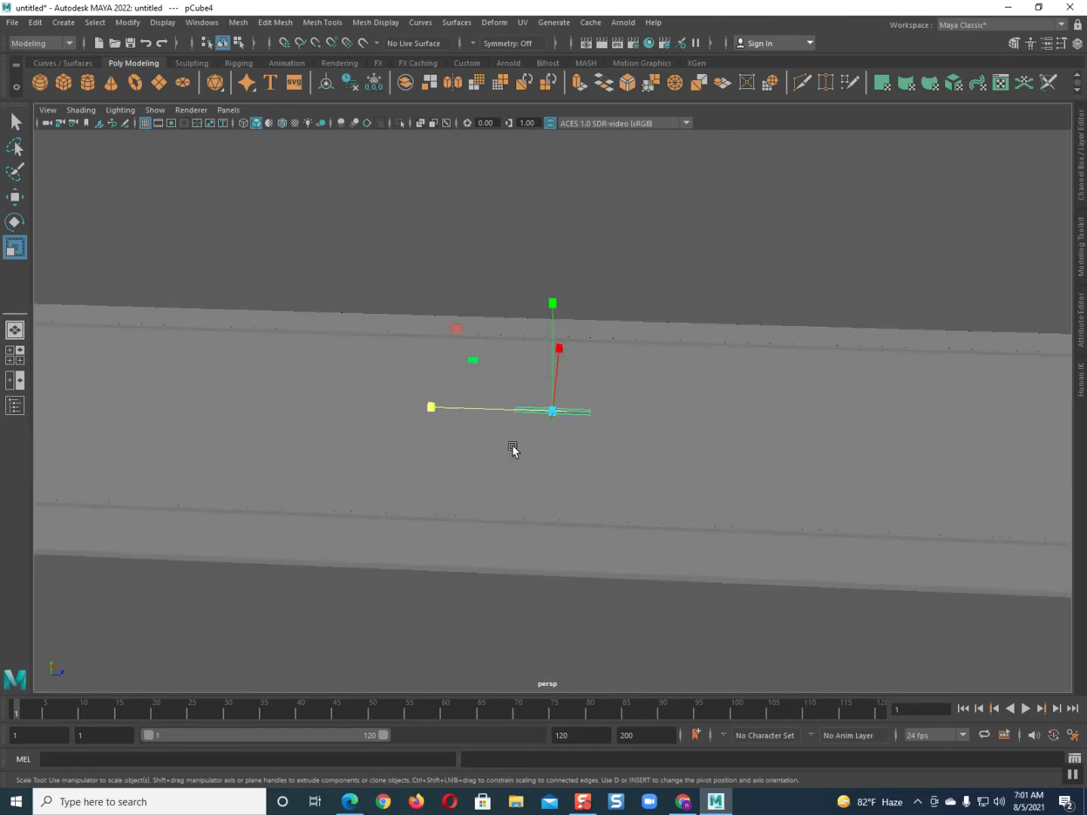
Shorten the centre block further along Z into a small dash, leaving its width and height alone
alt+drag(512, 445, 438, 568)
scroll(422, 560, up, 4)
alt+middle_drag(421, 560, 551, 514)
scroll(515, 544, down, 2)
alt+drag(492, 554, 517, 585)
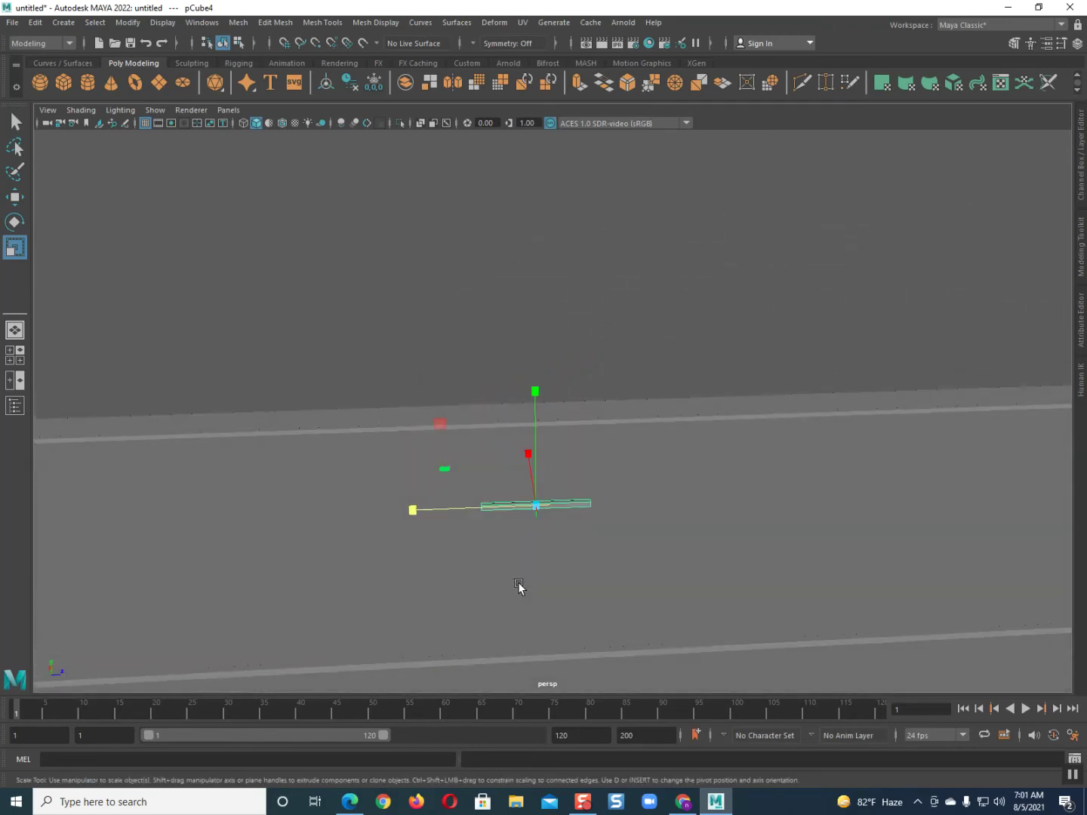
drag(412, 510, 485, 511)
scroll(546, 554, up, 8)
alt+drag(539, 561, 510, 474)
drag(366, 591, 342, 534)
scroll(426, 618, down, 8)
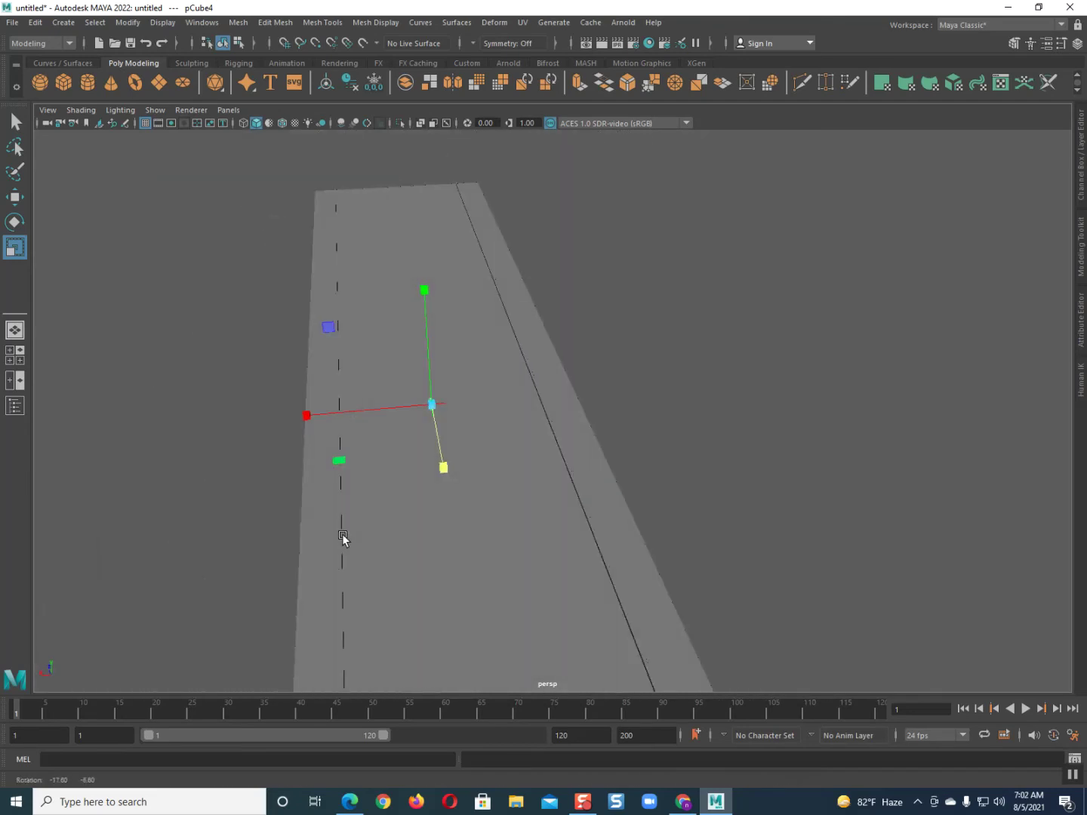
Examine the dash's proportions and its placement between the two side bars, up close and across the whole slab
scroll(351, 529, up, 5)
alt+middle_drag(360, 530, 486, 527)
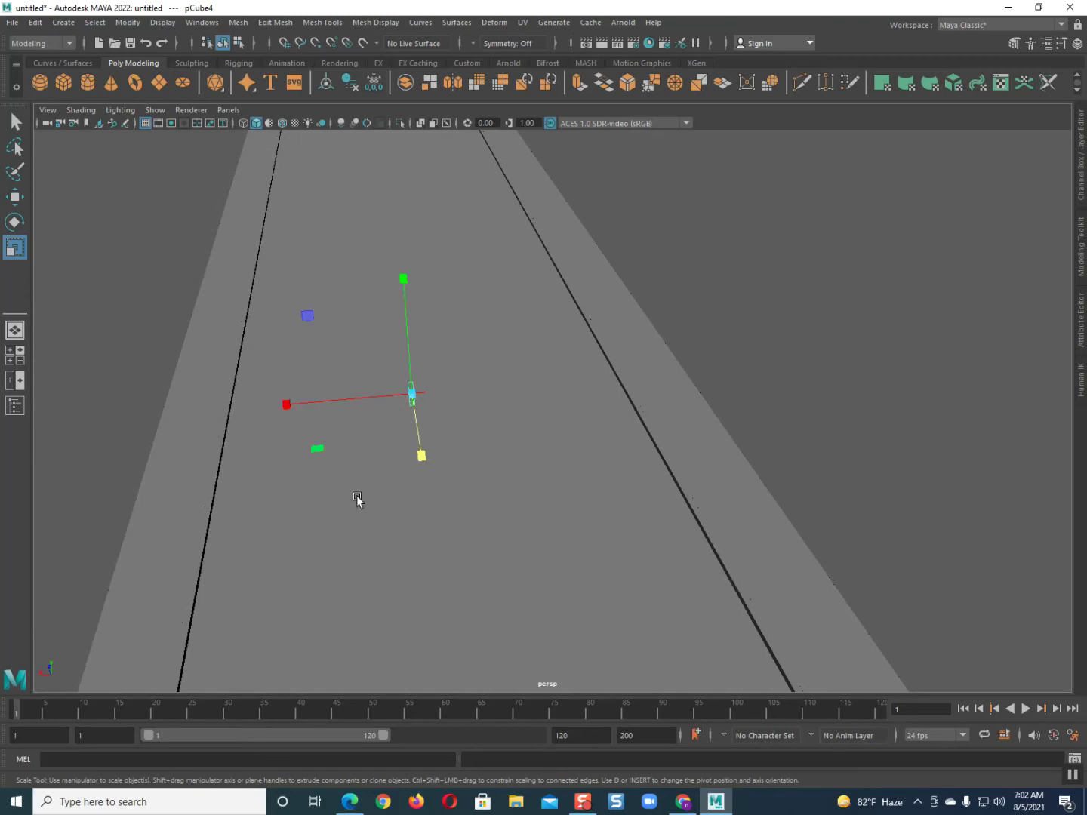
scroll(494, 523, down, 3)
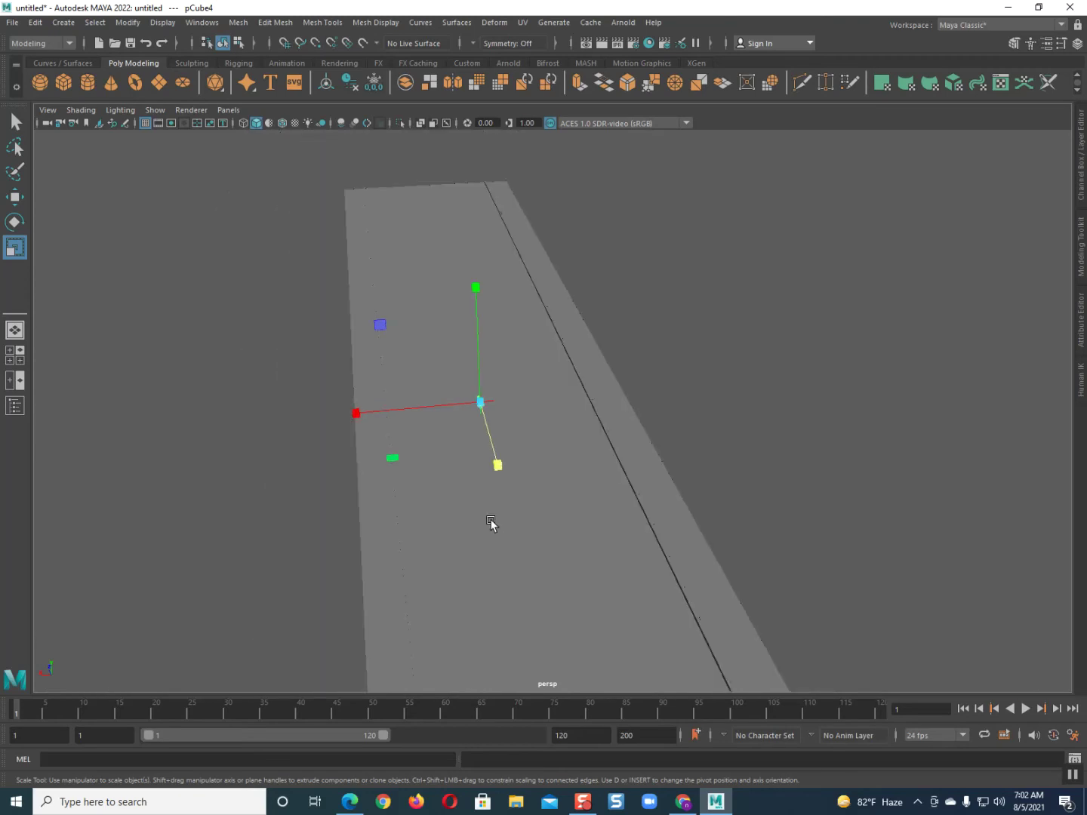
scroll(488, 524, up, 5)
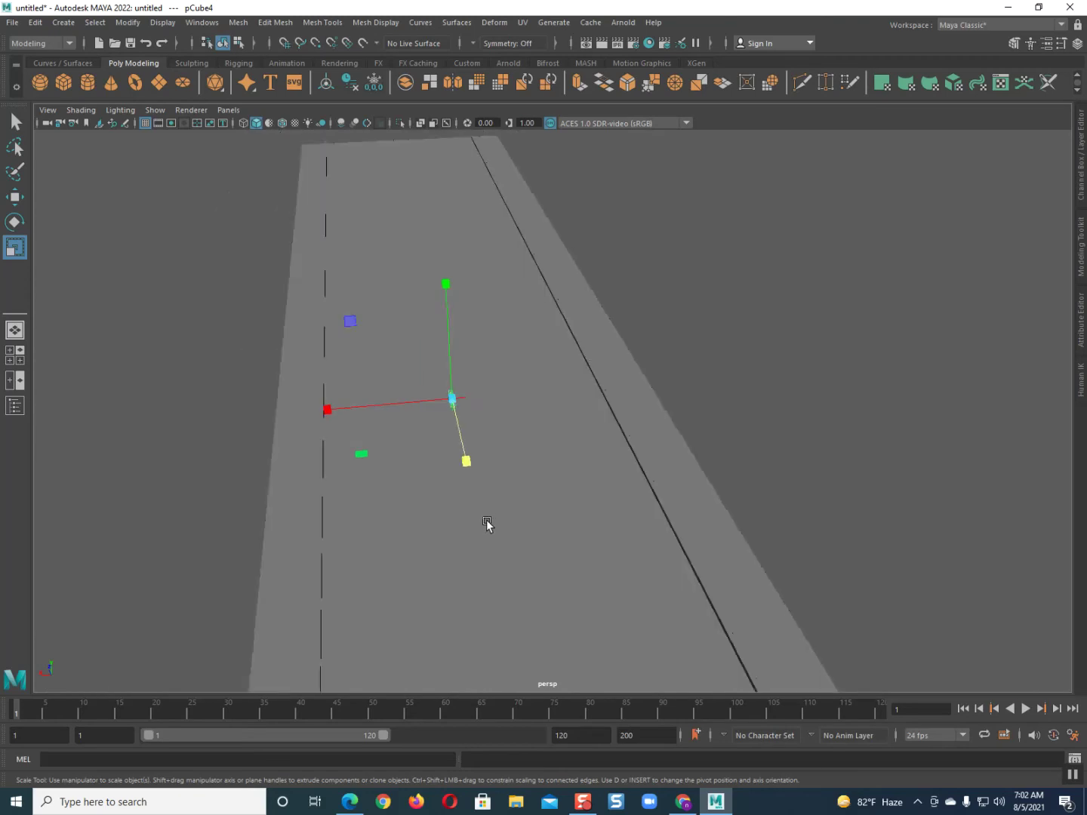
alt+drag(419, 470, 507, 549)
scroll(510, 539, up, 5)
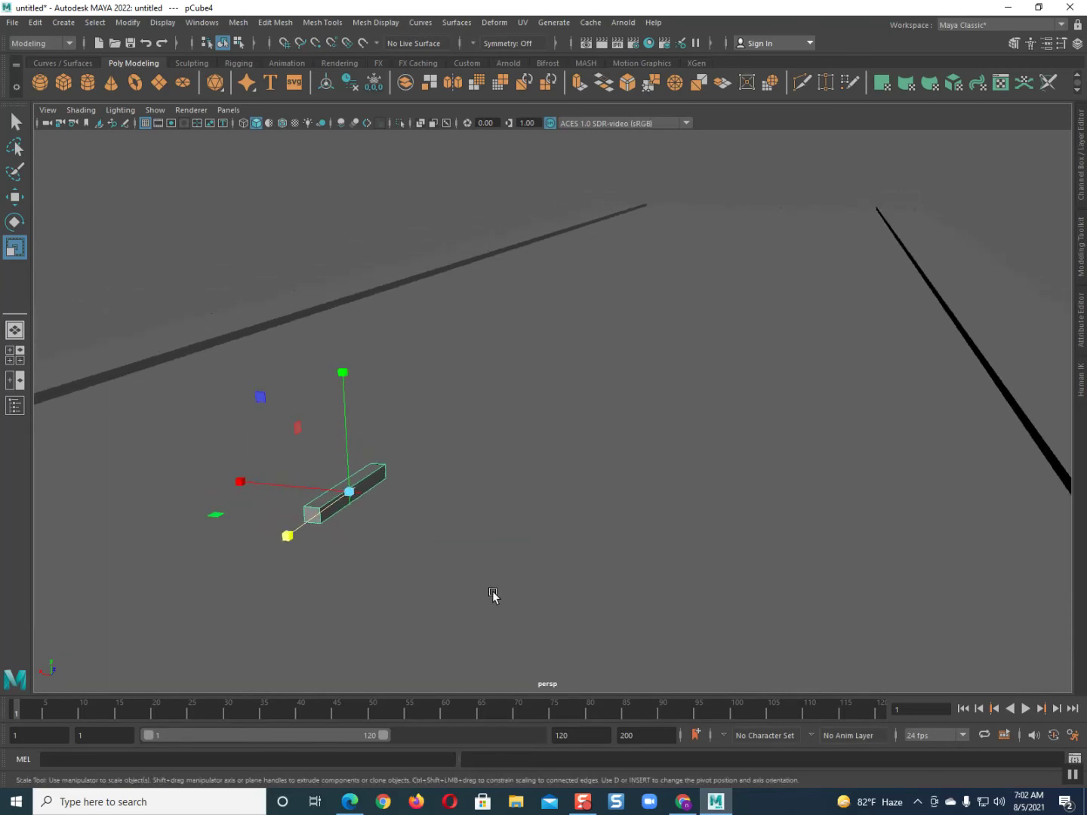
scroll(492, 593, up, 3)
alt+middle_drag(492, 593, 611, 570)
mouse_move(612, 569)
alt+mouse_down()
mouse_move(604, 582)
mouse_move(555, 585)
mouse_move(608, 584)
alt+mouse_up()
scroll(608, 581, down, 6)
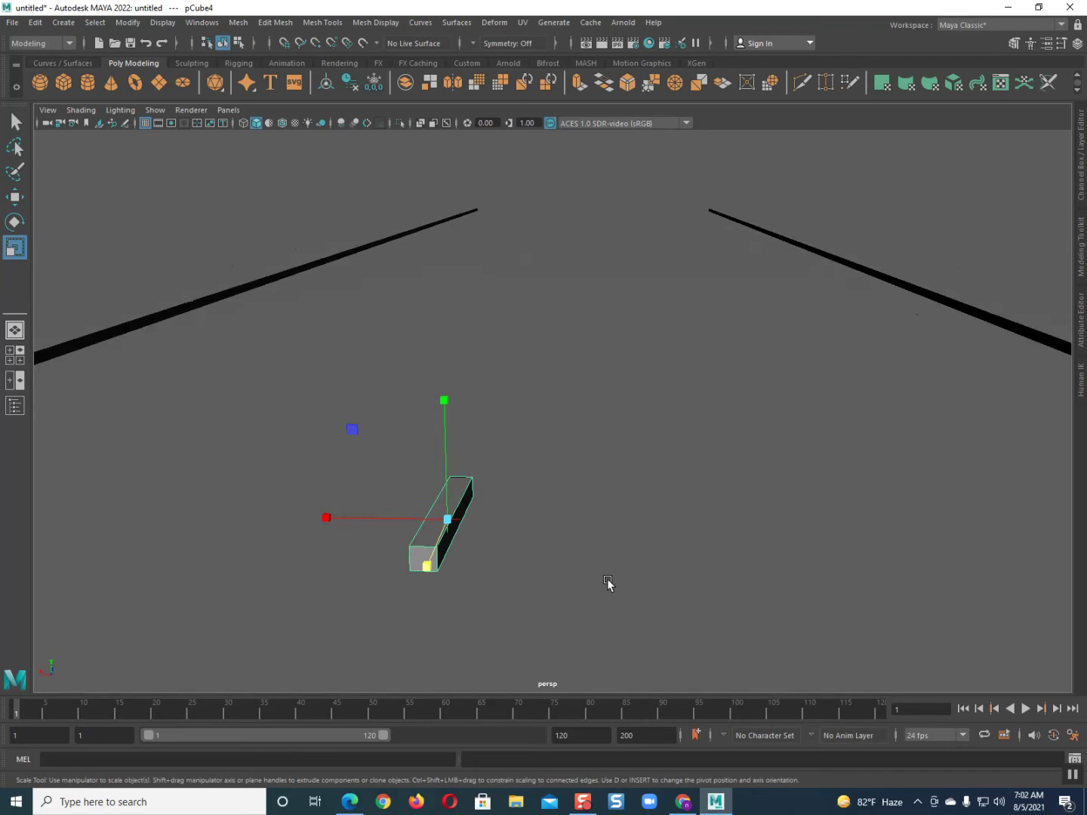
alt+drag(572, 609, 567, 557)
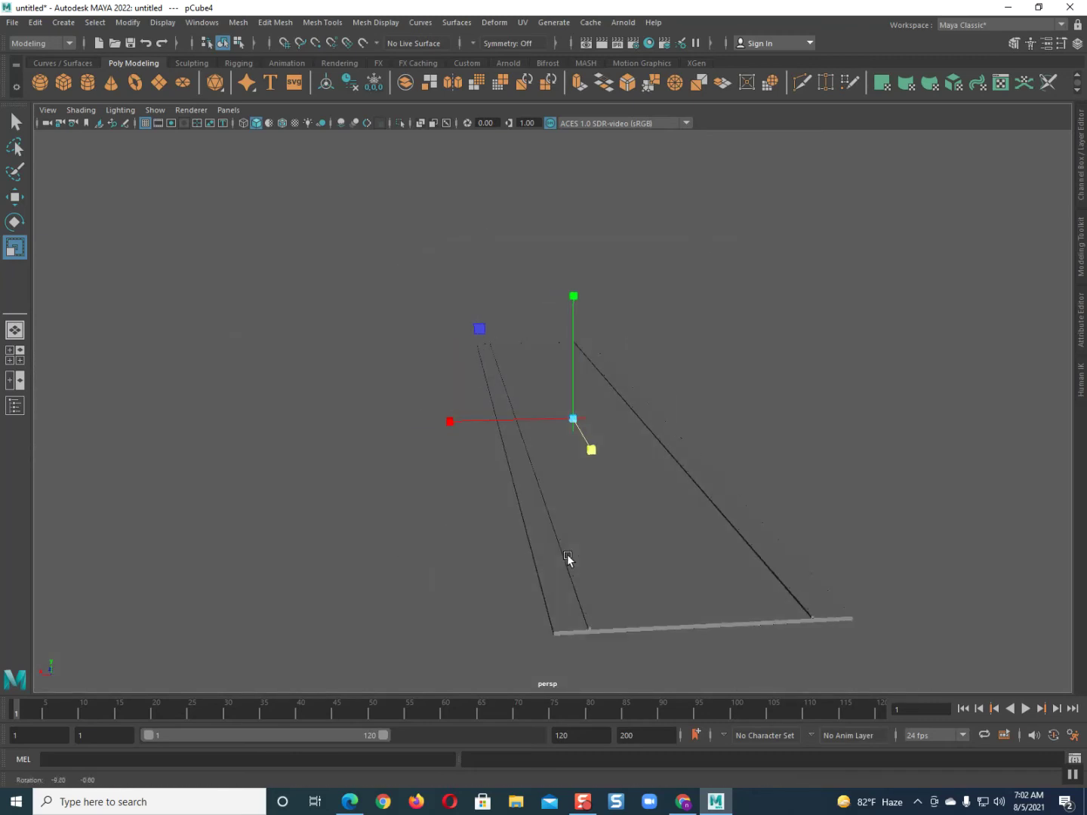
Move the centre dash along Z to the near end of the slab
scroll(573, 552, up, 5)
alt+middle_drag(576, 548, 399, 493)
scroll(393, 502, up, 4)
alt+drag(479, 545, 322, 547)
alt+right_drag(466, 354, 438, 510)
alt+middle_drag(438, 510, 990, 614)
scroll(990, 613, down, 5)
alt+drag(789, 587, 737, 560)
alt+drag(568, 502, 641, 578)
click(14, 196)
drag(794, 497, 463, 511)
Nudge the dash along X to about 1.03 so it sits midway between the two side bars
scroll(472, 517, up, 3)
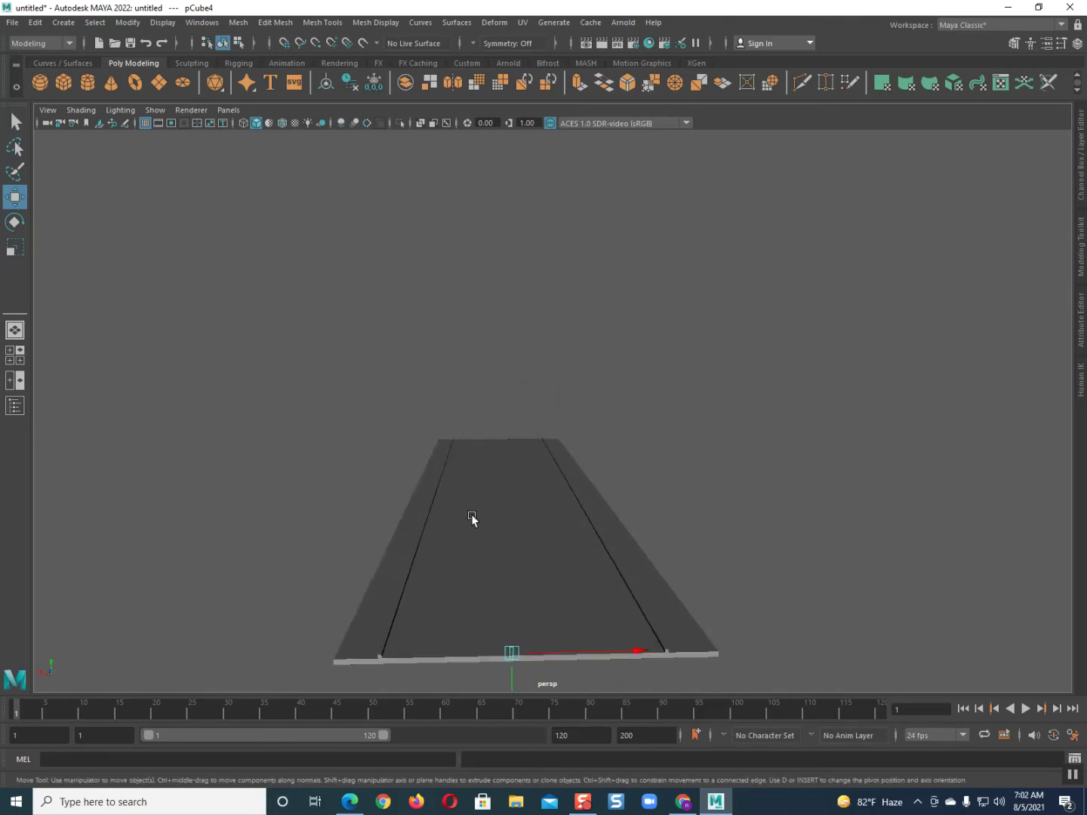
alt+right_drag(472, 527, 473, 421)
drag(532, 529, 538, 527)
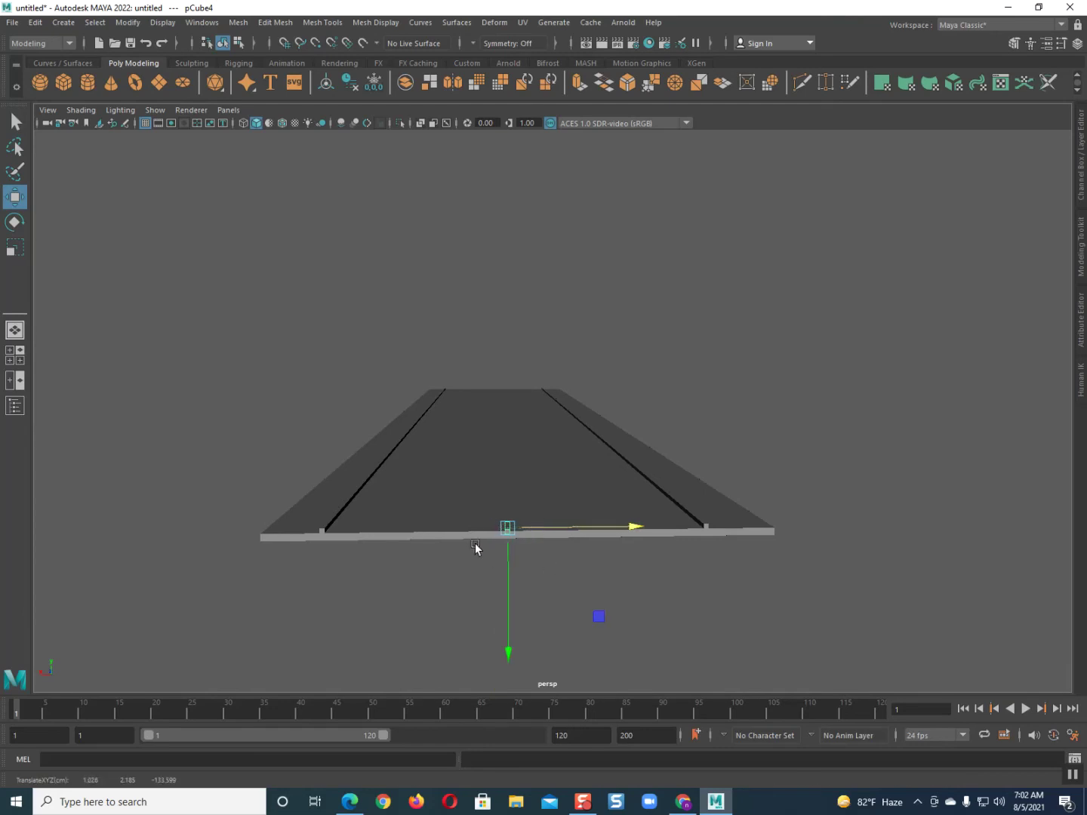
alt+drag(473, 544, 483, 584)
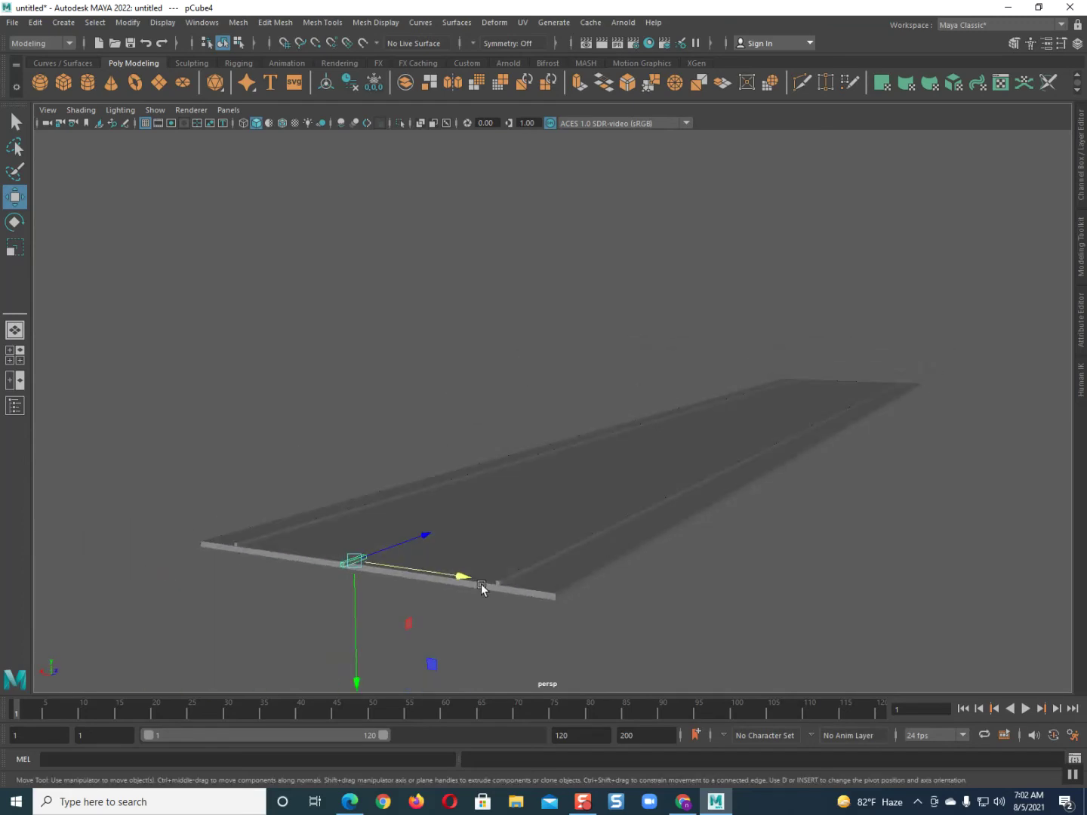
Slide the dash along Z so its overhanging end comes back onto the slab
scroll(453, 574, up, 3)
scroll(444, 577, down, 3)
key(f)
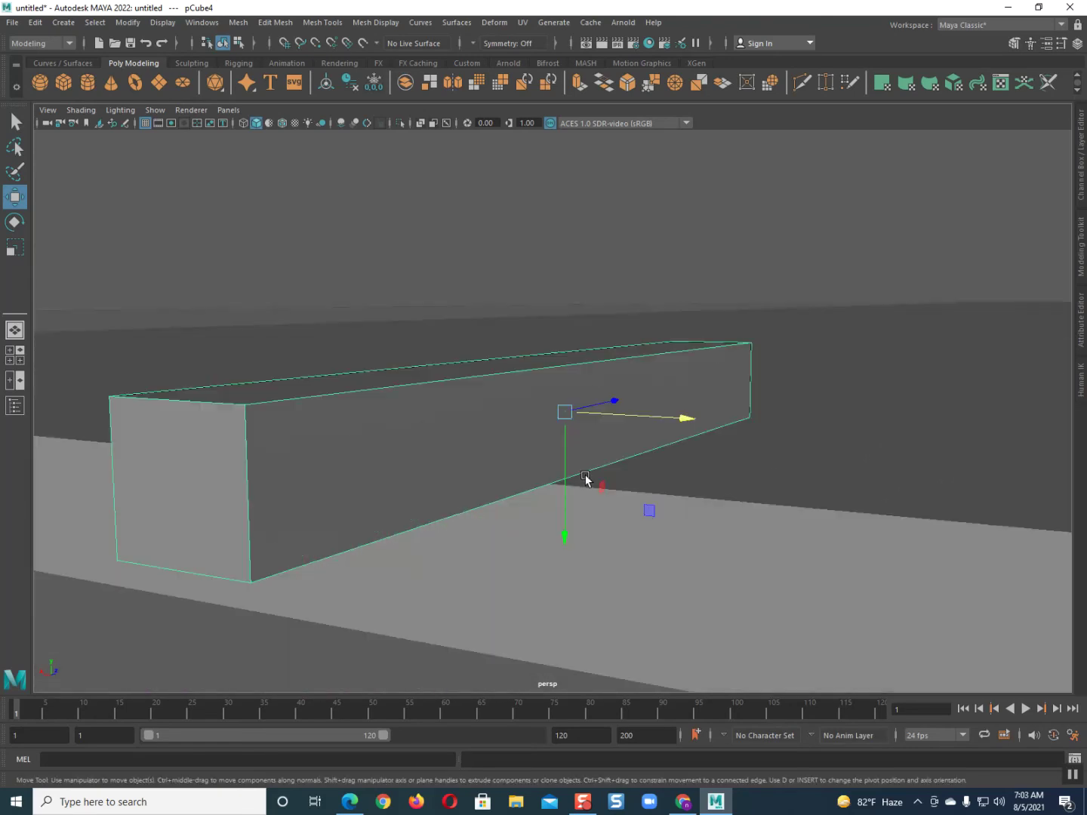
key(alt)
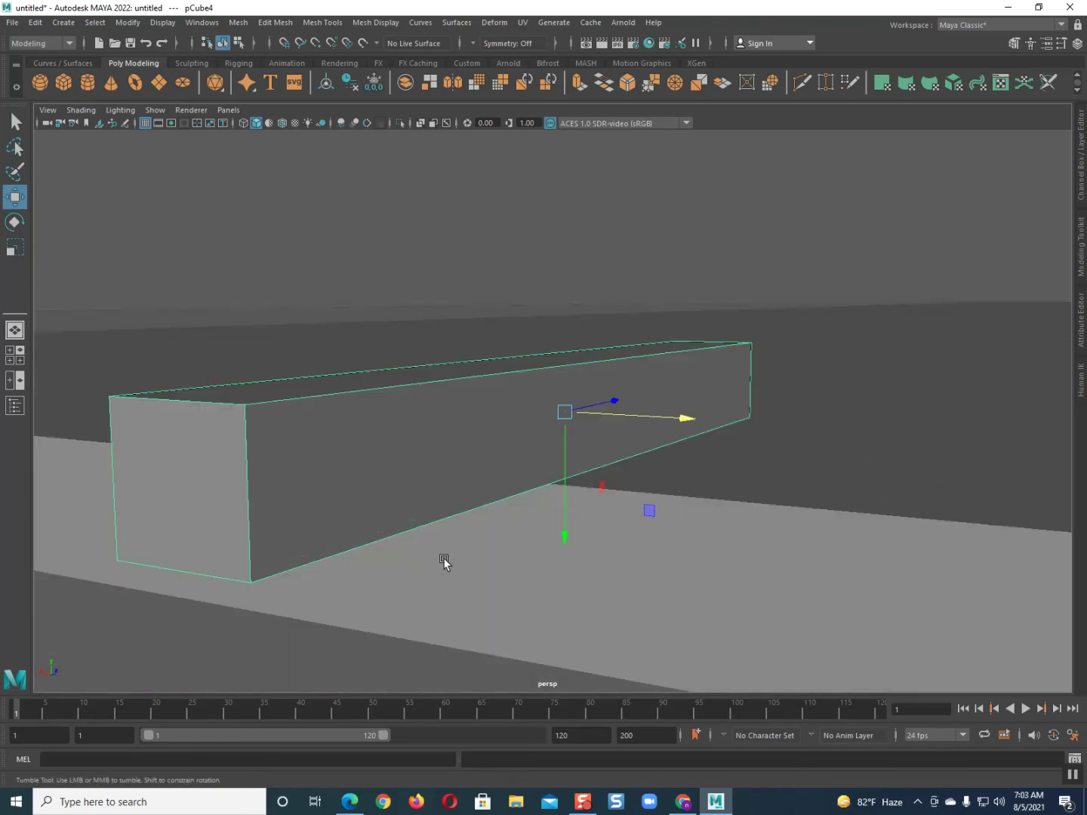
alt+drag(443, 560, 344, 558)
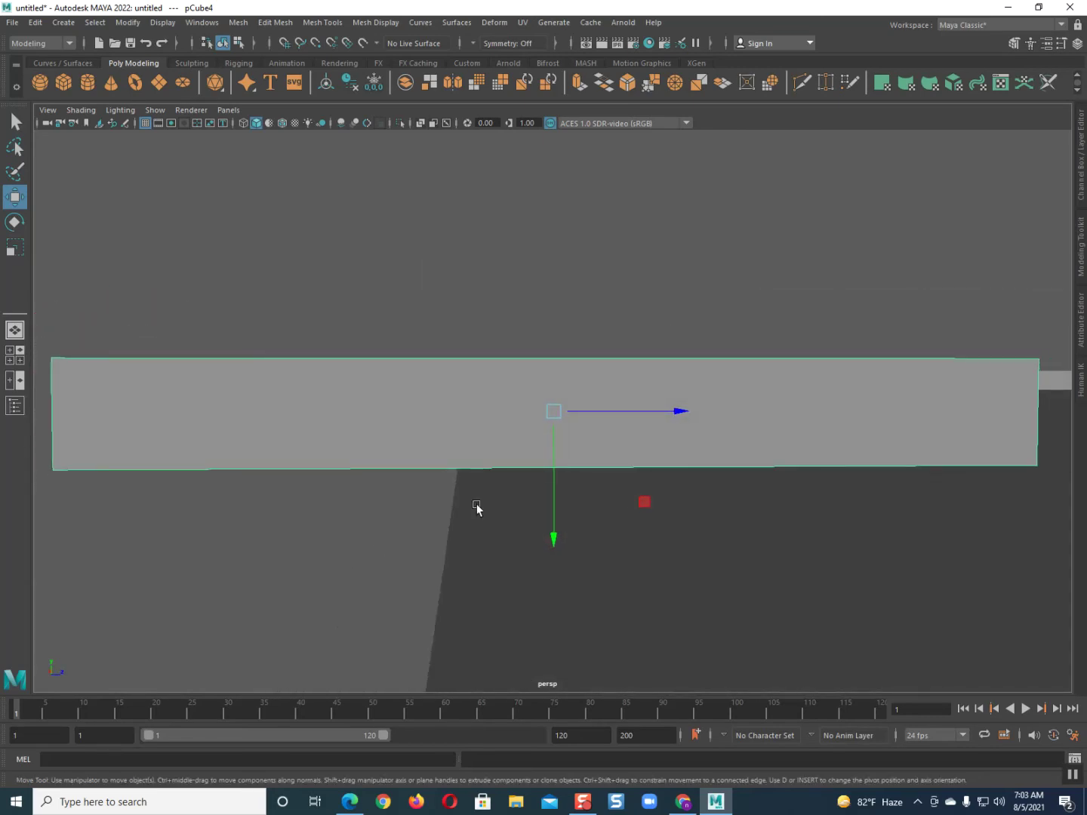
drag(604, 410, 969, 460)
alt+drag(879, 473, 722, 512)
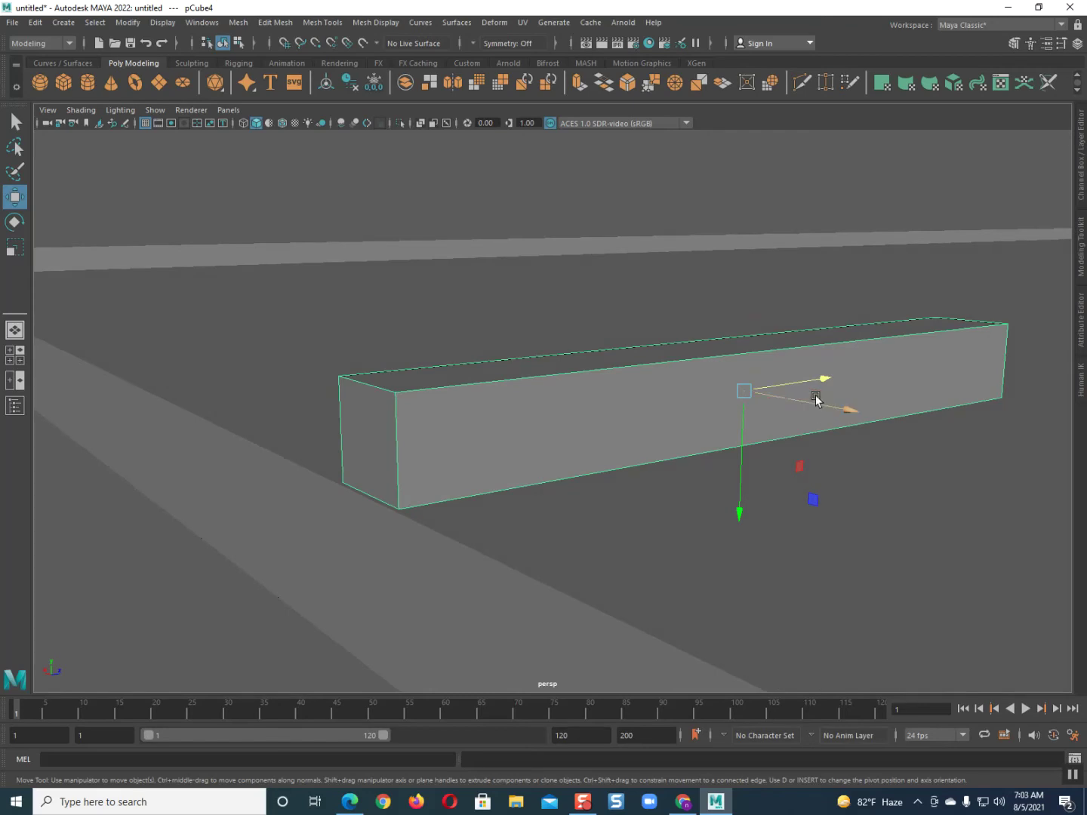
Fine-tune the dash's Z position to about -132.14 so its outer end lines up with the slab's end edge
drag(815, 381, 805, 381)
alt+drag(713, 506, 688, 504)
scroll(688, 505, down, 3)
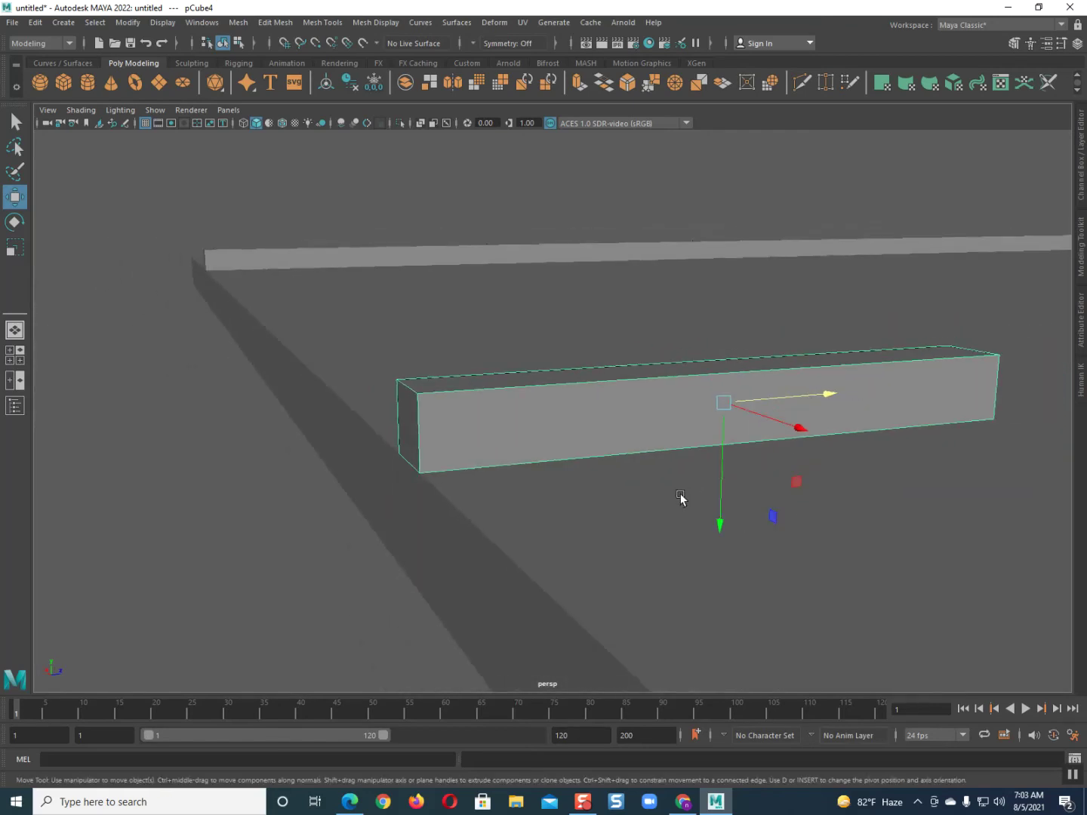
alt+middle_drag(679, 499, 541, 461)
alt+drag(458, 444, 447, 442)
drag(691, 382, 628, 515)
alt+drag(588, 453, 505, 533)
scroll(532, 523, down, 3)
alt+middle_drag(552, 480, 193, 453)
scroll(277, 453, down, 2)
alt+drag(287, 452, 303, 452)
alt+drag(400, 444, 362, 456)
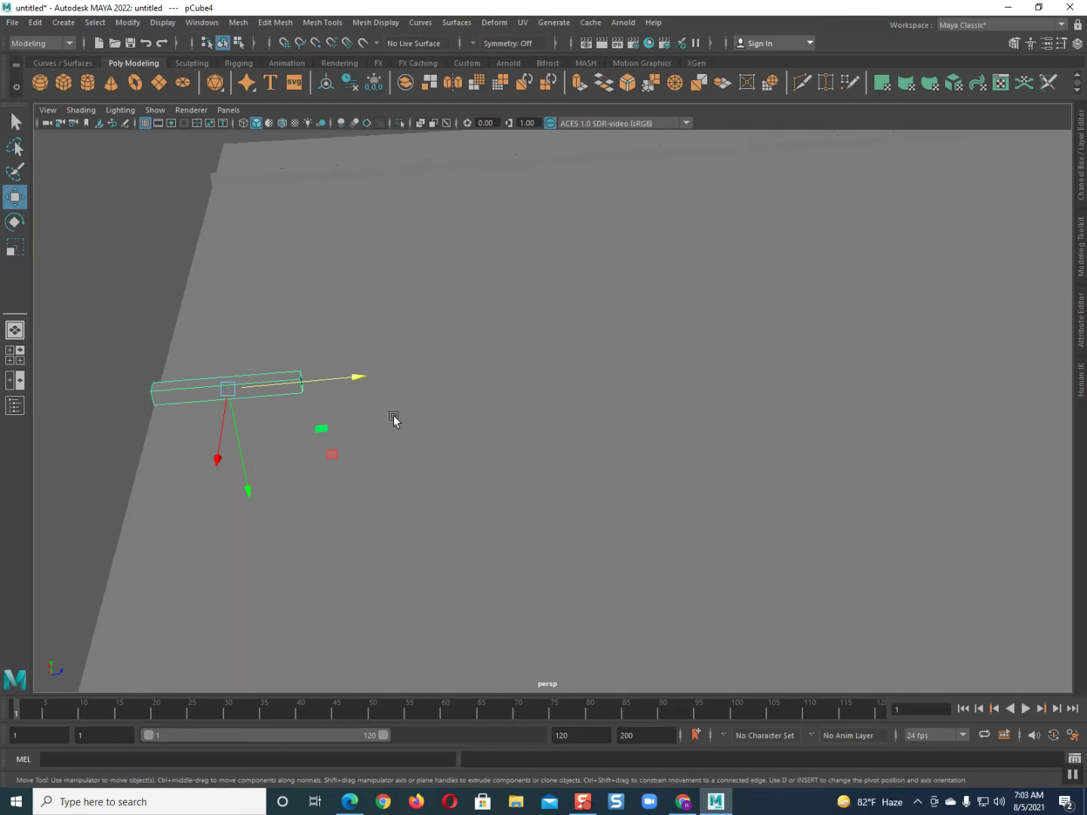
click(335, 381)
mouse_move(317, 382)
shift+mouse_down()
mouse_move(580, 403)
mouse_move(563, 403)
shift+mouse_up()
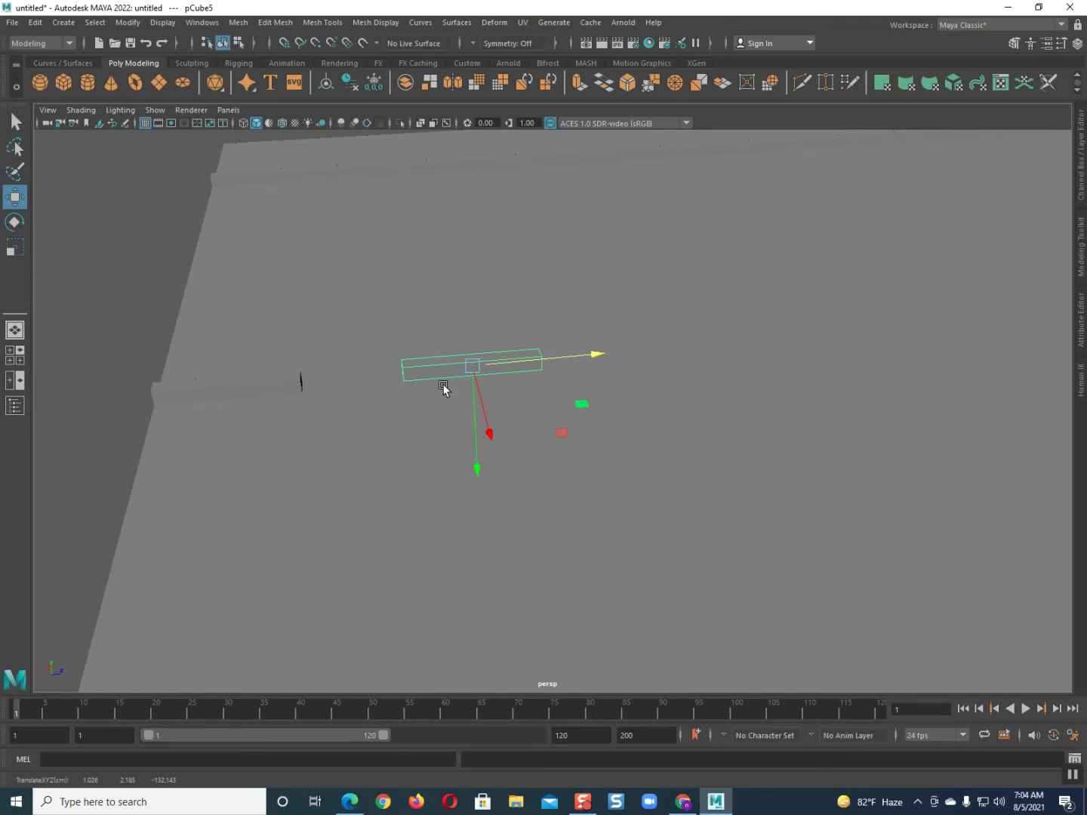
key(ctrl+z)
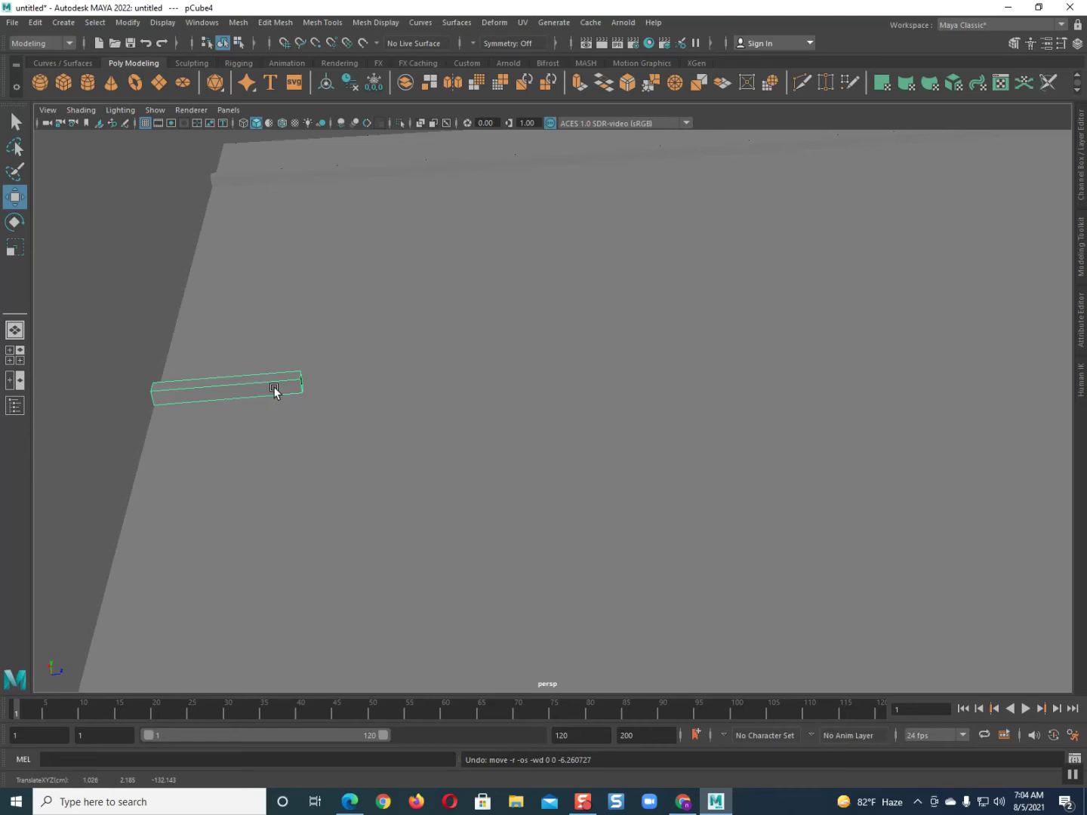
Duplicate the dash and move the copy along Z, leaving a gap about one dash long between them
key(w)
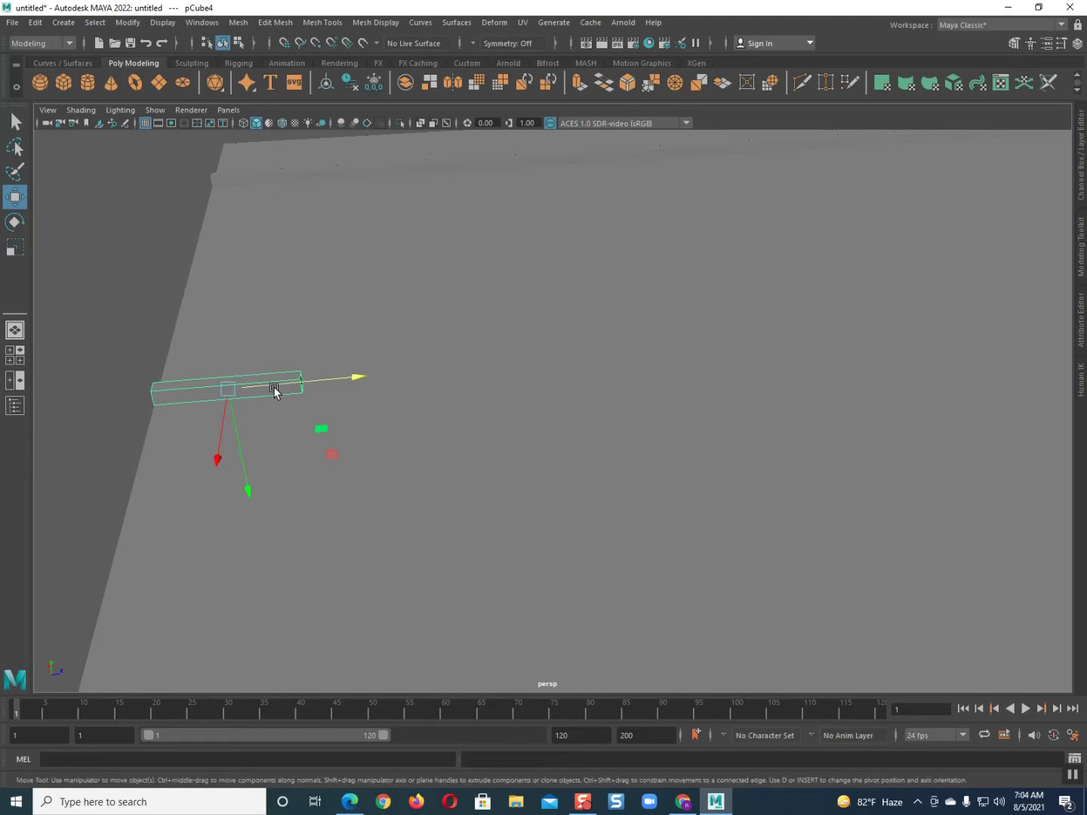
key(ctrl+d)
drag(337, 381, 480, 409)
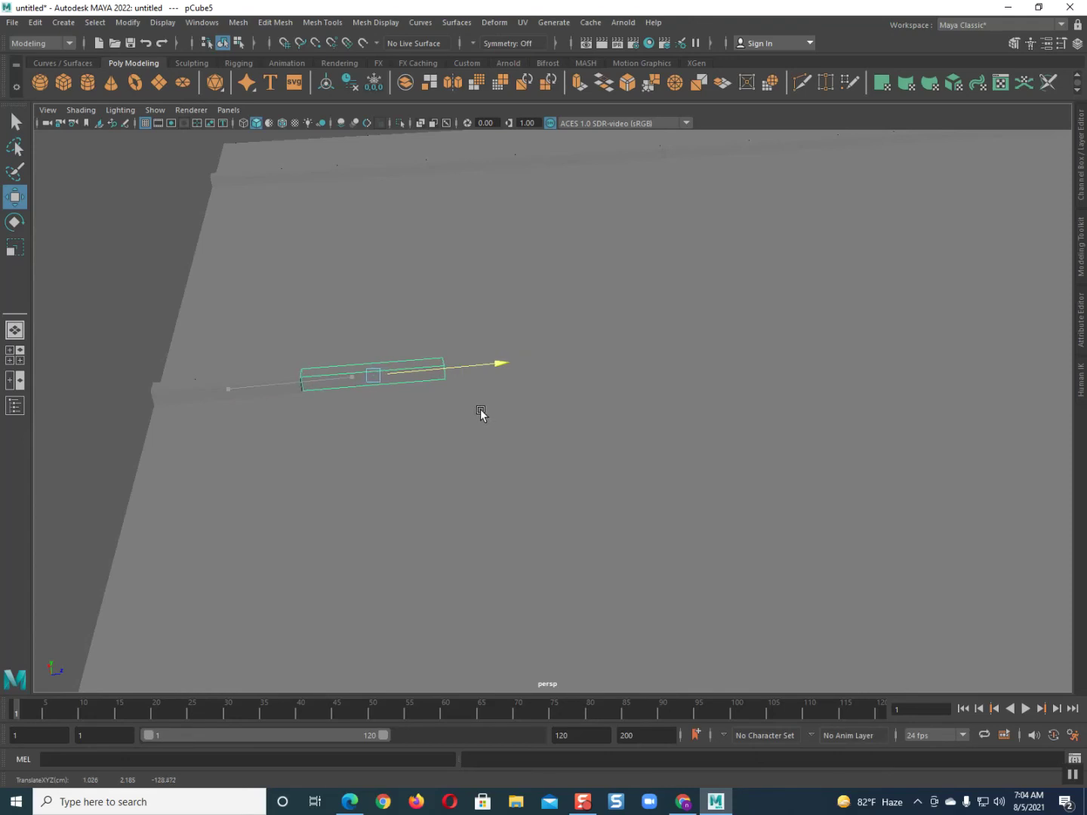
drag(480, 411, 624, 434)
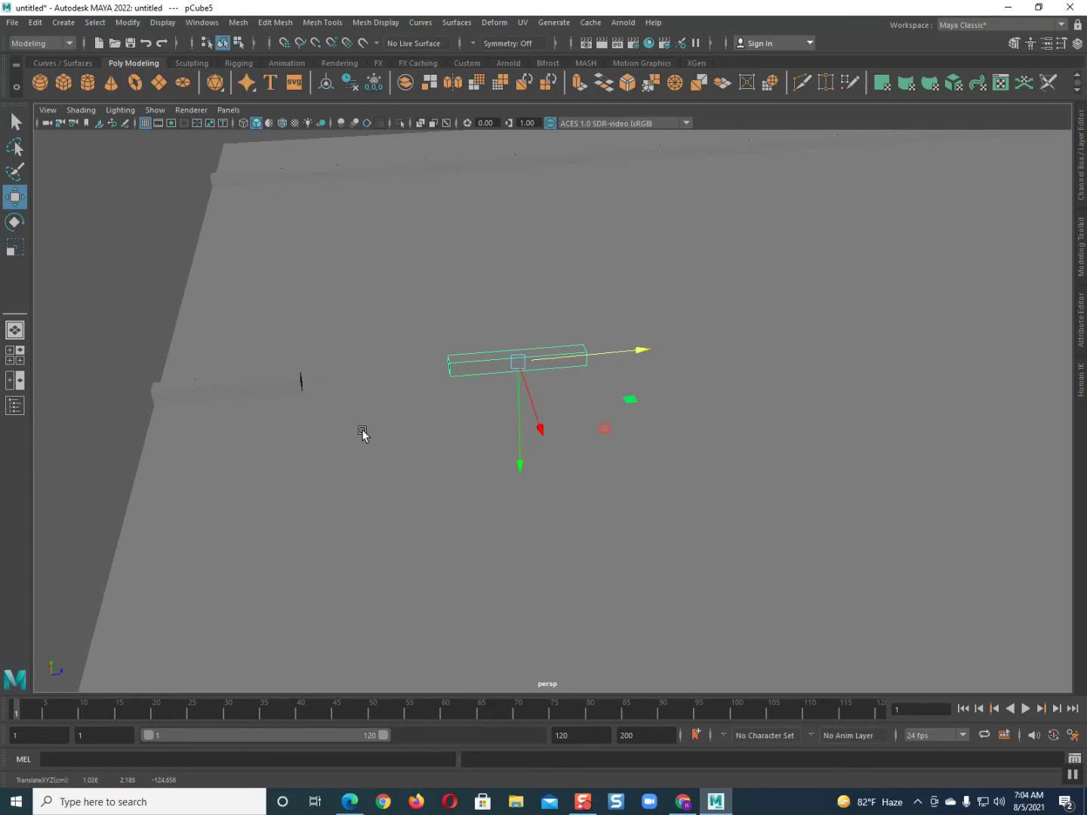
drag(559, 359, 376, 431)
alt+drag(463, 468, 428, 499)
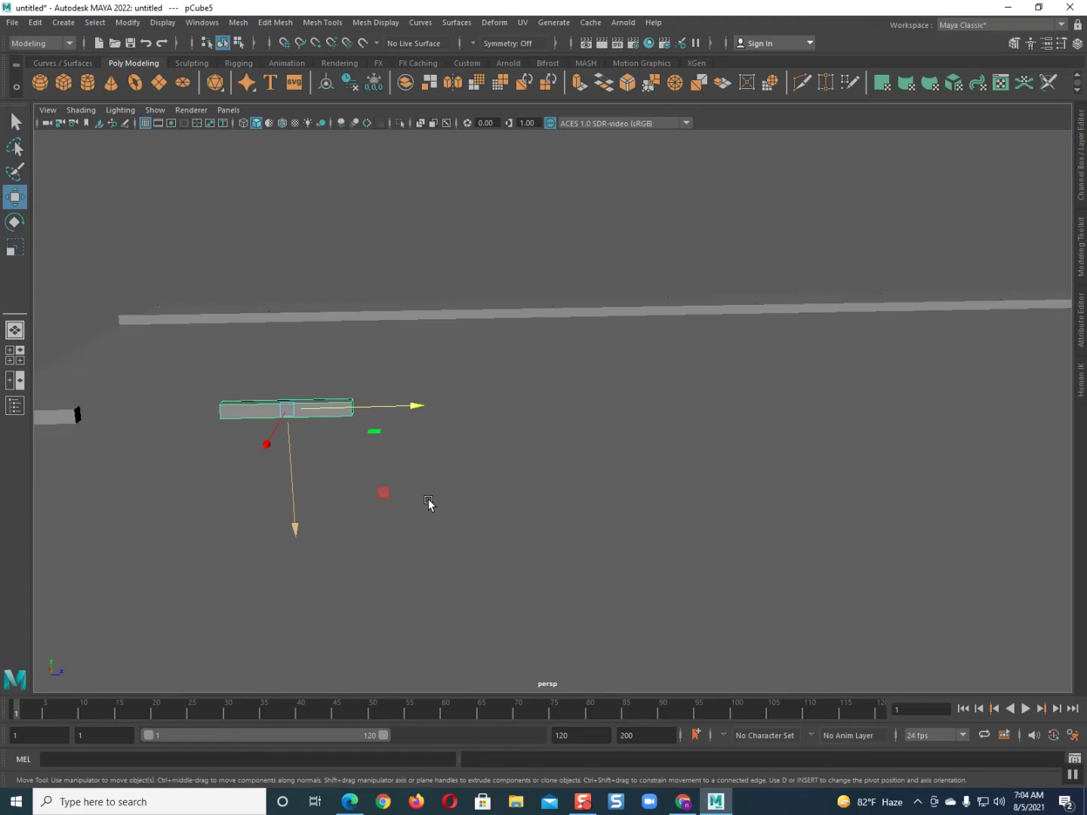
Repeat Duplicate with Transform to add 30 more evenly spaced dashes along the road's centre line
key(shift+d)
key(shift+d)
key(shift+d)
key(shift+d)
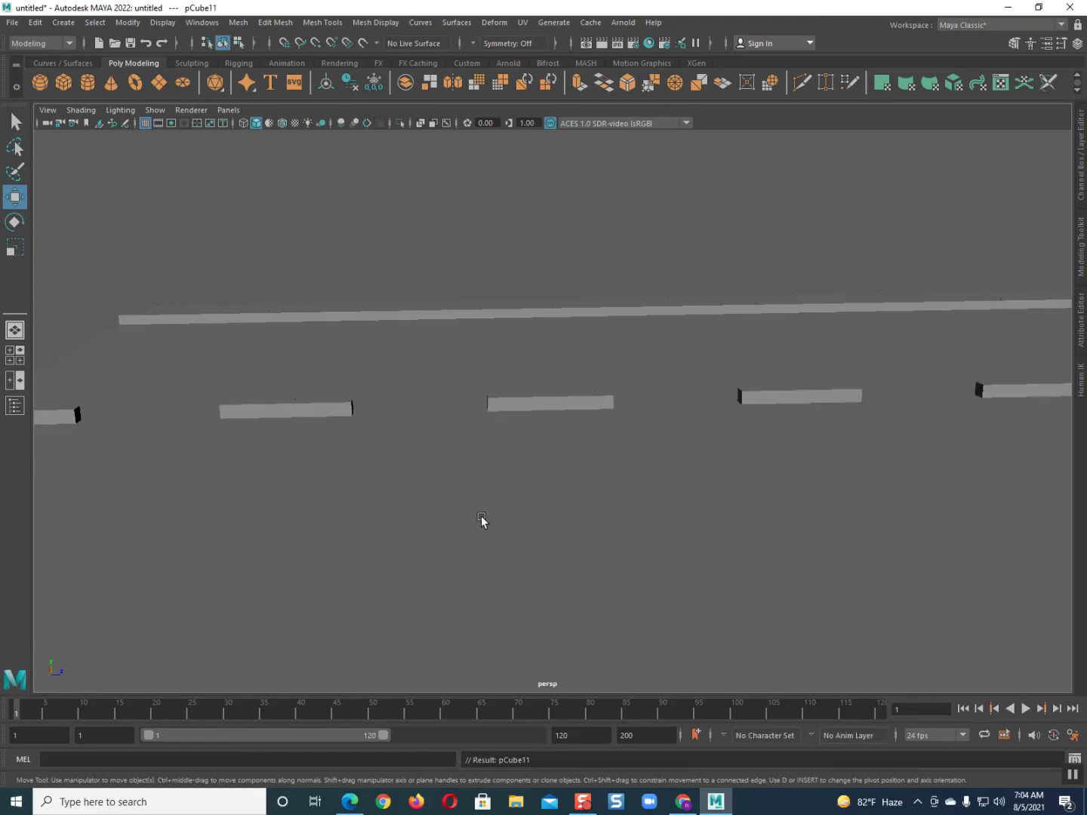
alt+drag(938, 425, 518, 438)
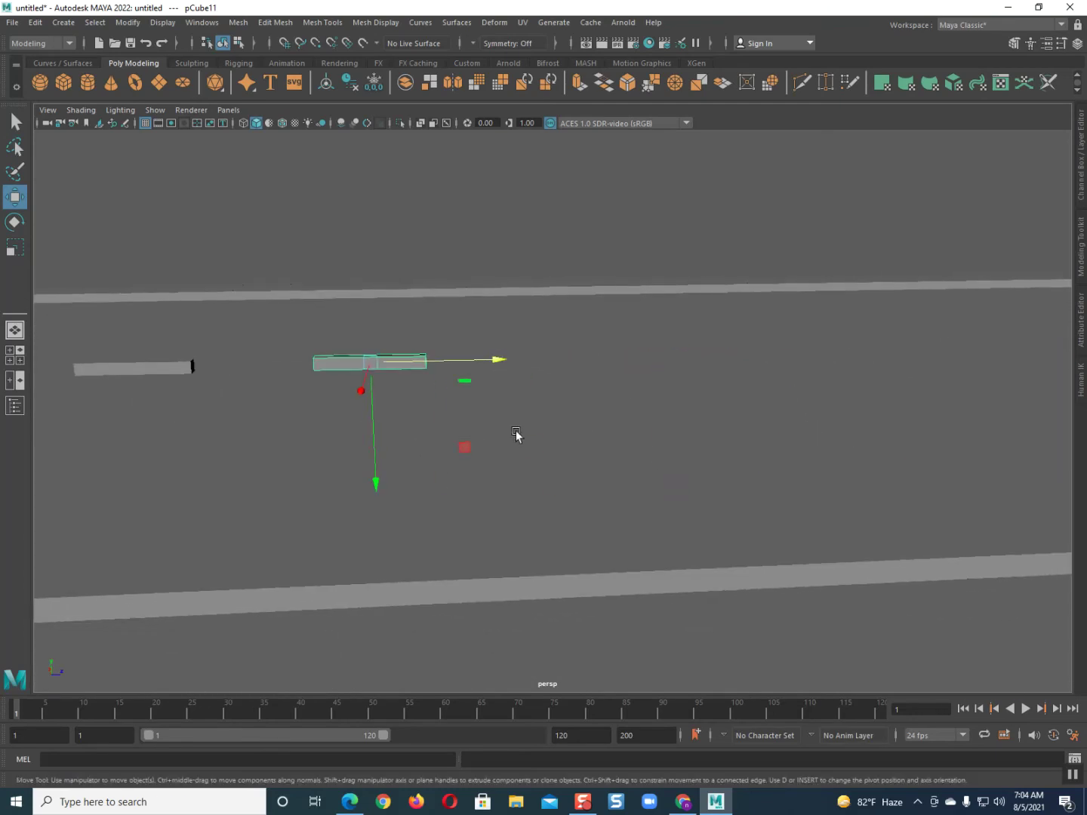
alt+drag(872, 445, 418, 442)
alt+drag(602, 427, 526, 411)
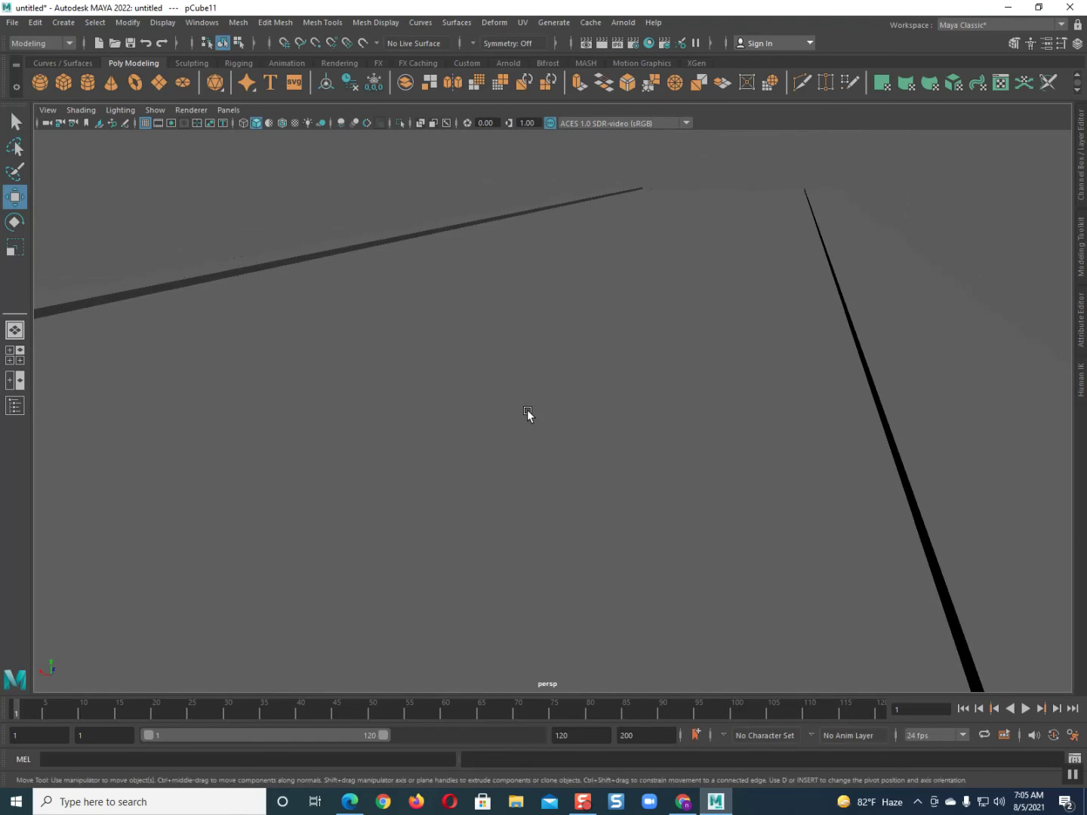
key(shift+d)
key(shift+d)
key(shift+d)
key(shift+d)
key(shift+d)
key(shift+d)
key(shift+d)
key(shift+d)
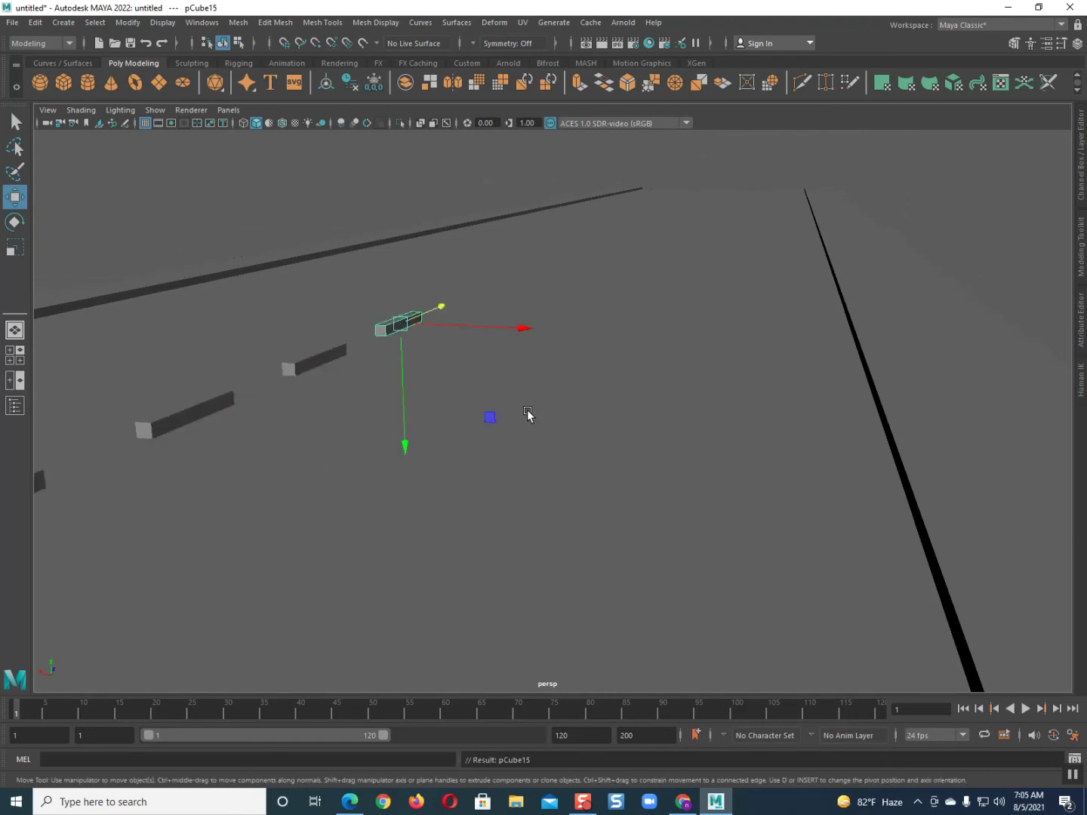
key(shift+d)
key(shift+d)
key(shift+d)
key(shift+d)
key(shift+d)
key(shift+d)
key(shift+d)
key(shift+d)
key(shift+d)
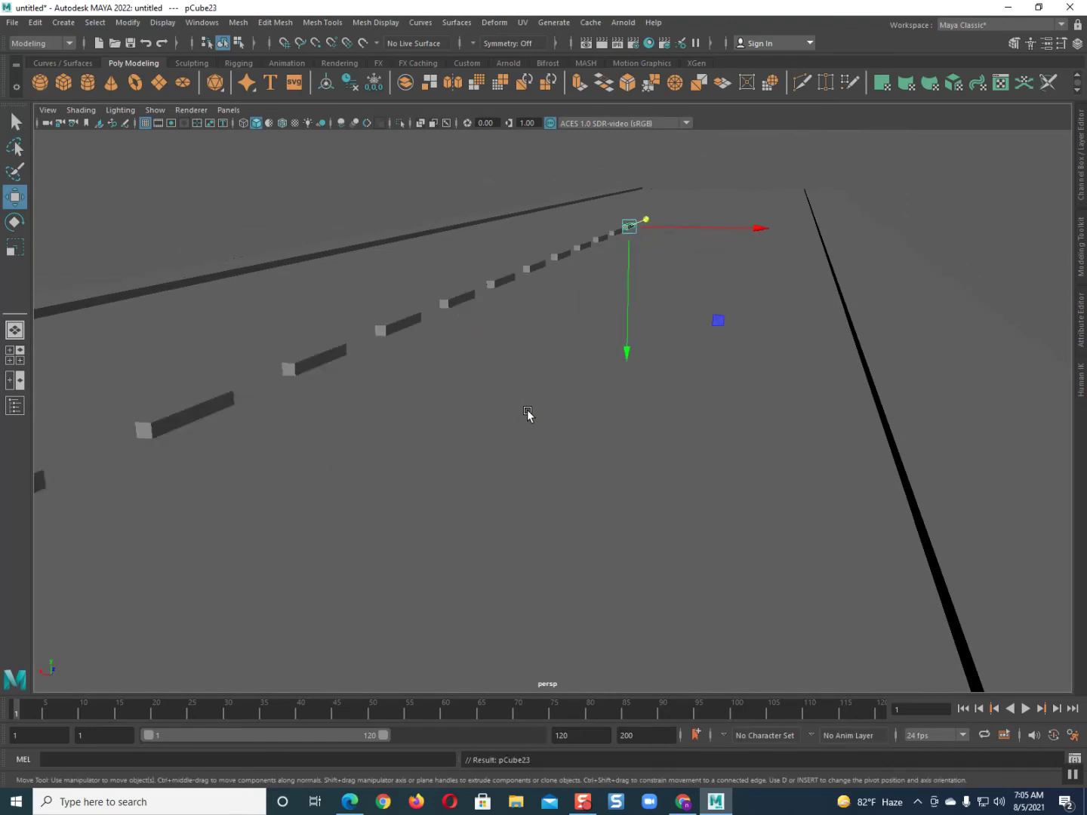
key(shift+d)
key(shift+d)
key(shift+d)
key(shift+d)
key(shift+d)
key(shift+d)
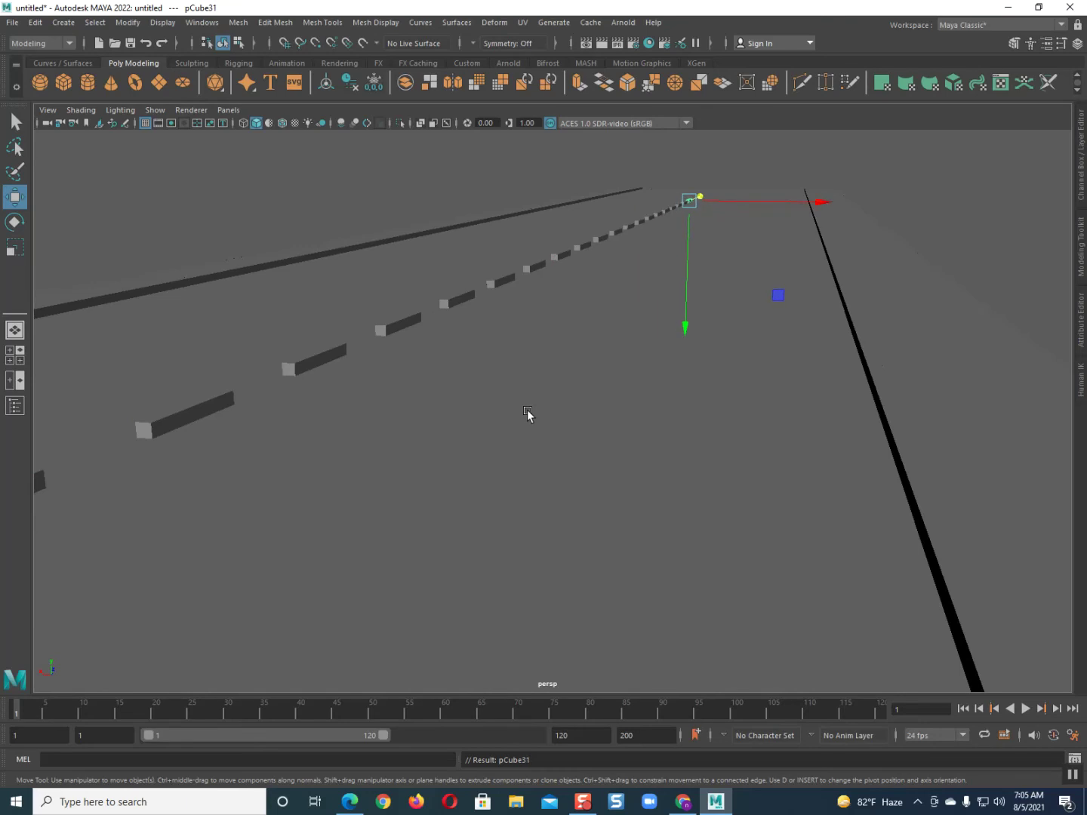
key(shift+d)
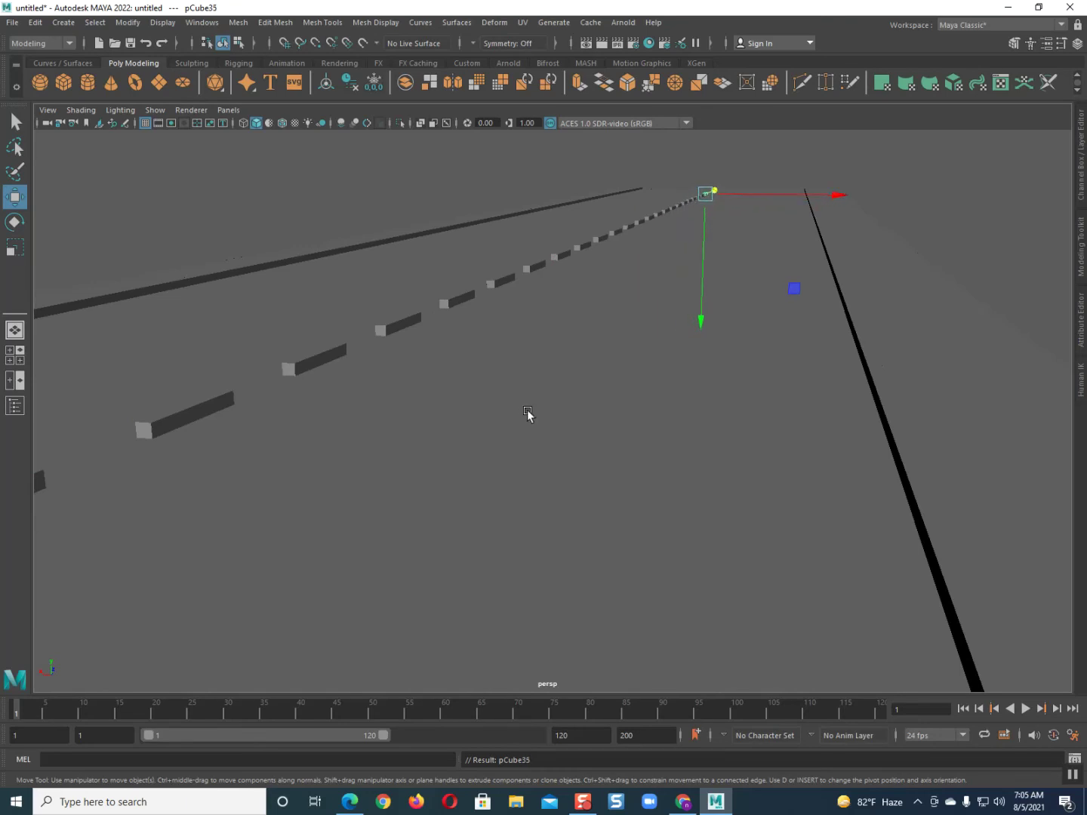
Add four more evenly spaced dashes with Duplicate with Transform to extend the centre line to the slab's far end
key(f)
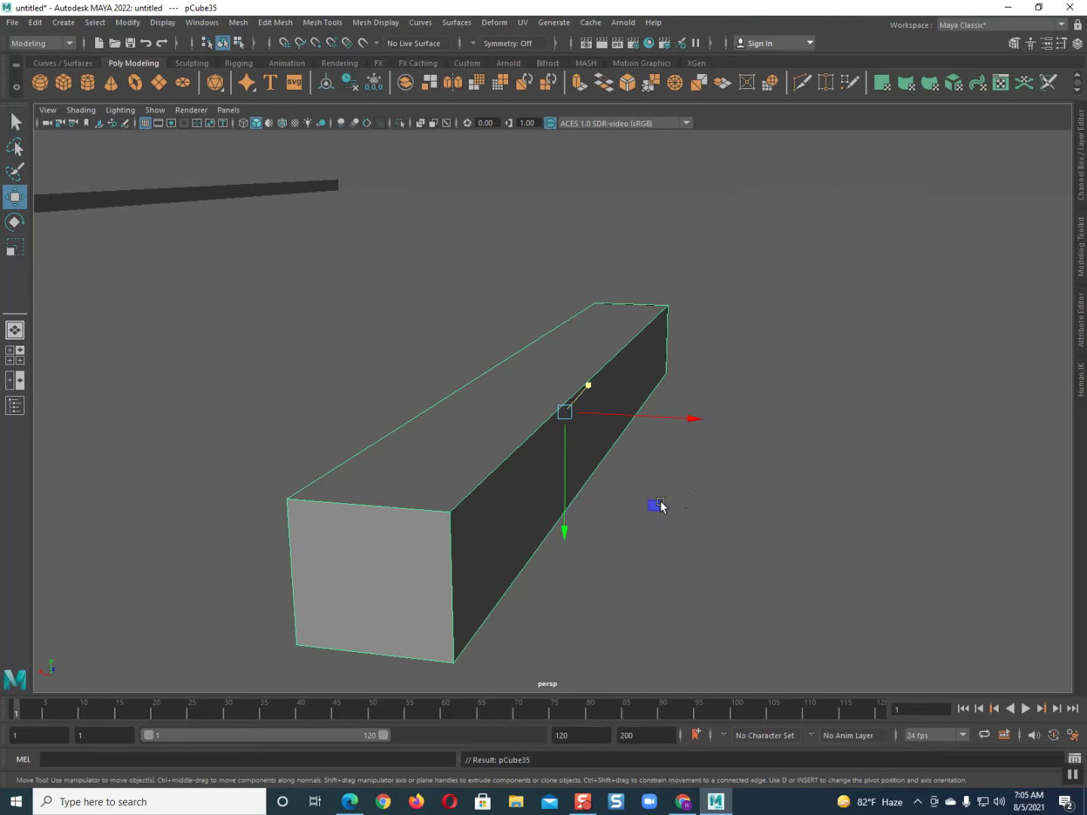
alt+drag(689, 502, 622, 498)
alt+right_drag(622, 497, 371, 480)
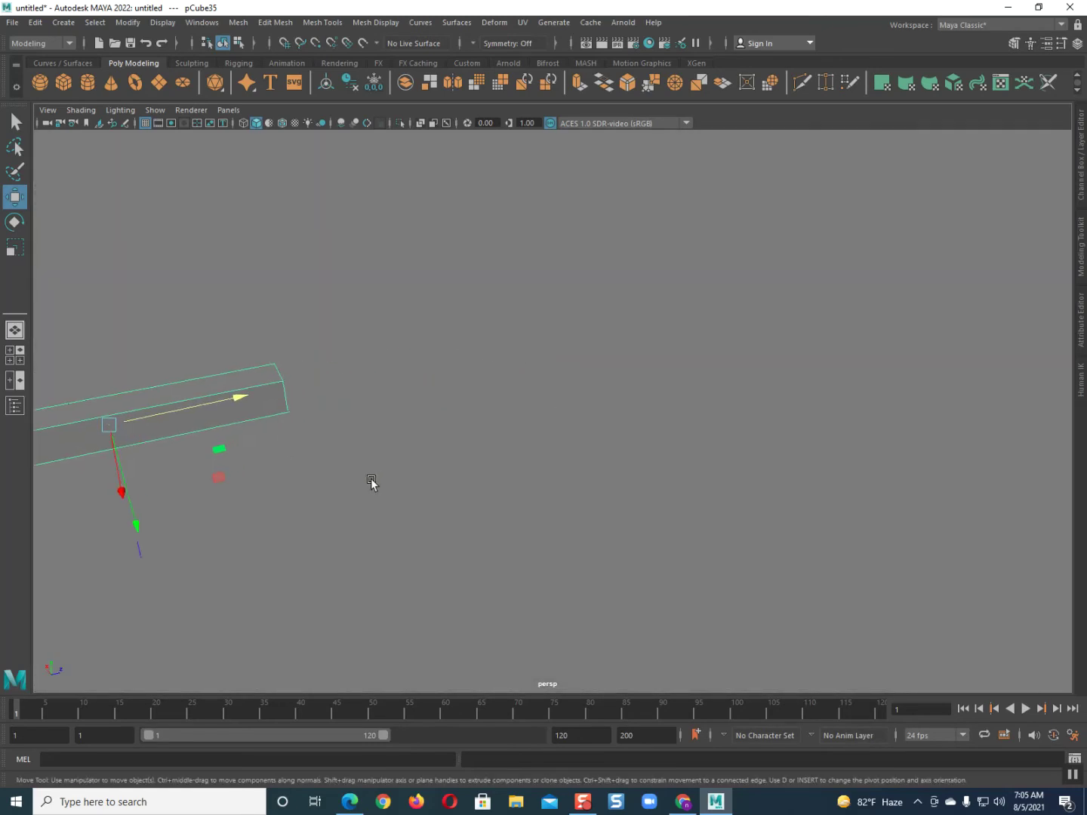
scroll(383, 477, down, 6)
key(shift+d)
key(shift+d)
key(shift+d)
key(shift+d)
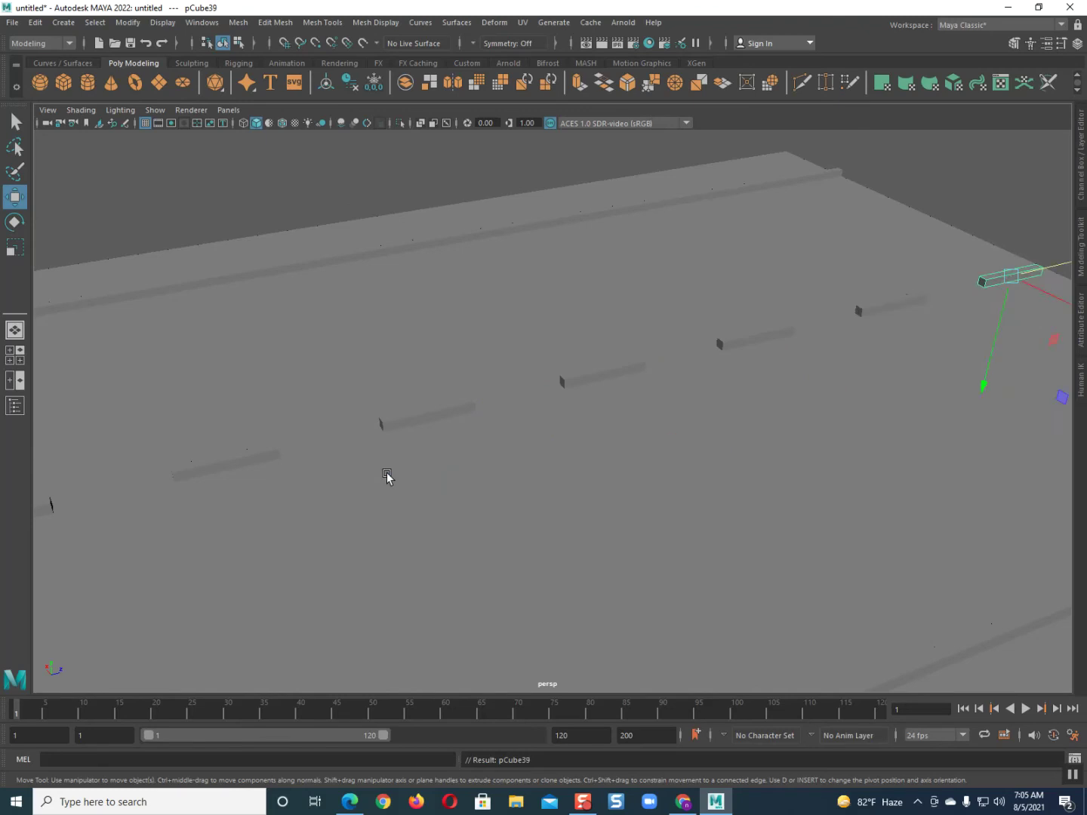
alt+drag(495, 487, 566, 430)
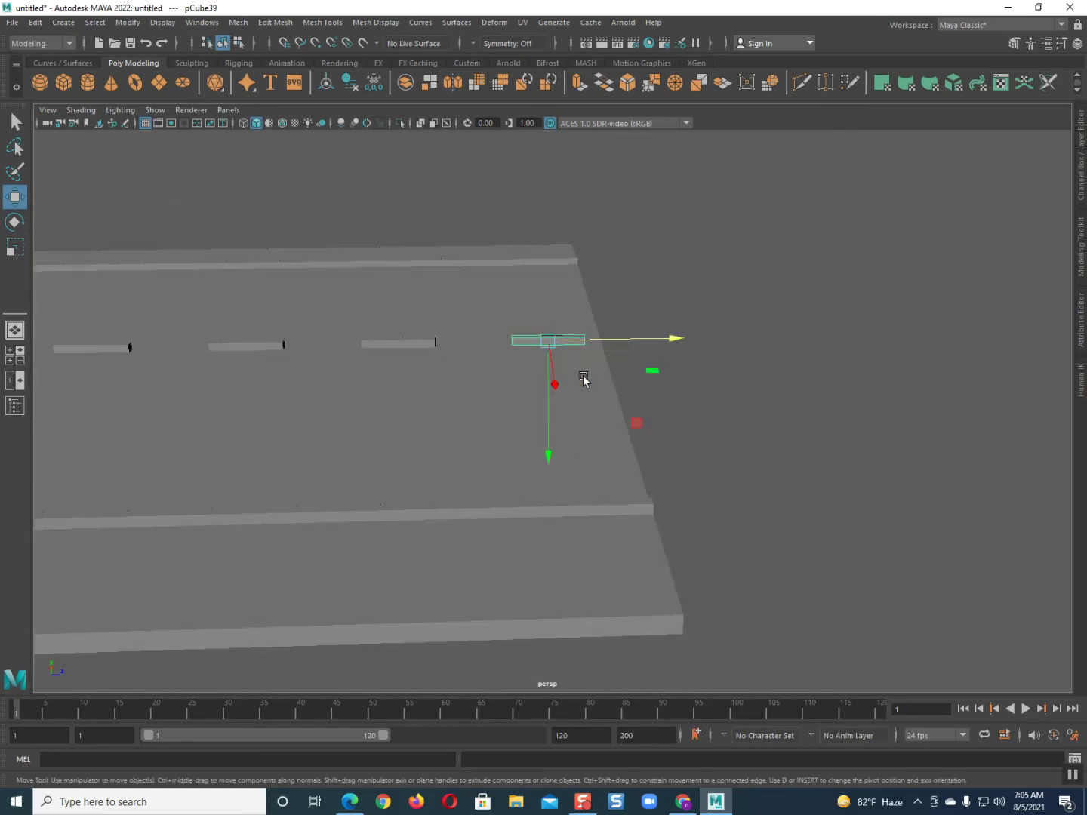
alt+drag(563, 431, 541, 425)
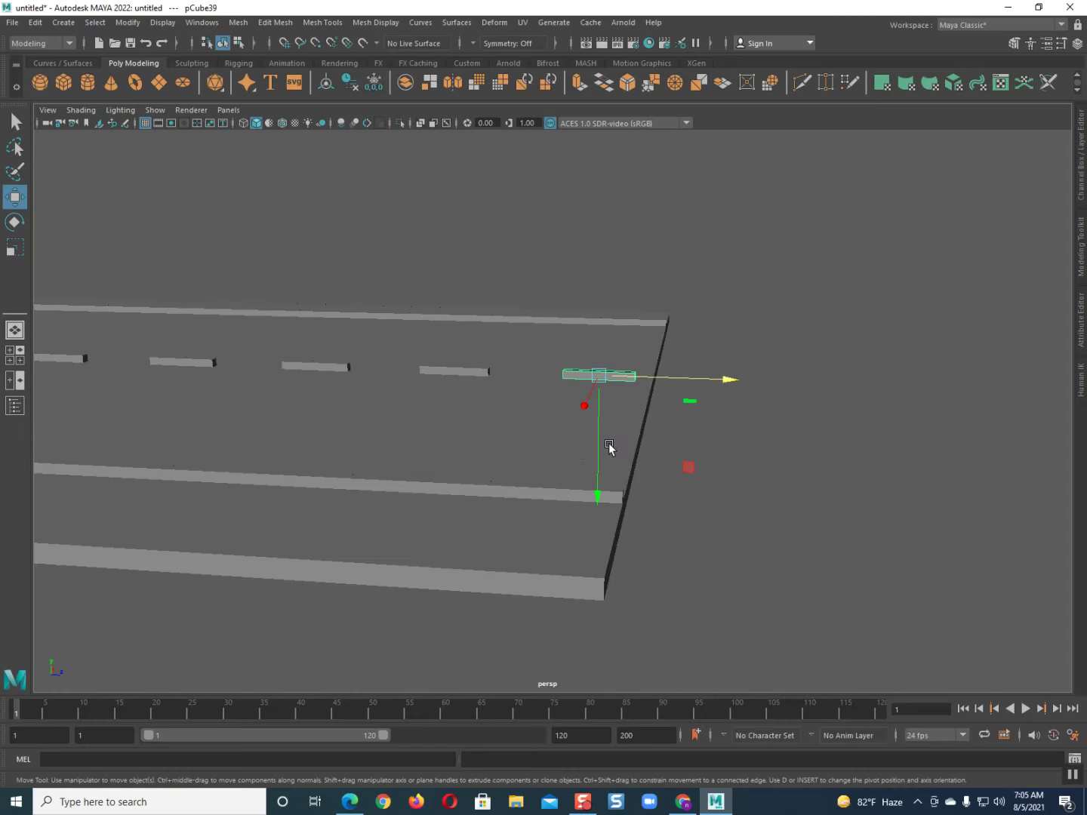
Select the slab, the nearer side bar and the last dash together and activate the Scale tool
click(563, 494)
click(547, 578)
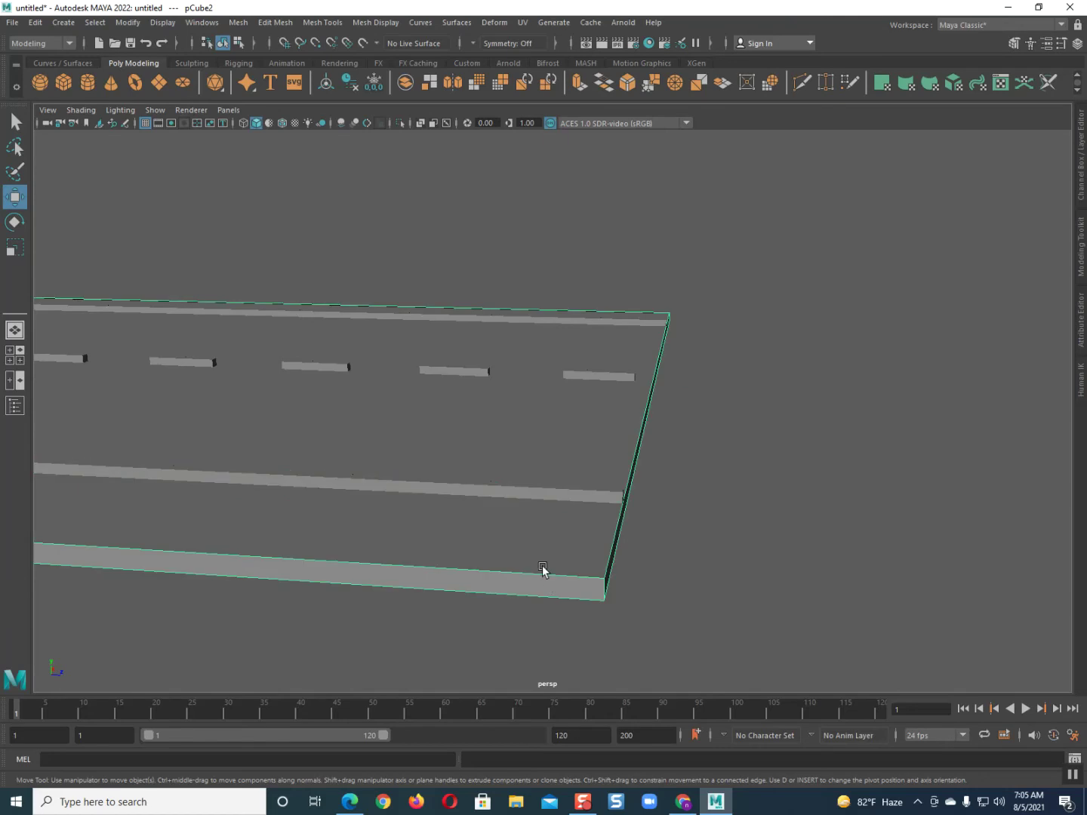
click(601, 322)
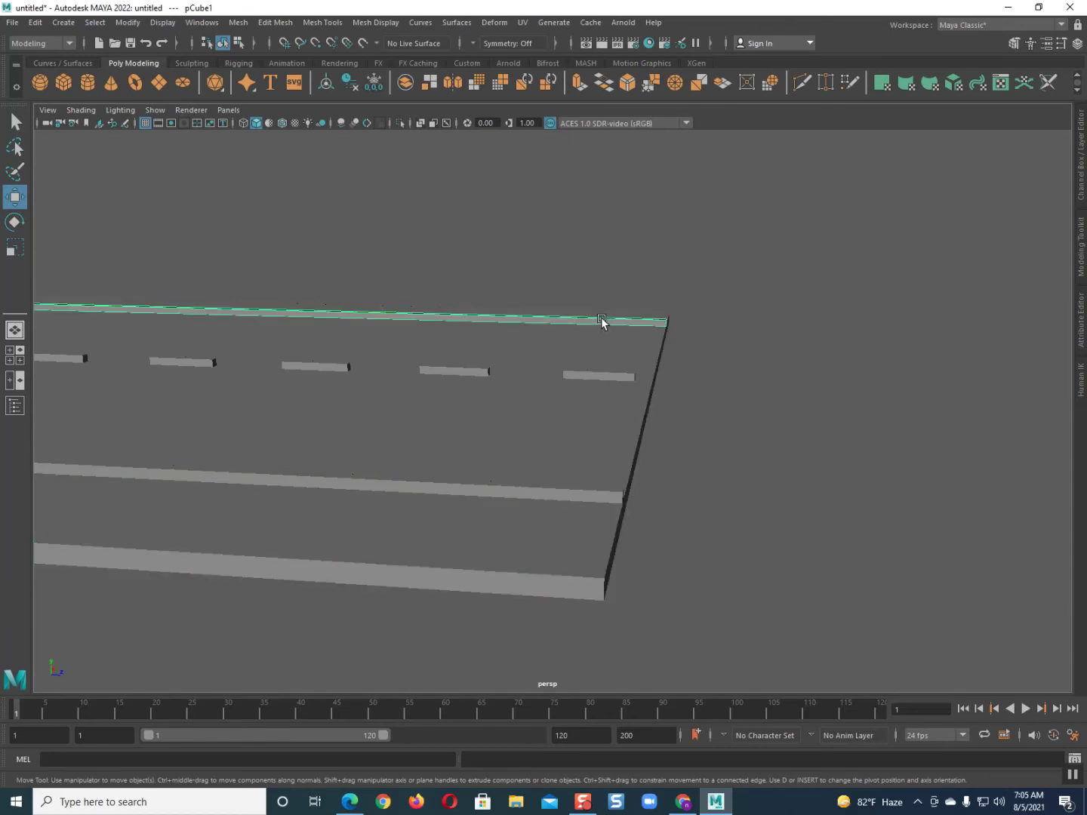
click(659, 336)
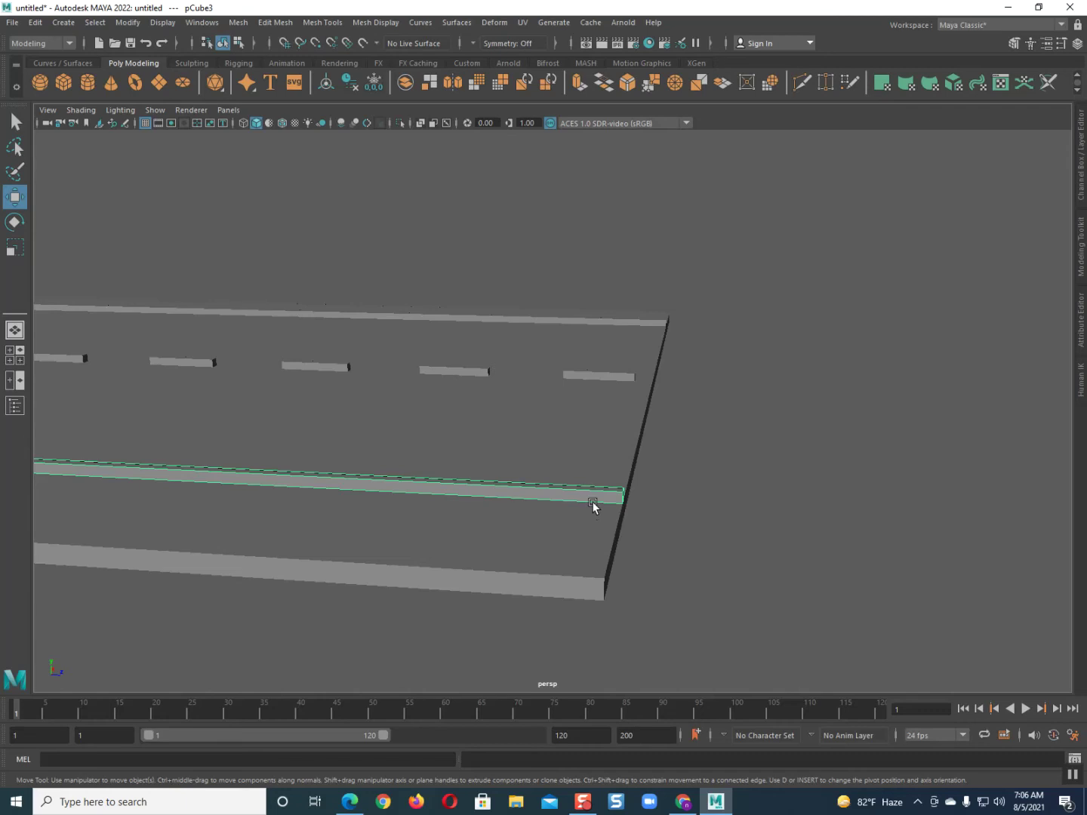
click(602, 458)
click(609, 379)
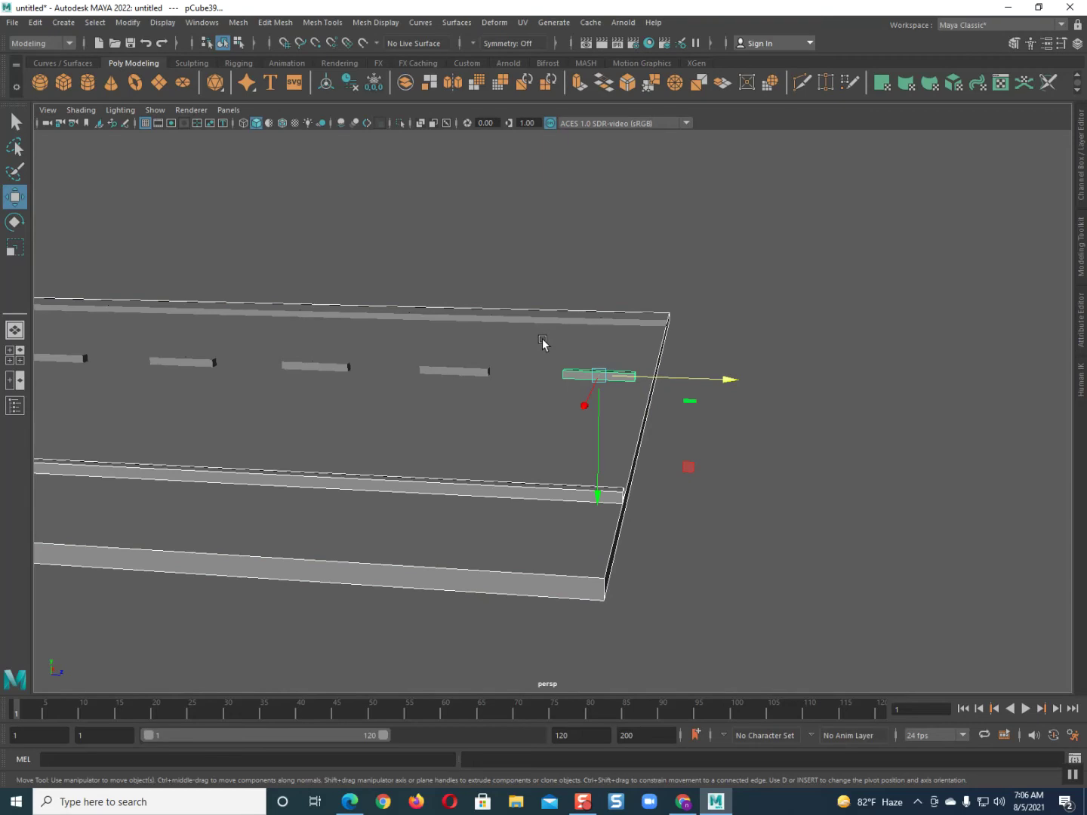
click(15, 248)
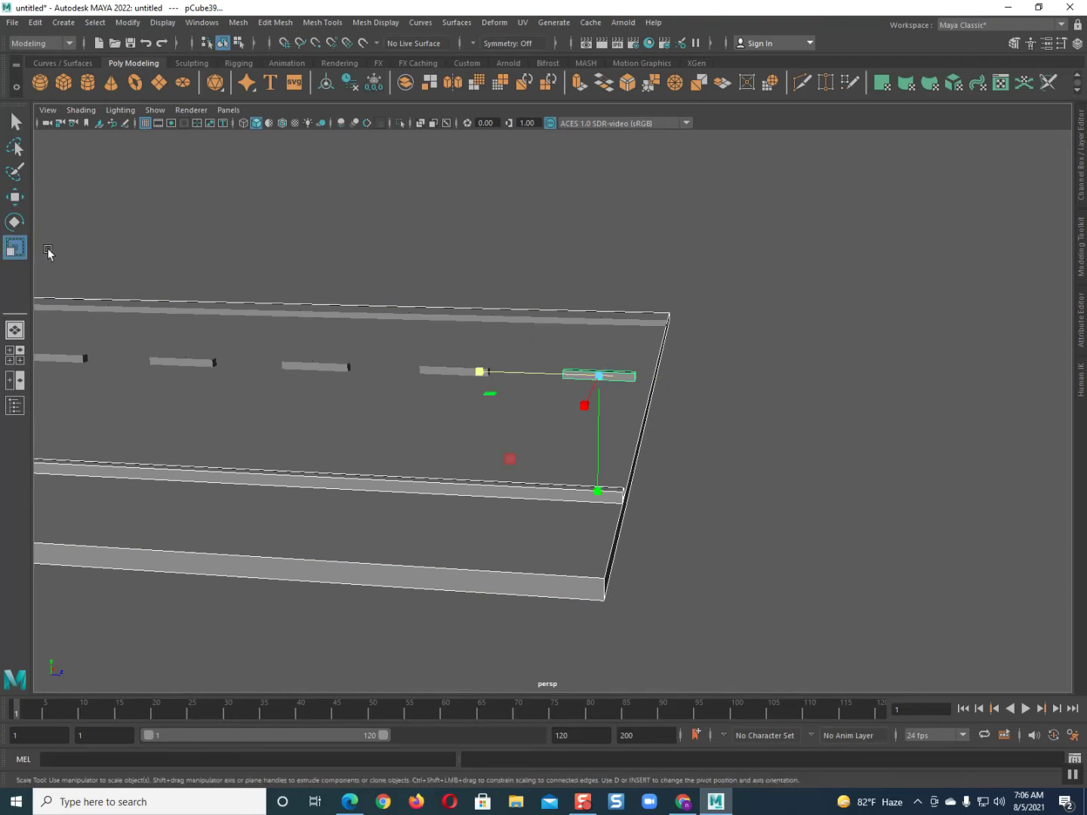
click(537, 375)
Switch the nearer side bar, the last dash and the slab to face mode, picking the bar's end face
right_drag(626, 501, 620, 463)
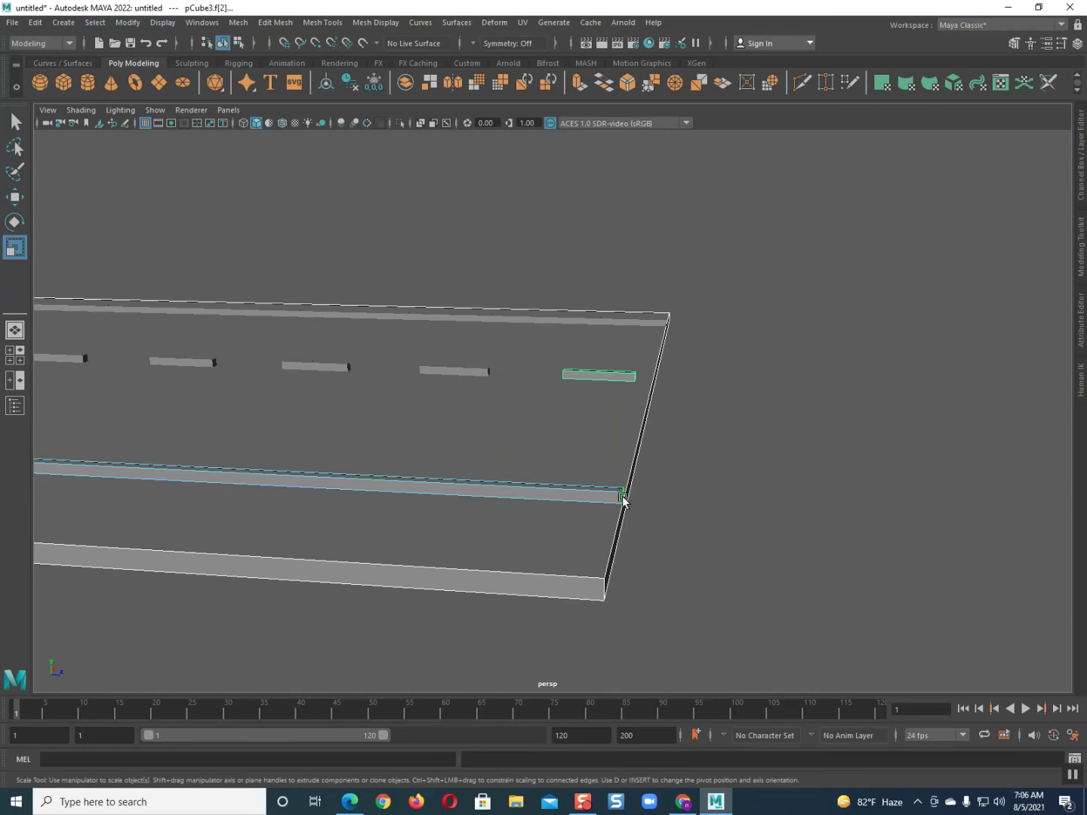
alt+drag(671, 506, 483, 526)
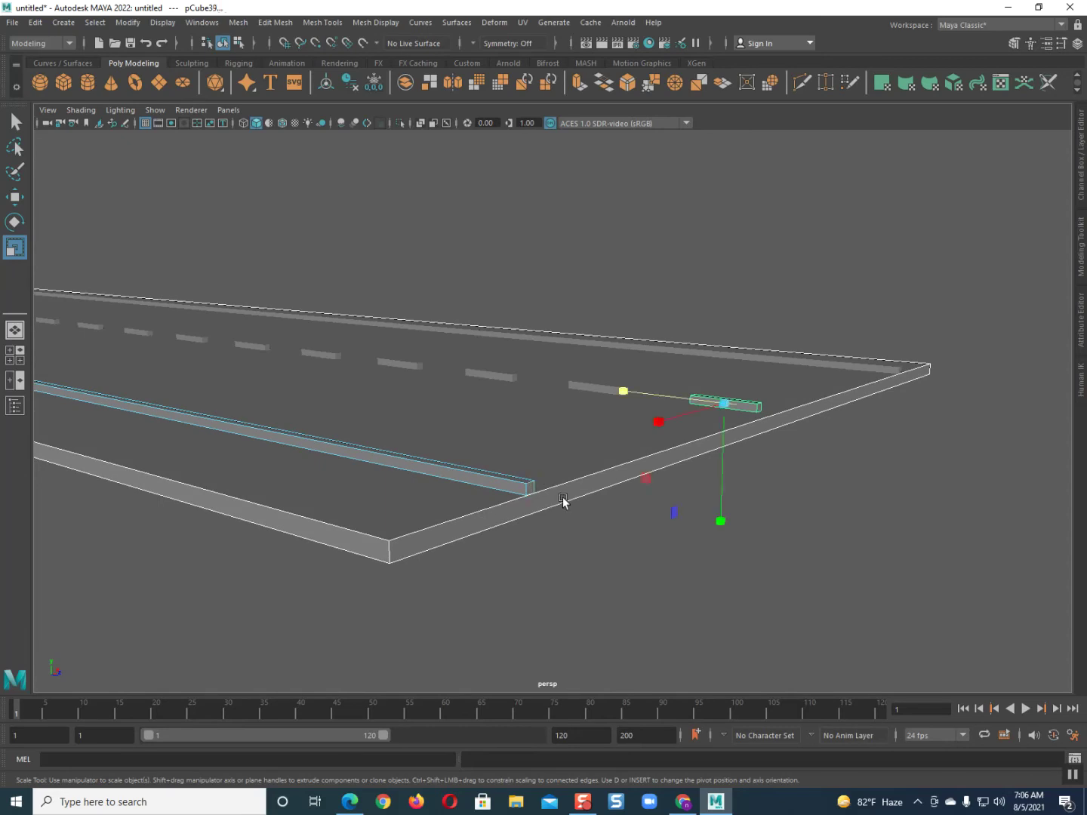
click(532, 489)
click(532, 489)
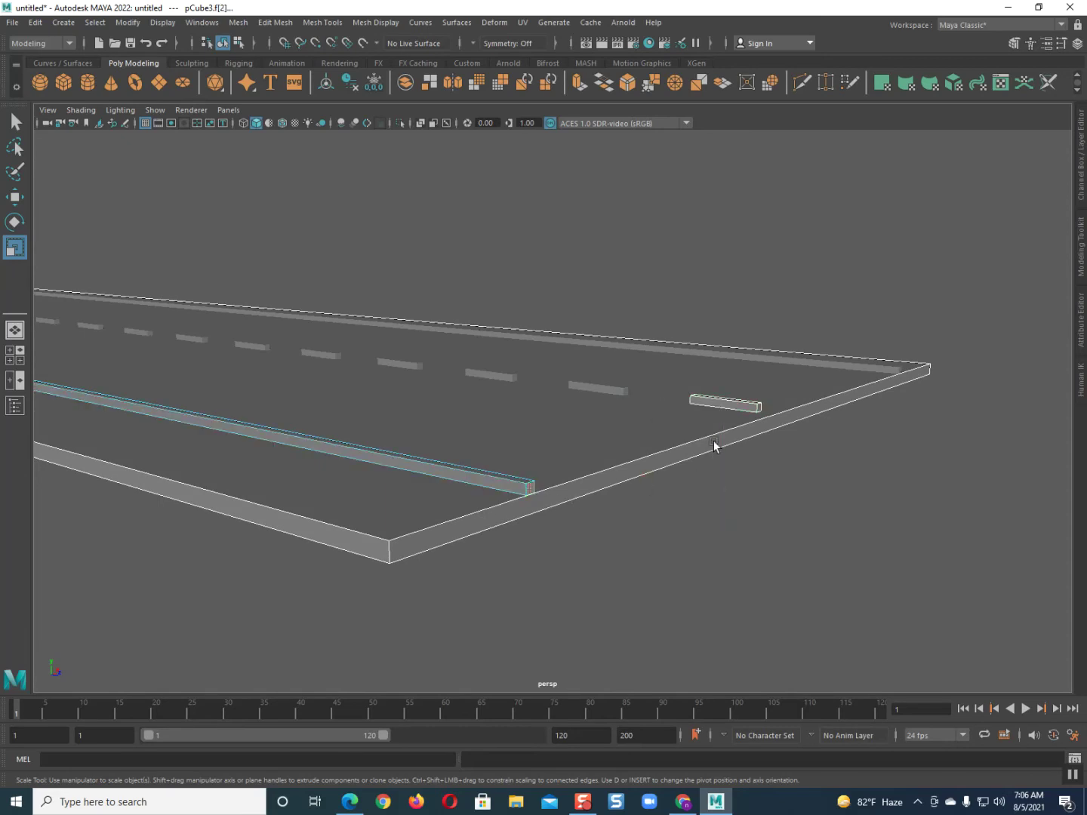
right_click(758, 408)
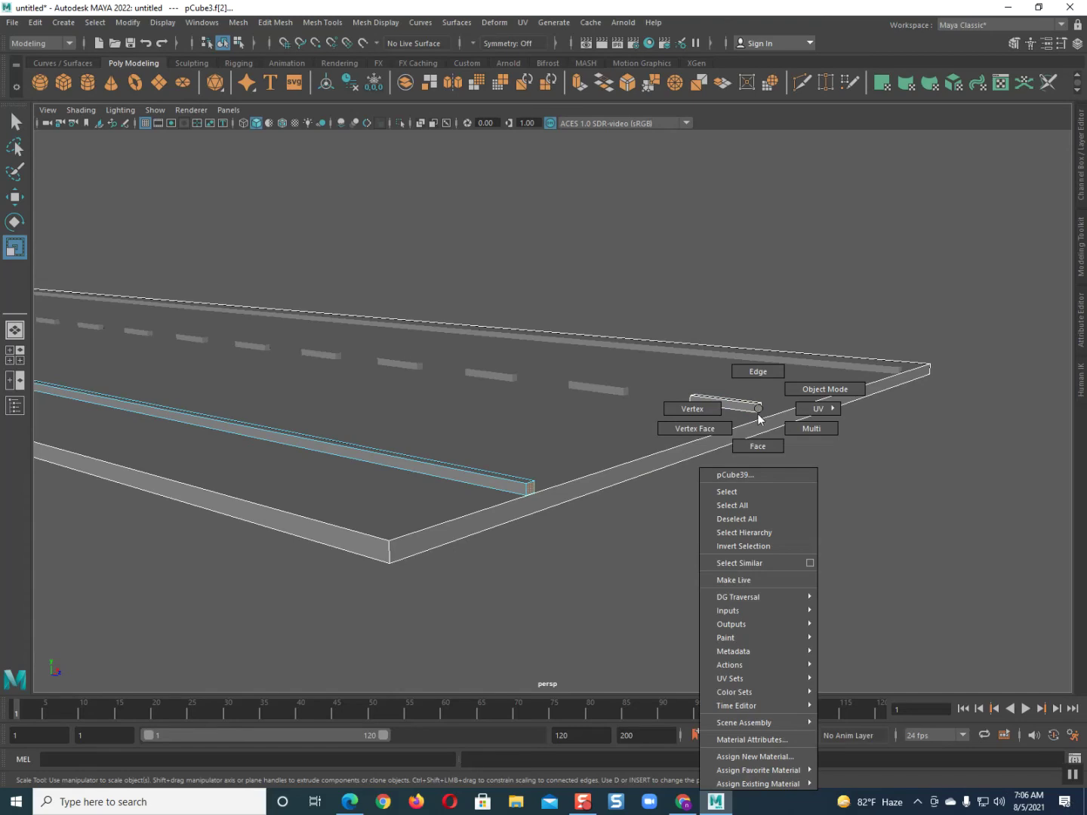
click(755, 445)
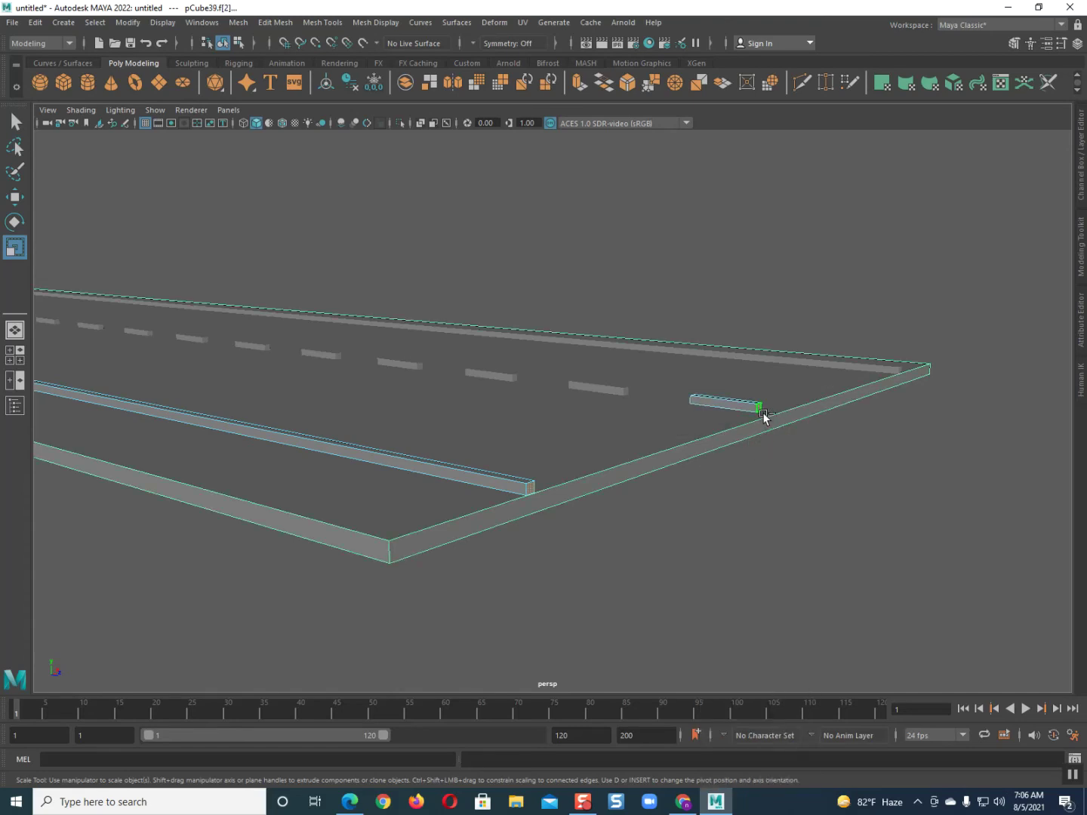
right_click(727, 442)
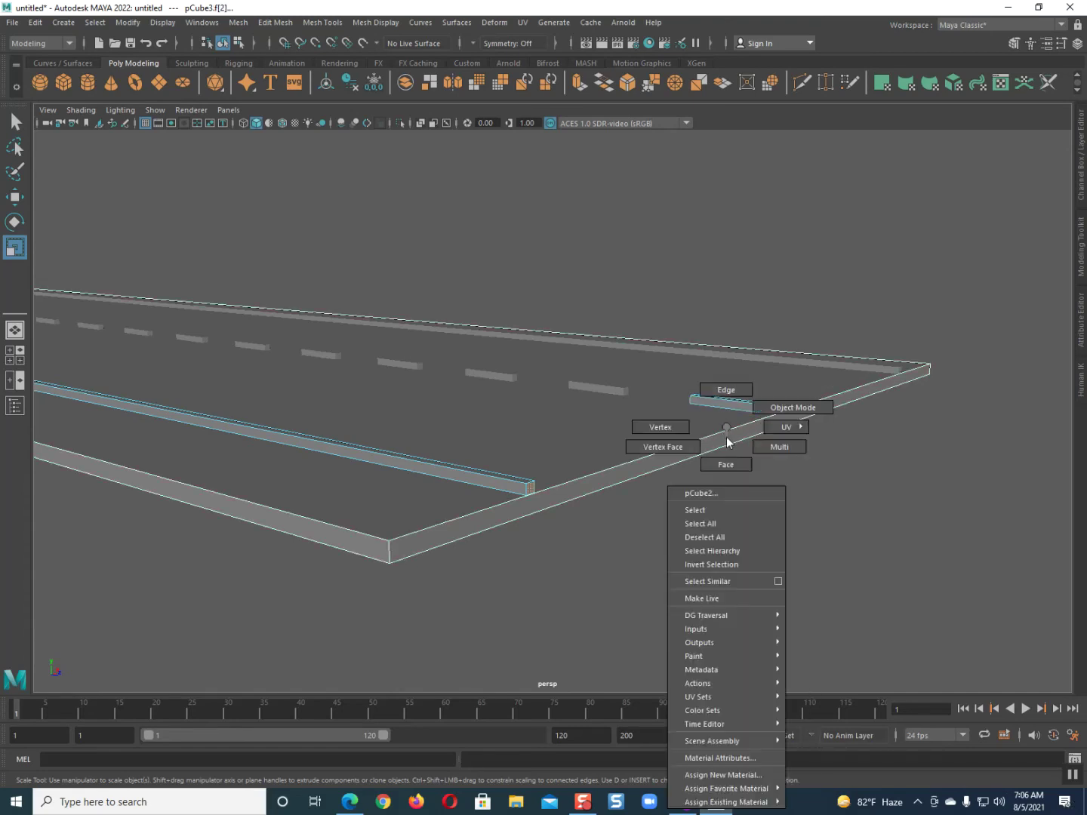
click(726, 464)
Switch the farther side bar to face mode as well and select the slab's end face beside the last dash
click(719, 455)
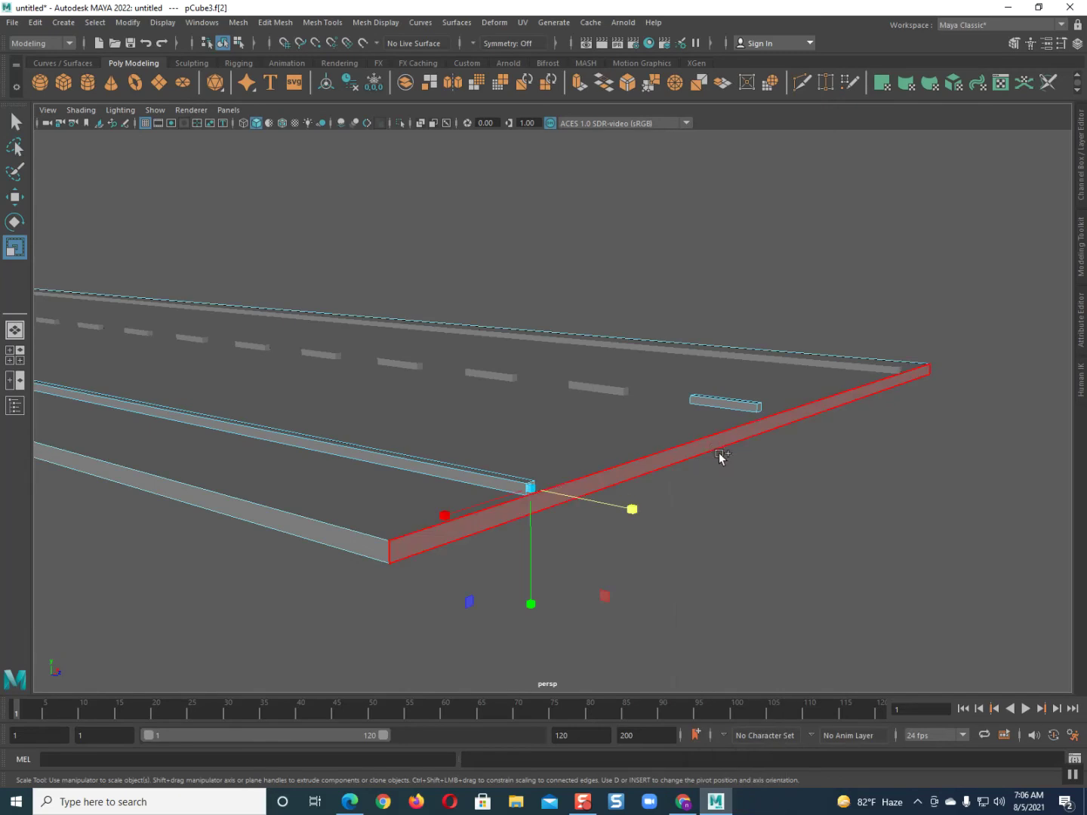
click(714, 445)
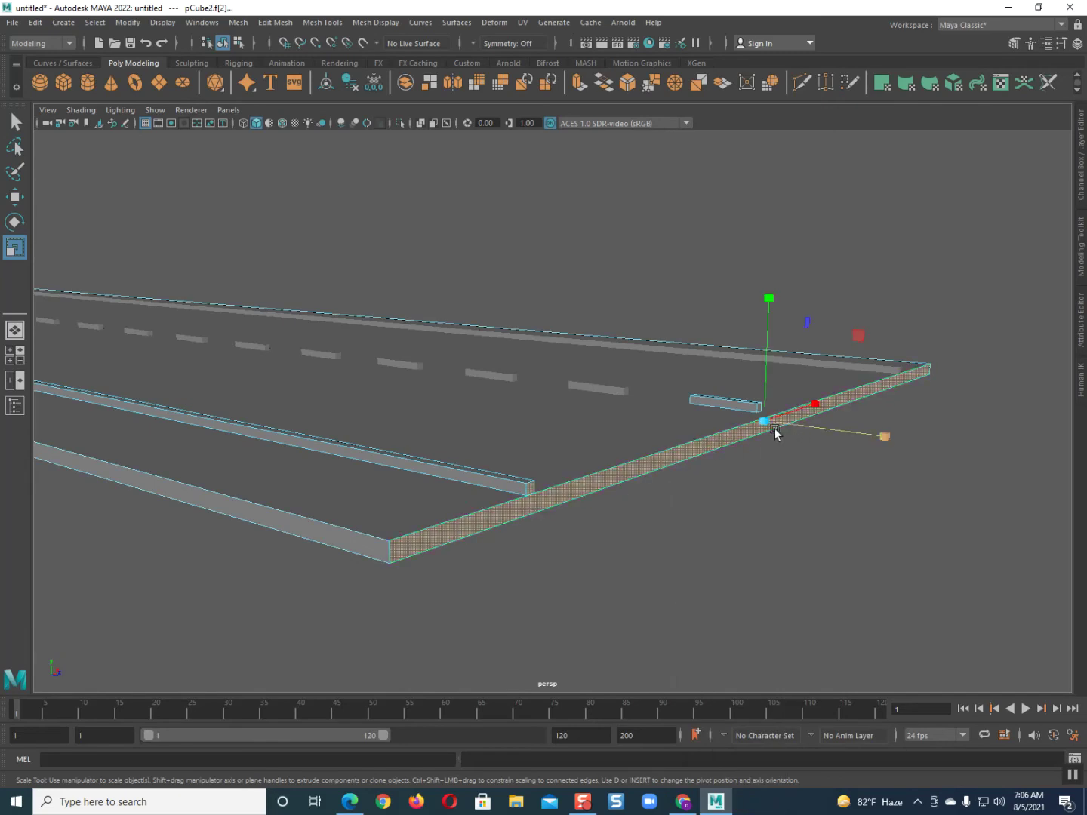
right_click(754, 408)
click(762, 420)
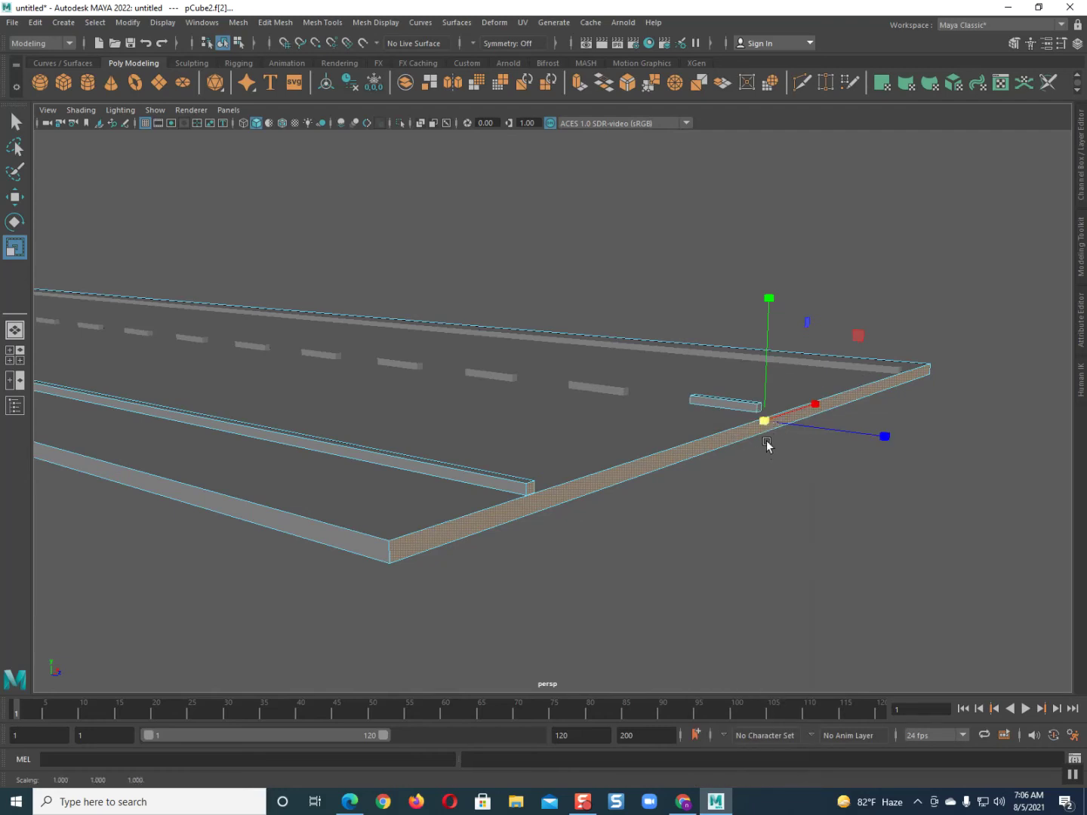
click(539, 498)
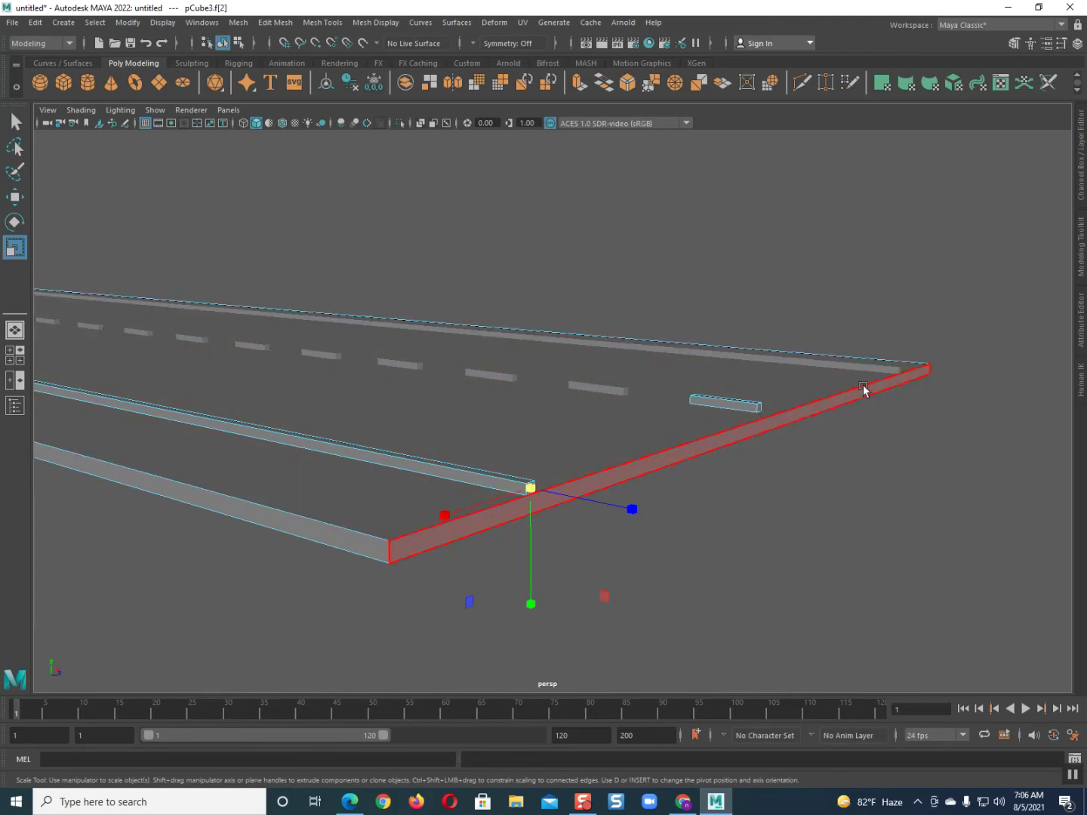
right_drag(881, 370, 880, 405)
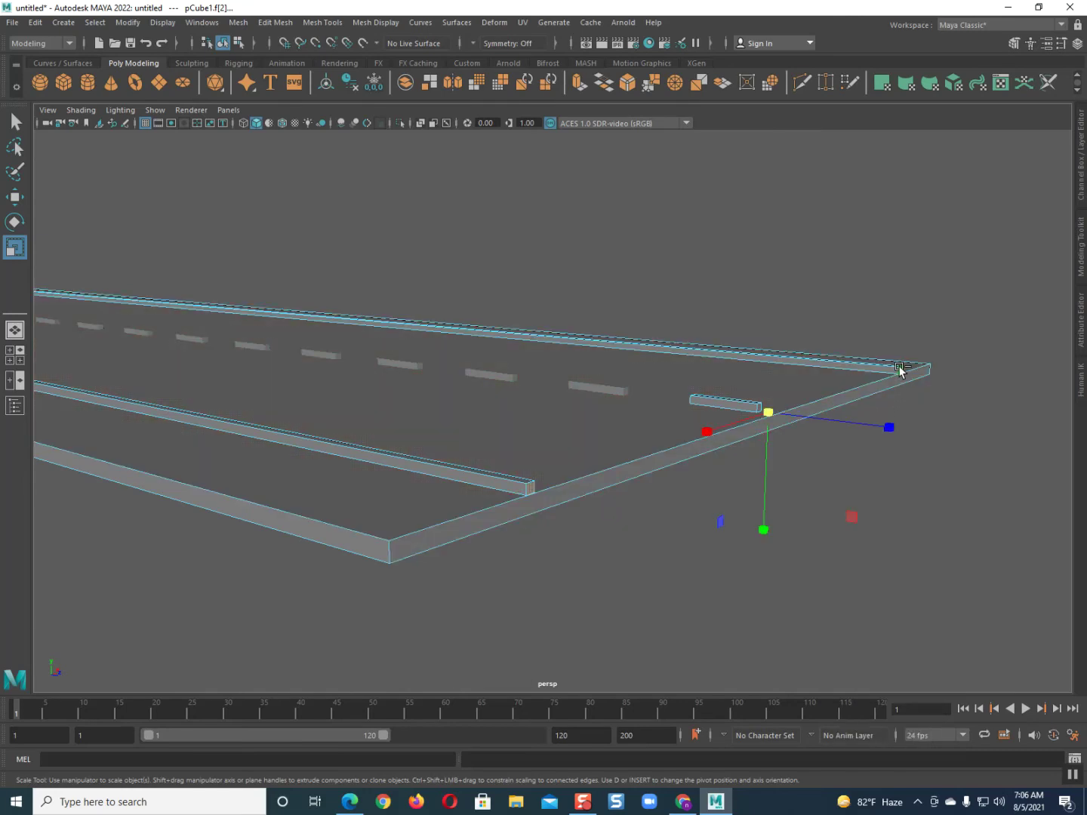
click(901, 369)
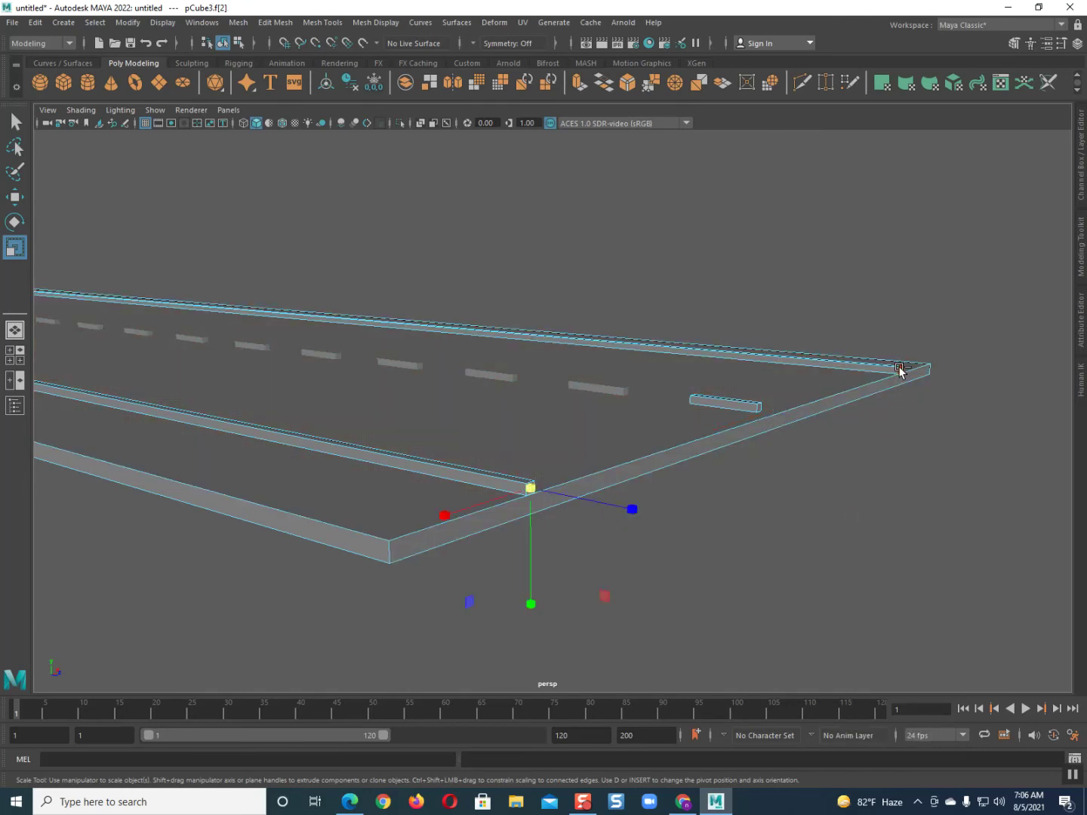
click(867, 391)
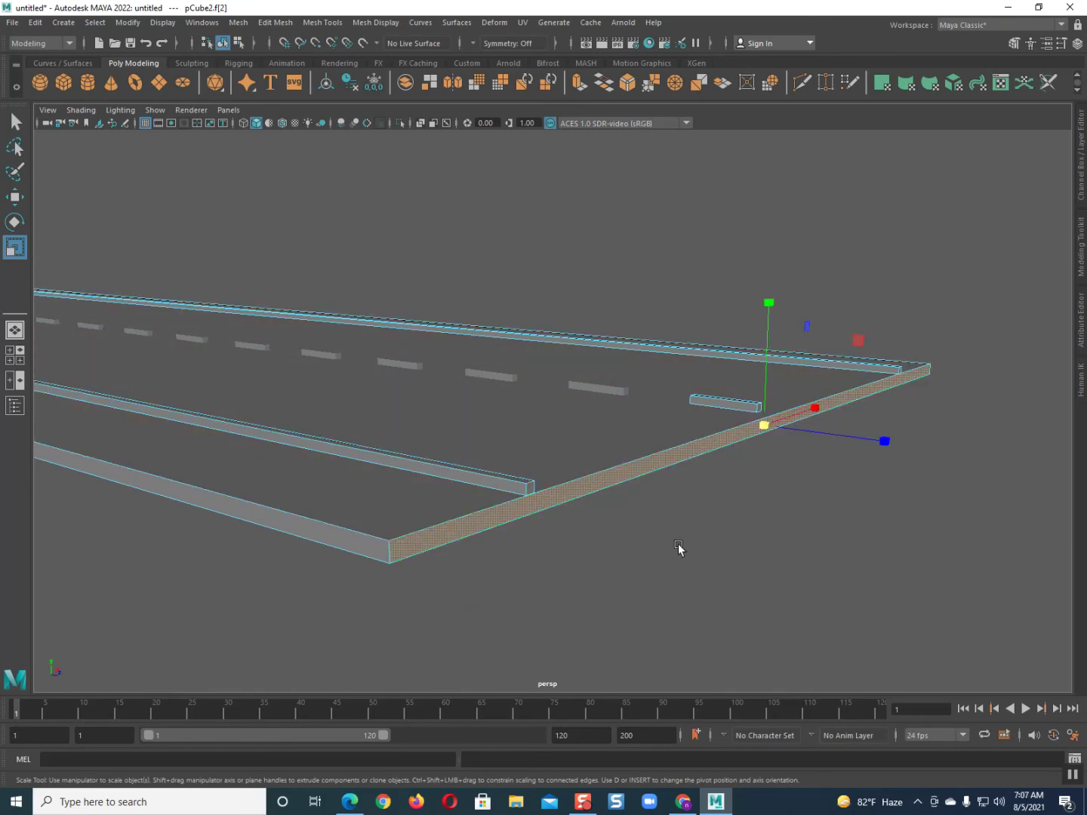
Activate the Move tool and add the end faces of both side bars to the slab's end-face selection
click(17, 197)
mouse_move(876, 445)
mouse_down()
mouse_move(829, 431)
mouse_move(859, 445)
mouse_up()
key(ctrl+z)
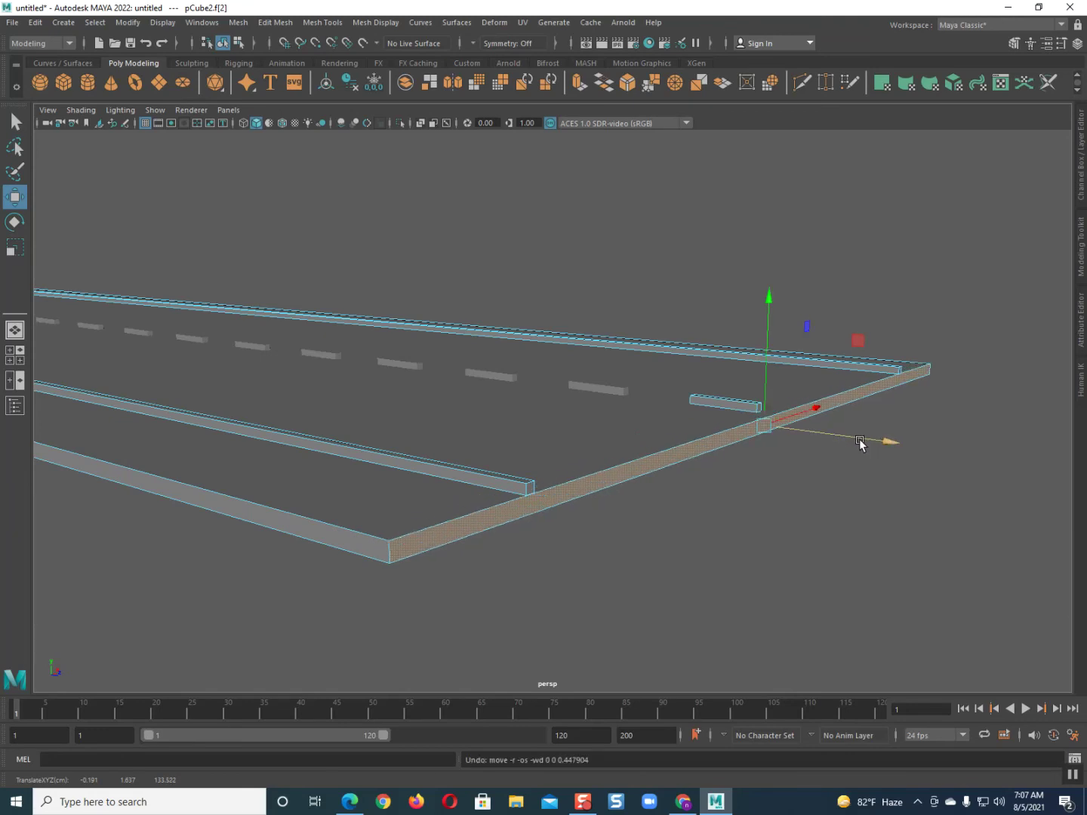
shift+click(530, 489)
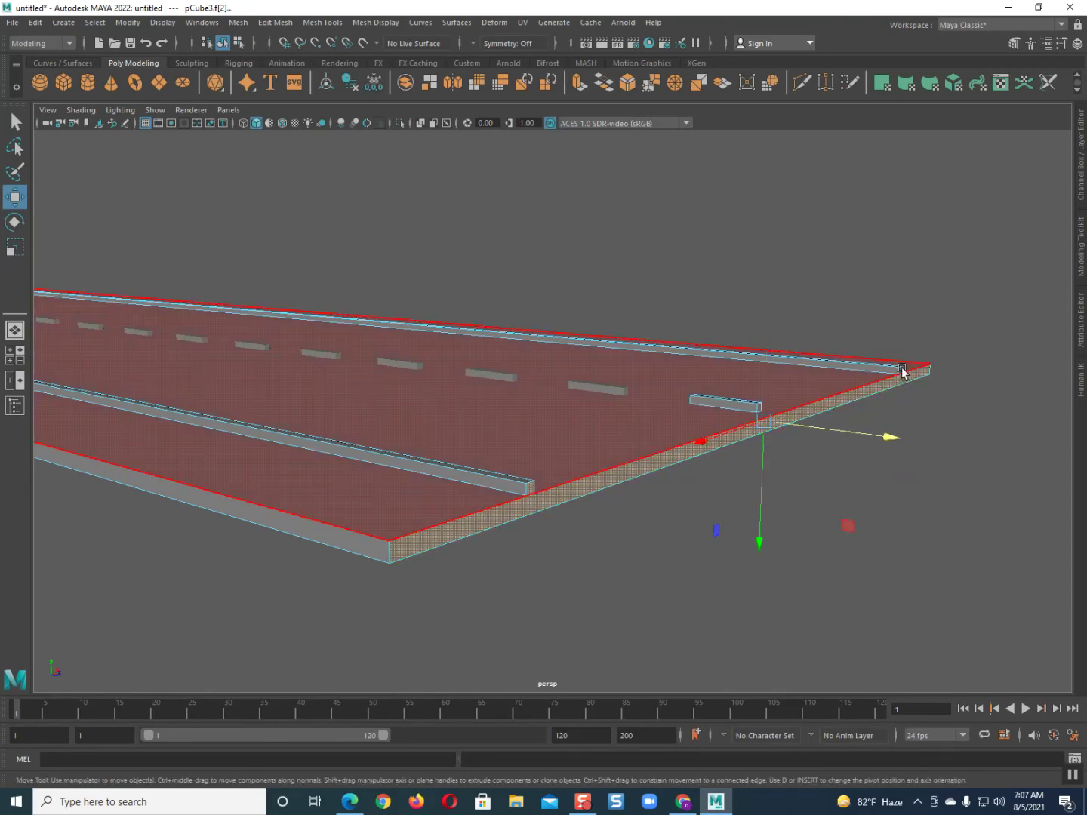
scroll(897, 375, up, 4)
alt+middle_drag(899, 386, 369, 420)
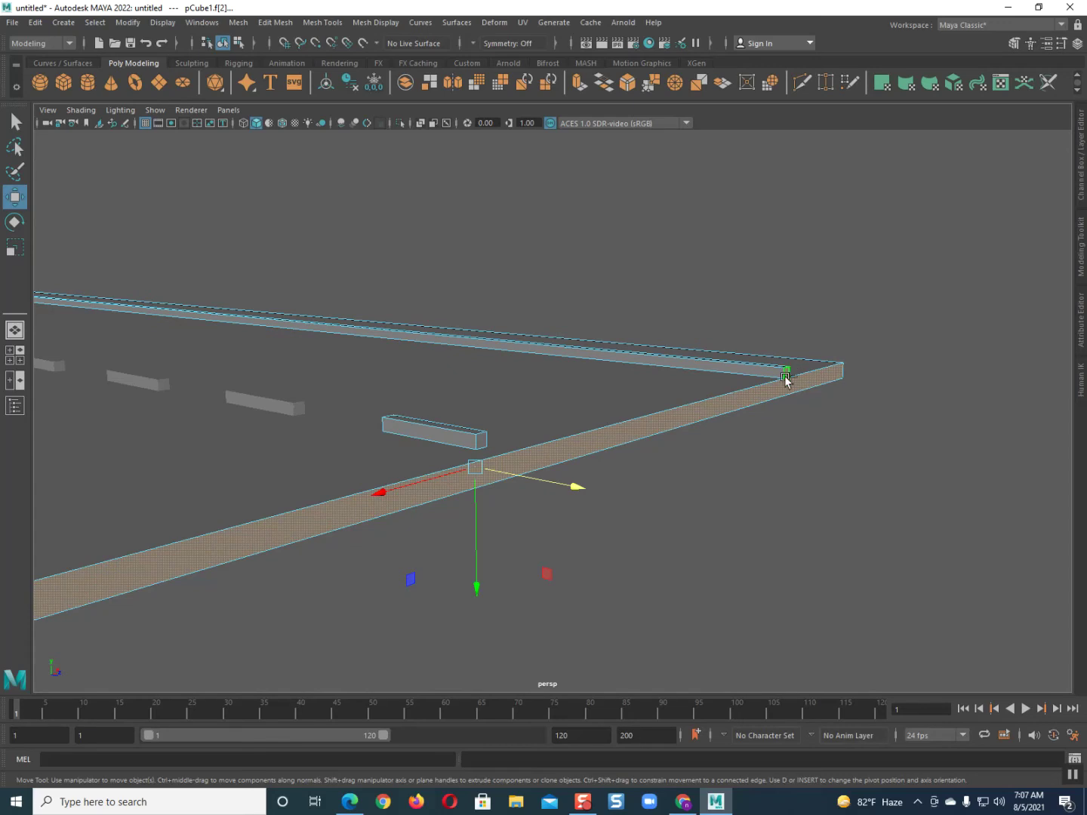
scroll(553, 508, down, 1)
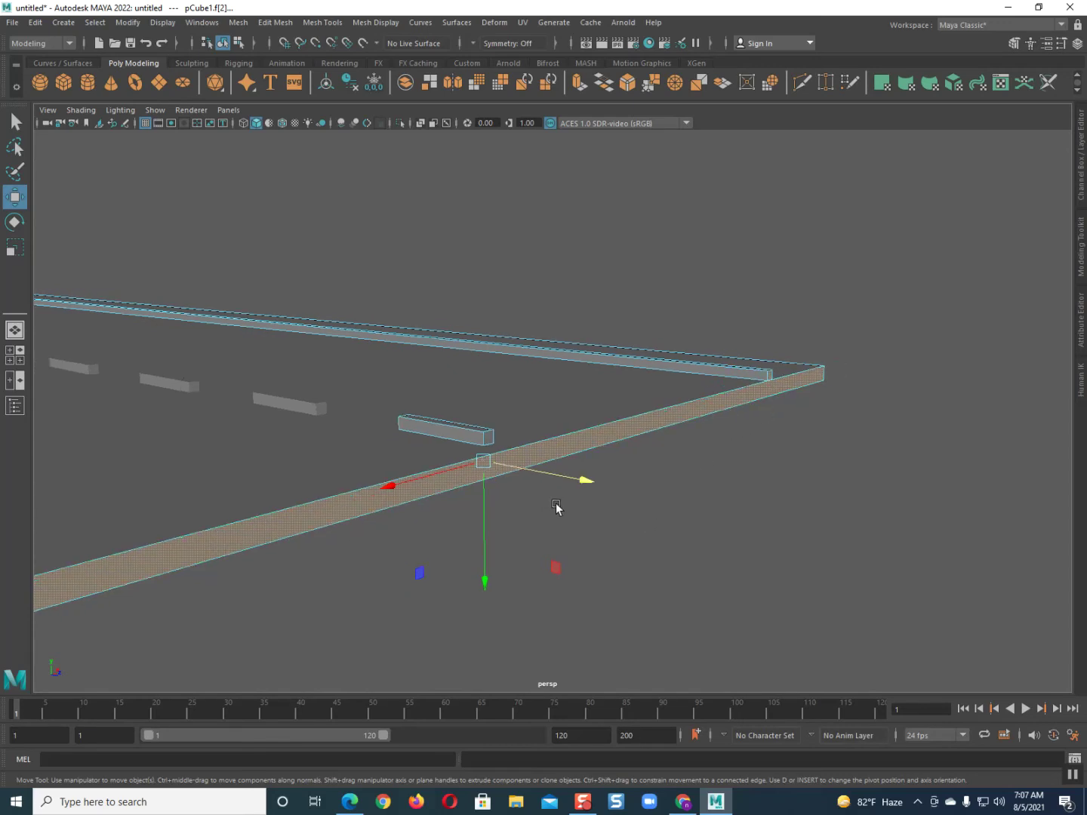
Move the selected end faces inward along Z until the slab's edge is flush with the last dash's end
alt+drag(492, 528, 538, 515)
drag(573, 460, 553, 460)
alt+drag(480, 484, 615, 466)
drag(704, 395, 693, 398)
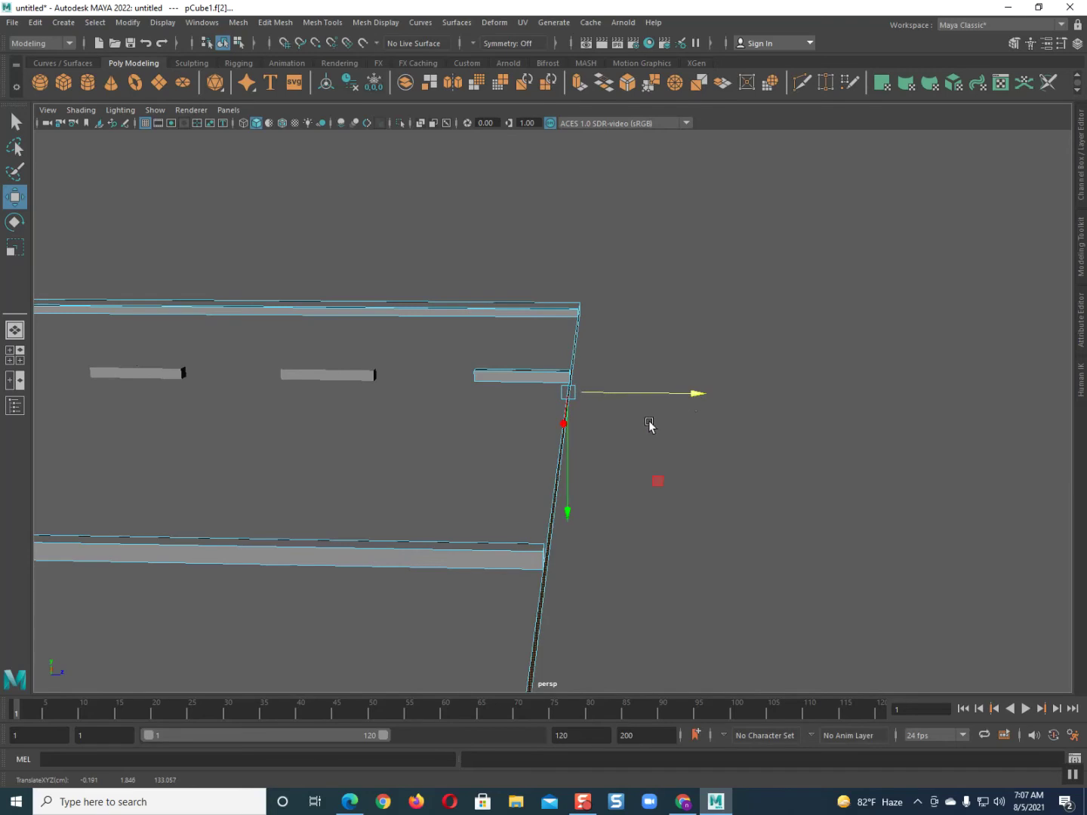
Return the slab, the last dash and the side bars to object mode and select the slab
right_drag(533, 427, 607, 407)
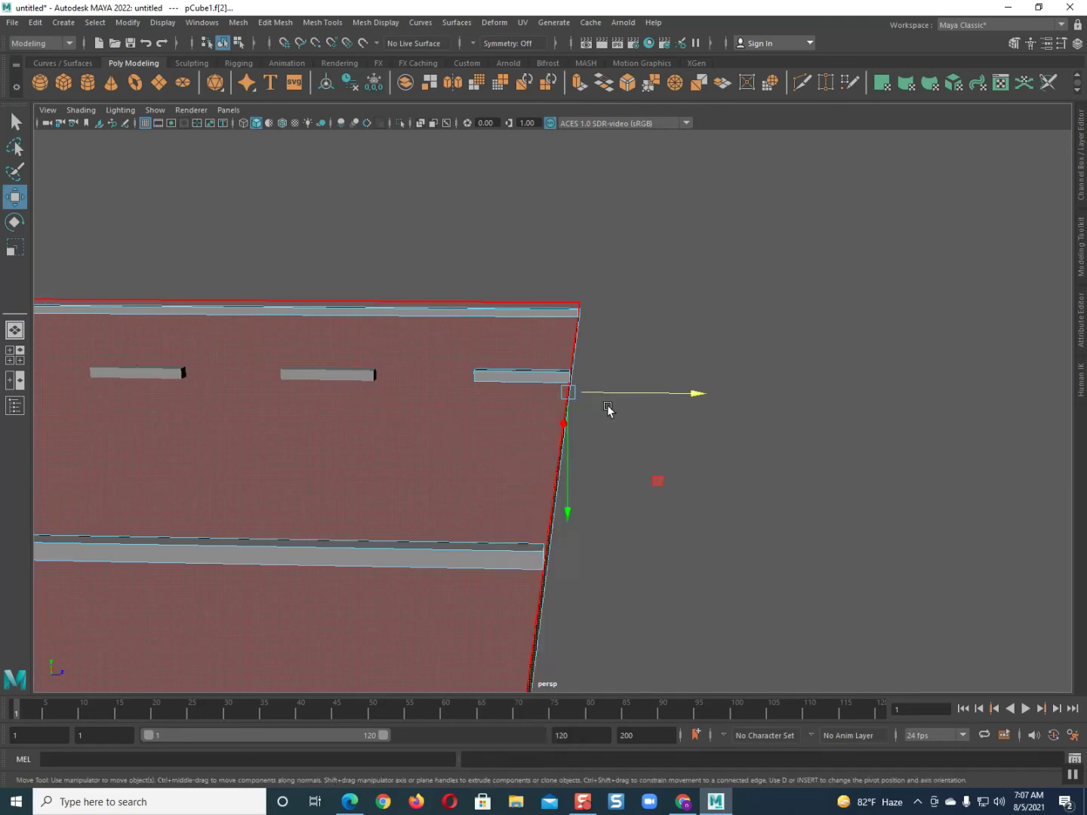
click(642, 389)
right_drag(498, 372, 542, 357)
scroll(540, 419, down, 3)
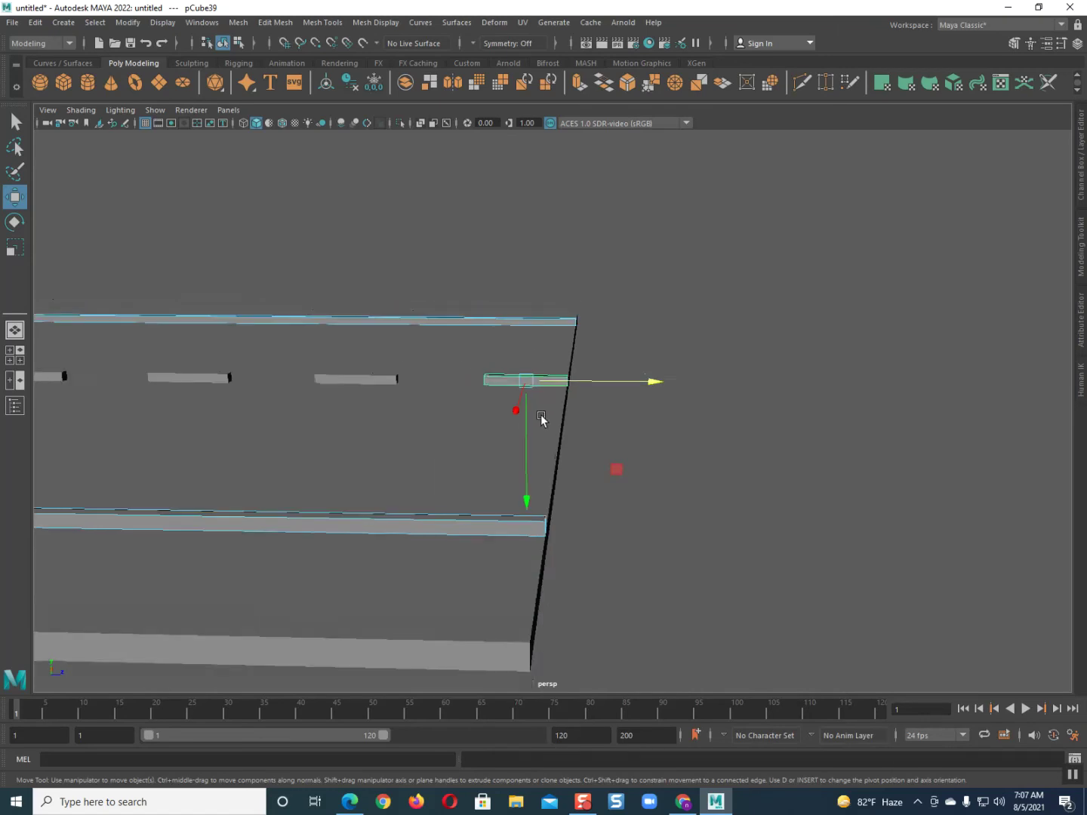
right_drag(492, 427, 551, 412)
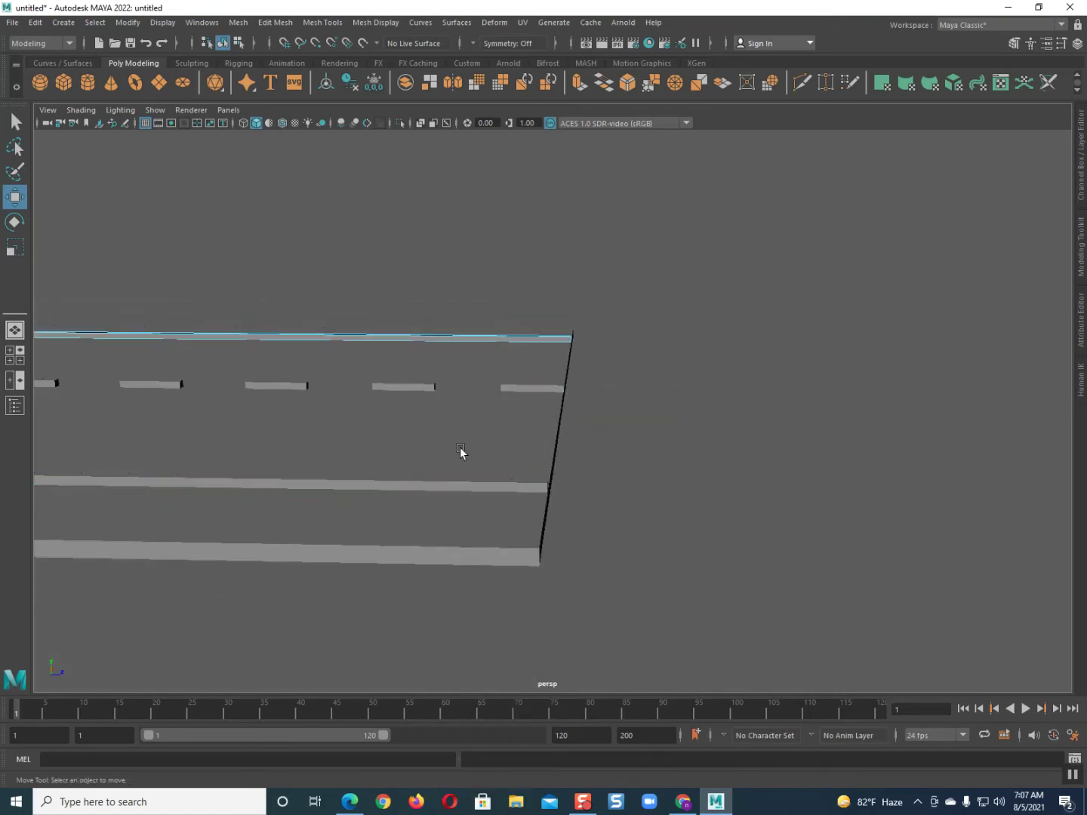
click(495, 500)
Select all centre-line dashes, leaving out the slab and side bars, and combine them into a single mesh
alt+drag(609, 444, 886, 440)
alt+drag(582, 461, 859, 488)
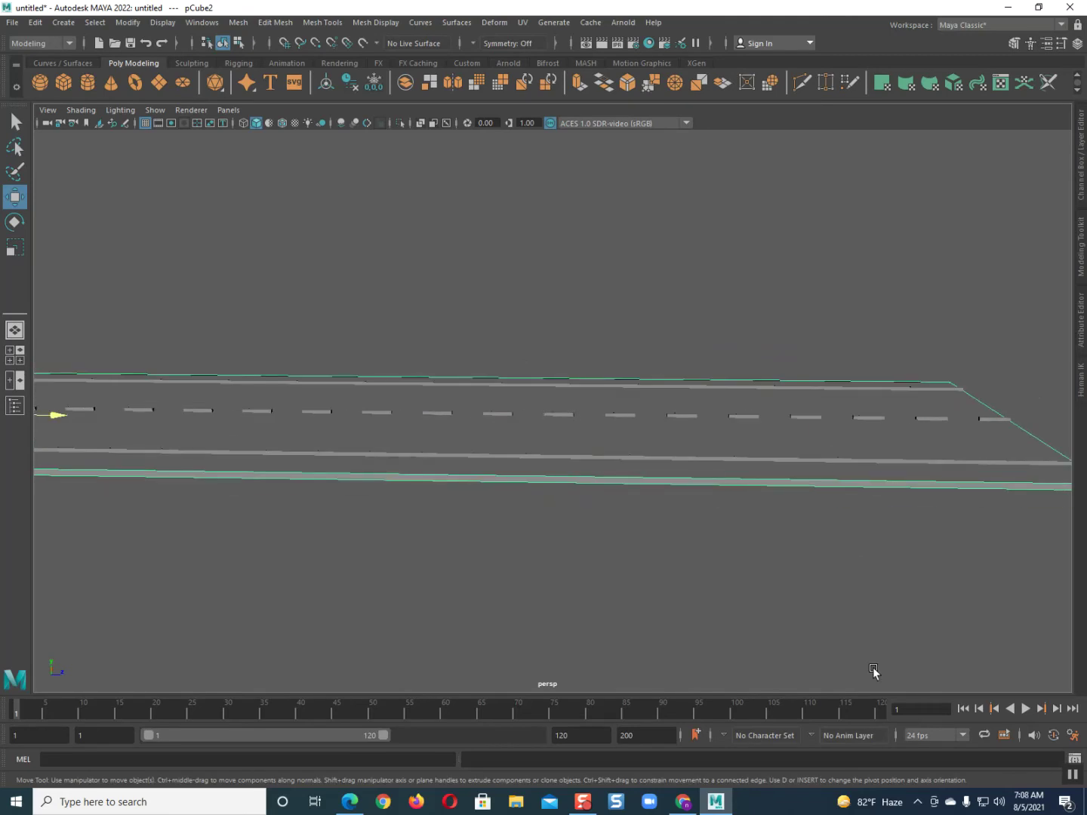
alt+right_drag(739, 642, 694, 628)
alt+right_drag(388, 477, 684, 534)
alt+middle_drag(690, 536, 778, 539)
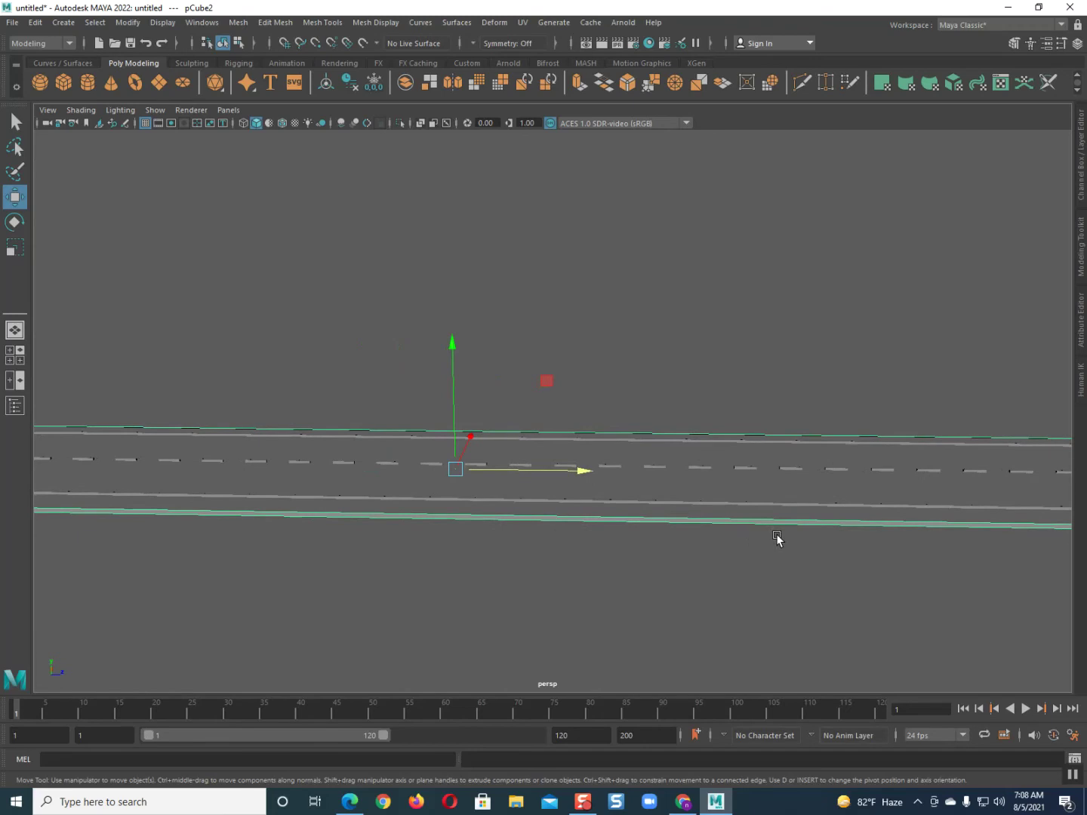
alt+drag(371, 529, 357, 563)
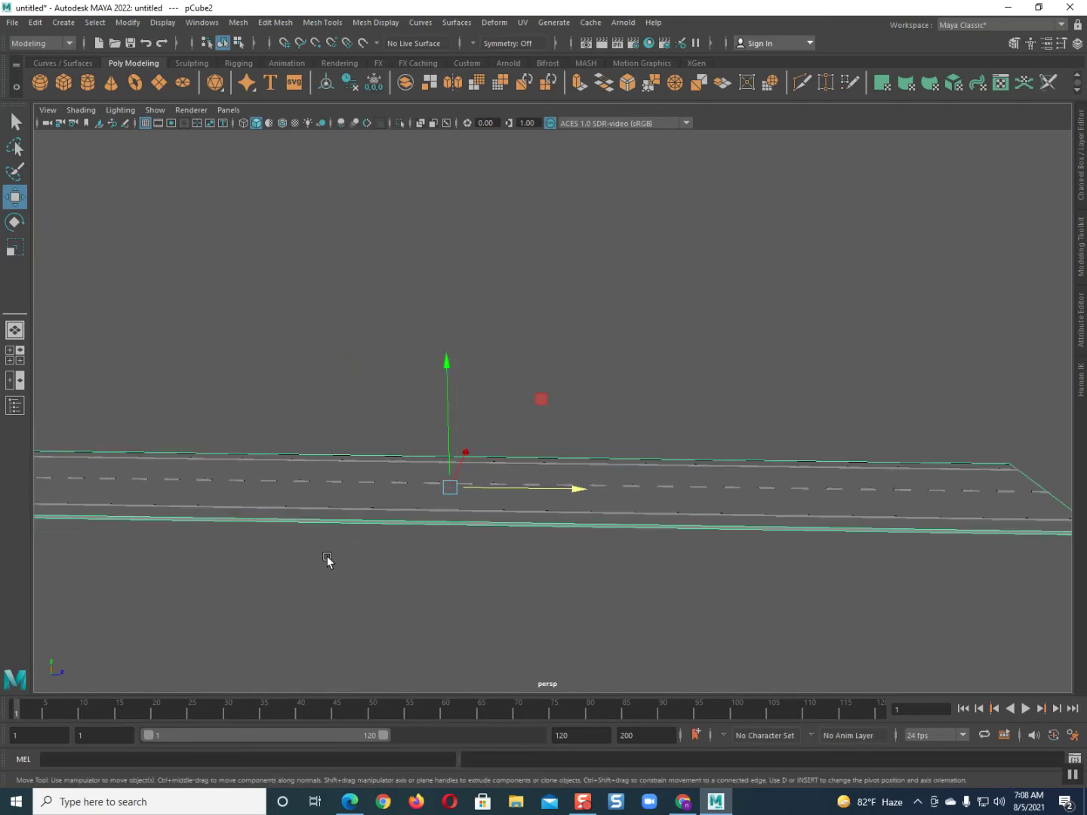
scroll(312, 558, down, 3)
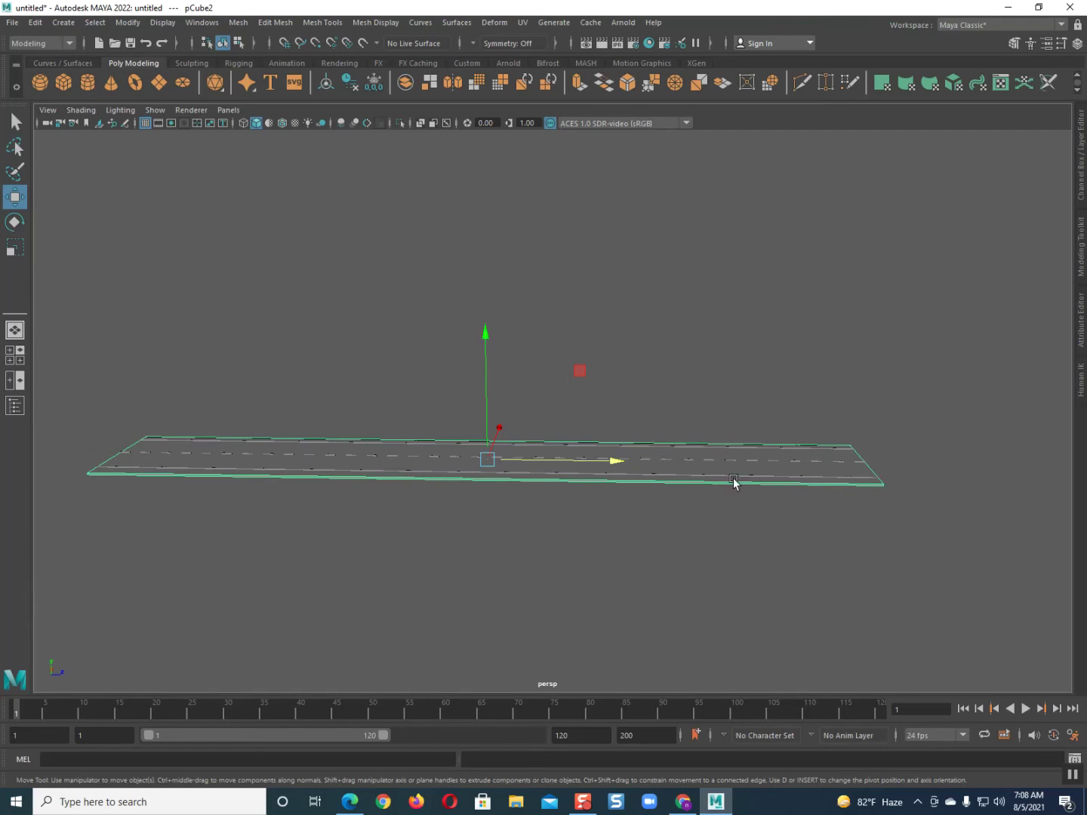
alt+drag(688, 478, 698, 486)
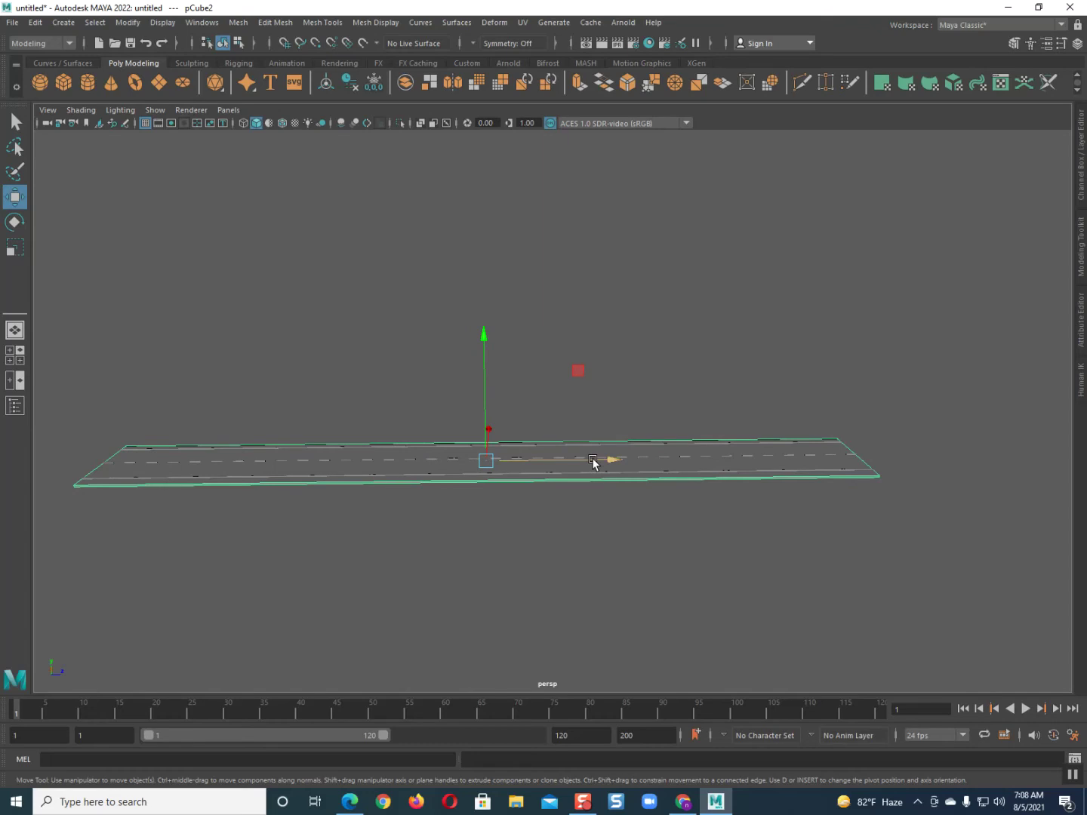
drag(86, 361, 880, 557)
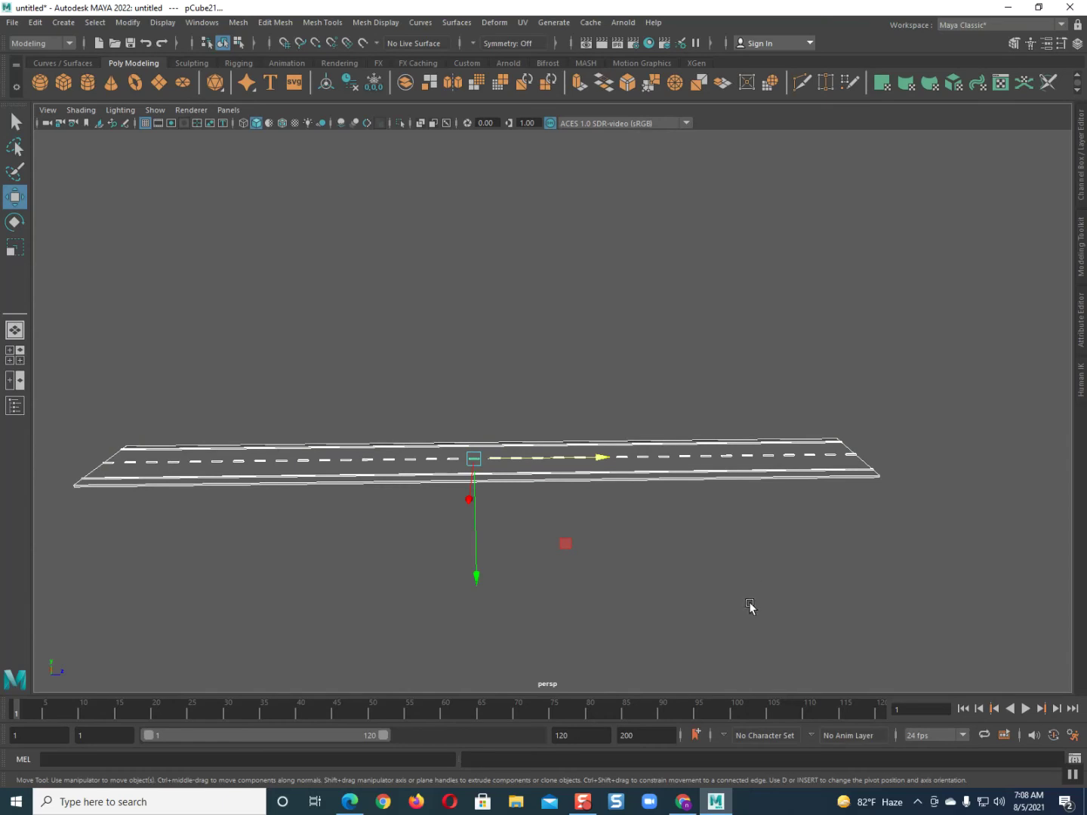
scroll(699, 589, up, 3)
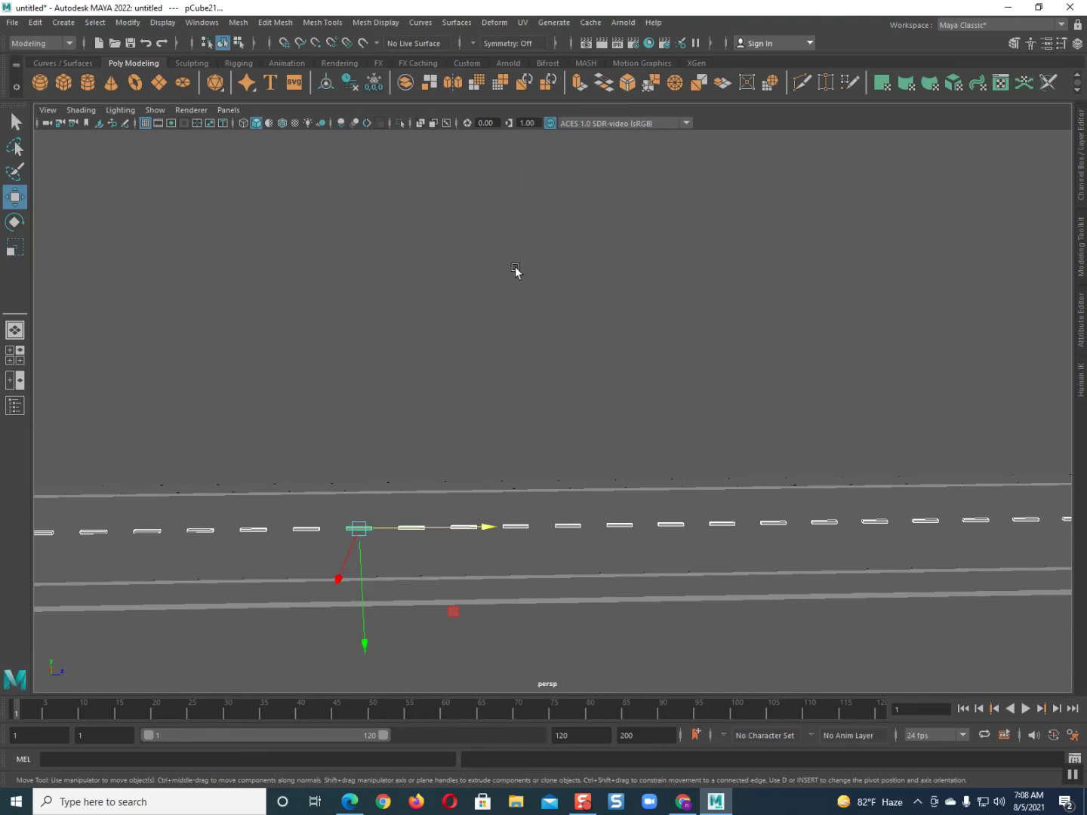
click(237, 23)
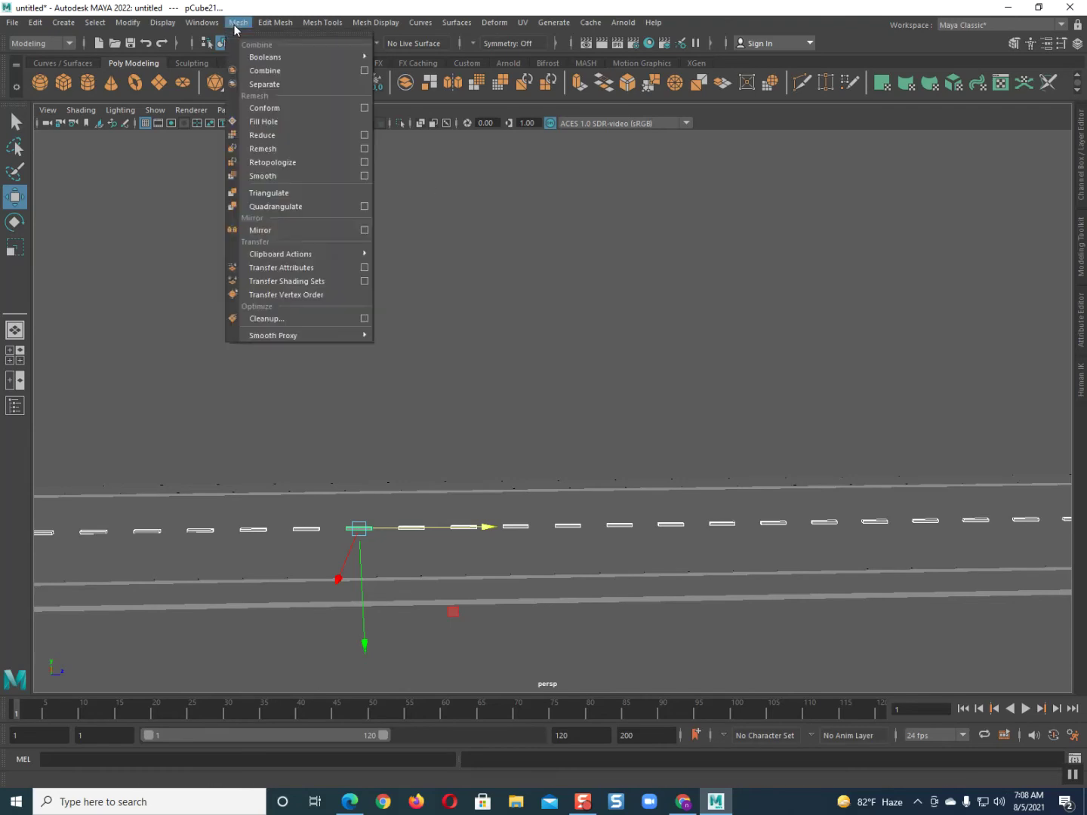
click(265, 70)
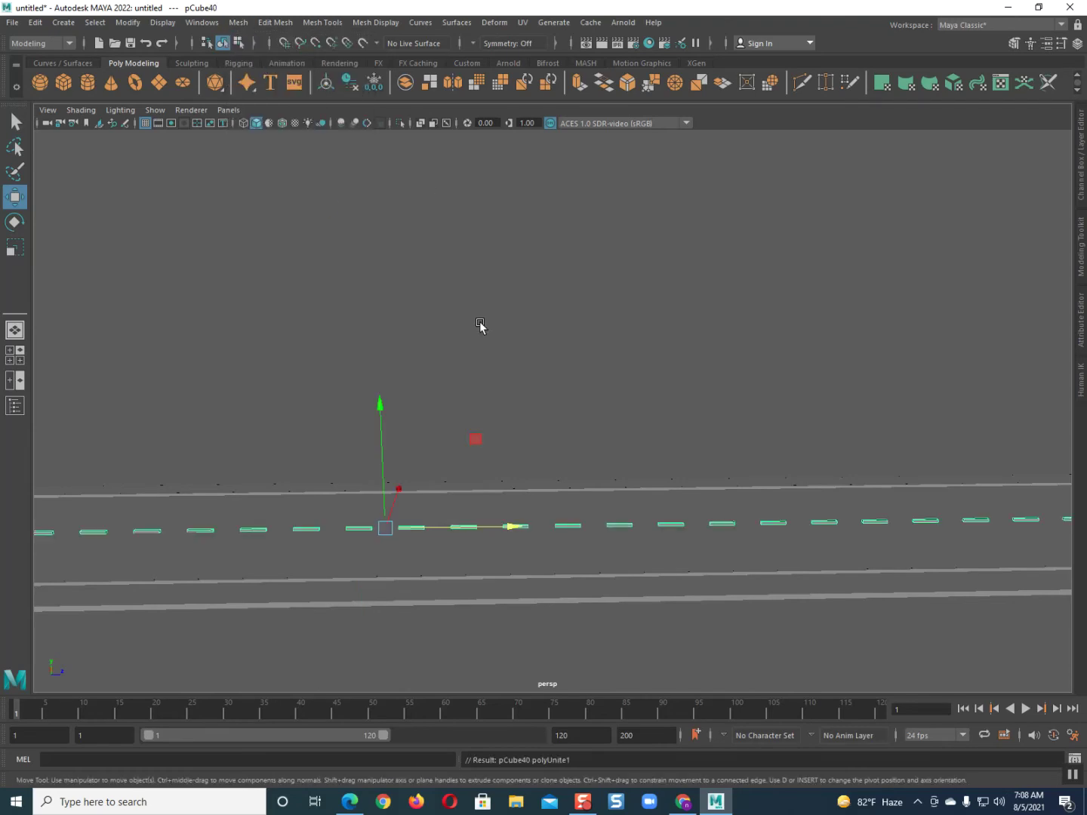
Select the farther side bar and the combined dashes in turn to check the combined mesh, examining the dashes up close
click(626, 529)
click(610, 490)
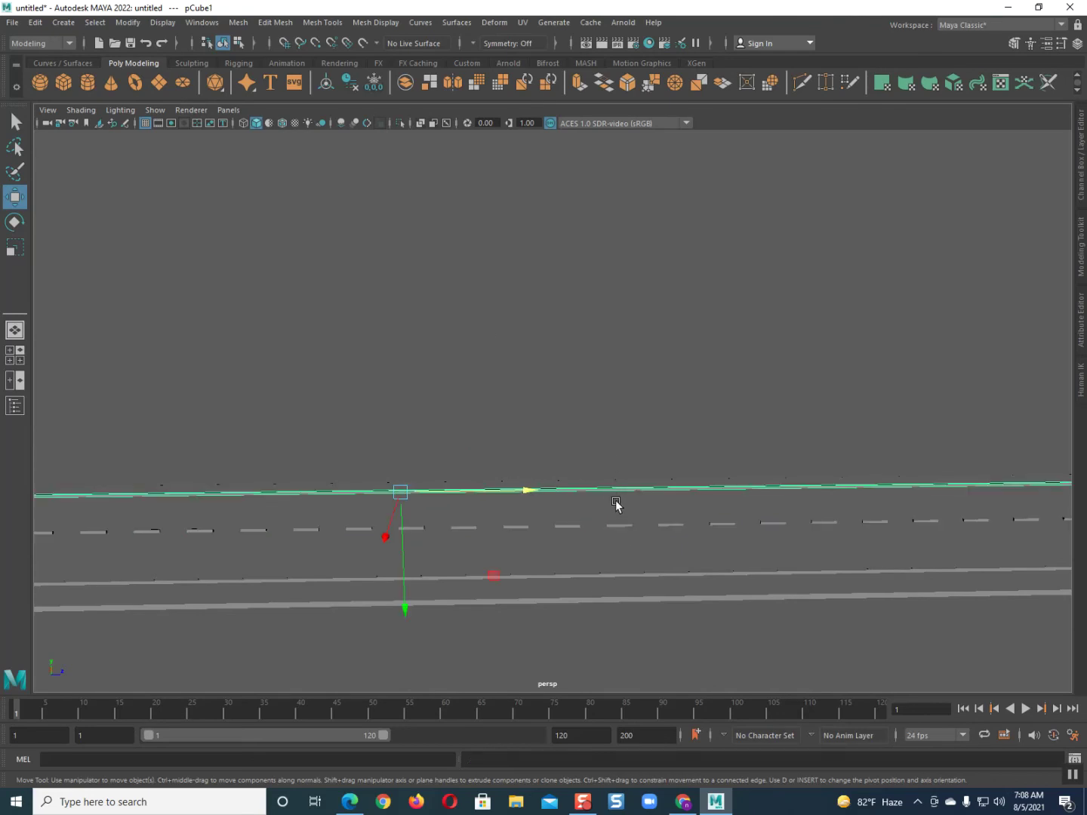
click(622, 528)
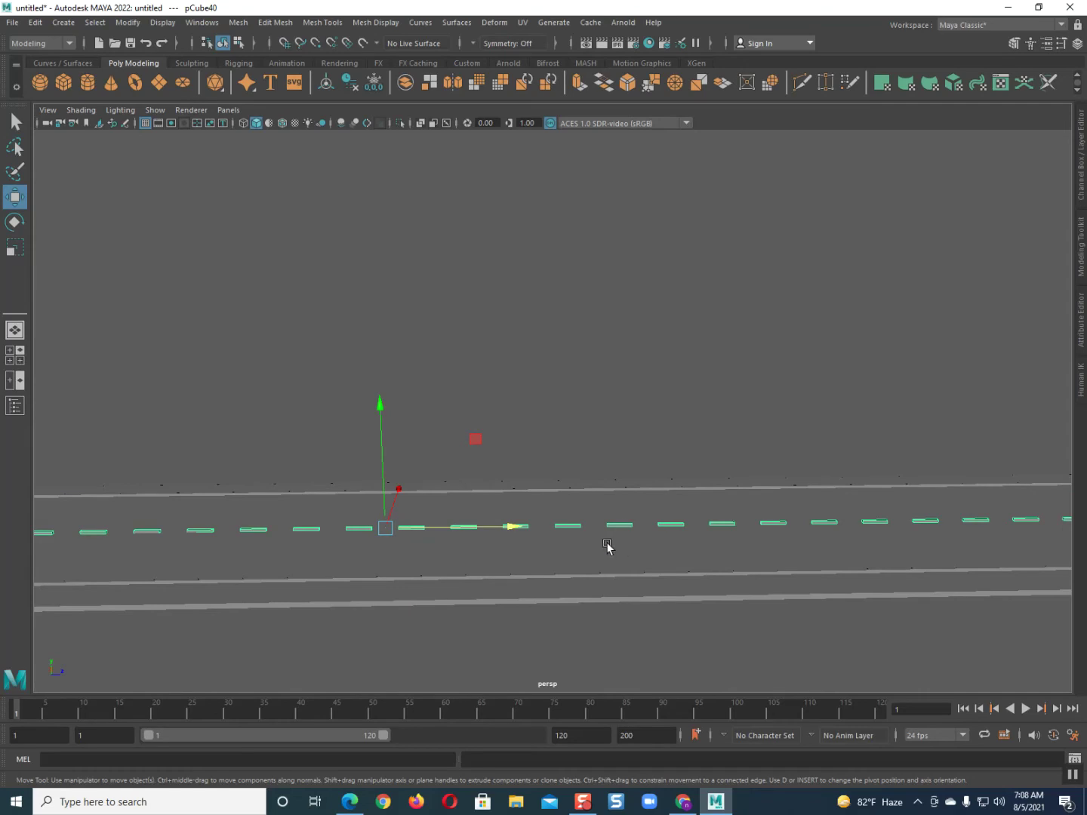
alt+drag(525, 553, 512, 575)
scroll(514, 539, up, 4)
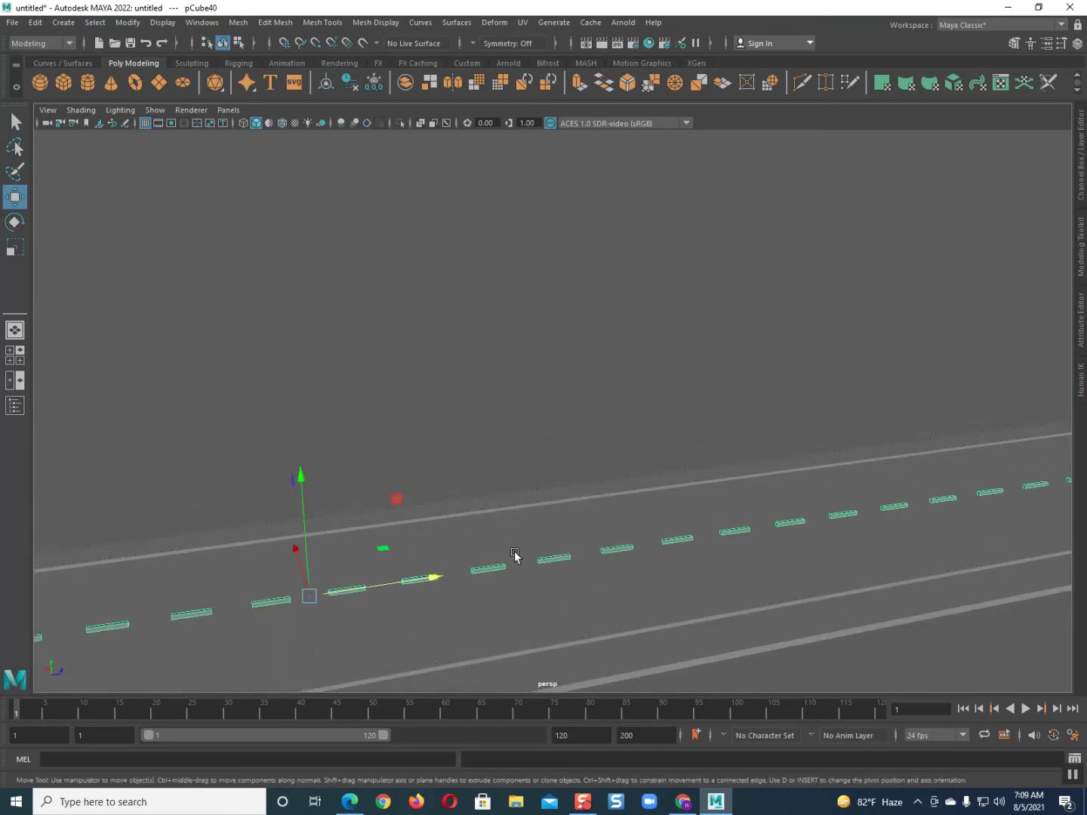
alt+middle_drag(519, 548, 499, 511)
scroll(499, 521, up, 5)
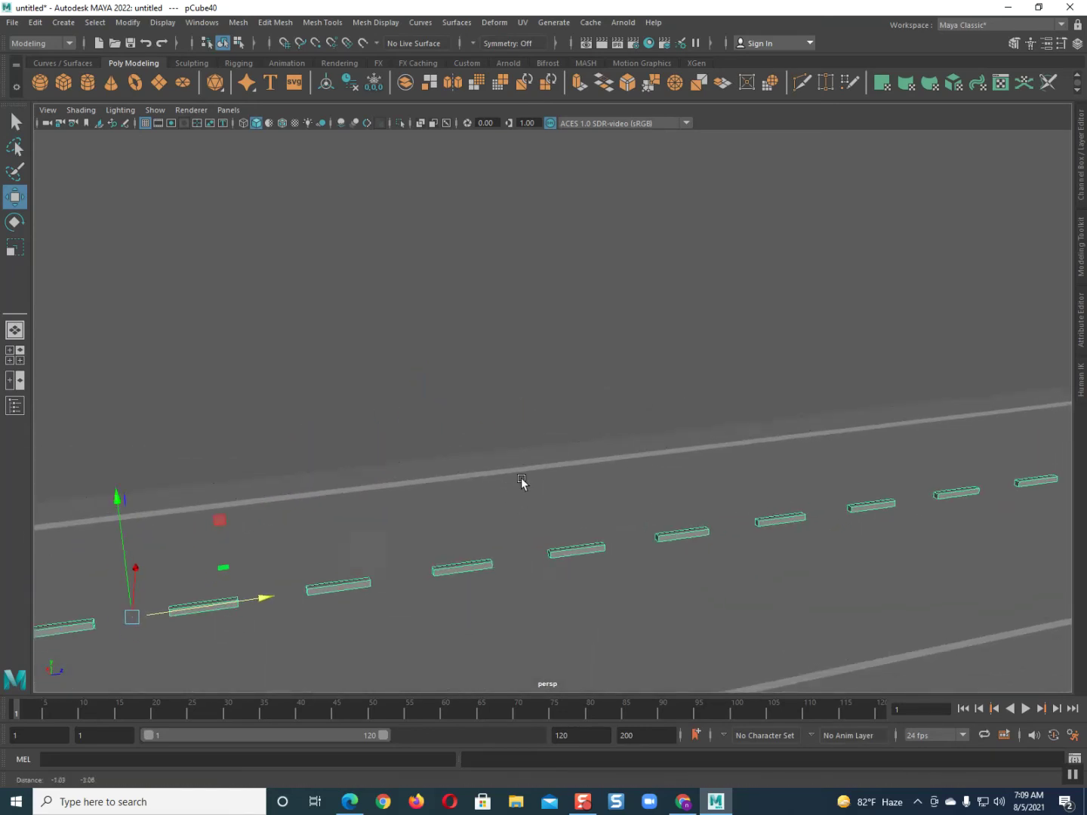
alt+middle_drag(494, 541, 716, 352)
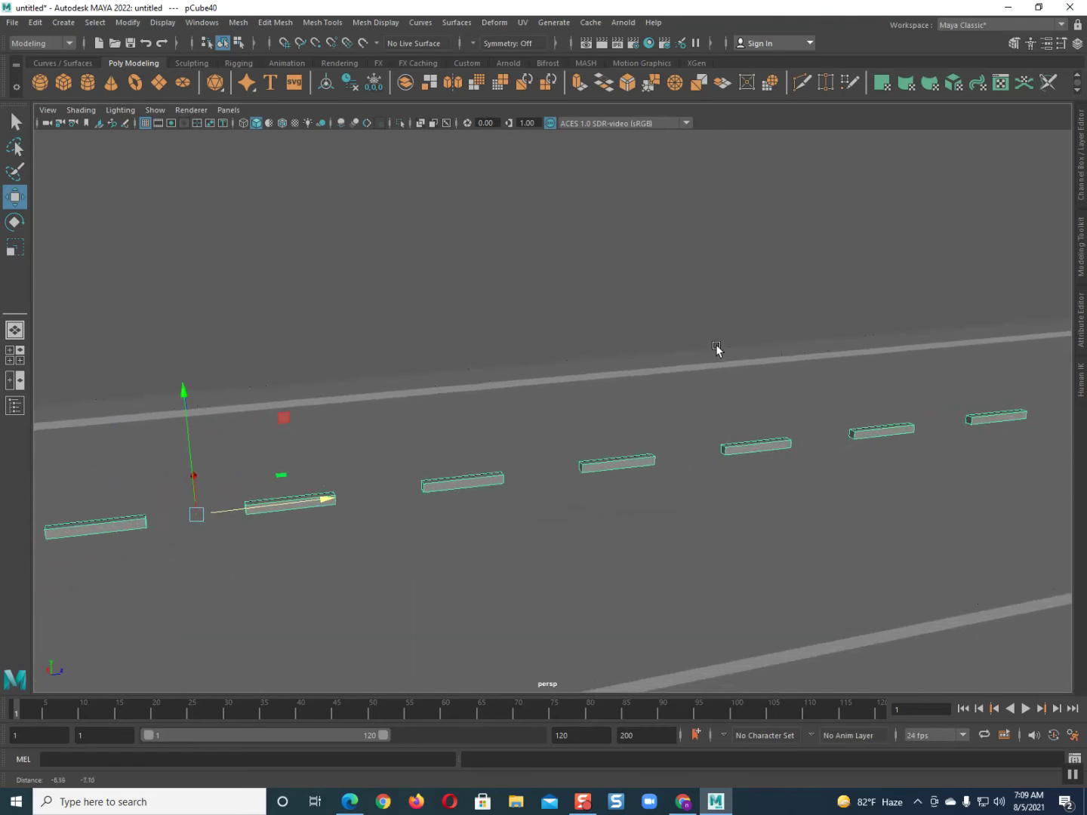
Lower the combined centre-line dashes along Y until their tops sit almost flush with the slab's surface
alt+middle_drag(566, 442, 634, 402)
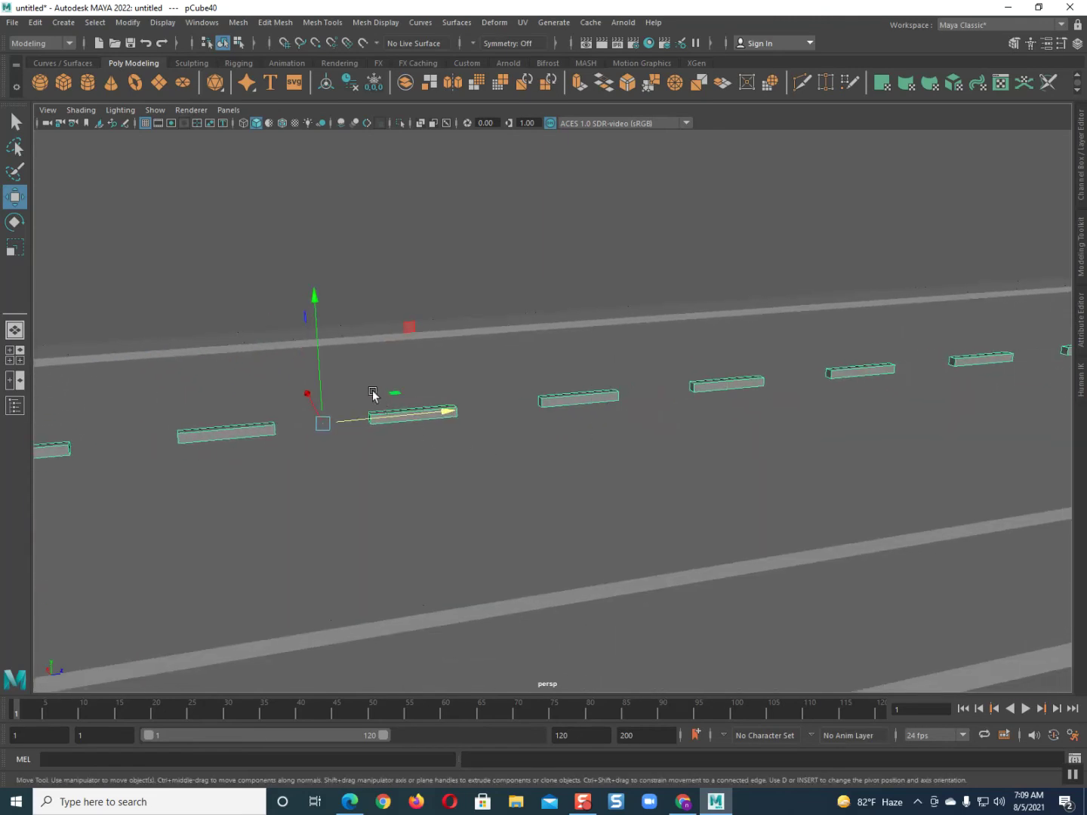
mouse_move(381, 444)
alt+mouse_down()
mouse_move(446, 472)
mouse_move(534, 468)
mouse_move(537, 446)
mouse_move(393, 478)
mouse_move(383, 452)
alt+mouse_up()
drag(319, 312, 319, 323)
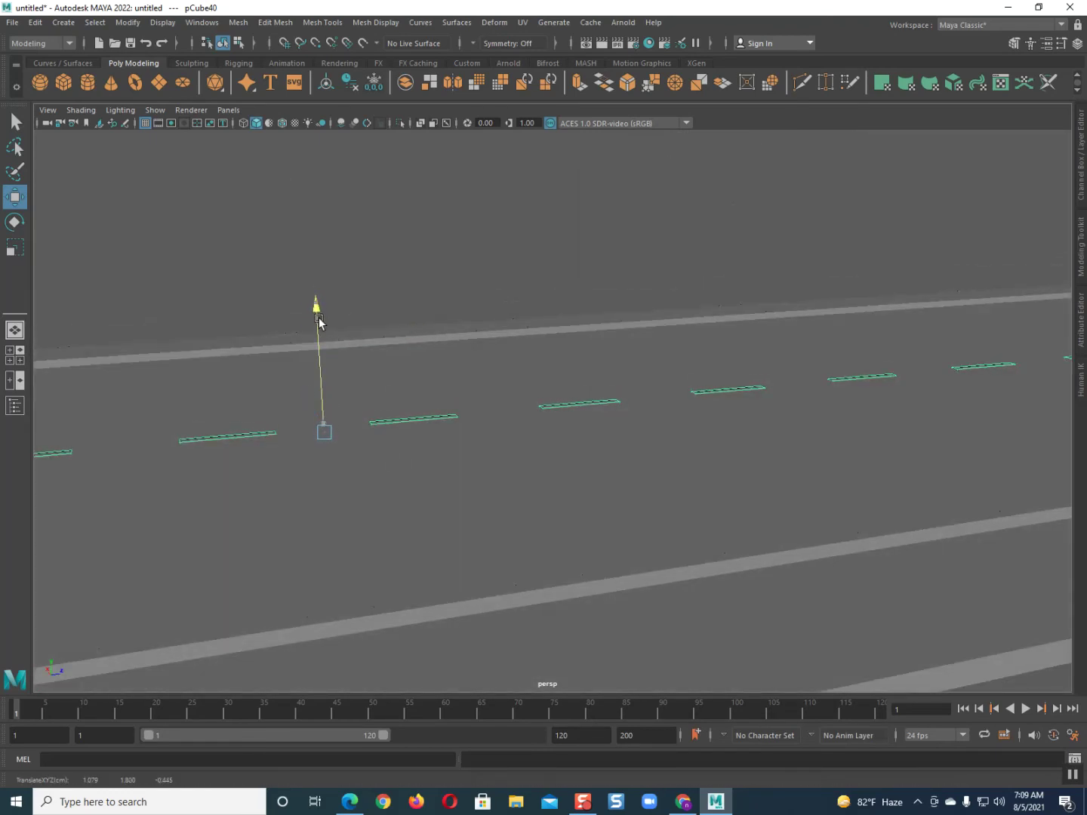
mouse_move(320, 323)
mouse_down()
mouse_move(318, 310)
mouse_move(323, 322)
mouse_up()
alt+drag(456, 502, 589, 486)
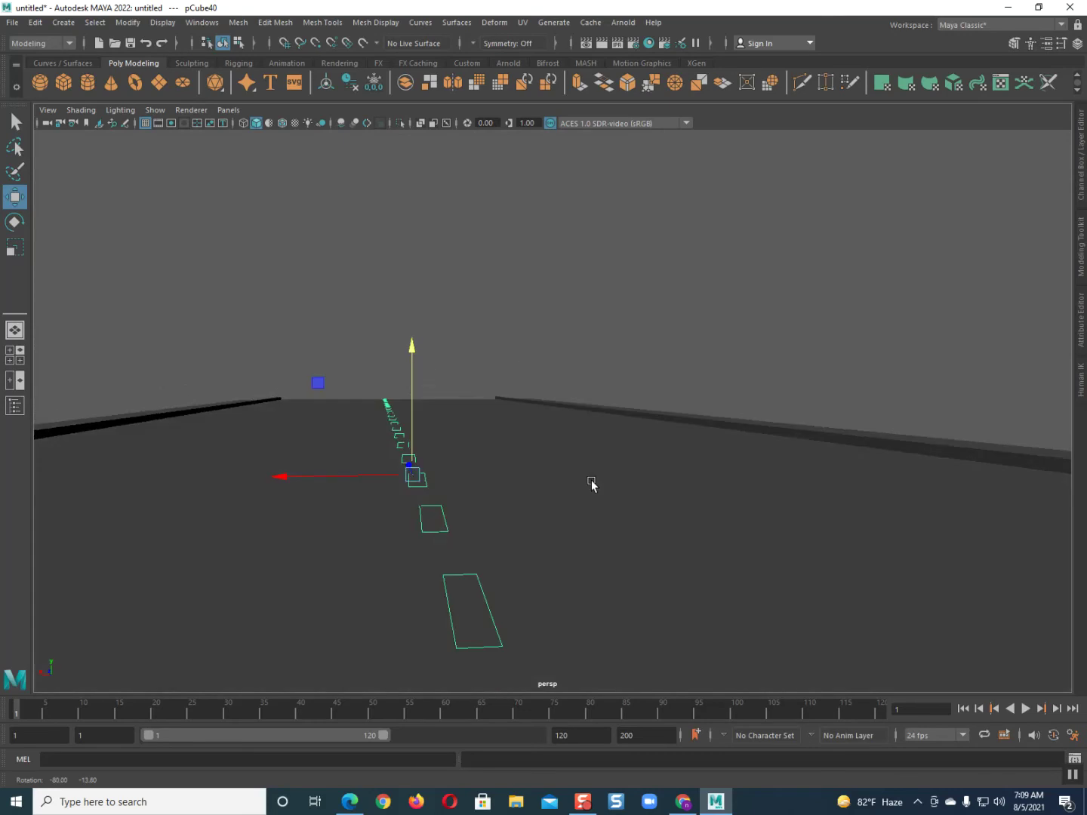
click(704, 366)
alt+drag(513, 552, 411, 558)
scroll(412, 558, down, 5)
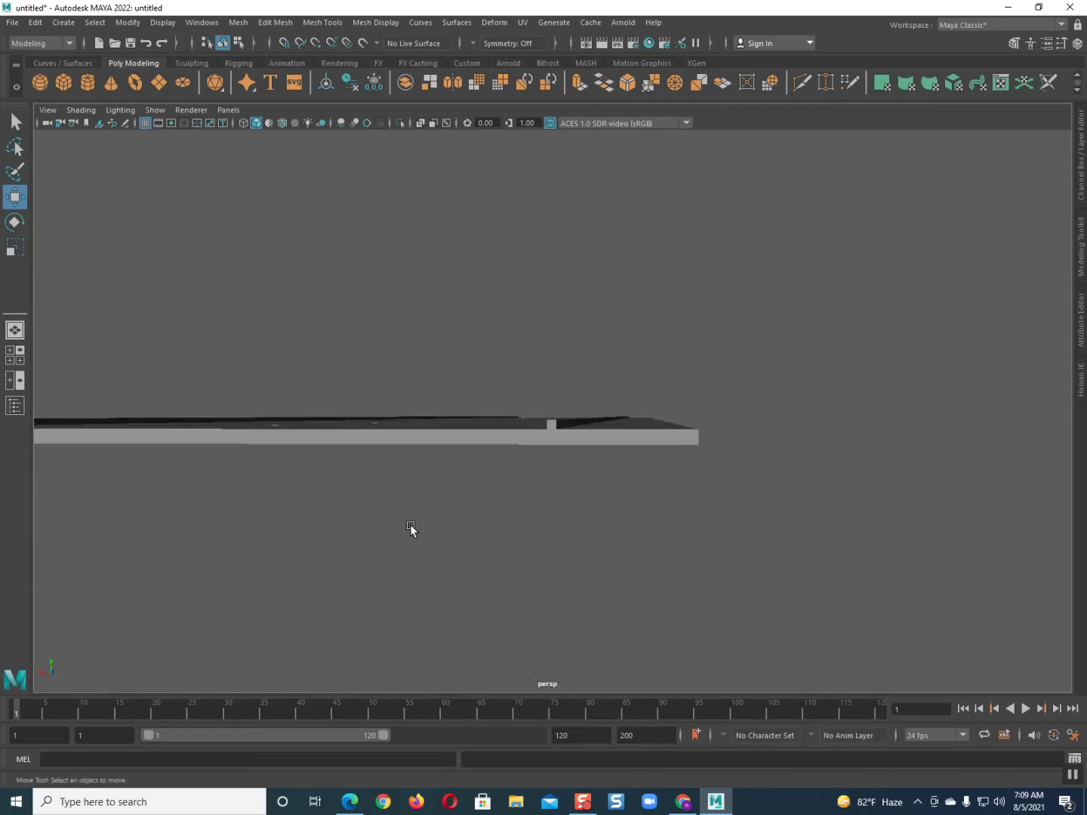
scroll(412, 528, up, 5)
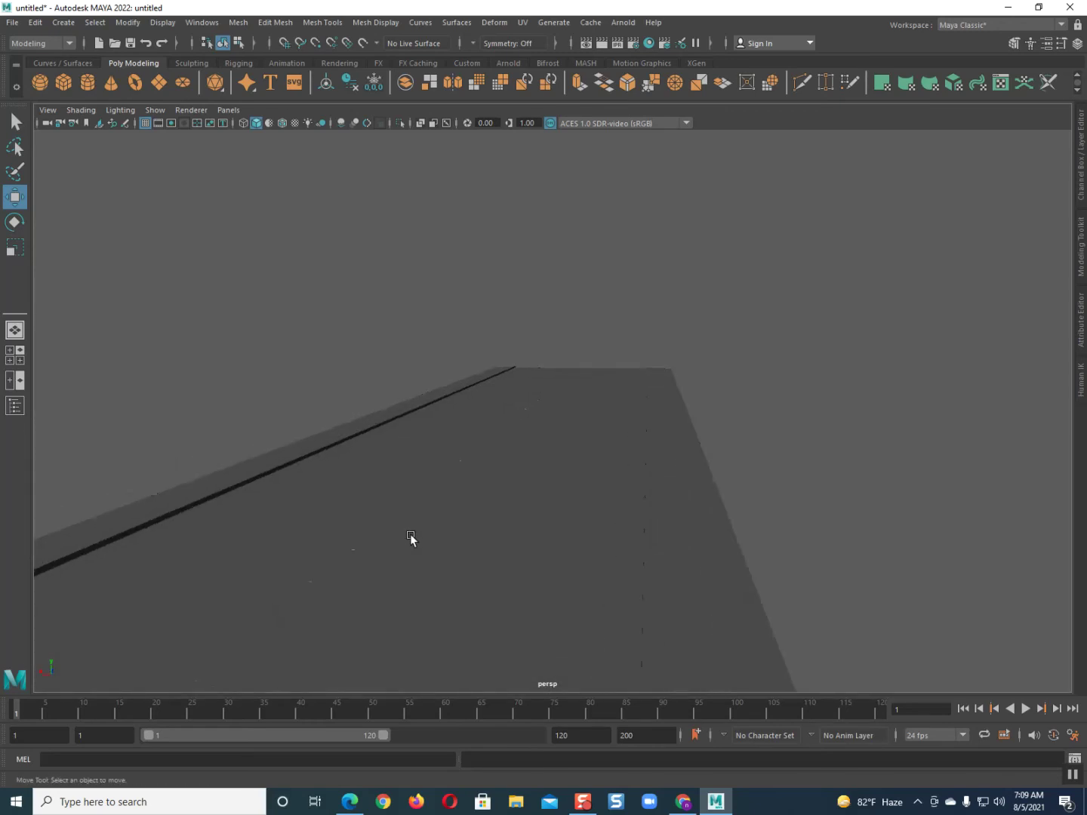
Assign a new Phong material to the combined dashes and set its color to white
click(363, 542)
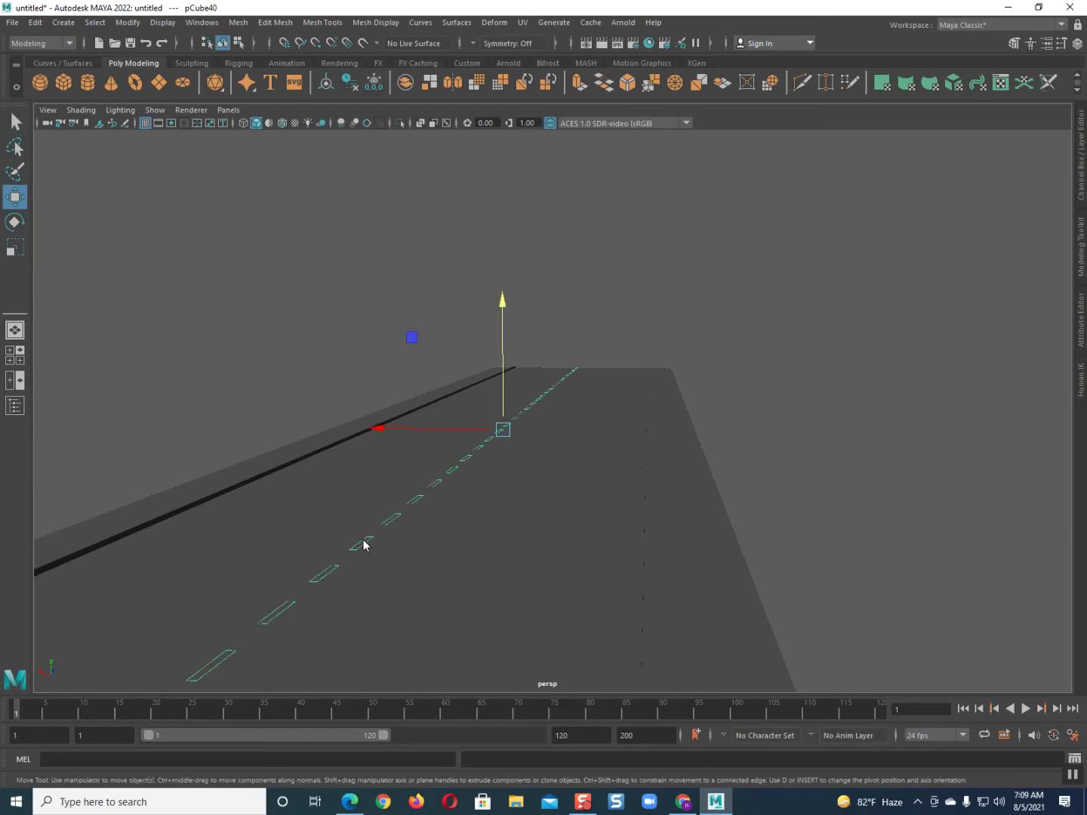
right_click(363, 543)
click(349, 775)
click(473, 394)
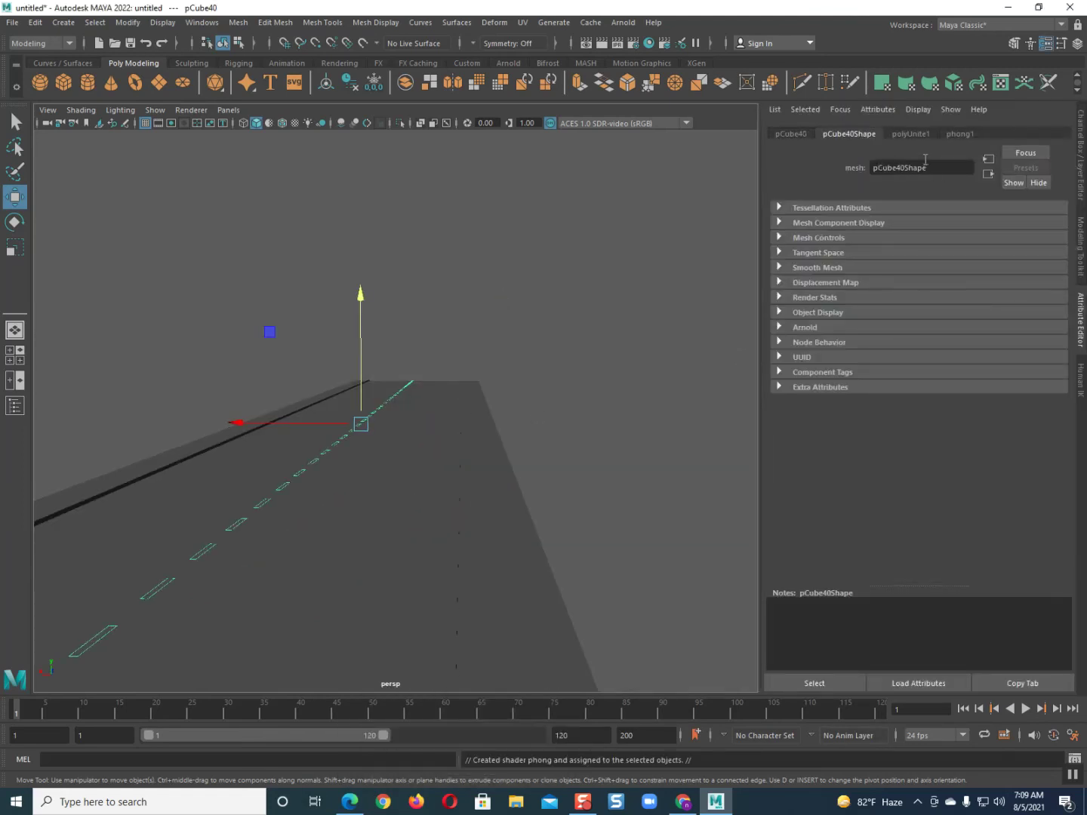
click(959, 134)
click(897, 287)
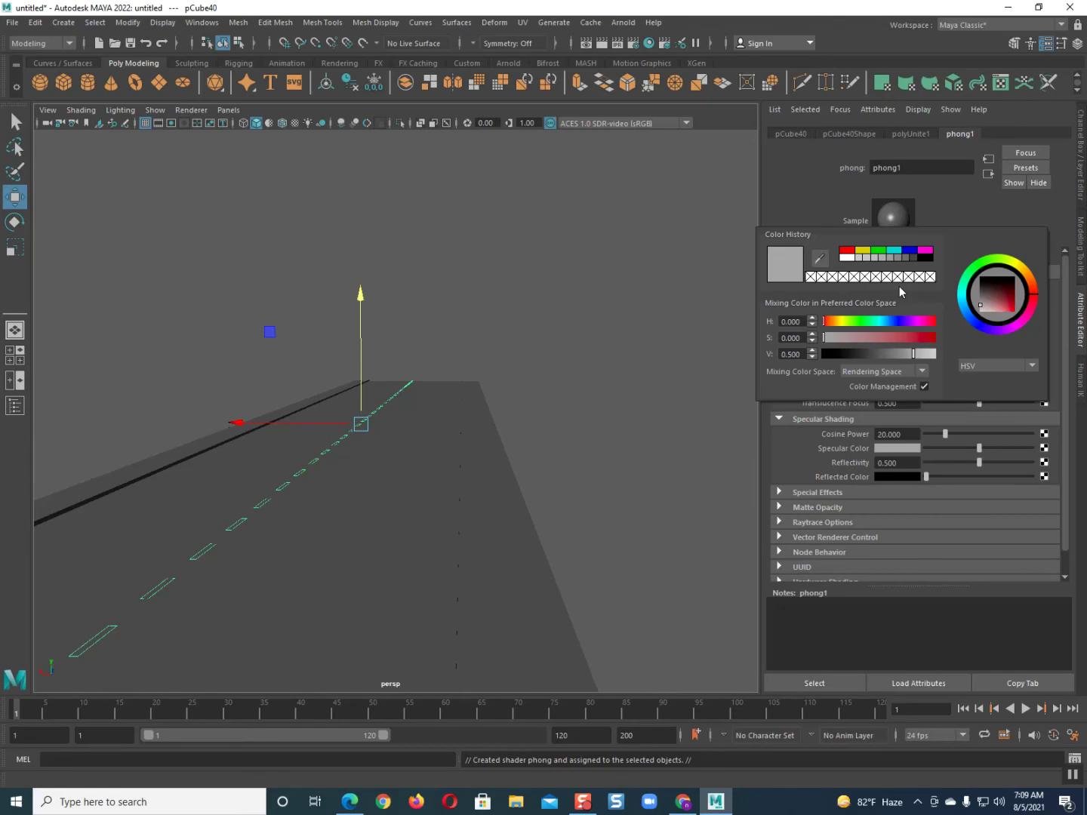
click(852, 259)
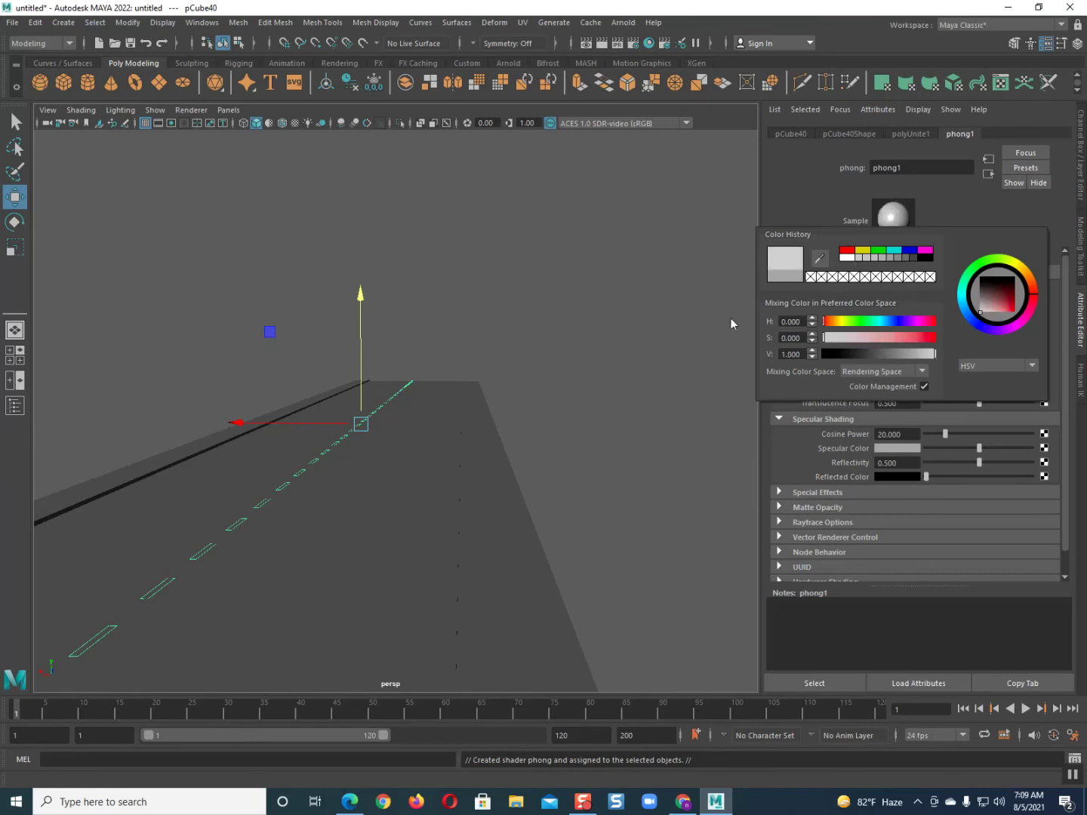
click(525, 379)
Select the road slab and assign a new Phong E material to it
alt+drag(449, 435, 471, 417)
key(f)
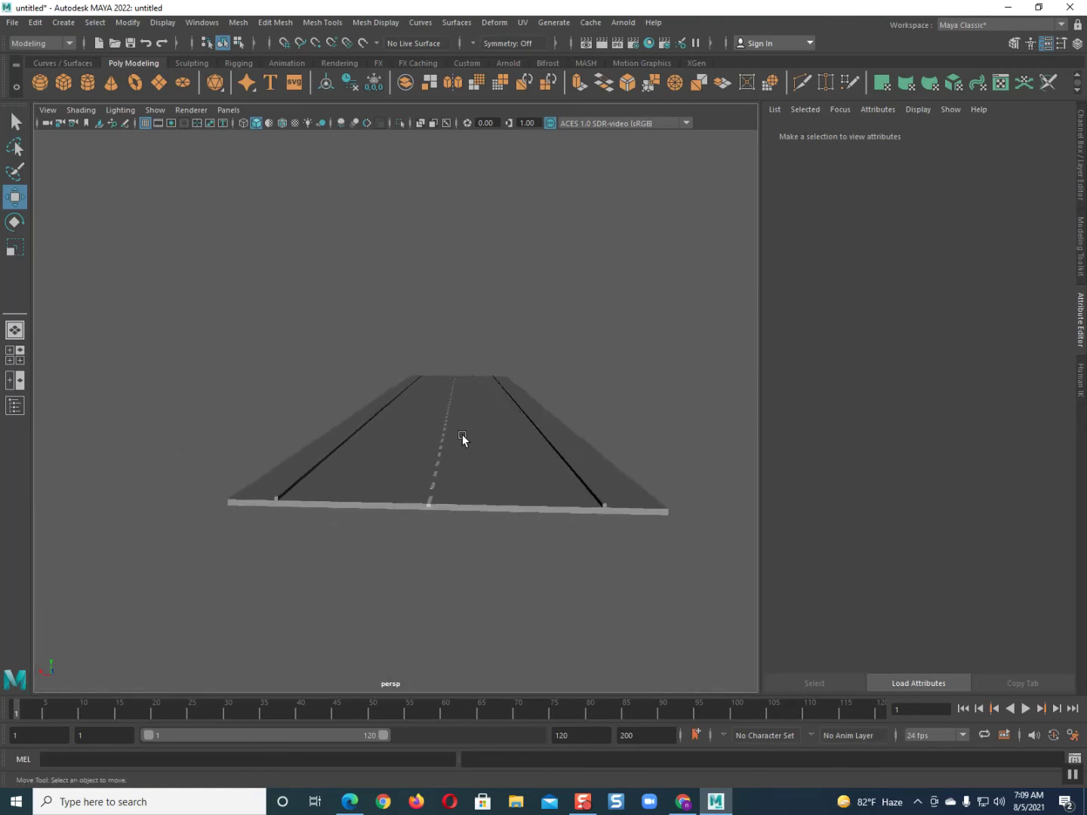
key([)
key([)
alt+drag(463, 434, 425, 475)
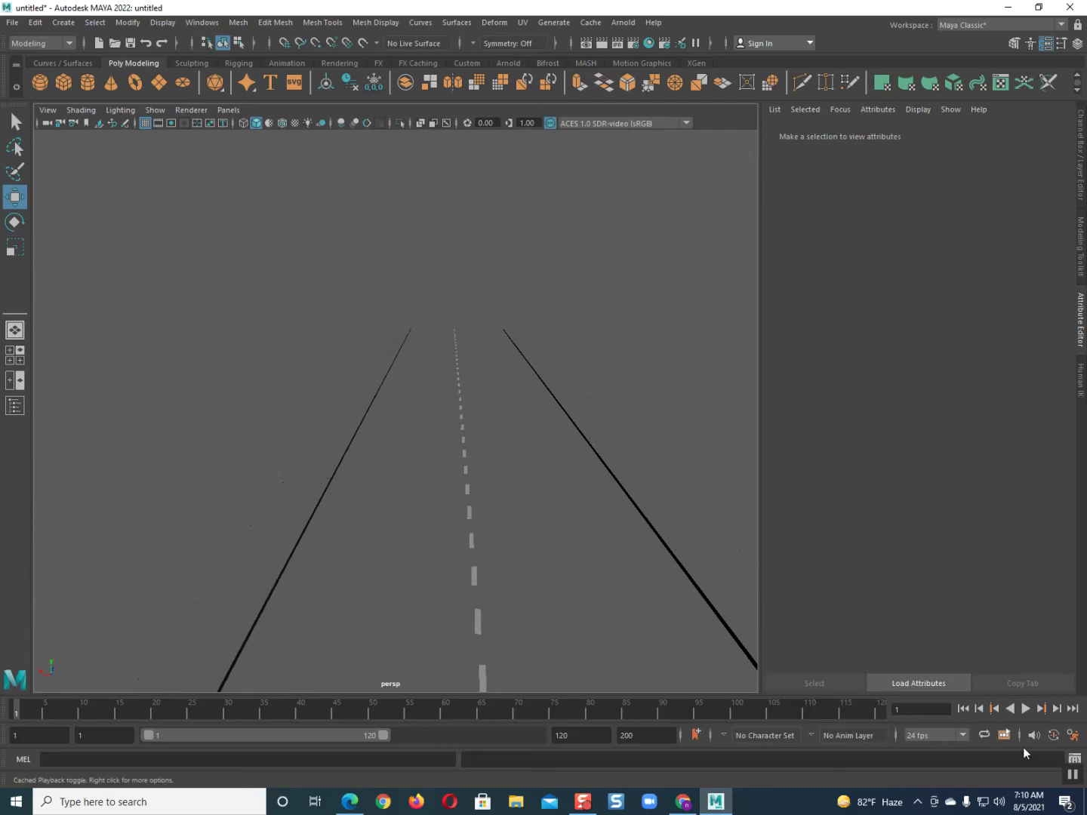
click(482, 619)
key(f)
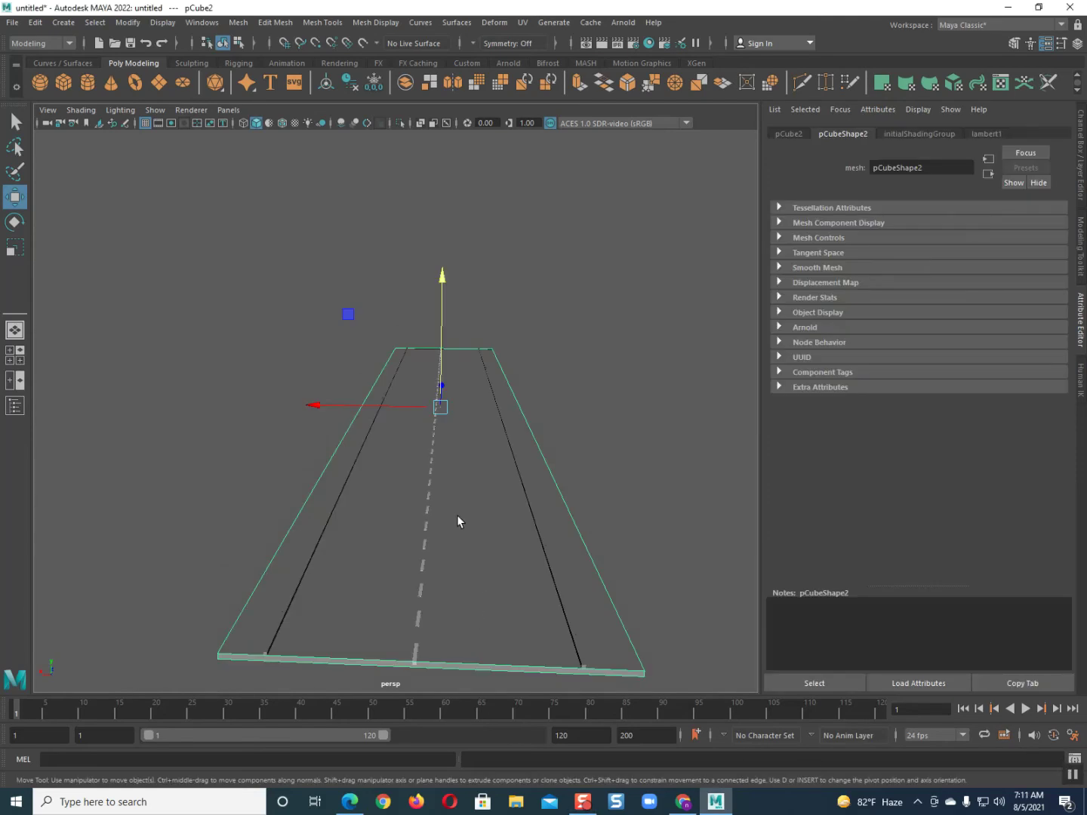
right_click(443, 495)
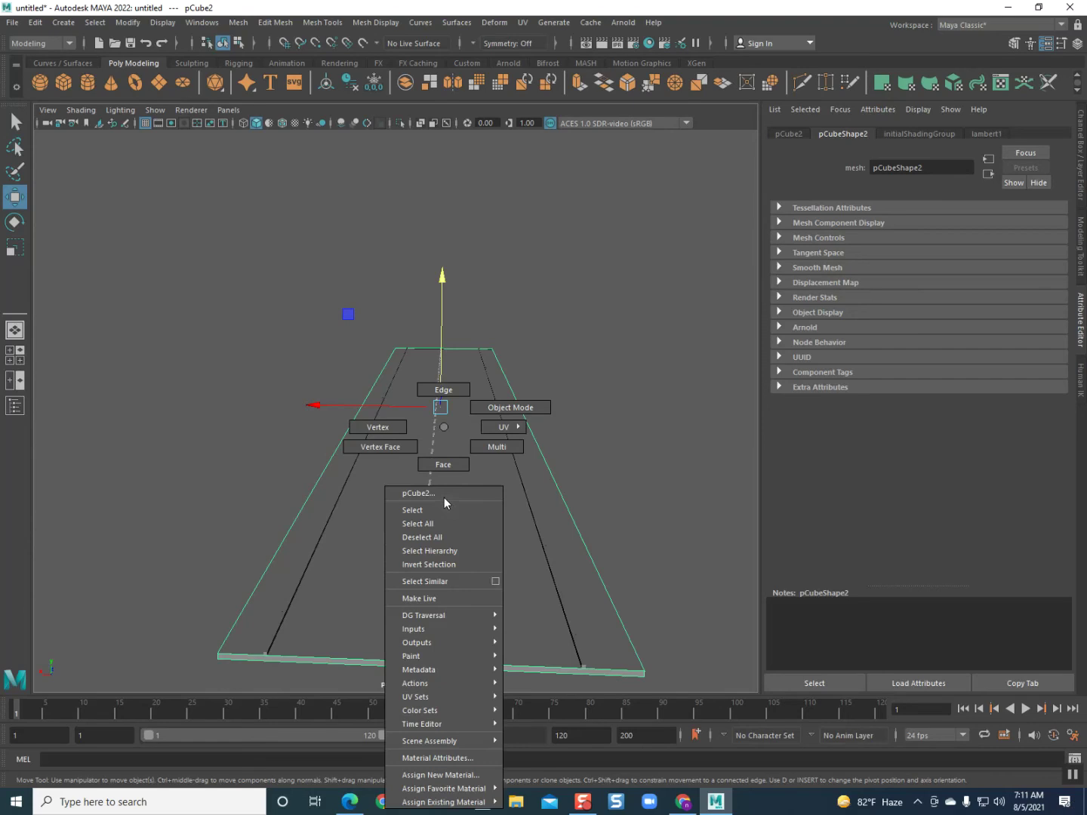
click(453, 775)
click(470, 416)
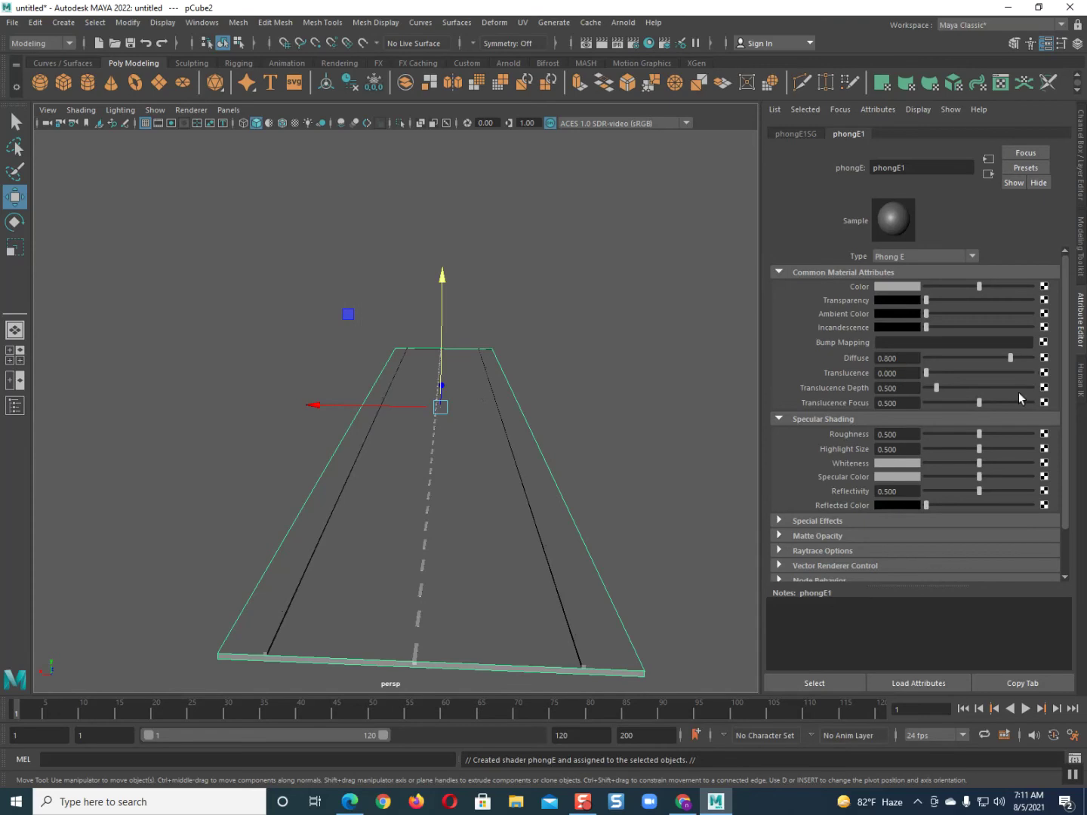
Connect a File texture to the Phong E material's color and load the japanese-asphalt-pavement JPG from the Desktop
click(1044, 287)
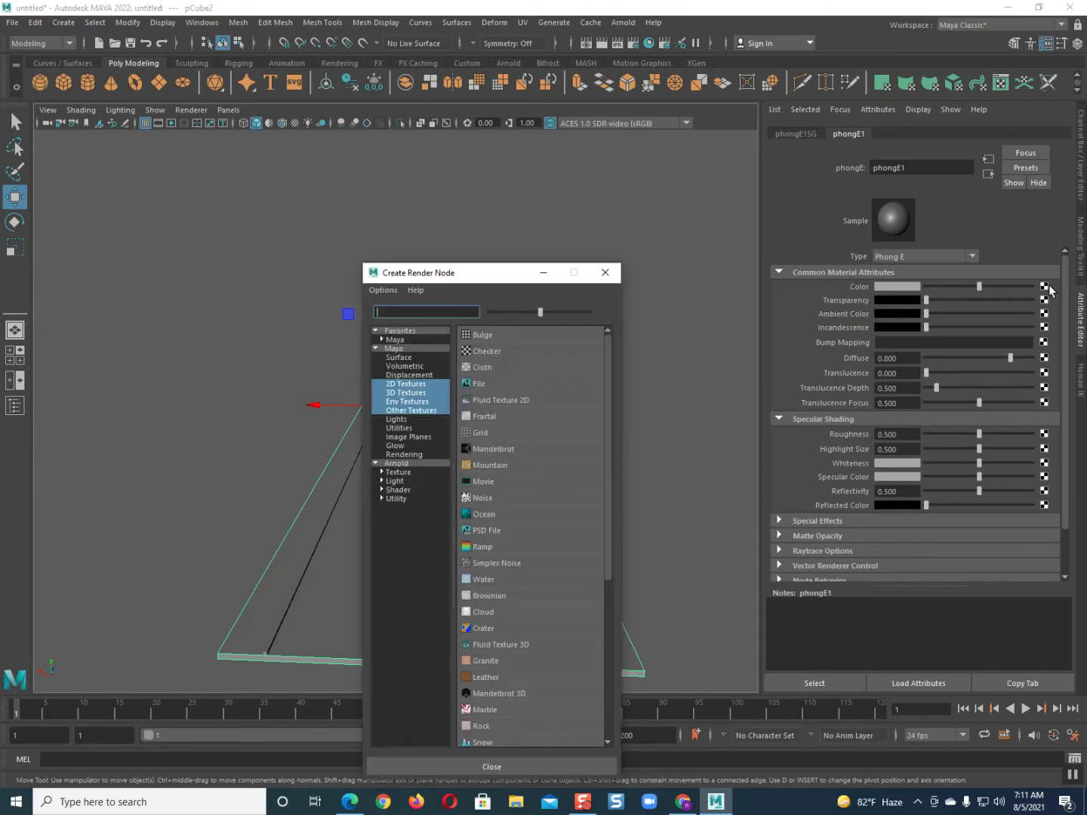
click(477, 383)
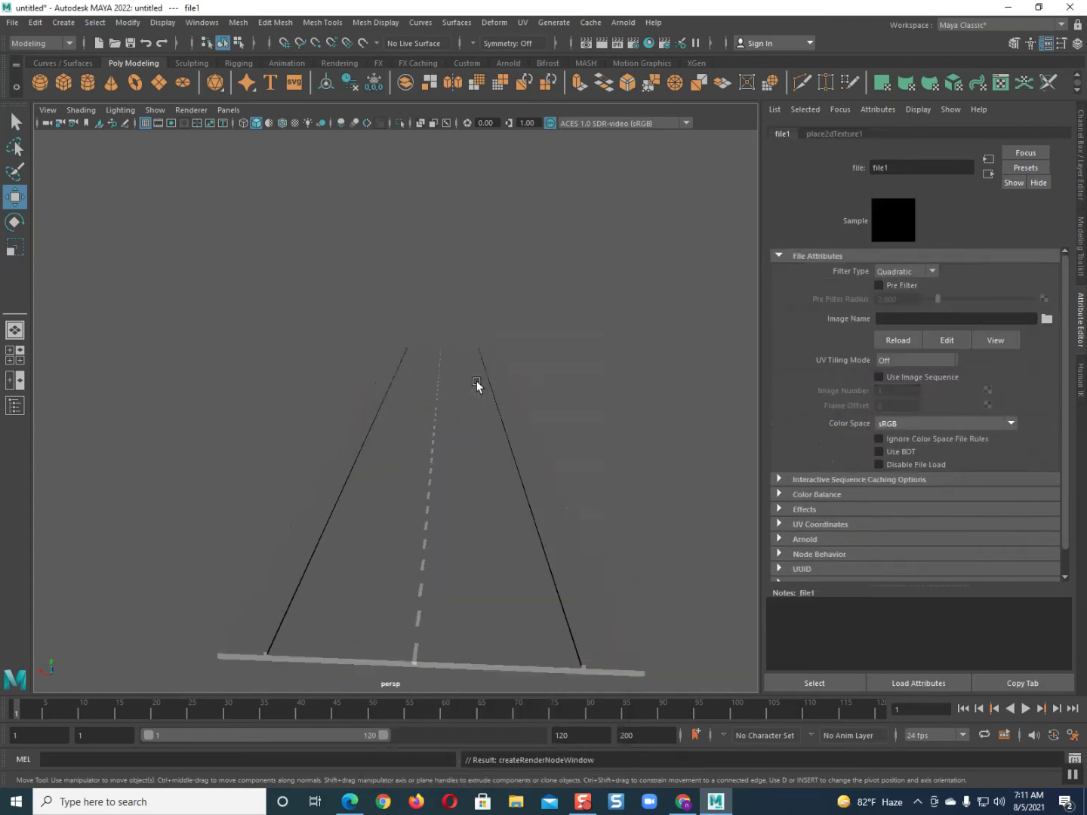
click(1045, 320)
click(416, 271)
click(504, 303)
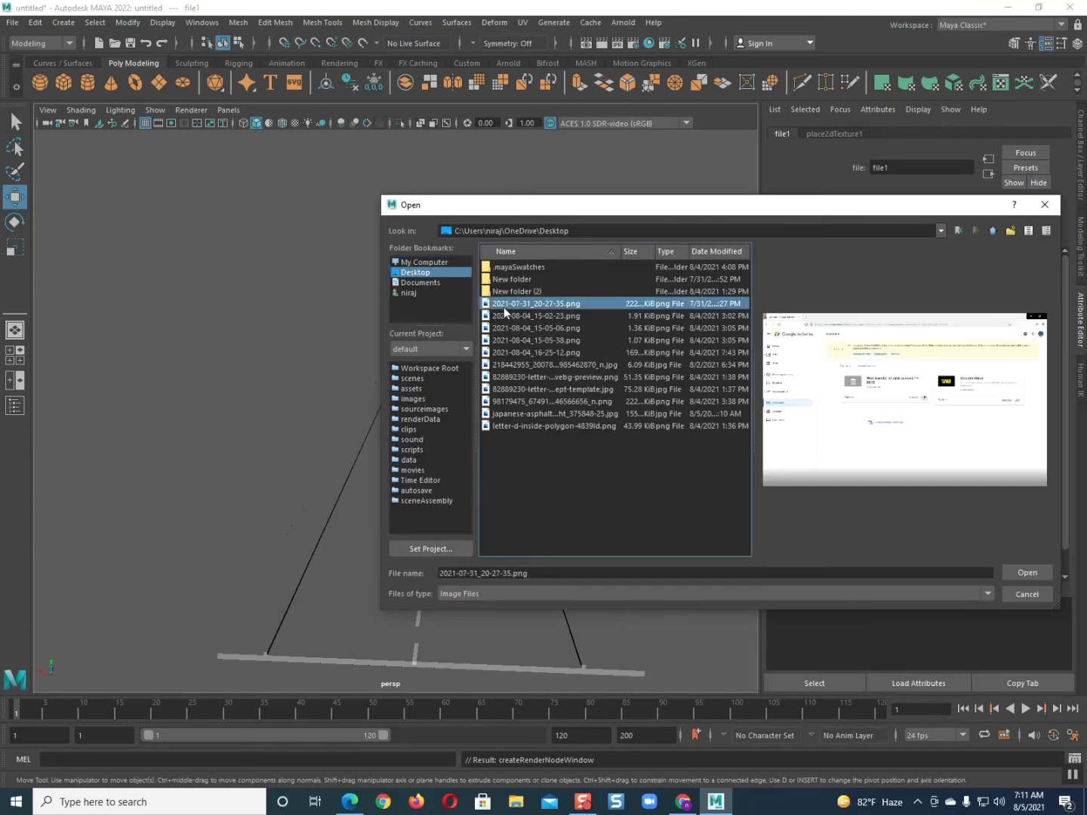
key(Down)
key(Down)
key(Down)
key(Down)
key(Down)
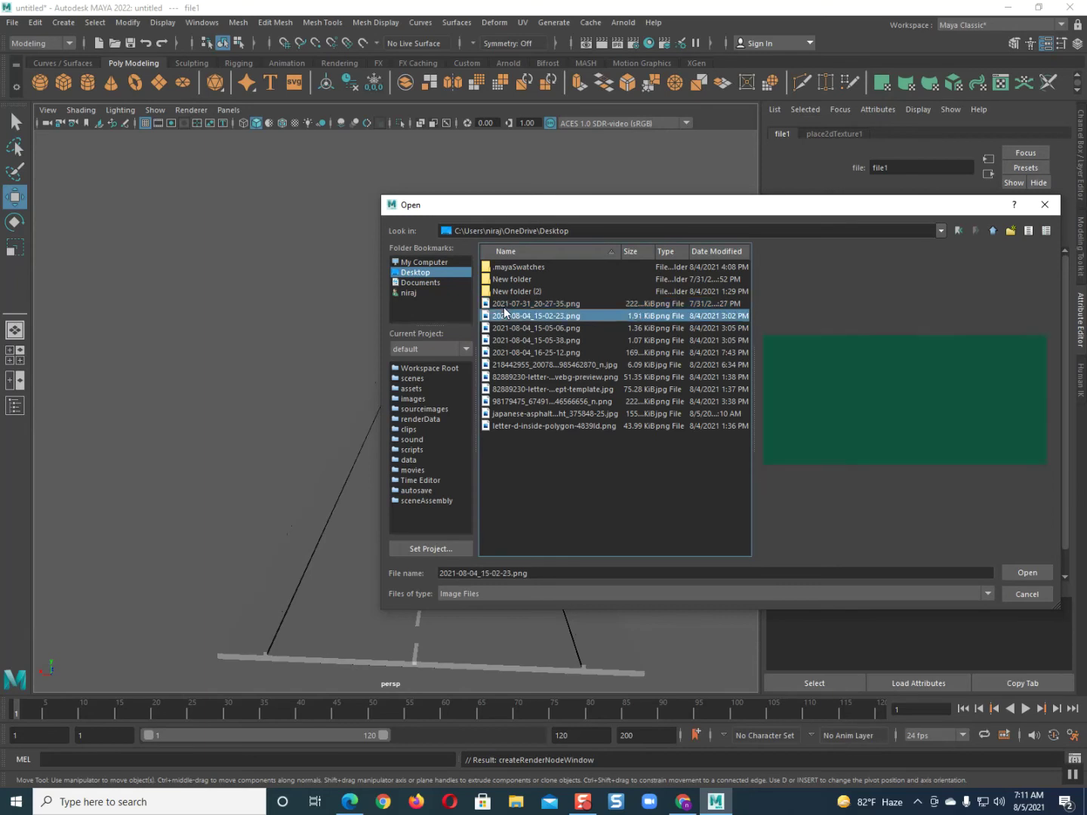
key(Down)
key(Down)
key(Down)
key(Down)
key(Down)
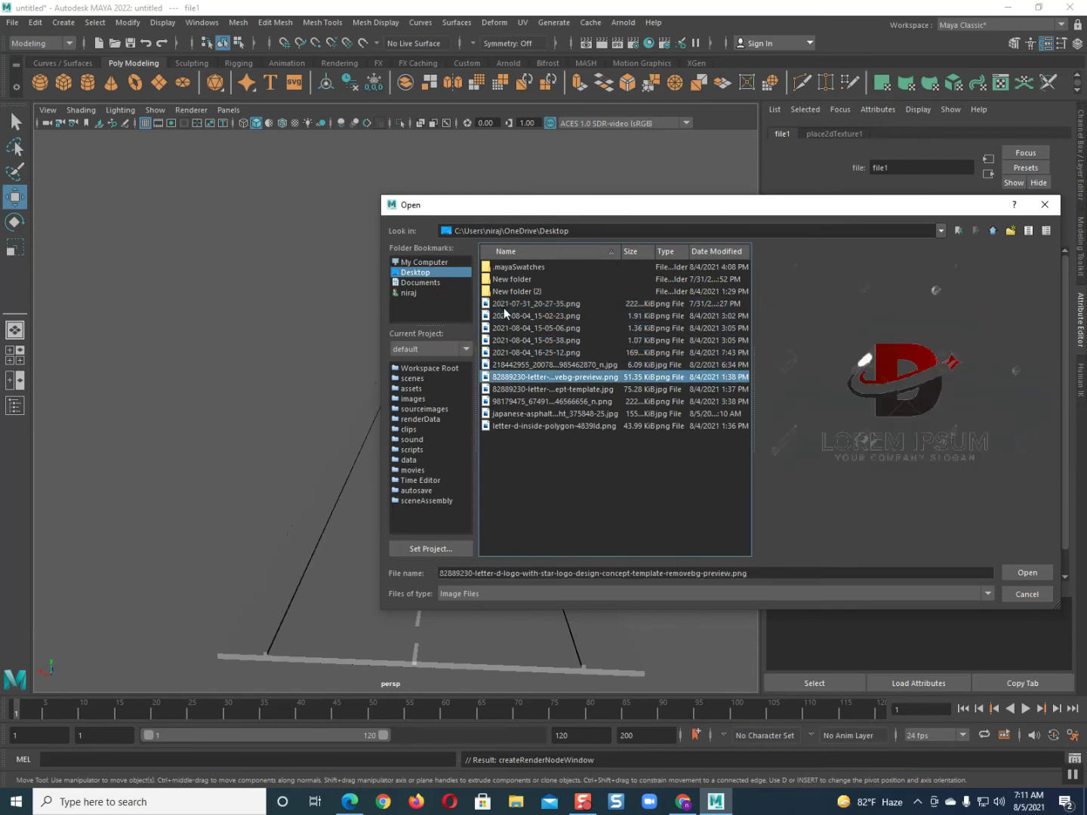
key(Up)
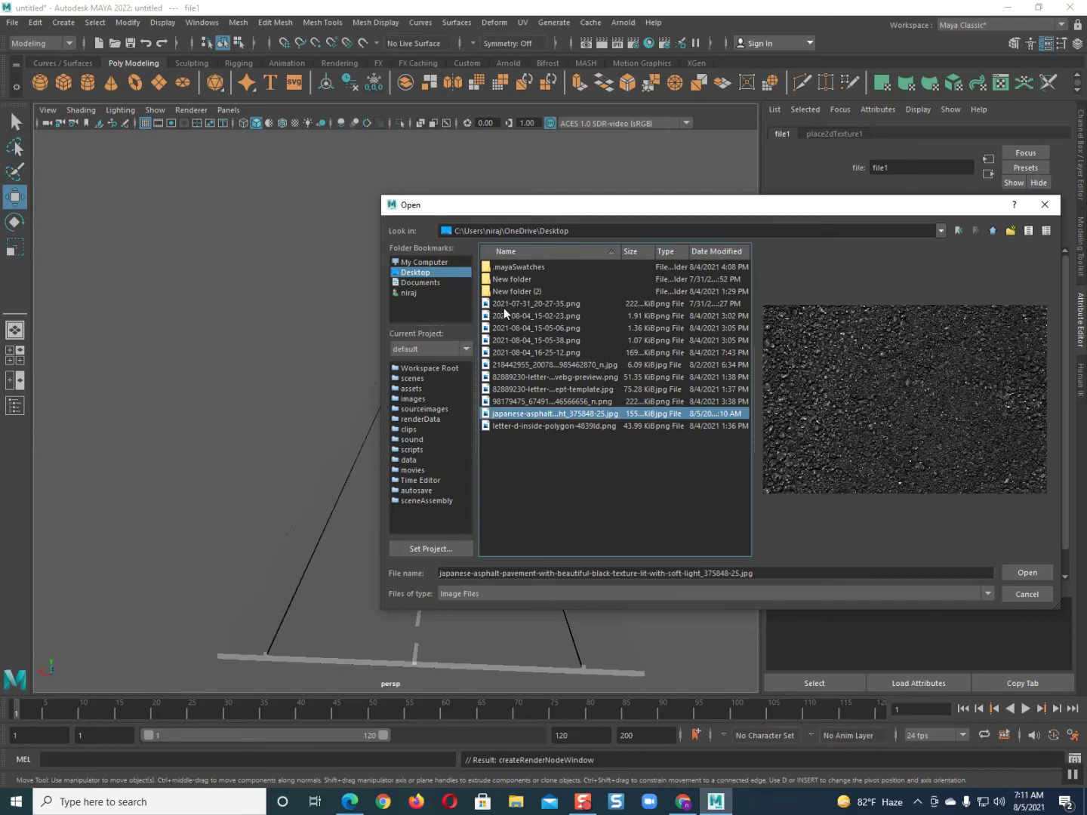
key(Return)
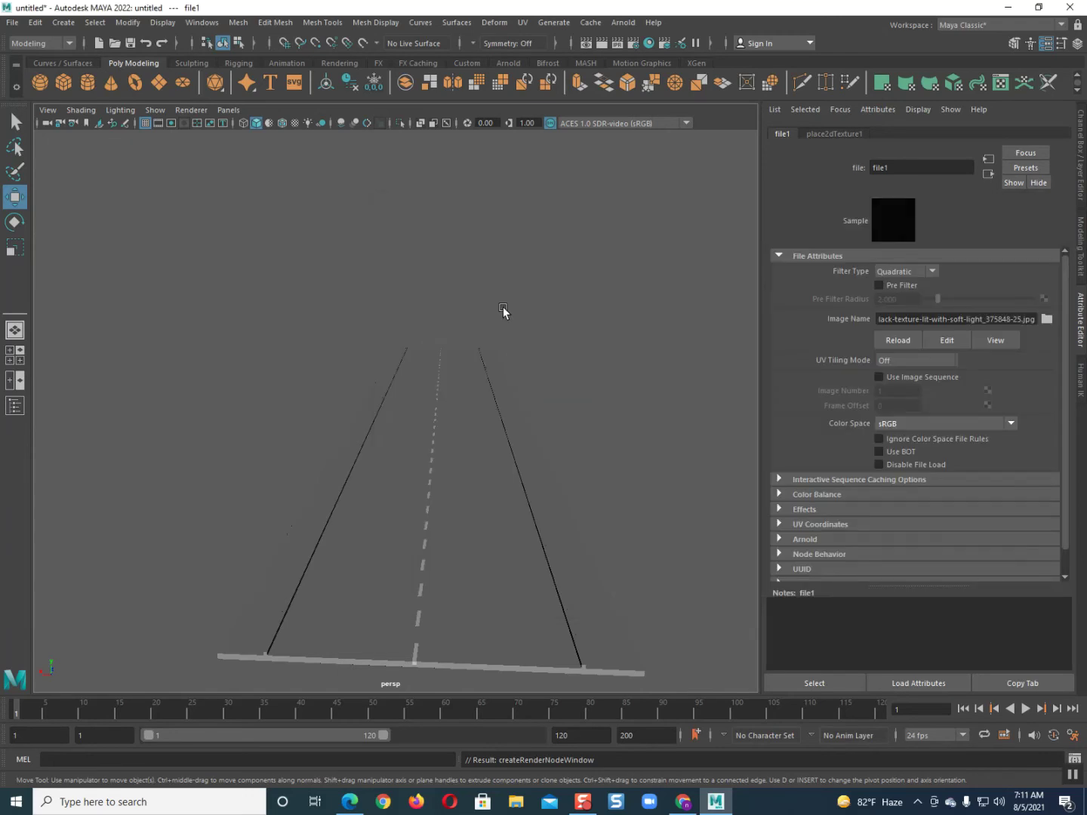
Select the slab and switch the viewport to shaded display with texture maps
click(455, 538)
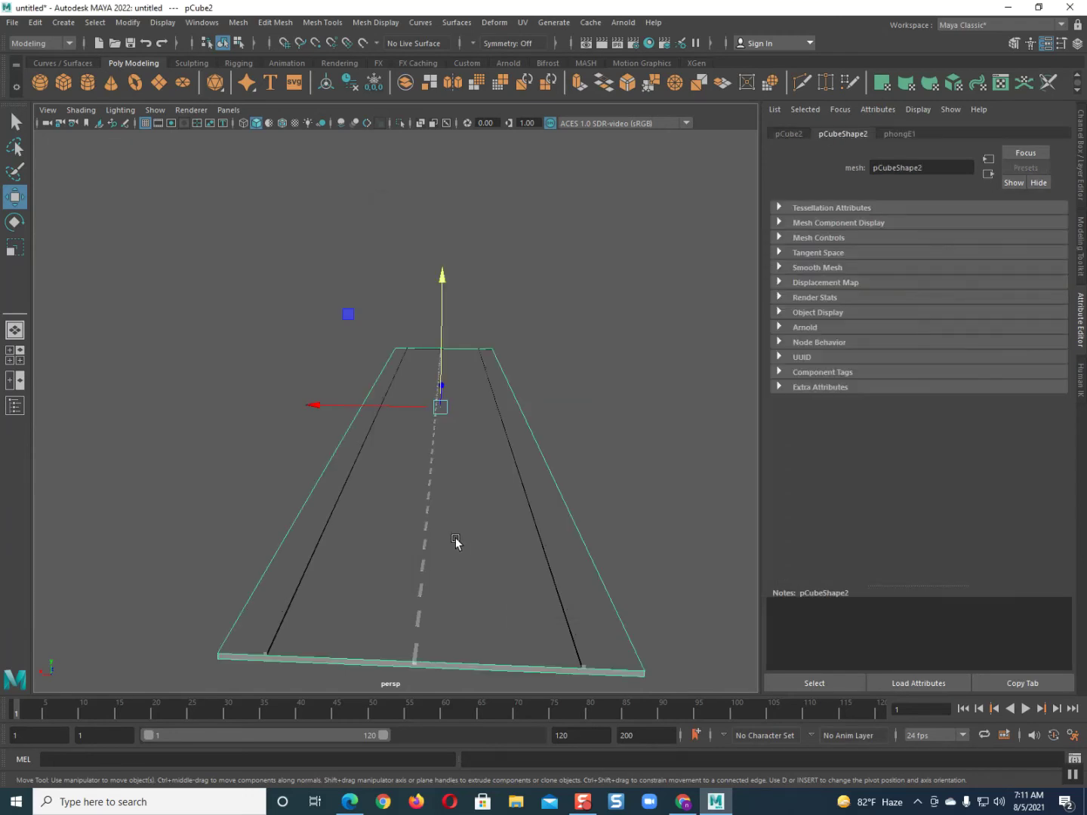
key(6)
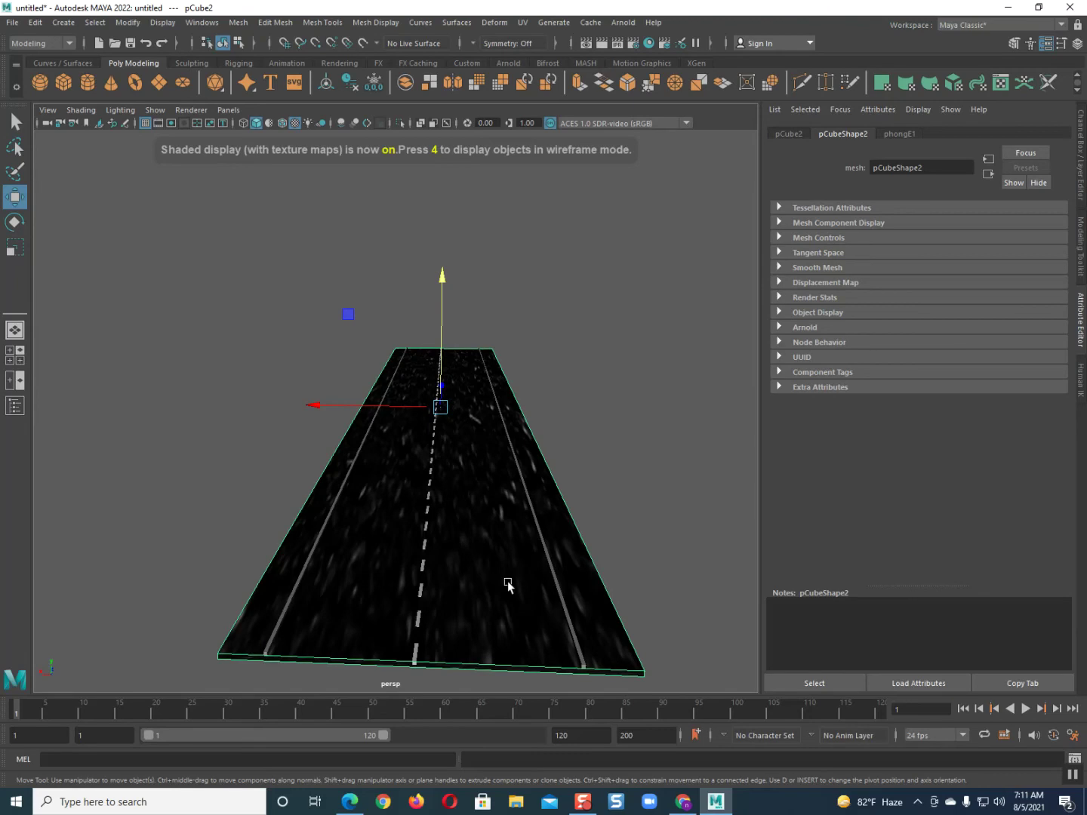
alt+drag(477, 554, 477, 550)
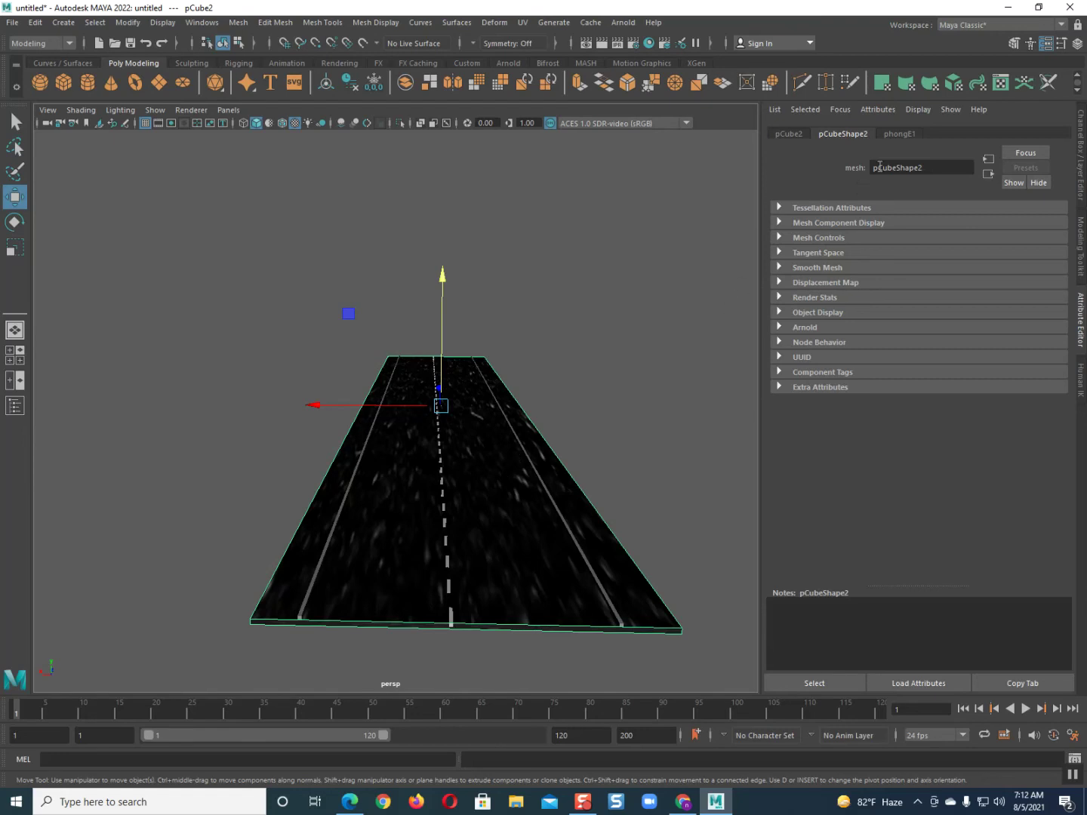
Replace the slab's material with a new Phong material
click(900, 134)
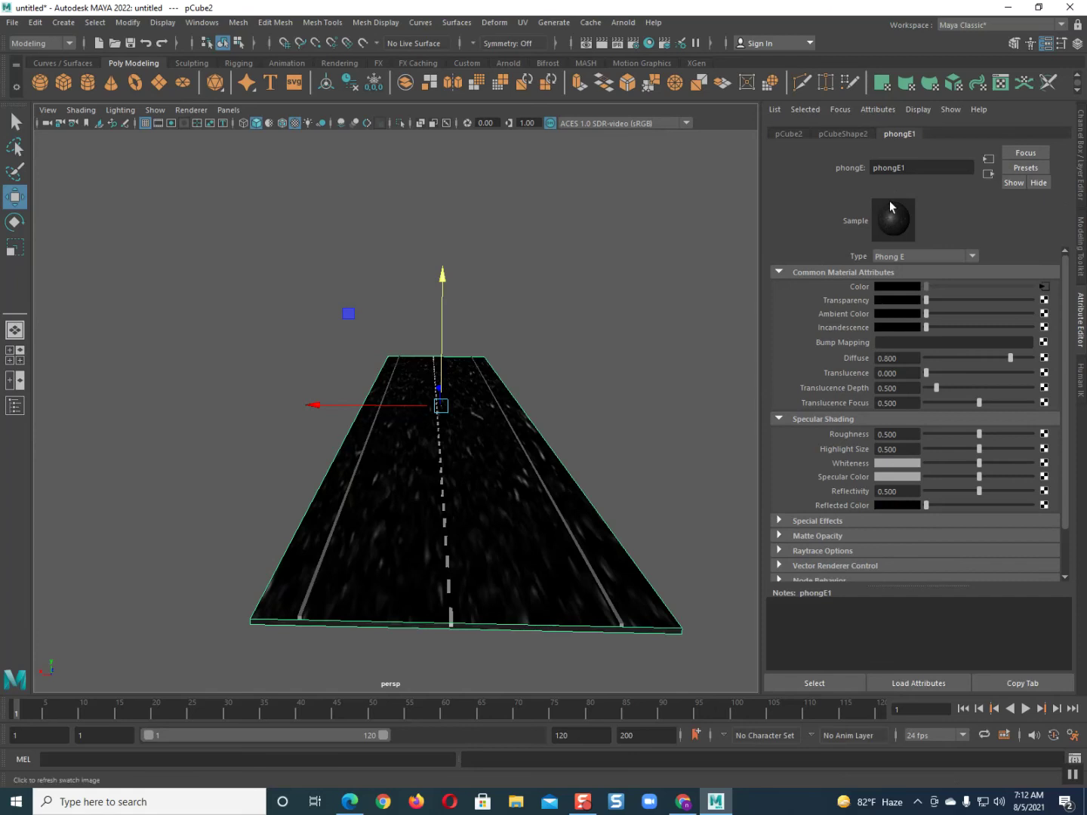
right_click(449, 452)
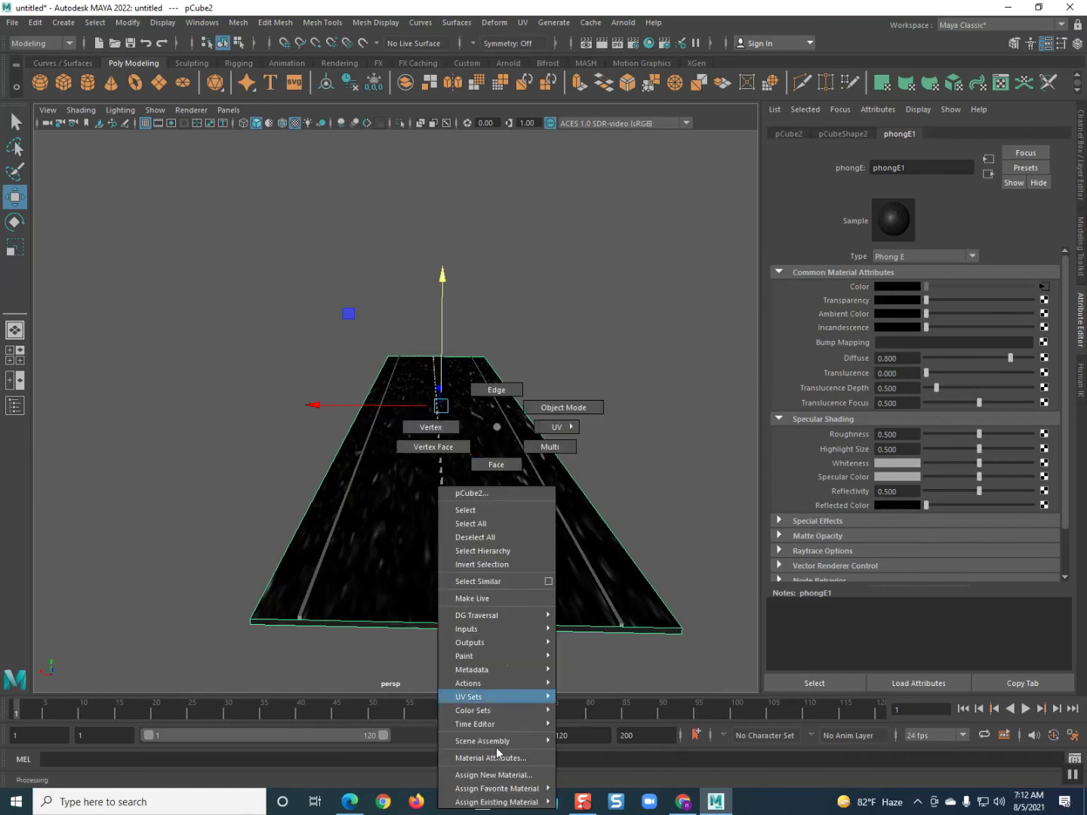
mouse_move(496, 789)
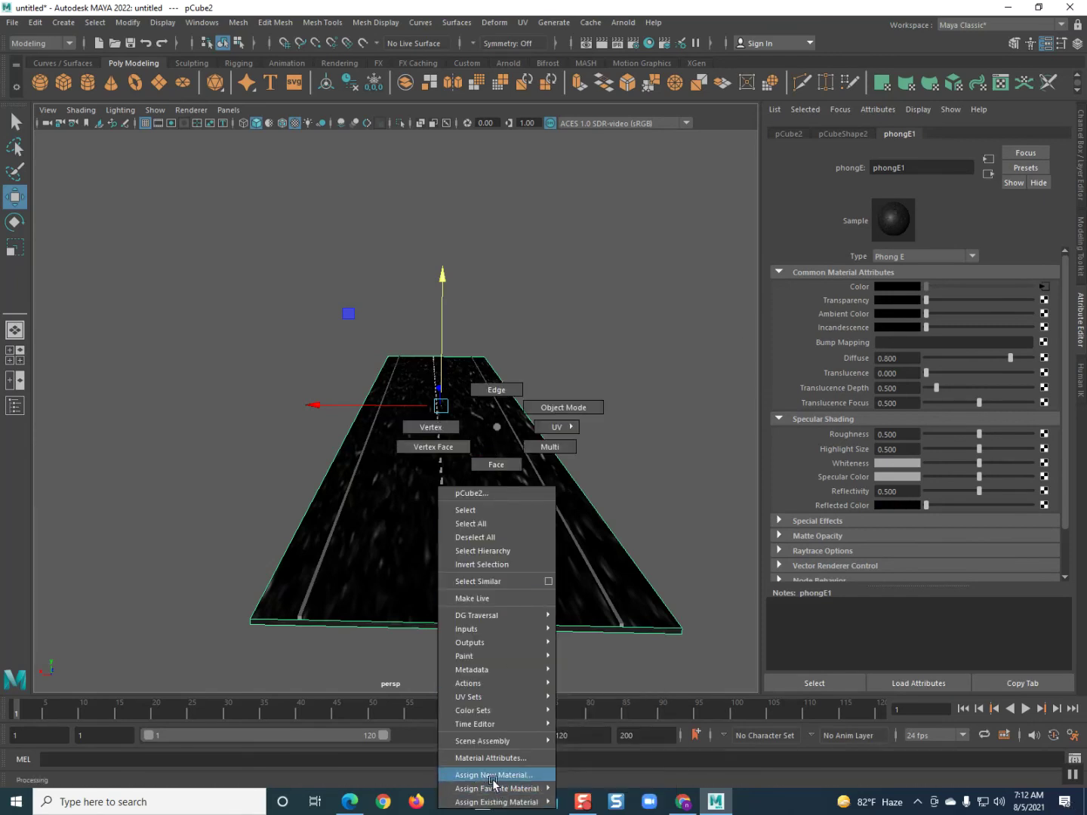
click(491, 775)
click(478, 400)
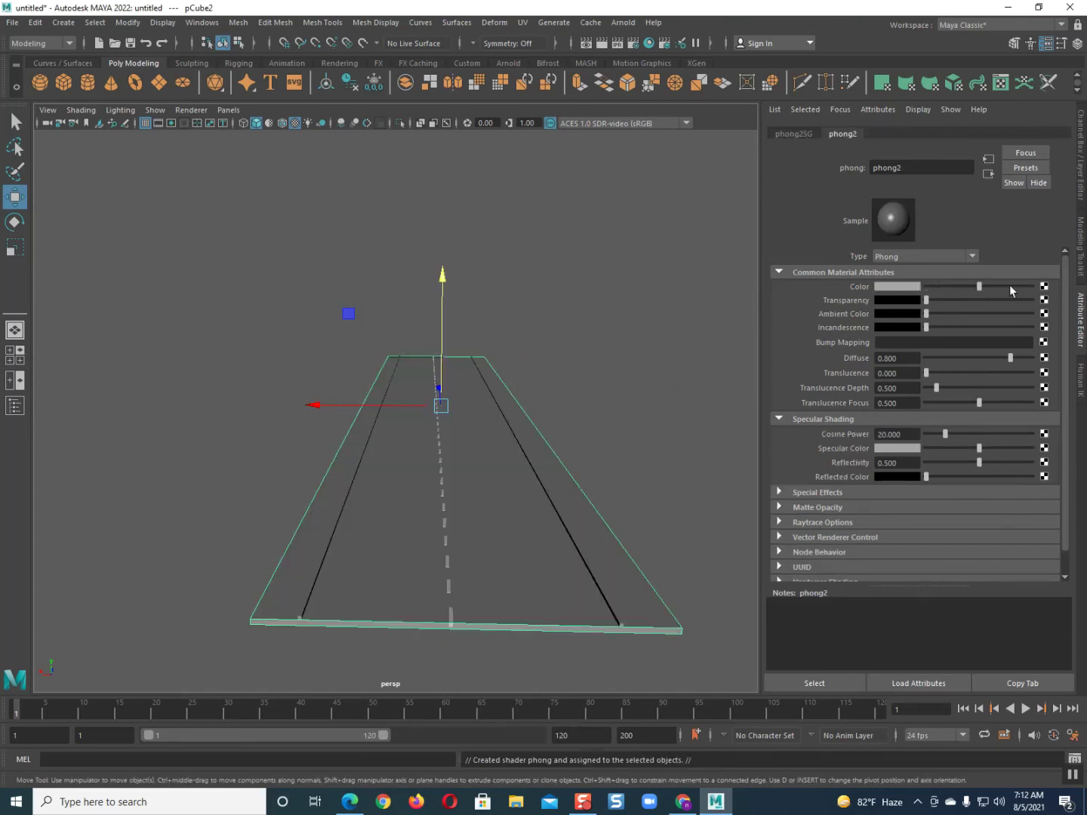
Connect a File texture to the slab's new Phong color and load the japanese-asphalt-pavement JPG from the Desktop
click(1044, 287)
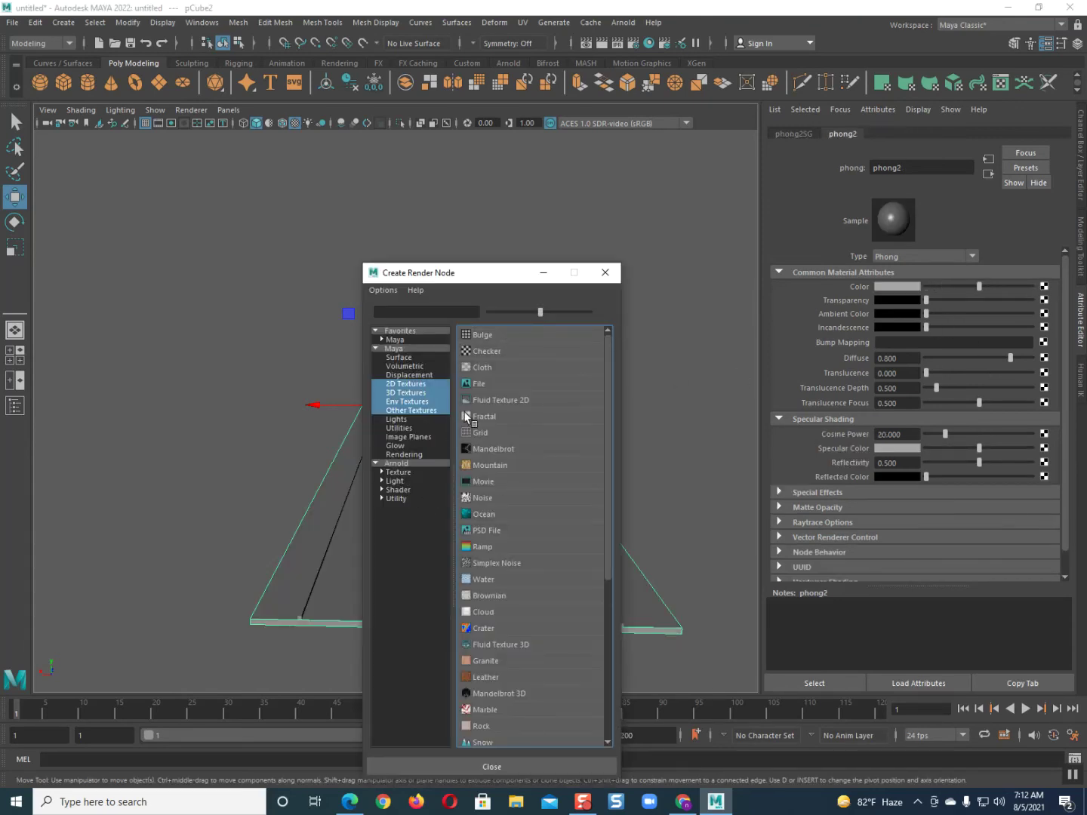
click(474, 384)
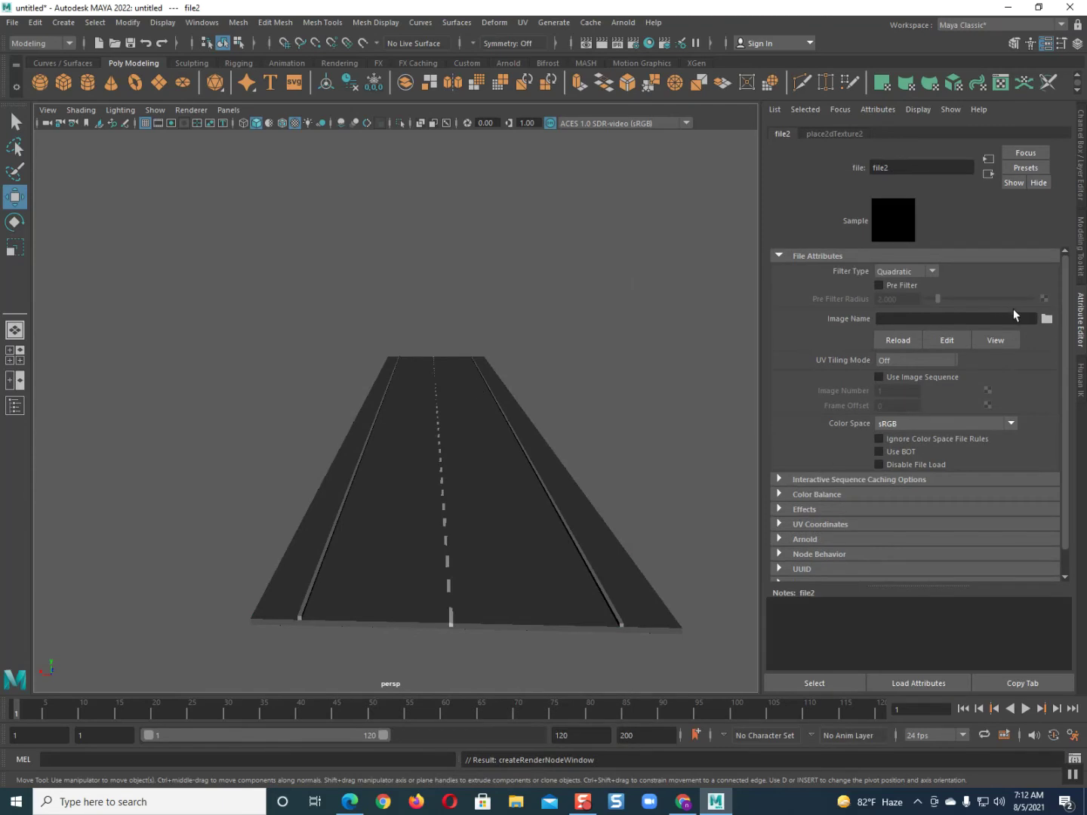
click(1048, 319)
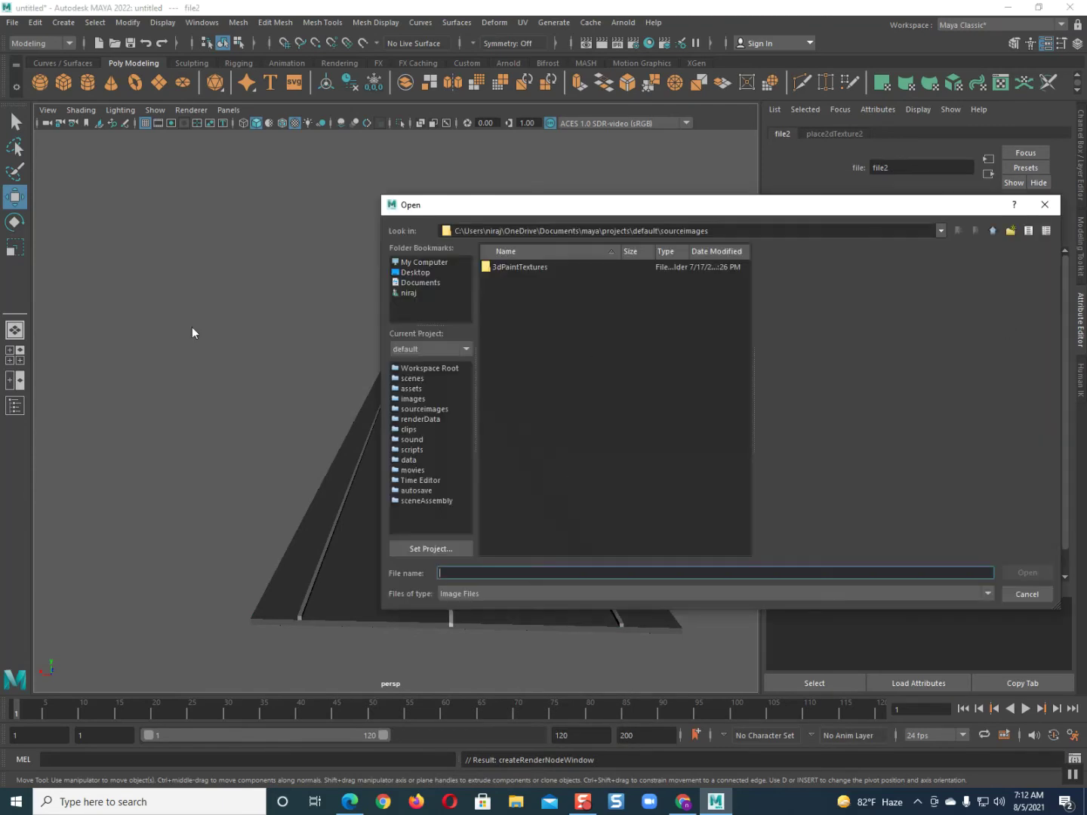
click(402, 272)
click(527, 328)
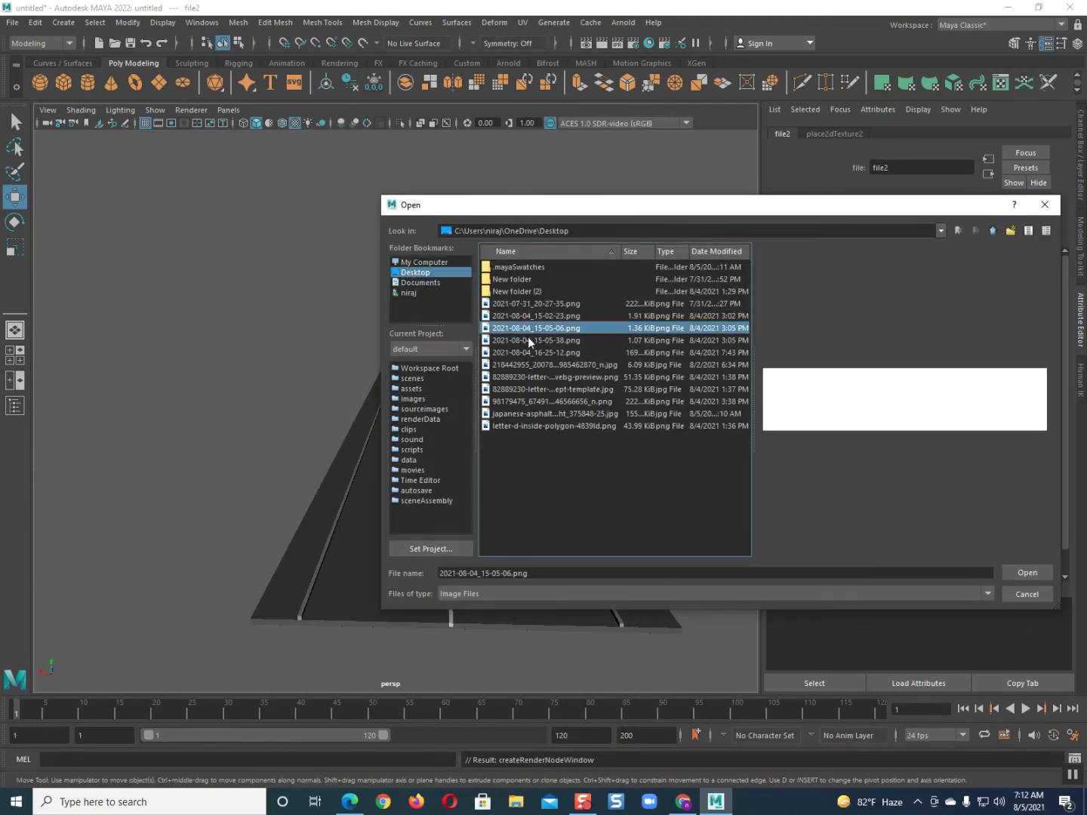
click(529, 340)
click(534, 351)
click(538, 365)
click(540, 377)
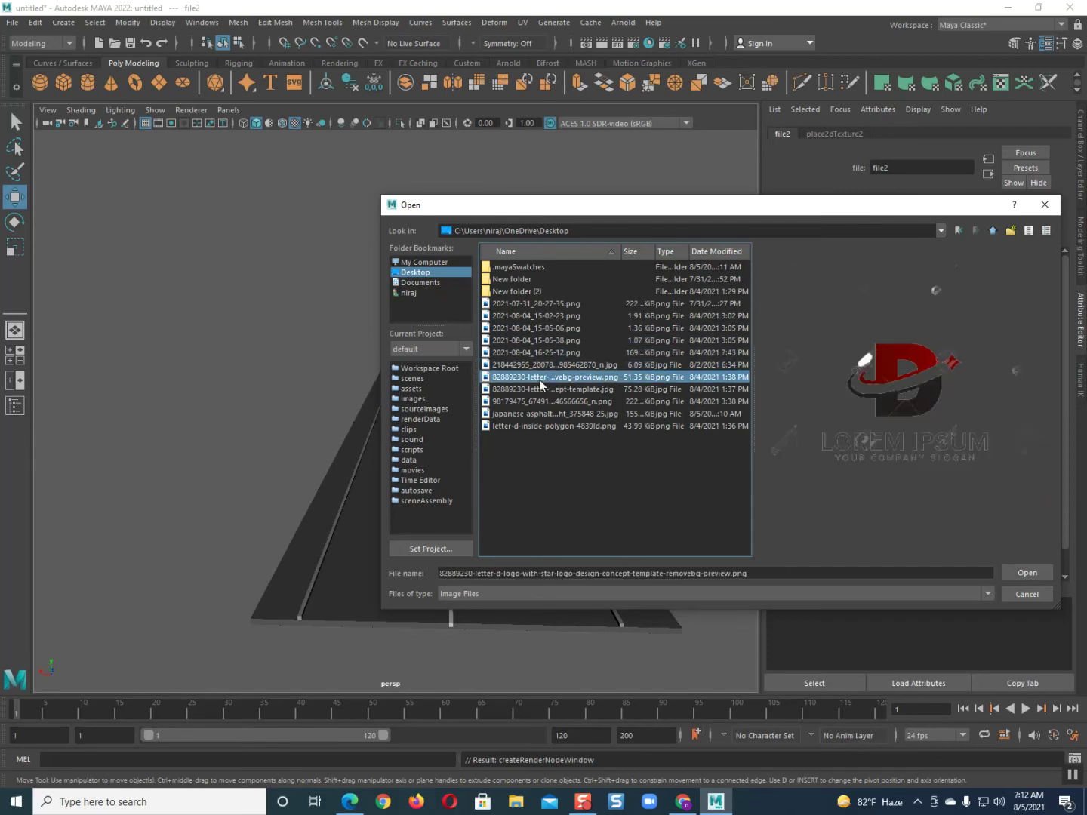
click(544, 391)
click(547, 400)
click(552, 414)
click(554, 426)
click(556, 413)
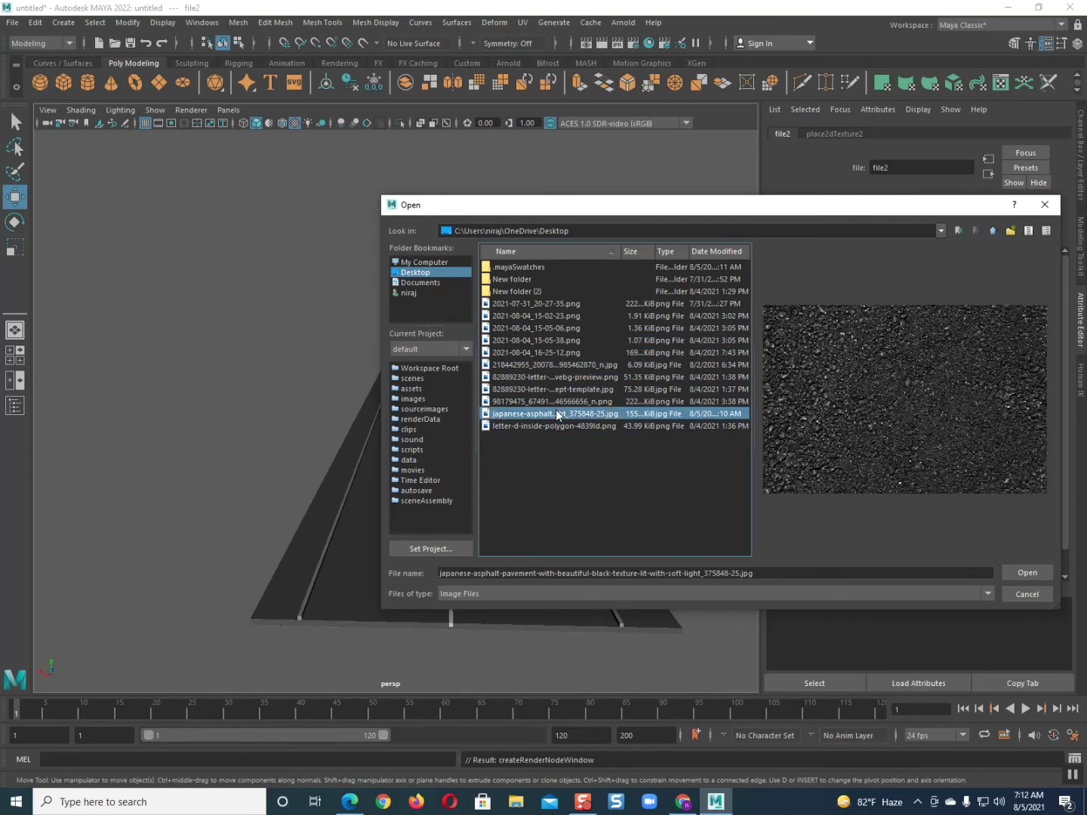
double_click(557, 413)
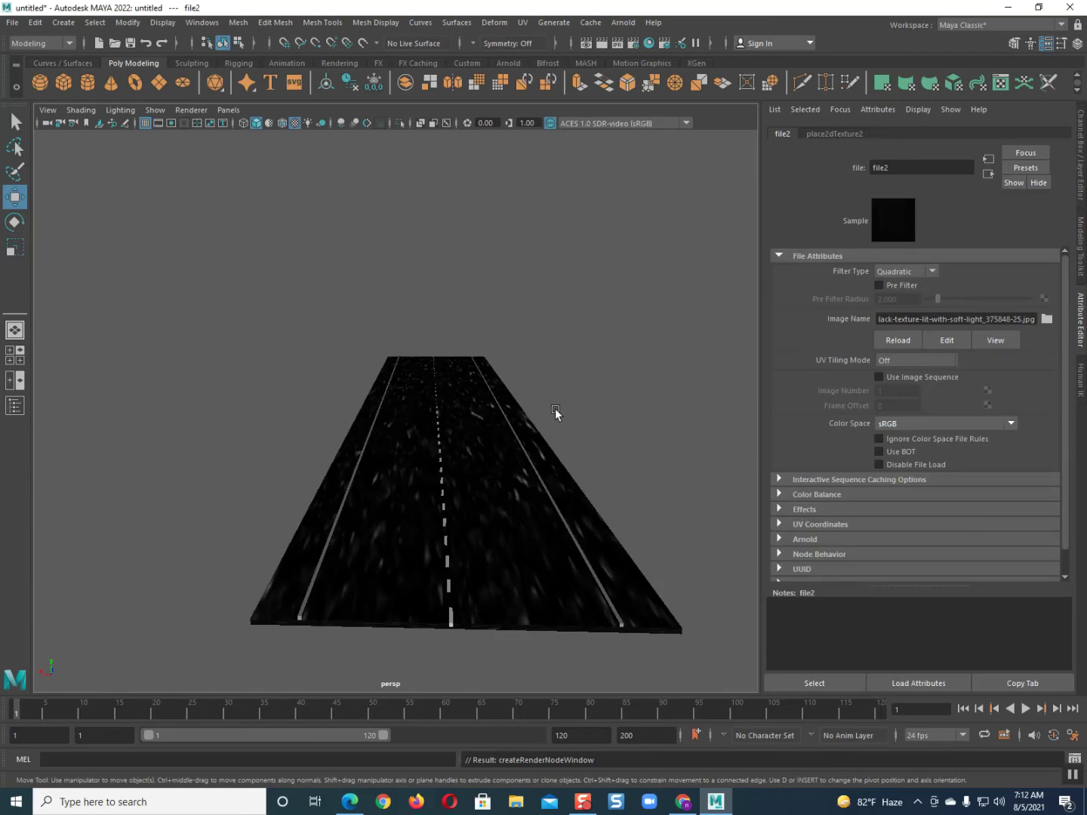
Set the Repeat UV of the slab's asphalt texture placement to 5 in both directions
click(818, 134)
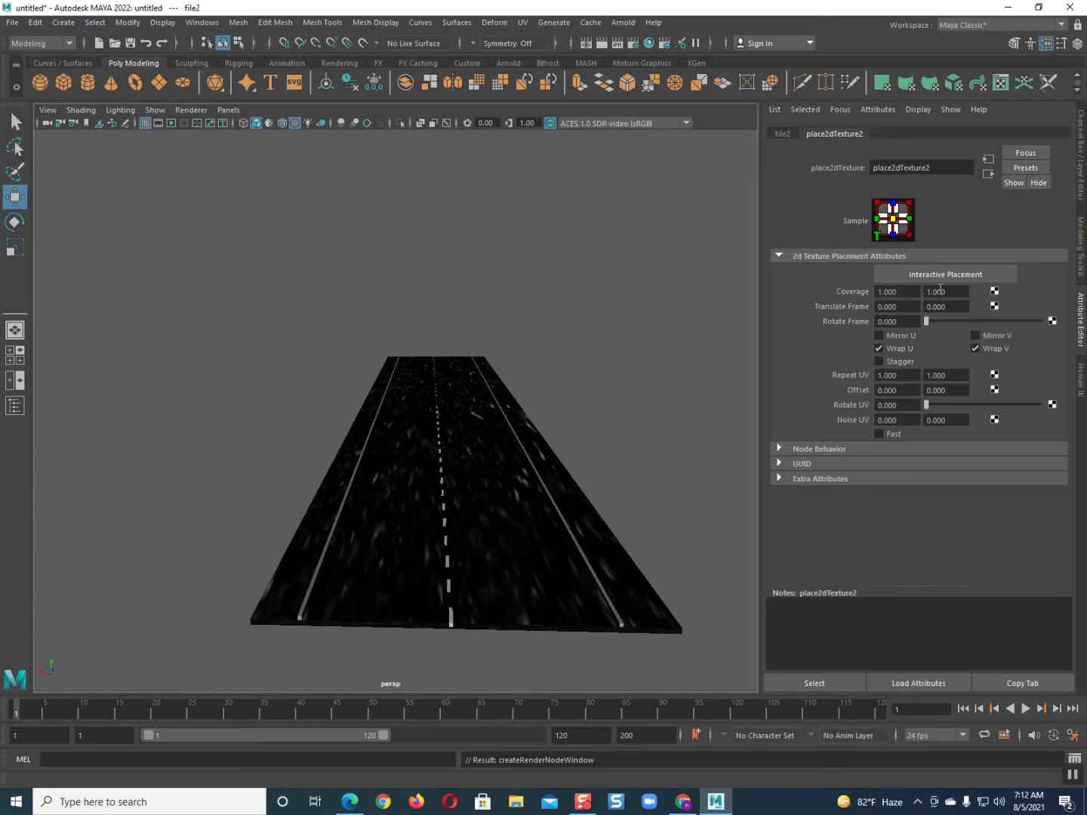
click(880, 375)
text(5)
key(Return)
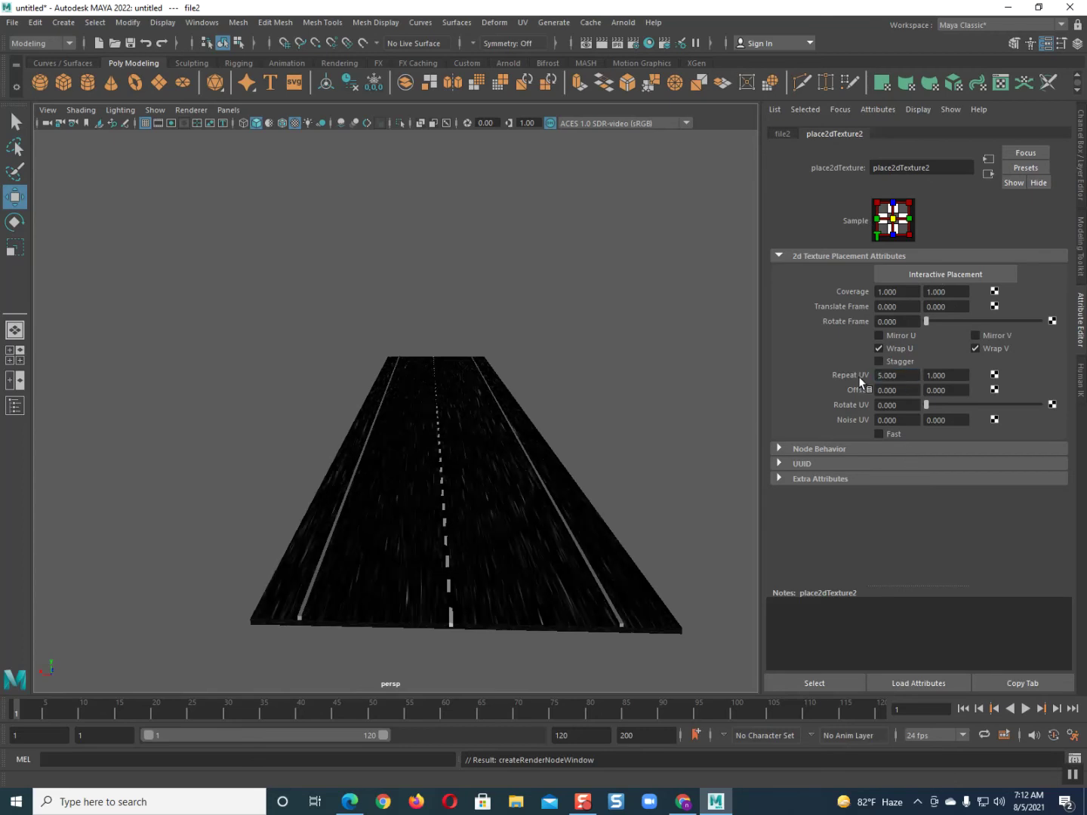
click(949, 377)
text(5)
key(Return)
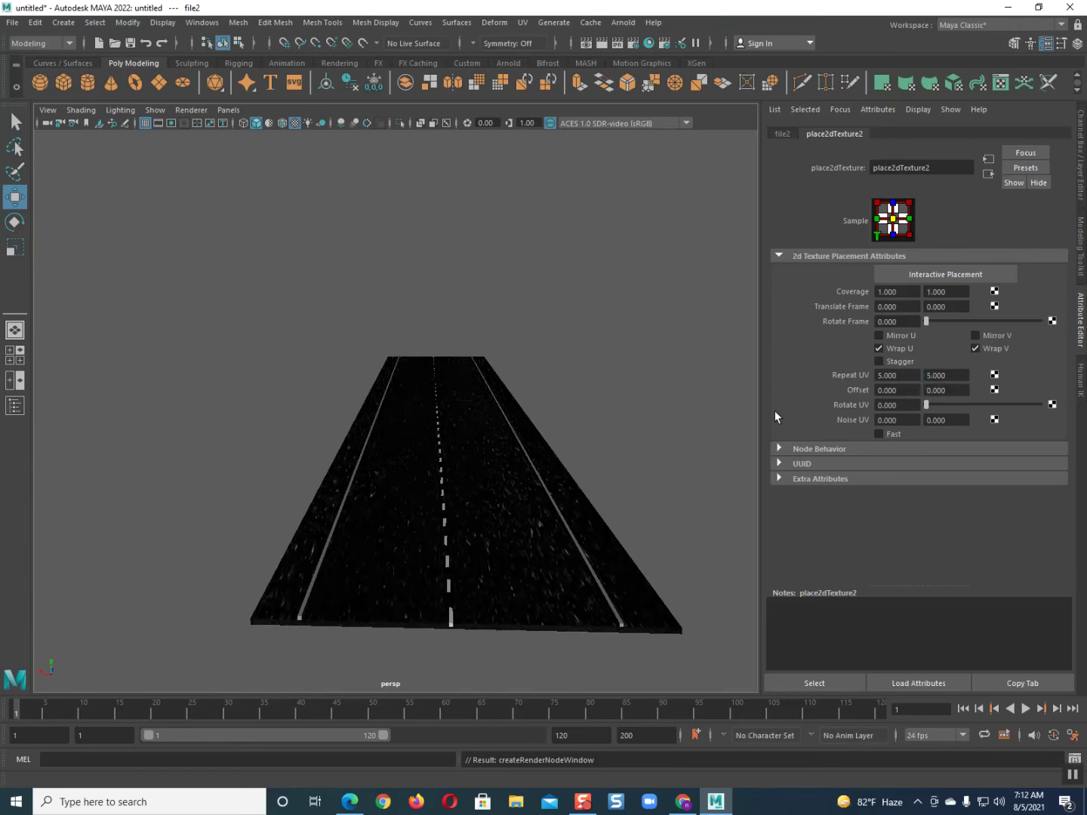
Set the Repeat UV of the slab's asphalt texture placement to 10 in both directions
drag(911, 376, 871, 375)
text(10)
key(Return)
drag(957, 375, 919, 373)
text(10)
key(Return)
scroll(483, 557, up, 5)
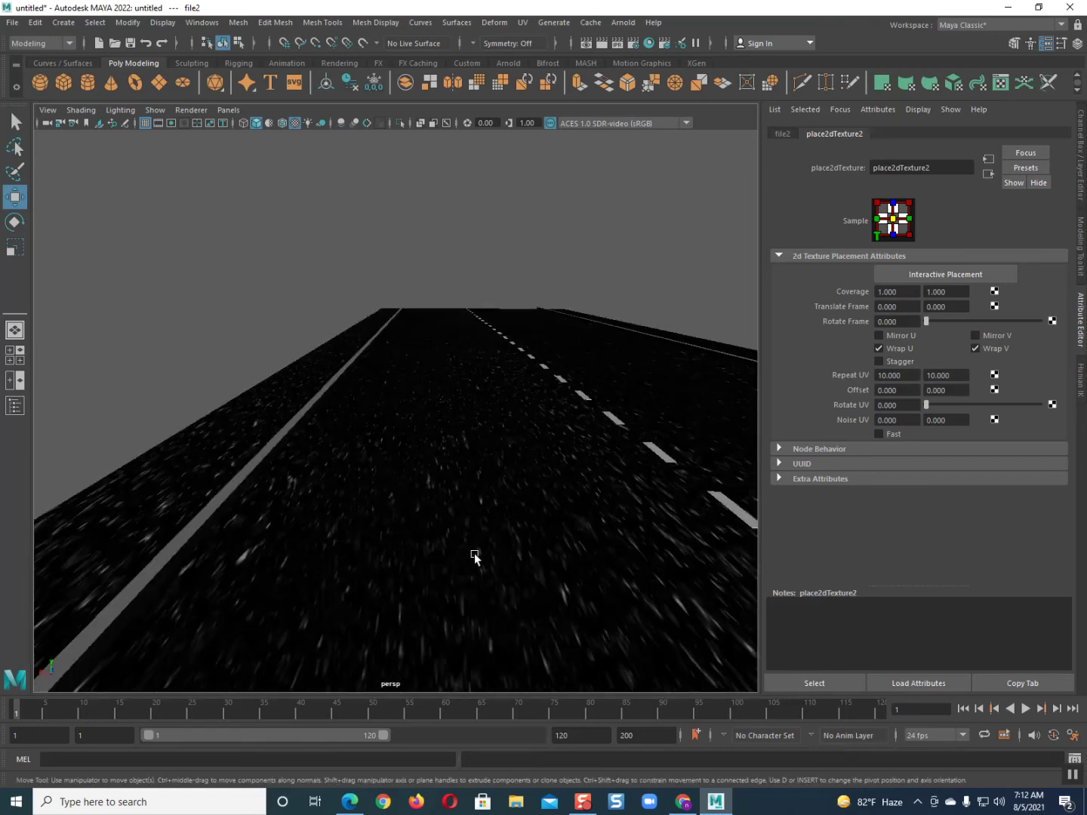
mouse_move(435, 562)
alt+mouse_down()
mouse_move(417, 543)
mouse_move(449, 554)
alt+mouse_up()
alt+drag(492, 466, 309, 511)
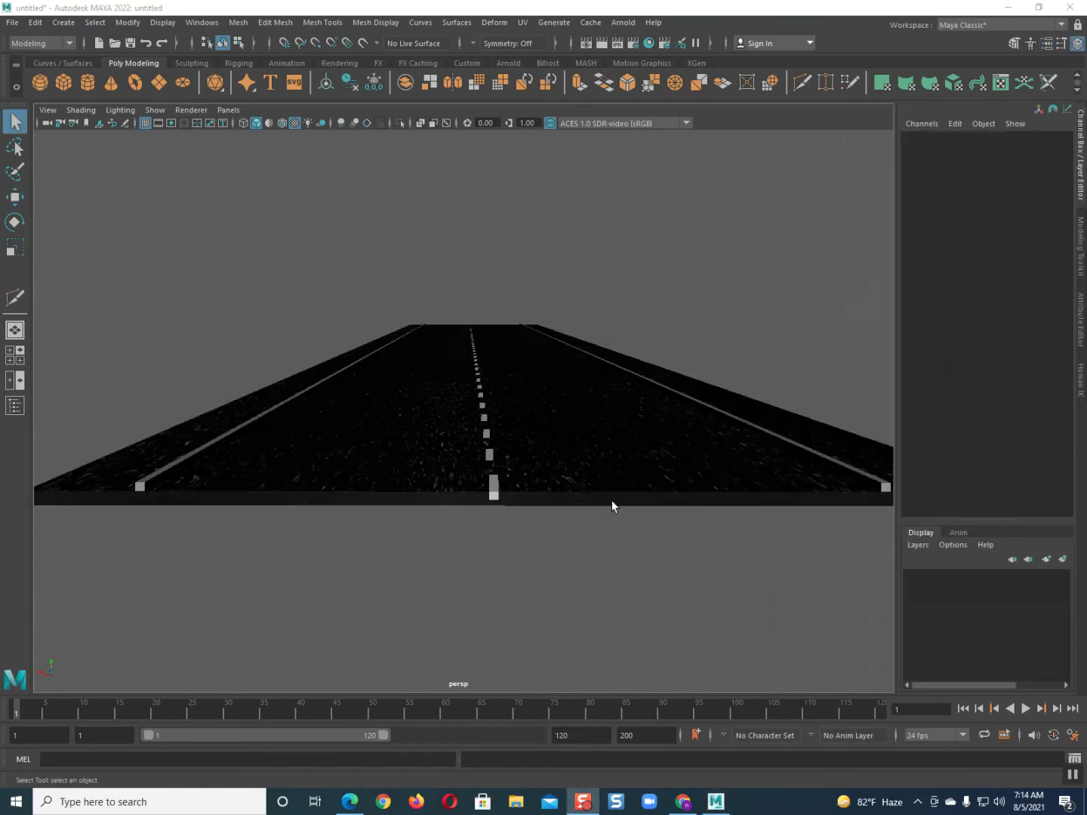
Undo the polySplit cuts on the road slab and return the slab to object mode
alt+drag(595, 468, 638, 513)
click(726, 482)
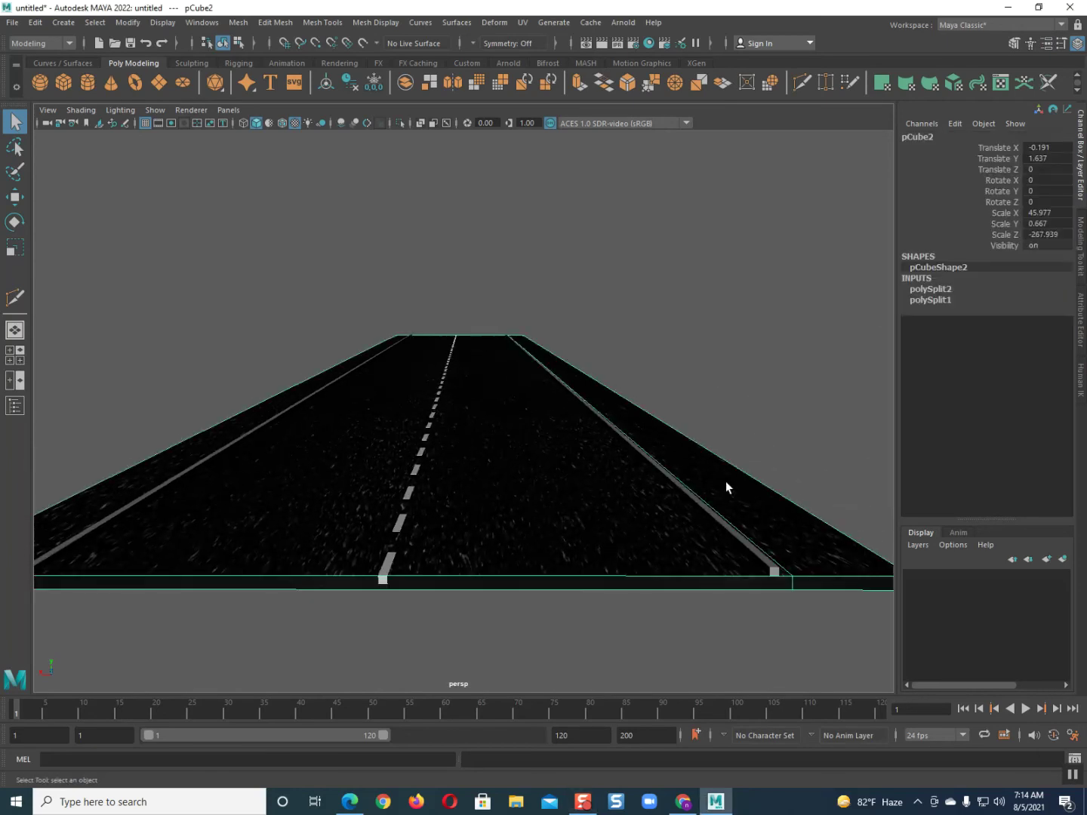
key(ctrl+z)
key(shift+z)
key(ctrl+z)
key(ctrl+z)
key(ctrl+z)
key(ctrl+z)
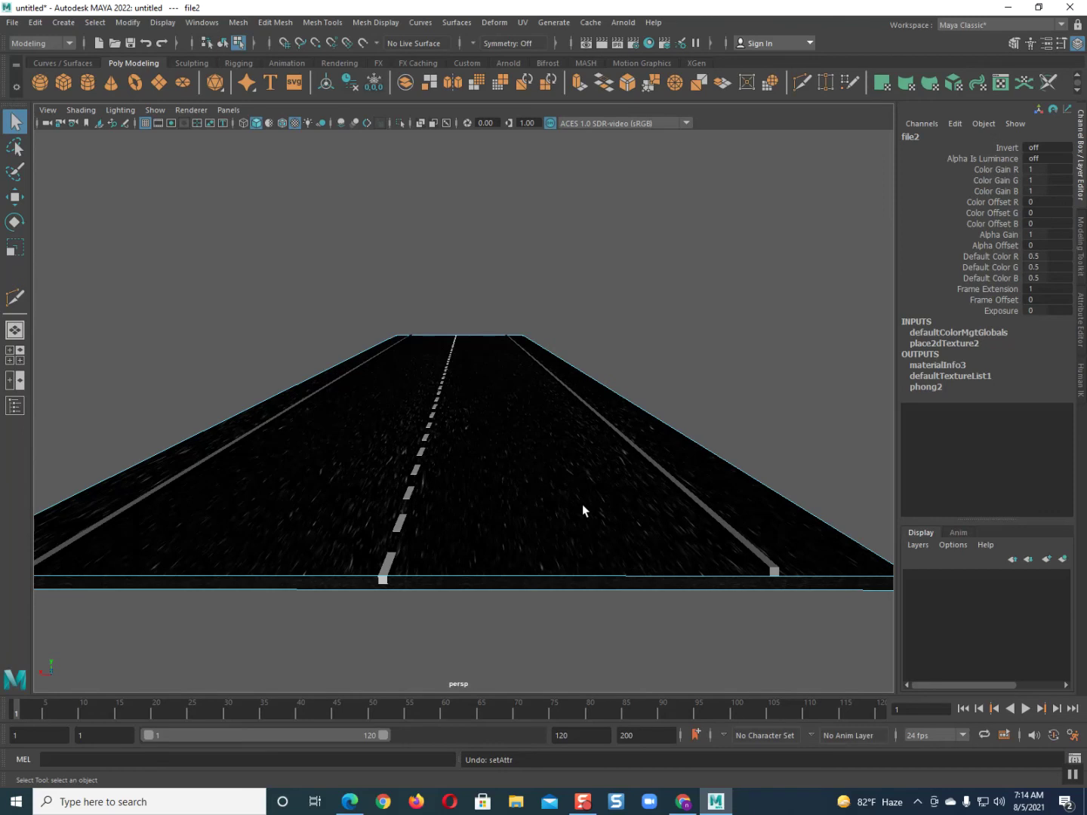
click(568, 499)
right_drag(511, 496, 559, 410)
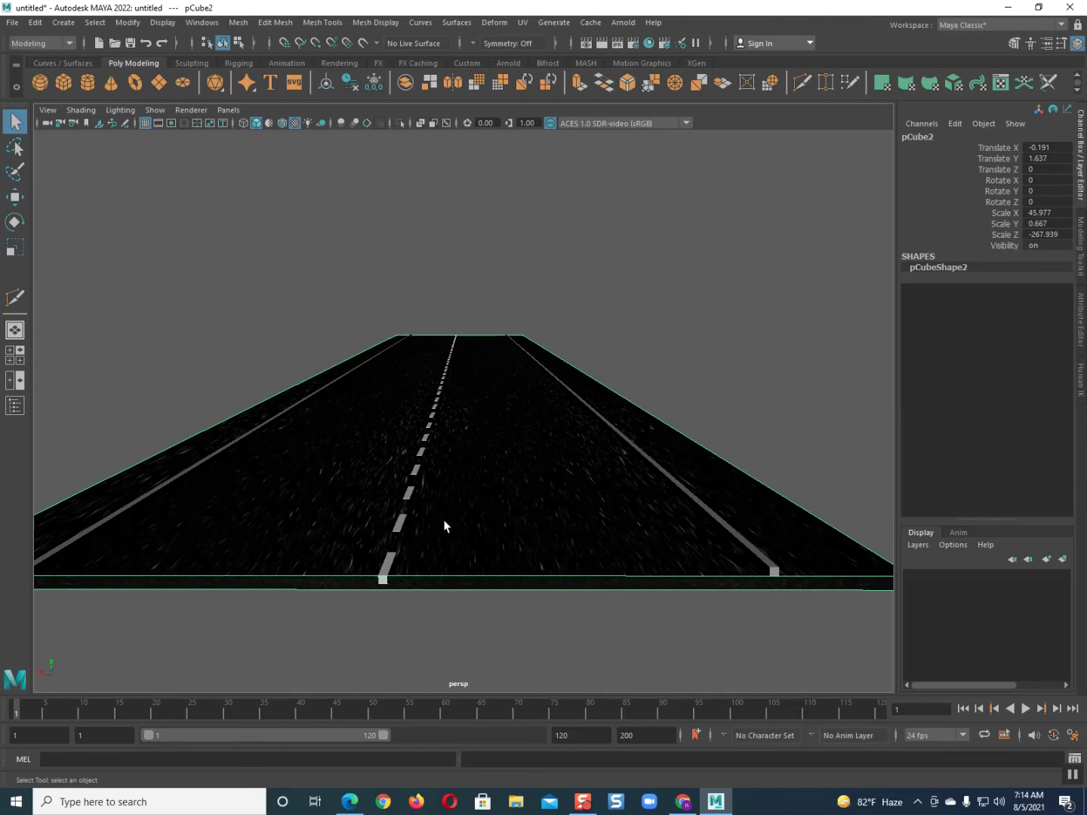
Insert an edge loop in the road slab along the outer edge of side bar pCube3 with the Multi-Cut tool
click(648, 468)
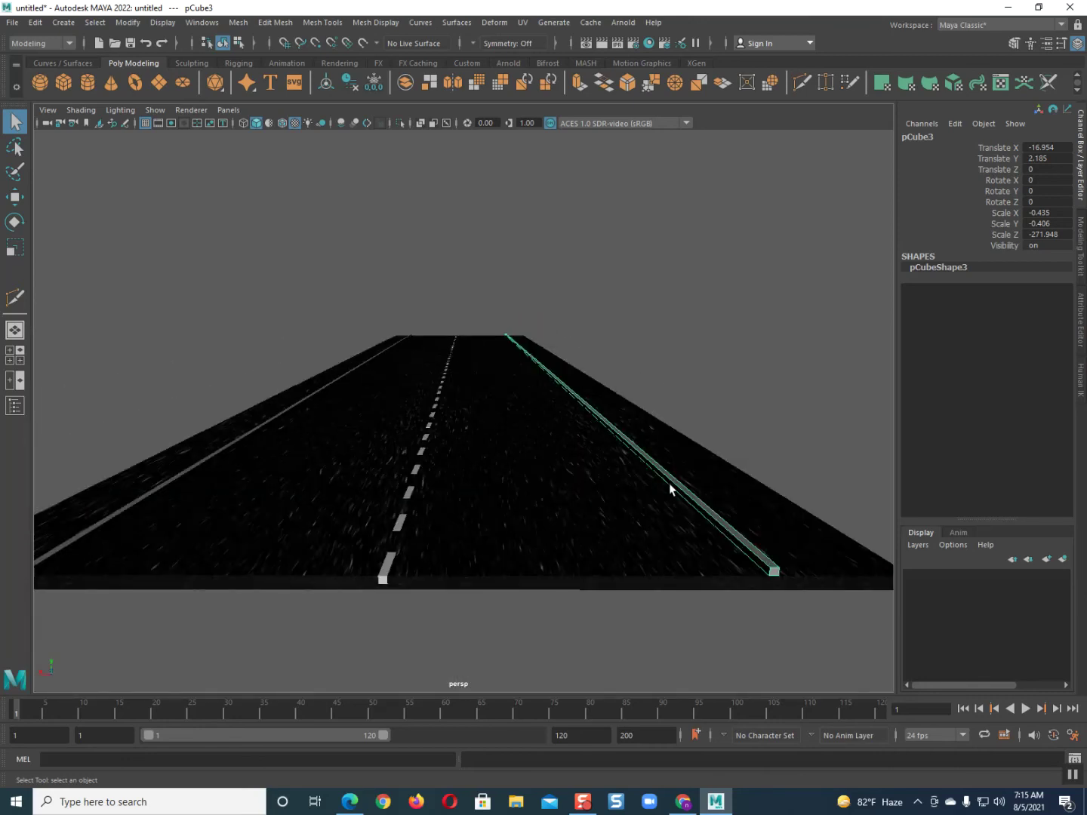
alt+drag(611, 502, 561, 509)
alt+middle_drag(578, 505, 600, 501)
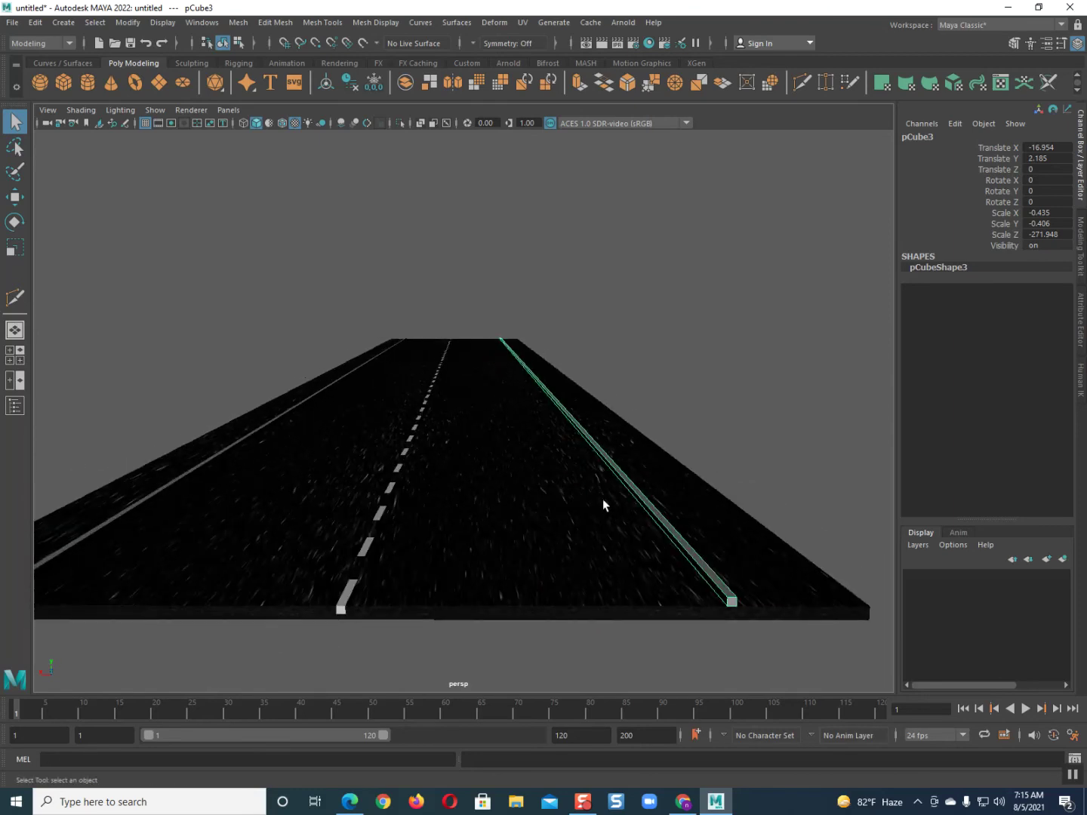
click(626, 549)
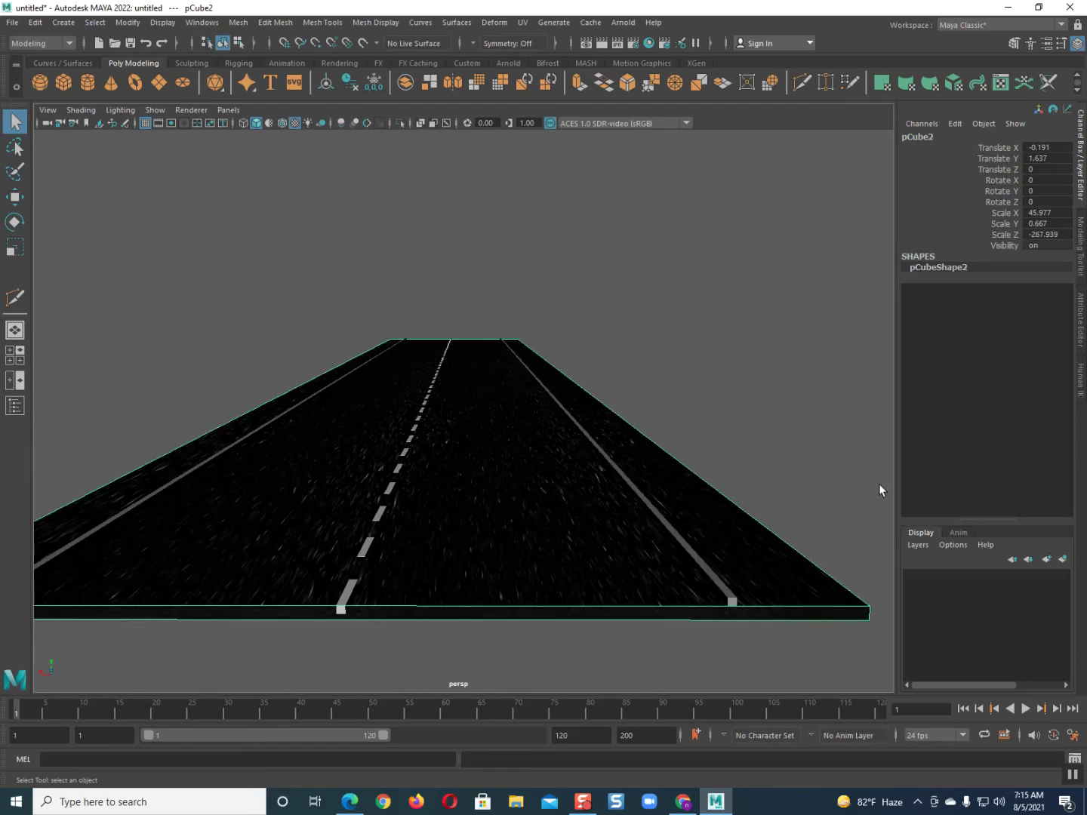
click(1082, 249)
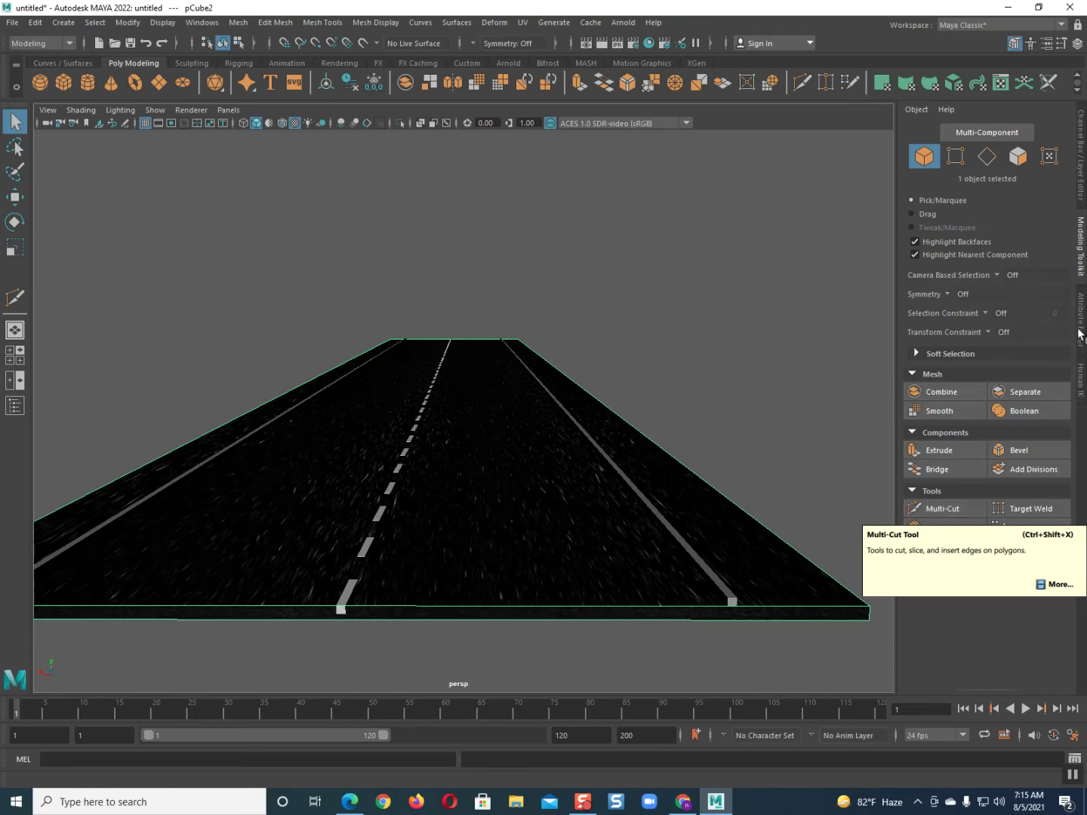
click(332, 22)
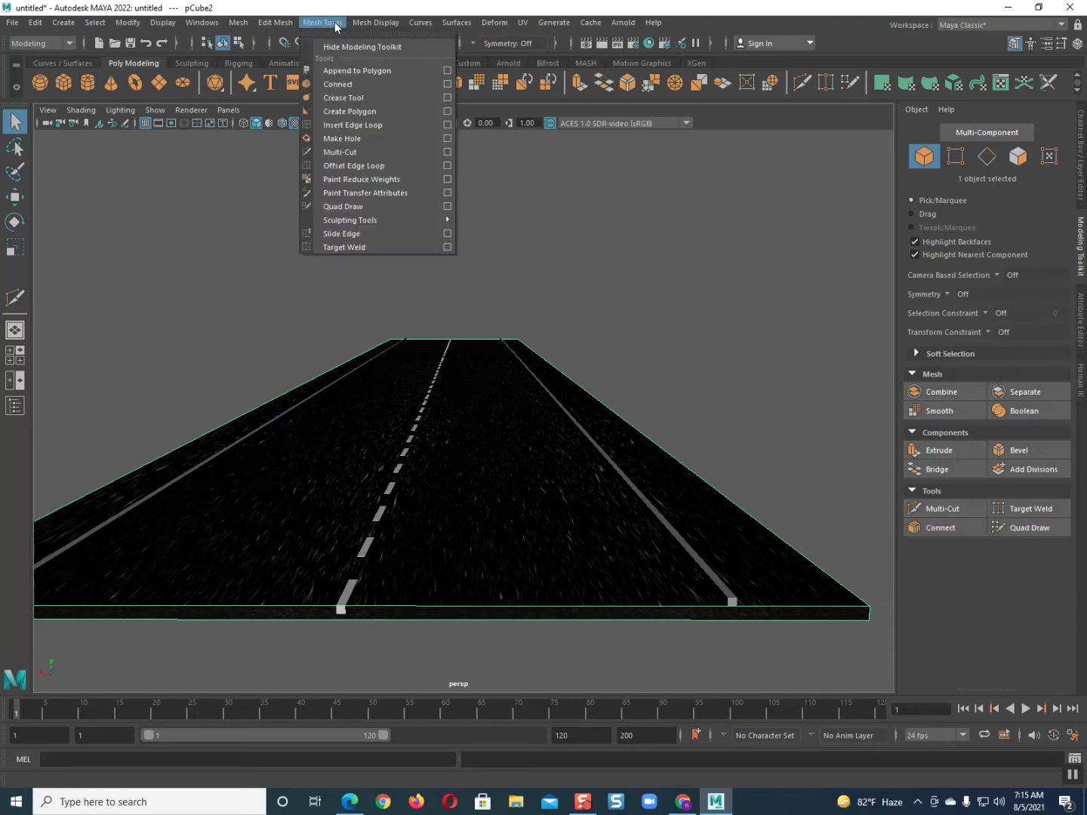
click(331, 156)
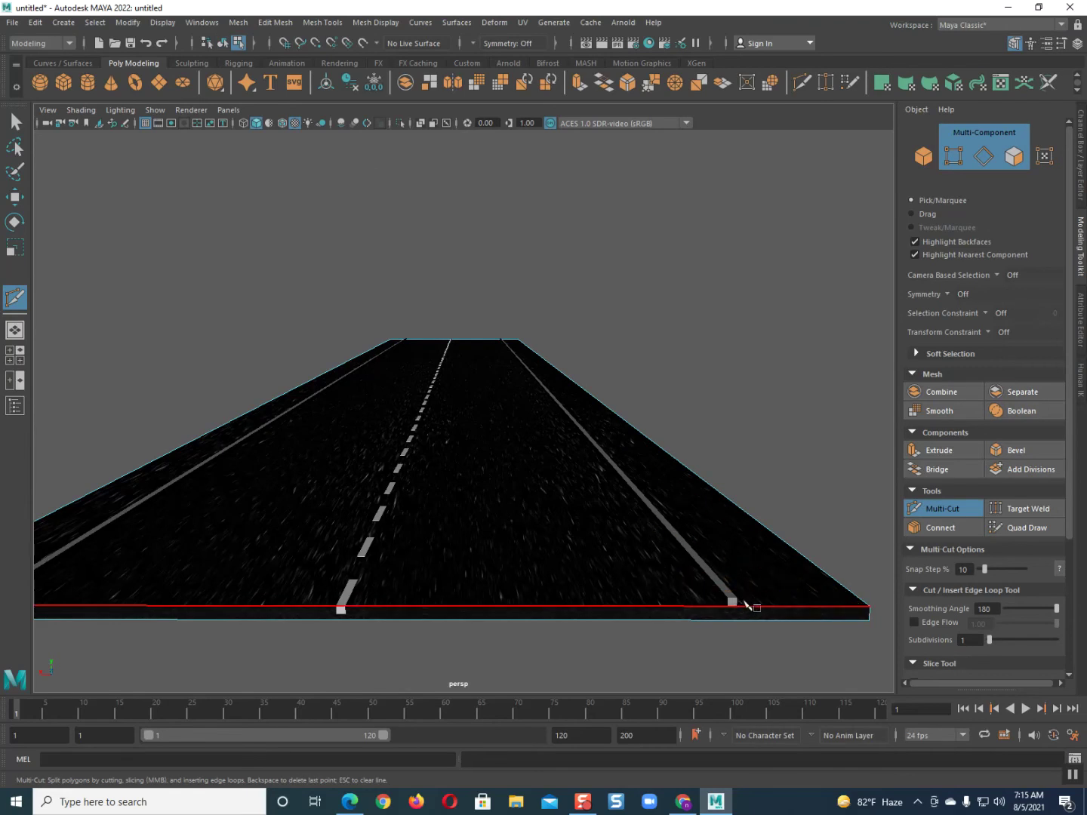
alt+drag(750, 597, 744, 597)
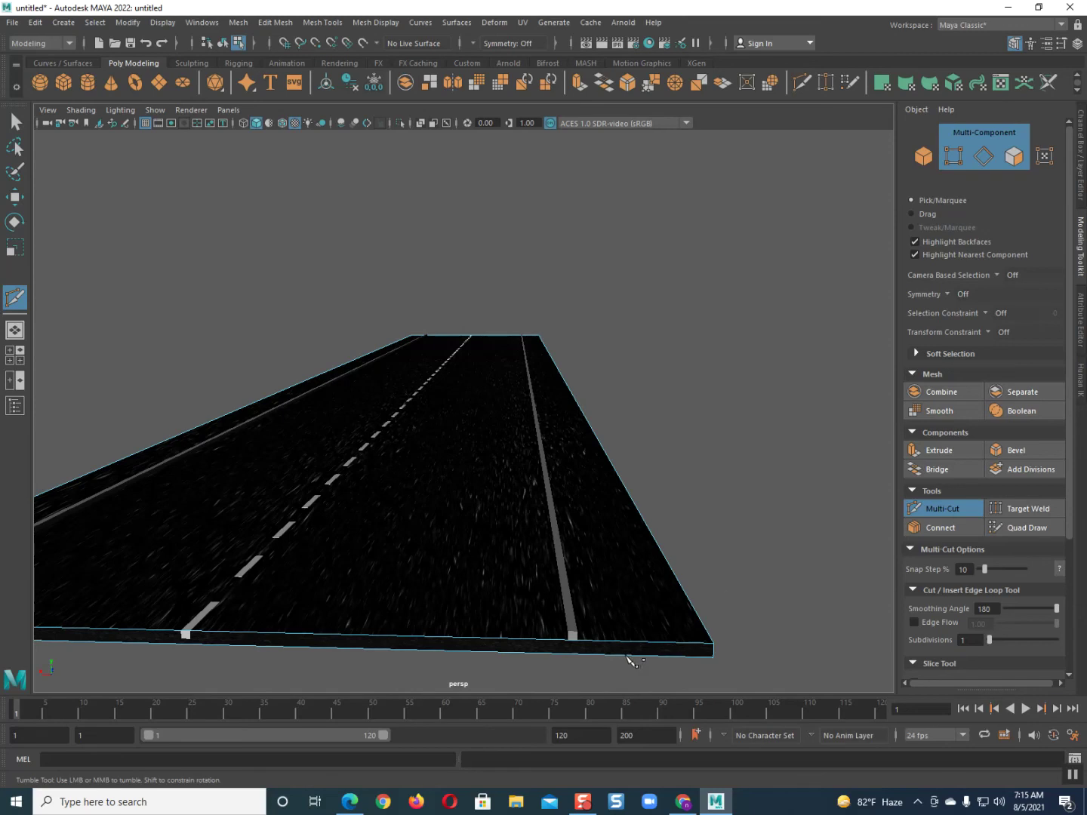
mouse_move(594, 649)
ctrl+mouse_down()
mouse_move(582, 643)
mouse_move(633, 646)
mouse_move(583, 642)
ctrl+mouse_up()
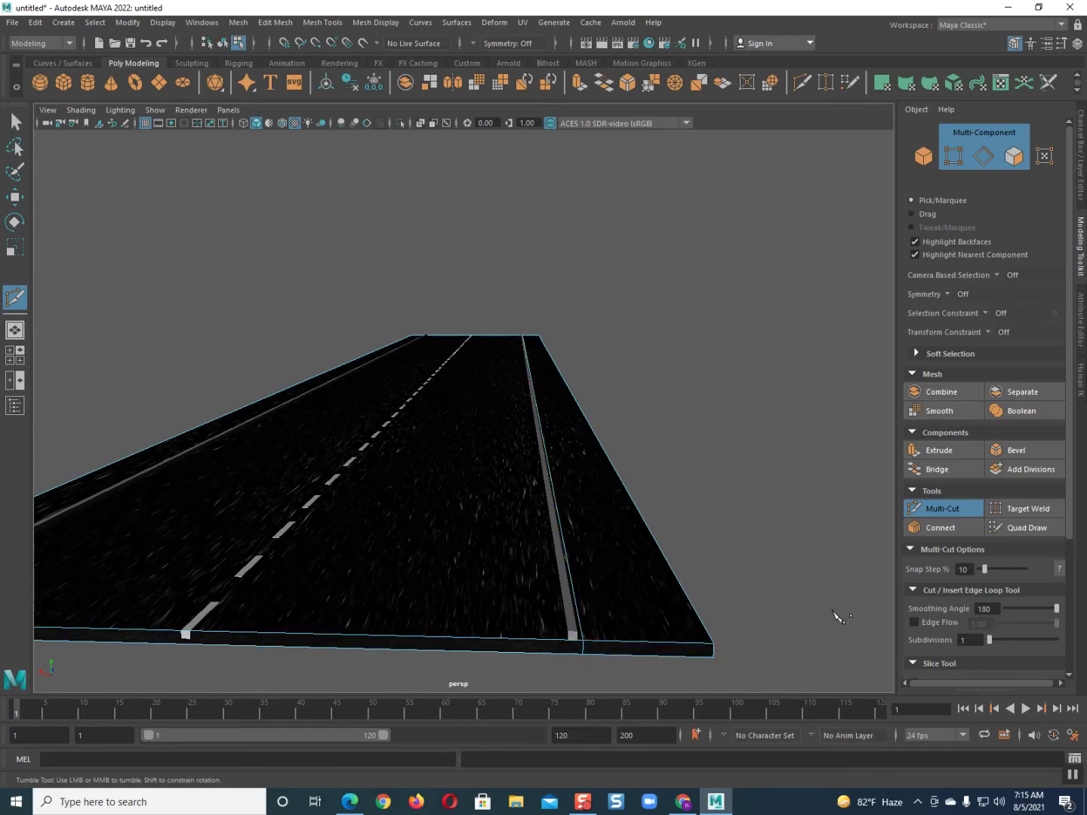
Insert edge loops in the slab along both edges of the opposite side bar, and return to object mode with nothing selected
click(581, 641)
alt+drag(353, 531, 378, 533)
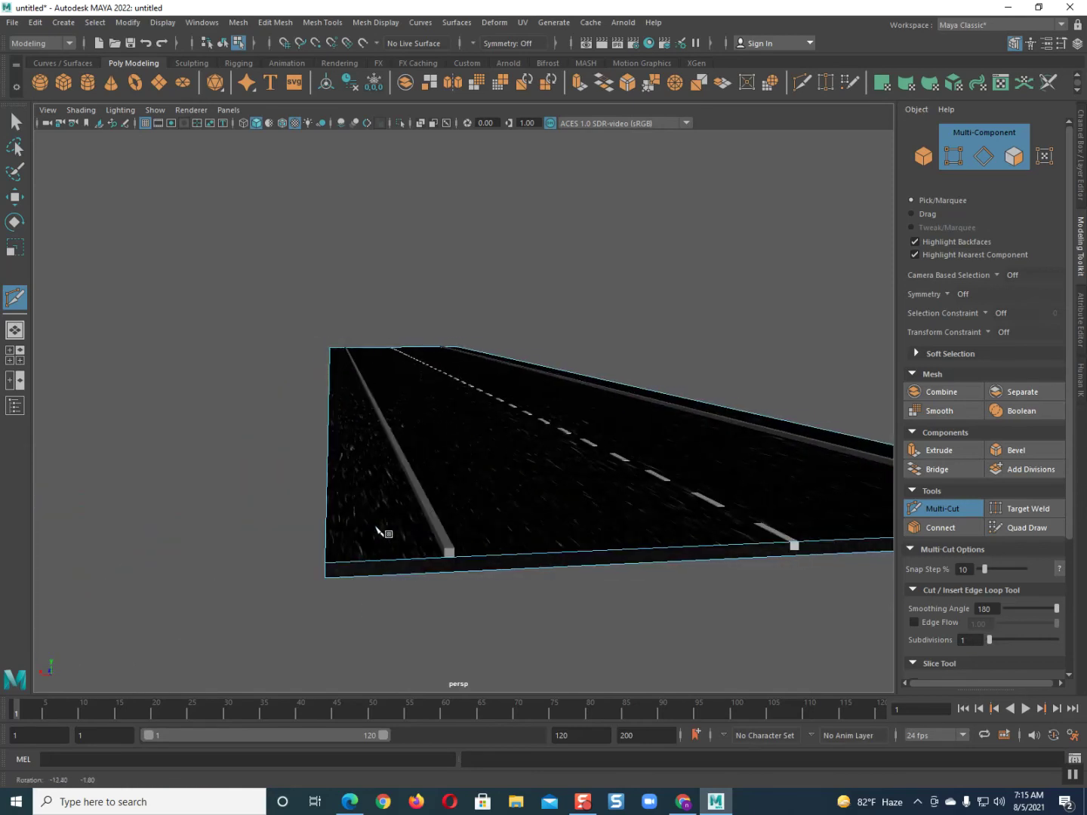
key(Escape)
click(441, 559)
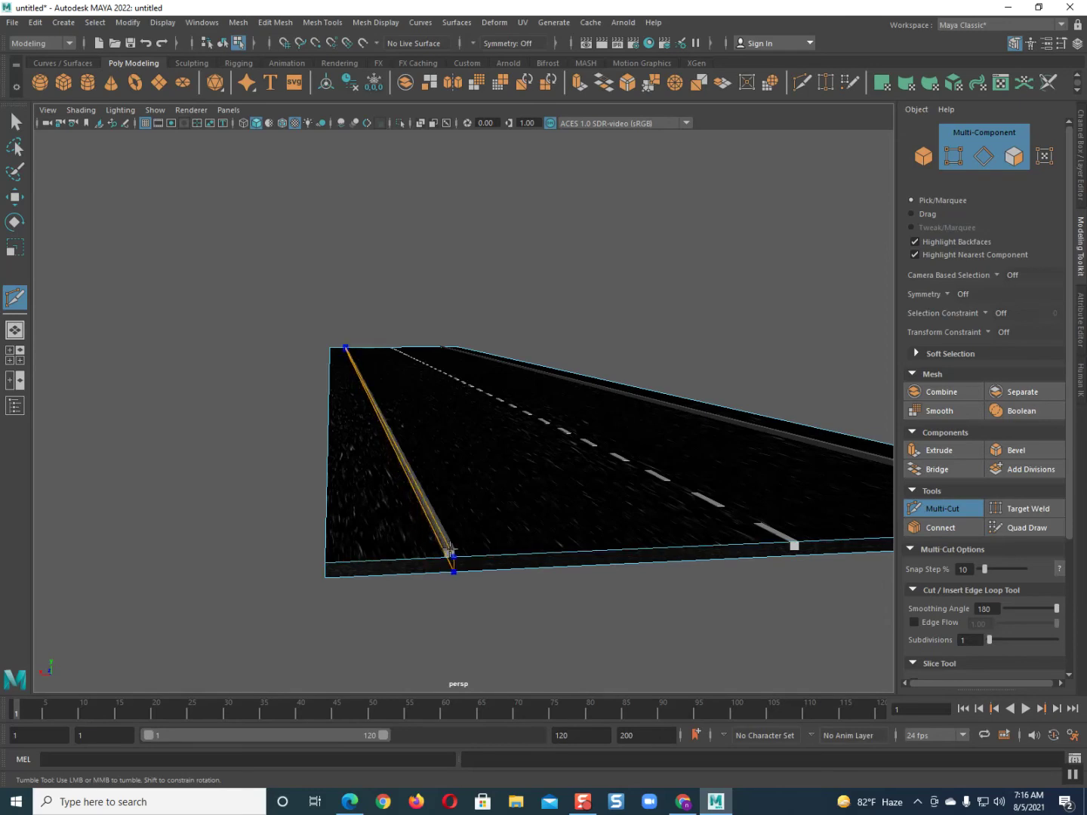
key(Return)
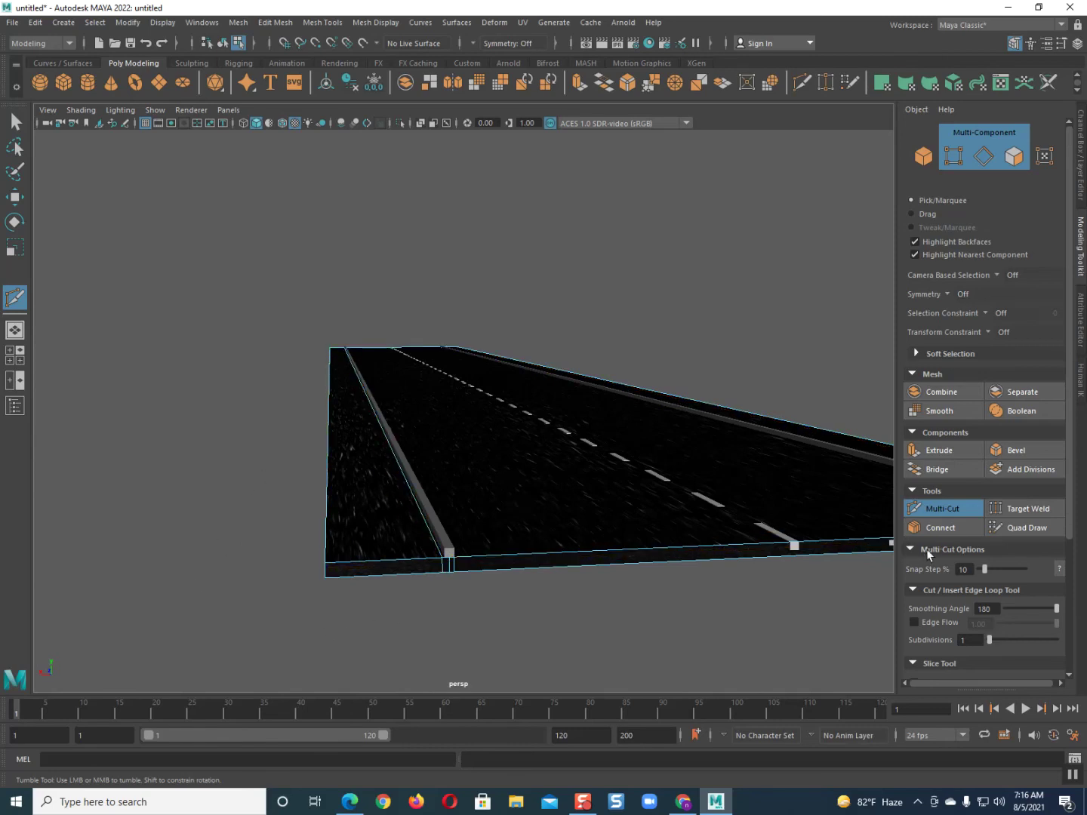
click(931, 512)
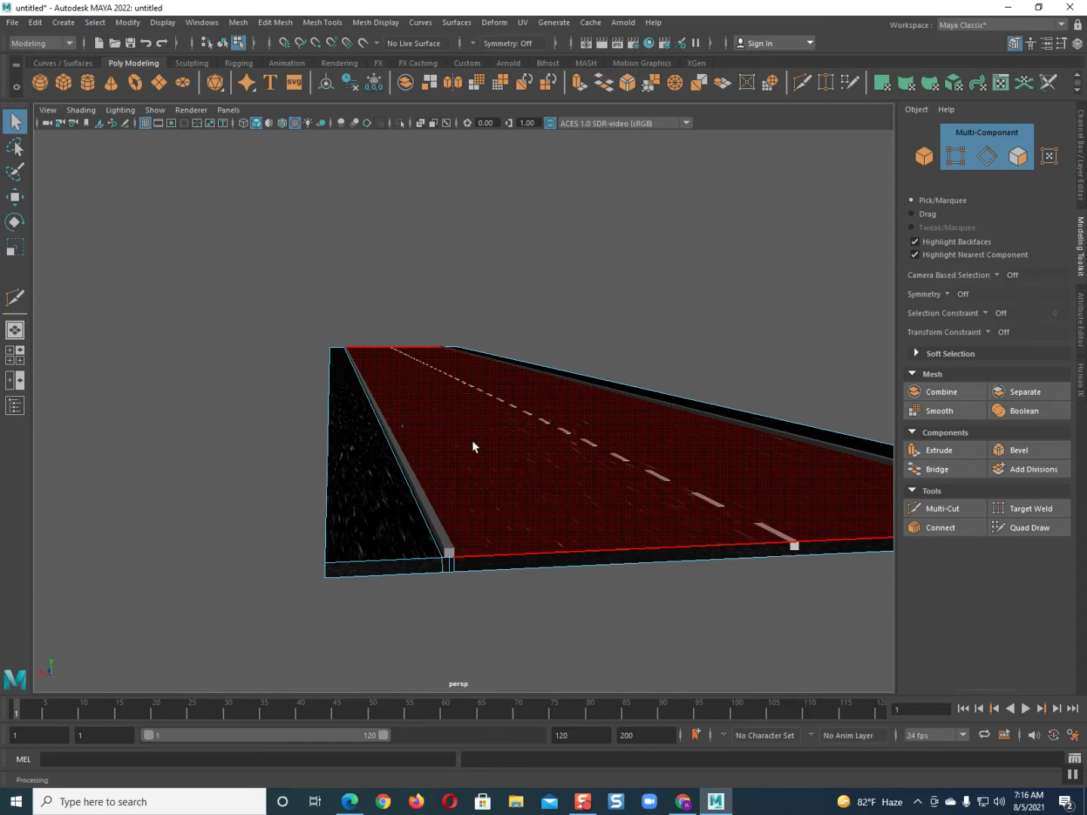
right_drag(472, 440, 520, 397)
click(547, 307)
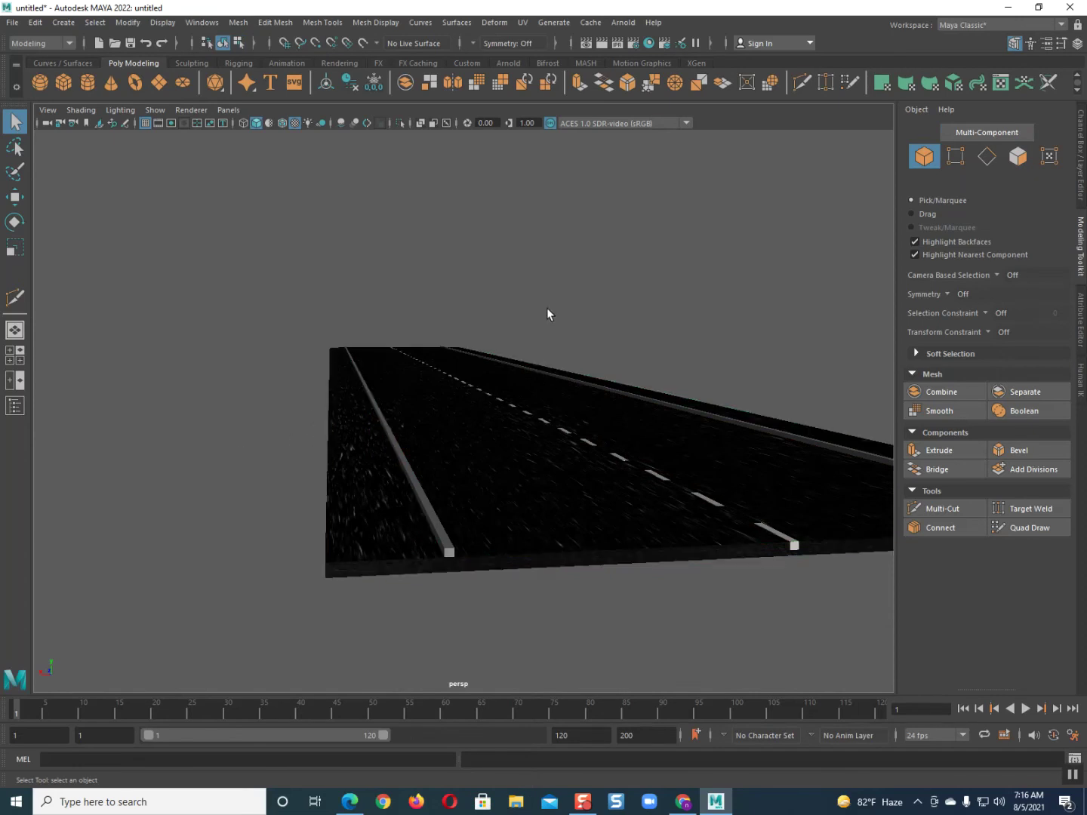
Move side bar pCube1 along X toward the centre line to expose the slab's edge loops, and select the slab
alt+drag(477, 450, 469, 445)
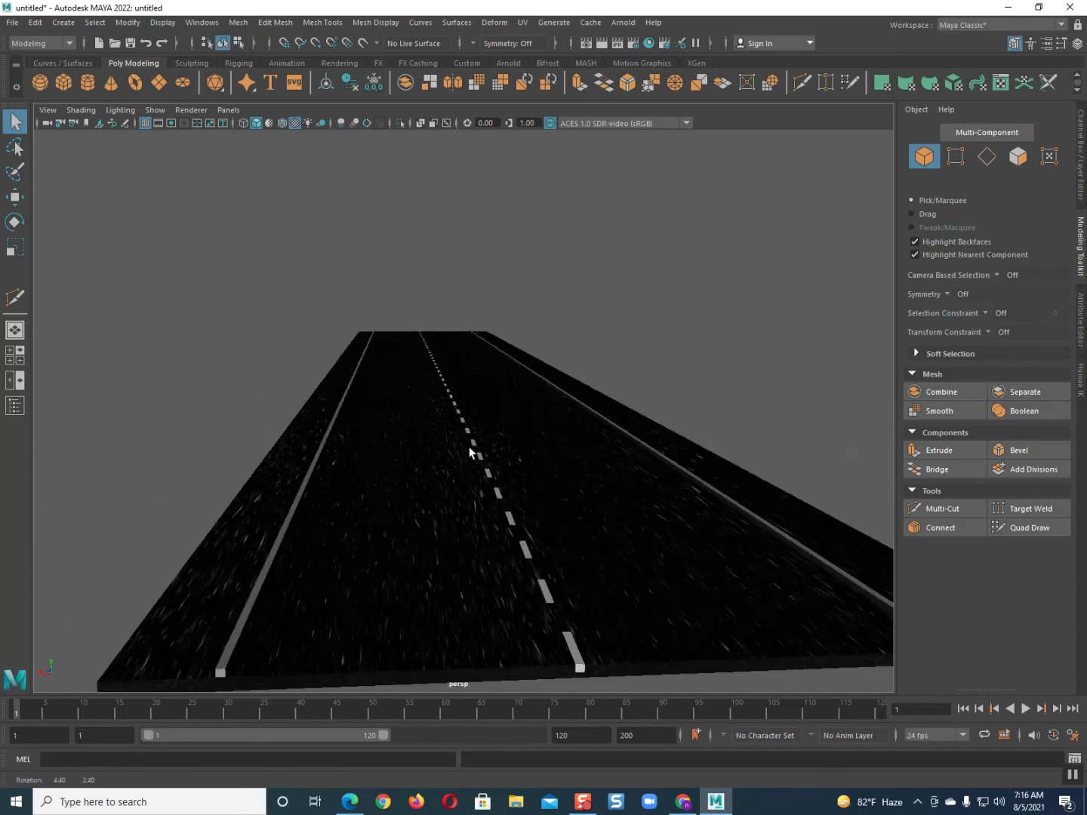
click(411, 459)
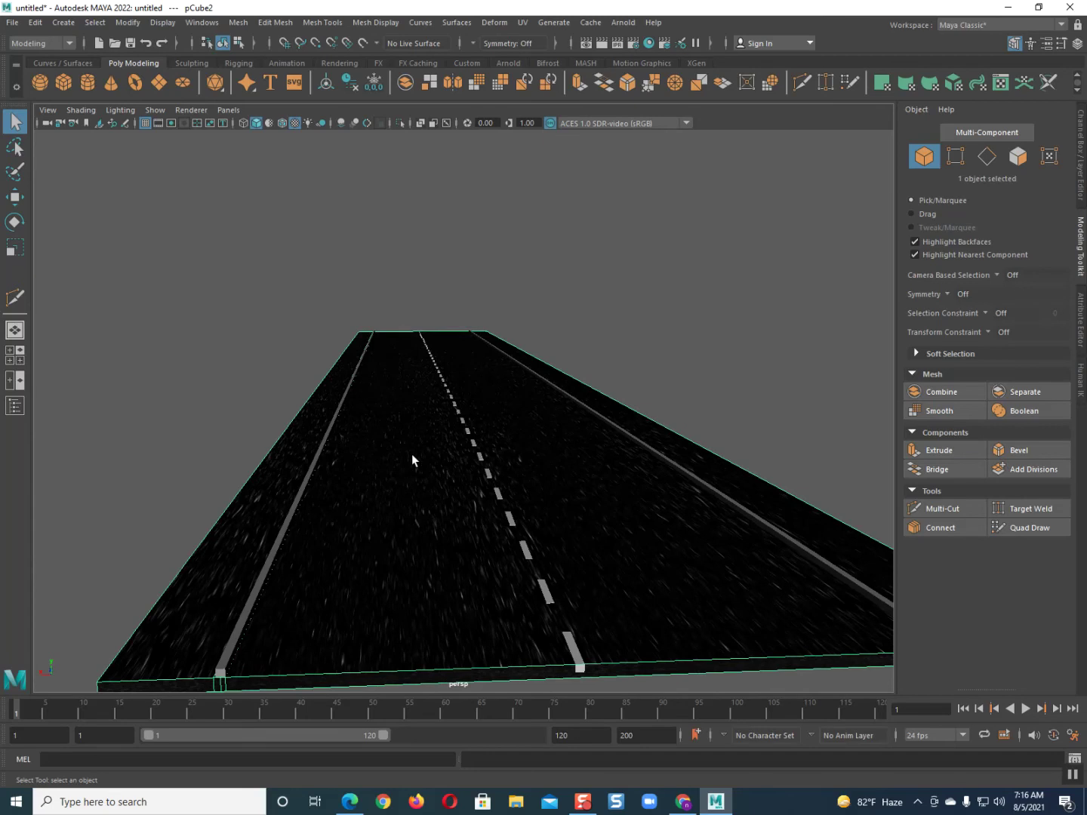
click(257, 580)
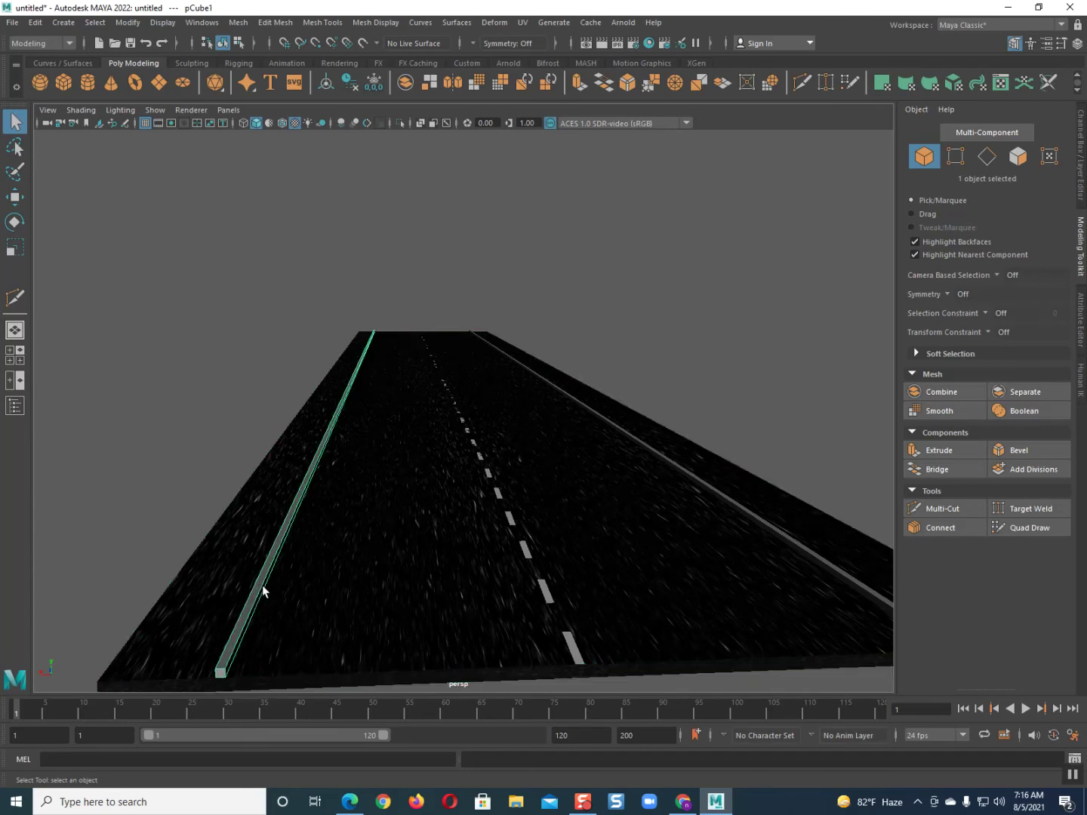
scroll(280, 574, down, 3)
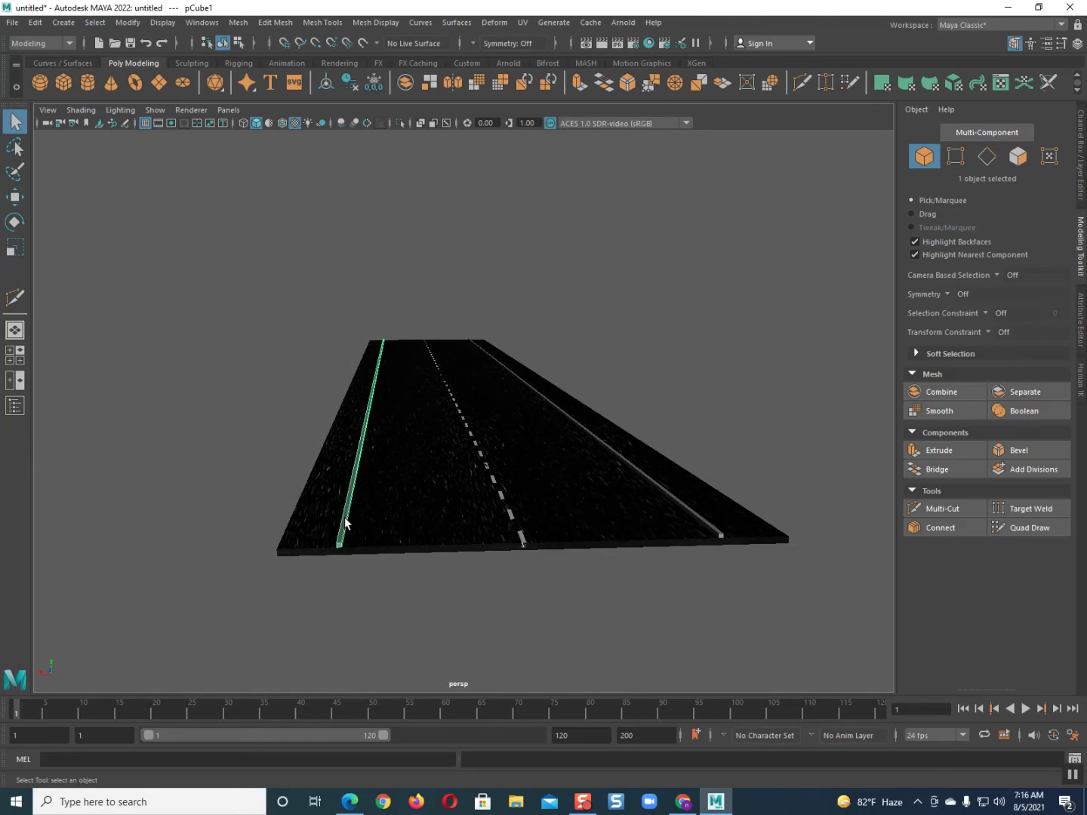
click(14, 197)
drag(411, 376, 432, 378)
click(418, 456)
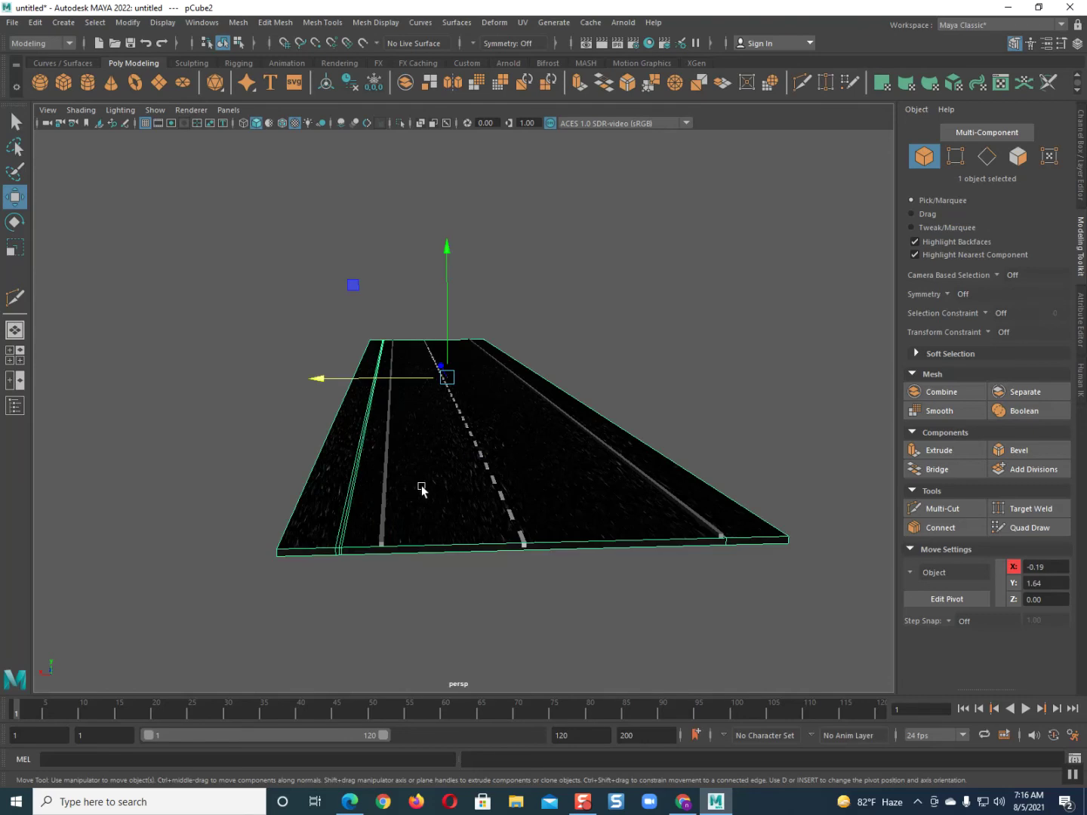
scroll(420, 486, up, 2)
scroll(430, 486, down, 2)
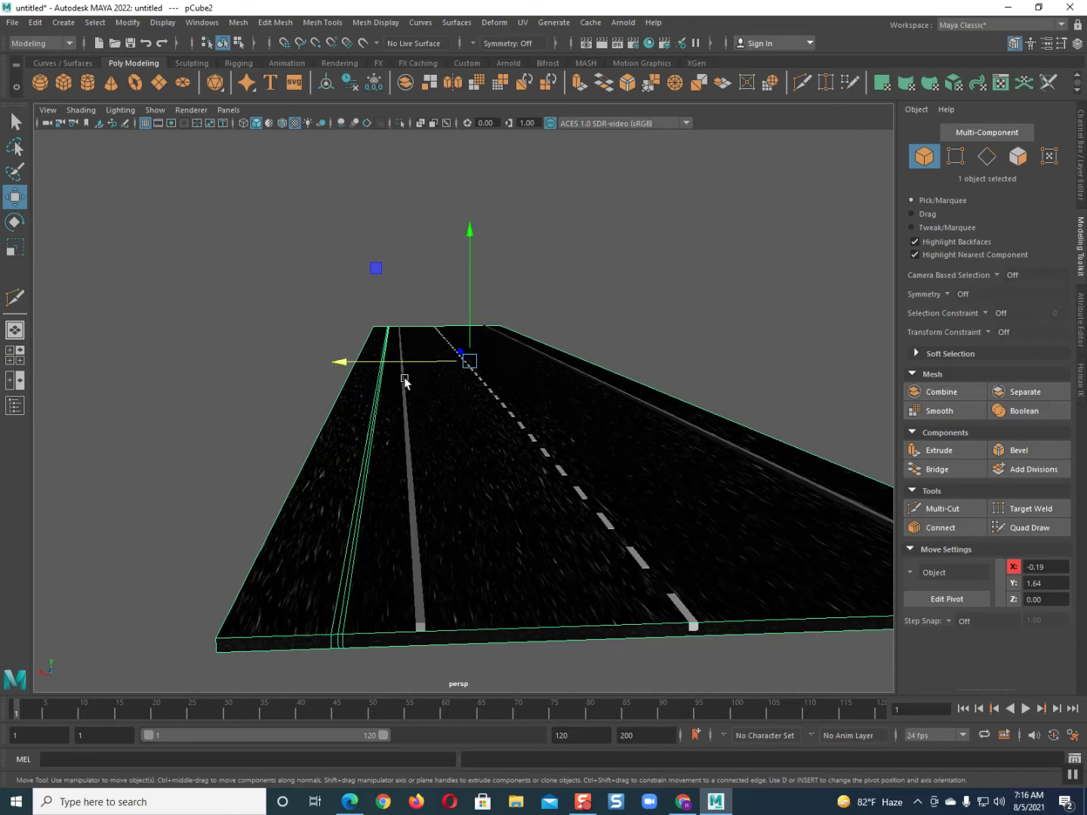
Undo the move of side bar pCube1 and the most recent edge-loop cuts beside it
mouse_move(404, 364)
mouse_down()
mouse_move(393, 361)
mouse_move(405, 365)
mouse_up()
key(ctrl+z)
key(ctrl+z)
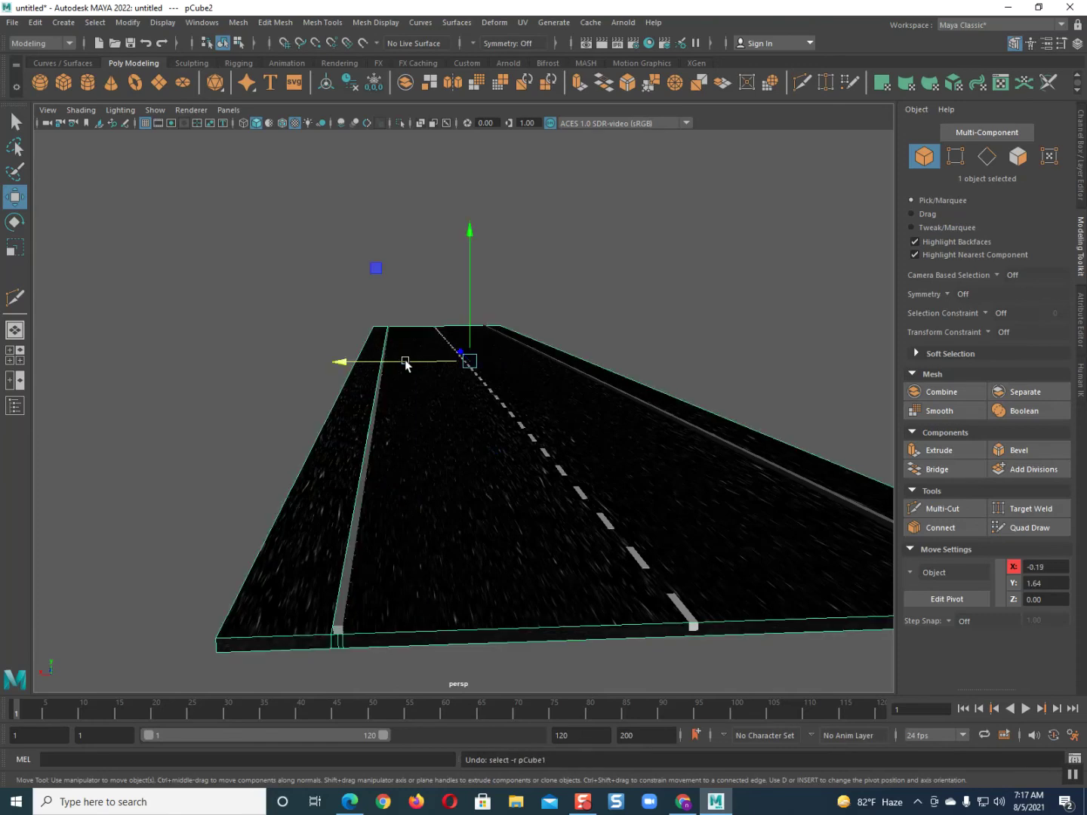
key(ctrl+z)
key(ctrl+z)
key(ctrl+z)
key(ctrl+z)
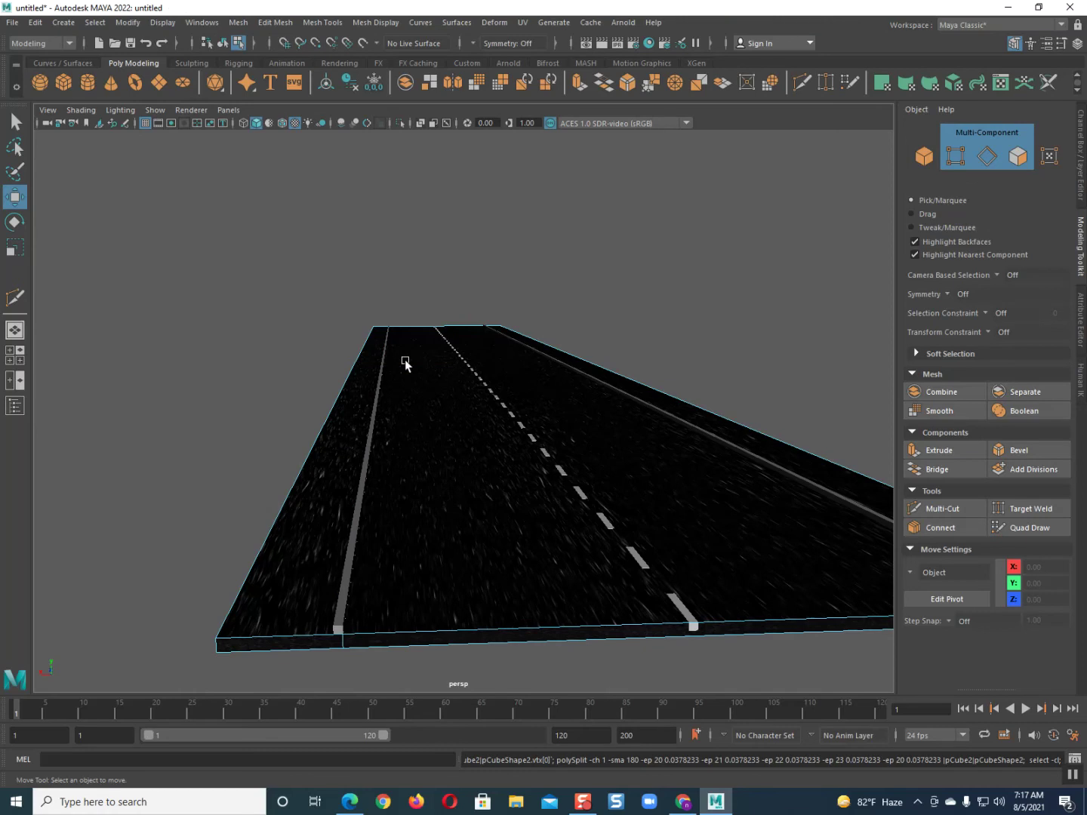
In object mode, move side bar pCube1 slightly along X toward the centre line, clear of the slab's edge loop, and select the slab
right_drag(432, 423, 465, 404)
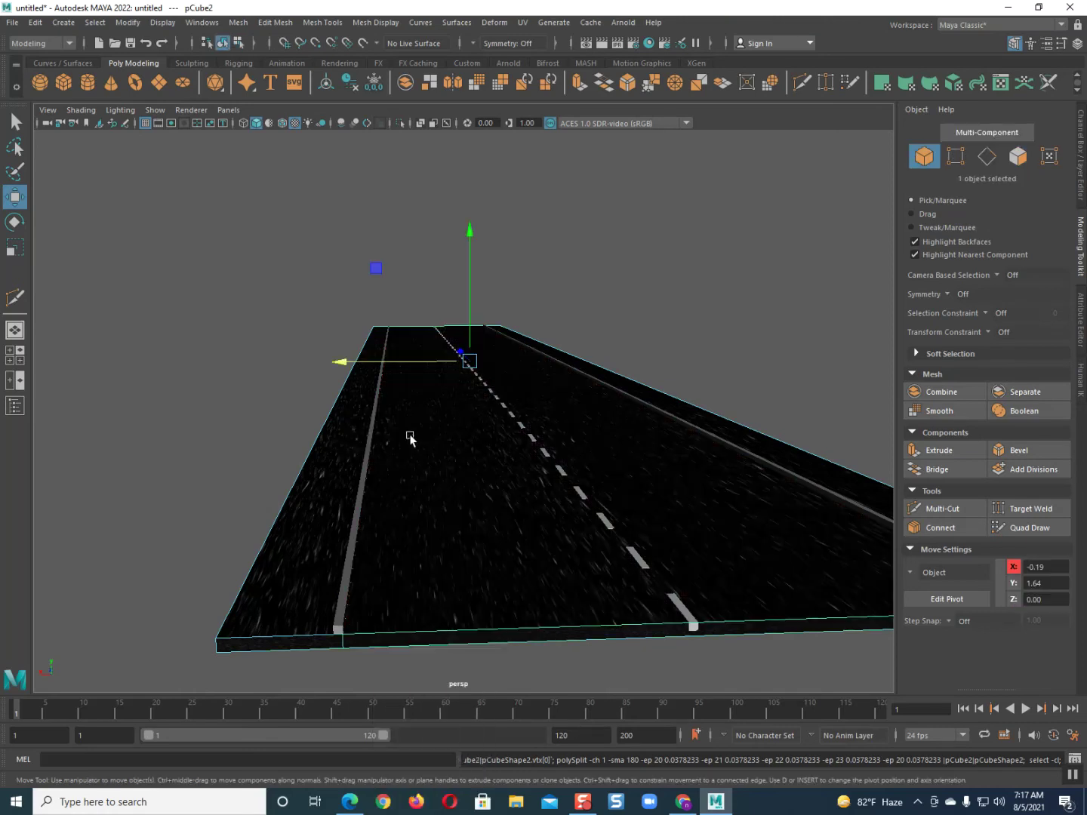
click(369, 445)
drag(411, 364, 418, 364)
click(444, 518)
scroll(443, 519, up, 3)
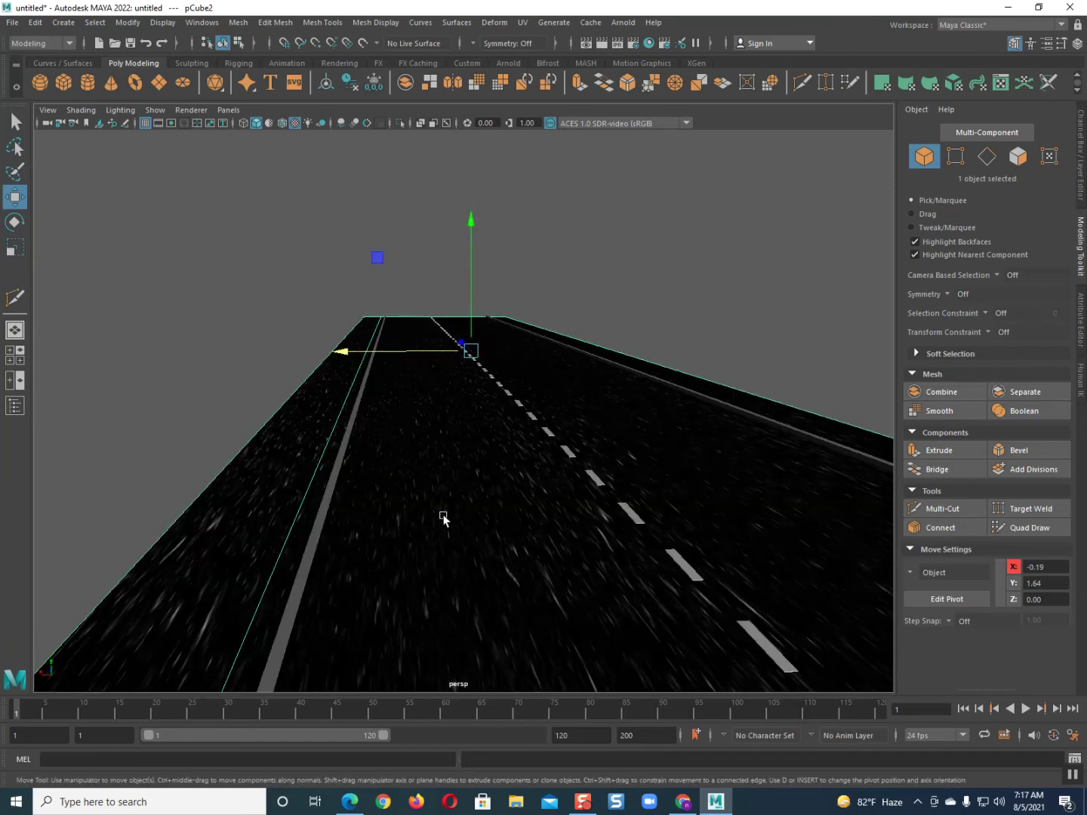
alt+right_drag(401, 593, 425, 541)
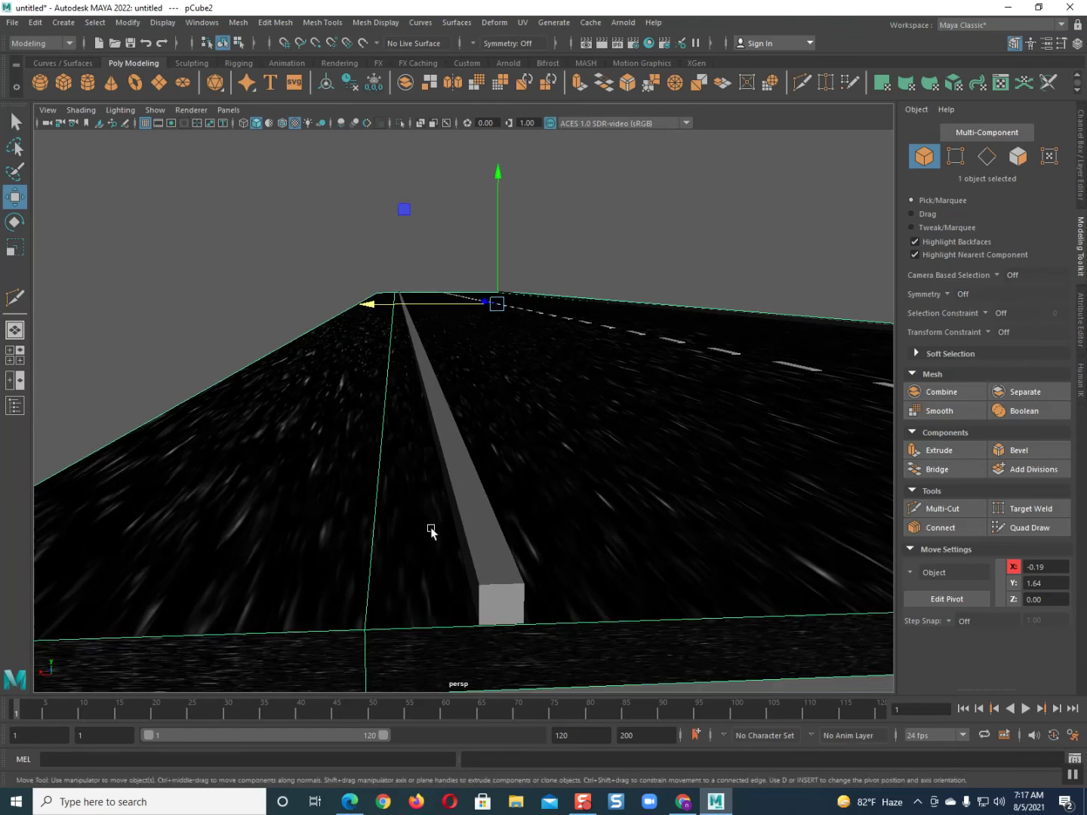
drag(392, 303, 400, 315)
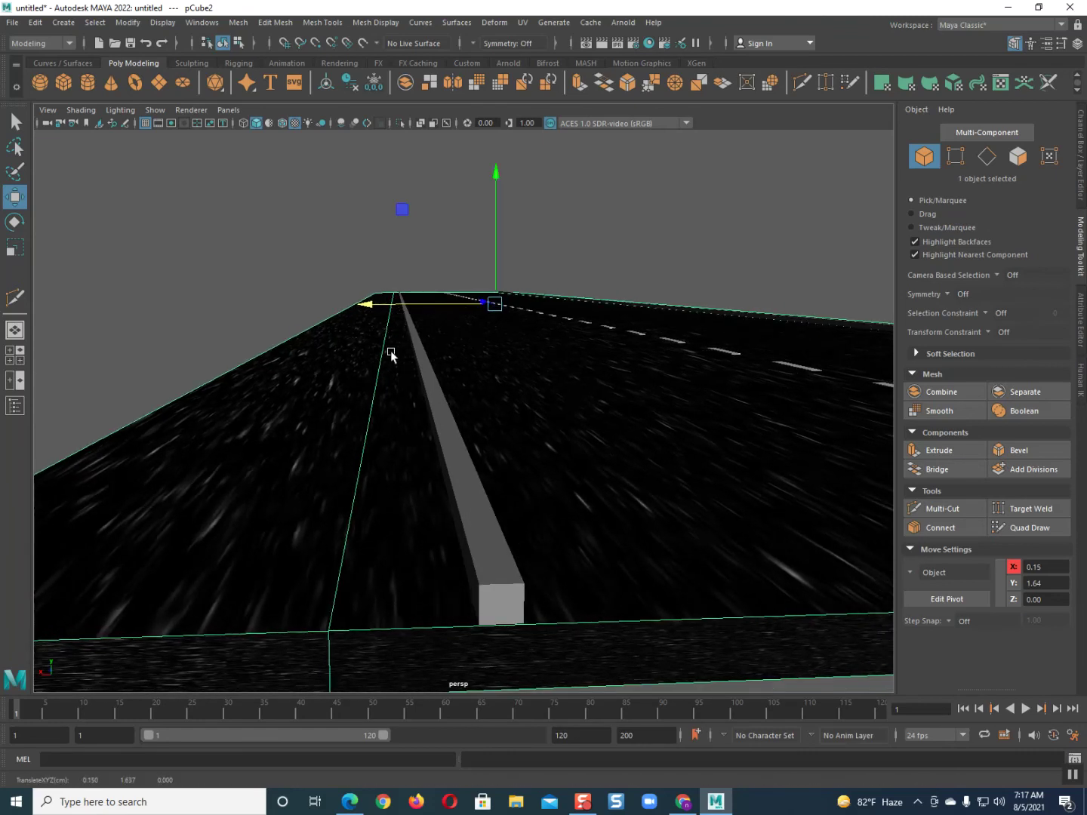
key(ctrl+z)
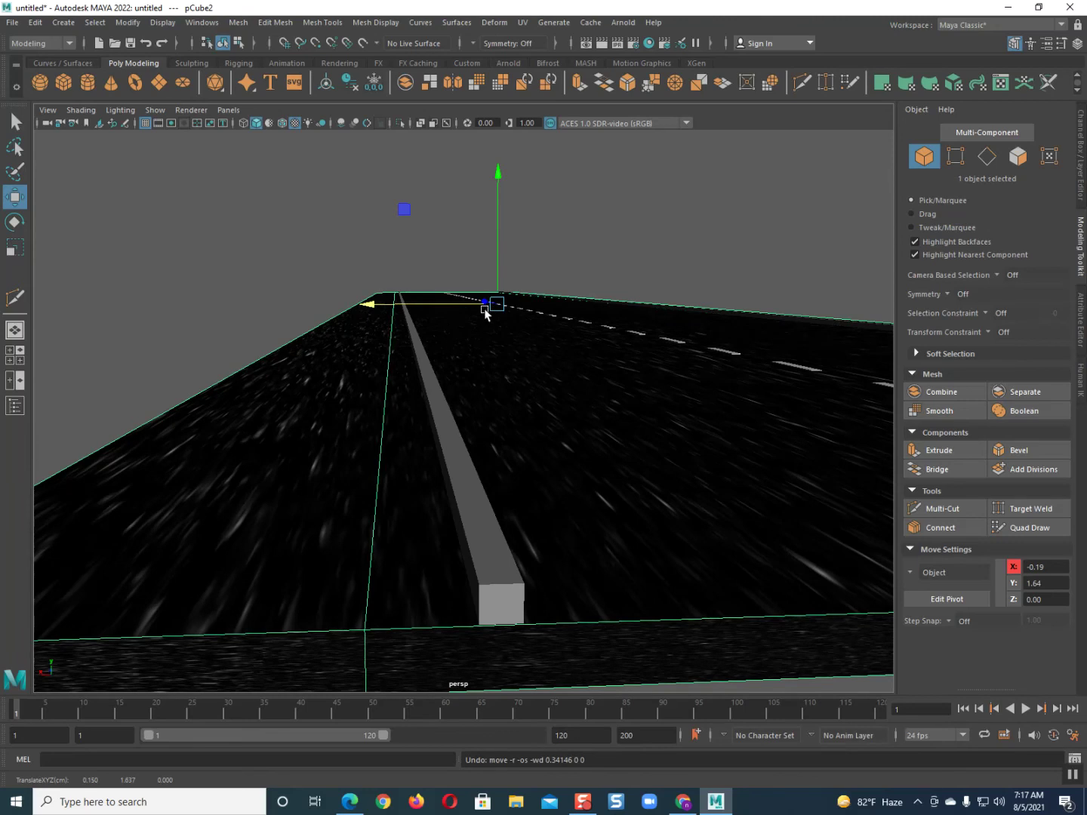
Move the long narrow edge bar sideways along X until its outer side lines up with the slab's lengthwise edge line
click(442, 425)
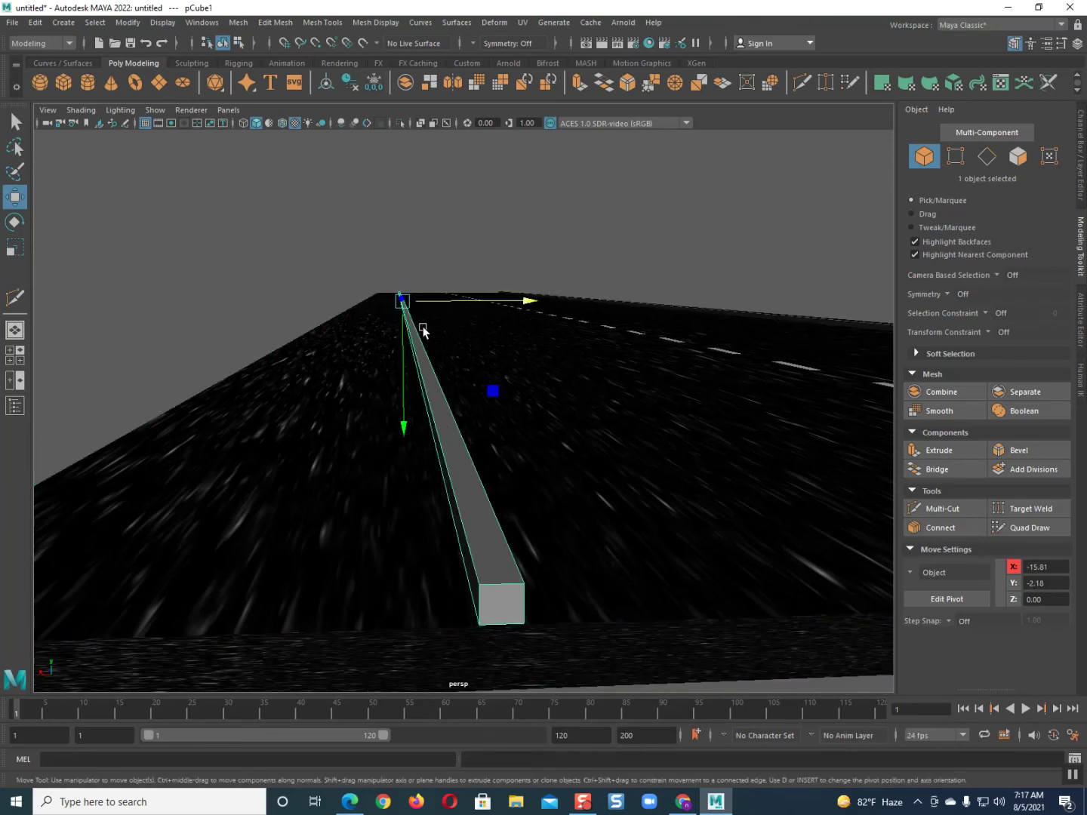
drag(426, 296, 422, 296)
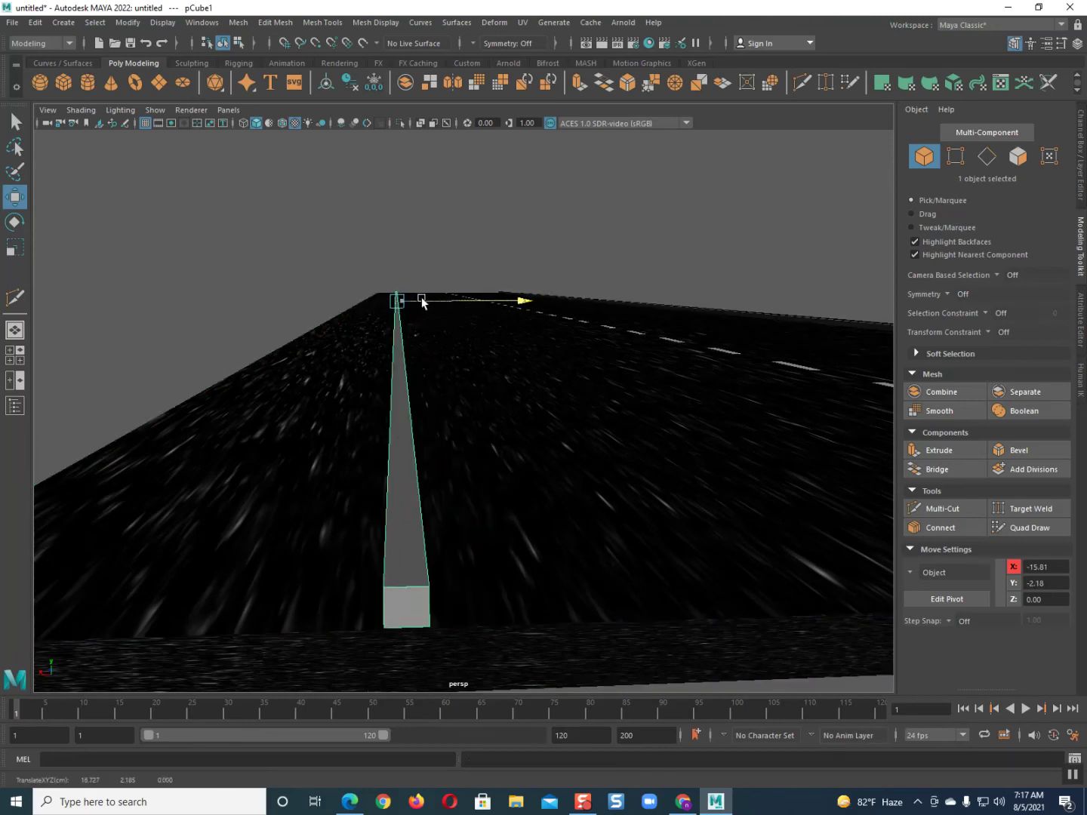
click(511, 488)
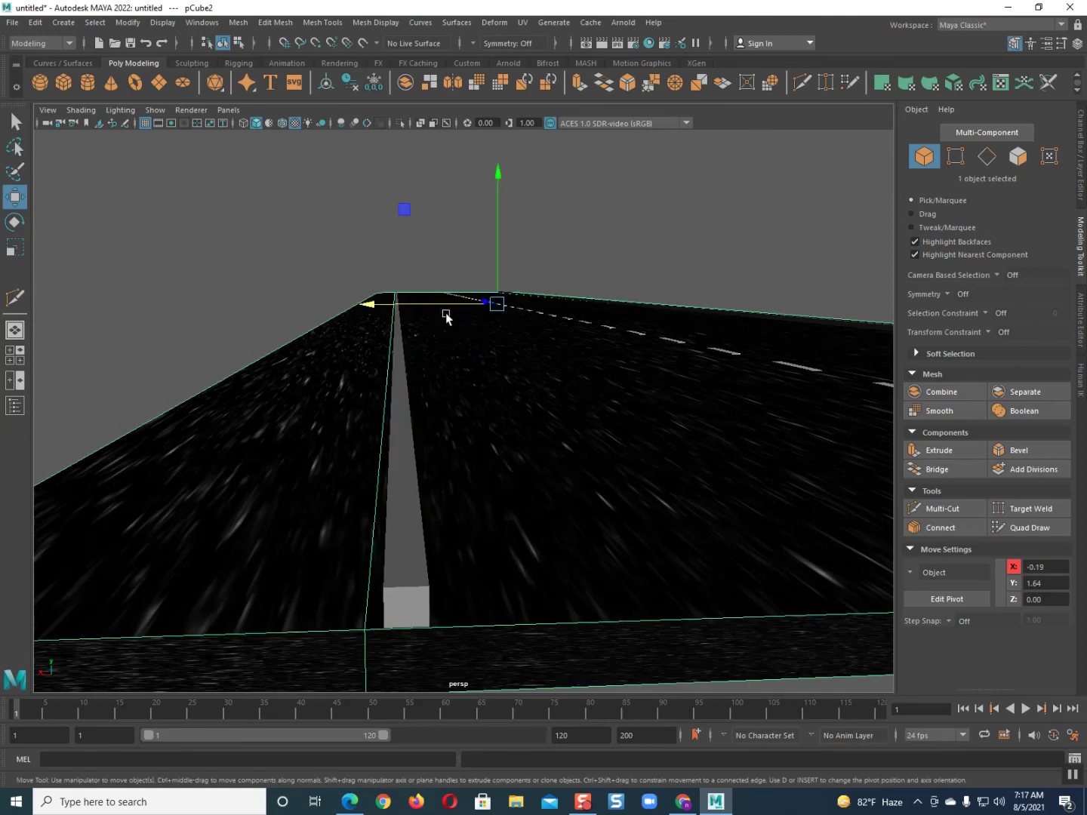
click(403, 389)
click(425, 303)
drag(424, 303, 422, 307)
click(440, 417)
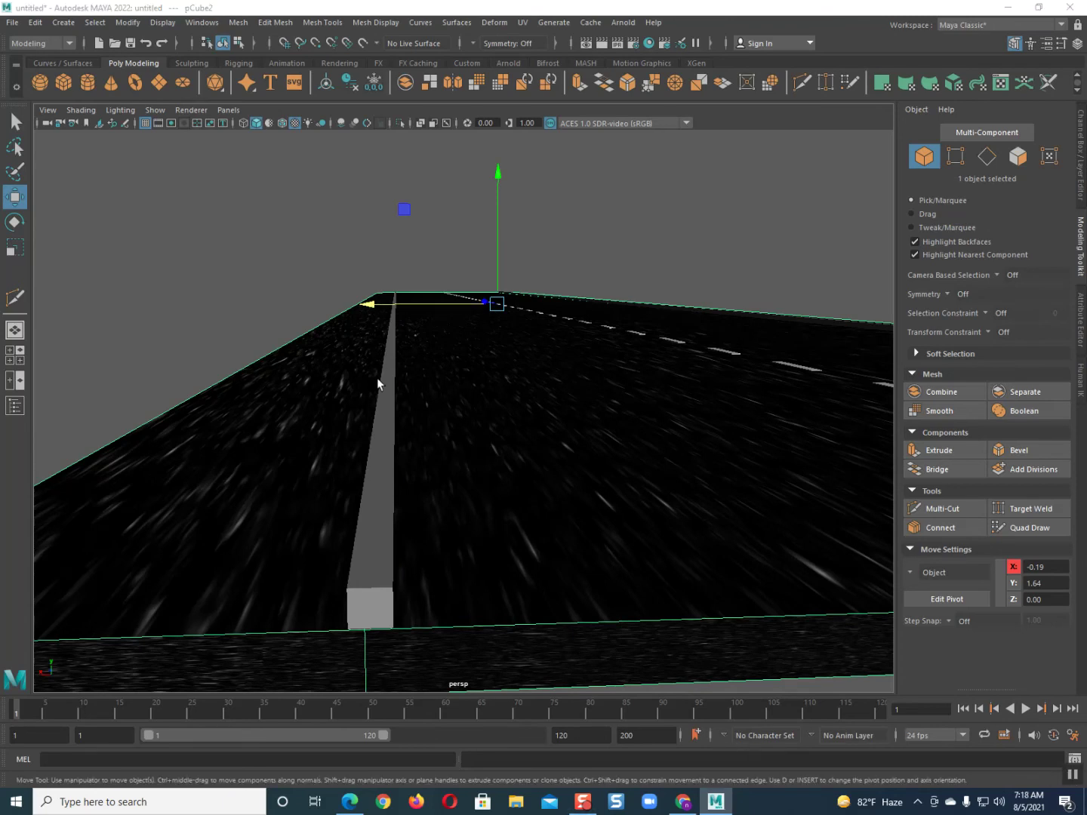
click(389, 407)
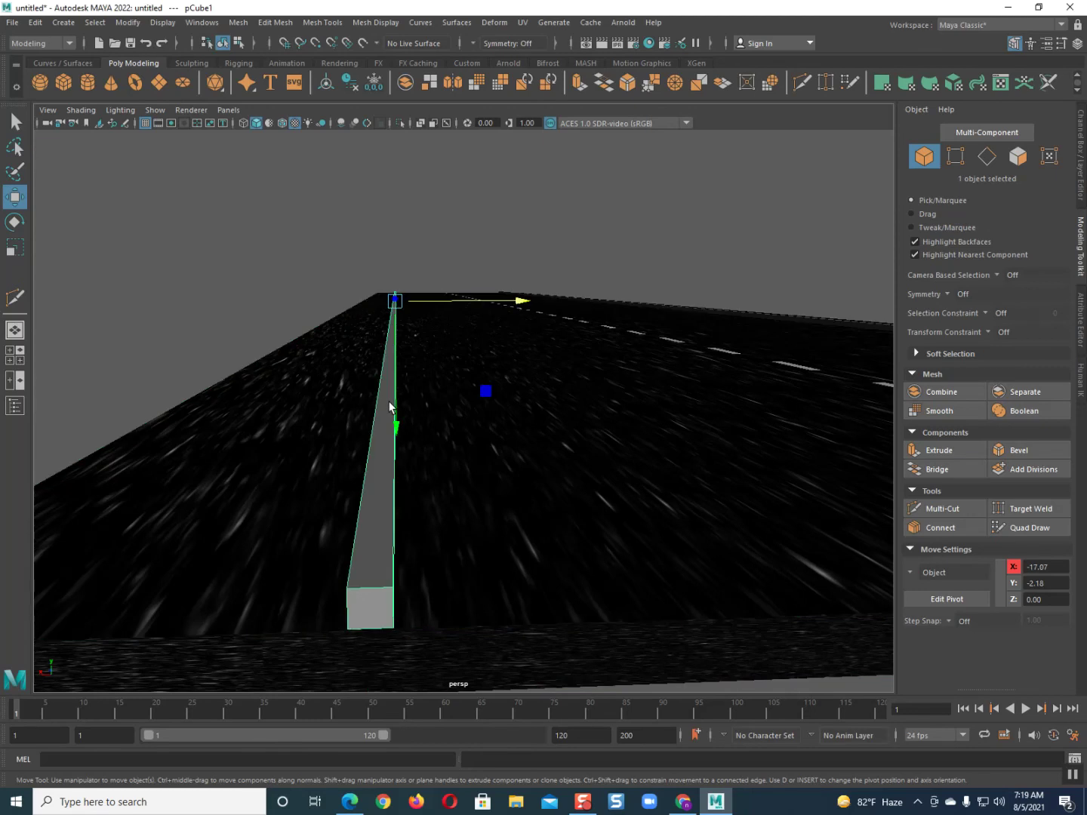
drag(389, 407, 390, 408)
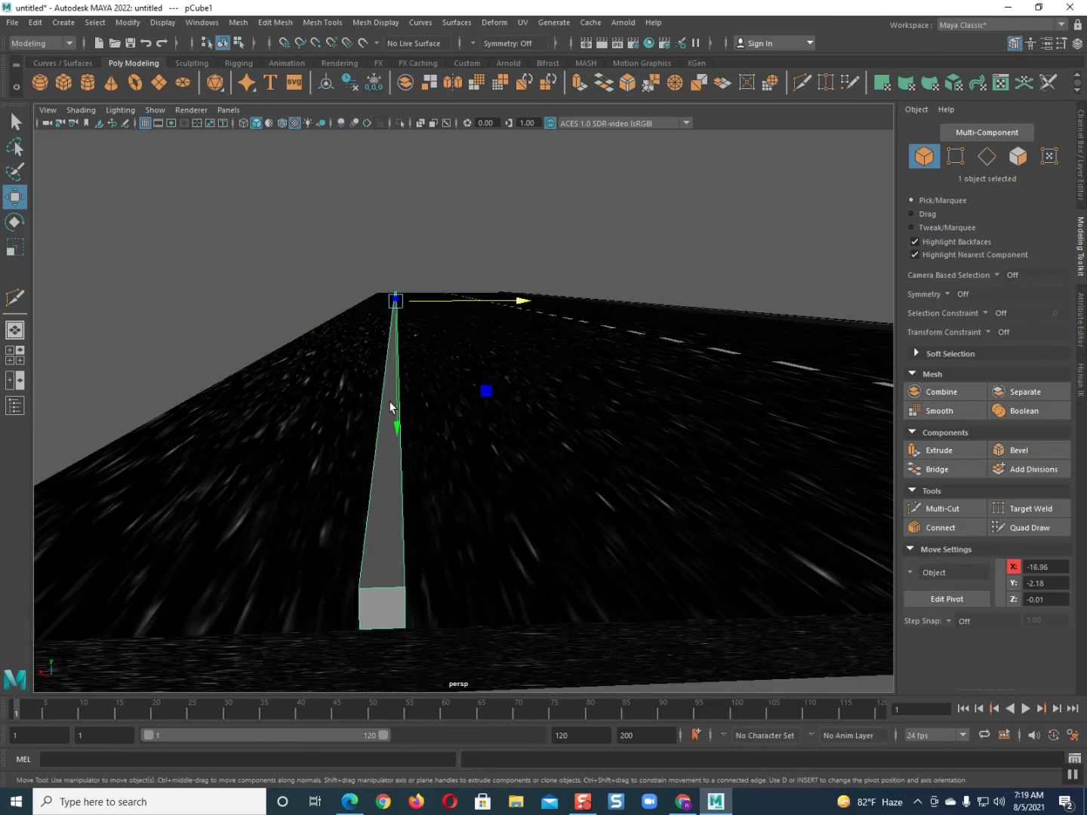
click(303, 452)
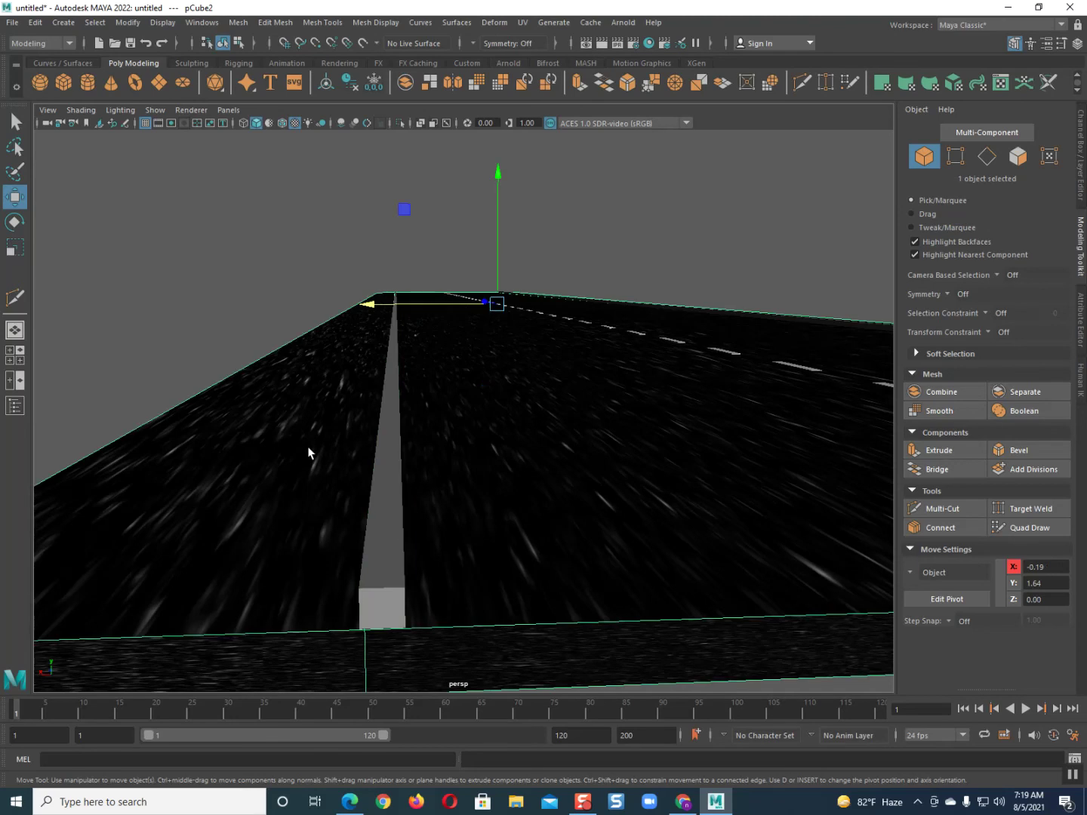
click(381, 470)
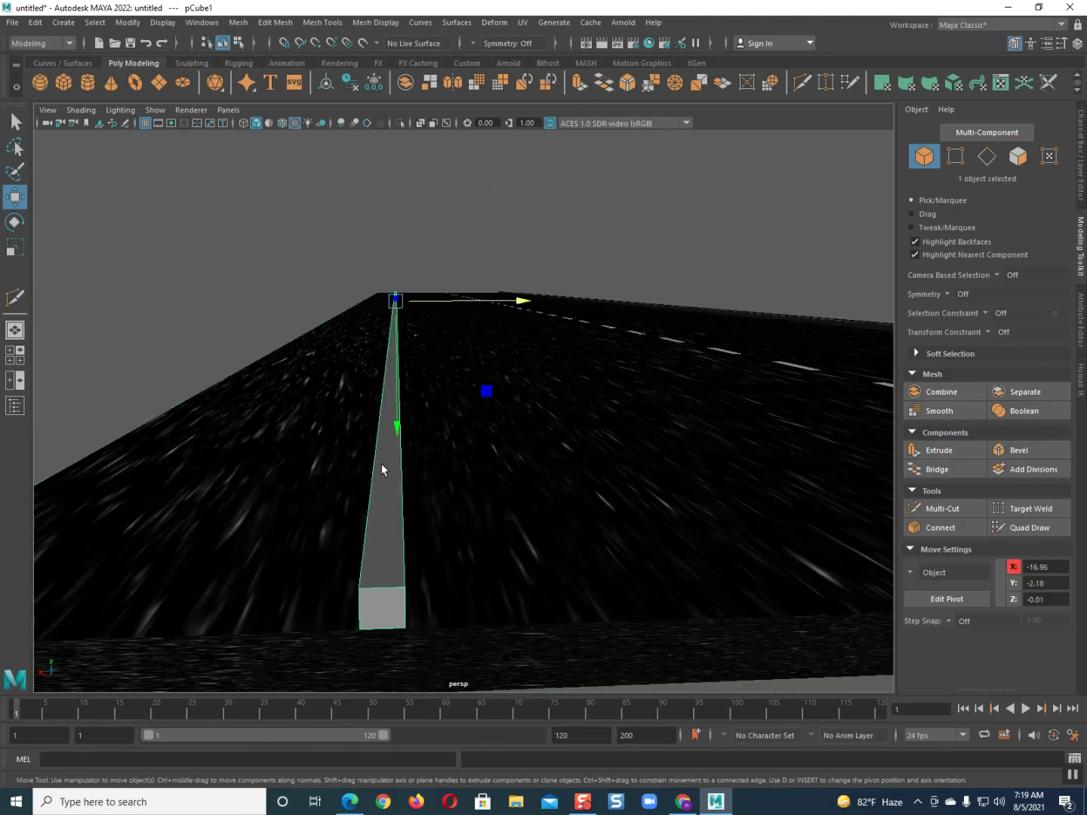
click(297, 455)
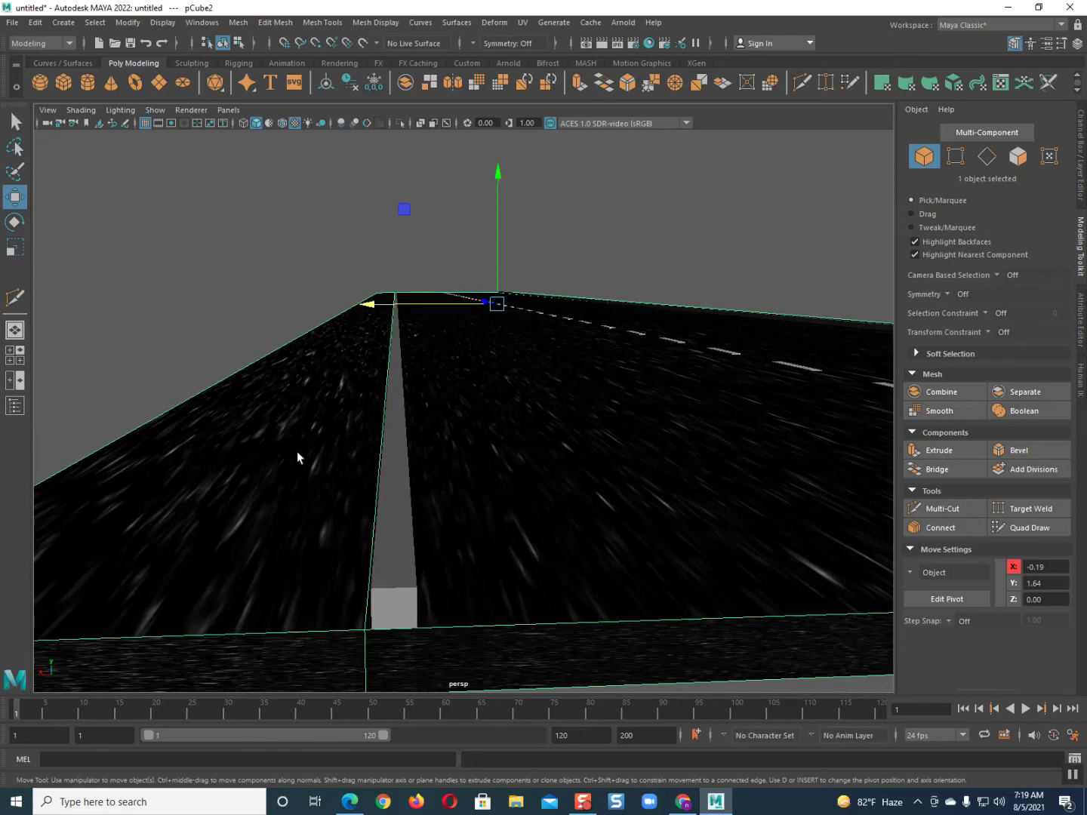
Select the two outer top faces of the road slab beyond the edge bars and assign them a new Phong material
mouse_move(331, 512)
alt+mouse_down()
mouse_move(356, 511)
mouse_move(334, 512)
alt+mouse_up()
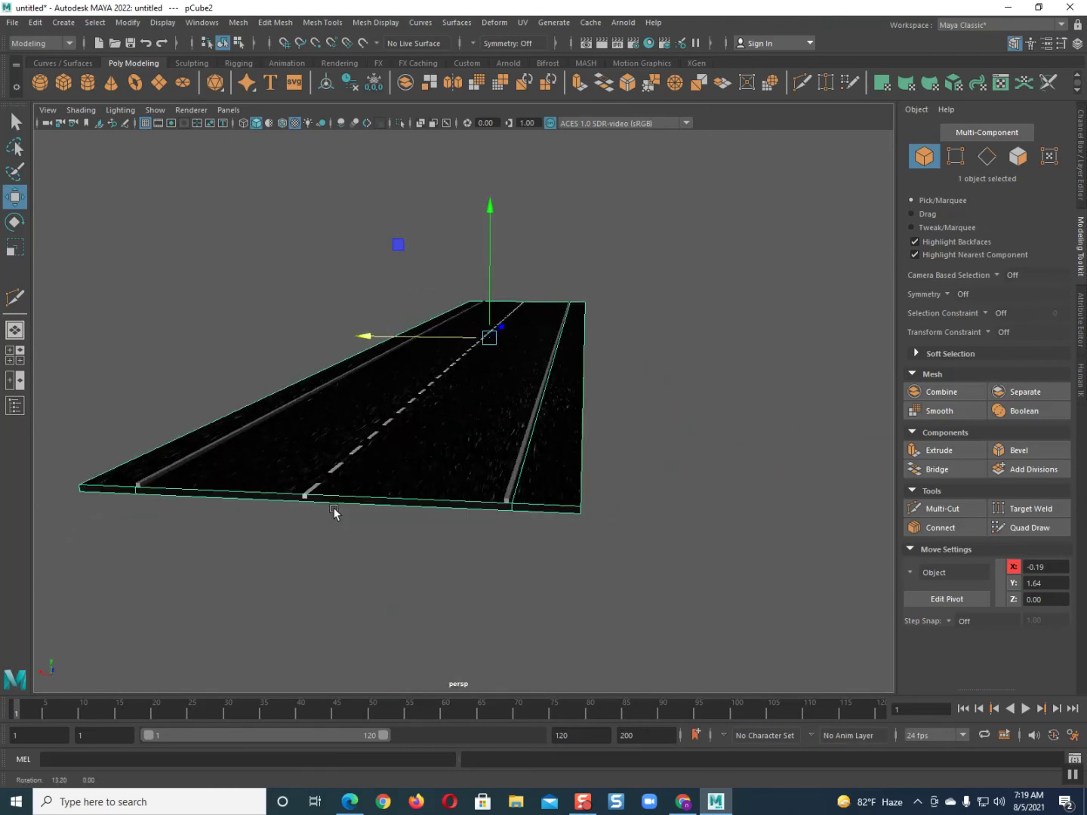
right_click(559, 466)
mouse_move(561, 465)
right_down()
mouse_move(611, 421)
mouse_move(580, 458)
mouse_move(565, 429)
mouse_move(552, 468)
right_up()
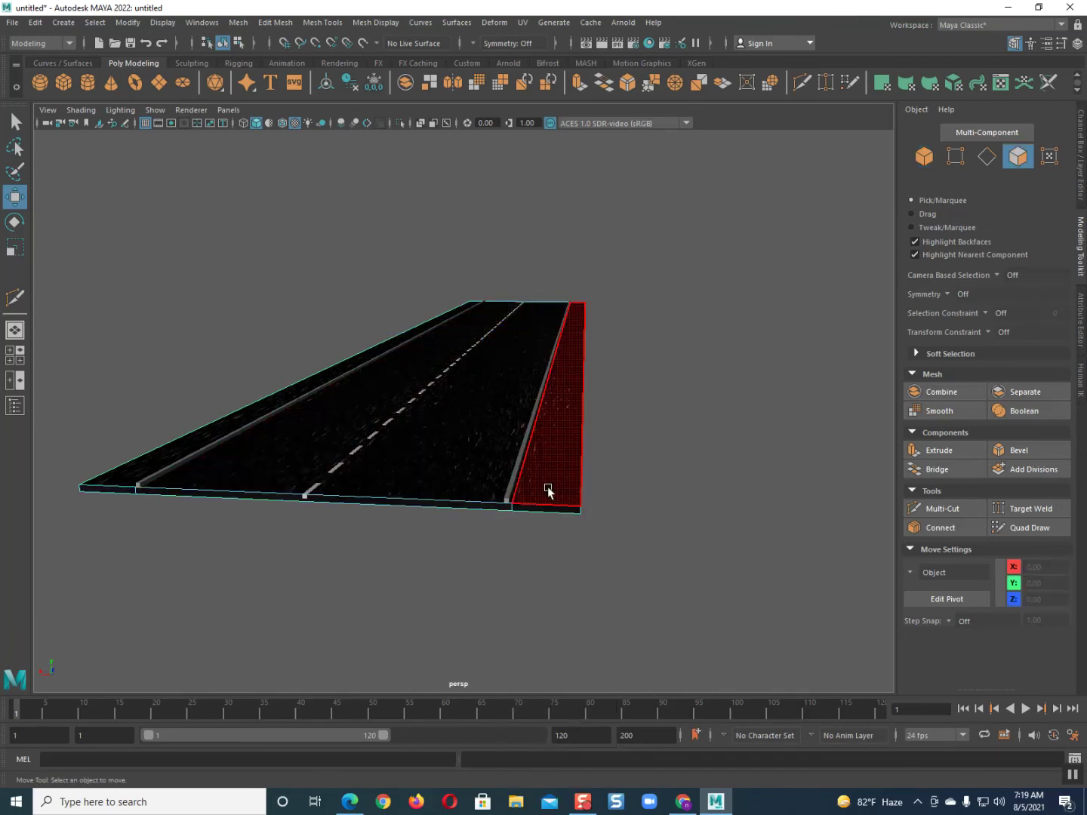
click(548, 489)
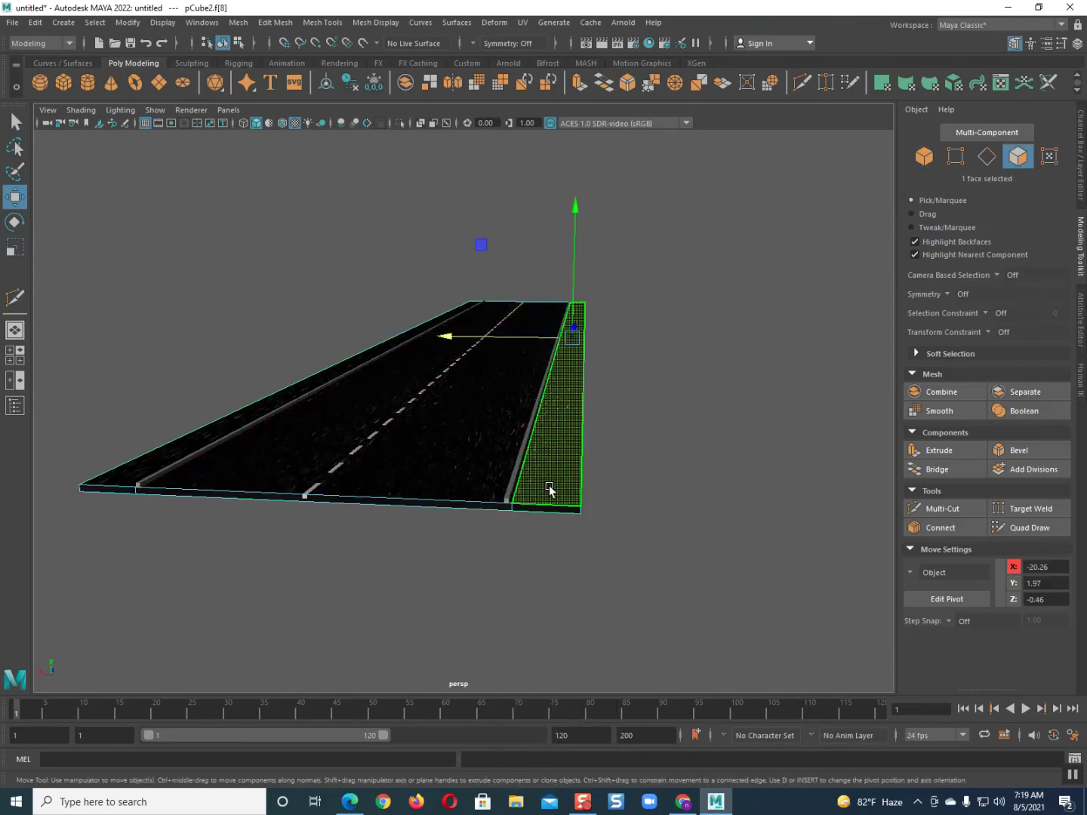
shift+click(216, 434)
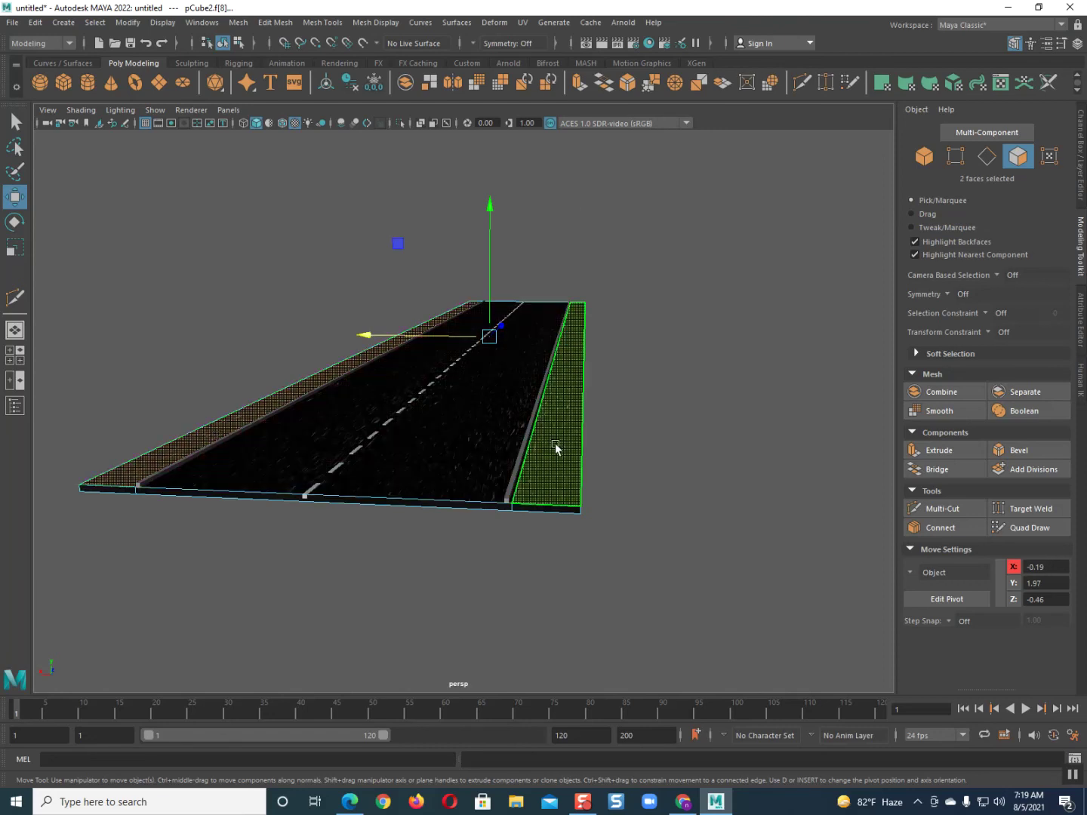
right_drag(527, 406, 499, 756)
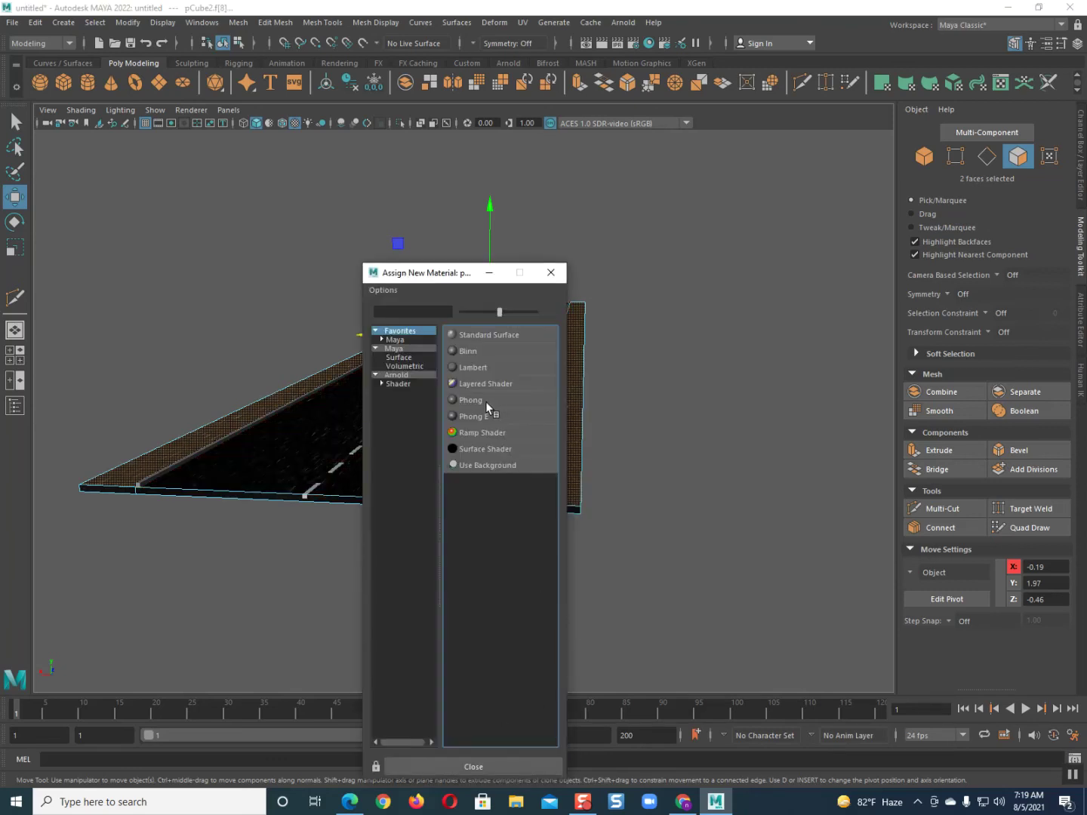
click(485, 401)
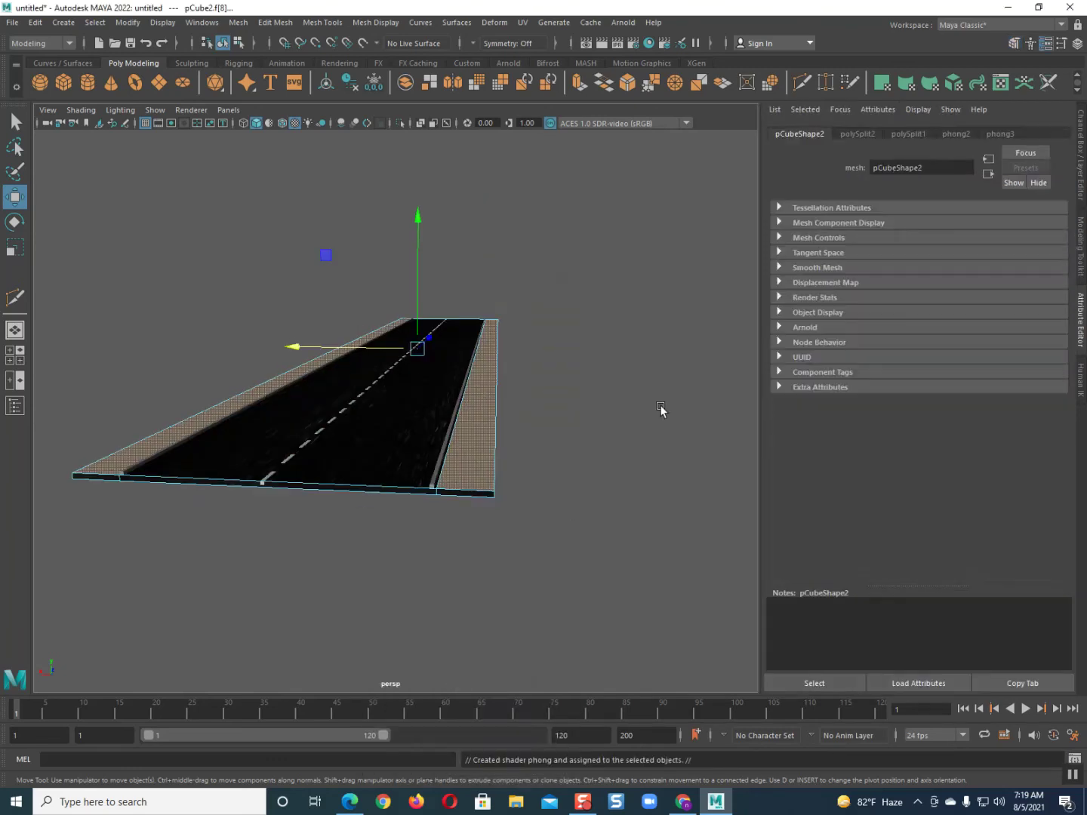
Connect a File texture to the Color attribute of the new phong3 material
click(956, 134)
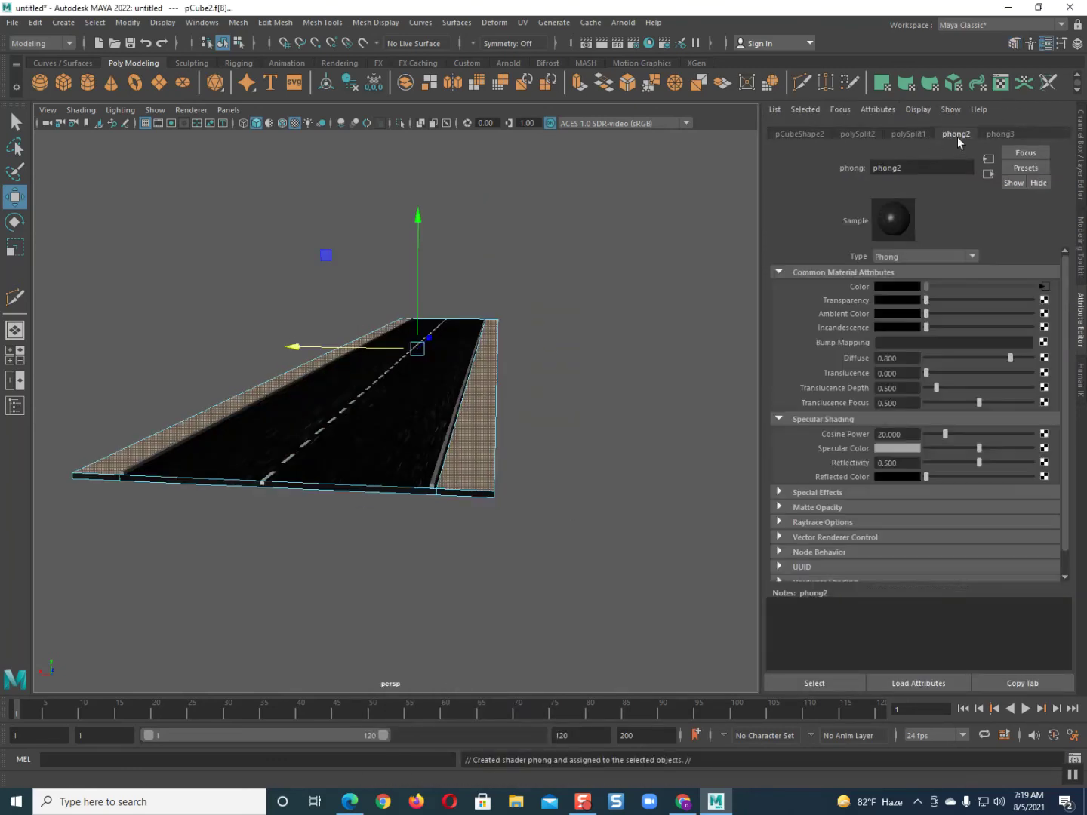
click(997, 134)
click(1042, 286)
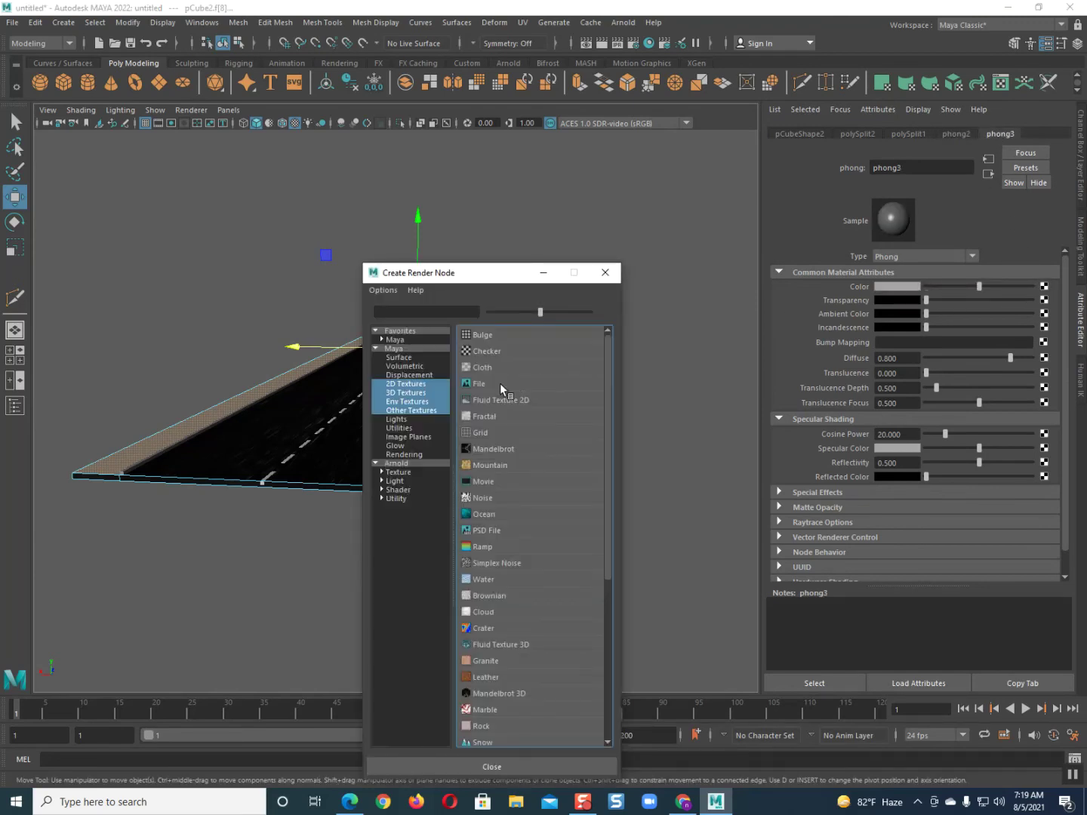
click(462, 385)
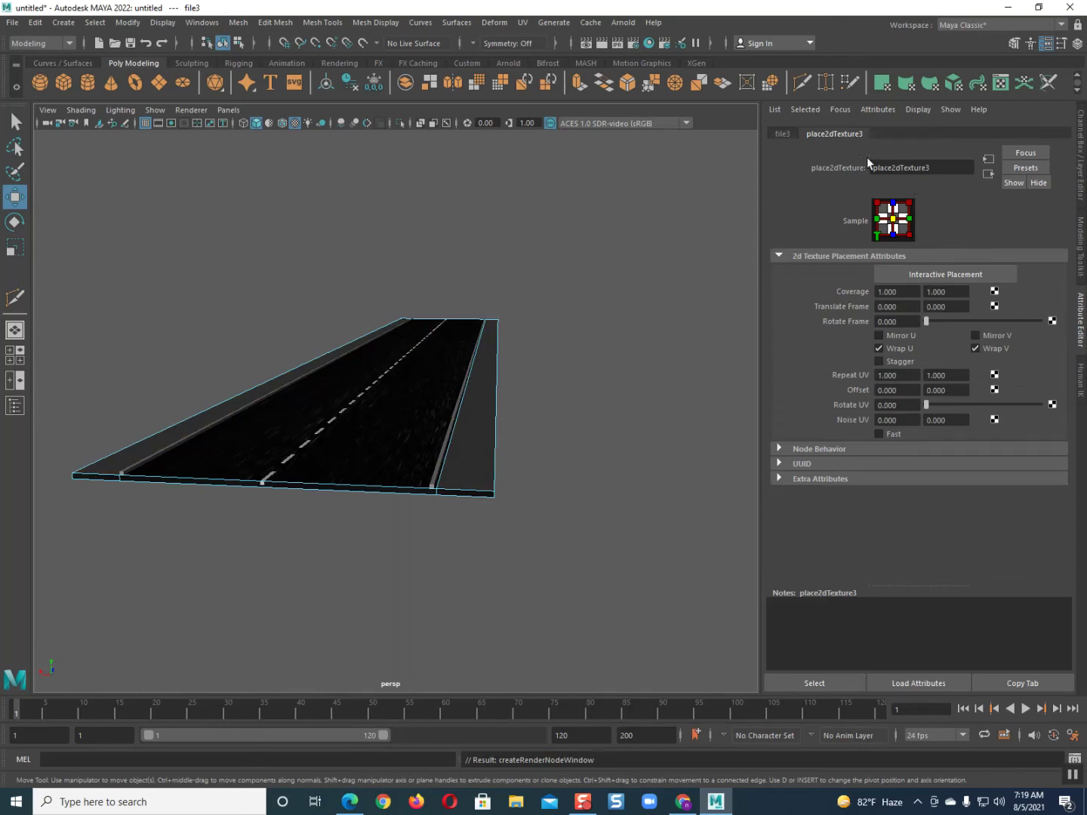
Browse for the file texture's image in the folder E:\Color\Brick color
click(785, 134)
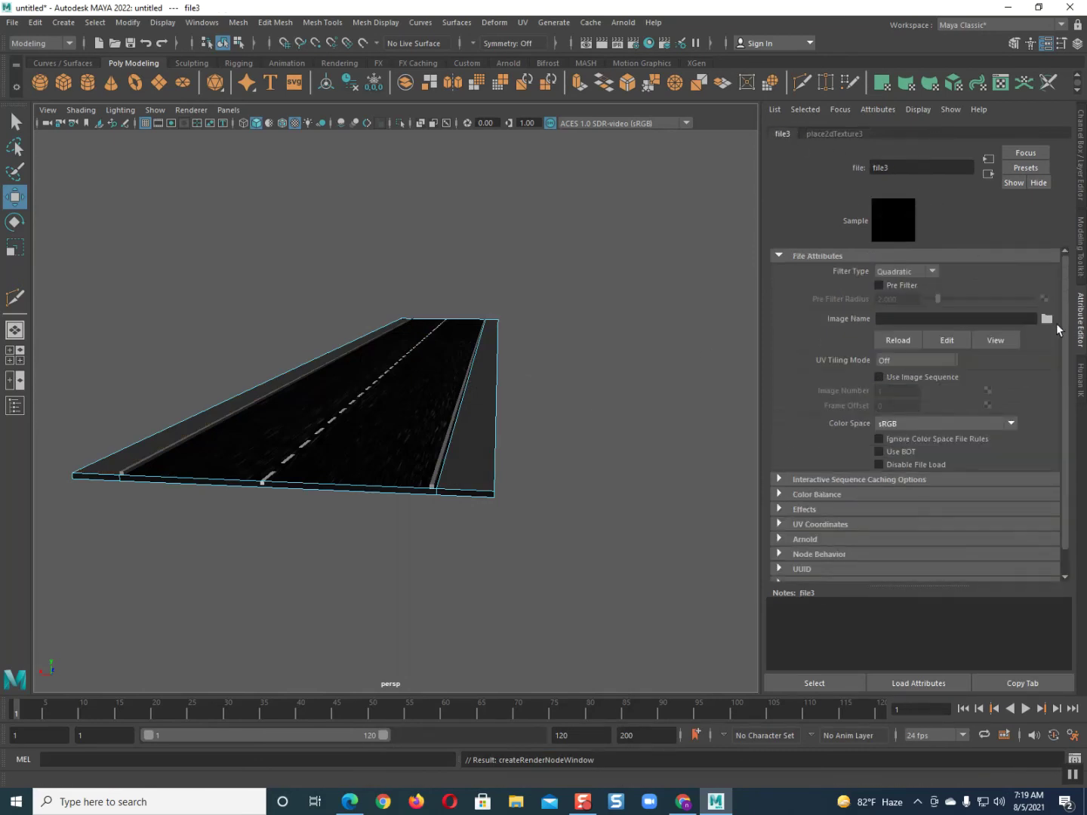
click(1044, 318)
click(412, 273)
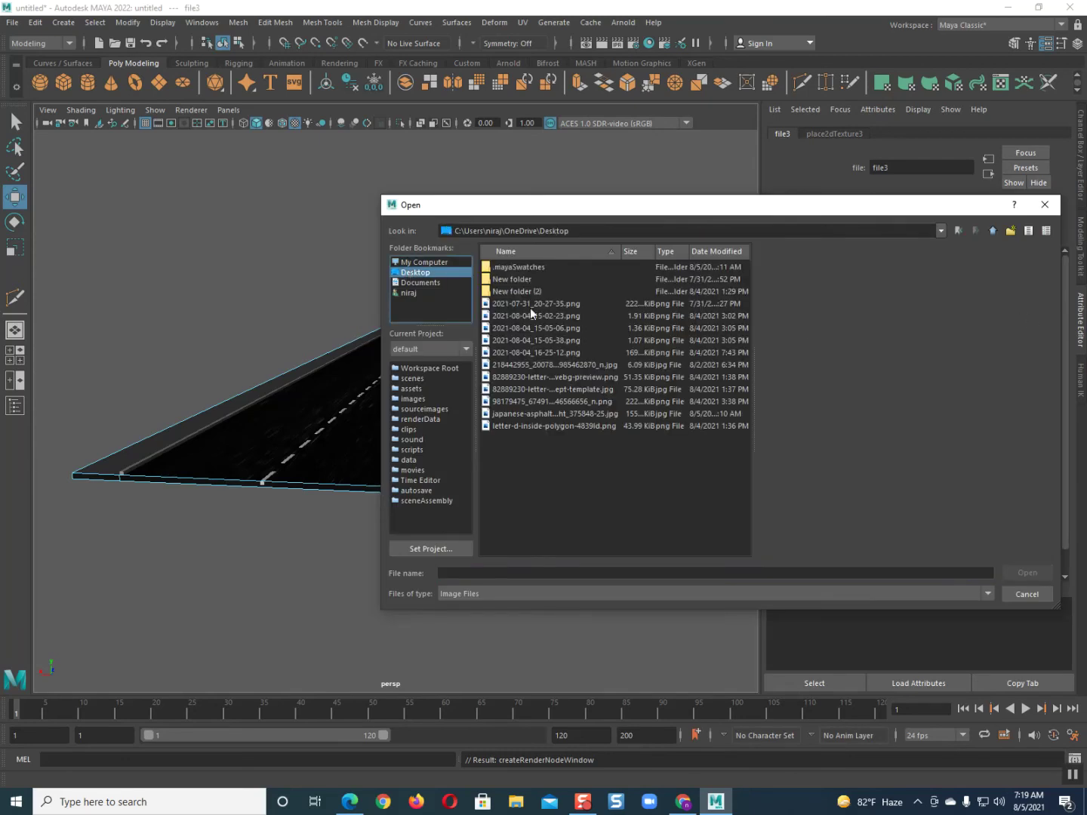
click(430, 265)
double_click(500, 279)
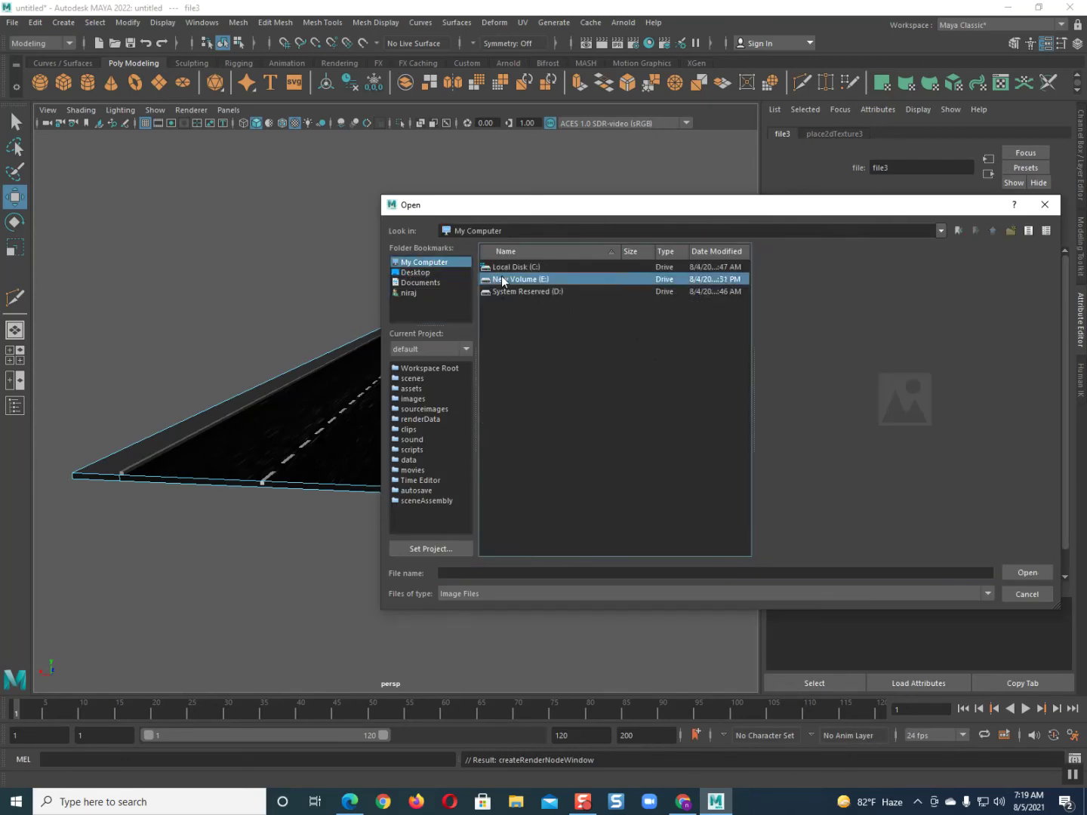
double_click(499, 301)
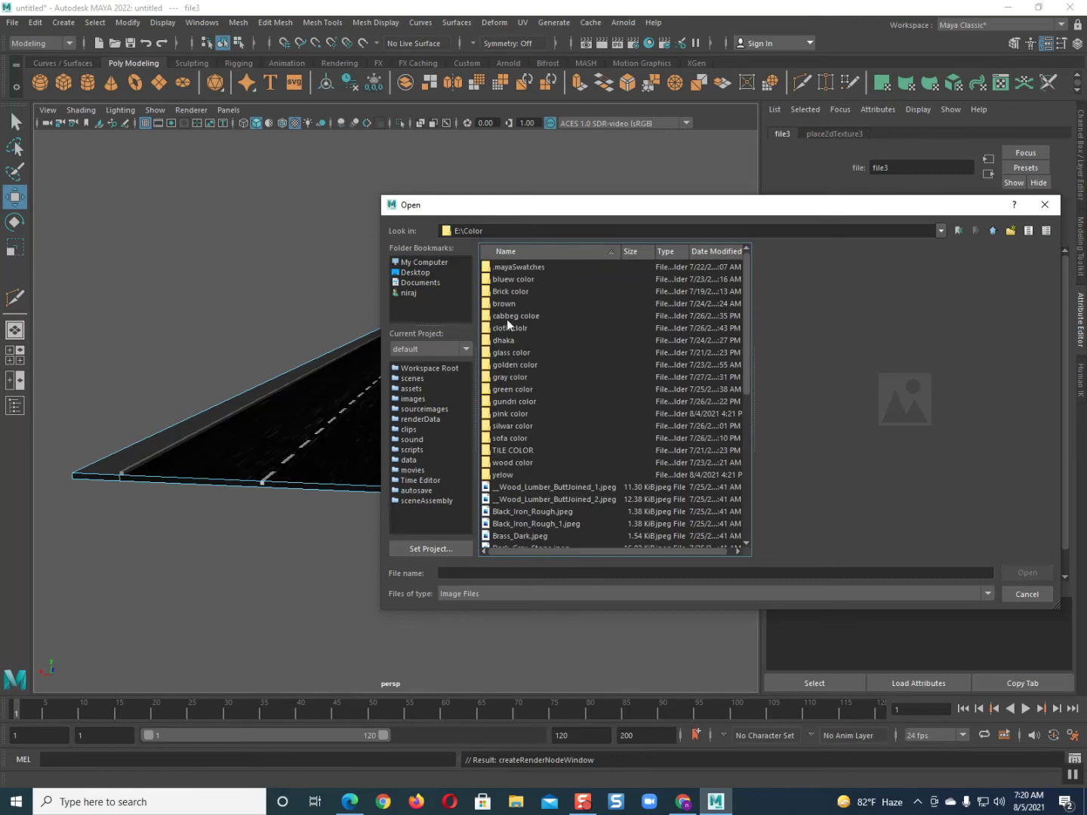
double_click(505, 291)
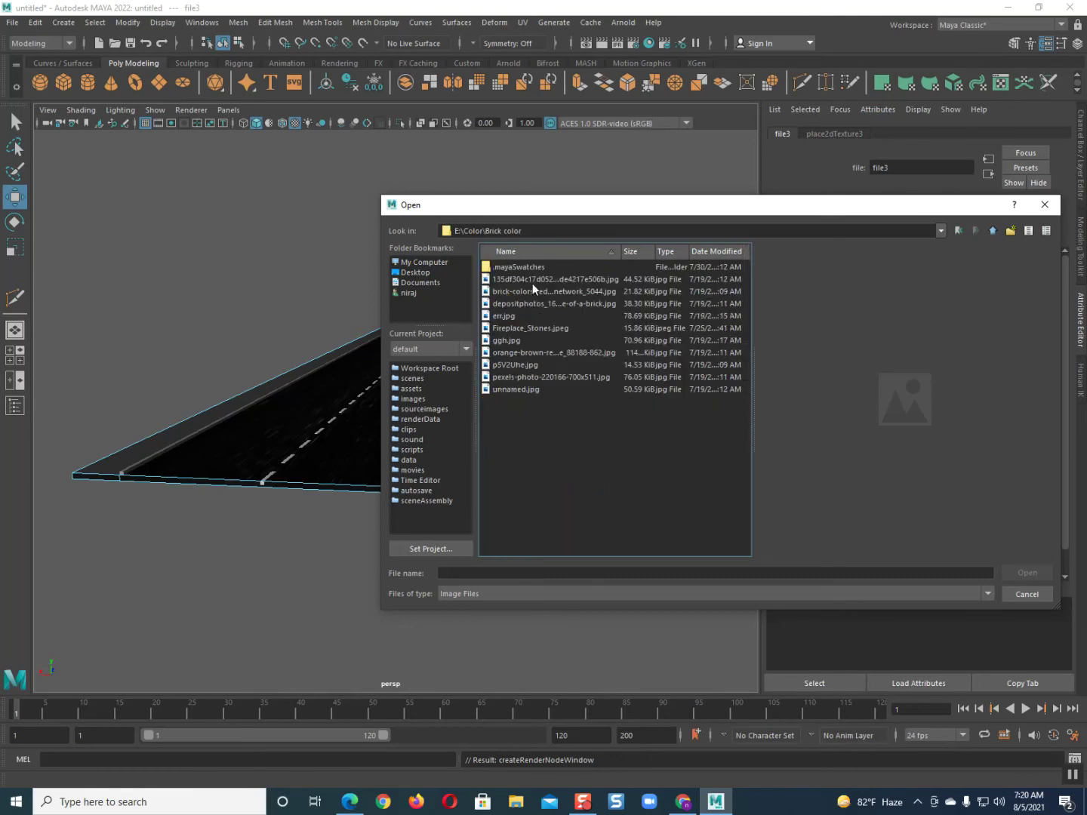
Preview the brick images and load Fireplace_Stones.jpeg as the file texture's image
click(533, 282)
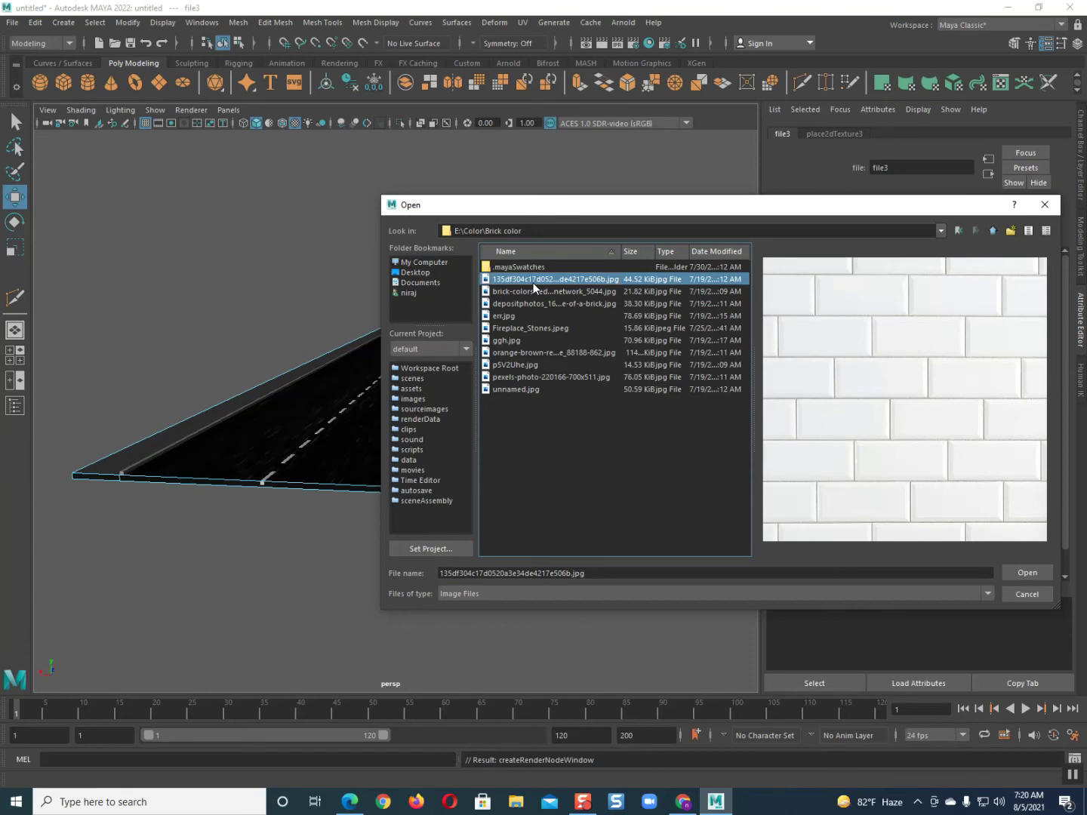
key(Down)
key(Down)
key(Down)
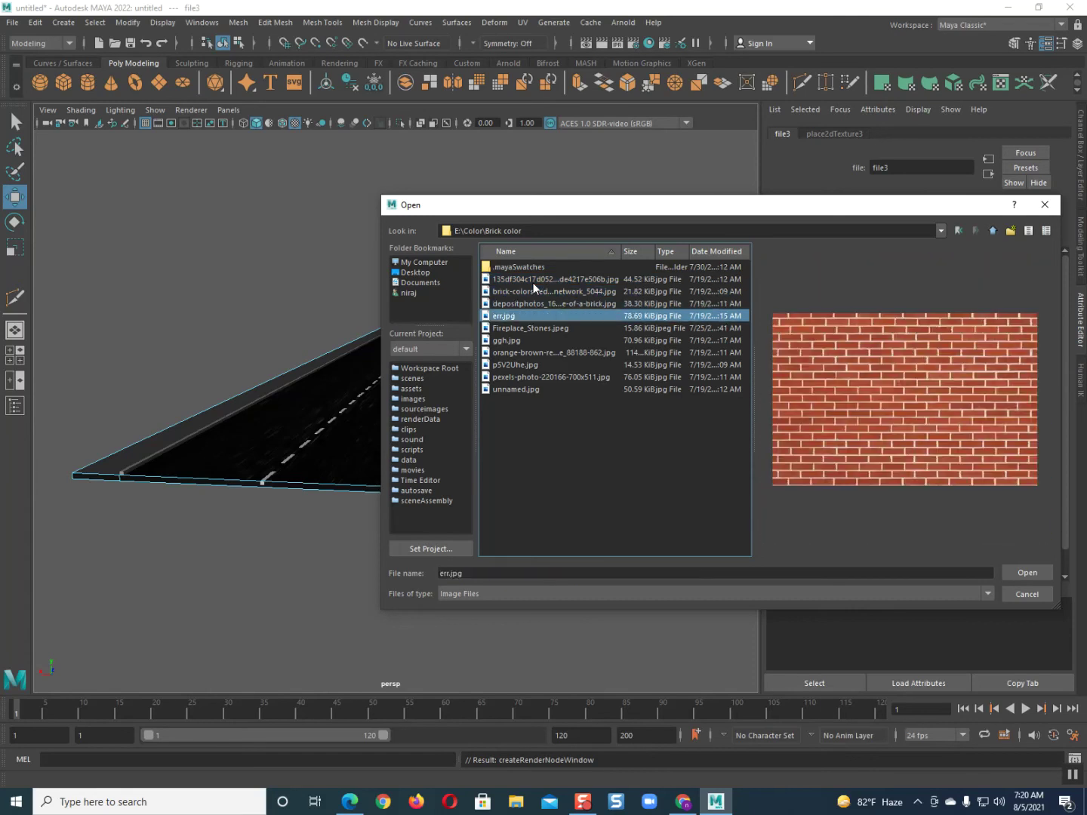
key(Down)
key(Down)
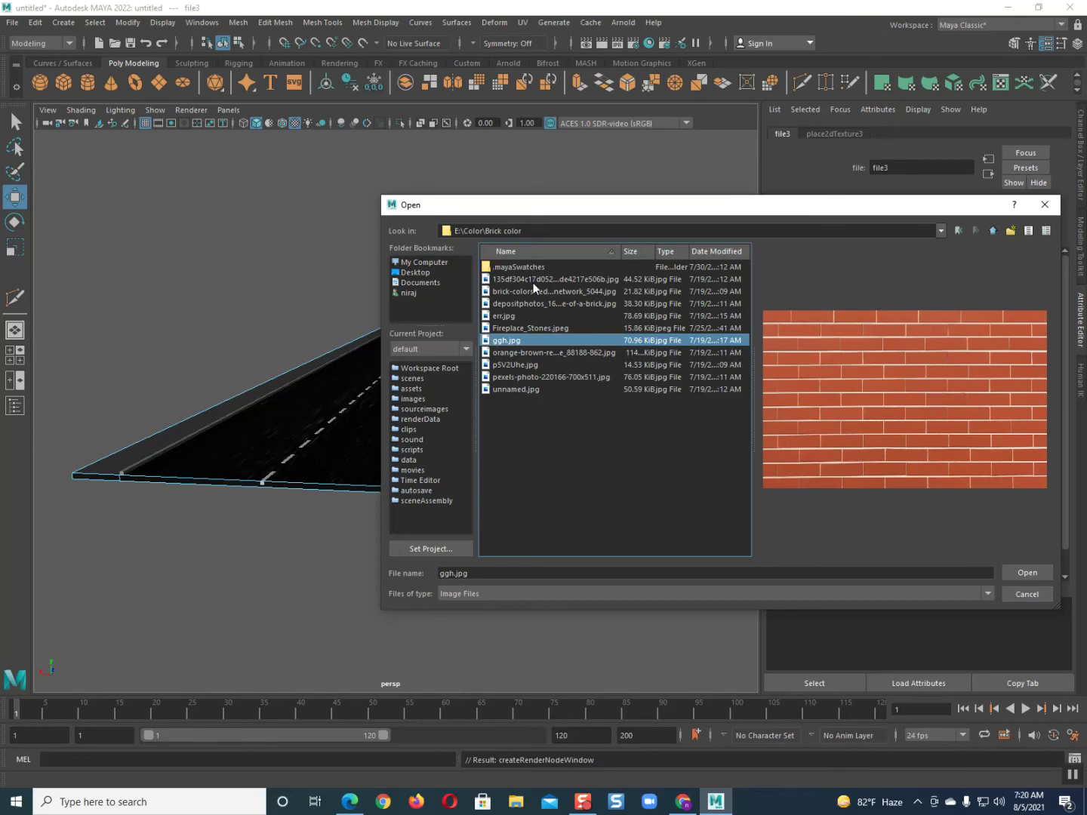
key(Up)
key(Down)
key(Down)
key(Down)
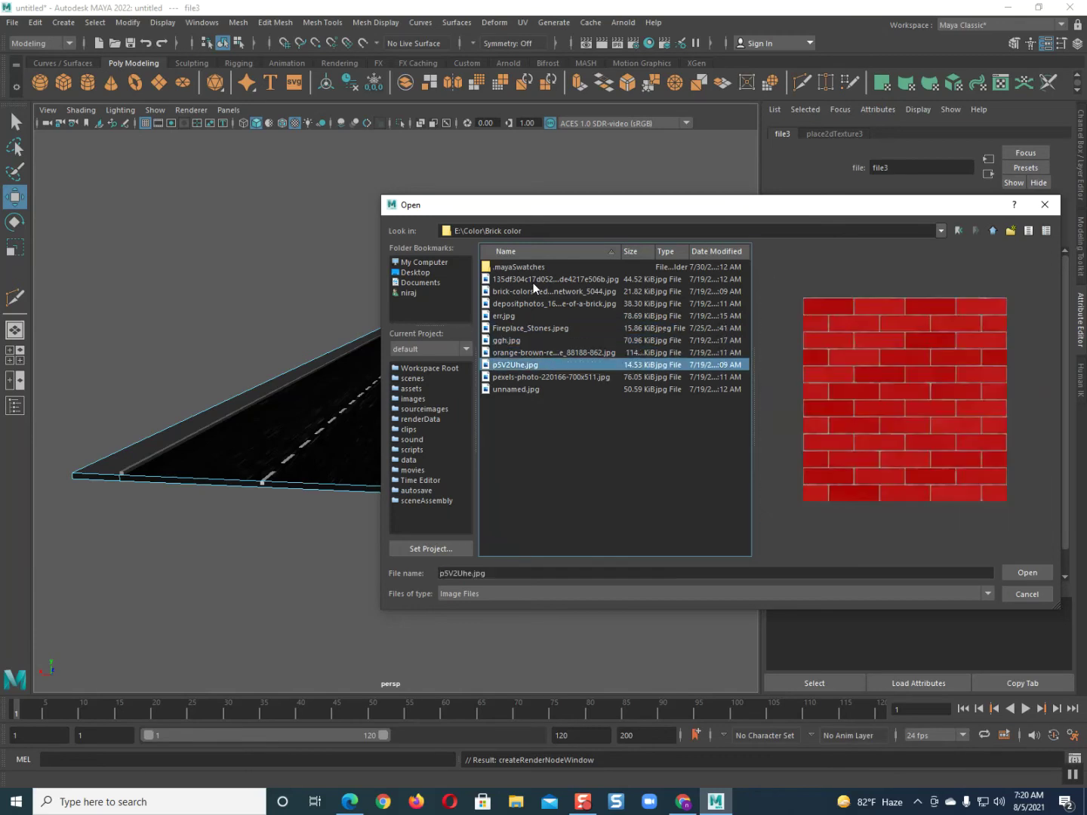
key(Down)
key(Down)
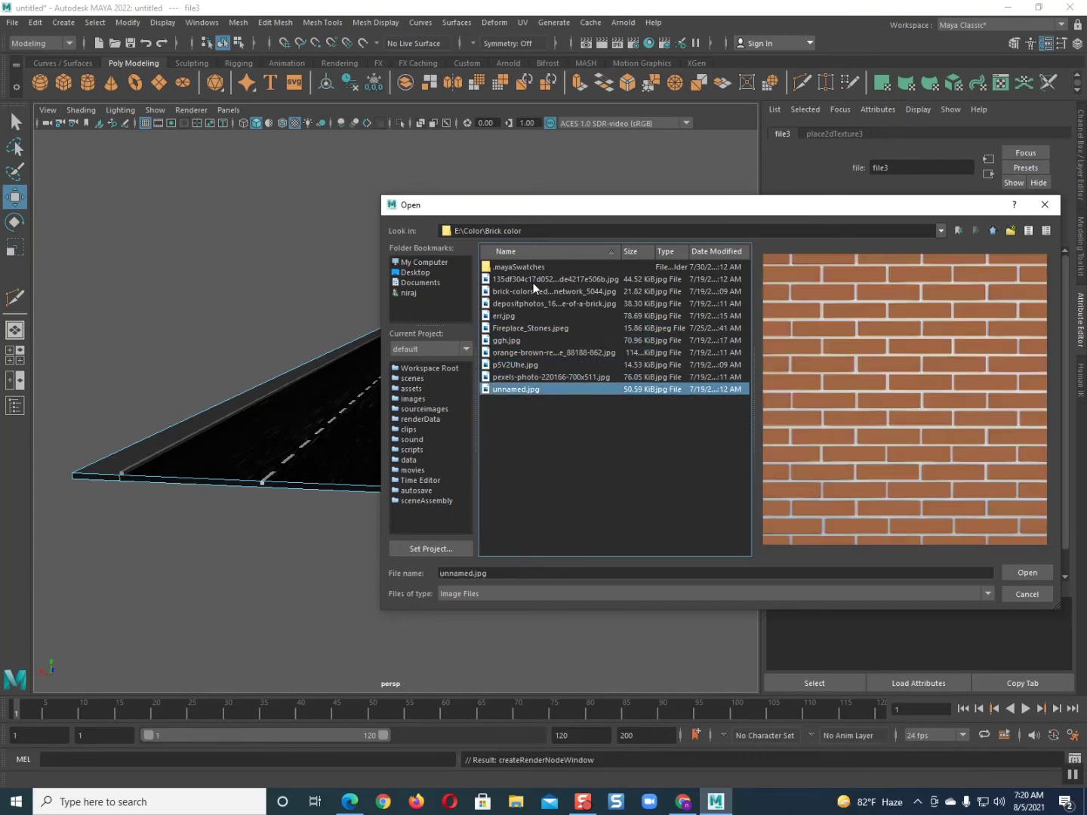
key(Up)
key(Up)
key(Up)
key(Up)
key(Up)
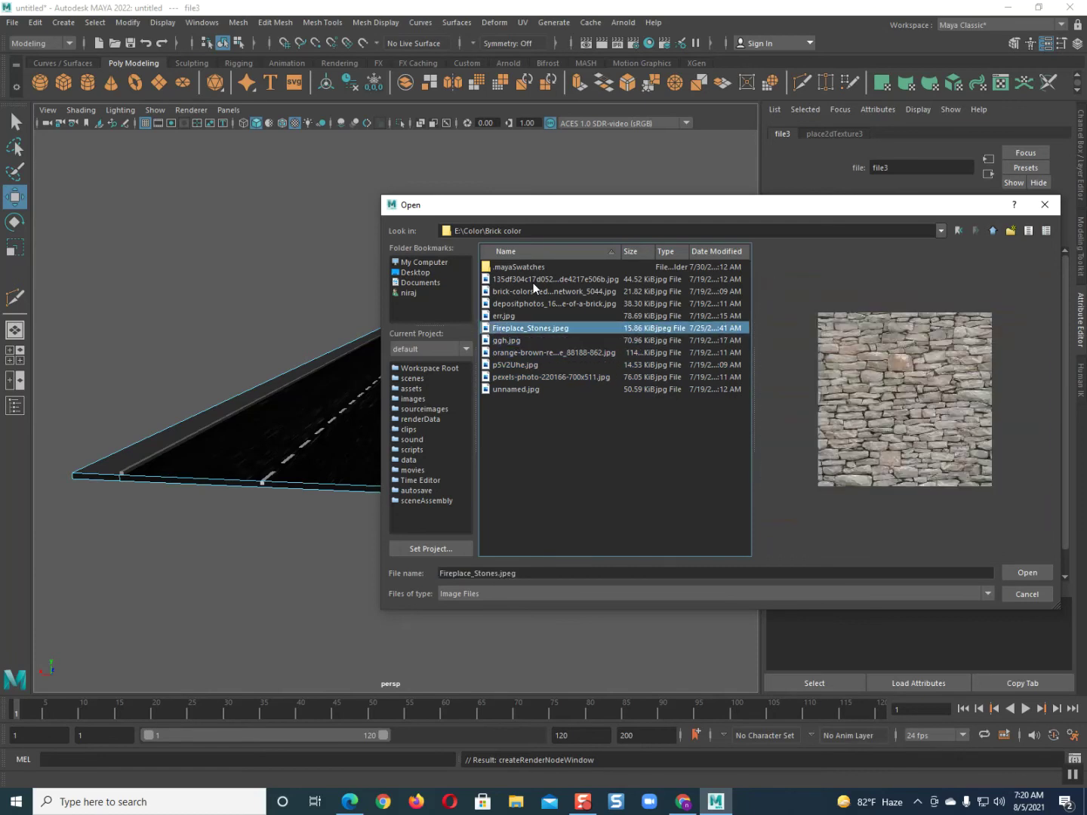
key(Up)
key(Down)
key(Up)
key(Down)
key(Return)
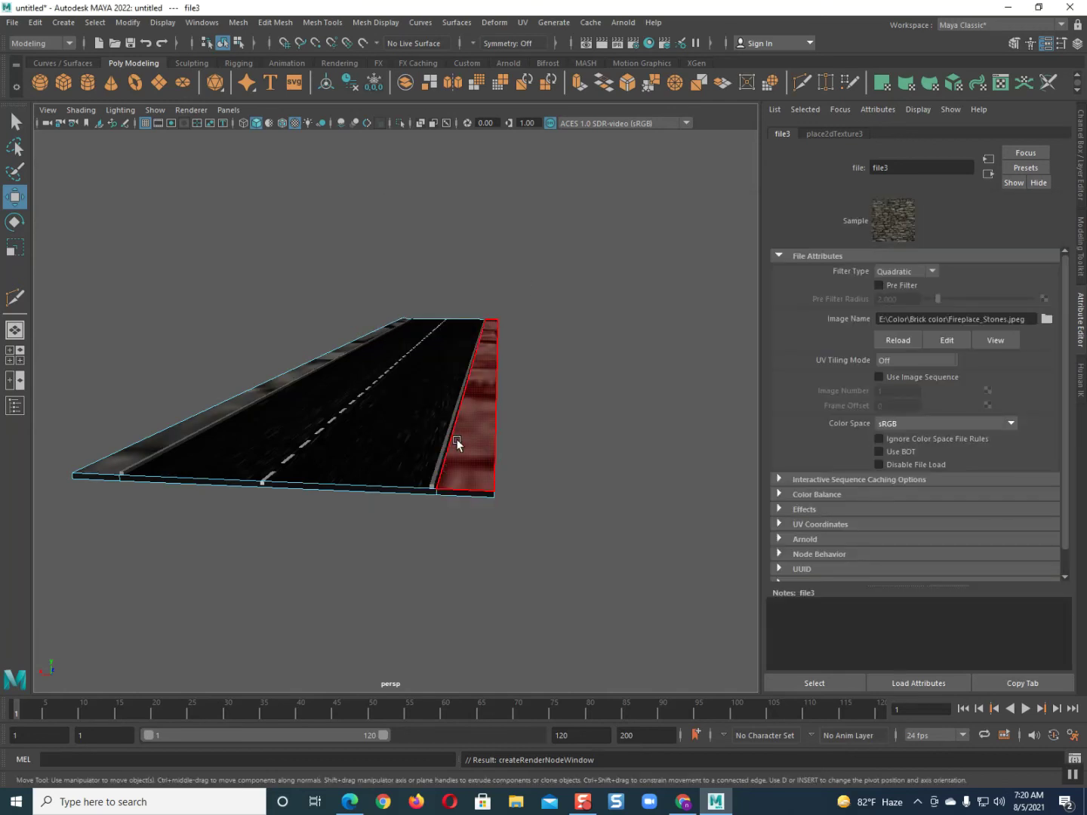
Set the stone texture's Repeat UV to 10 in both U and V
click(831, 133)
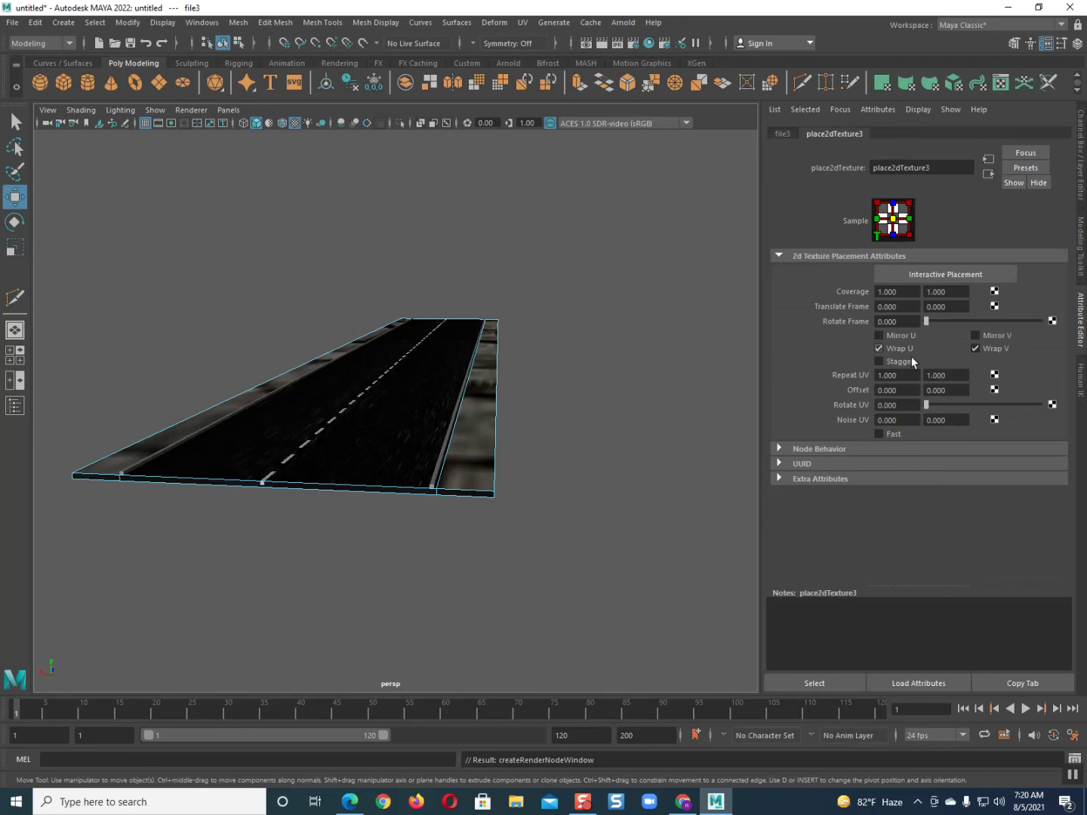
click(900, 378)
text(10)
key(Return)
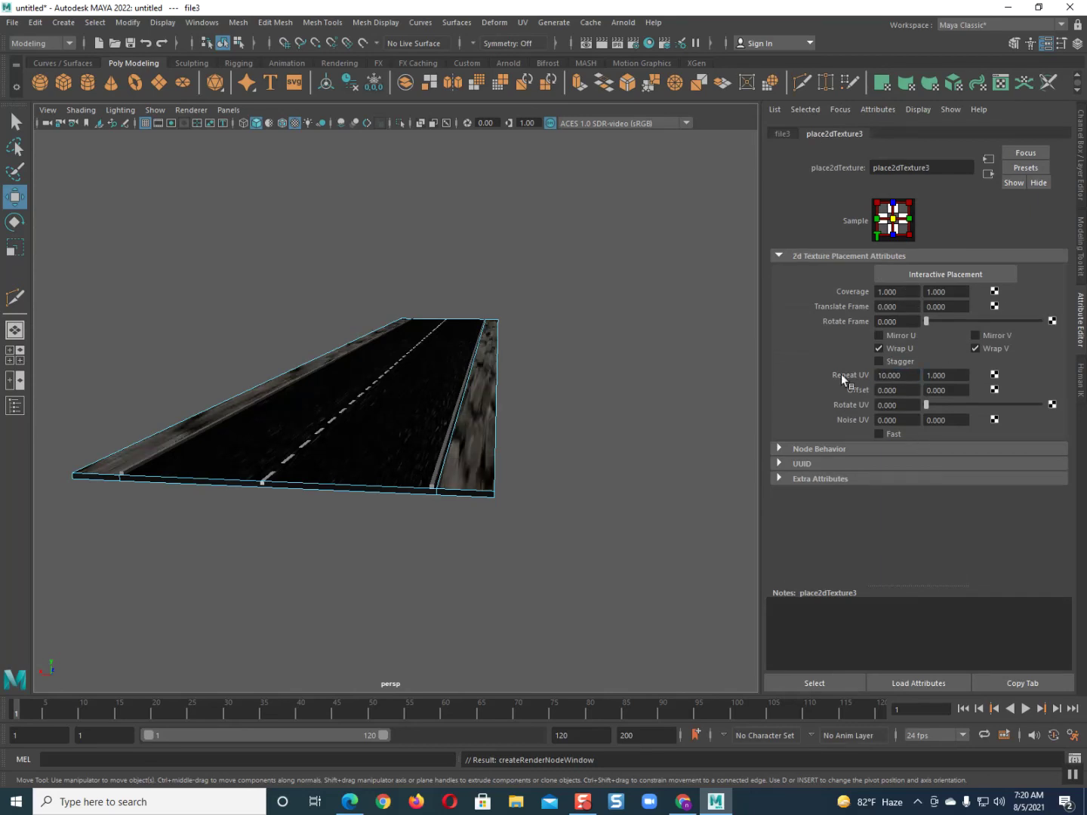
click(950, 375)
text(10)
key(Return)
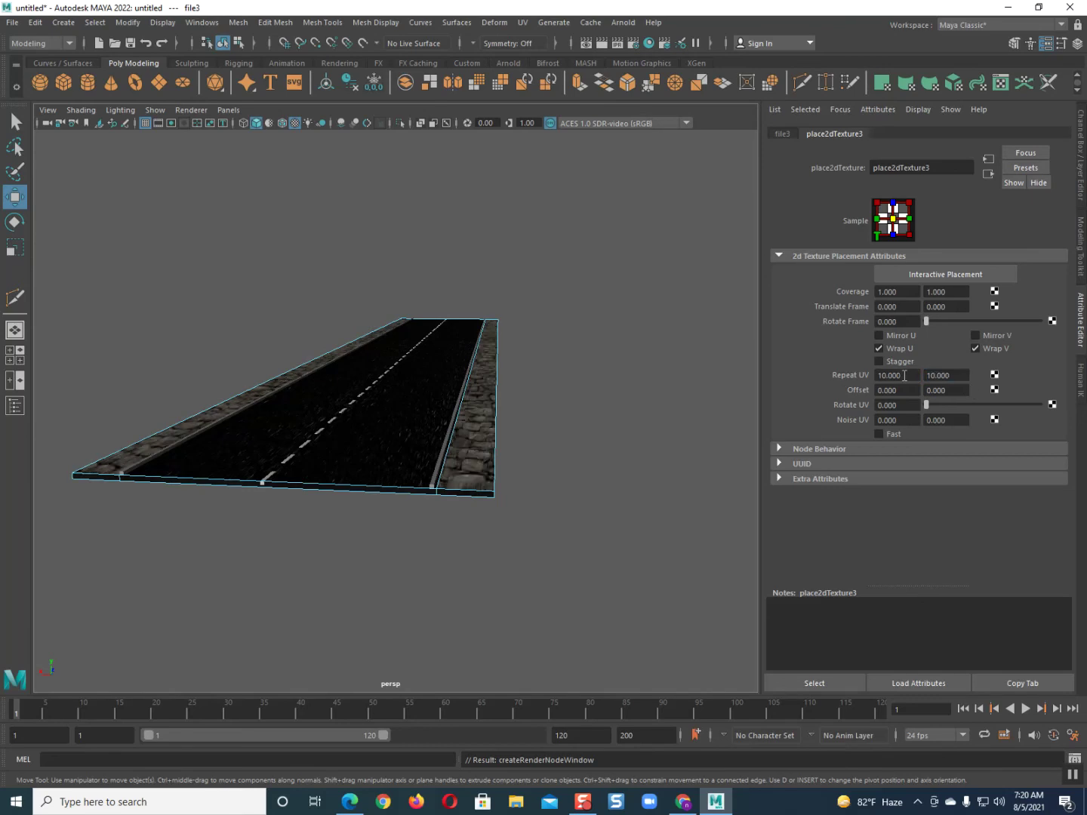
Set the stone texture's Repeat UV to 15 in both U and V
drag(904, 375, 851, 381)
text(15)
key(Return)
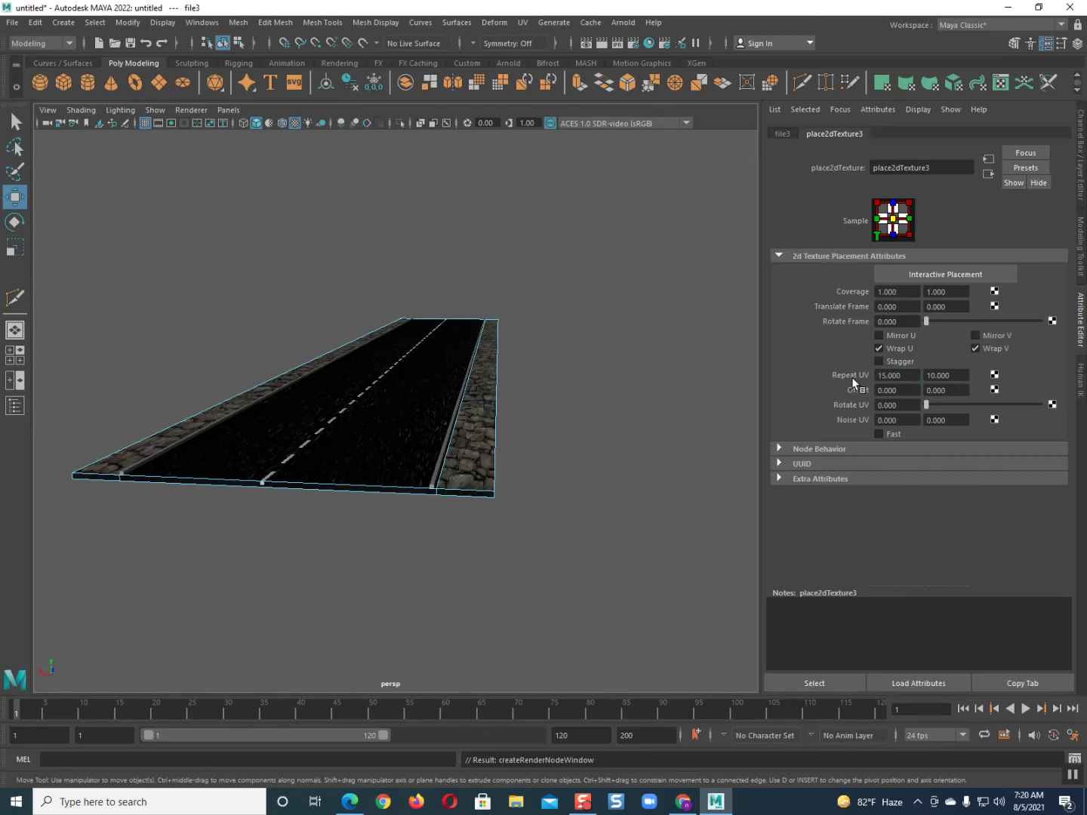
drag(954, 378, 909, 378)
text(15)
key(Return)
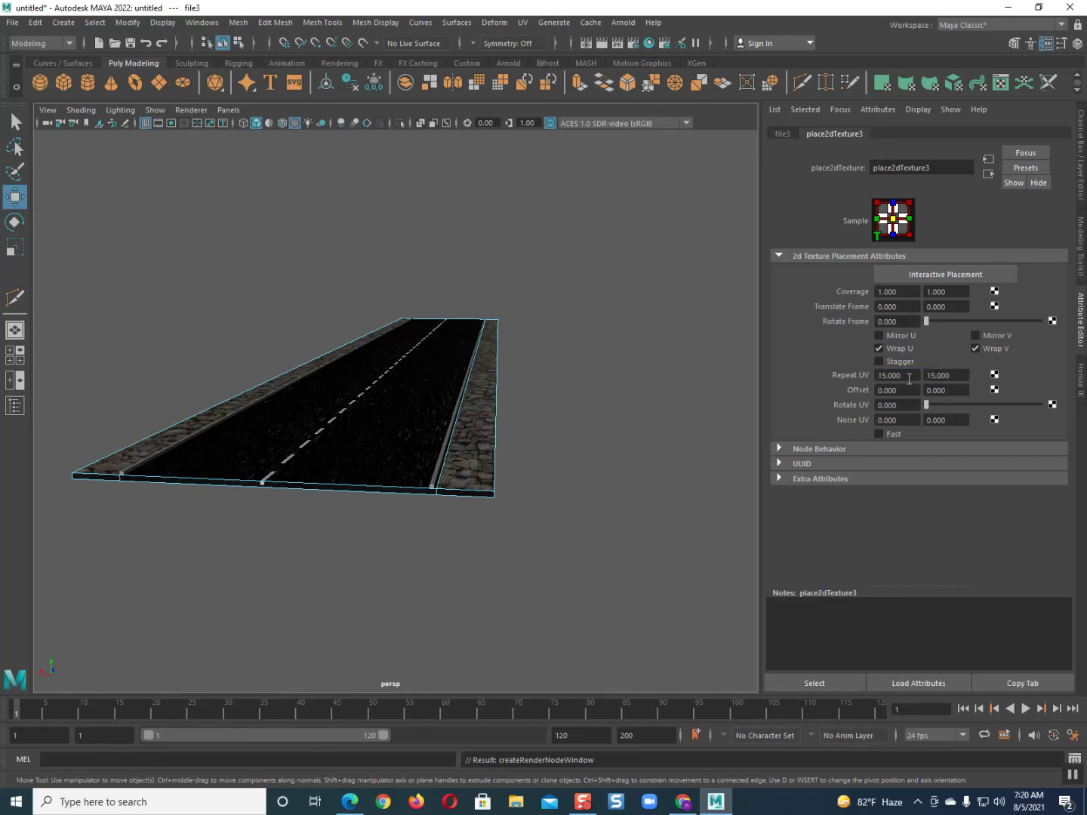
Return the road slab to object mode and examine the stone texture along both side strips from several angles
right_drag(366, 402, 416, 386)
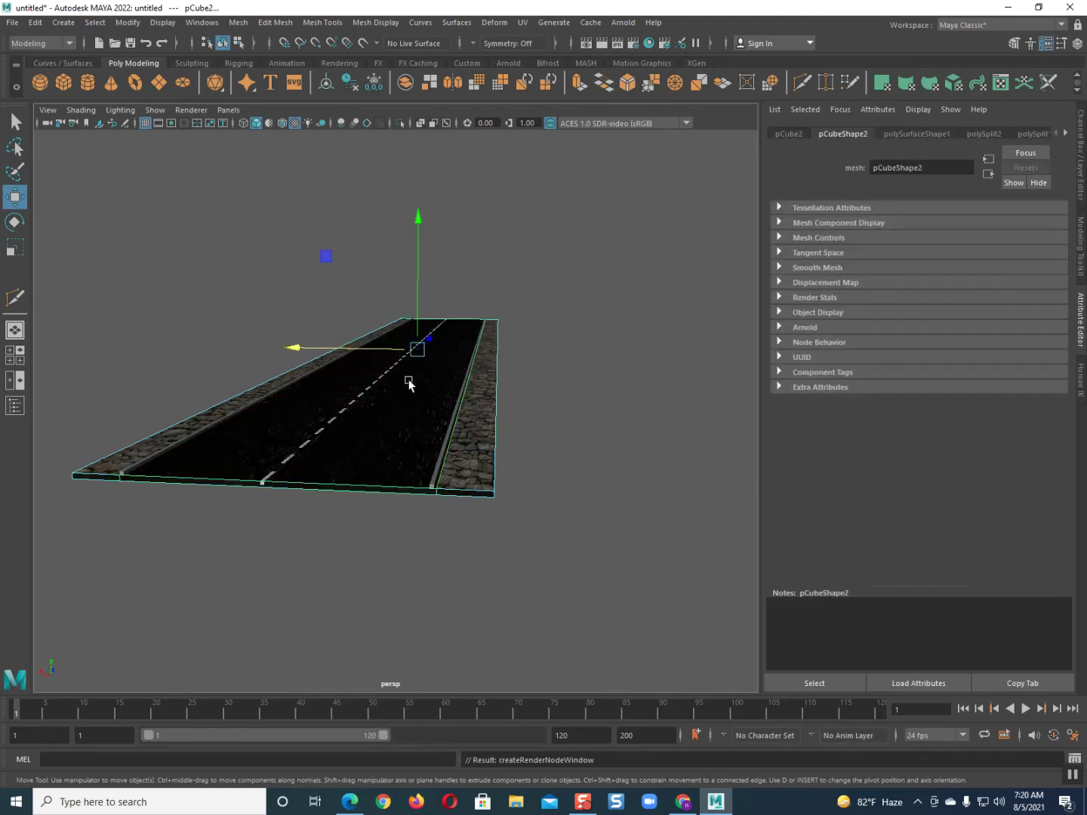
click(574, 373)
click(398, 438)
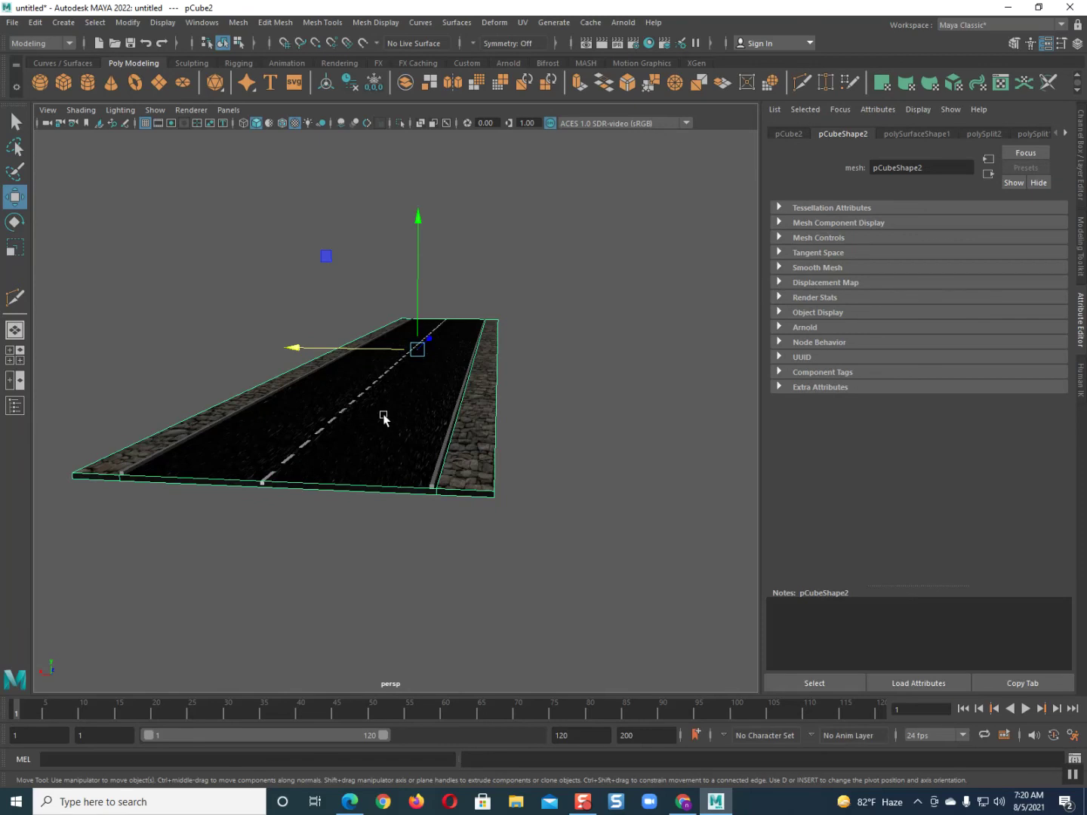
mouse_move(374, 399)
alt+mouse_down()
mouse_move(382, 419)
mouse_move(393, 414)
alt+mouse_up()
scroll(391, 414, up, 8)
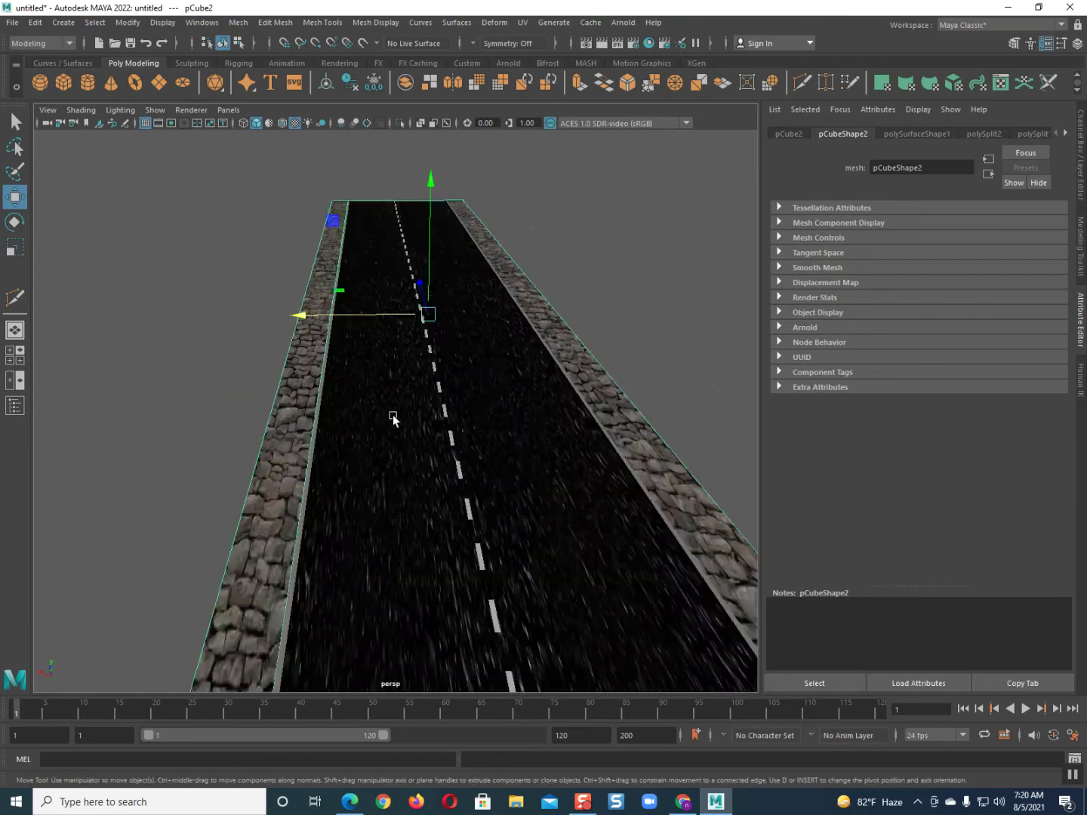
scroll(393, 415, down, 6)
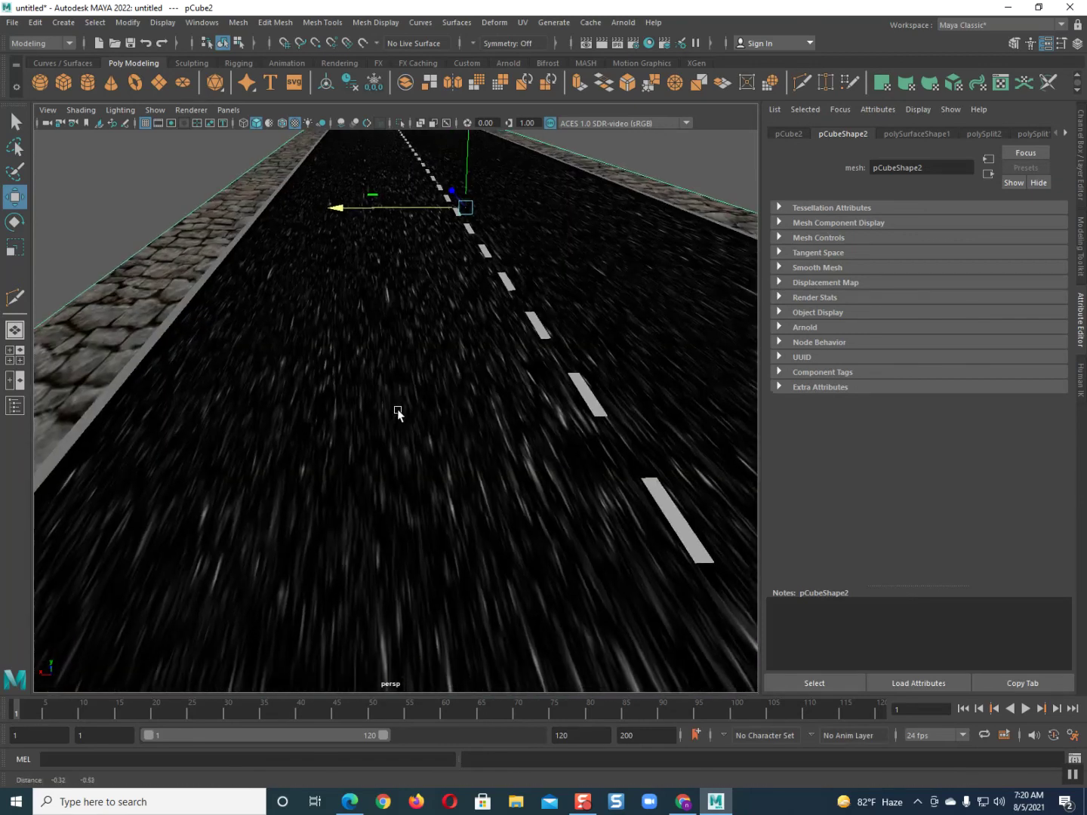
mouse_move(356, 430)
alt+mouse_down()
mouse_move(354, 419)
mouse_move(370, 430)
mouse_move(362, 425)
alt+mouse_up()
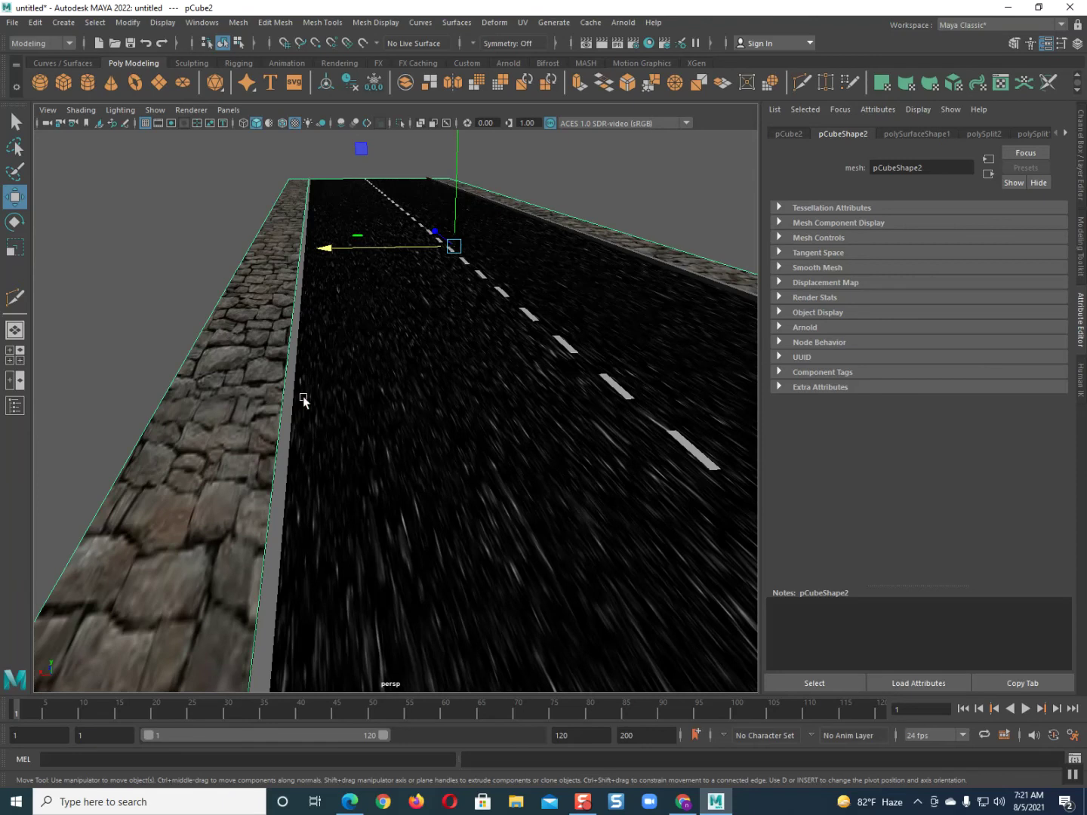
scroll(304, 397, down, 2)
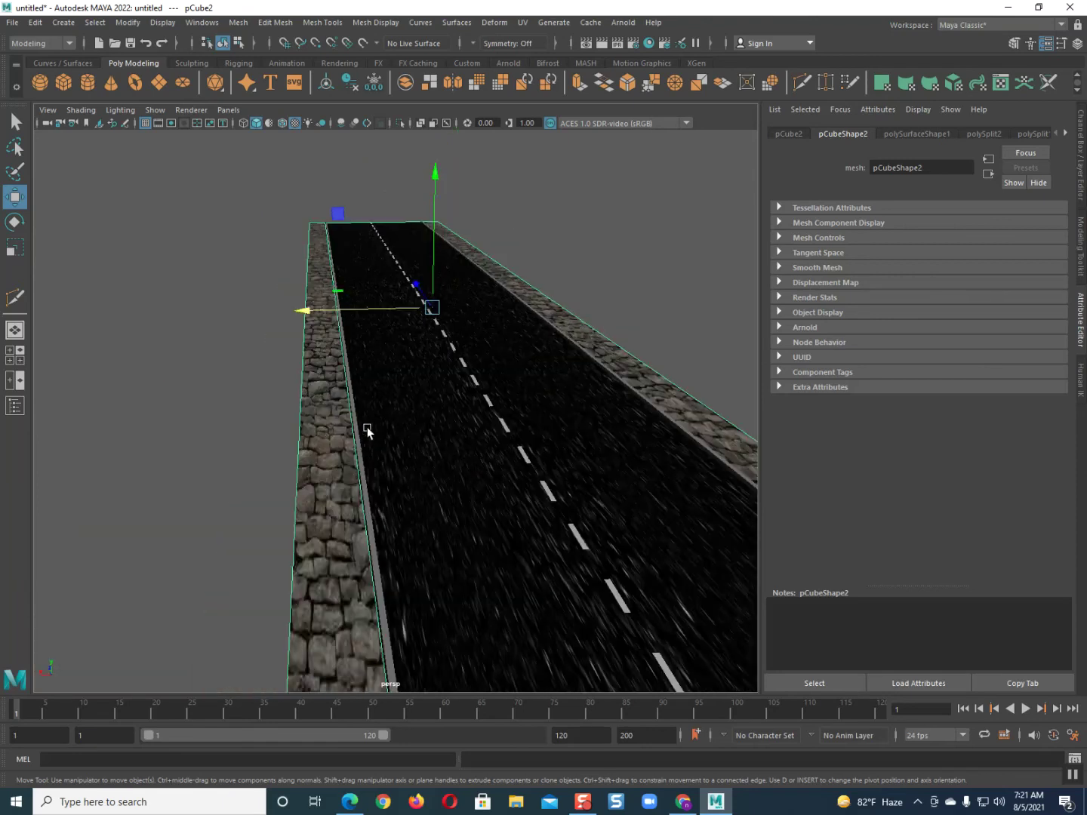
alt+drag(367, 426, 357, 419)
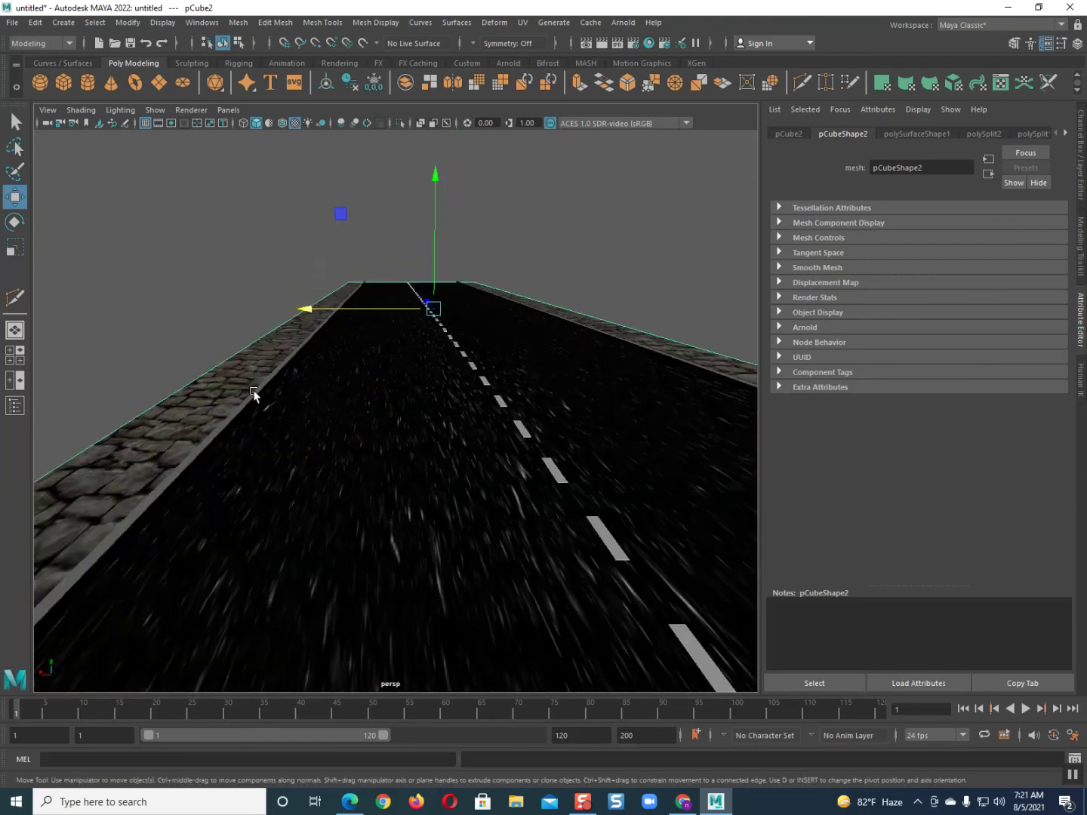
Assign a new Phong material to the stone strip faces on both sides of the road and map its color with a File texture
right_drag(240, 391, 240, 426)
click(231, 396)
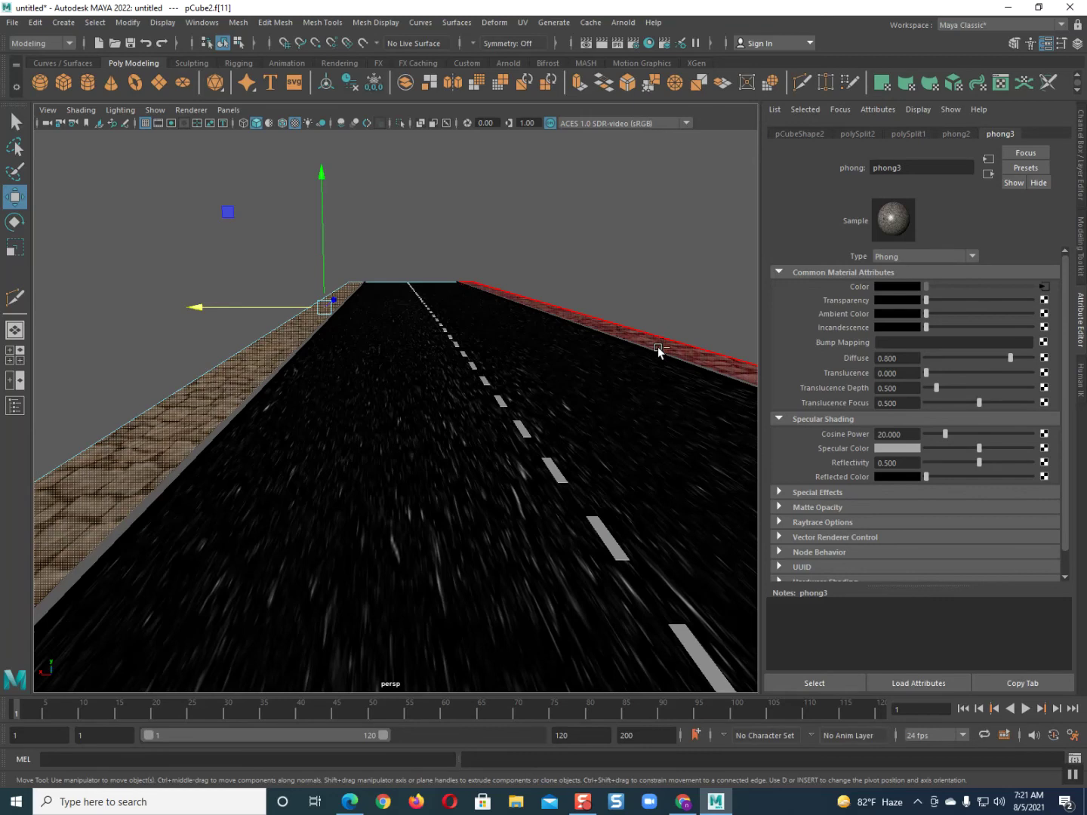
click(657, 347)
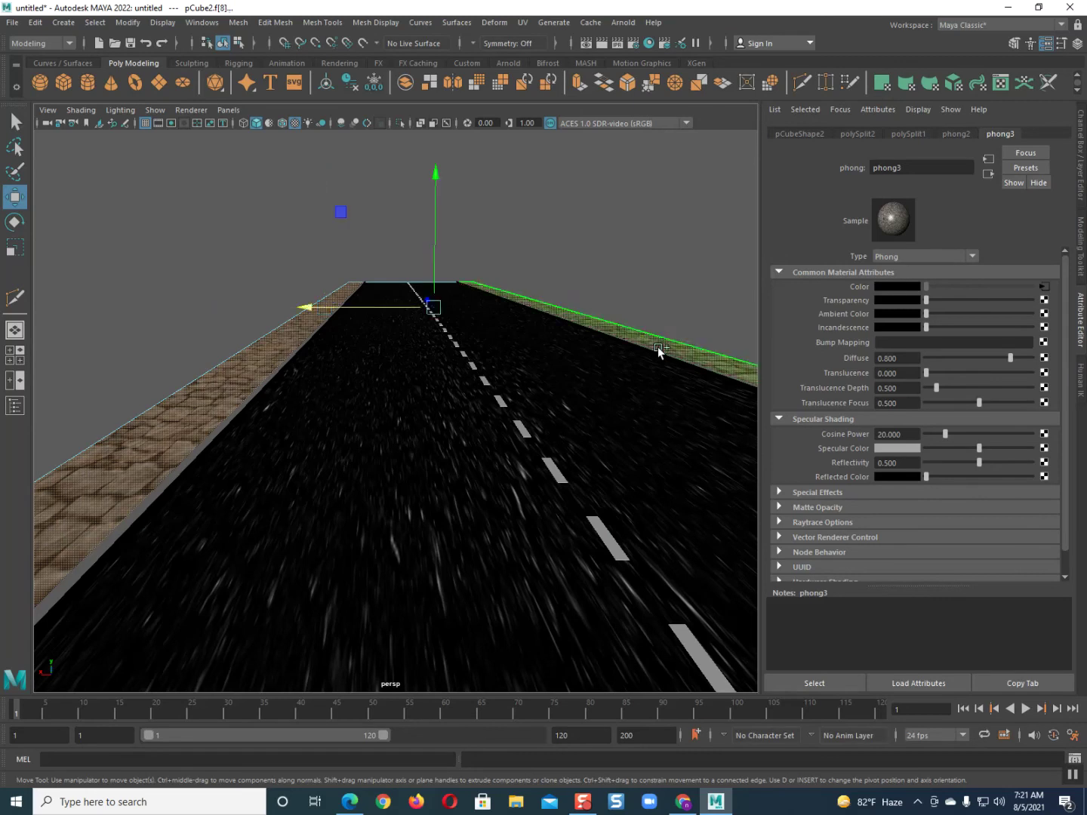
right_click(240, 375)
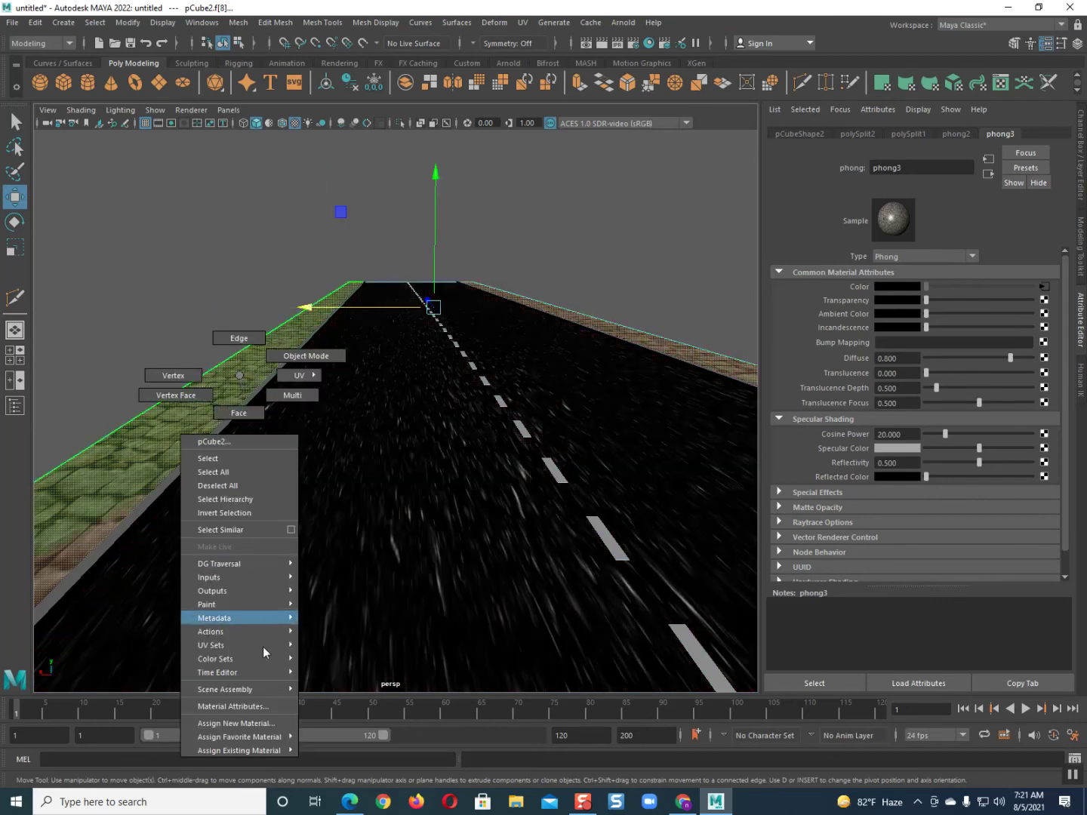
click(260, 723)
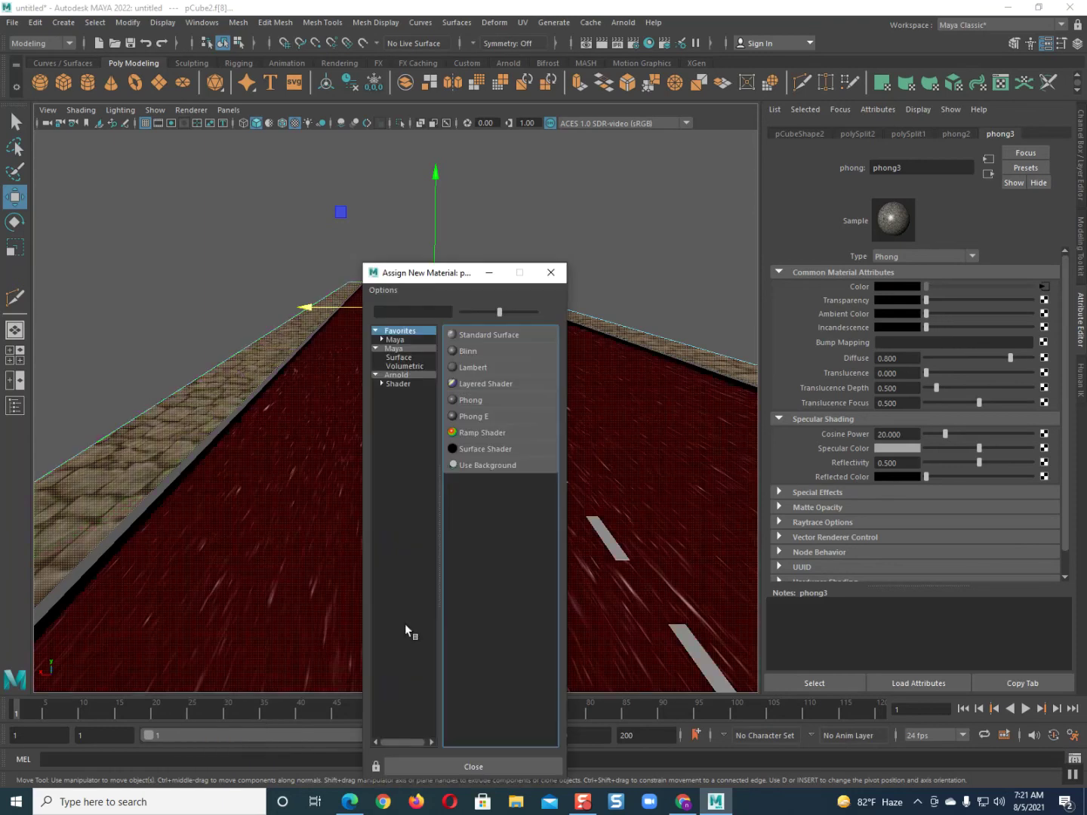
click(472, 401)
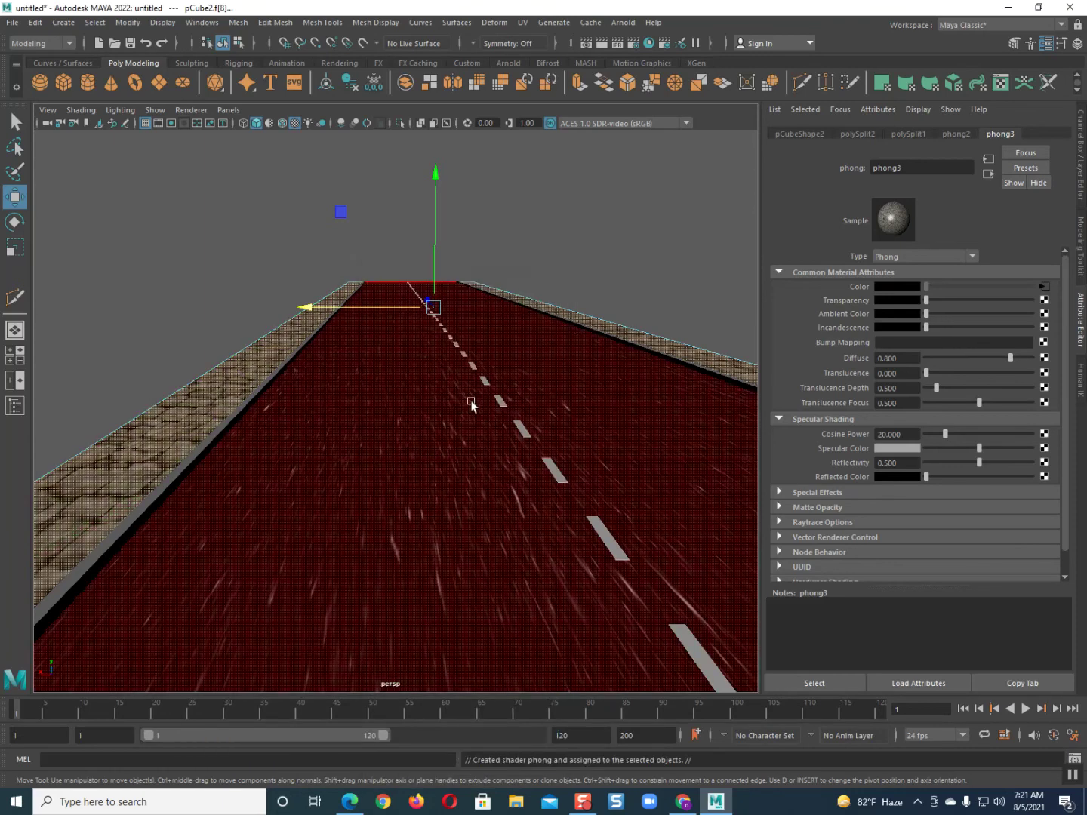
click(1044, 286)
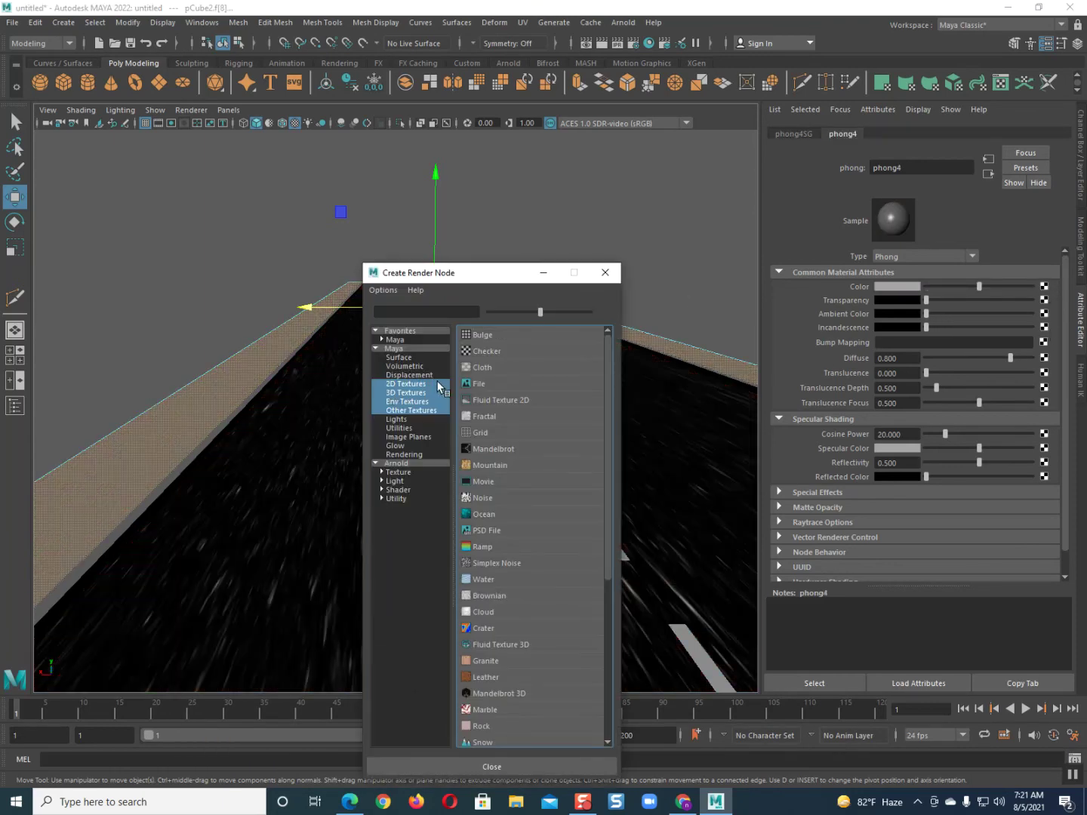
click(475, 385)
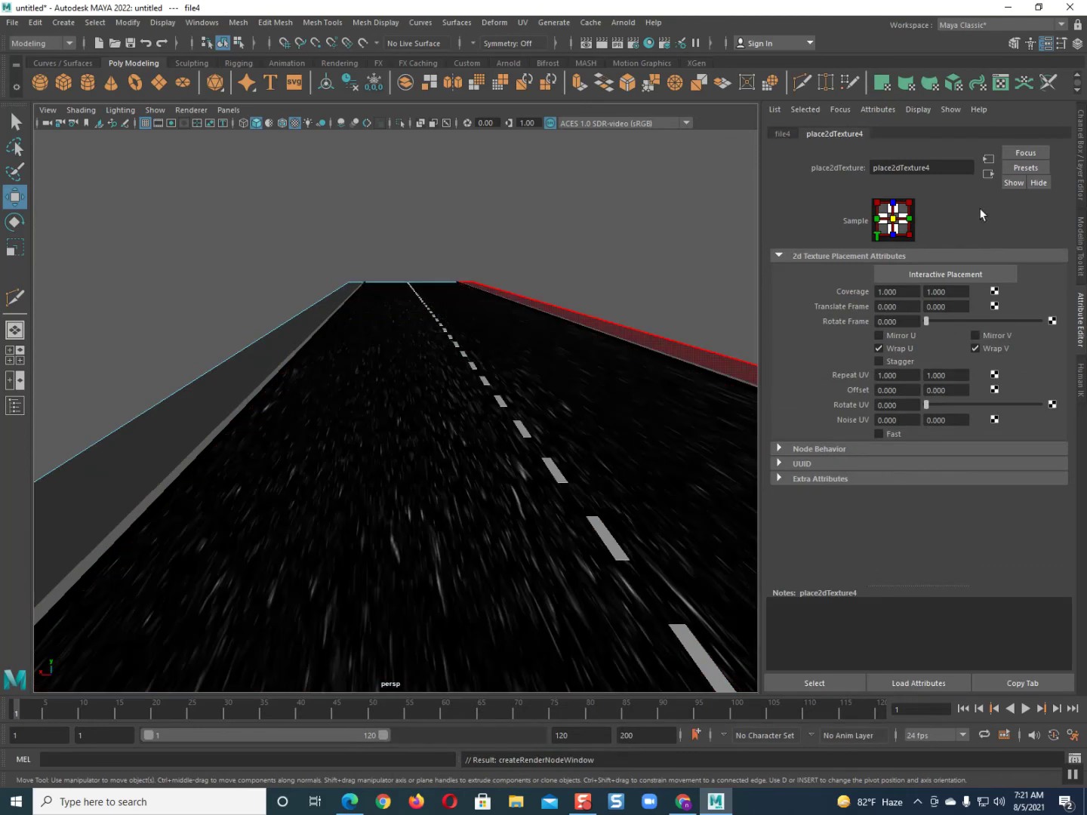
Load the depositphotos seamless-texture-of-a-brick.jpg image from E:\Color\Brick color into the side strips' file texture
click(783, 134)
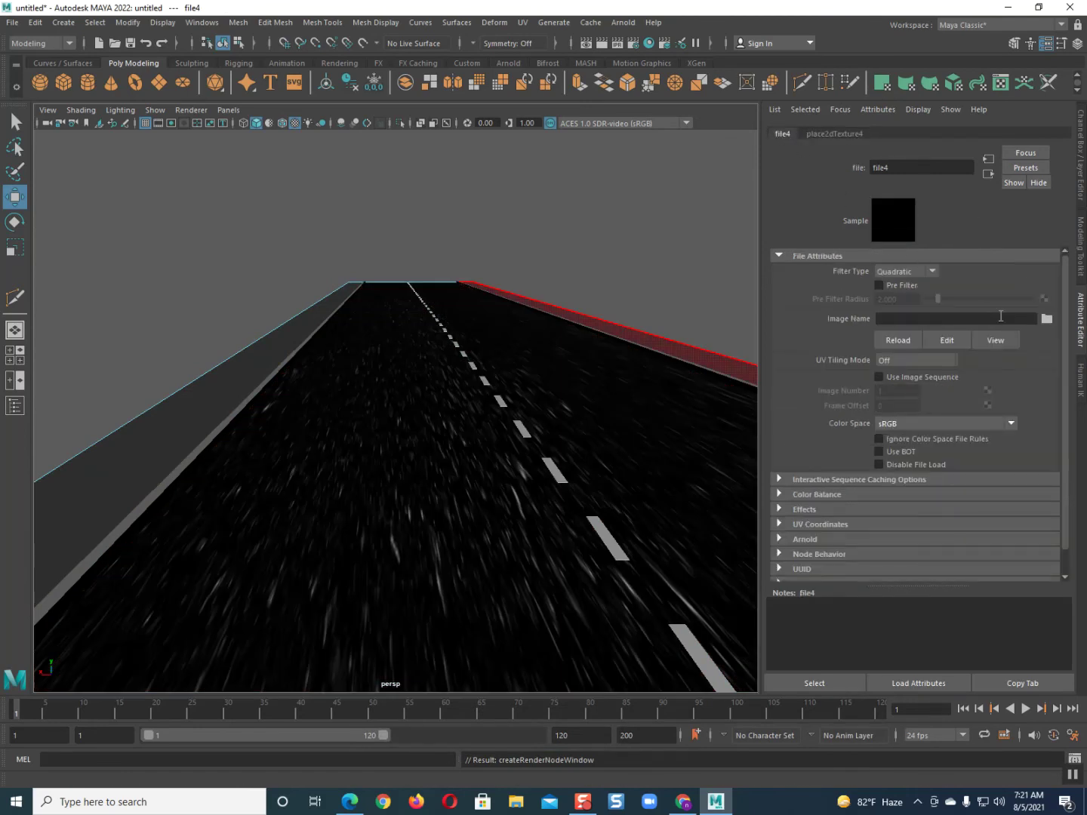
click(1046, 319)
click(437, 258)
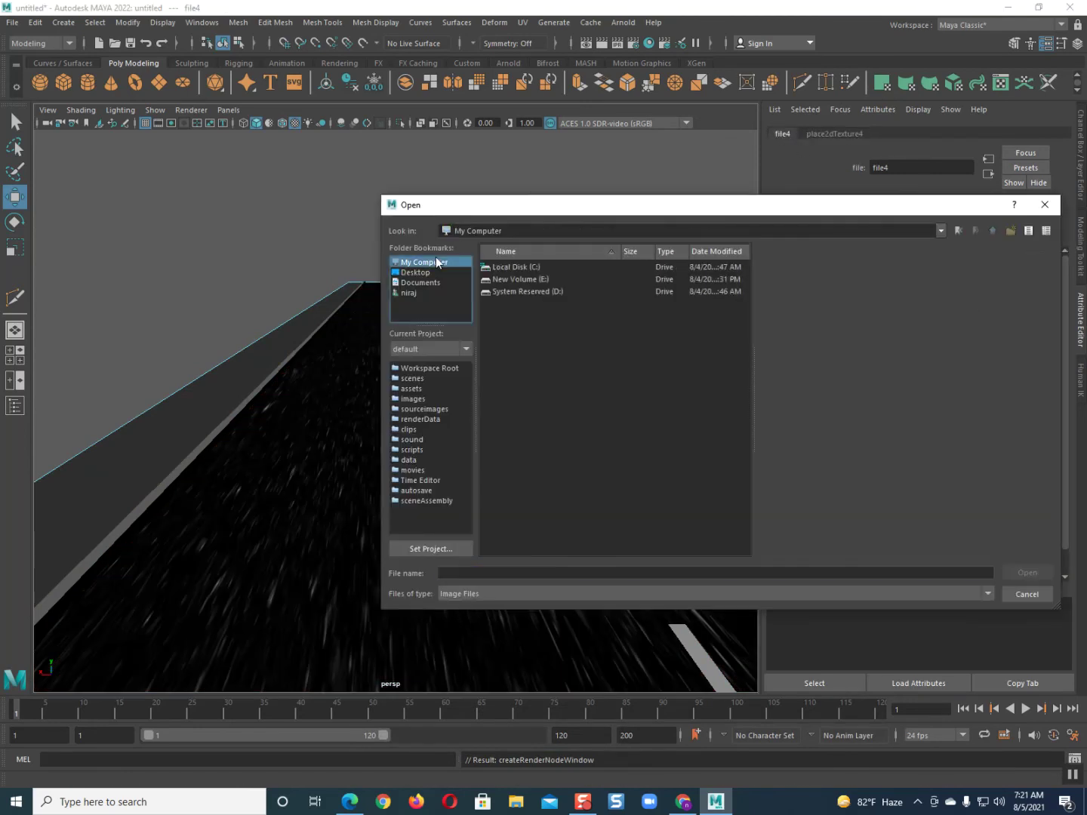
double_click(495, 279)
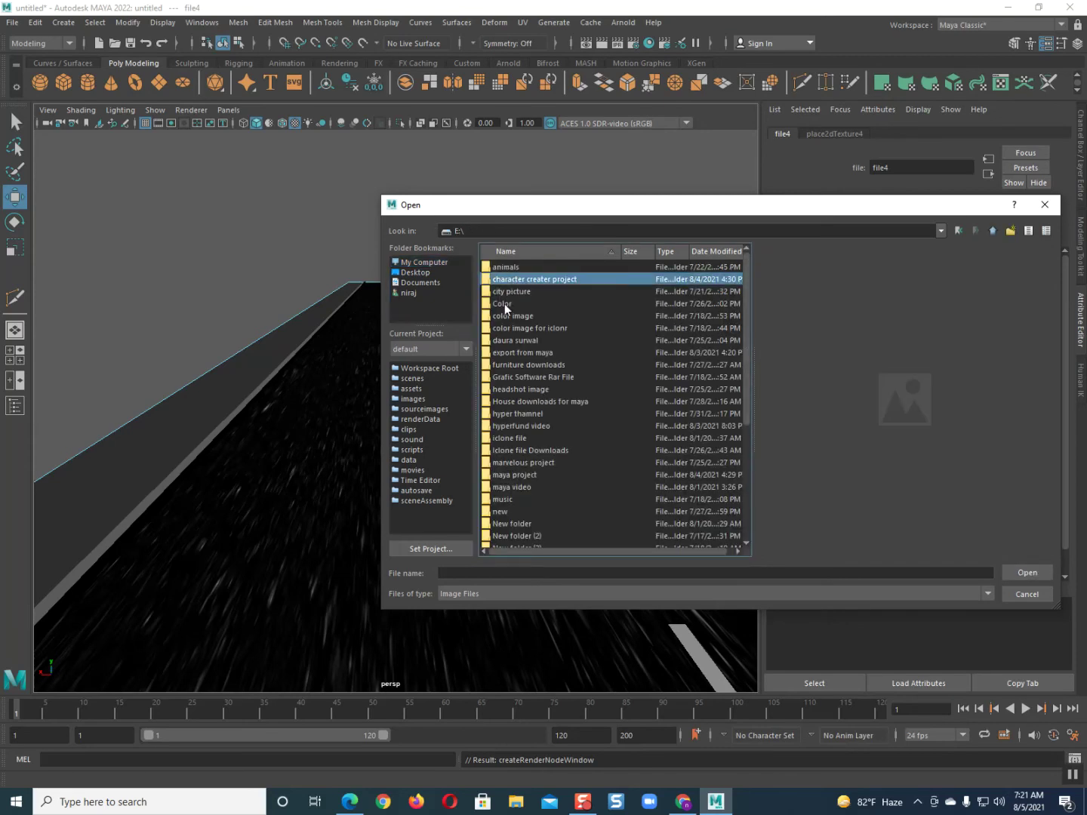
double_click(504, 303)
double_click(506, 293)
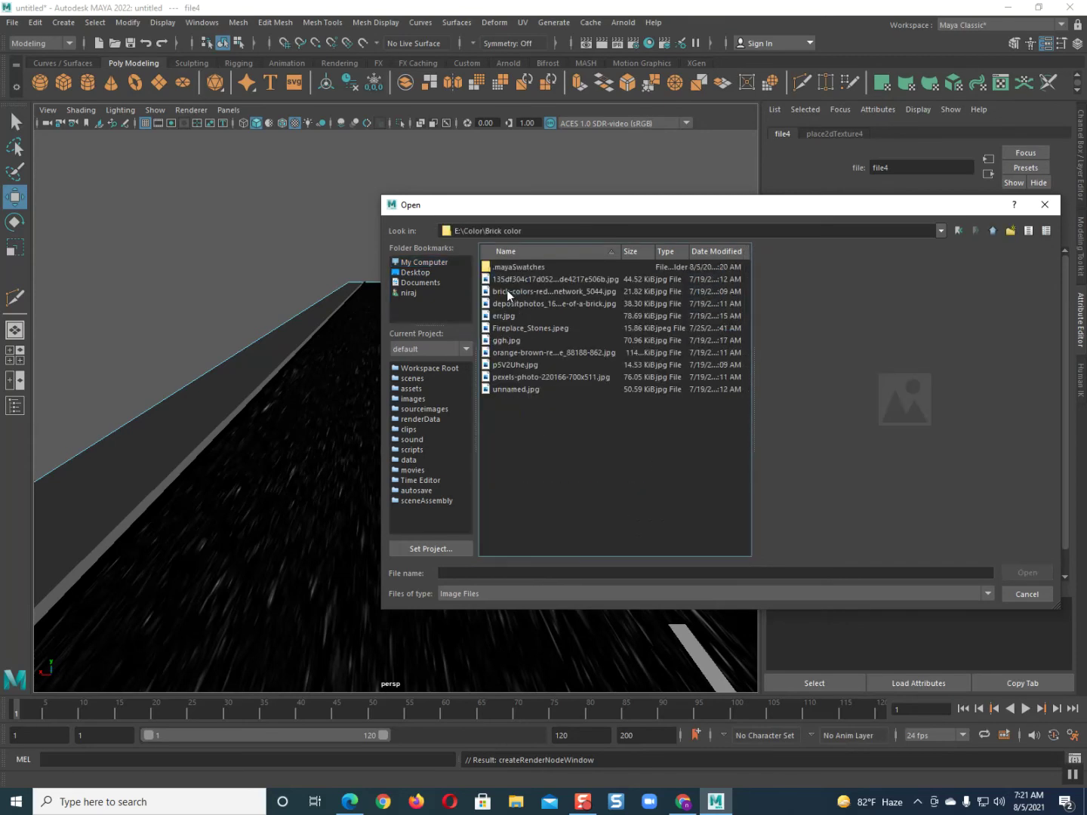
click(506, 291)
key(Down)
key(Return)
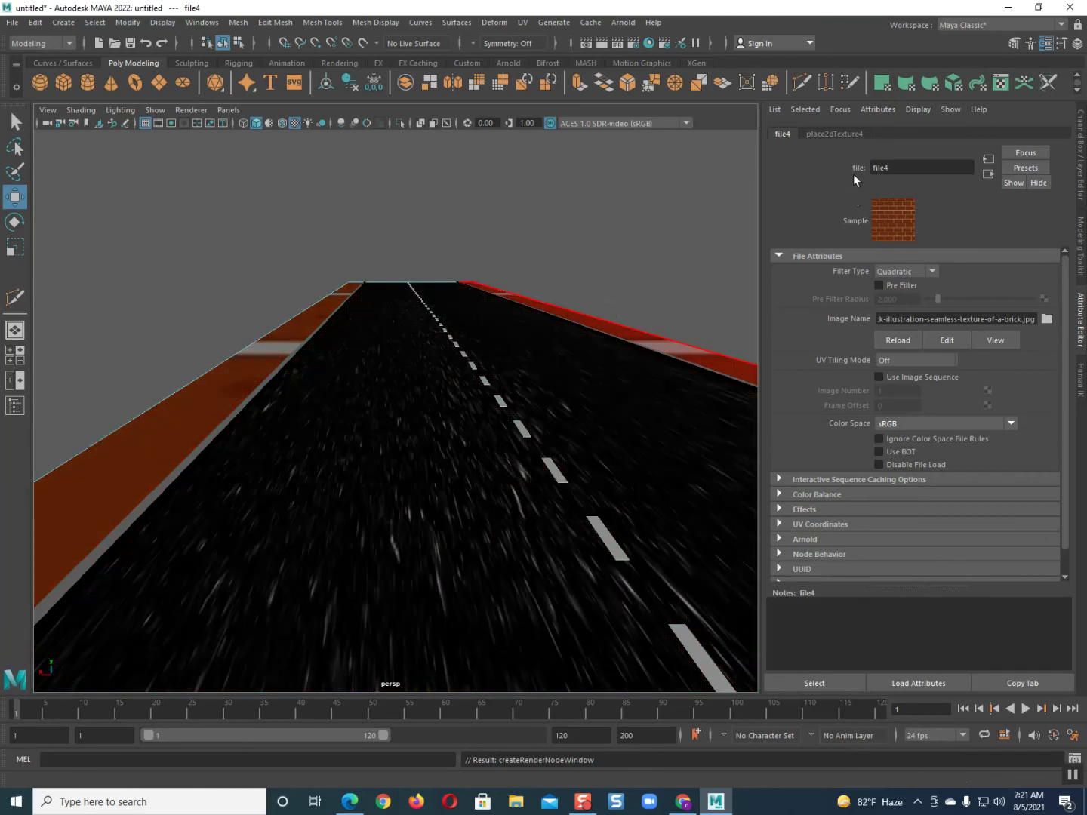
Set the brick texture's Repeat UV to 10 in both U and V
click(837, 132)
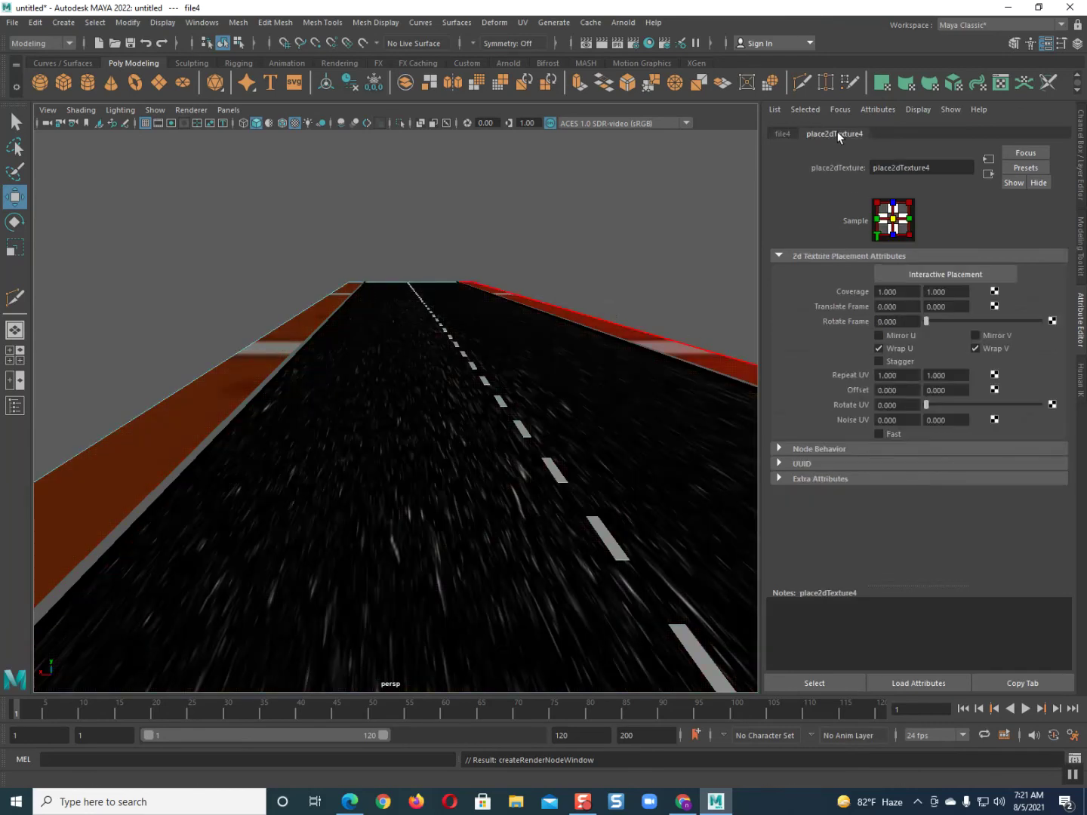
drag(914, 379, 827, 377)
text(10)
key(Return)
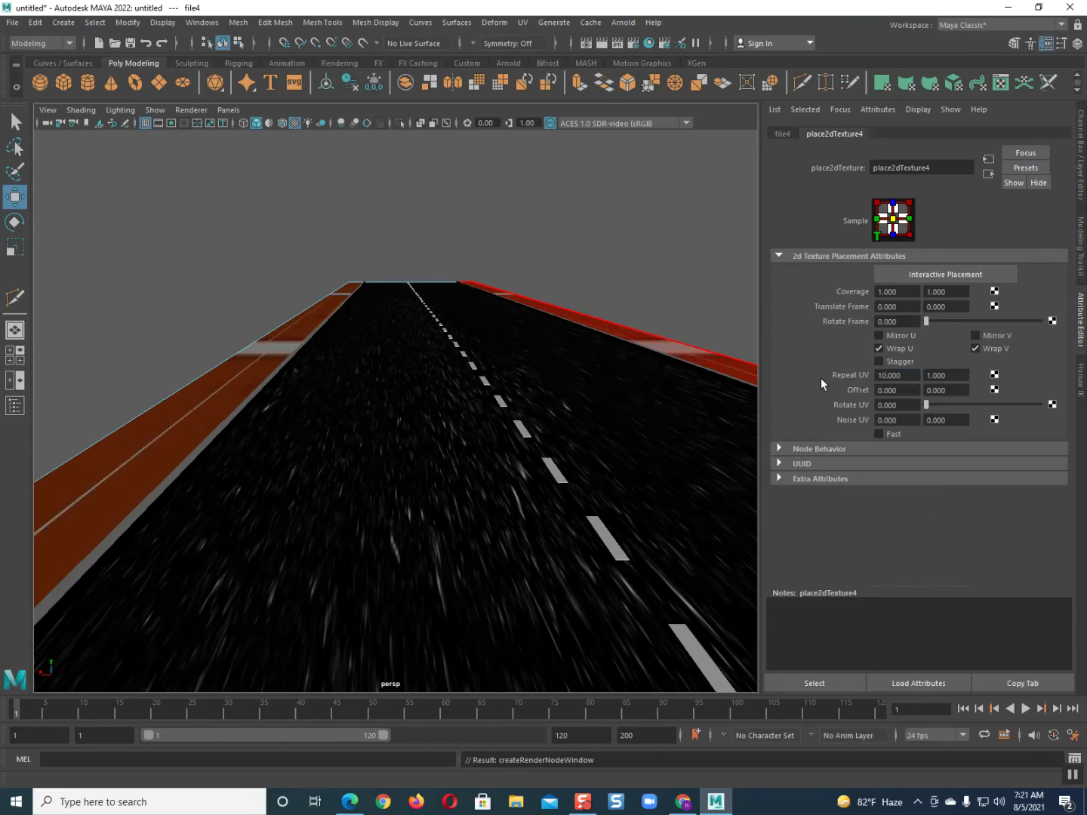
click(941, 375)
drag(952, 375, 915, 376)
text(10)
key(Return)
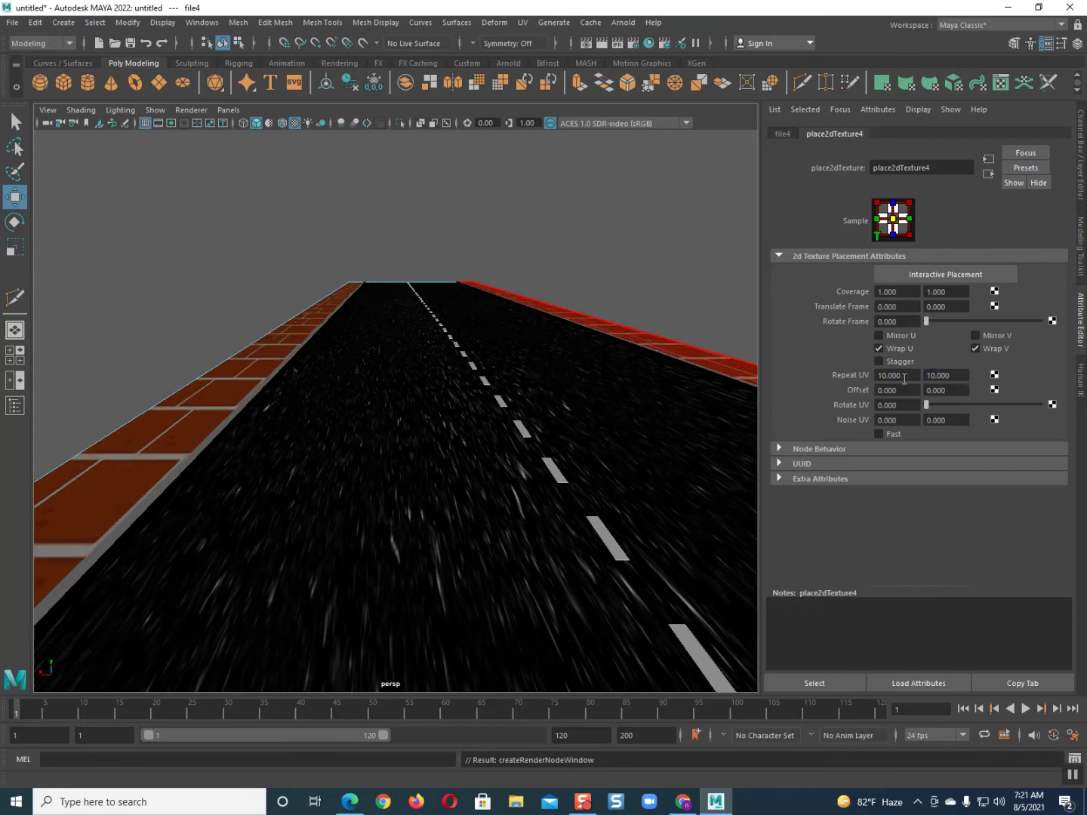
Set the brick texture's Repeat UV to 20 in both U and V
drag(907, 375, 865, 378)
text(20)
key(Return)
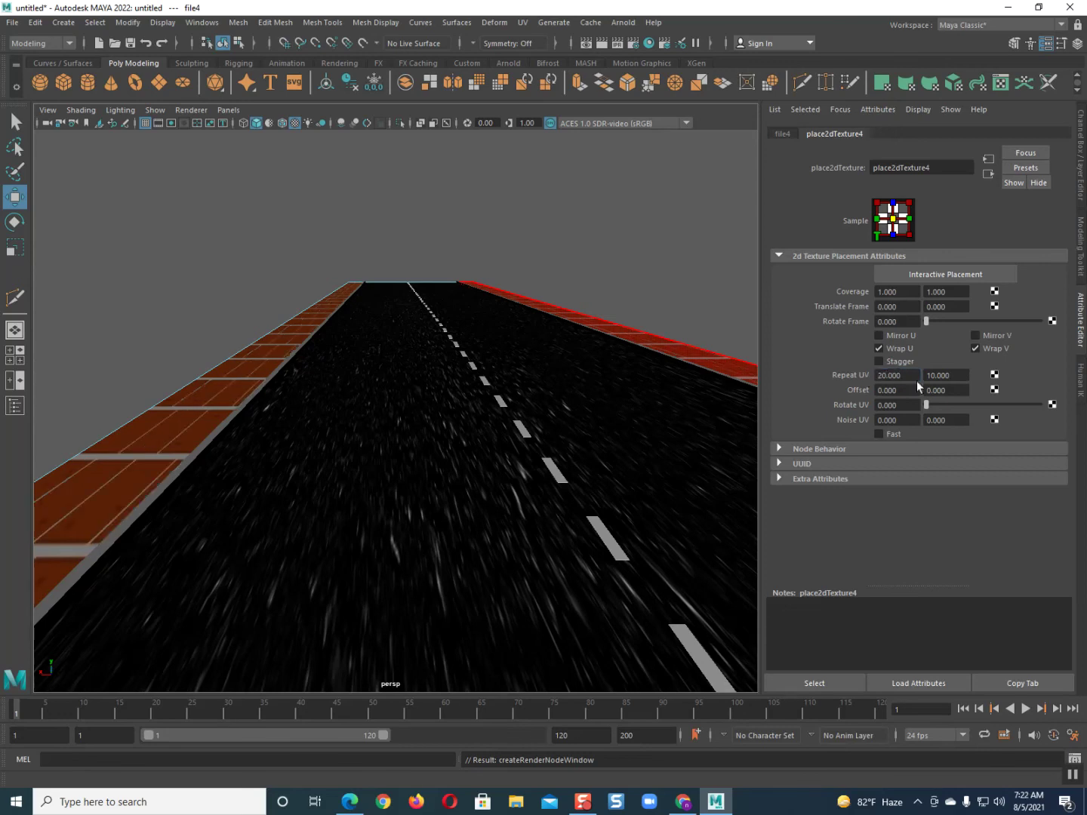
drag(958, 377, 927, 377)
text(20)
key(Return)
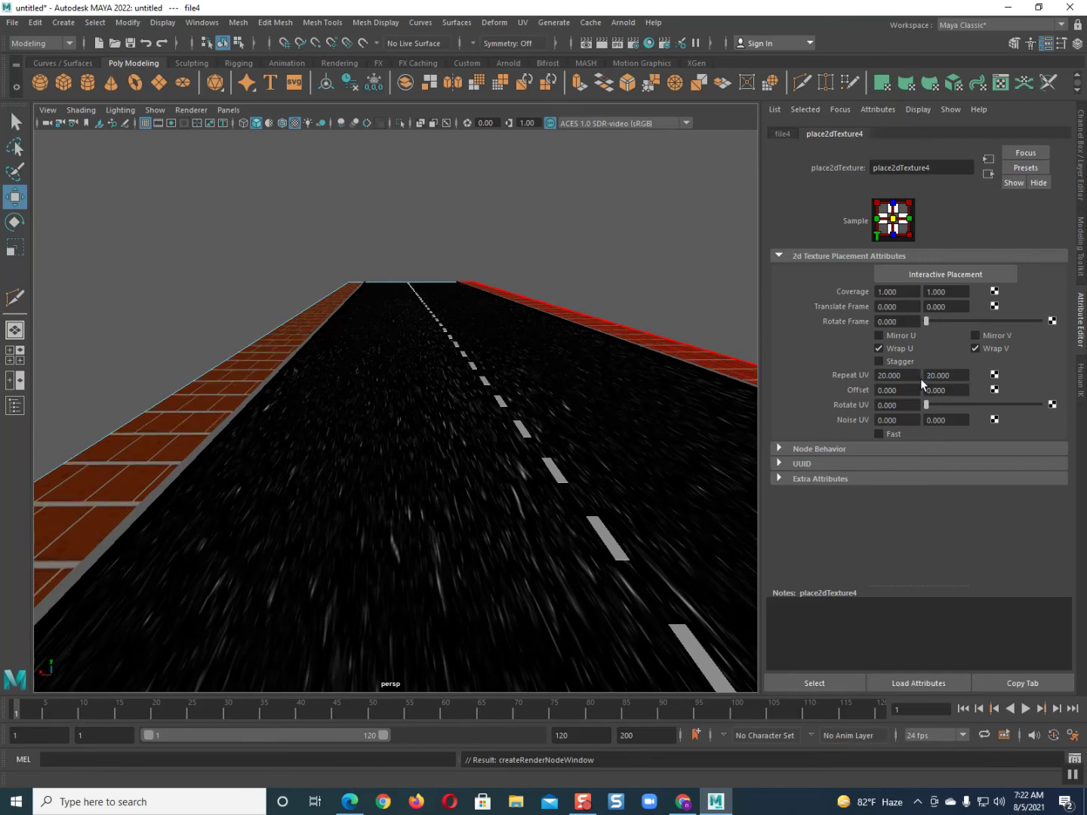
Return the slab to object mode and combine the two bars along the road's edges into one mesh
right_drag(377, 430, 417, 404)
scroll(405, 405, down, 5)
scroll(404, 405, up, 3)
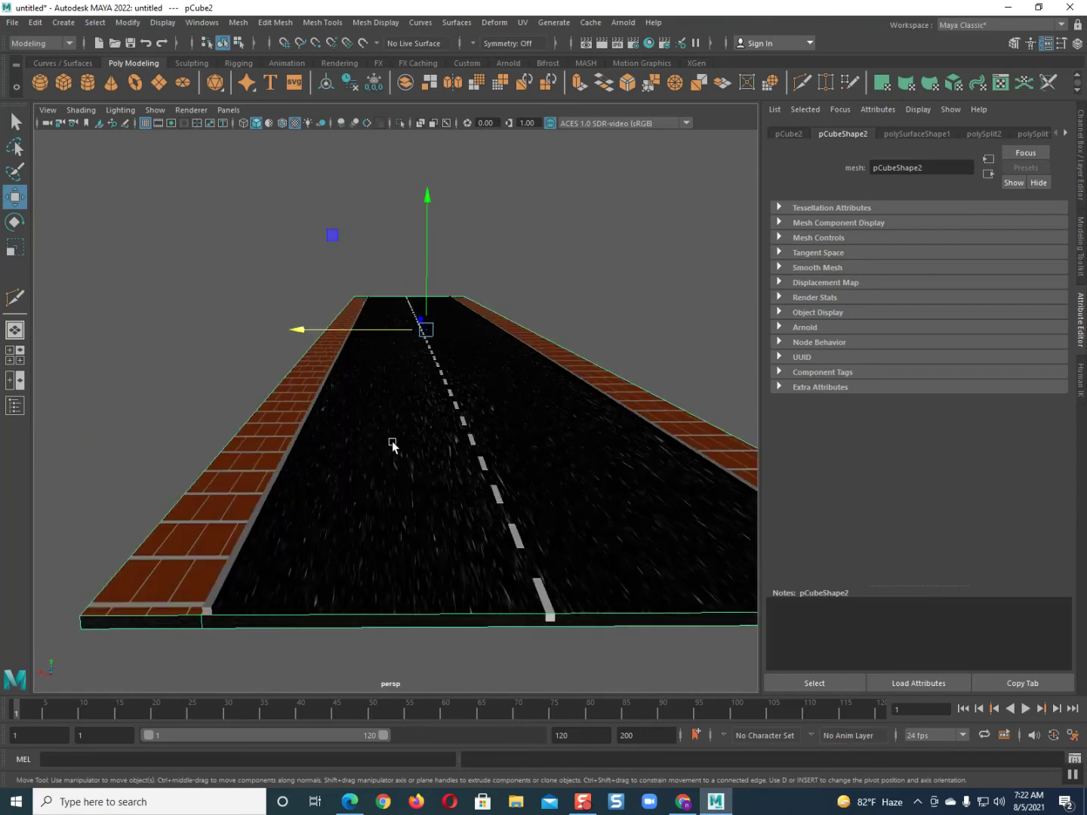
alt+drag(392, 442, 274, 478)
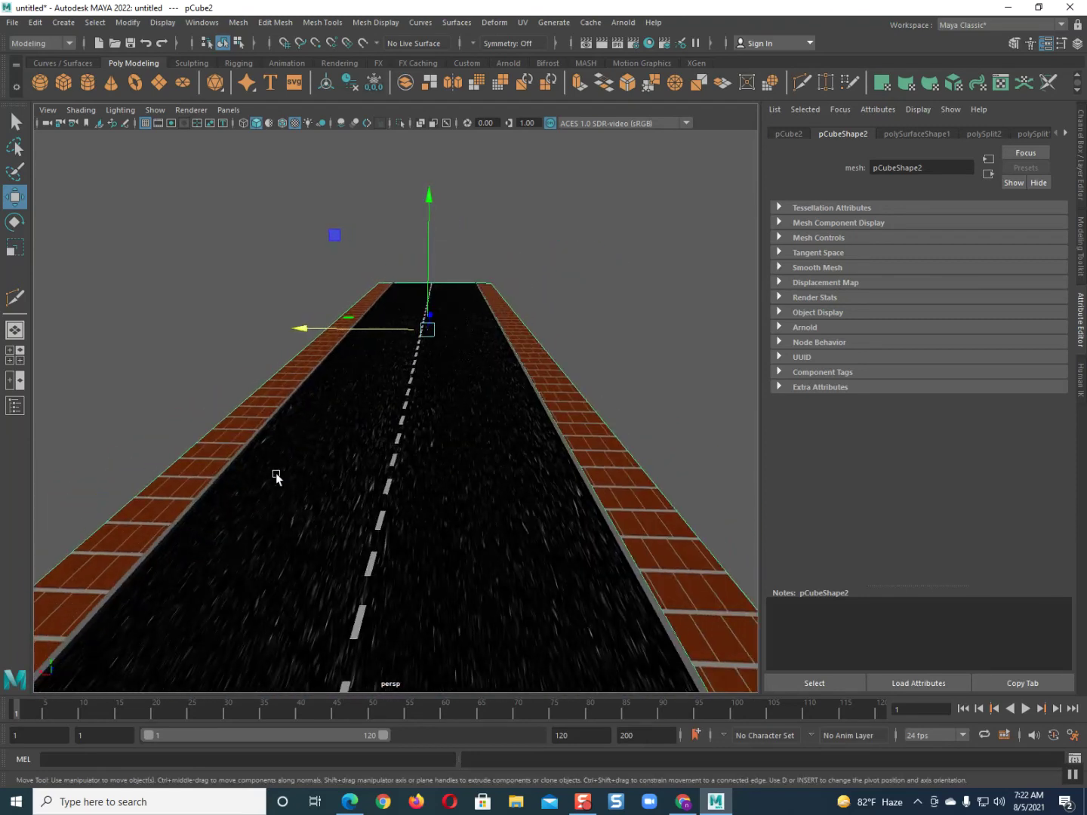
click(215, 480)
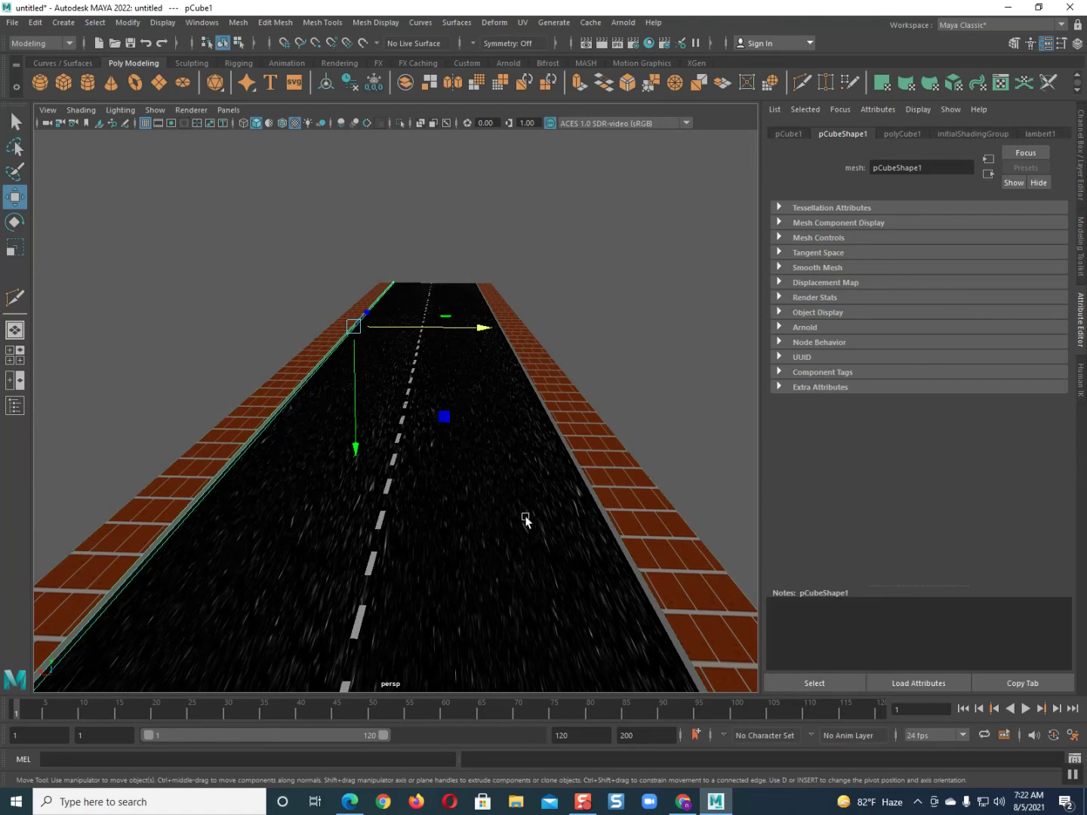
click(606, 519)
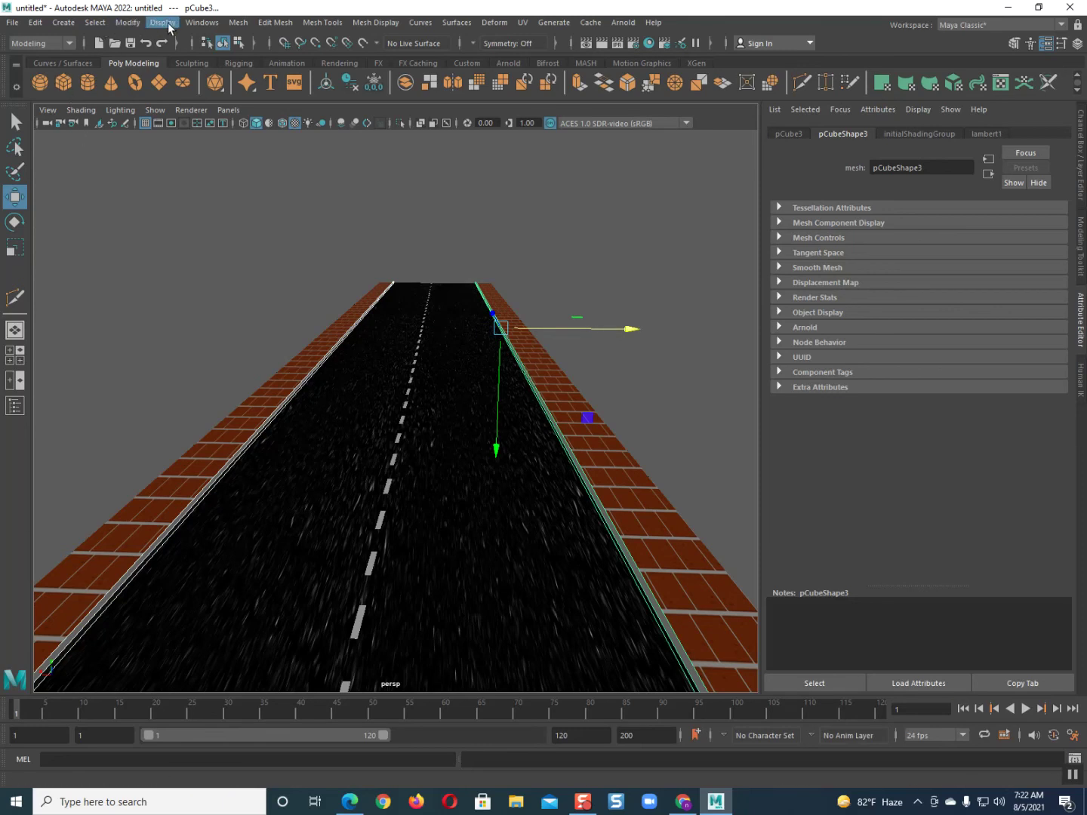
click(233, 24)
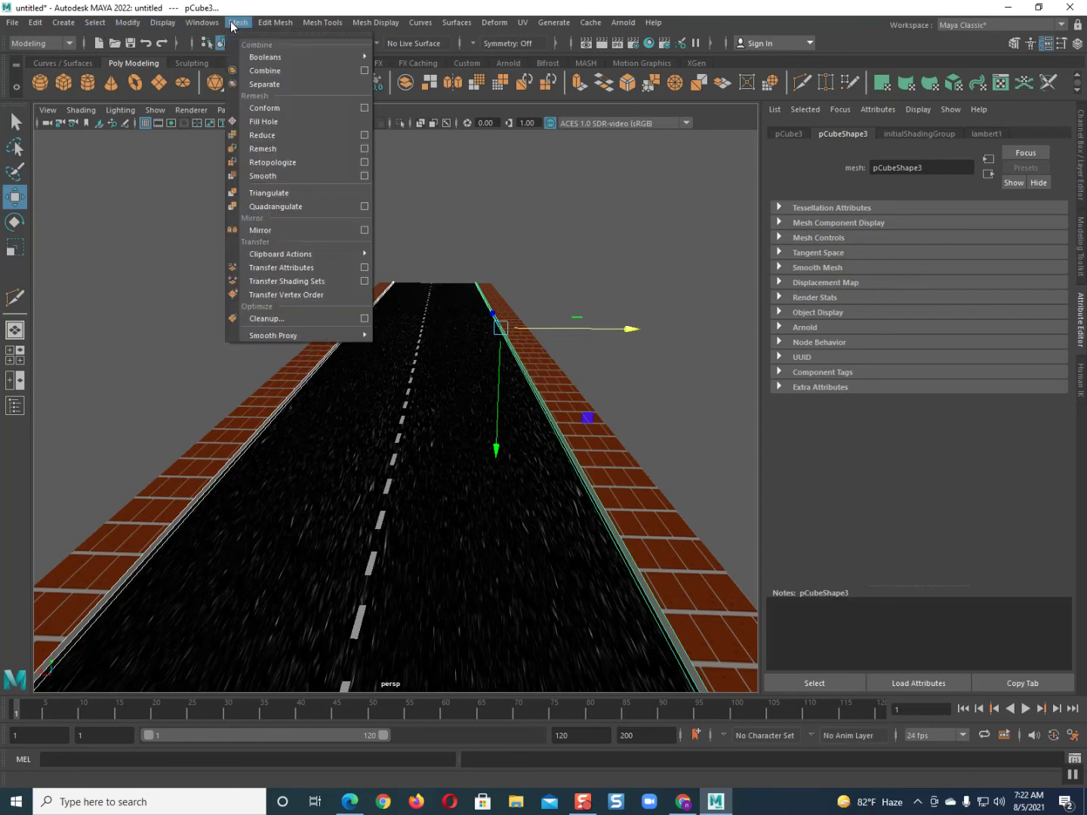
click(264, 70)
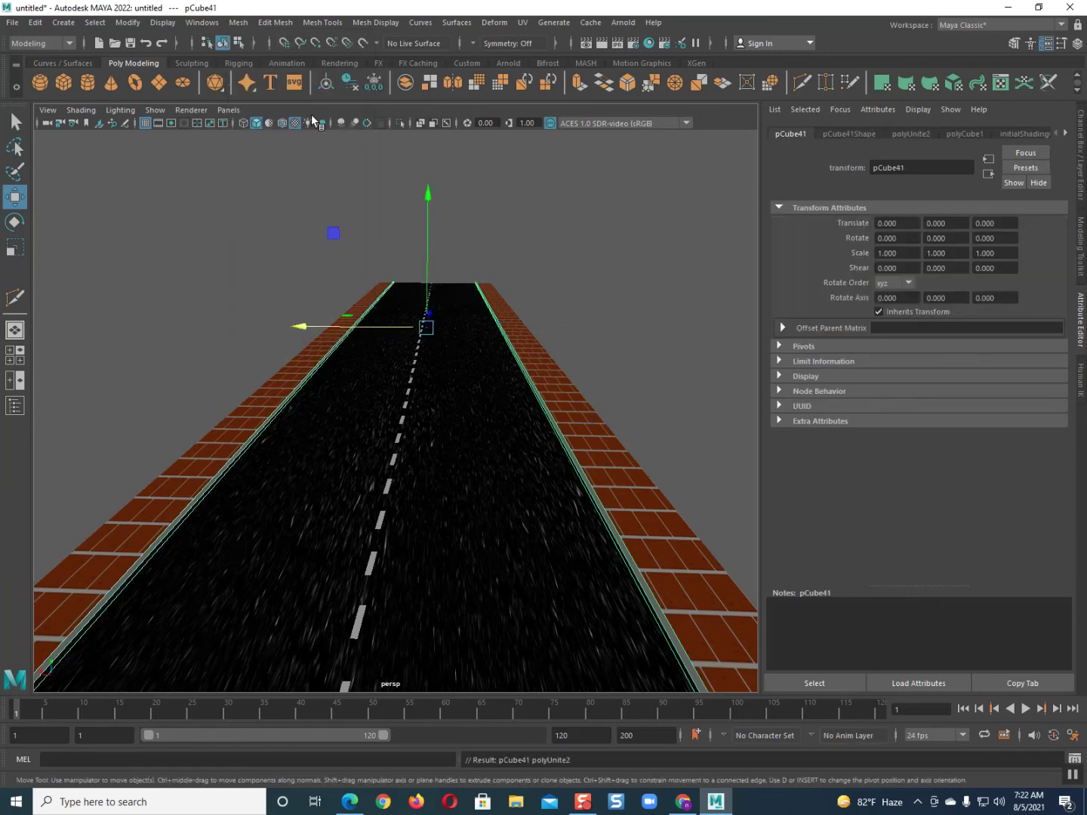
Assign a new Phong material to the combined edge bars and map its color with a File texture
right_drag(570, 427, 585, 780)
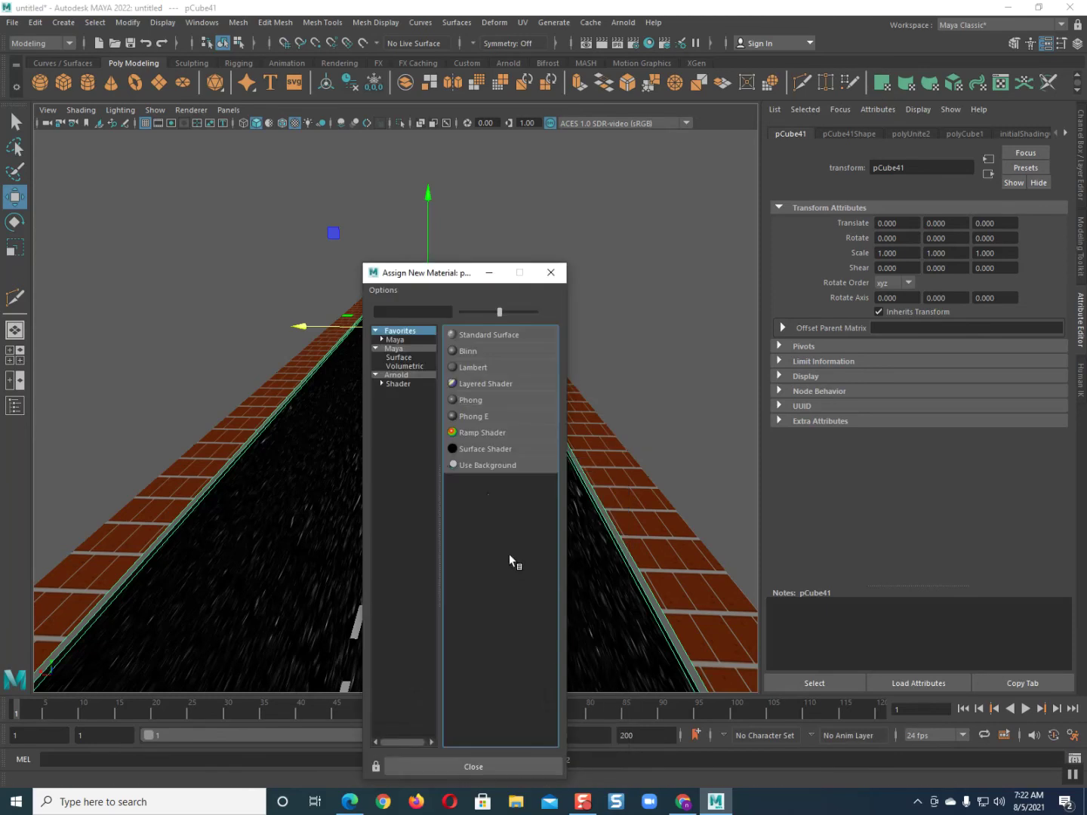
click(473, 403)
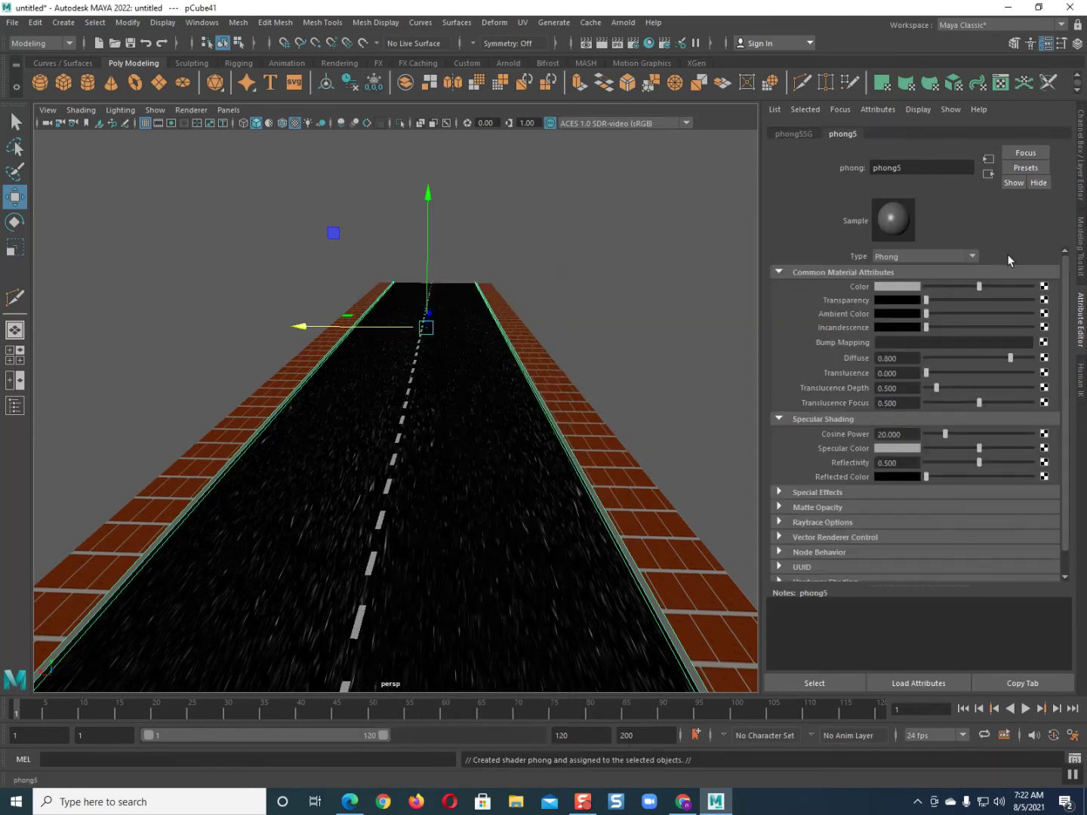
click(1043, 286)
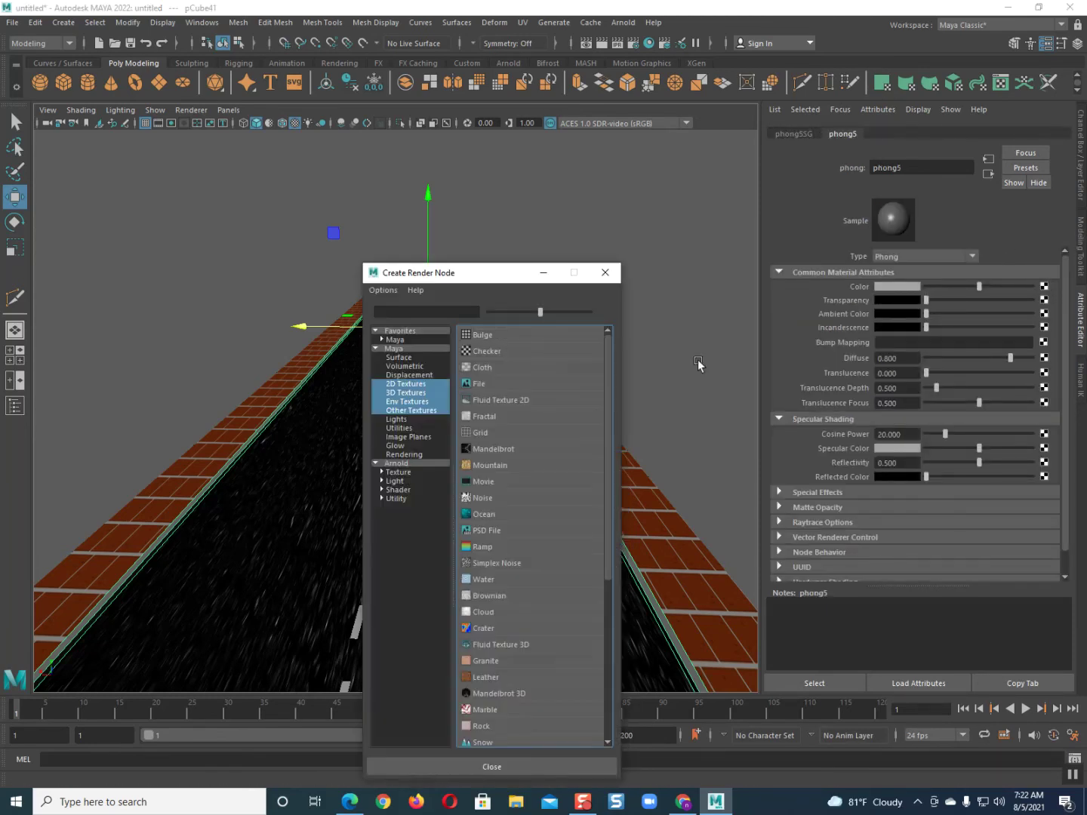
click(482, 379)
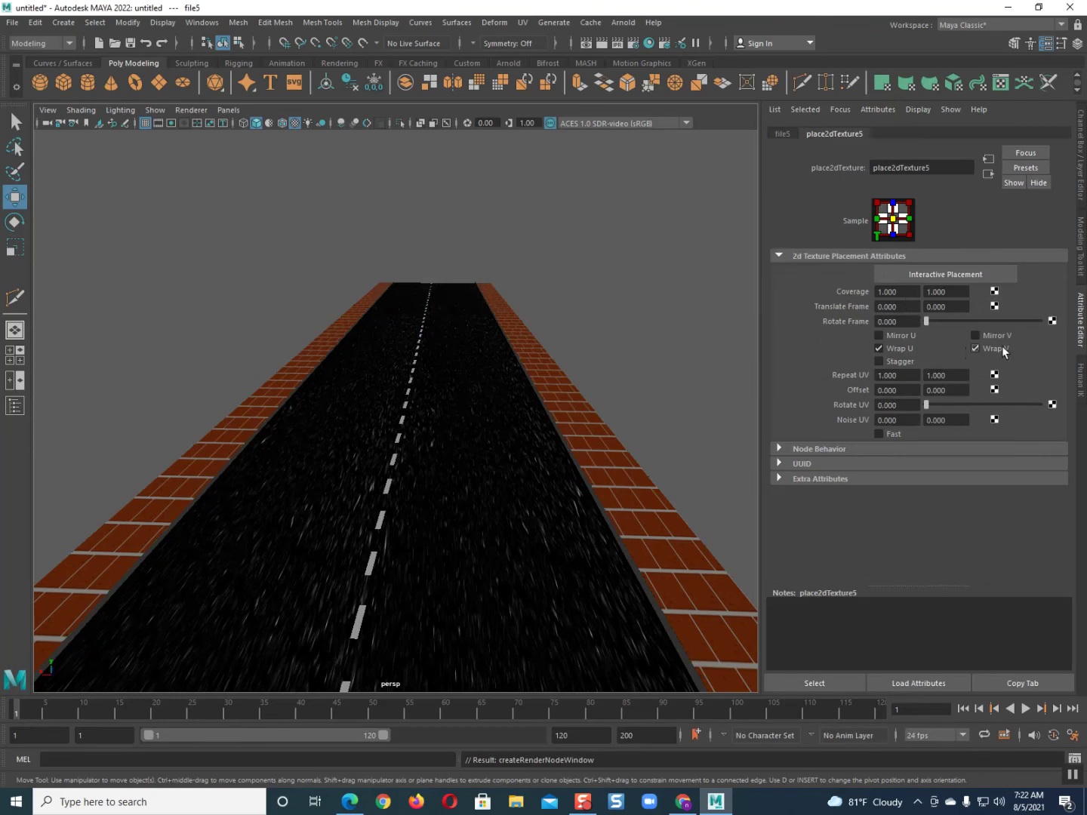
Browse for the edge bars' file texture image in the folder E:\Color\yelow
click(782, 133)
click(1048, 320)
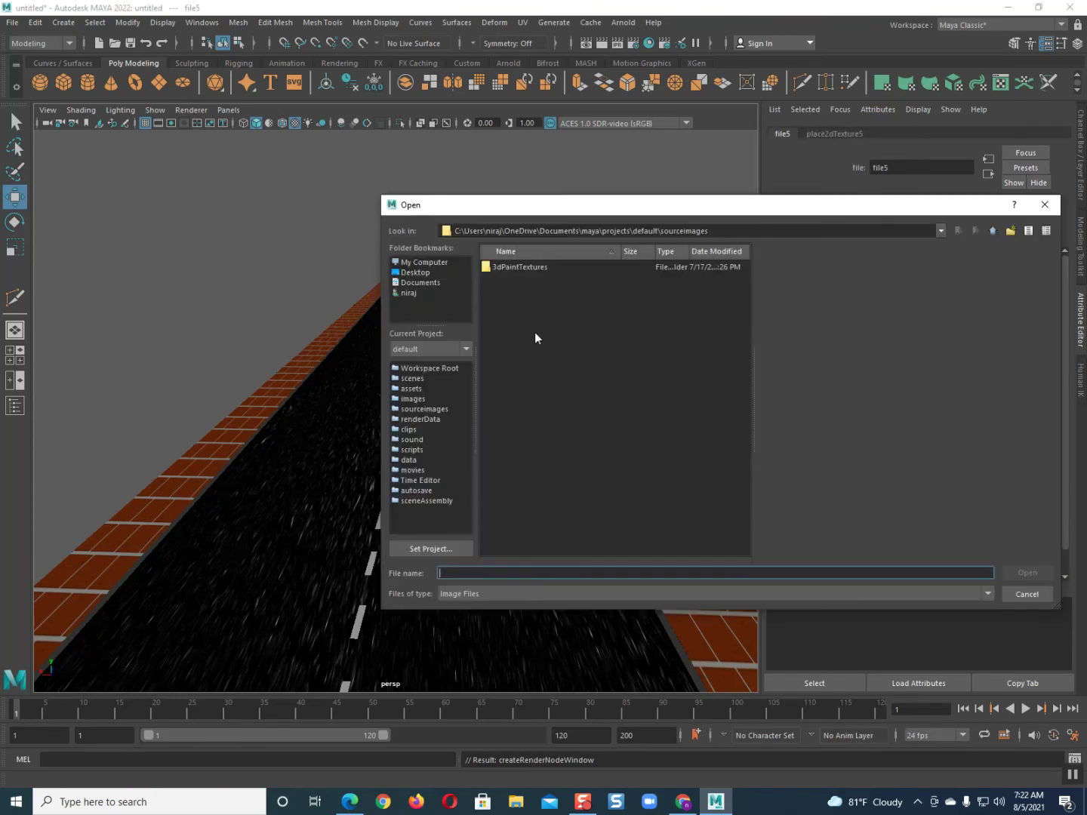
click(419, 262)
double_click(509, 280)
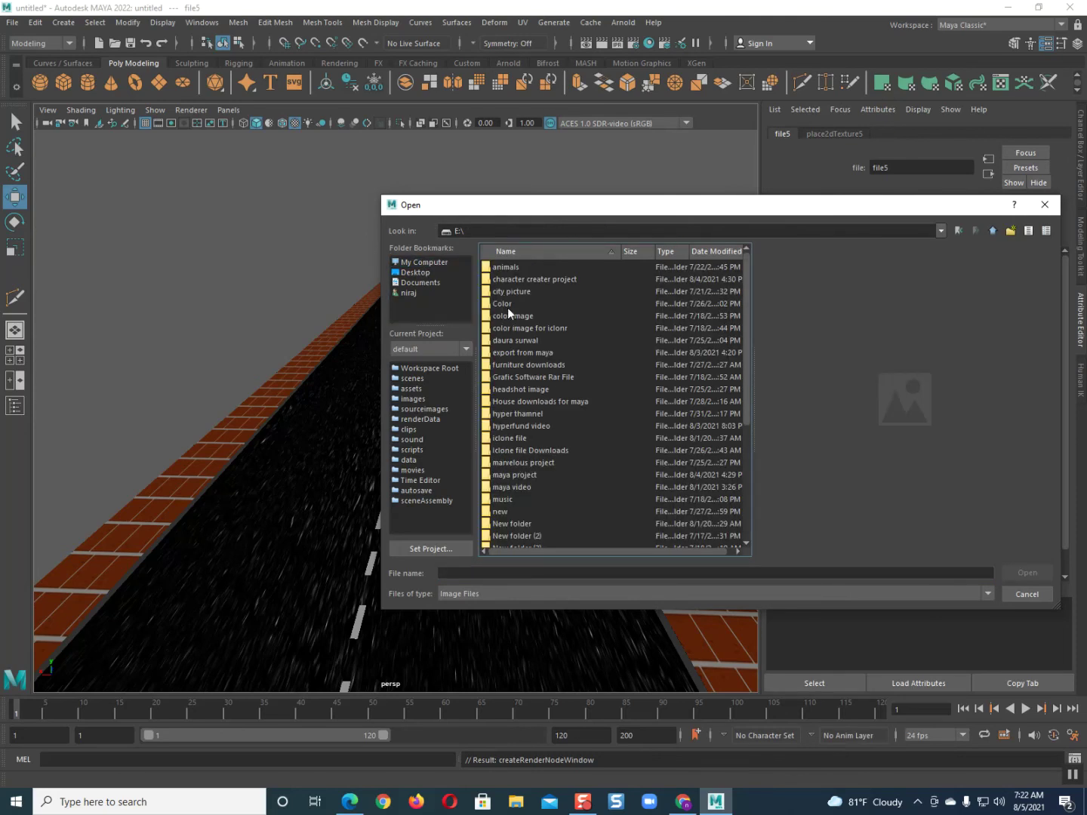
double_click(504, 303)
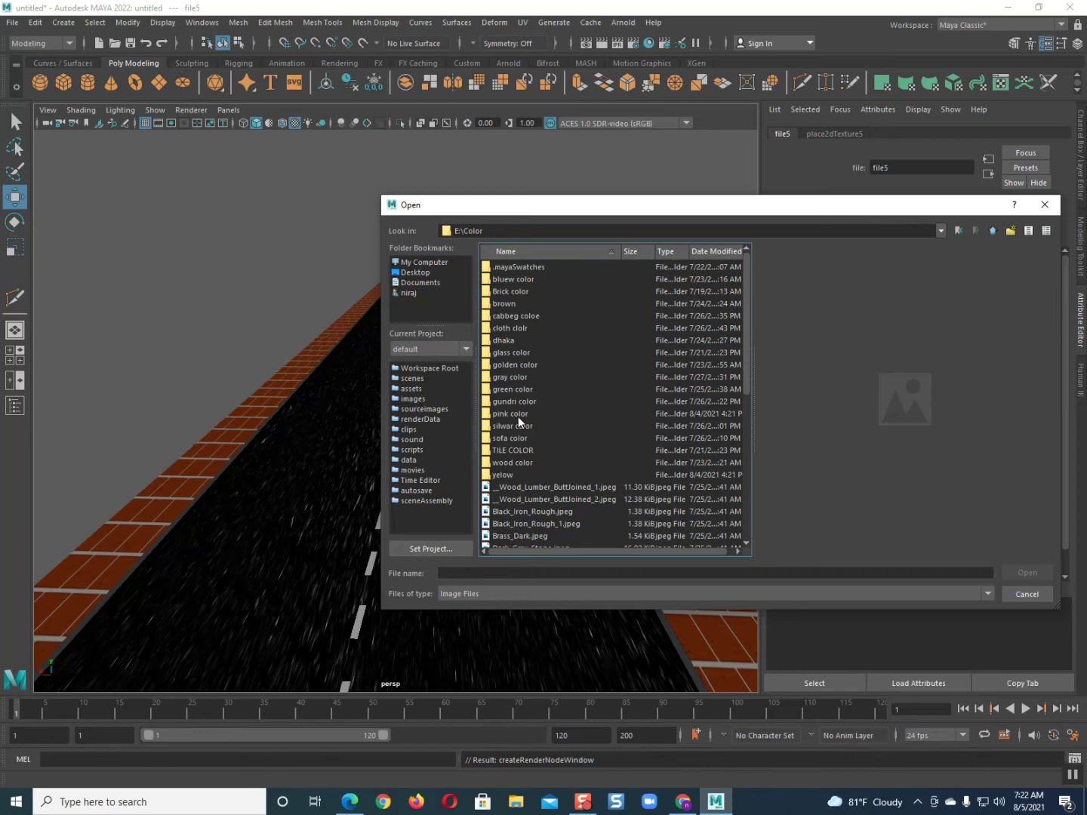
double_click(513, 477)
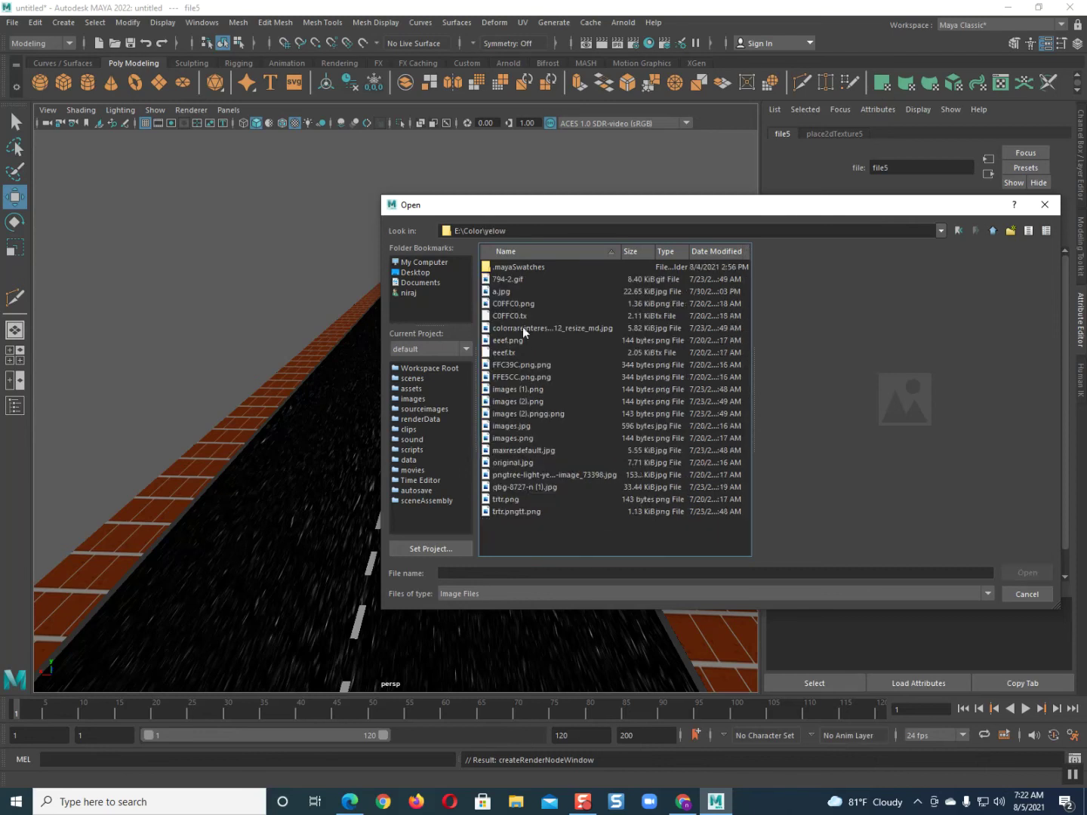
Preview the yellow color images and load images (2).png as the edge bars' texture
click(501, 279)
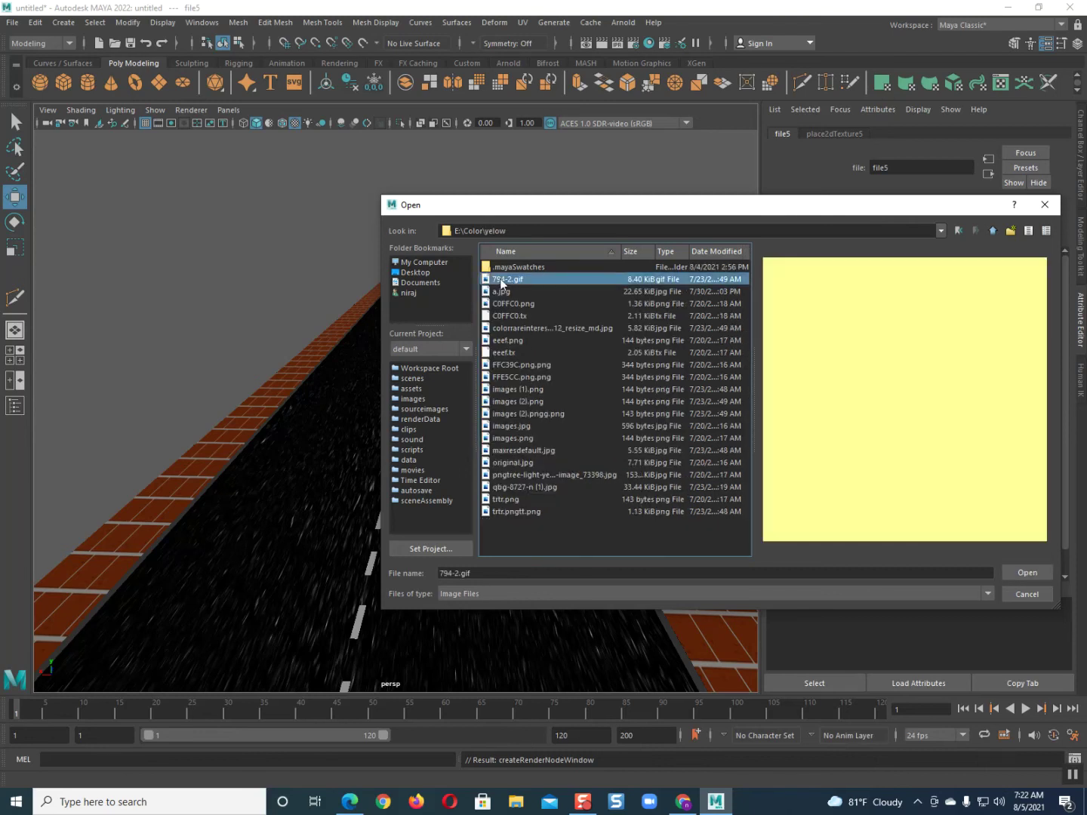
key(Down)
key(Down)
key(Down)
key(Down)
key(Down)
key(Down)
key(Down)
key(Down)
key(Down)
key(Up)
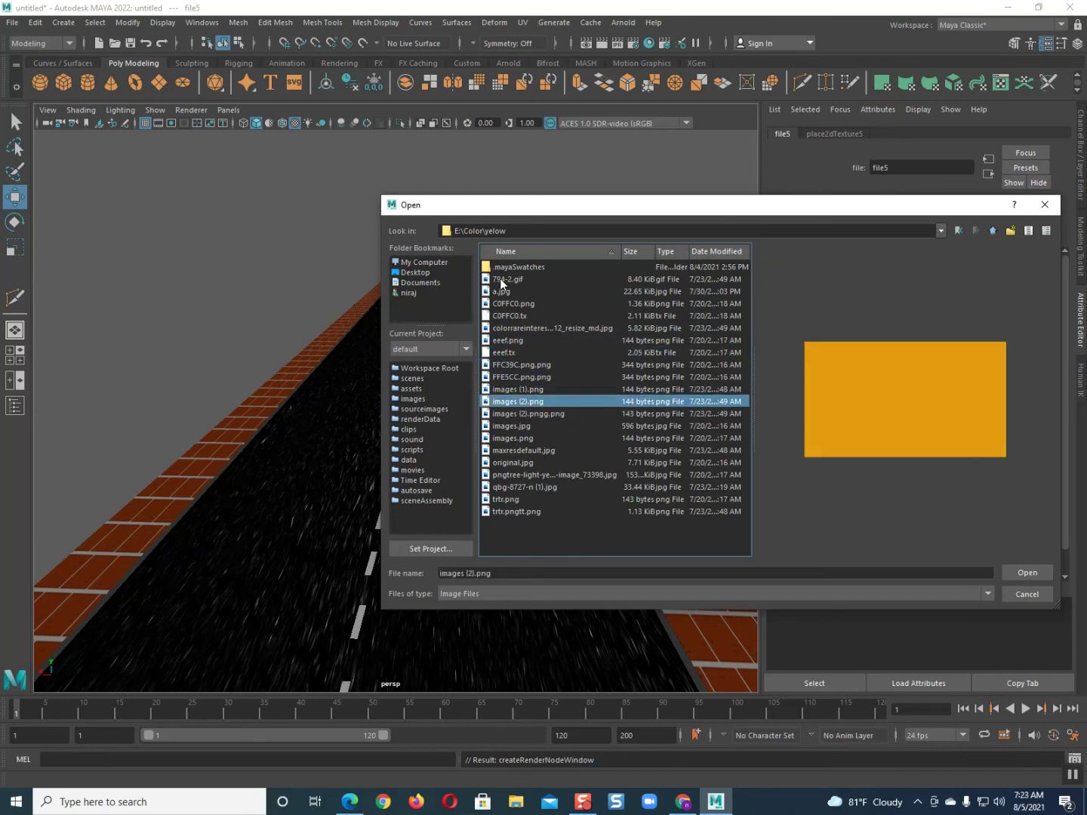
key(Return)
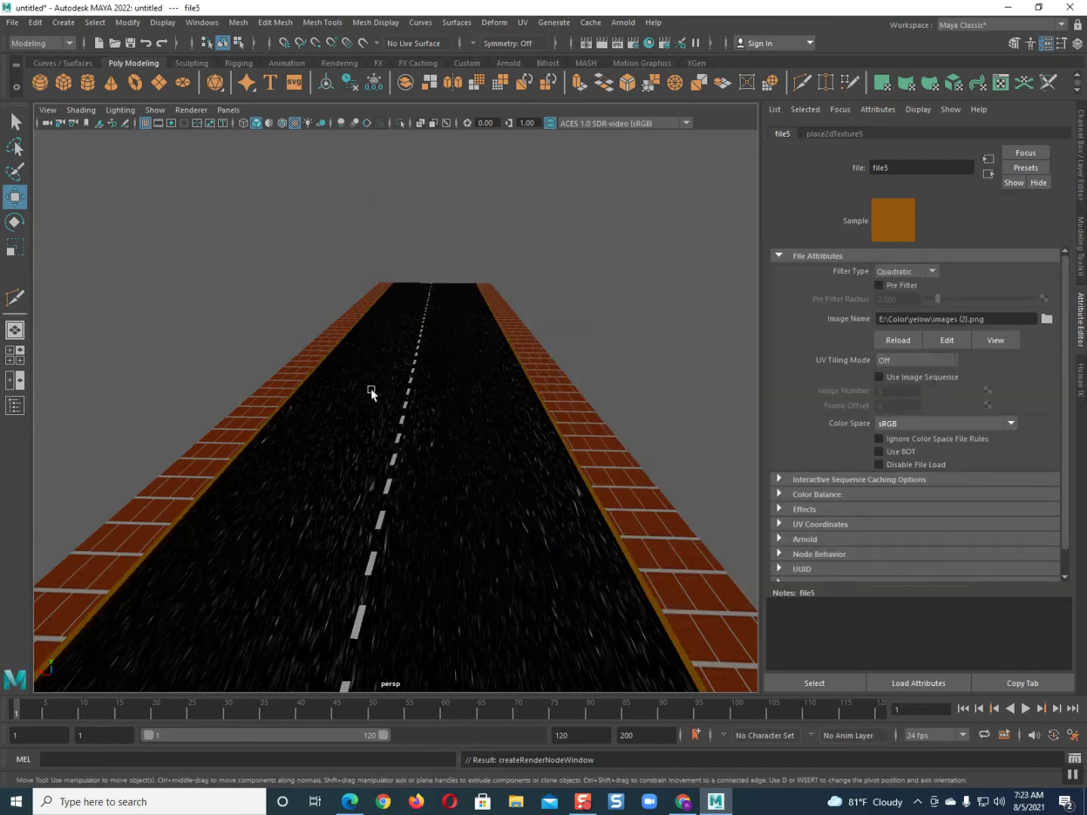
Inspect the textured edge bars, brick strips and asphalt close up along the road and from a distance
scroll(357, 505, up, 5)
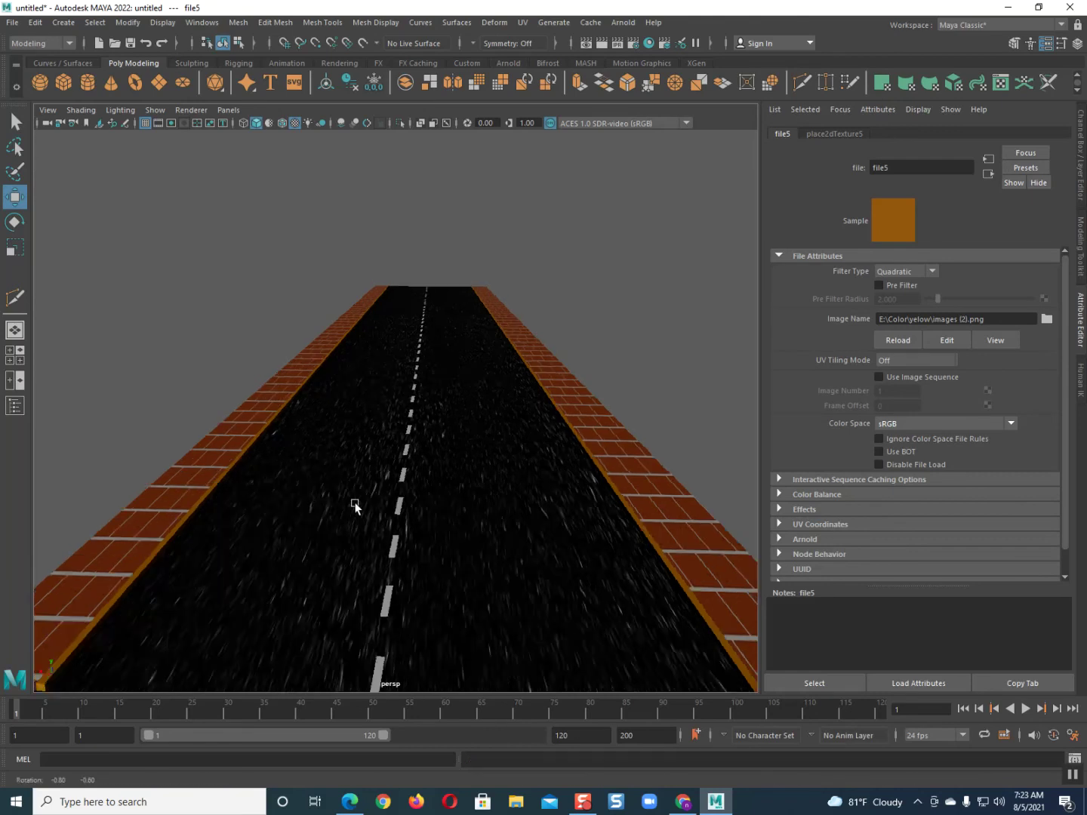
scroll(355, 501, down, 5)
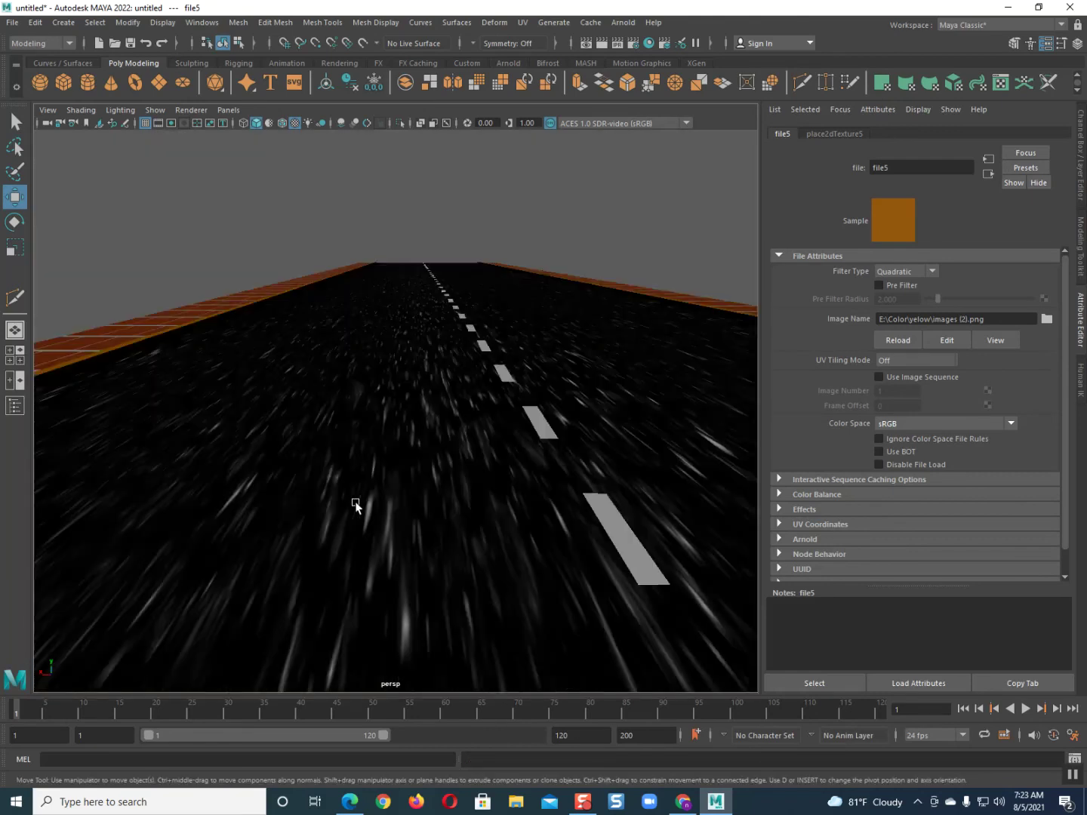
alt+drag(356, 502, 386, 547)
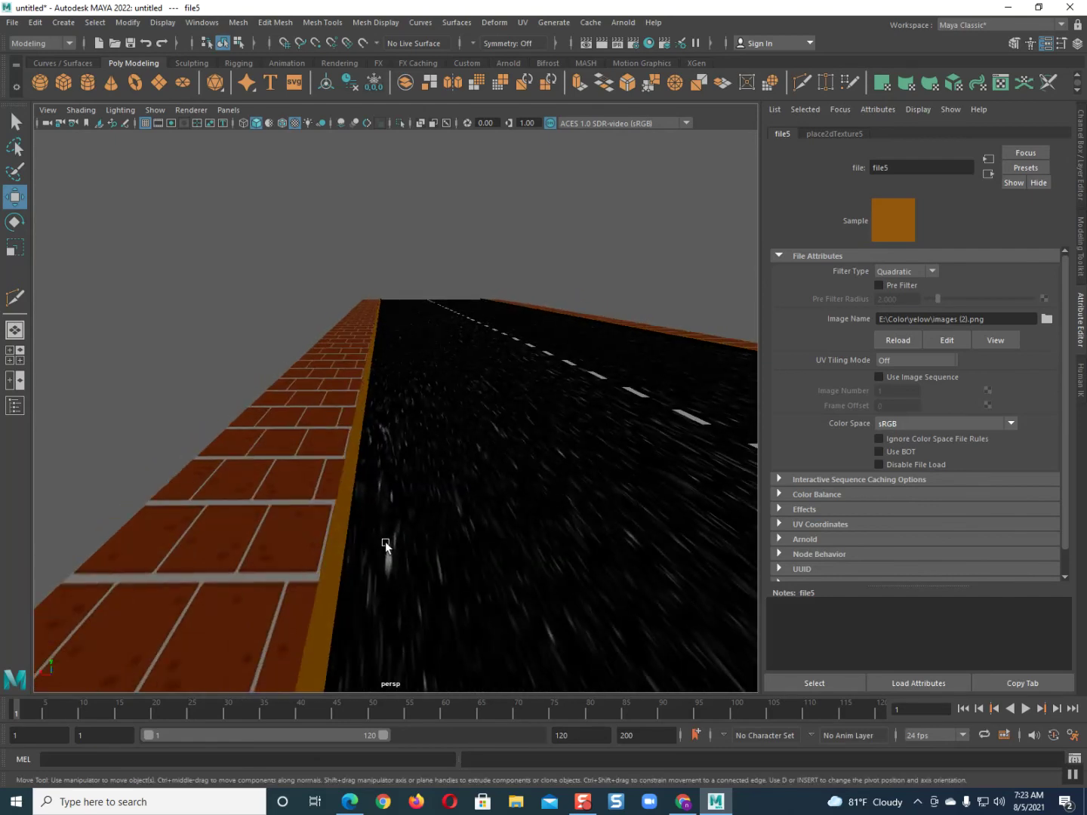
scroll(363, 535, down, 10)
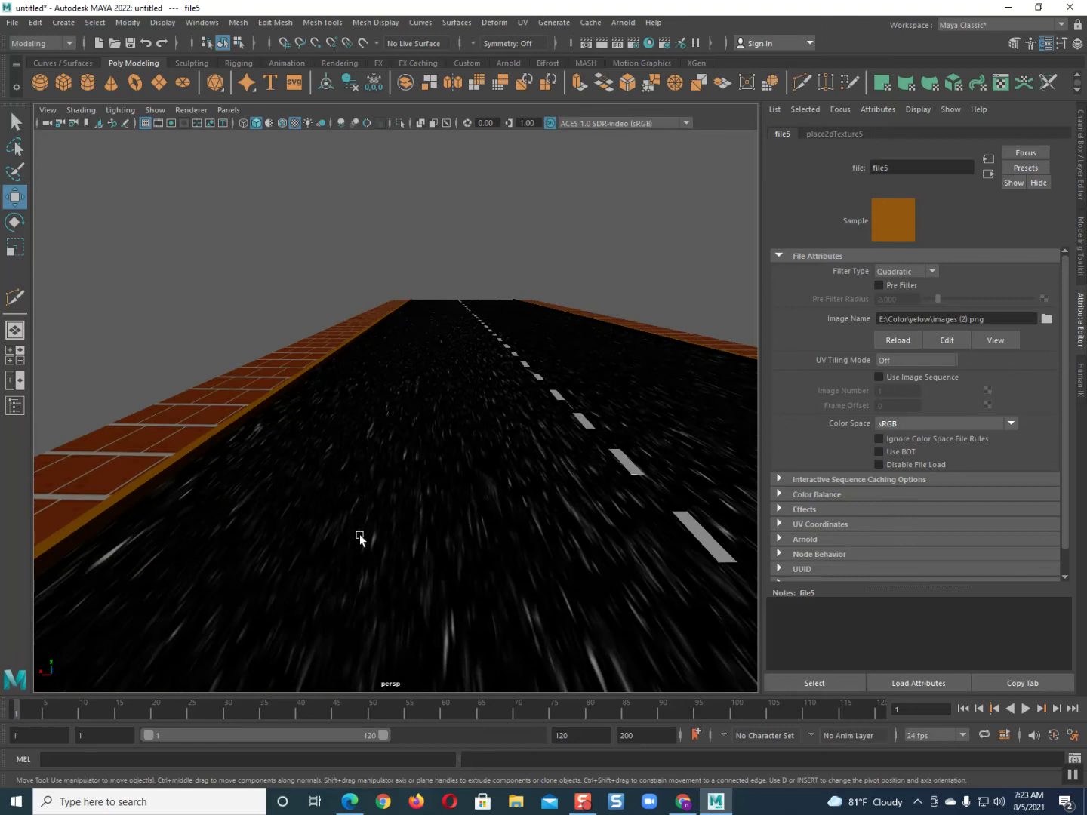
alt+drag(360, 536, 402, 558)
scroll(351, 543, up, 3)
alt+right_drag(478, 459, 311, 482)
alt+drag(291, 504, 420, 526)
scroll(420, 524, down, 3)
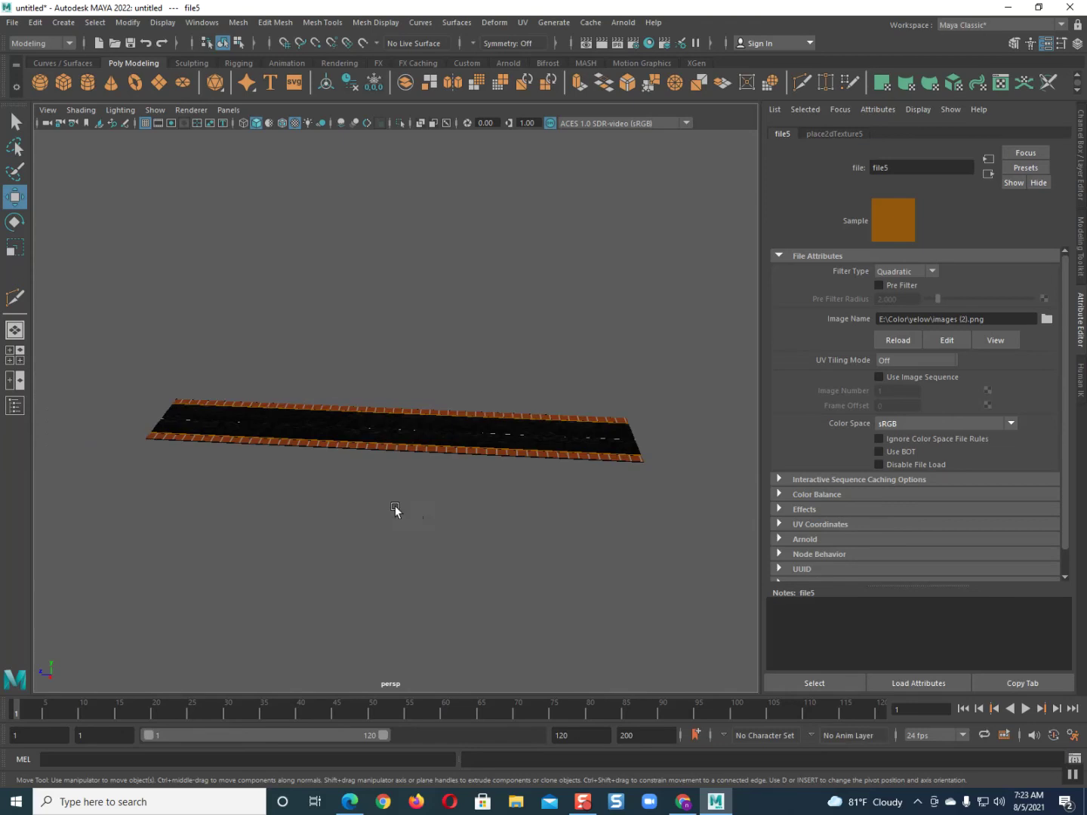
Show the Outliner and select all the pCube nodes together with the default sets
drag(105, 353, 714, 604)
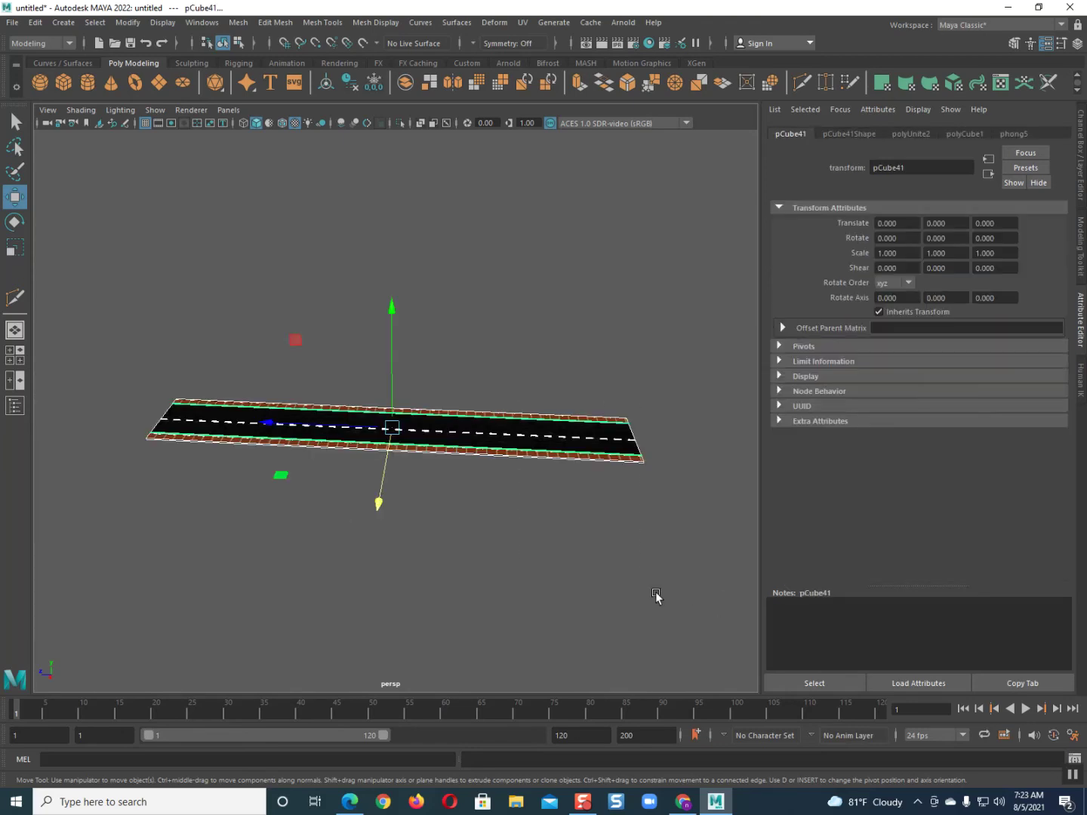
click(305, 384)
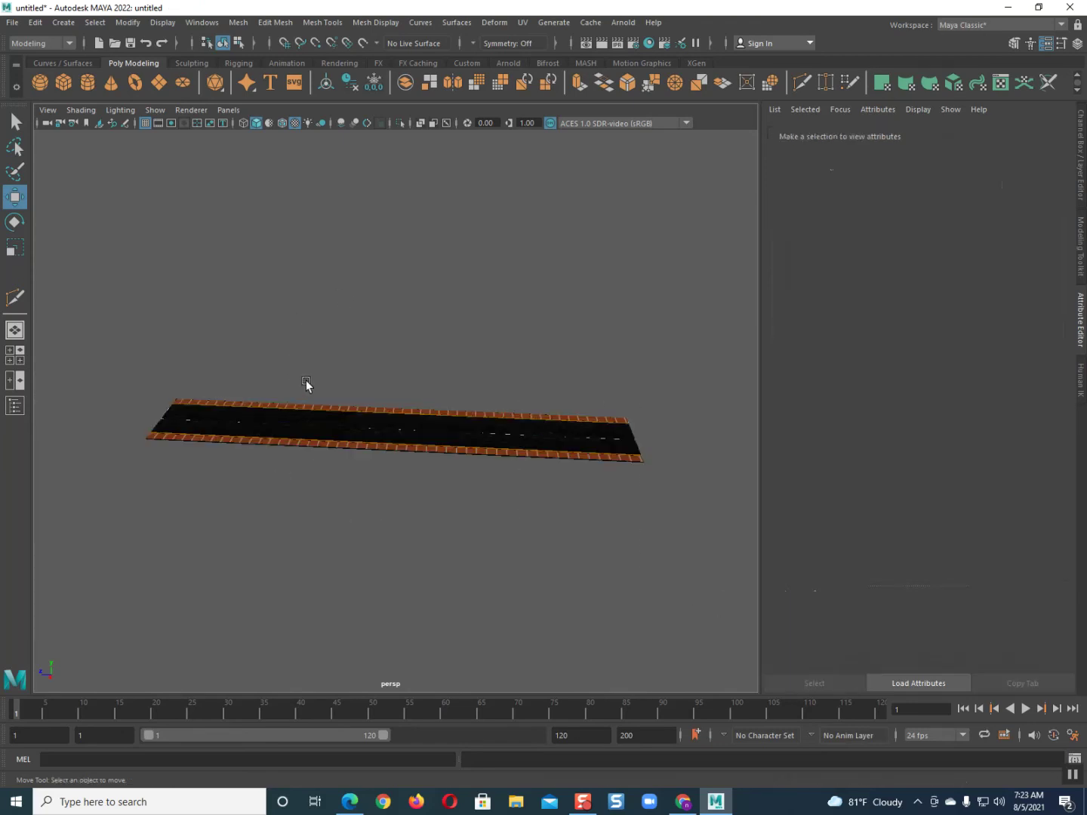
click(16, 407)
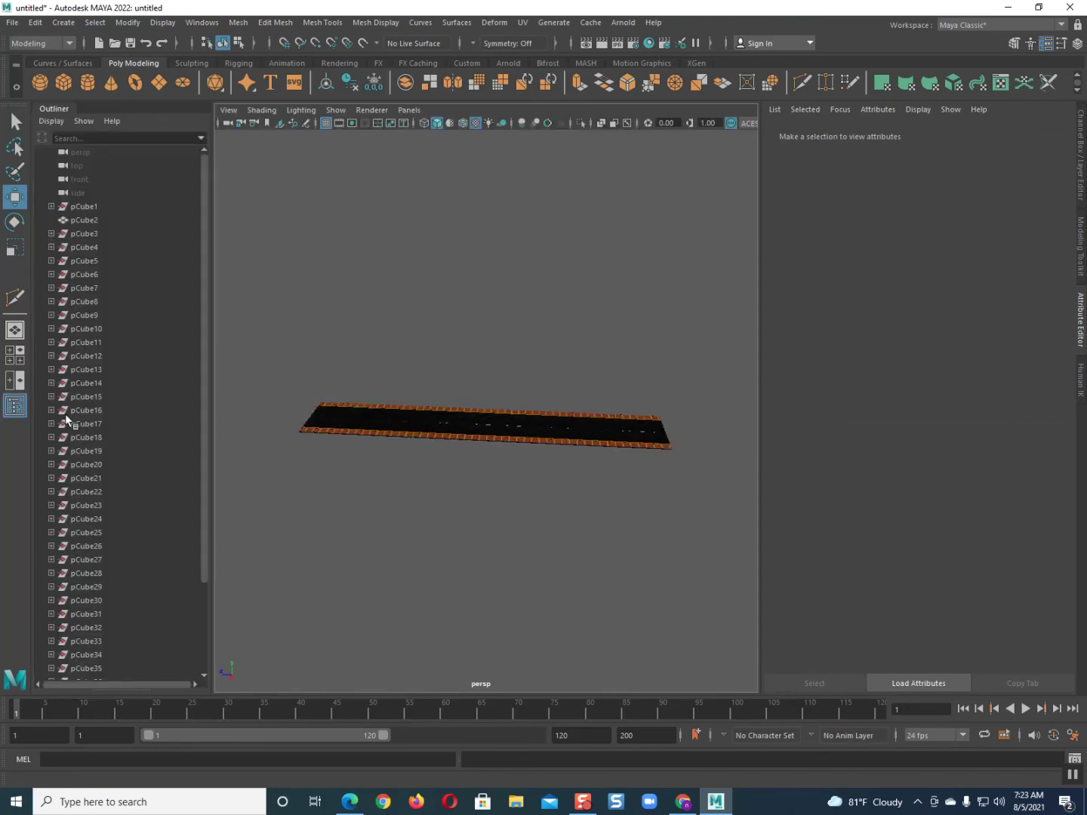
click(89, 212)
key(Down)
key(Down)
drag(90, 212, 147, 691)
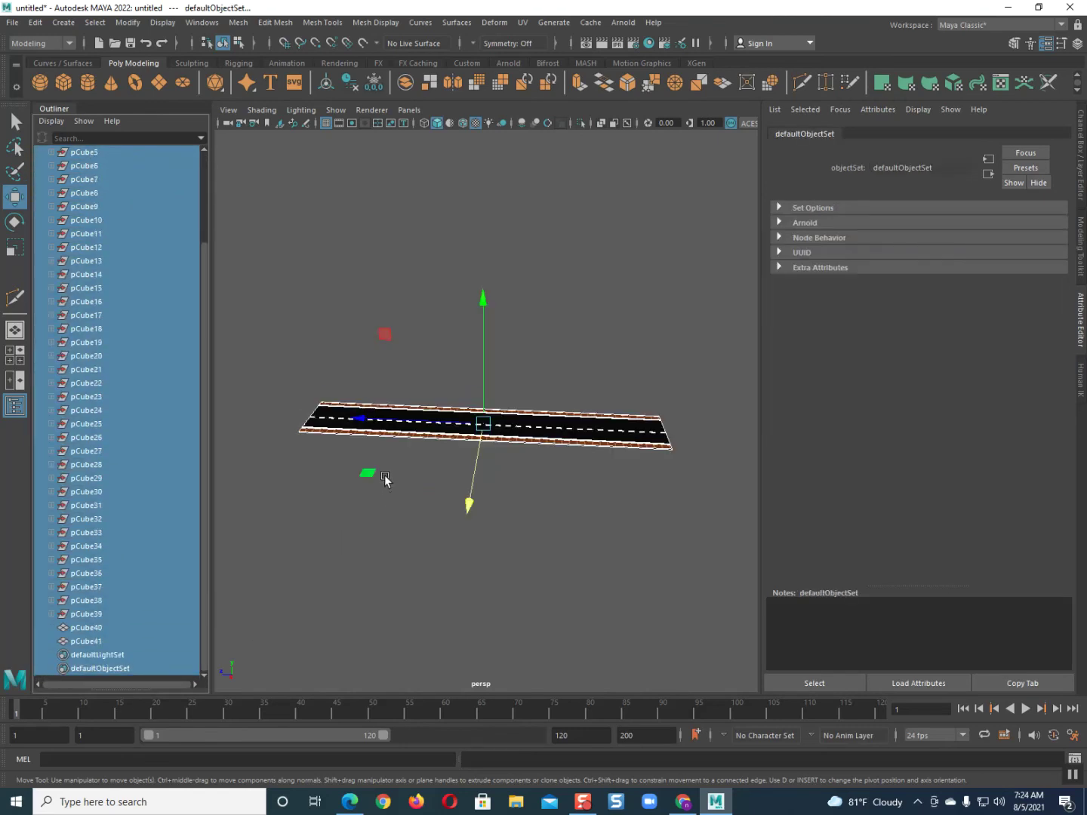
Select the road's parts in the viewport and check which Outliner nodes they correspond to
click(395, 433)
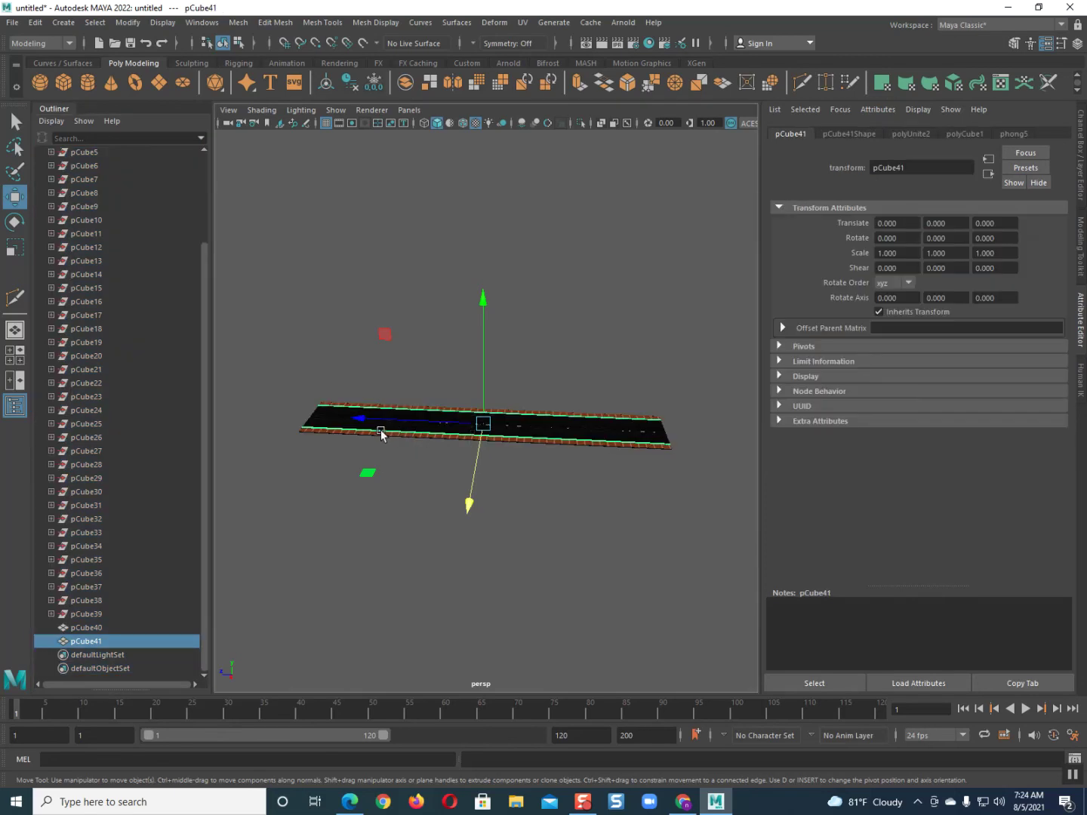
drag(93, 225, 84, 374)
click(330, 403)
drag(293, 370, 678, 468)
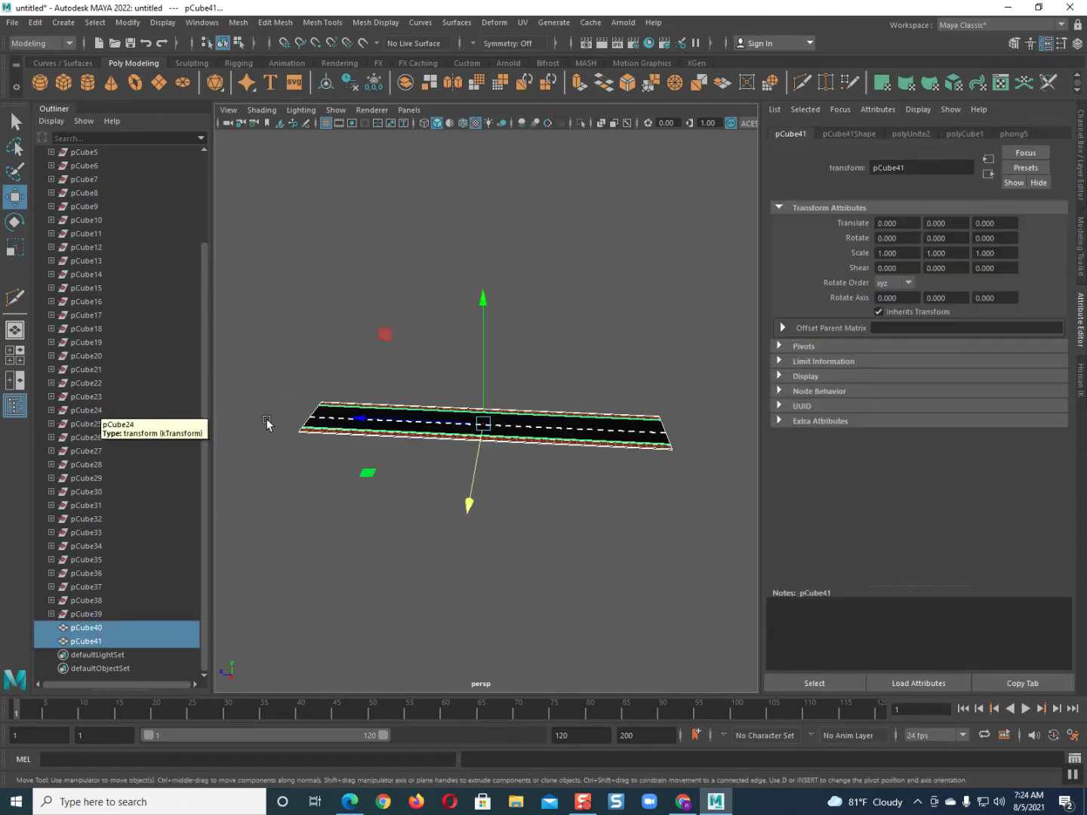
click(268, 390)
drag(255, 332, 737, 532)
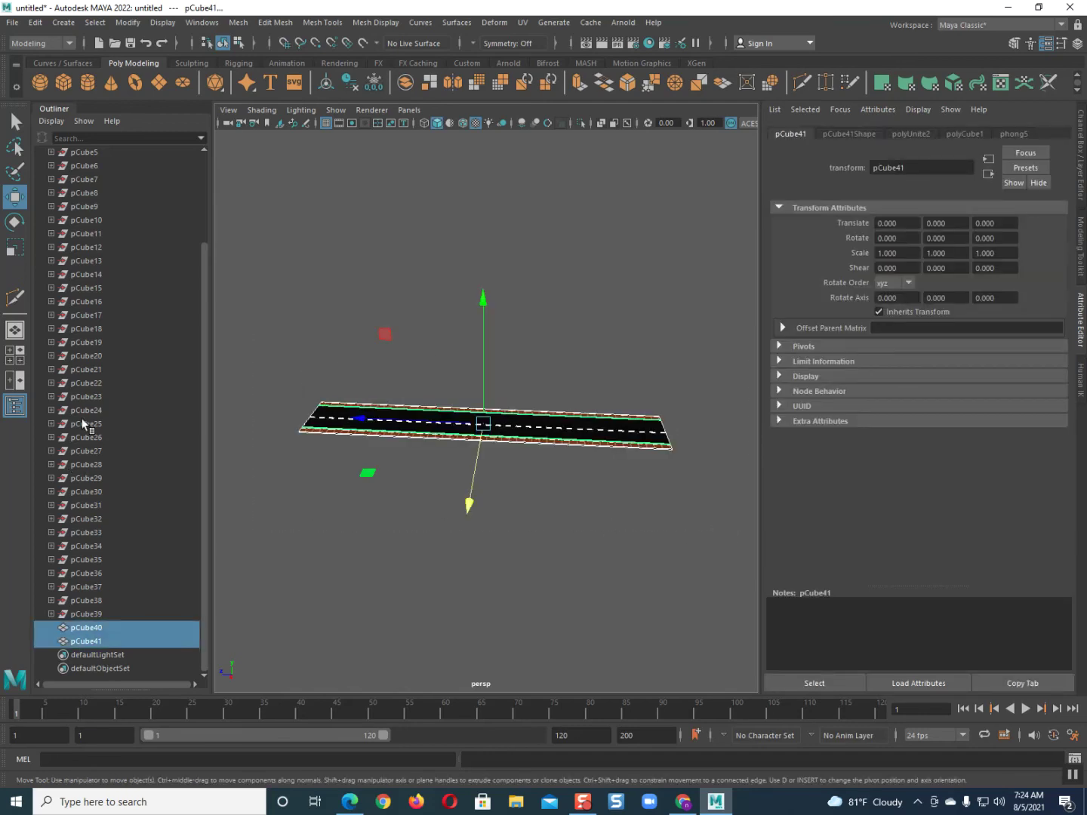
alt+drag(542, 526, 388, 524)
click(386, 517)
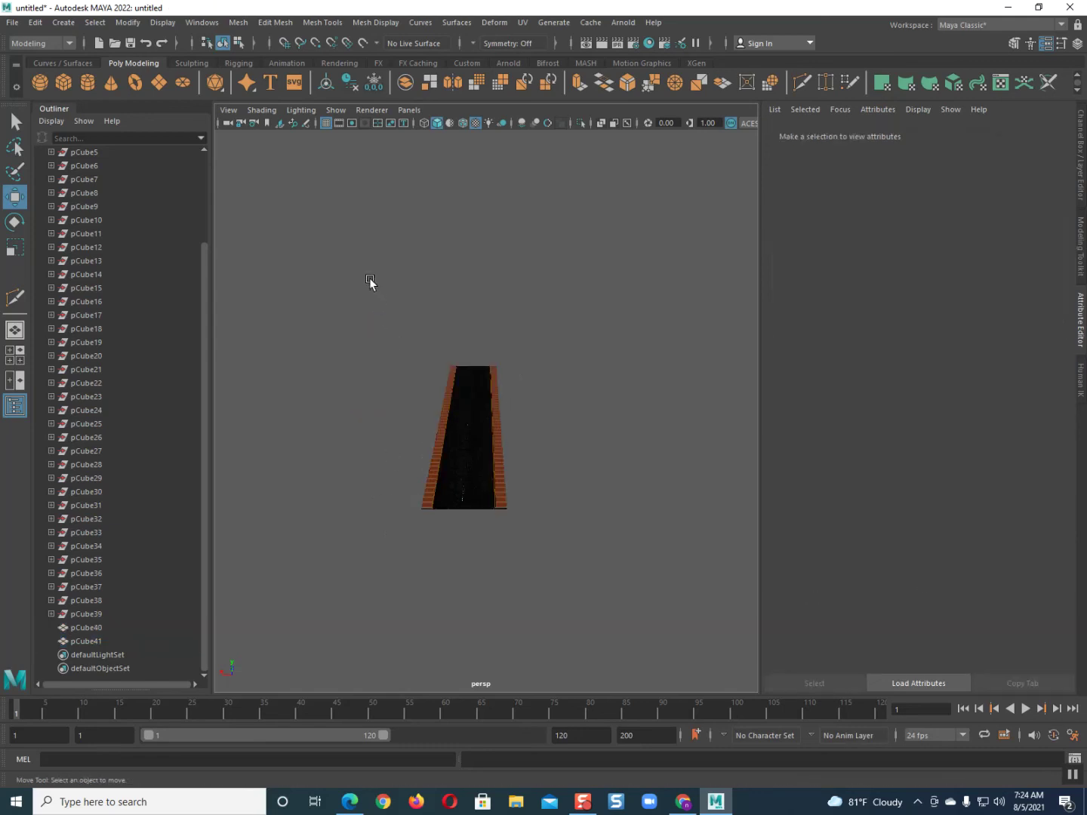
drag(371, 281, 560, 545)
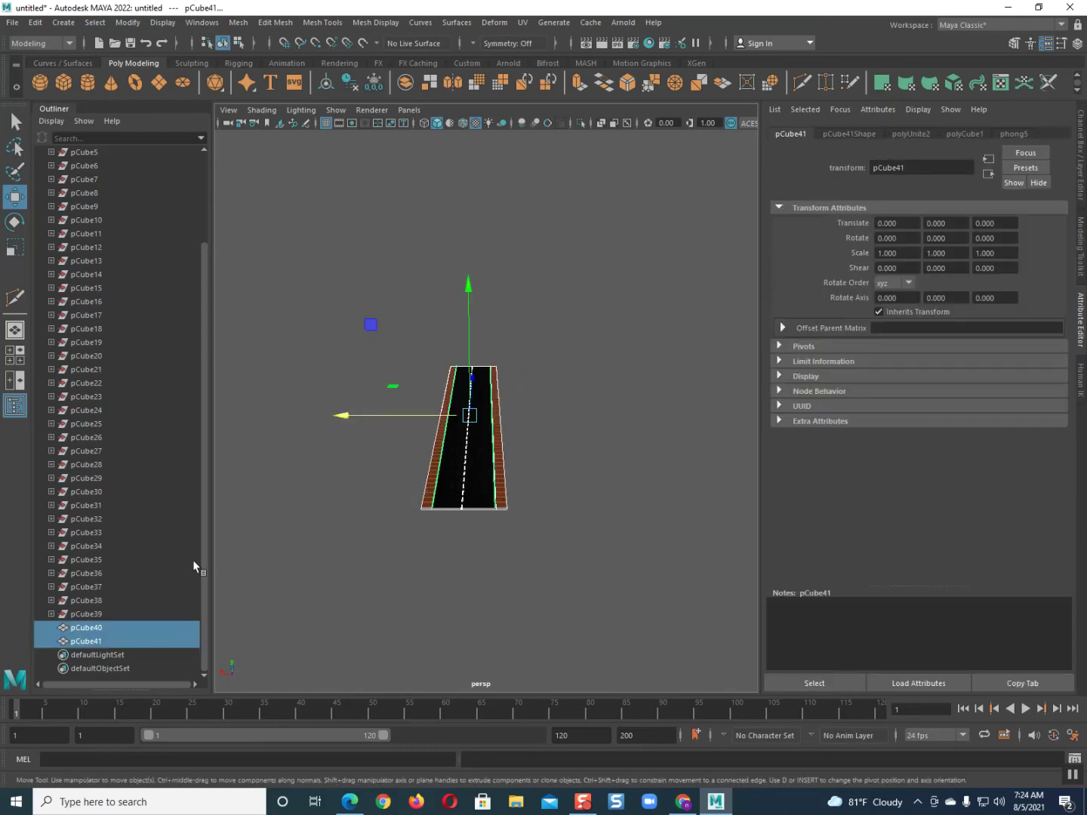
Select pCube1 through pCube41 in the Outliner and delete their construction history
scroll(86, 332, up, 3)
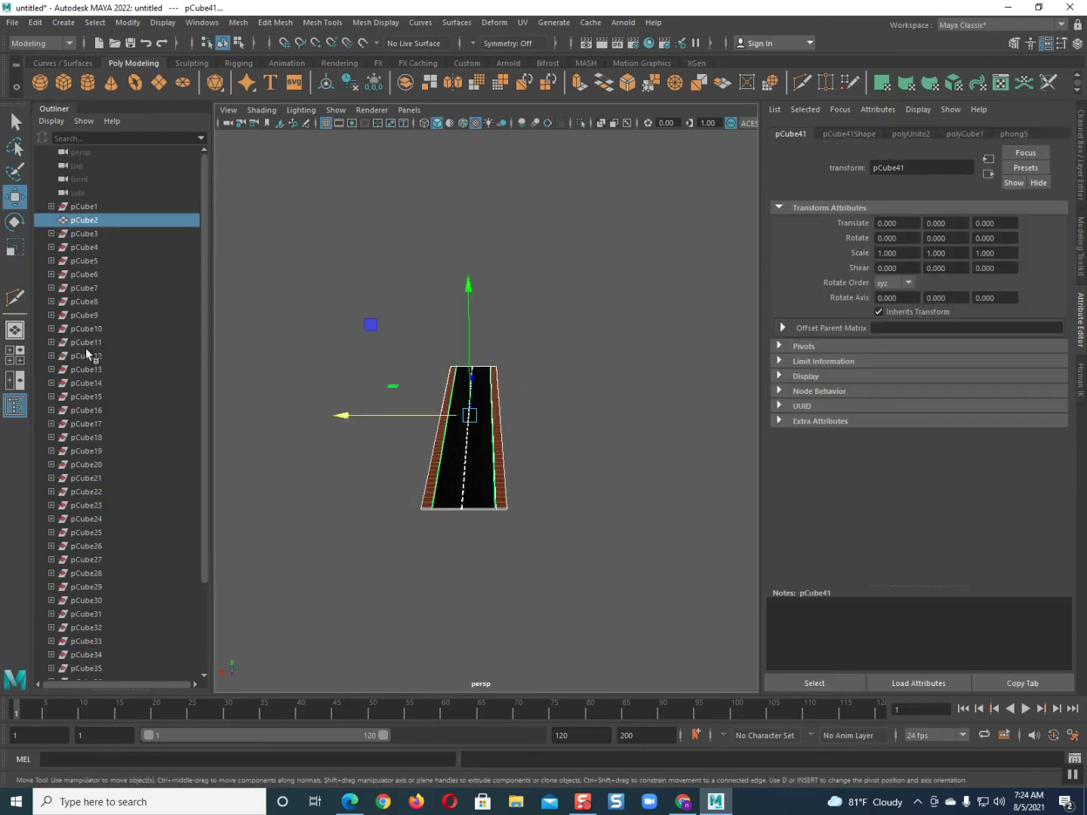
click(83, 208)
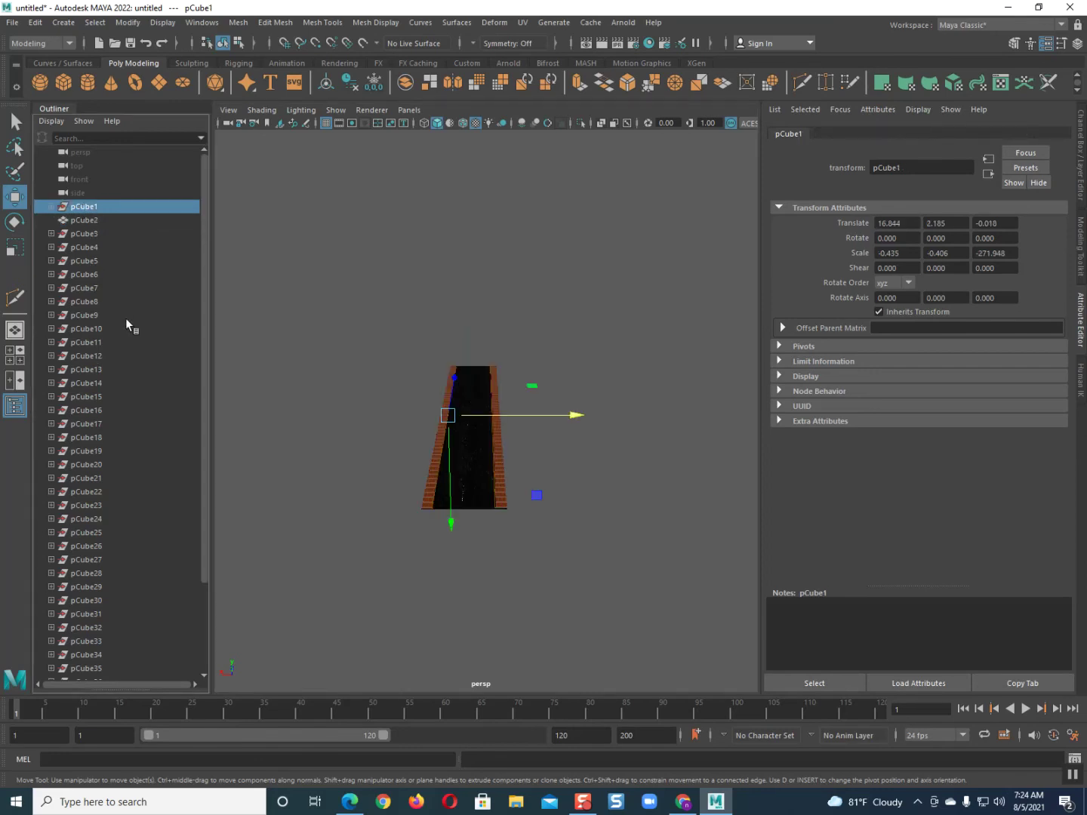
click(85, 234)
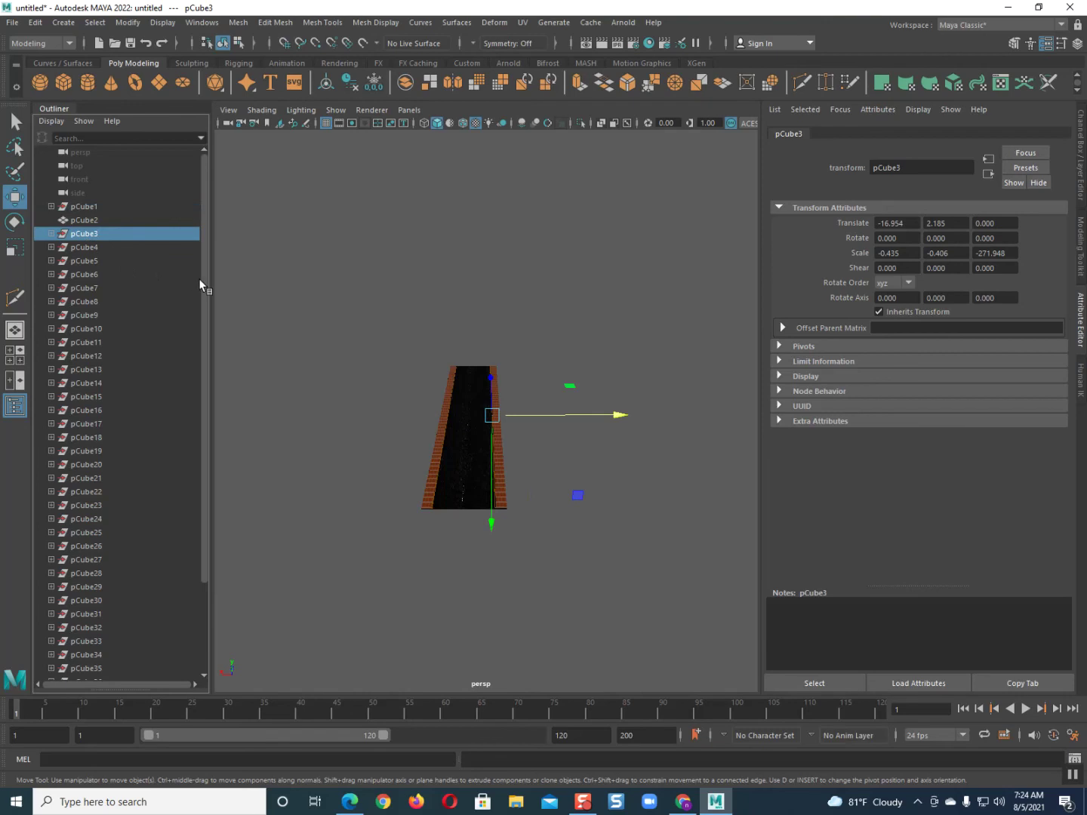
drag(206, 459, 210, 600)
shift+click(74, 613)
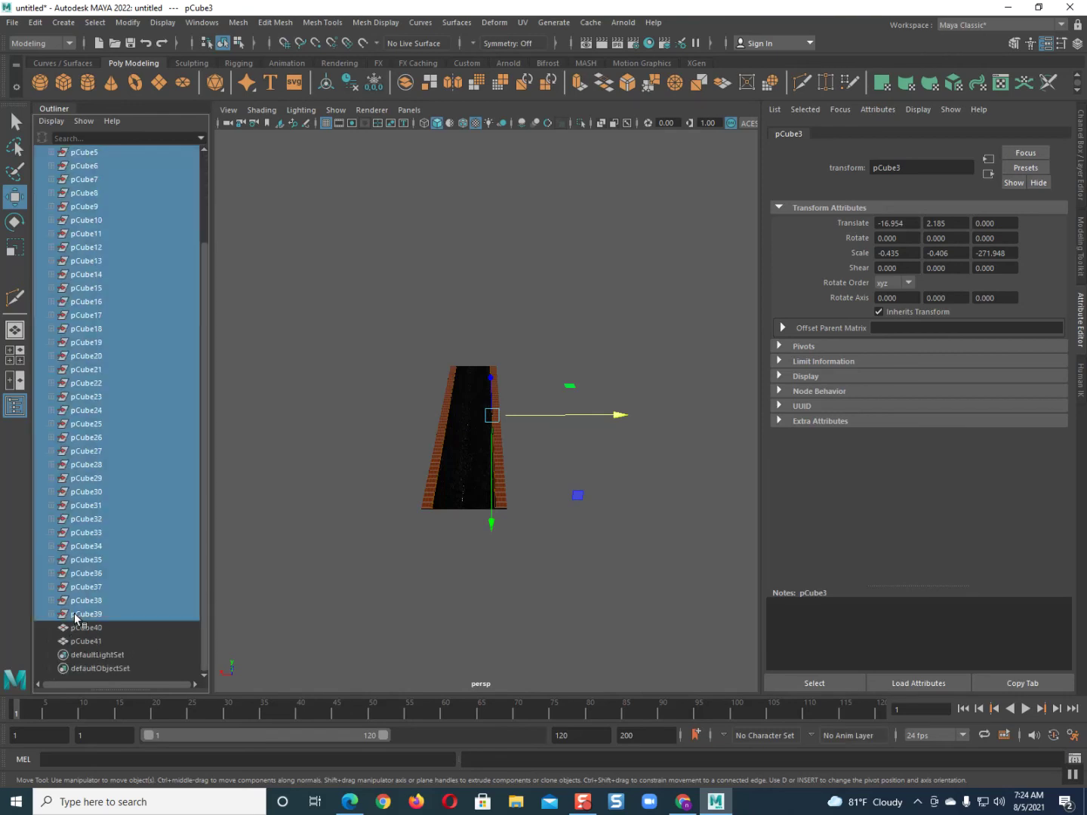
scroll(126, 470, up, 3)
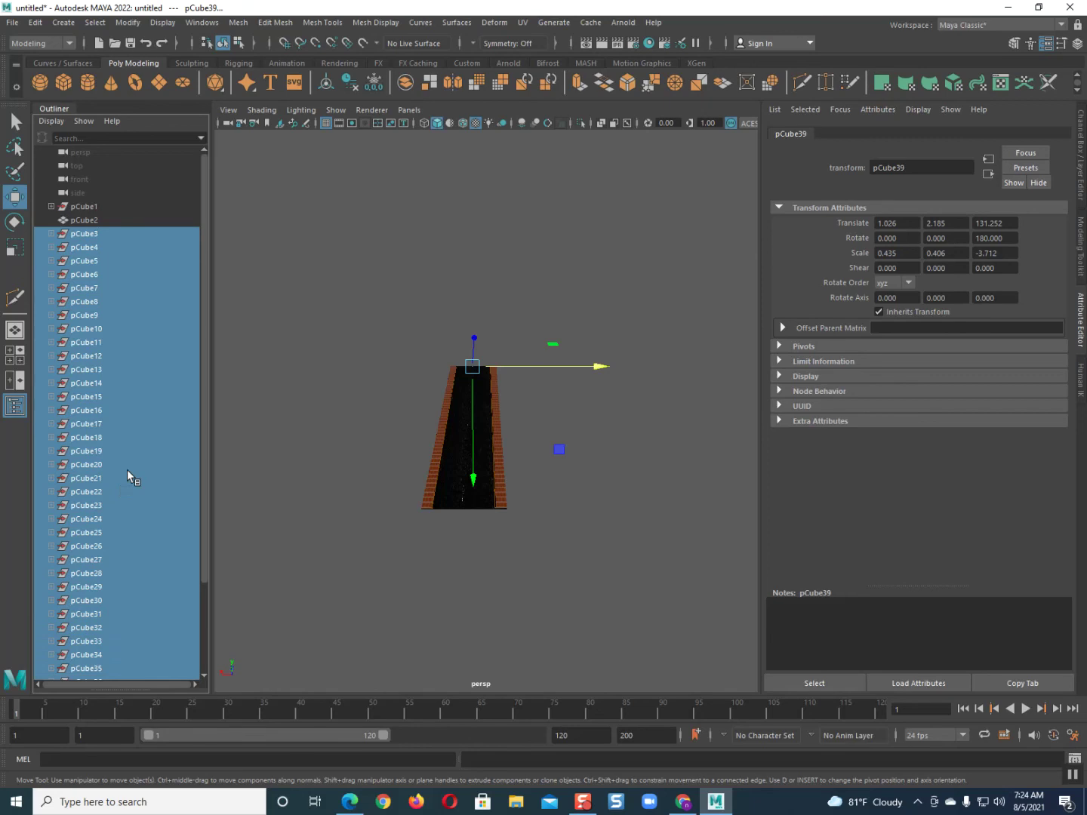
shift+click(74, 207)
scroll(126, 415, down, 3)
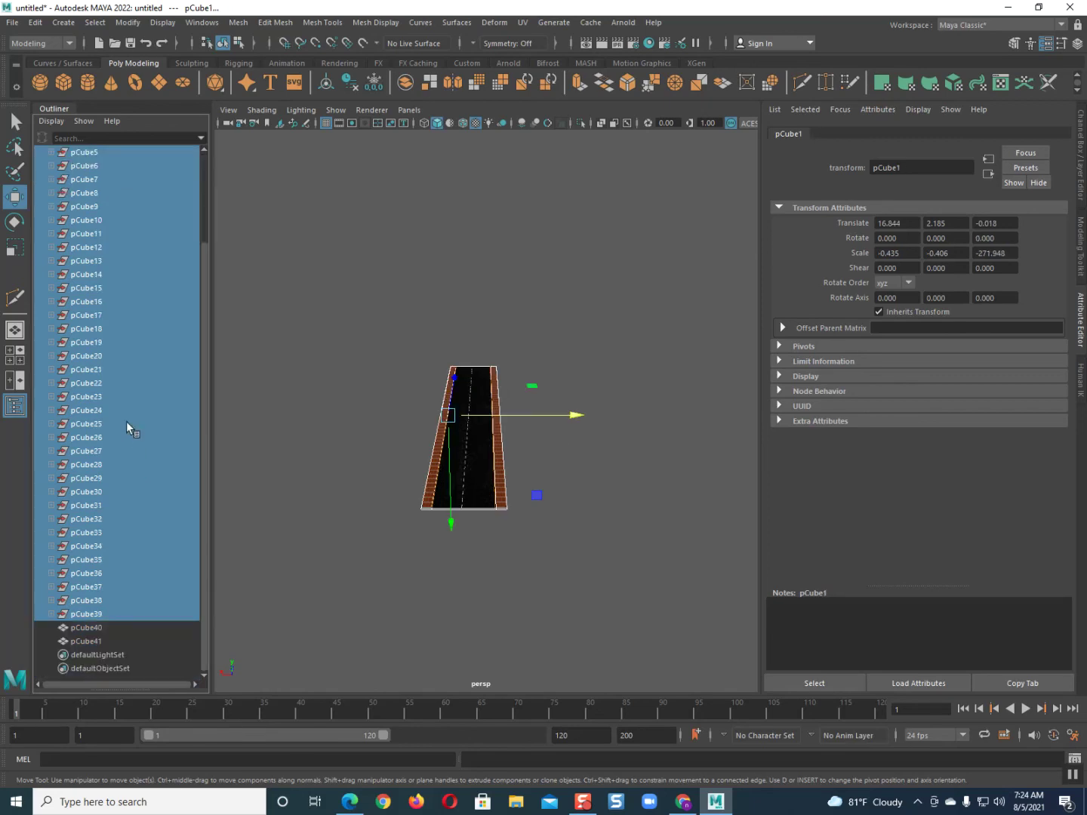
shift+click(87, 643)
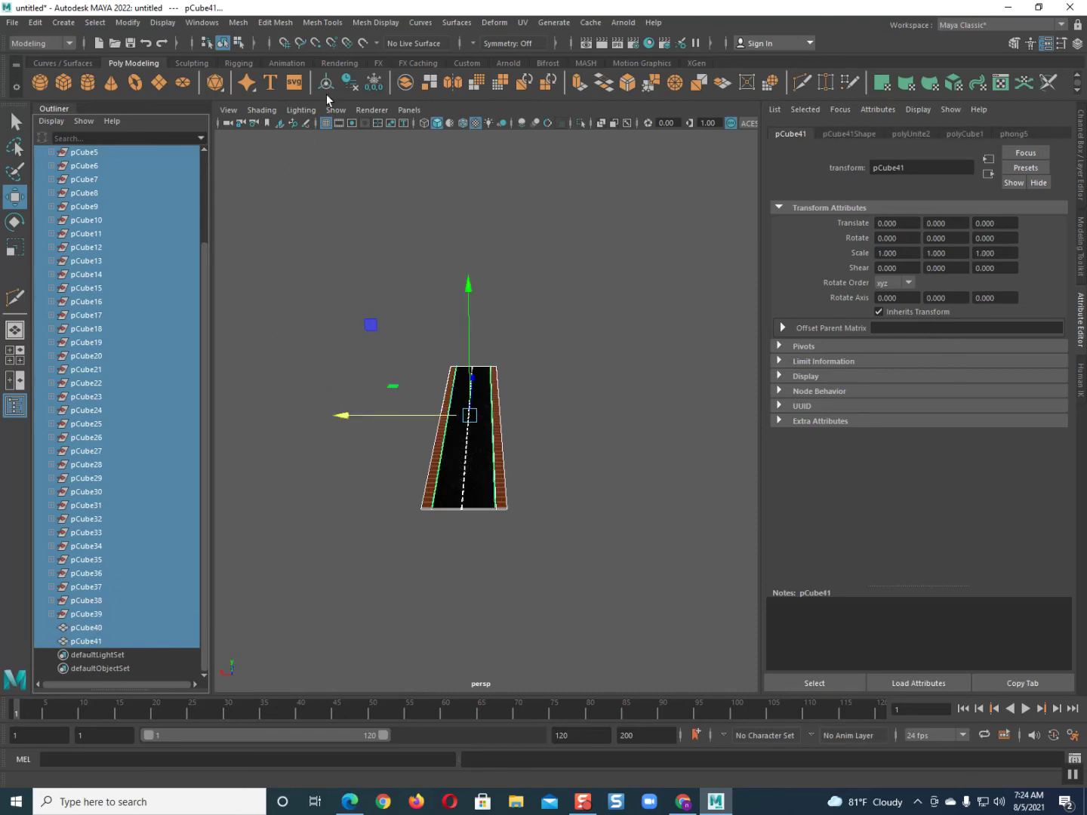
click(349, 84)
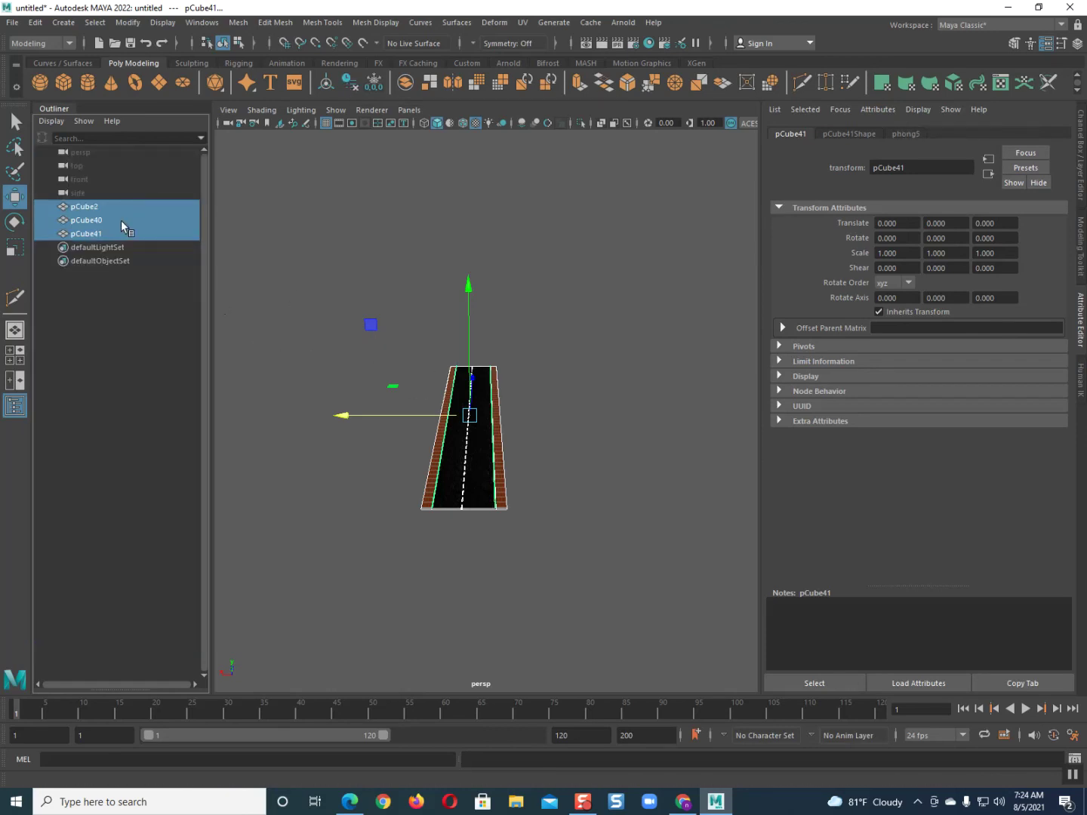
Clear the selection and examine the whole road's lane dashes, edge bars and brick strips from several angles
click(254, 327)
alt+drag(320, 367, 344, 376)
key(super)
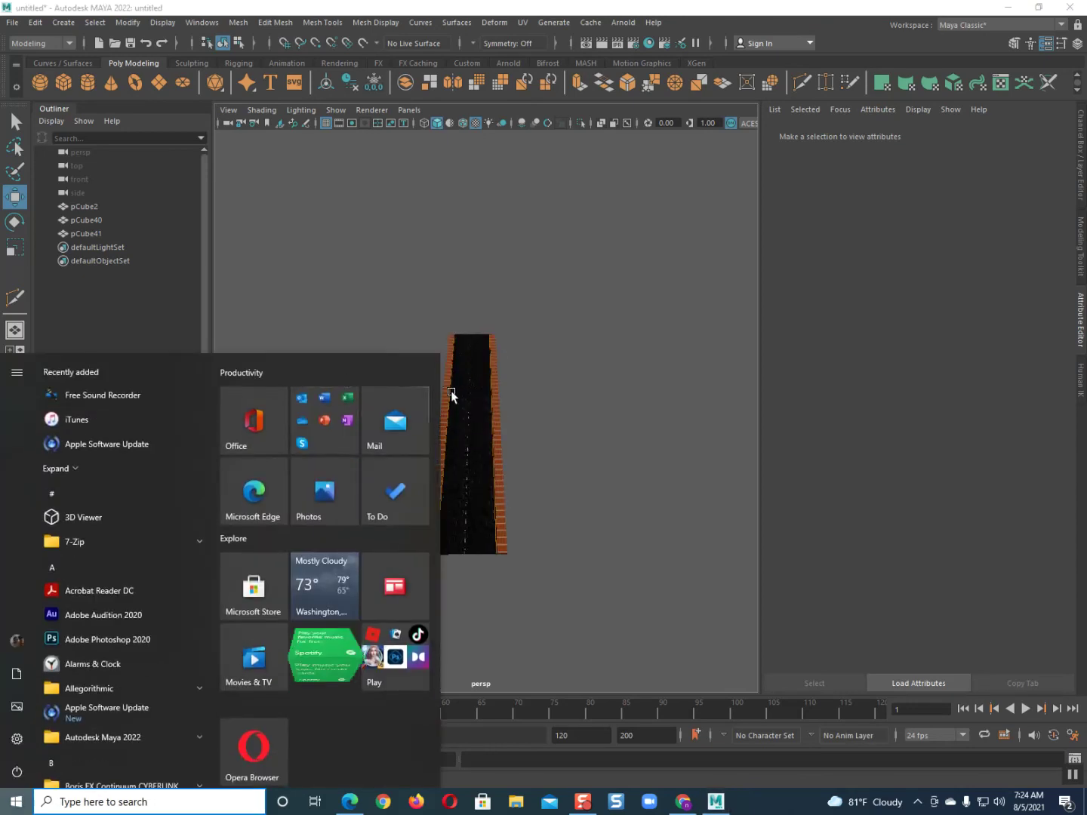
click(511, 404)
alt+drag(513, 411, 385, 424)
alt+right_drag(384, 424, 456, 425)
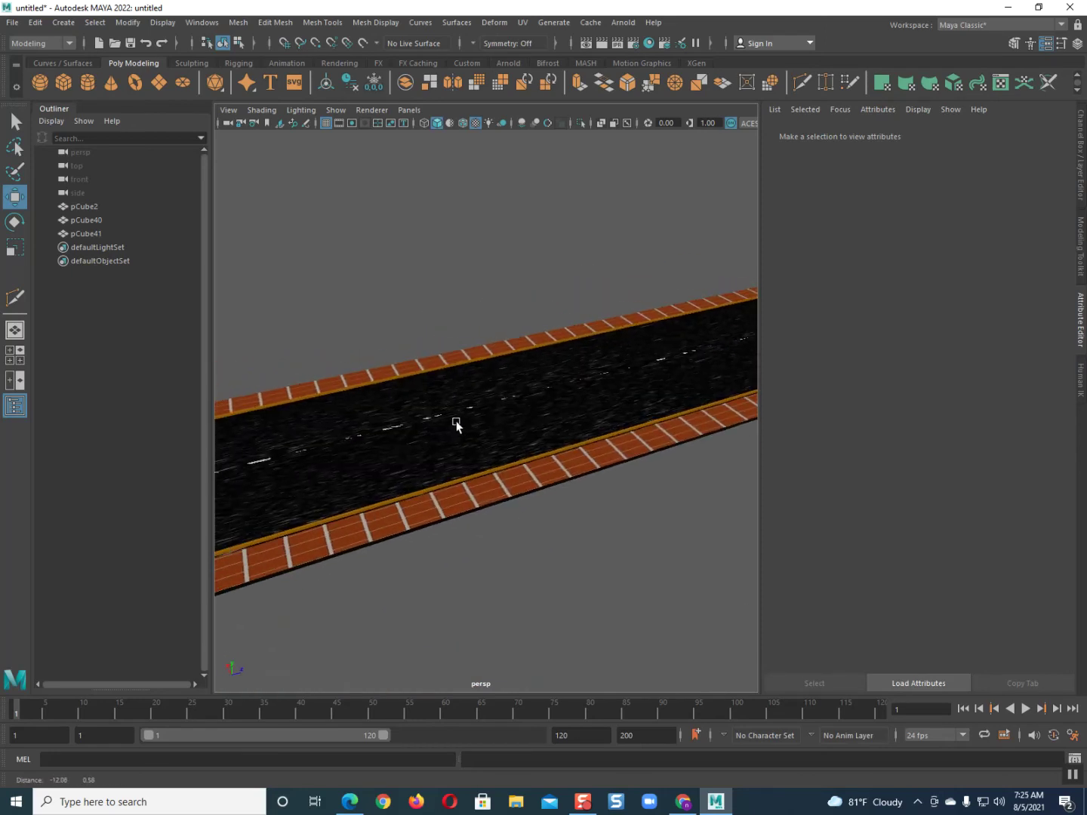
scroll(443, 427, up, 3)
alt+middle_drag(444, 437, 378, 371)
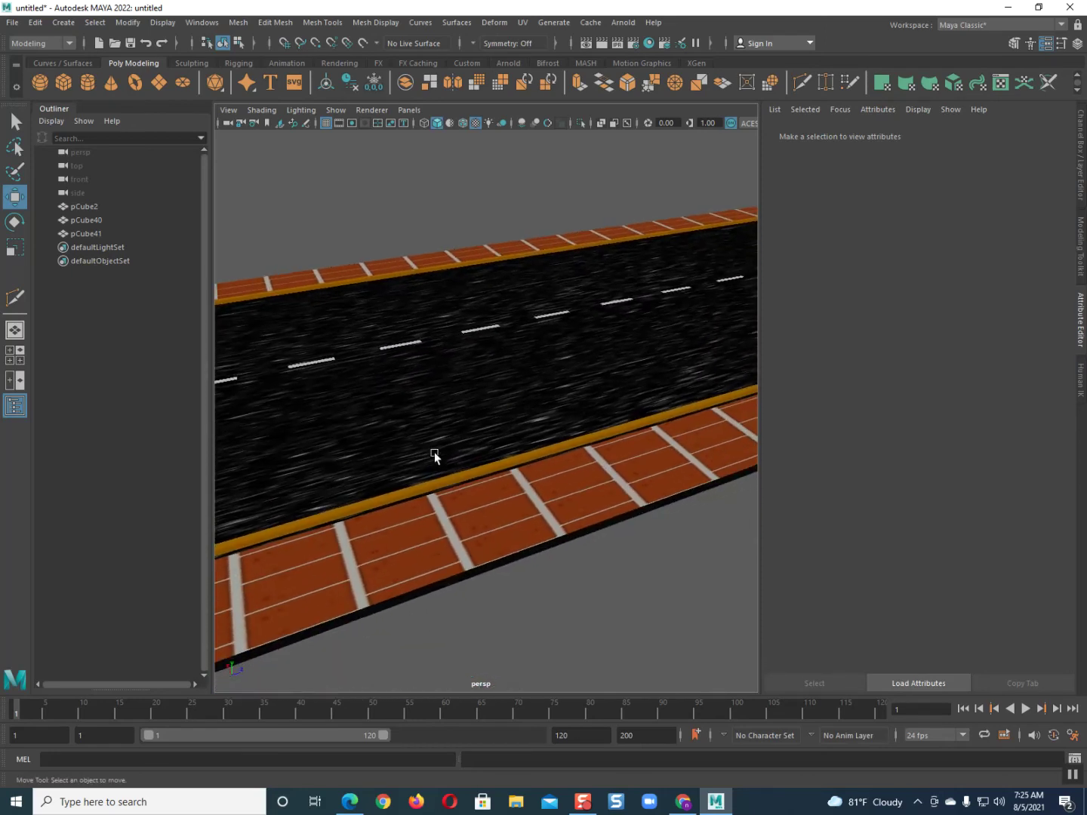
alt+right_drag(378, 371, 444, 459)
scroll(444, 459, down, 5)
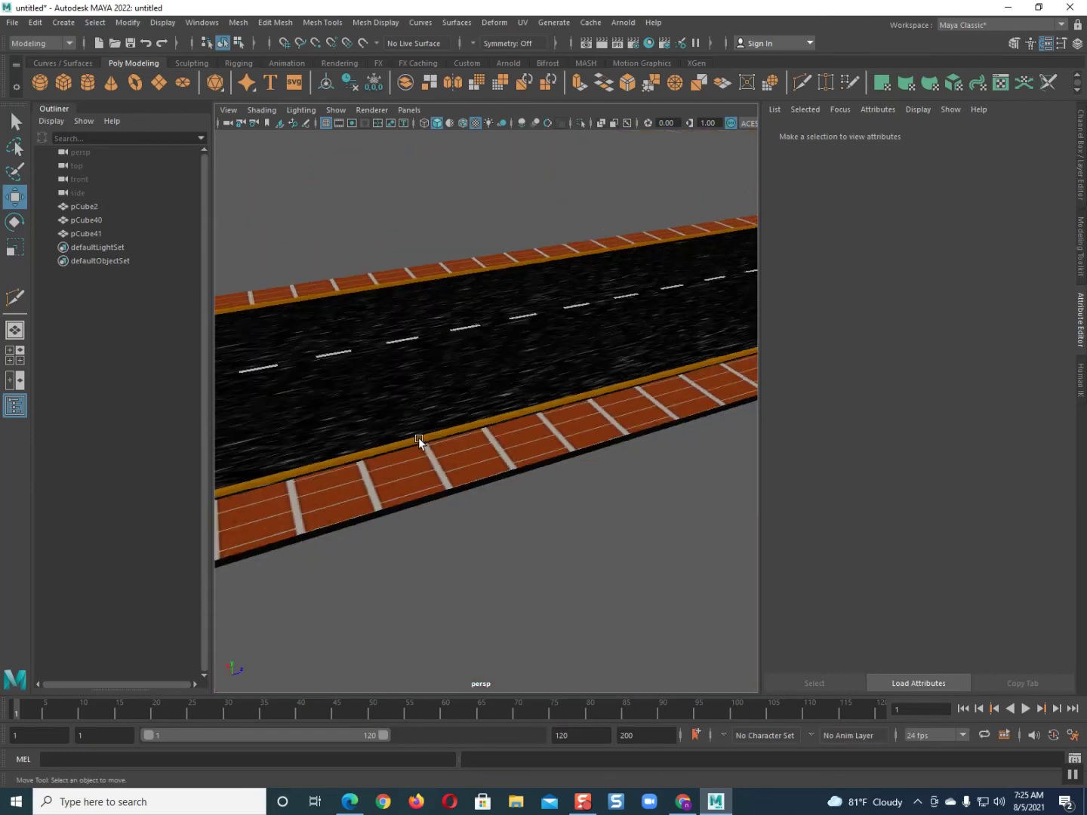
mouse_move(421, 444)
alt+mouse_down()
mouse_move(369, 452)
mouse_move(518, 477)
mouse_move(439, 464)
mouse_move(430, 436)
alt+mouse_up()
scroll(436, 432, up, 4)
scroll(435, 427, down, 2)
scroll(436, 431, down, 3)
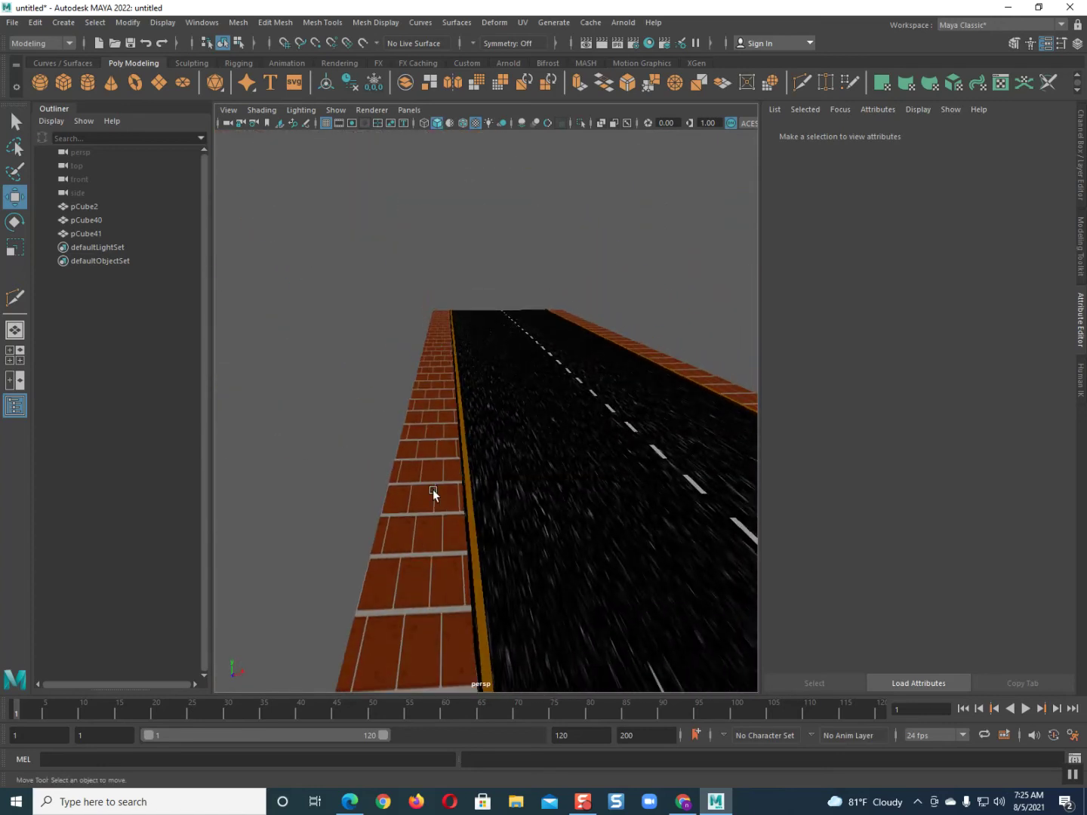
alt+drag(423, 596, 504, 603)
alt+drag(575, 555, 256, 533)
alt+drag(272, 580, 354, 528)
scroll(385, 588, down, 5)
alt+drag(390, 486, 344, 581)
click(338, 576)
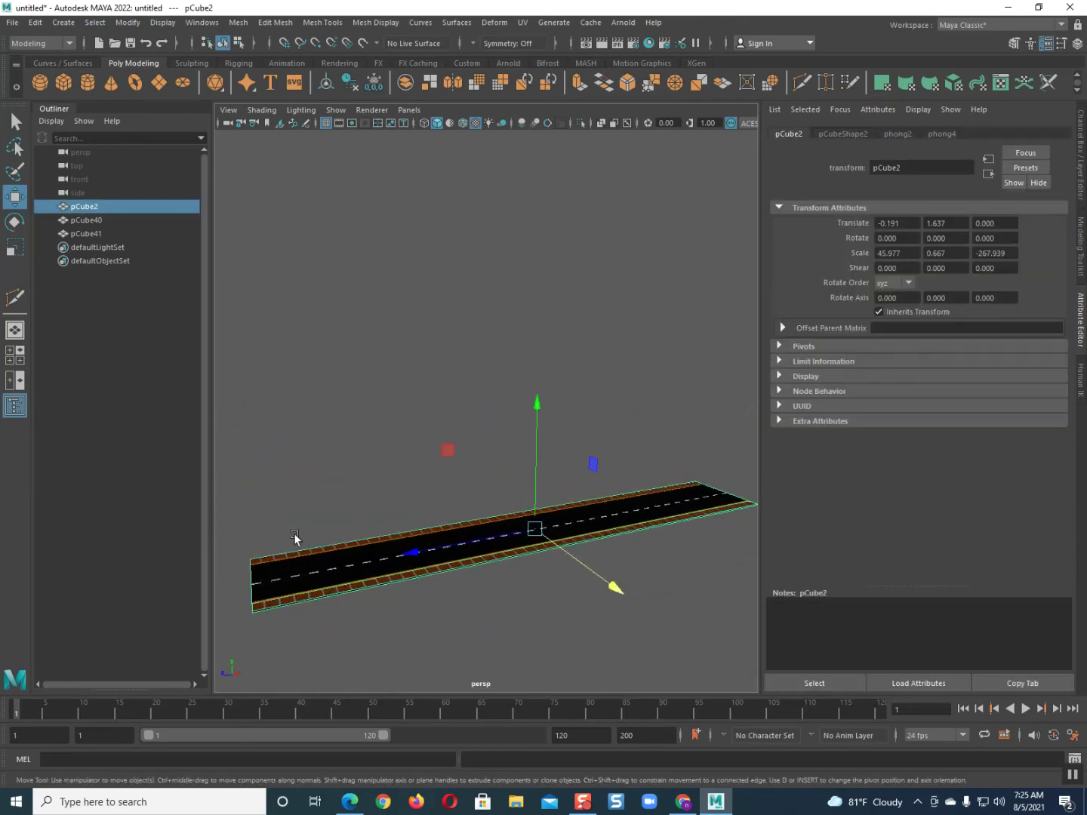
Try to combine the lane-dash mesh pCube40 with all of its faces selected
right_click(382, 562)
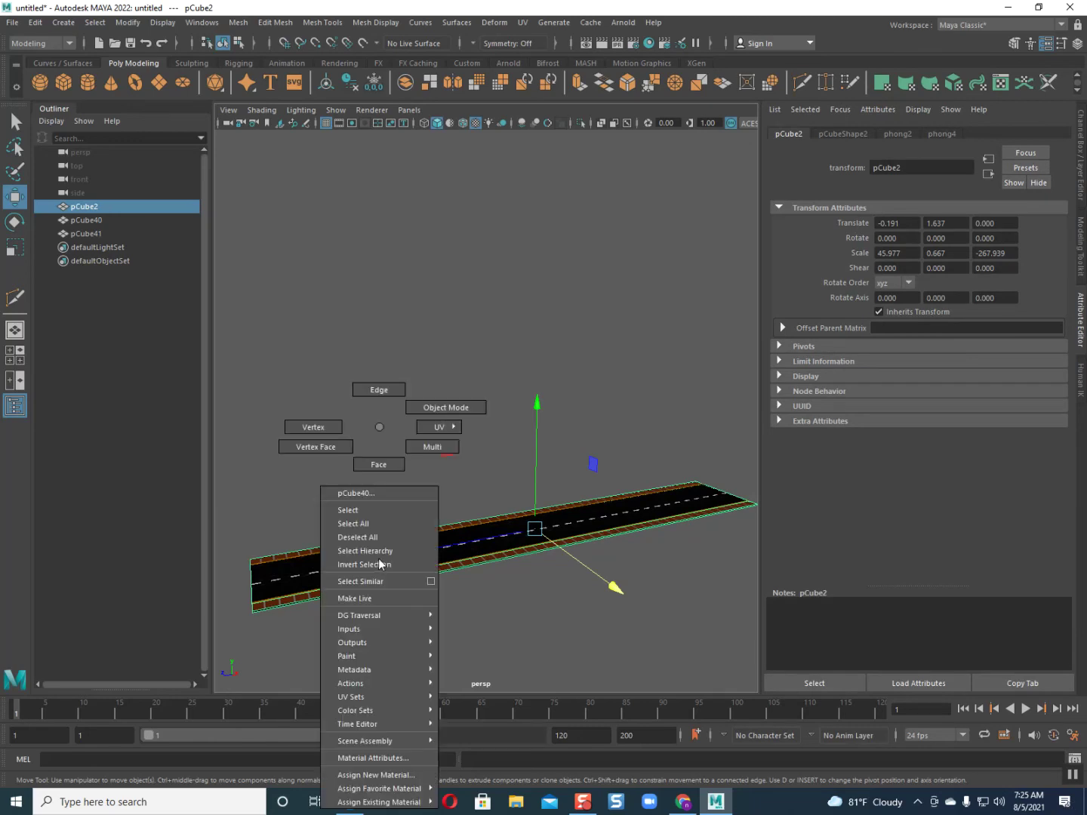
alt+drag(364, 538, 439, 533)
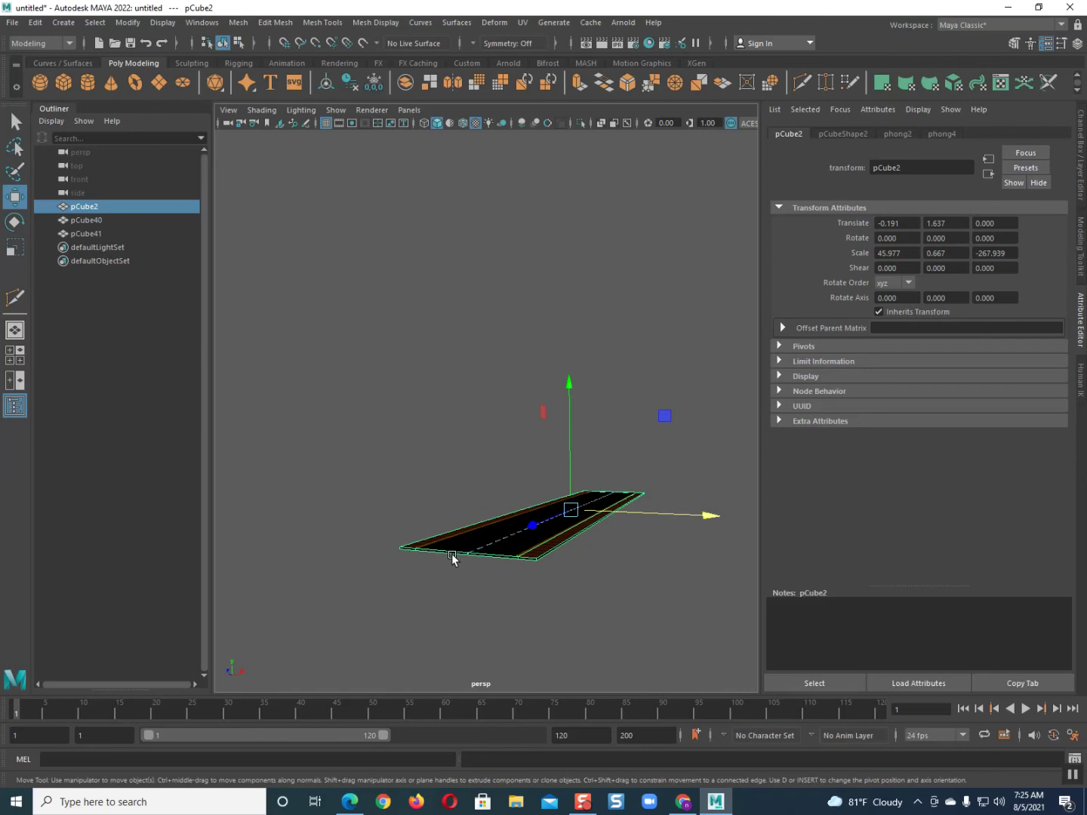
scroll(452, 562, up, 6)
alt+drag(435, 459, 406, 484)
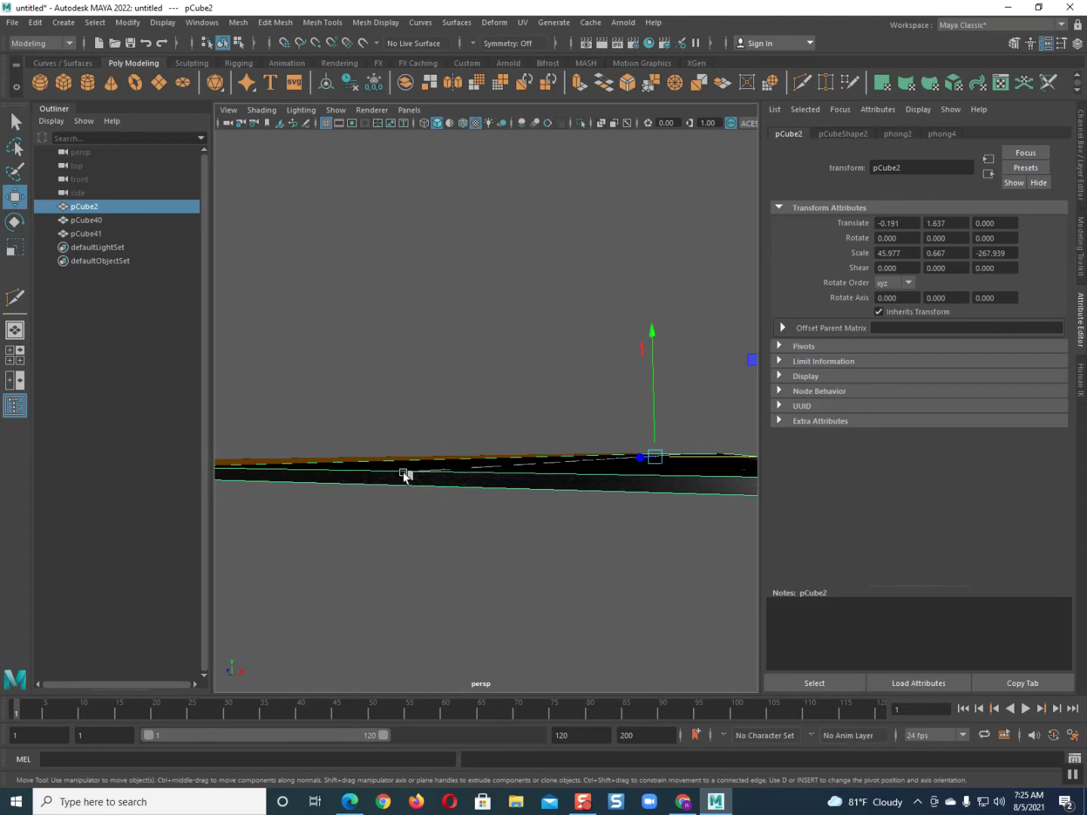
click(404, 476)
right_drag(405, 477, 405, 470)
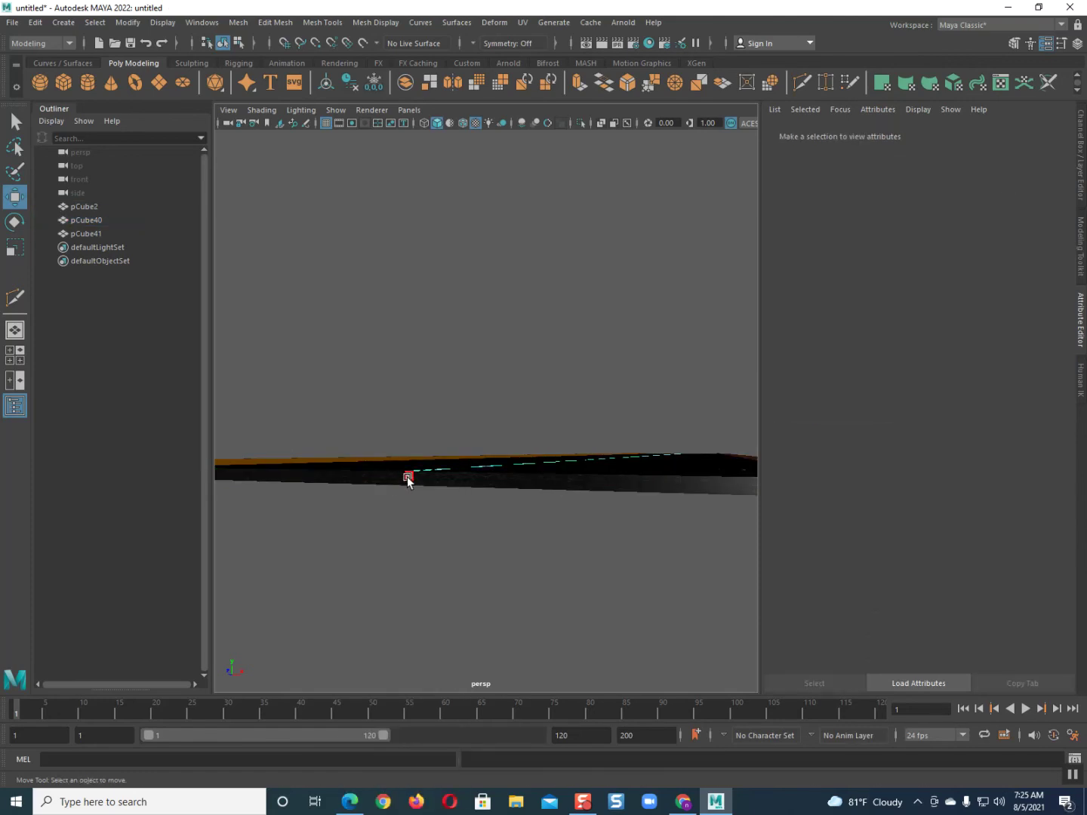
scroll(407, 477, down, 5)
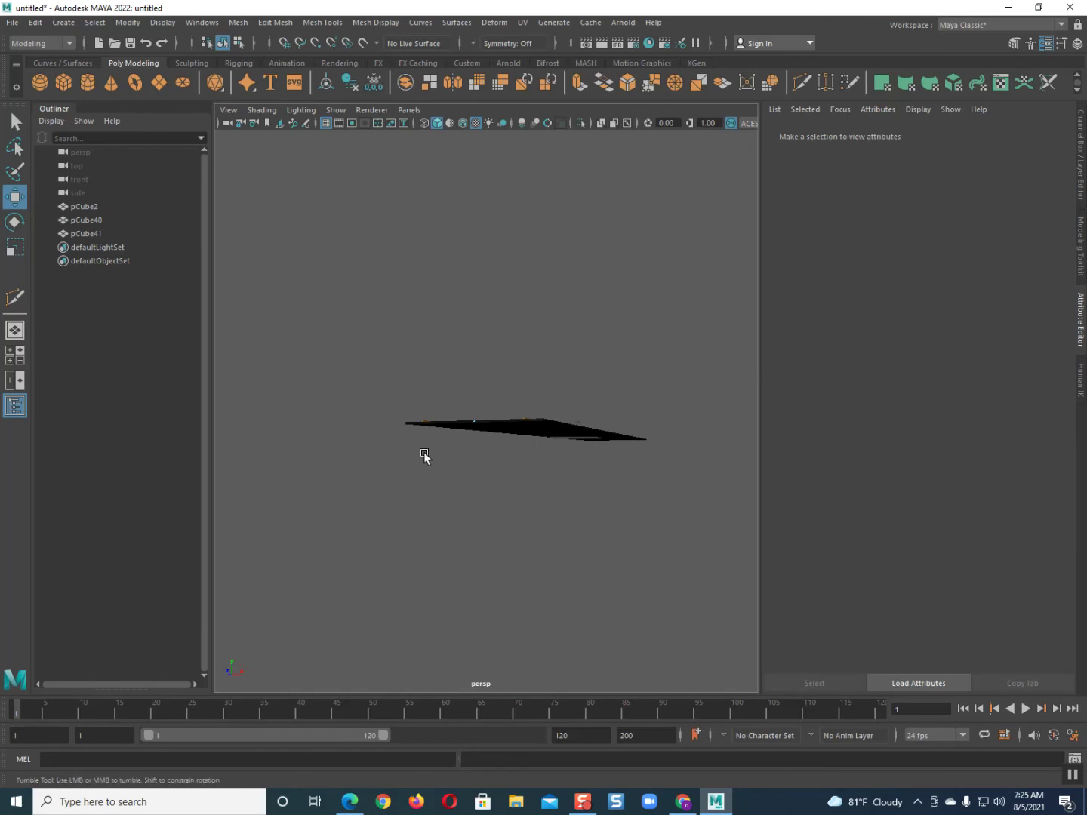
alt+drag(423, 452, 415, 471)
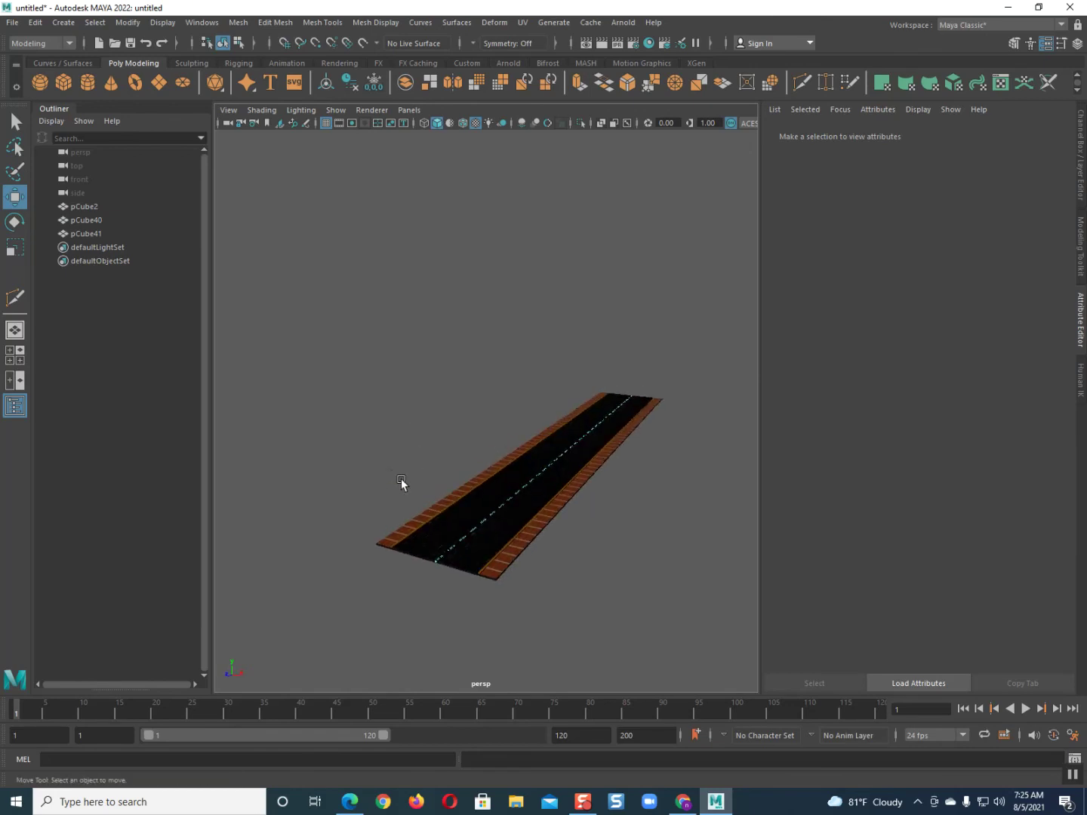
alt+drag(376, 502, 420, 513)
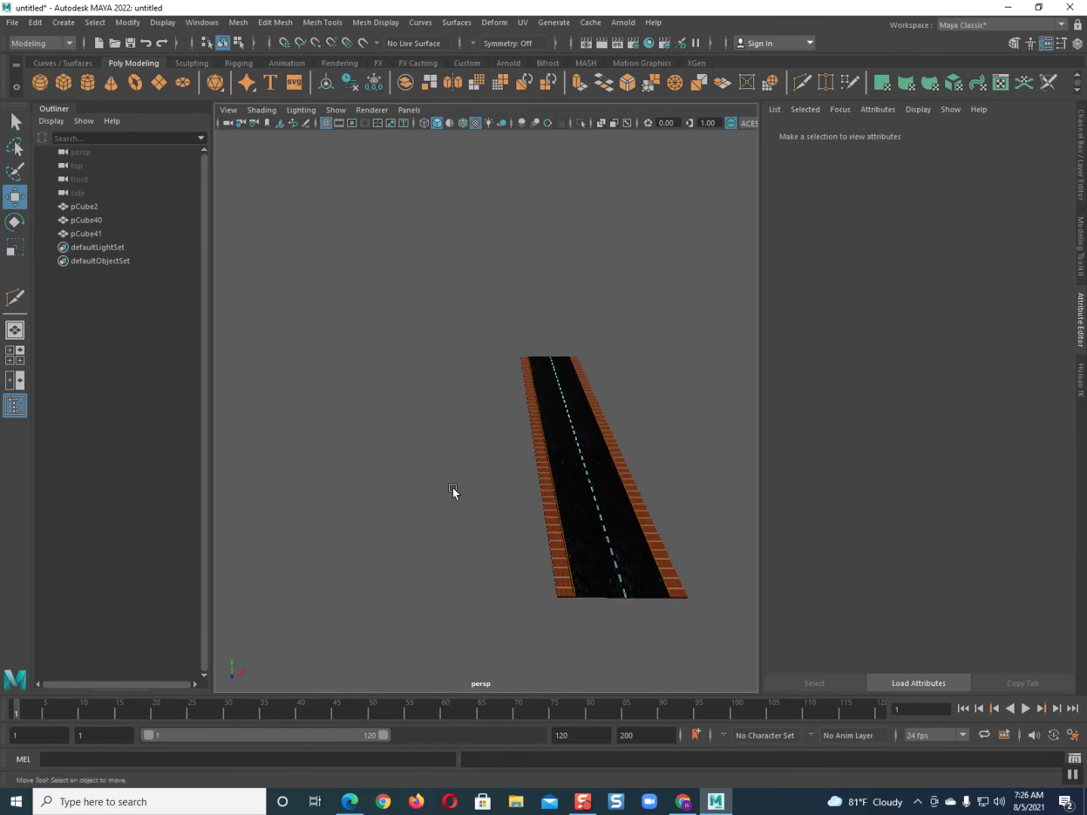
drag(431, 282, 738, 659)
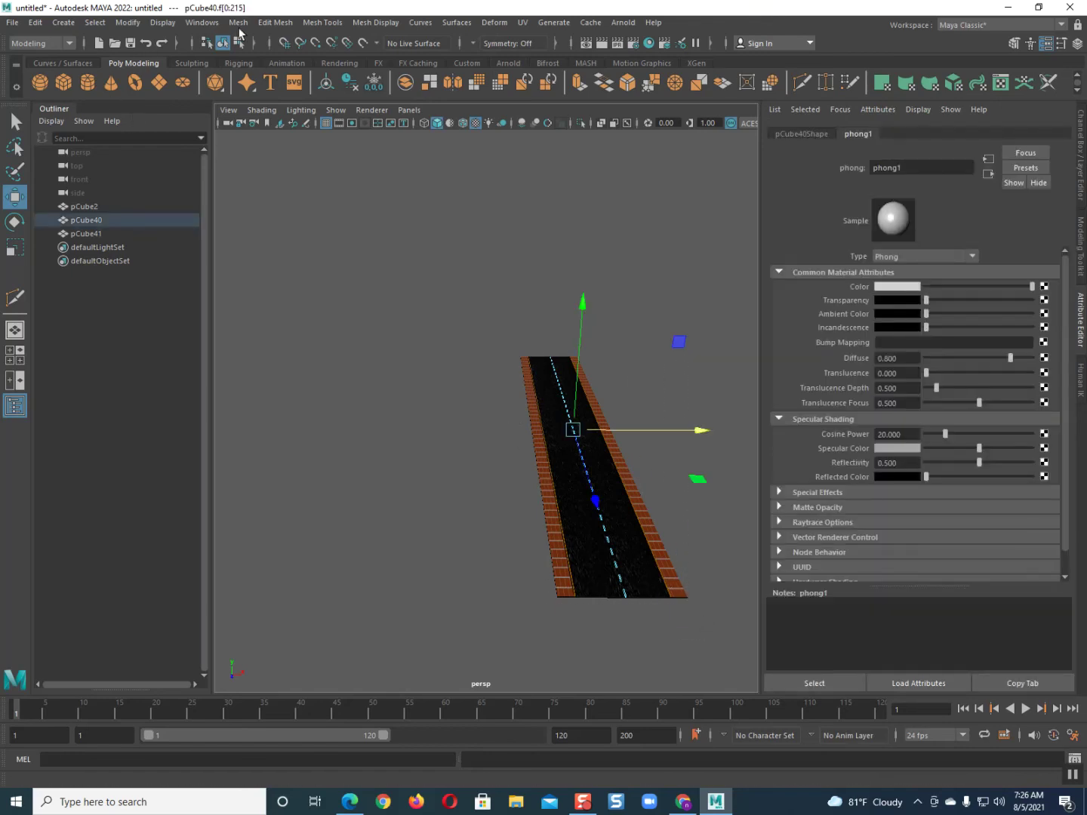
click(239, 24)
click(261, 70)
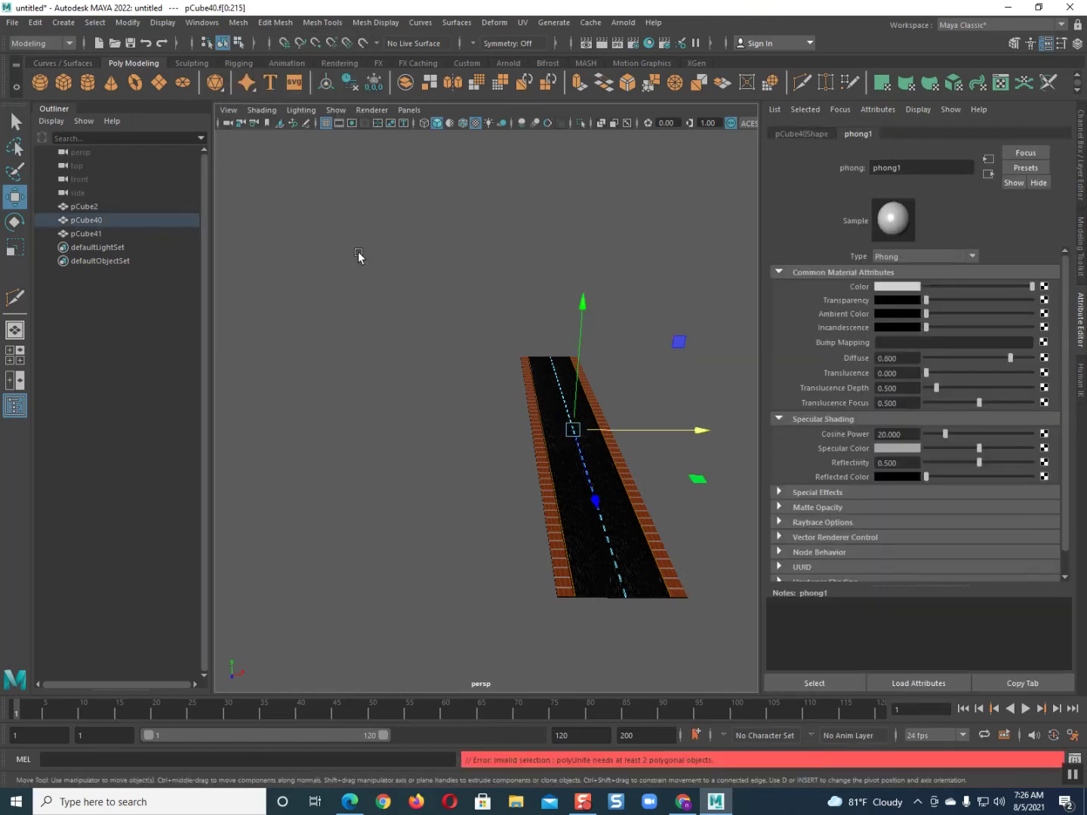
Select the near end faces of the road slab pCube2 and move them about 39 units inward along the road
click(546, 517)
click(568, 520)
middle_drag(569, 521, 413, 460)
alt+drag(413, 458, 412, 511)
alt+right_drag(411, 511, 475, 364)
key(f)
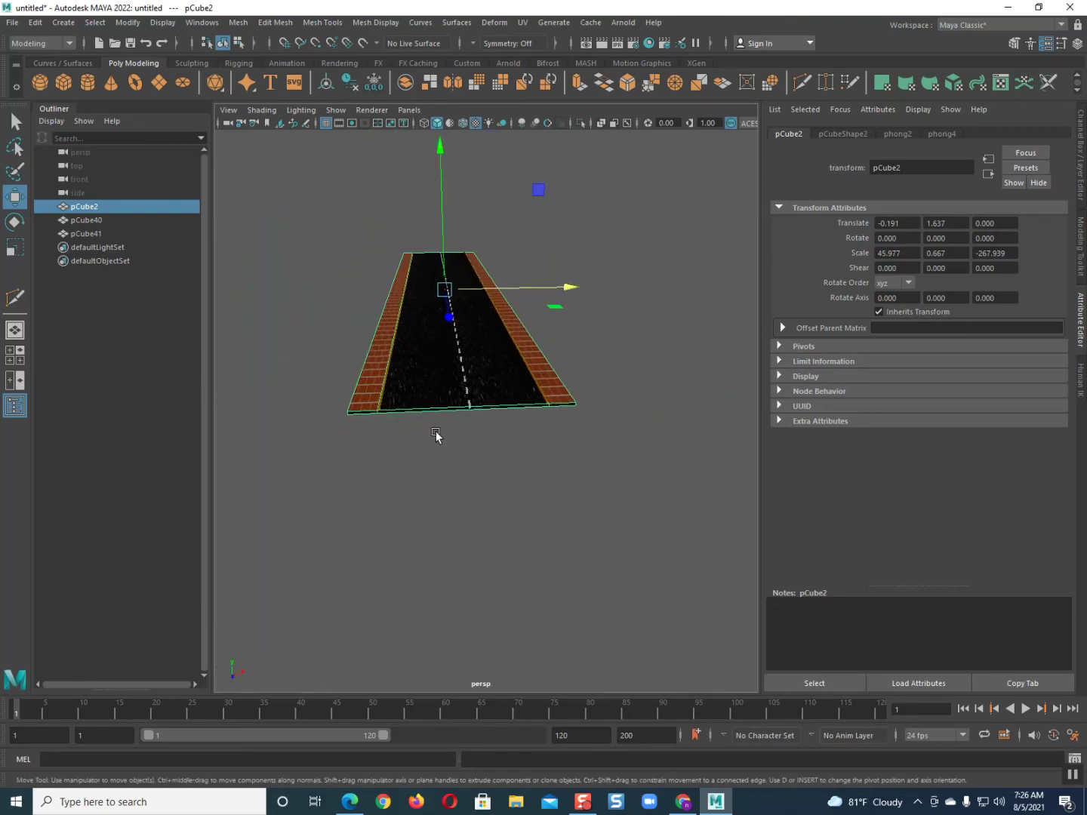
scroll(427, 444, up, 3)
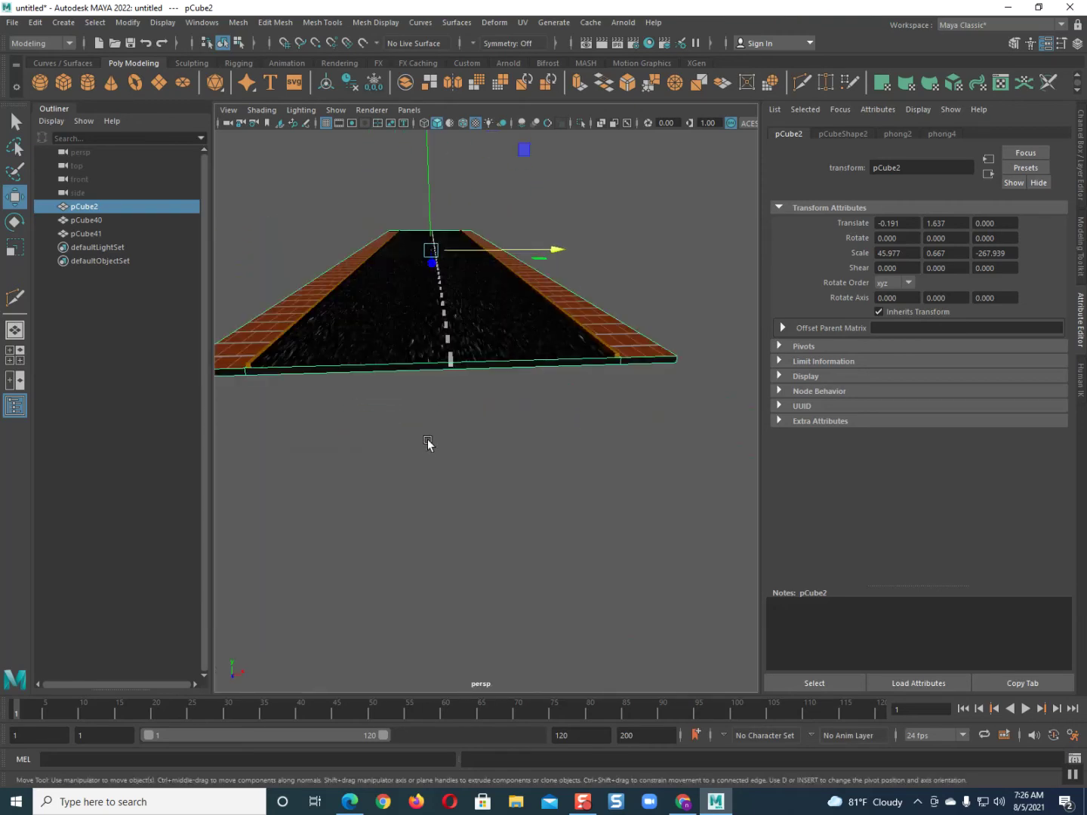
alt+drag(428, 445, 469, 536)
right_drag(458, 519, 466, 474)
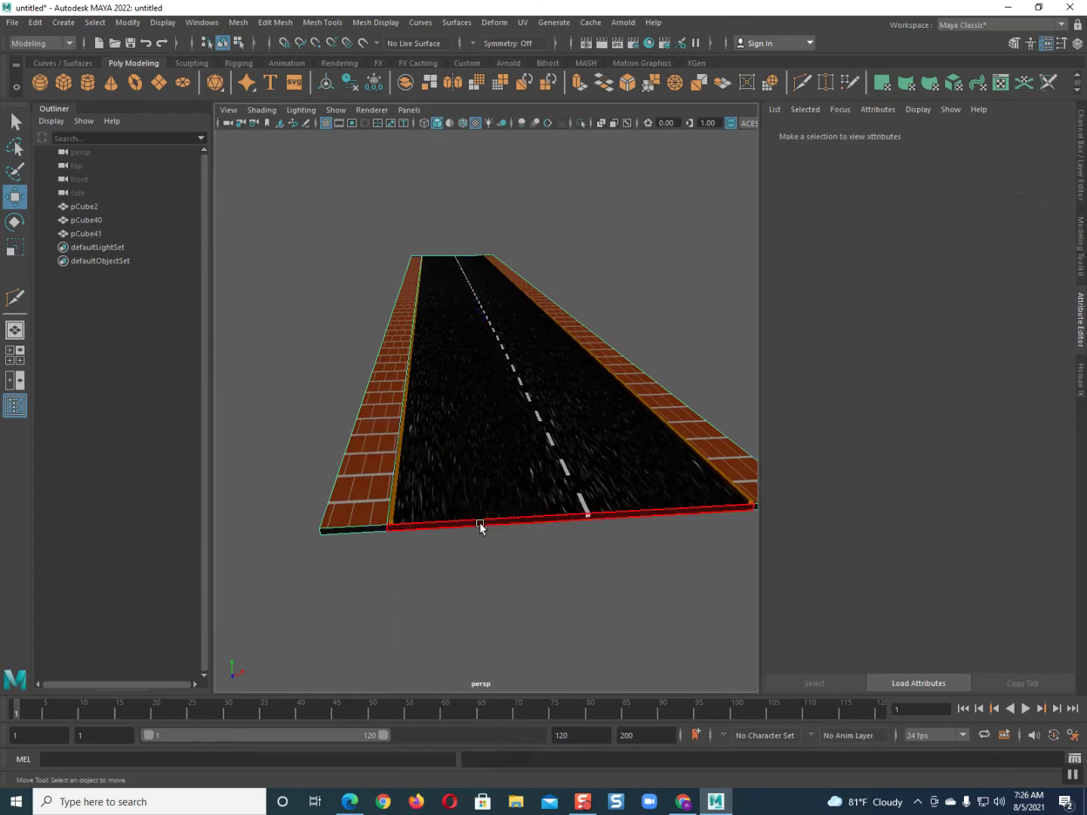
click(478, 523)
shift+click(376, 532)
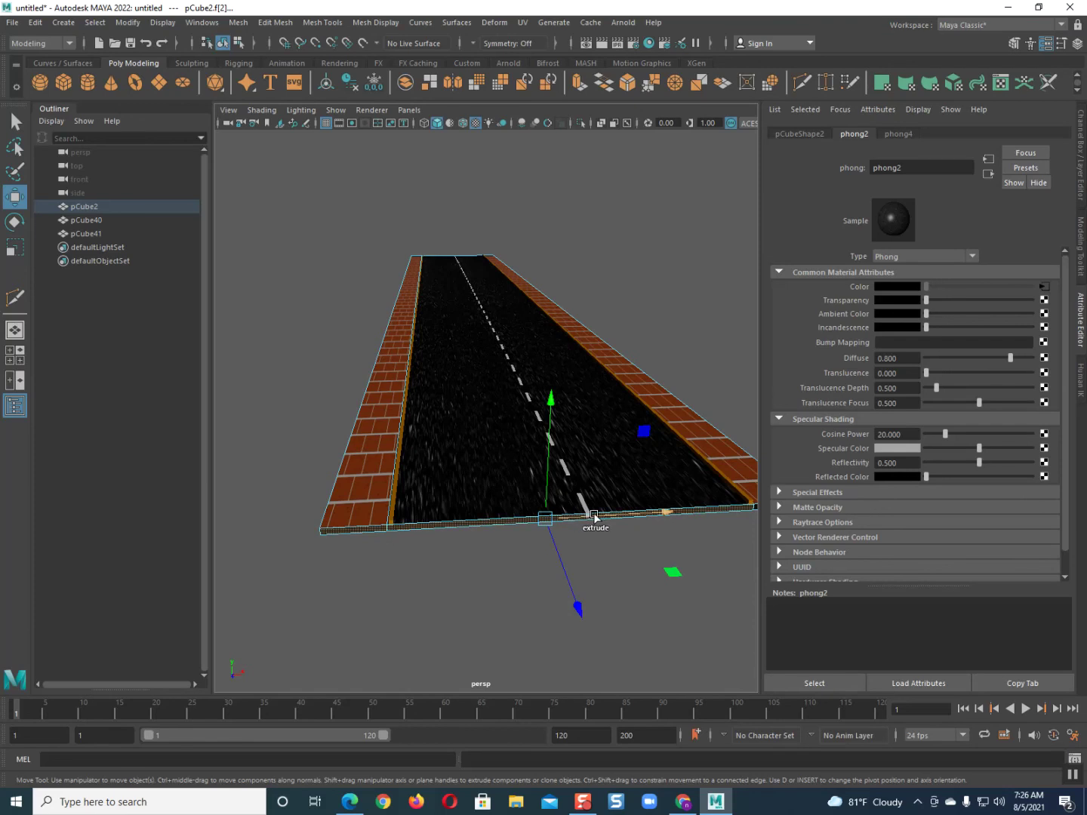
shift+click(754, 505)
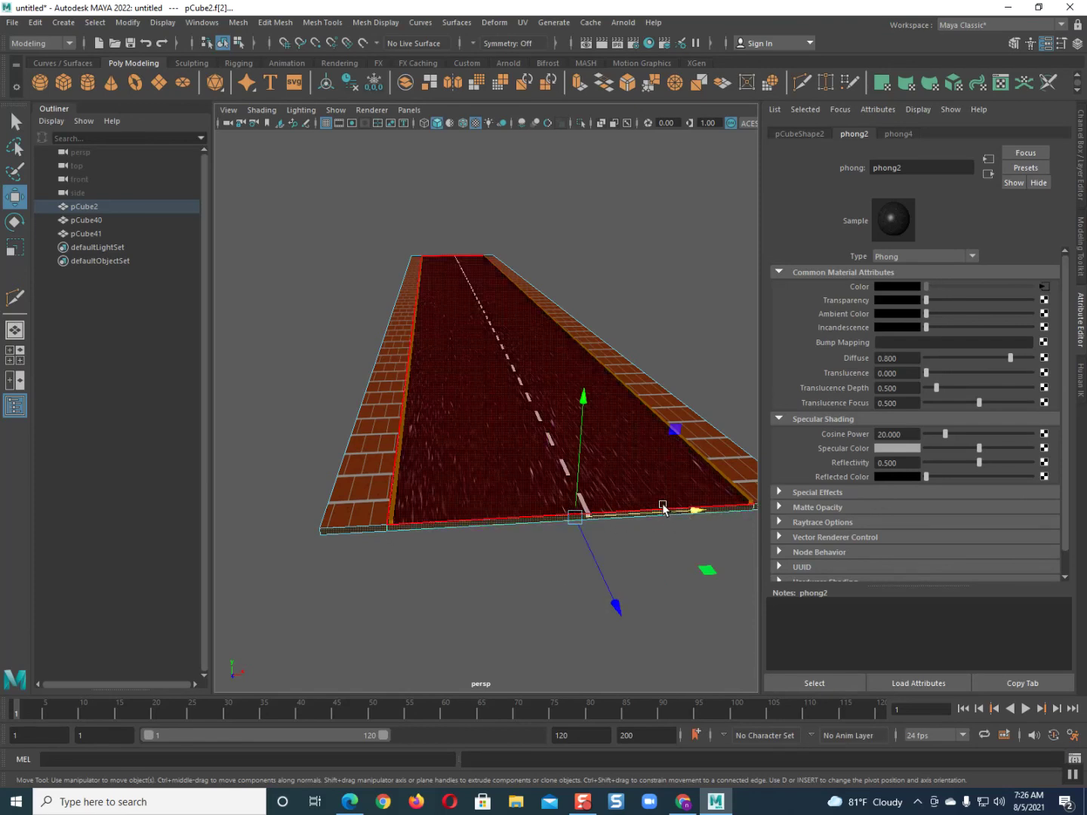
alt+drag(662, 507, 656, 451)
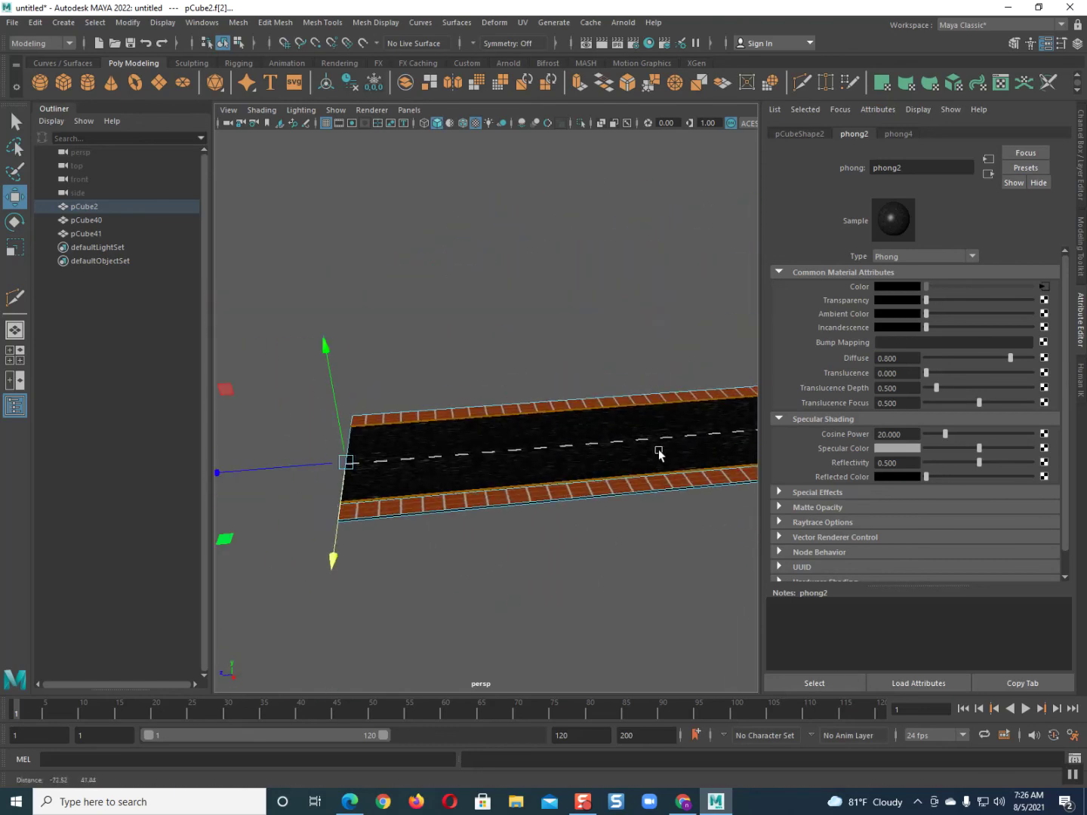
drag(289, 468, 433, 474)
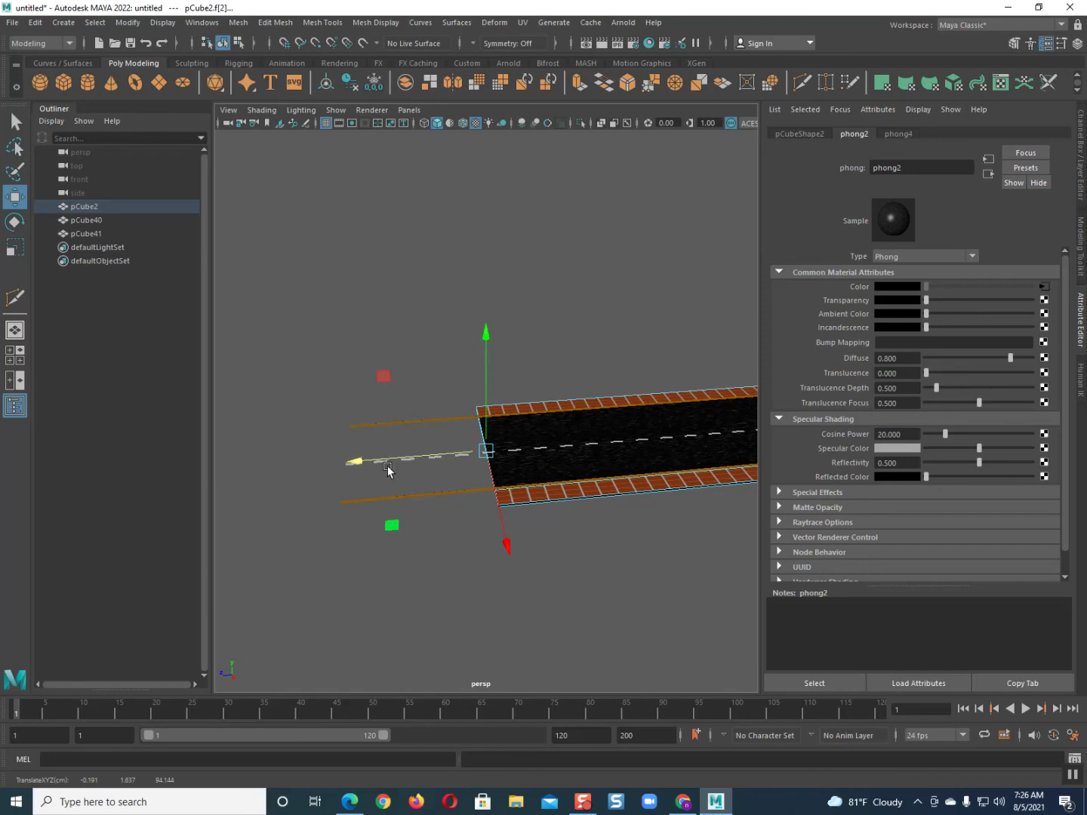
Check the lane dashes and edge bars at the moved end, then undo the end faces' move
scroll(341, 561, up, 4)
alt+middle_drag(342, 562, 306, 414)
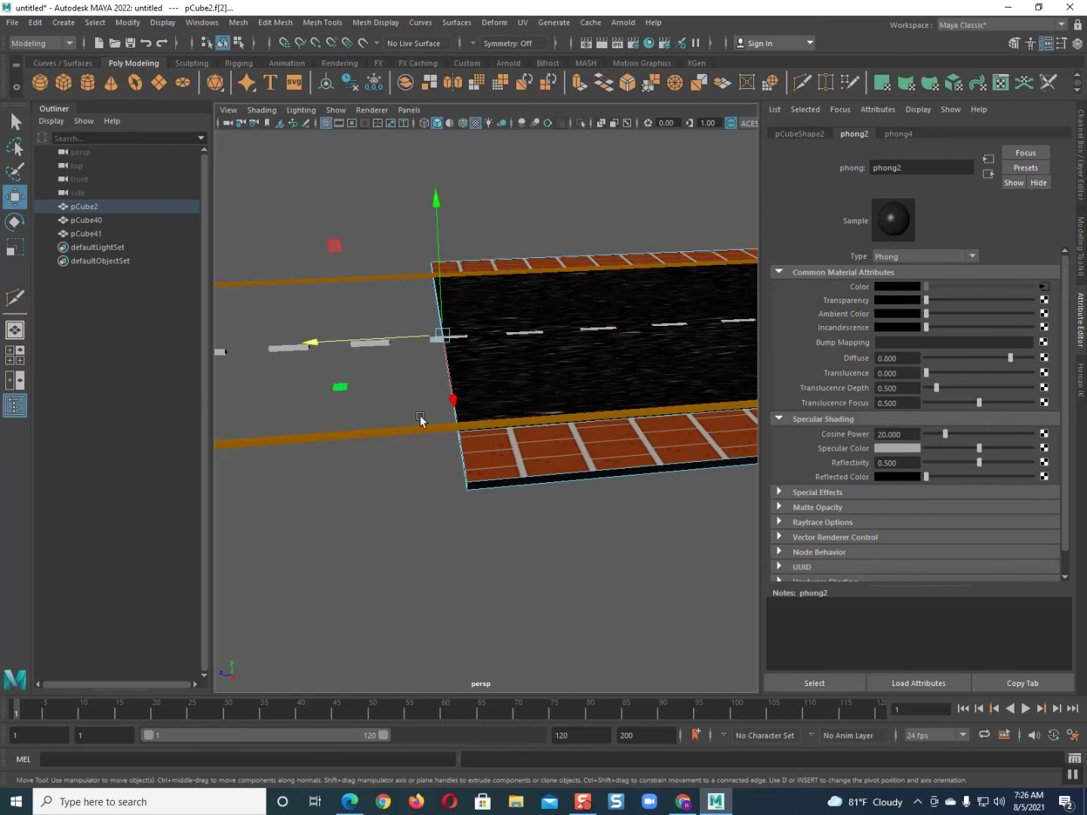
scroll(416, 443, down, 5)
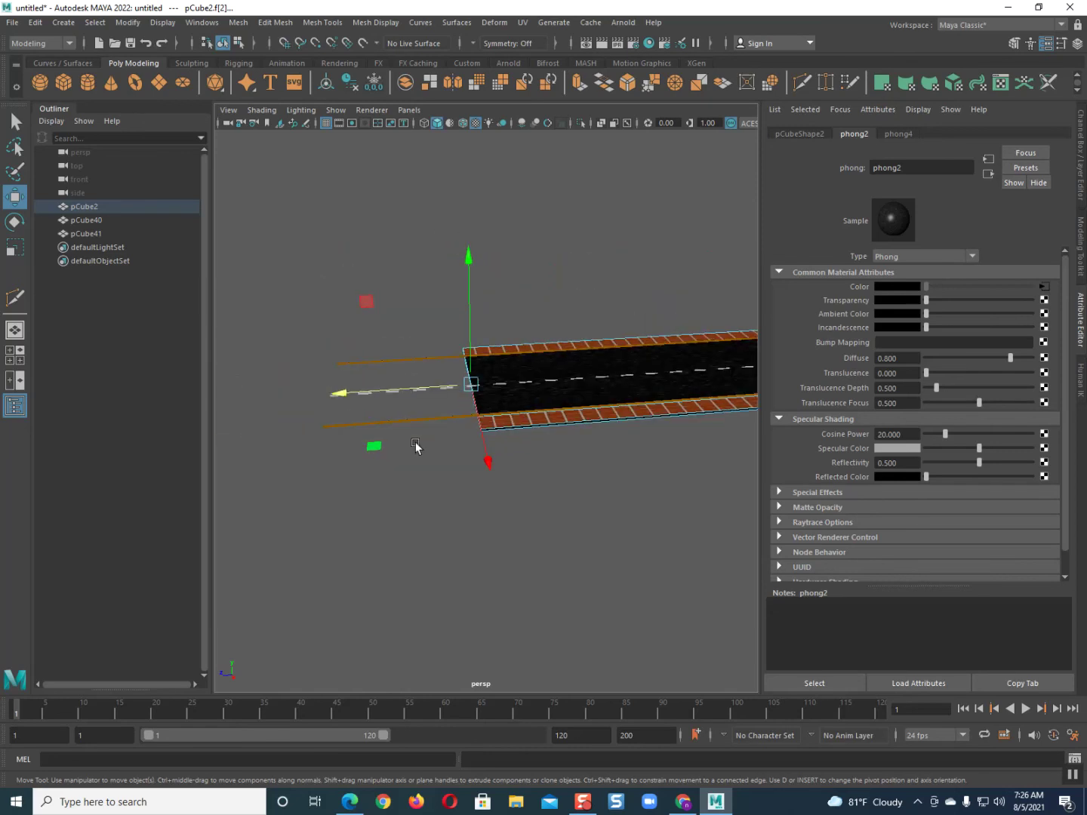
key(ctrl+z)
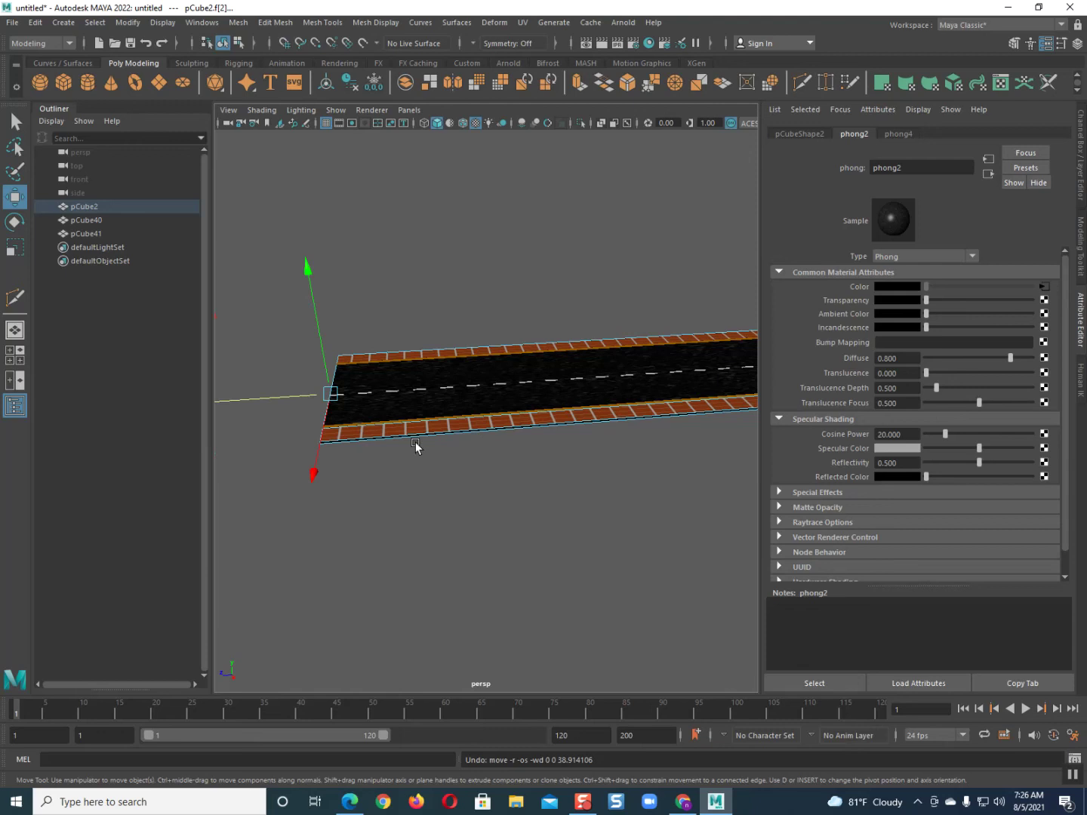
Examine how the nearest white dash meets the road slab's end face, selecting the faces around it
alt+drag(267, 478, 371, 468)
scroll(371, 465, up, 8)
alt+right_drag(370, 463, 424, 443)
scroll(423, 443, up, 5)
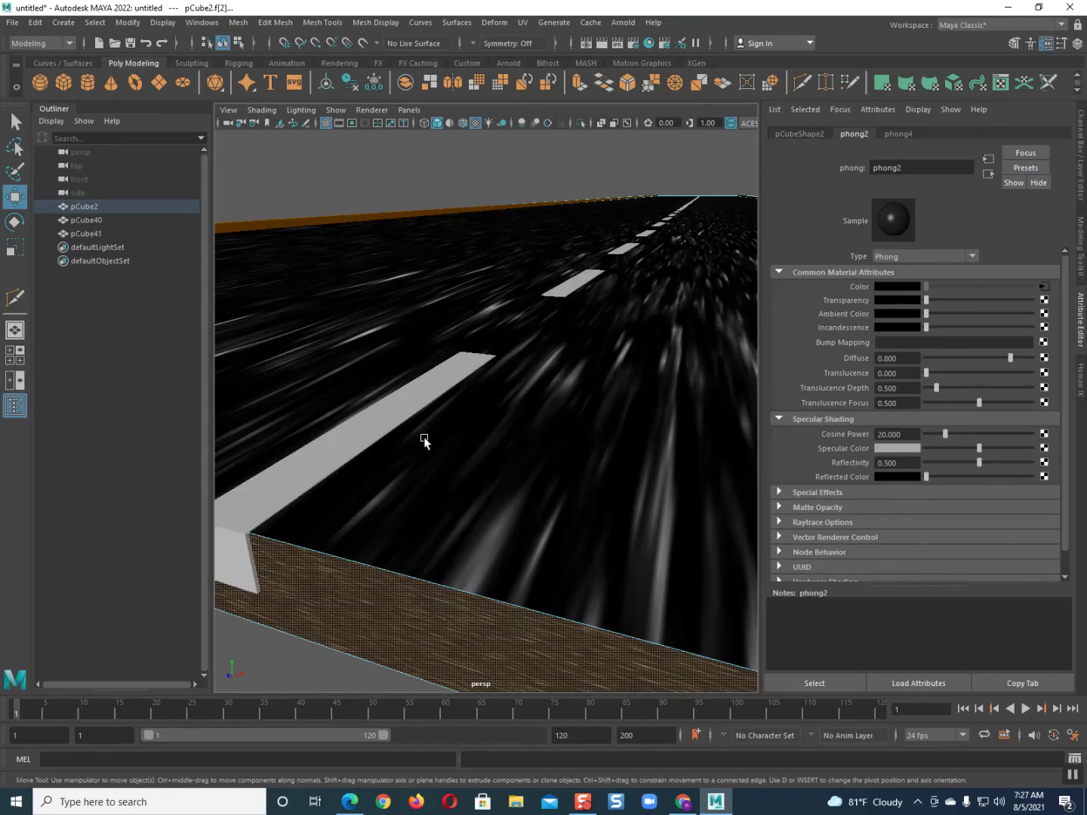
scroll(424, 442, down, 5)
alt+drag(449, 431, 439, 427)
click(438, 428)
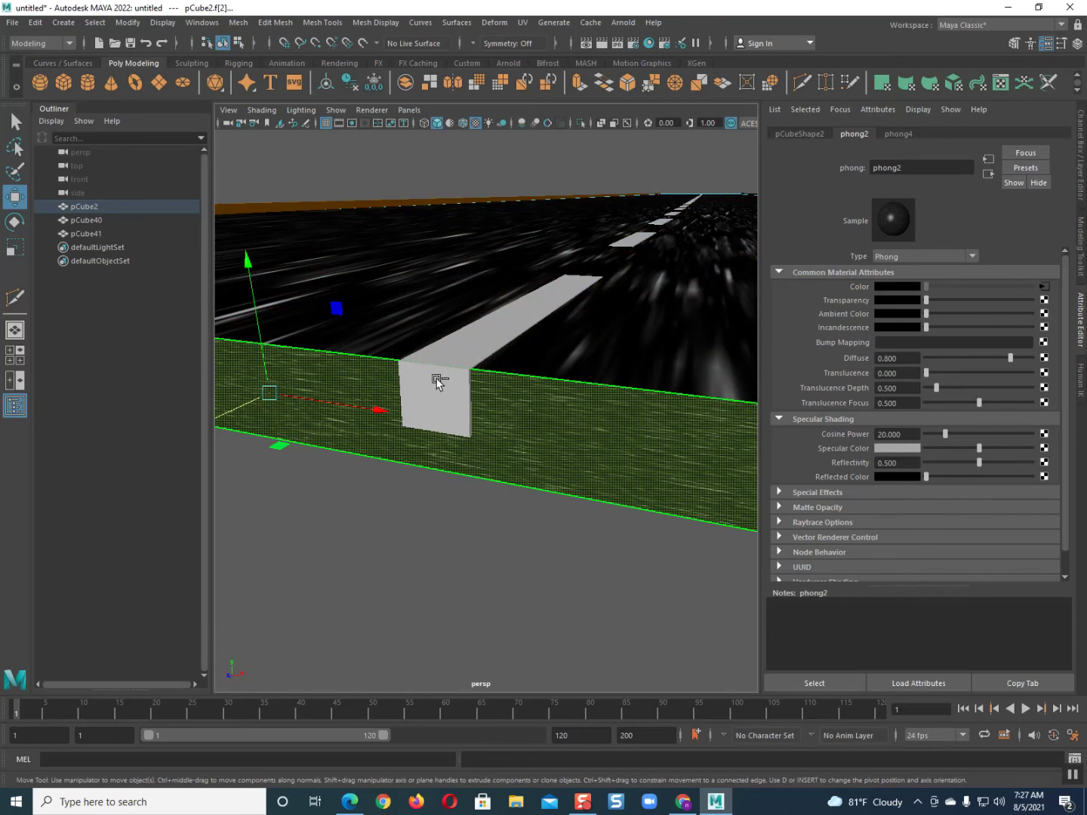
shift+click(437, 384)
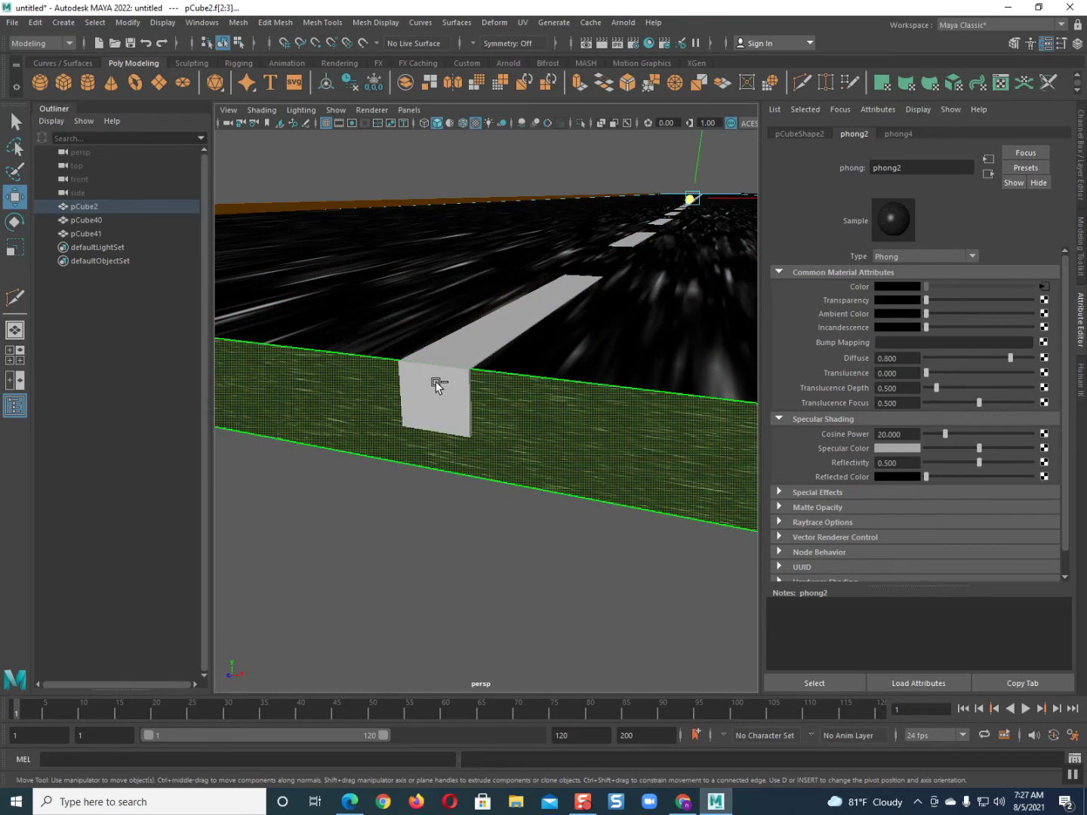
scroll(436, 384, down, 10)
Return pCube2 to object selection and shorten the road slab along its length to a Z scale of about -158
right_drag(452, 370, 494, 347)
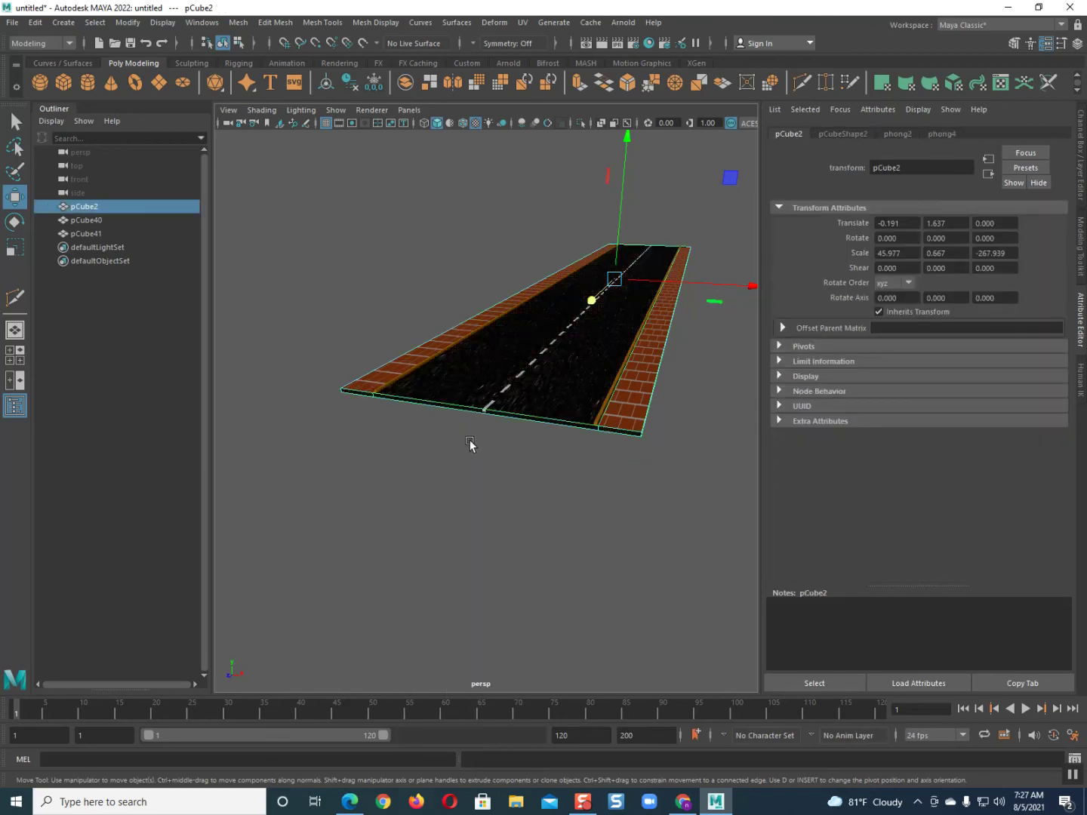
alt+drag(488, 446, 411, 433)
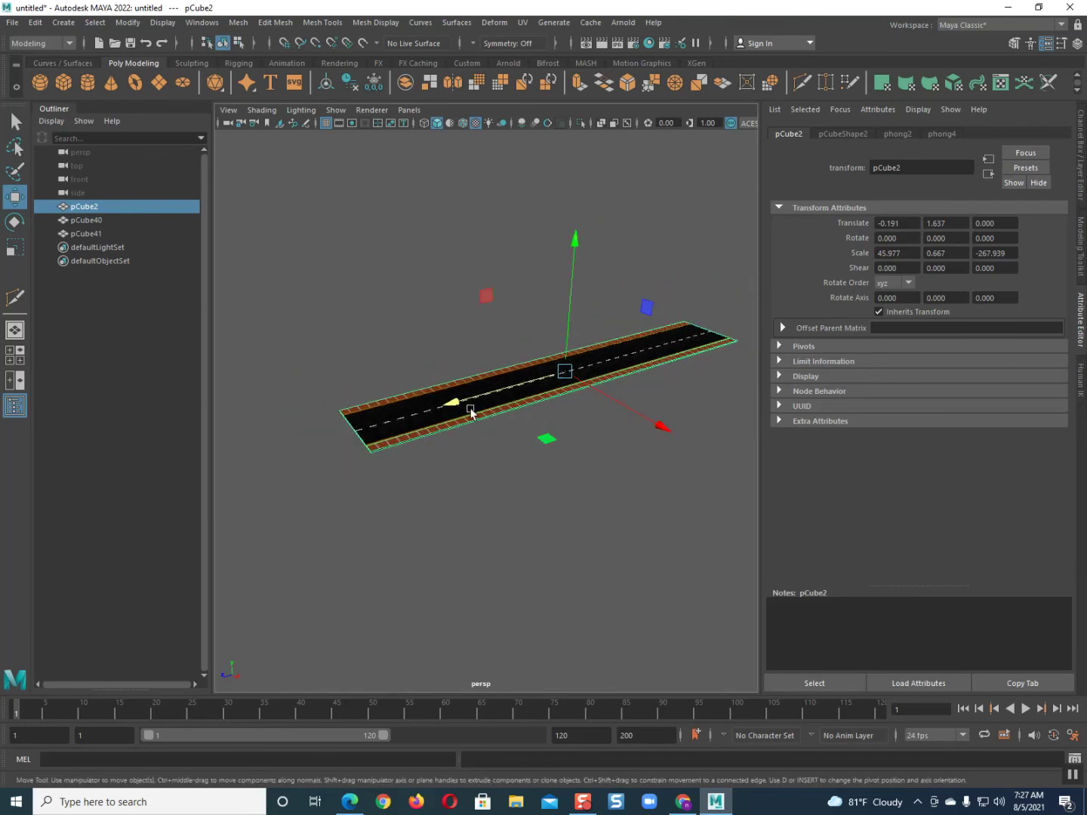
click(15, 248)
drag(648, 349, 614, 368)
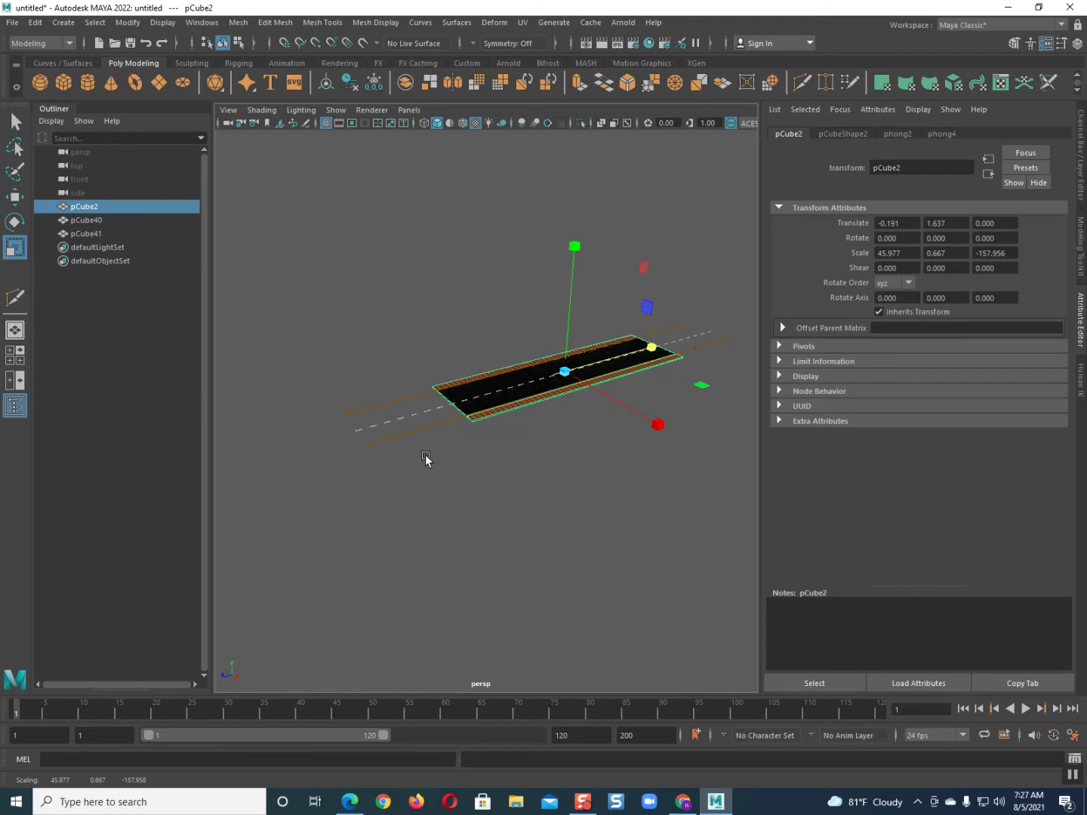
Examine the dashes and edge bars extending past the shortened slab, then undo the scaling
alt+drag(352, 473, 458, 463)
scroll(450, 465, up, 4)
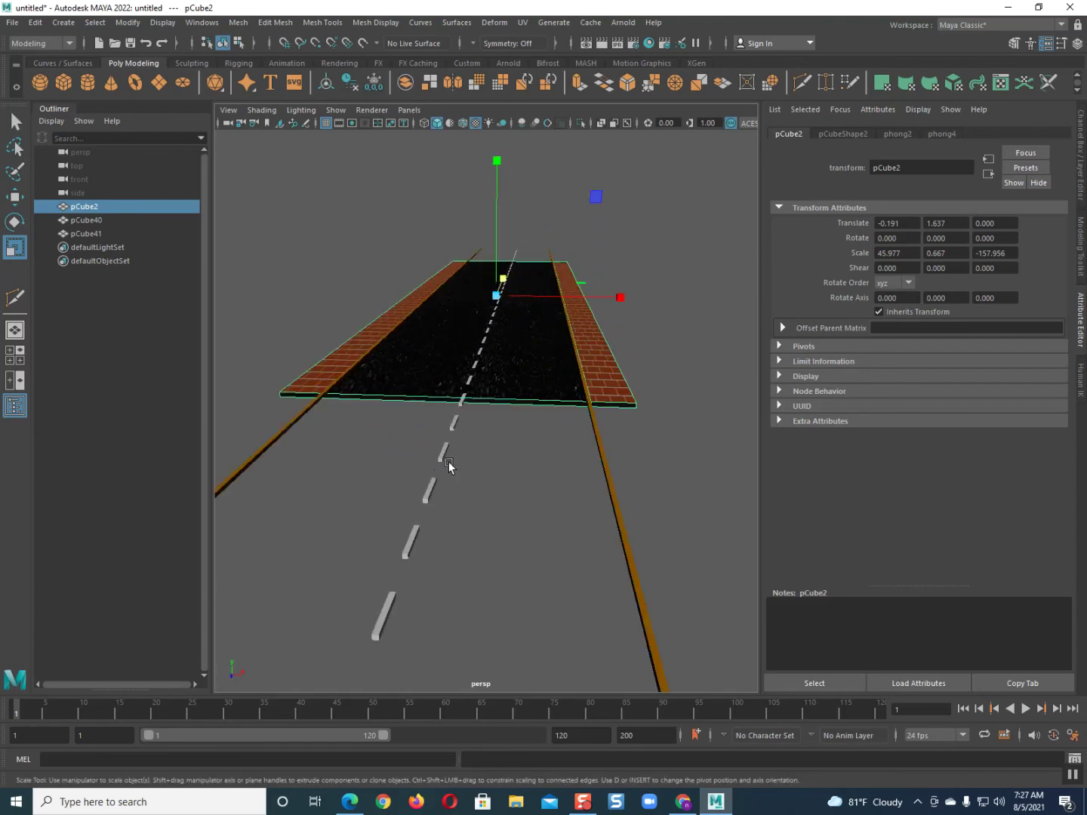
scroll(449, 470, down, 5)
mouse_move(448, 474)
alt+mouse_down()
mouse_move(351, 501)
mouse_move(326, 494)
mouse_move(418, 509)
mouse_move(458, 499)
alt+mouse_up()
scroll(457, 499, down, 2)
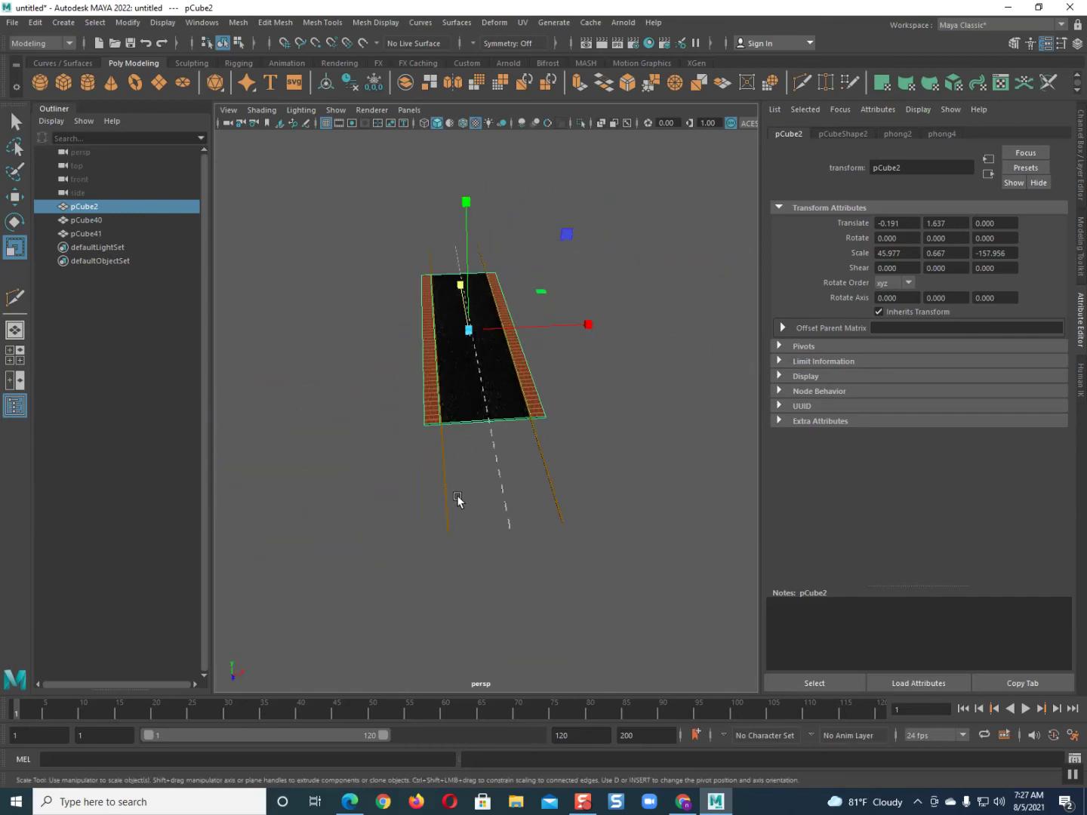
key(ctrl+z)
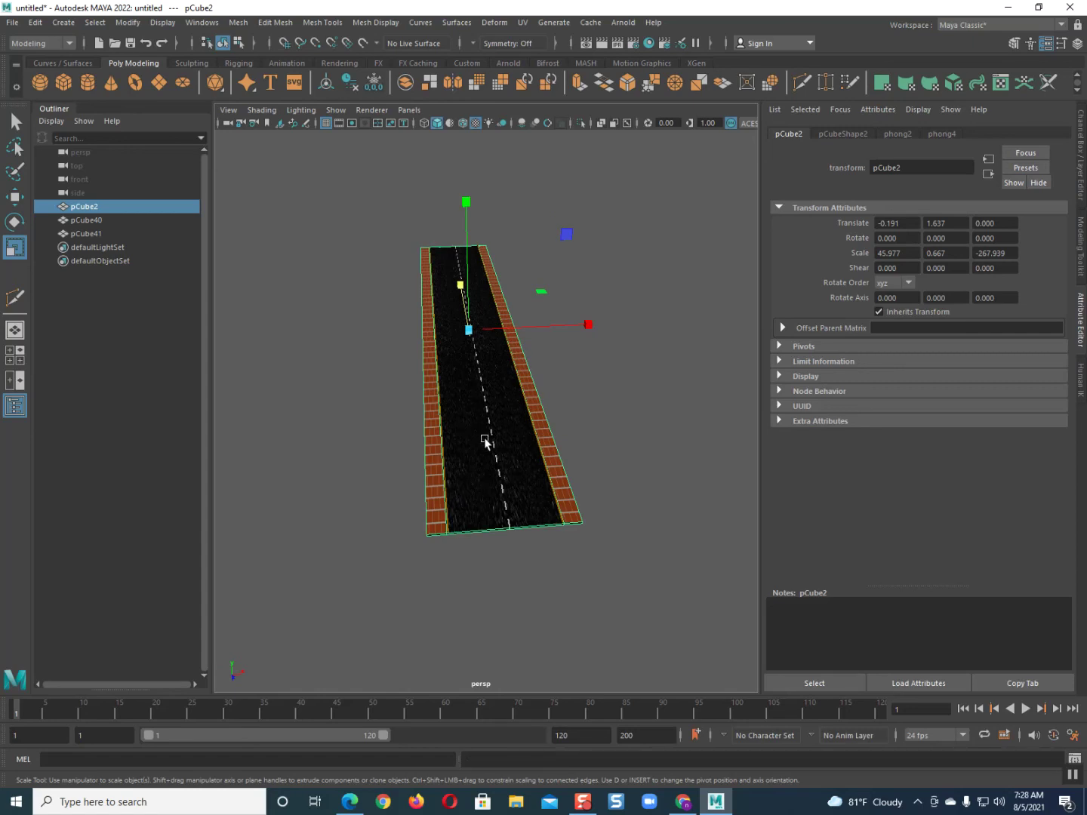
Select pCube2, pCube40 and pCube41 one at a time in the Outliner to check which road part each represents
click(86, 220)
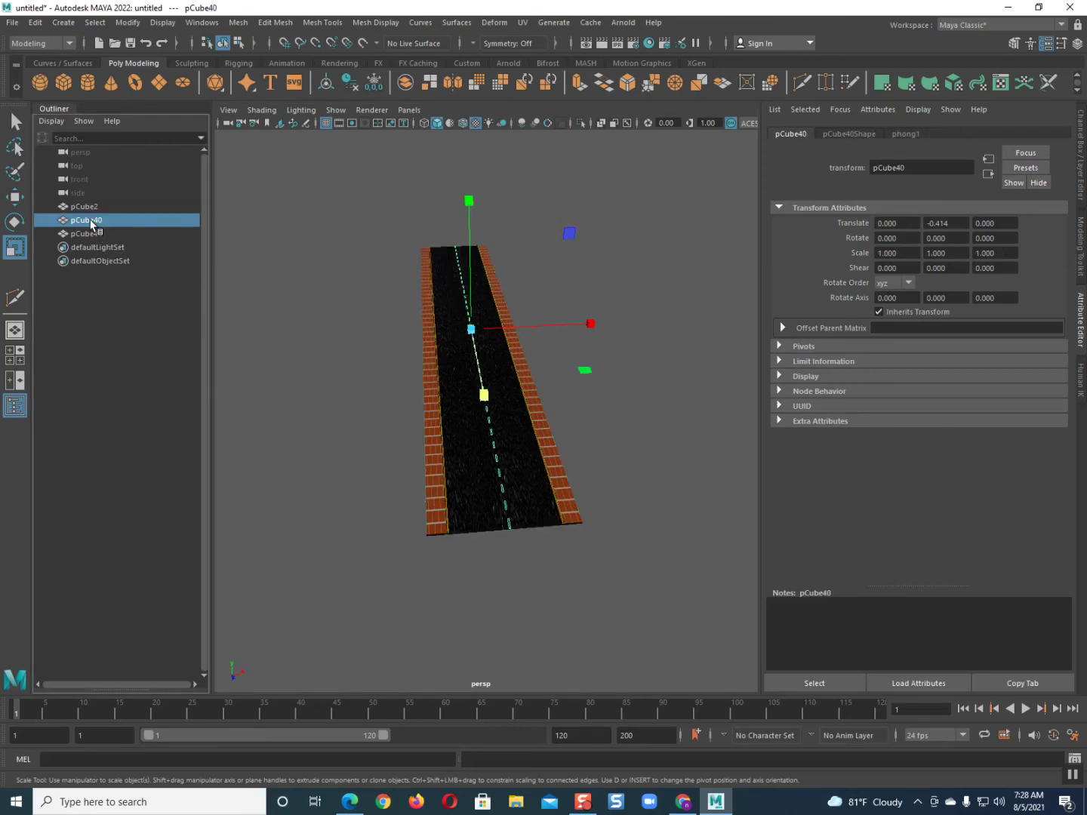
click(86, 234)
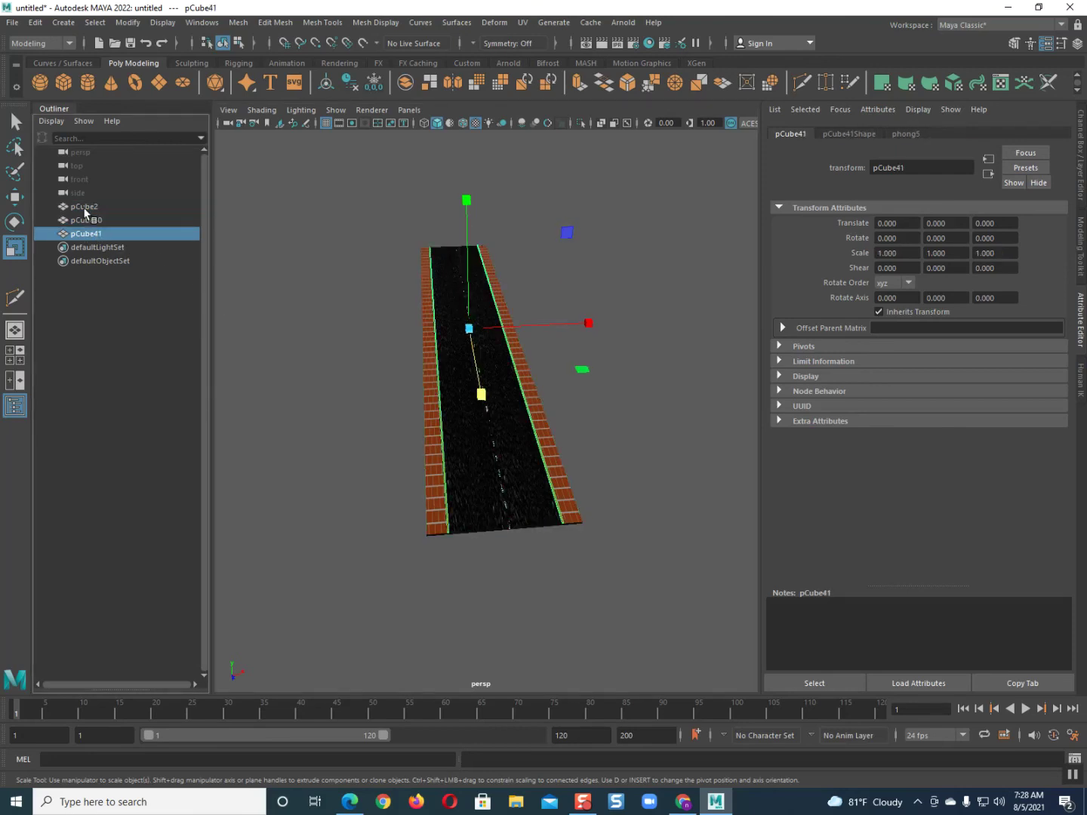
click(85, 209)
click(86, 220)
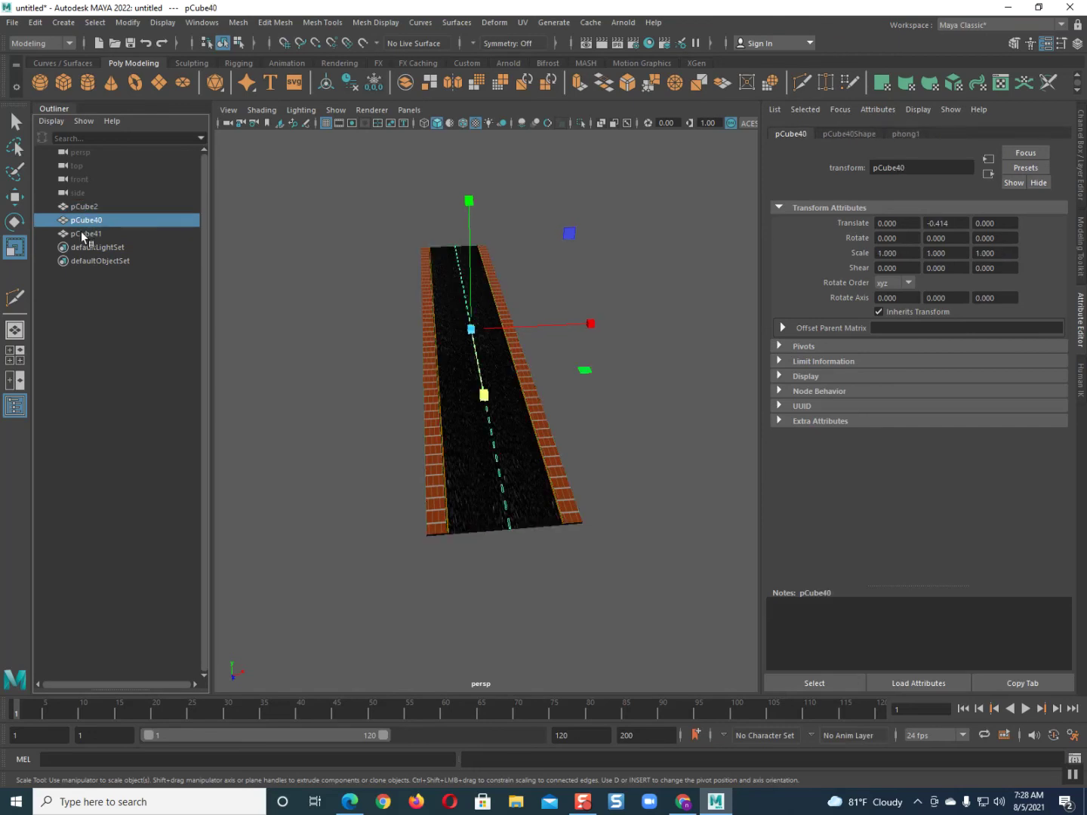
click(84, 233)
click(85, 207)
click(85, 219)
click(77, 239)
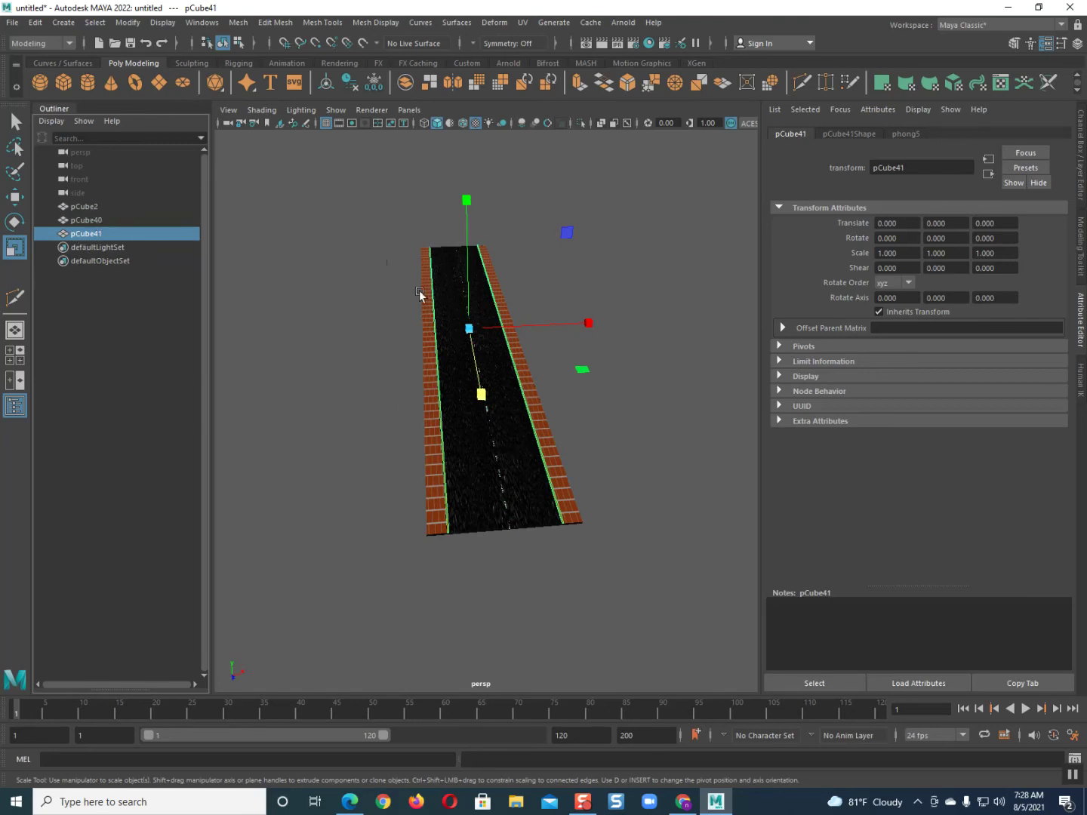
Select all three road parts together in the viewport to check them, then clear the selection
drag(319, 204, 646, 557)
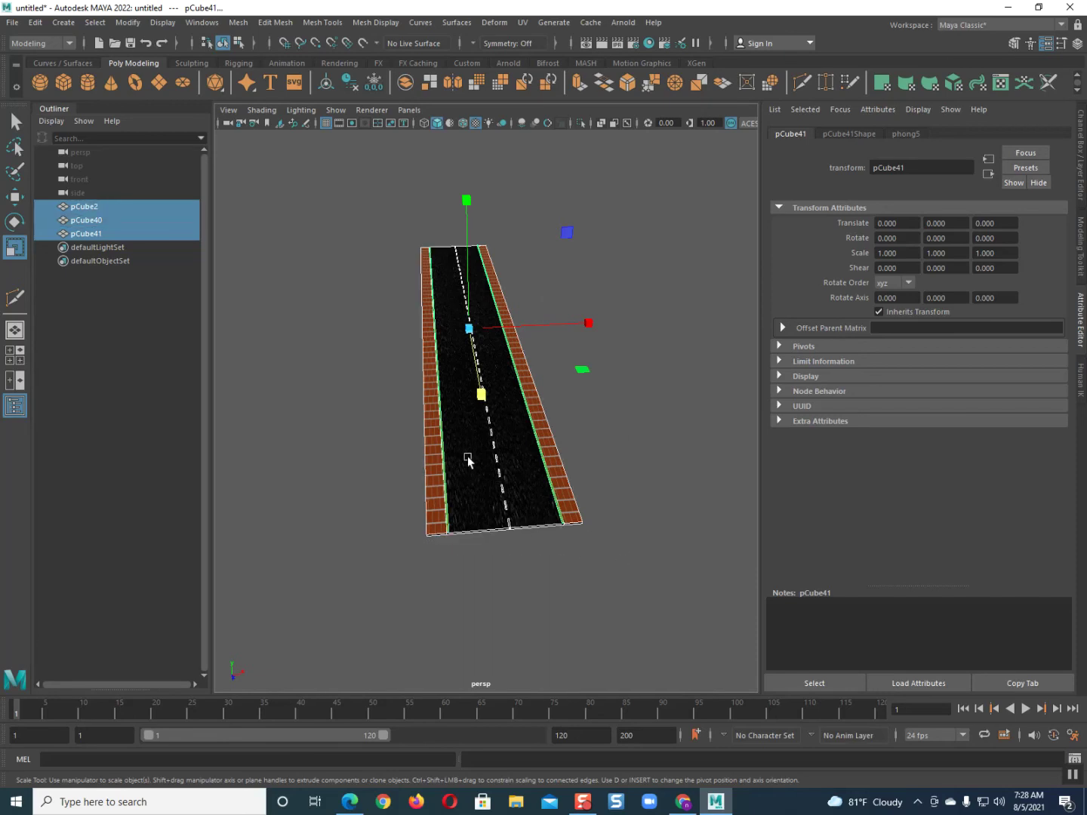
alt+drag(479, 489, 473, 489)
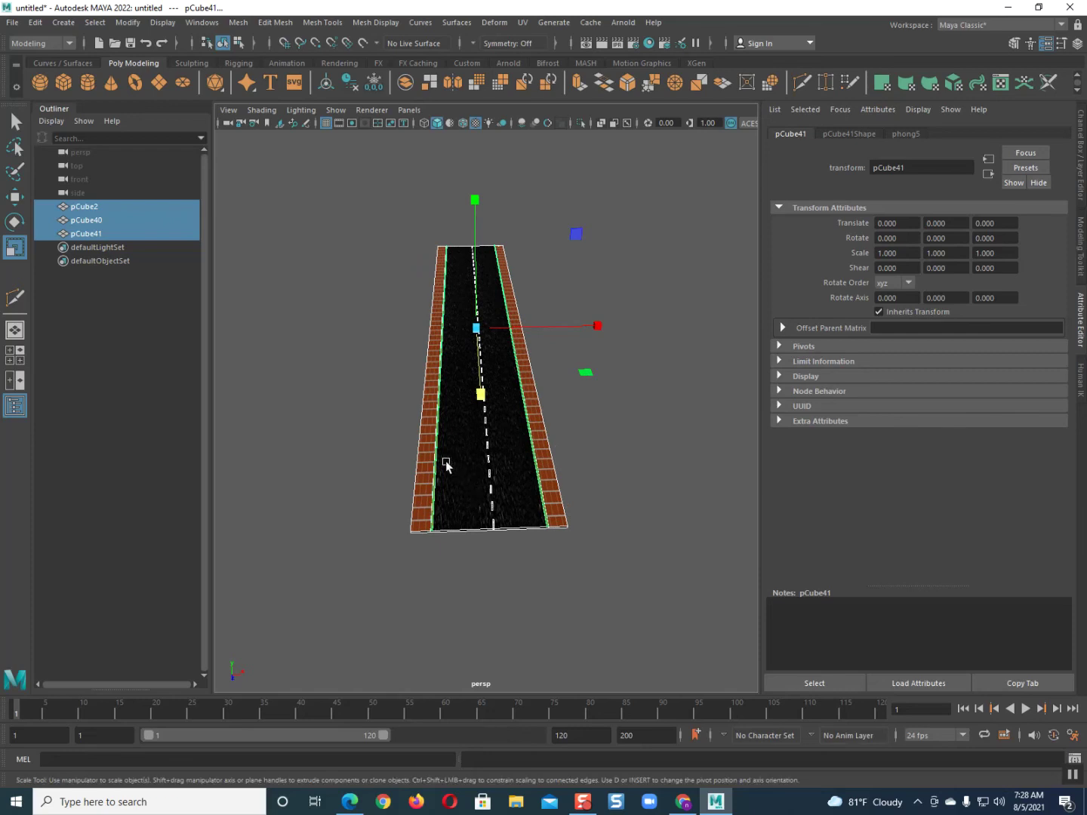
click(385, 427)
drag(391, 192, 670, 571)
click(275, 390)
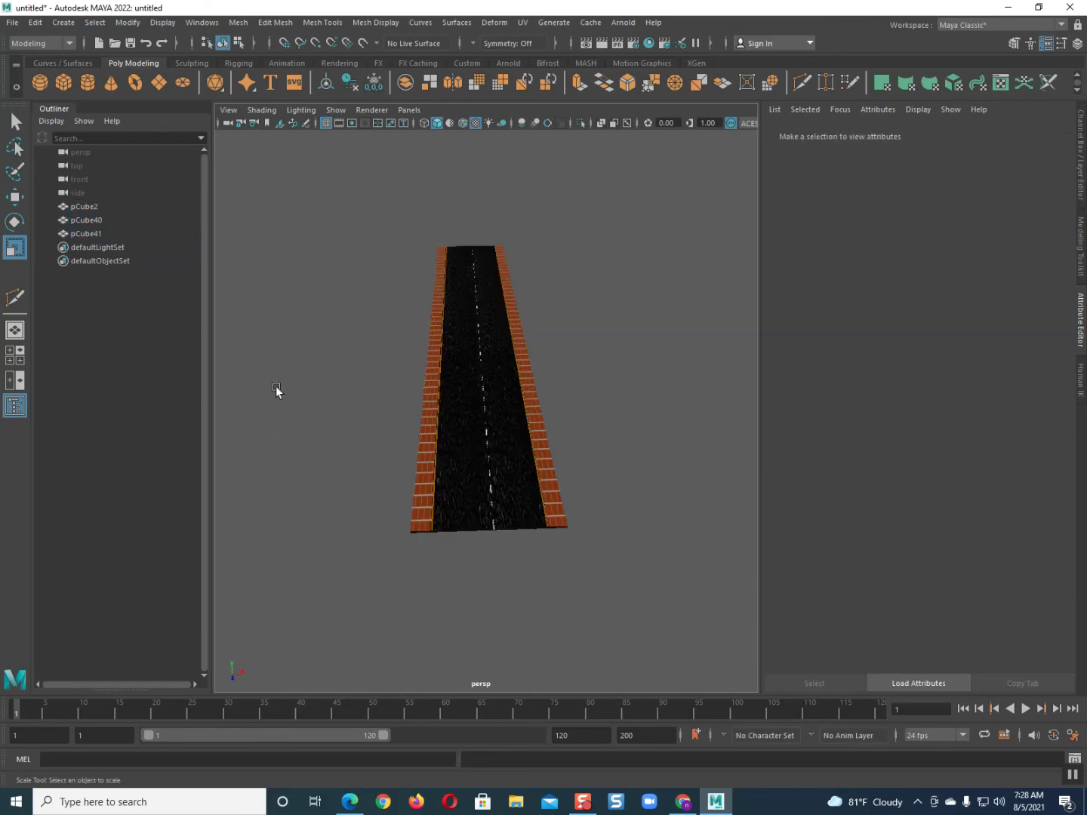
Combine pCube2, pCube40 and pCube41 into a single road mesh, then clear the selection
click(71, 234)
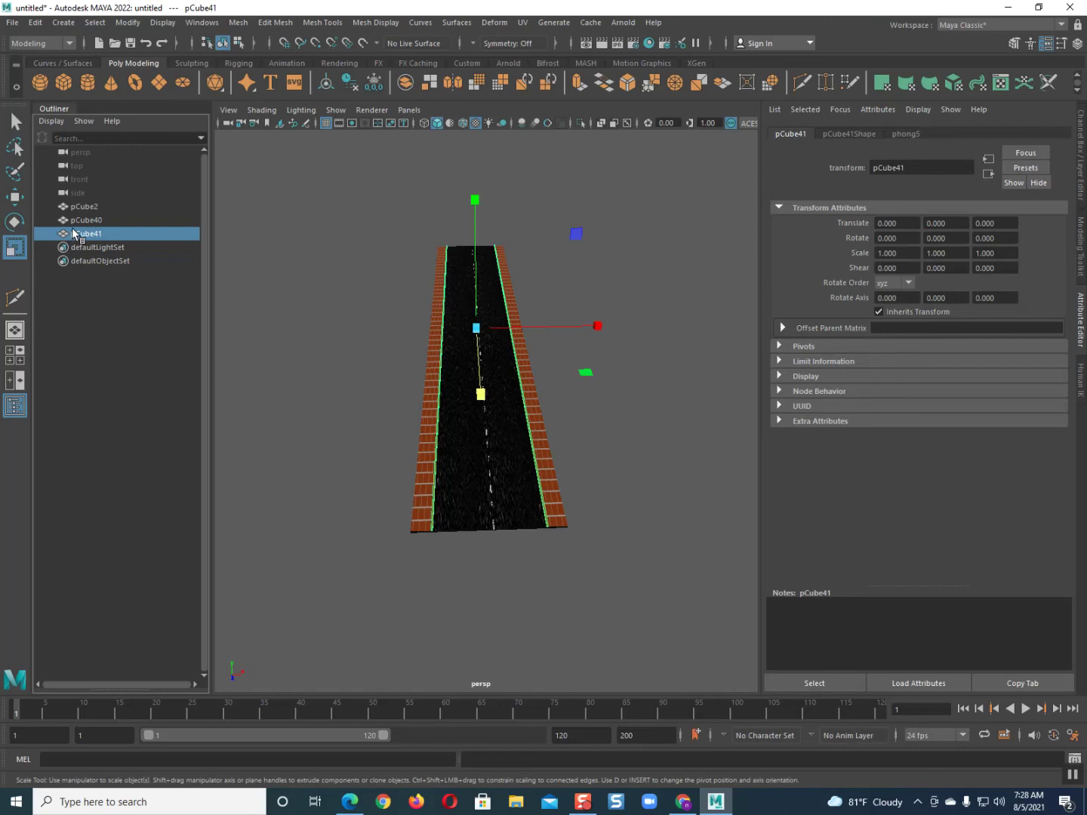
shift+click(80, 220)
shift+click(94, 202)
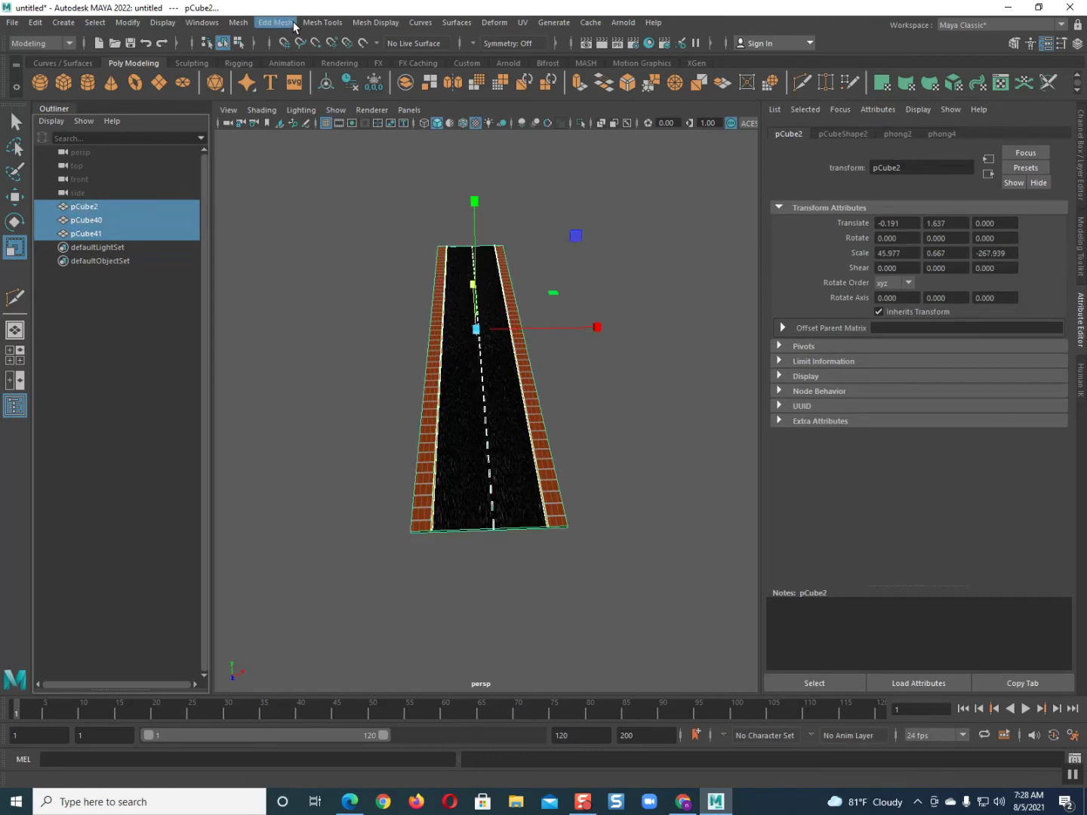
click(239, 22)
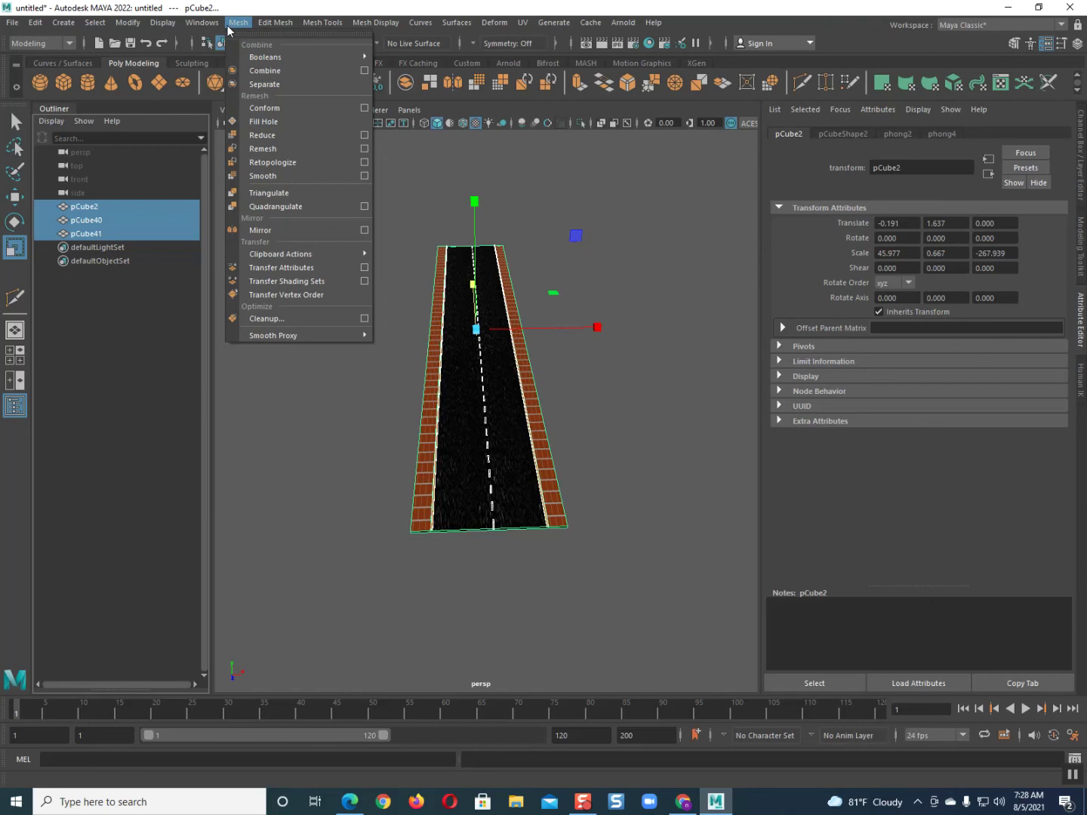
click(253, 71)
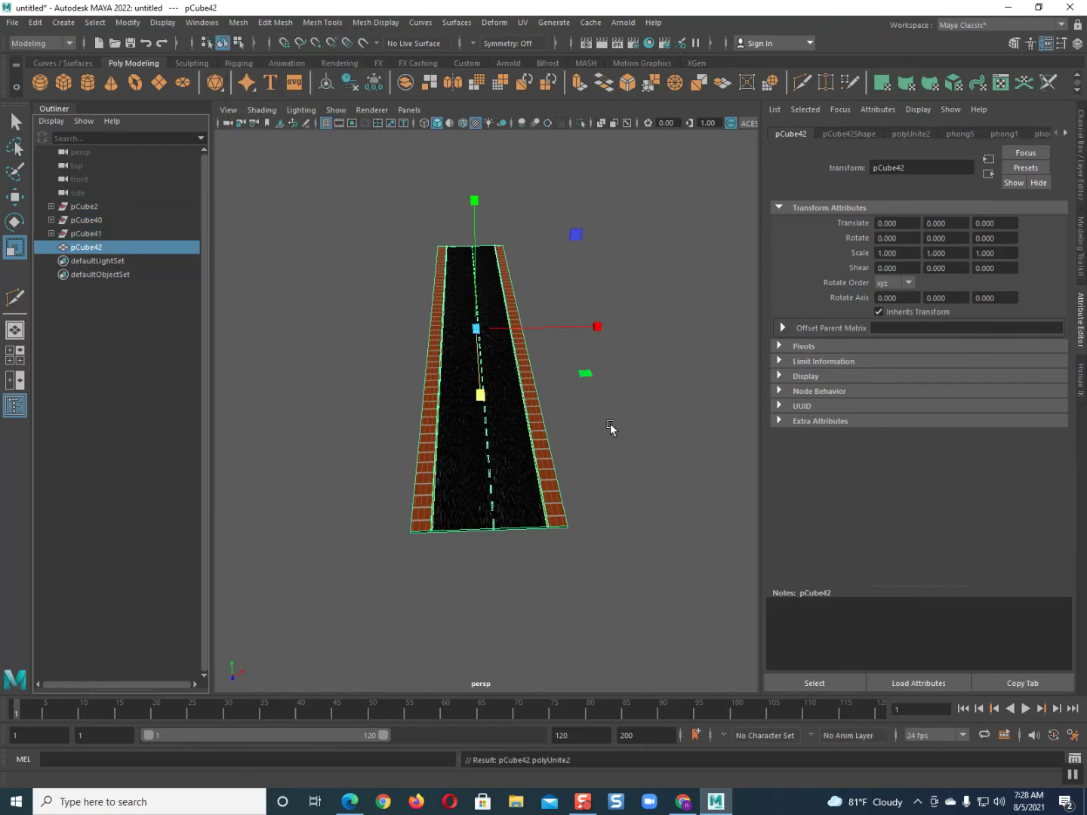
click(617, 438)
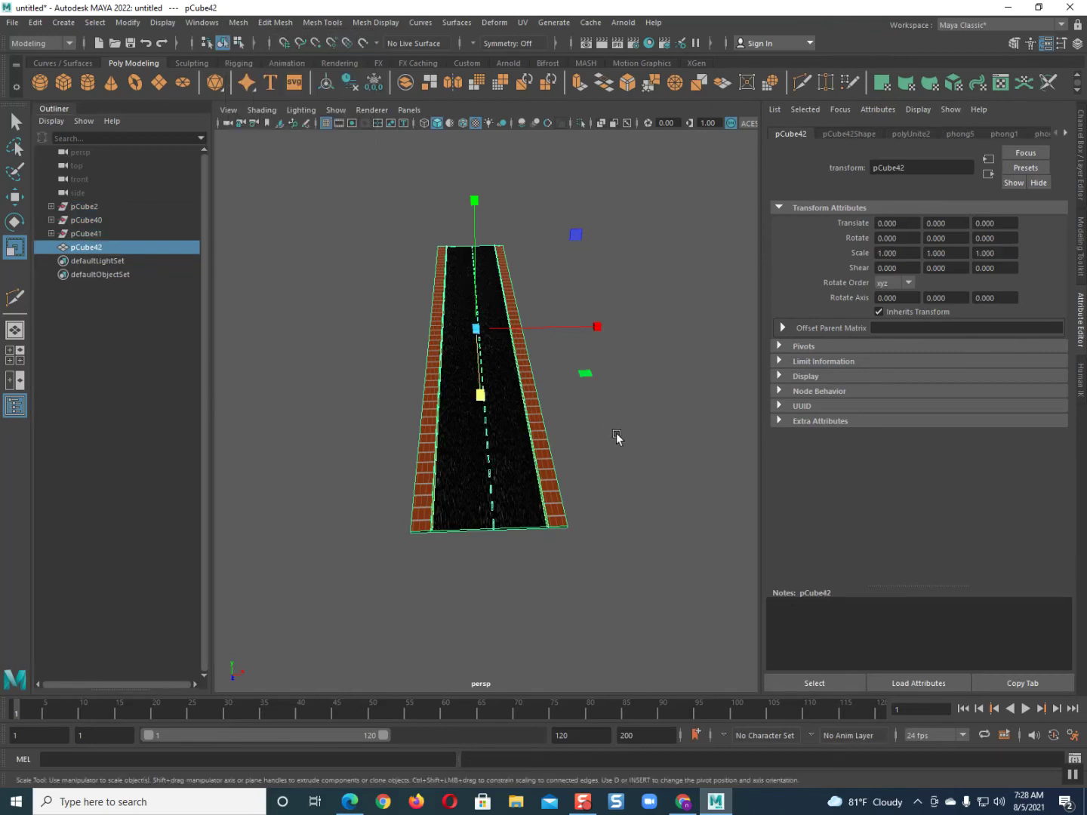
drag(554, 440, 611, 438)
drag(401, 391, 609, 441)
click(608, 441)
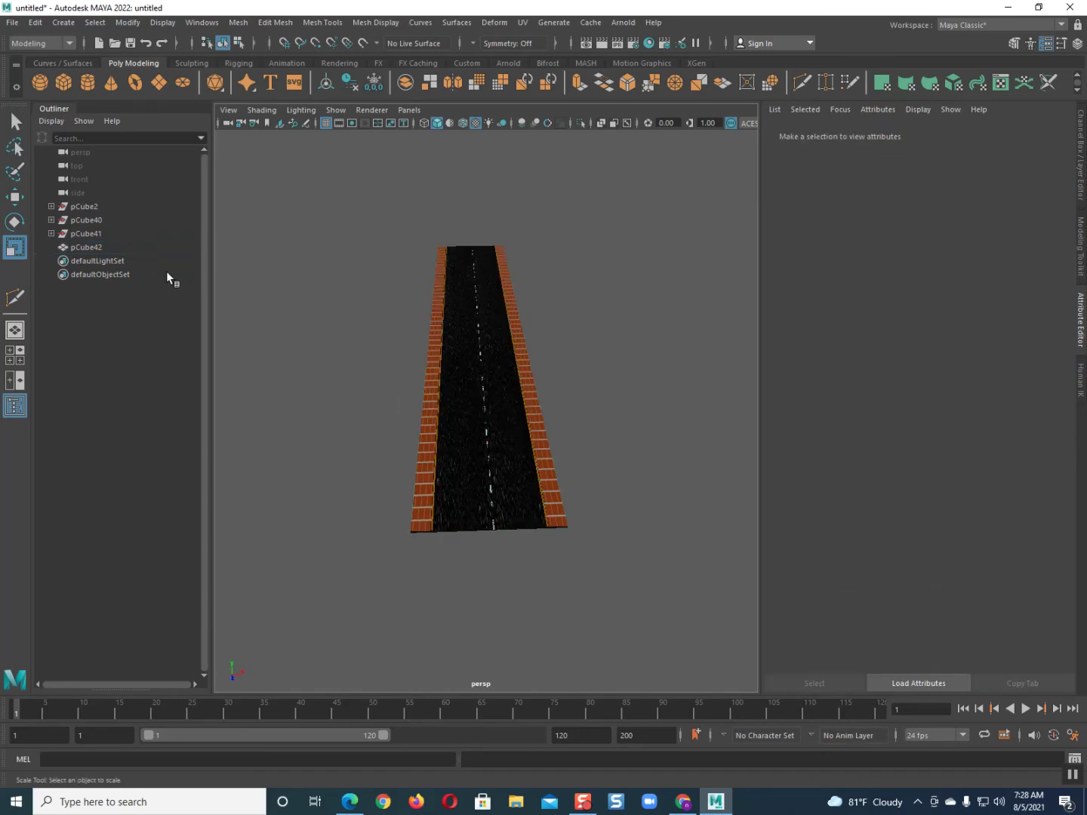
Delete the construction history of pCube2, pCube40, pCube41 and pCube42 so only the combined road mesh remains in the Outliner
click(74, 201)
click(77, 221)
click(81, 235)
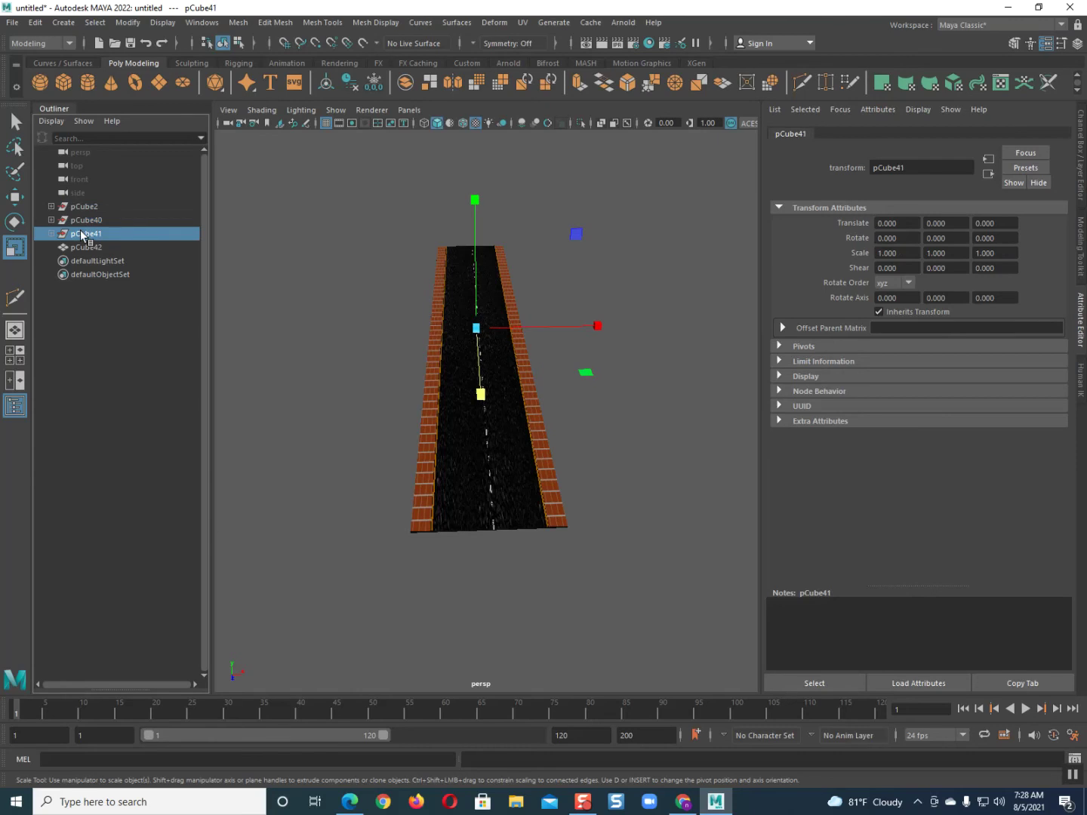
ctrl+click(86, 248)
ctrl+click(85, 221)
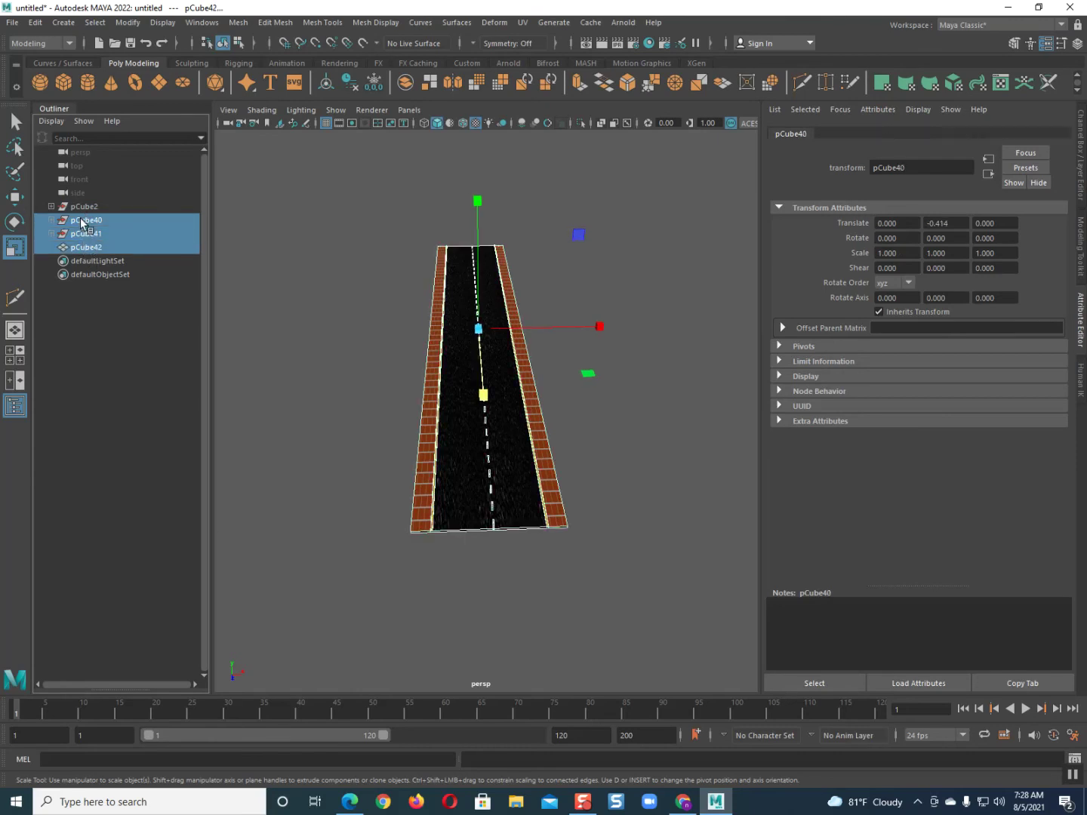
ctrl+click(84, 208)
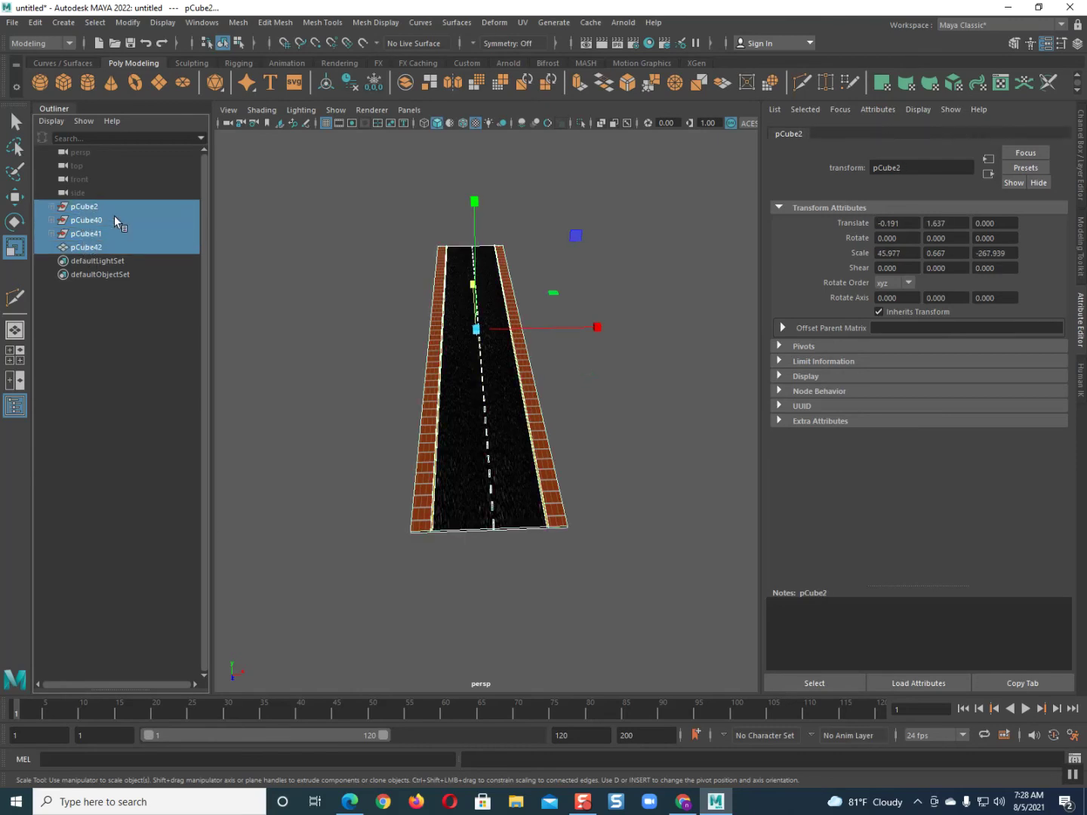
click(348, 80)
click(302, 240)
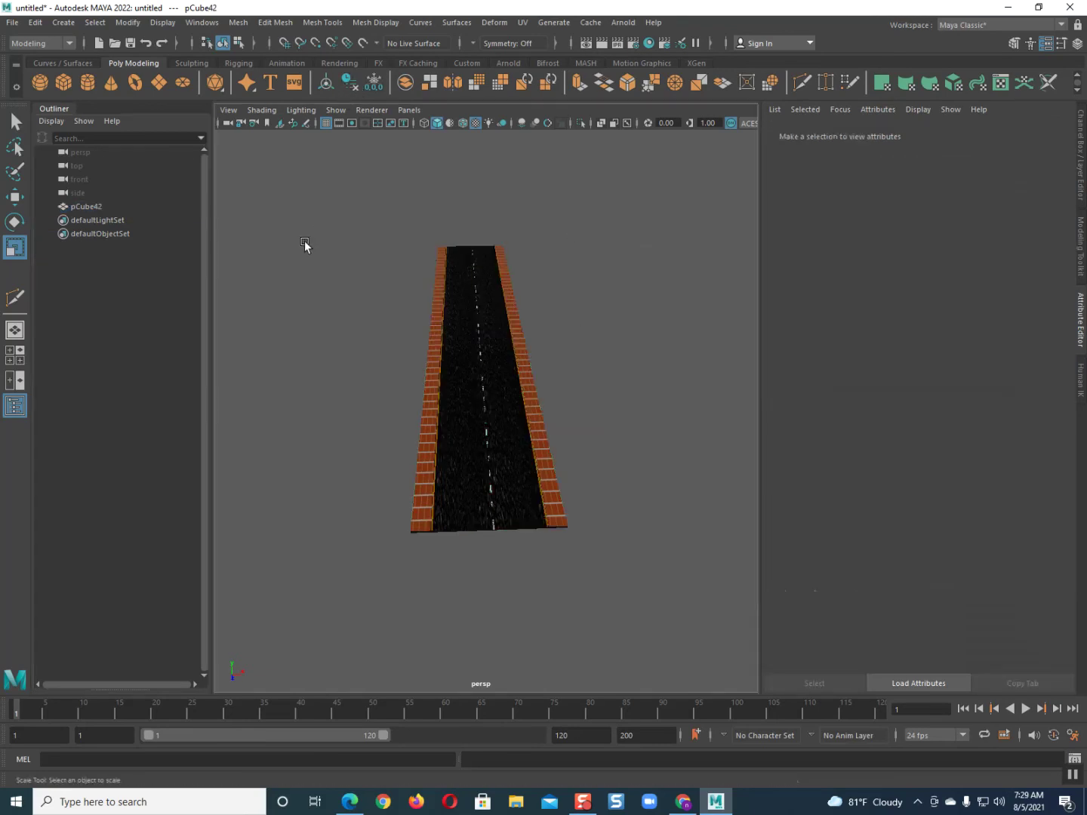
Select pCube42 to check that it covers the whole road, then clear the selection
click(92, 208)
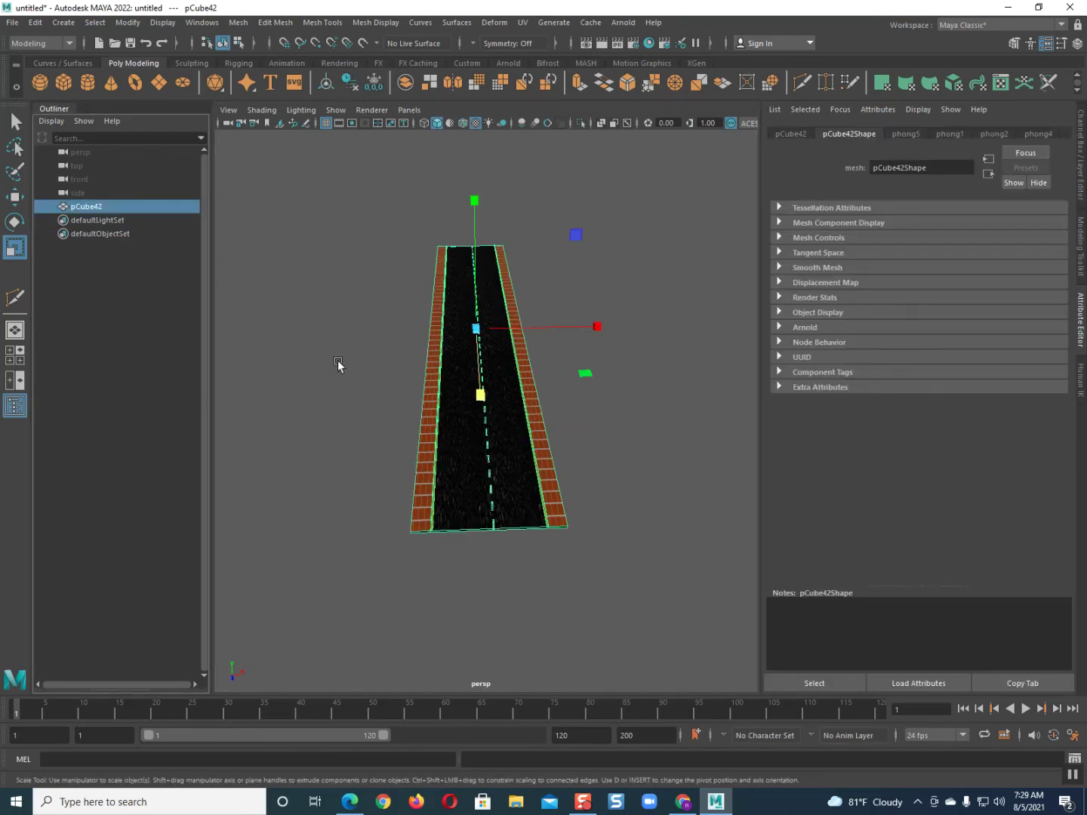
mouse_move(336, 360)
alt+mouse_down()
mouse_move(311, 340)
mouse_move(331, 350)
alt+mouse_up()
scroll(337, 348, up, 3)
scroll(338, 352, down, 4)
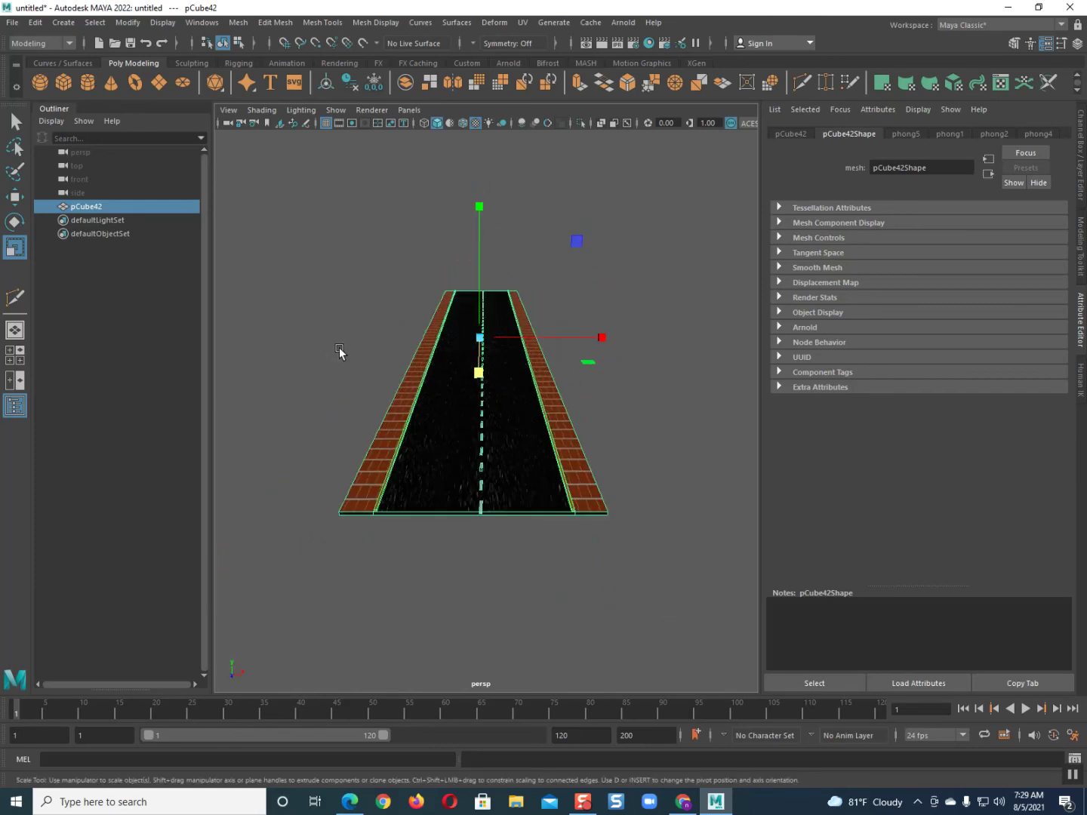
click(297, 310)
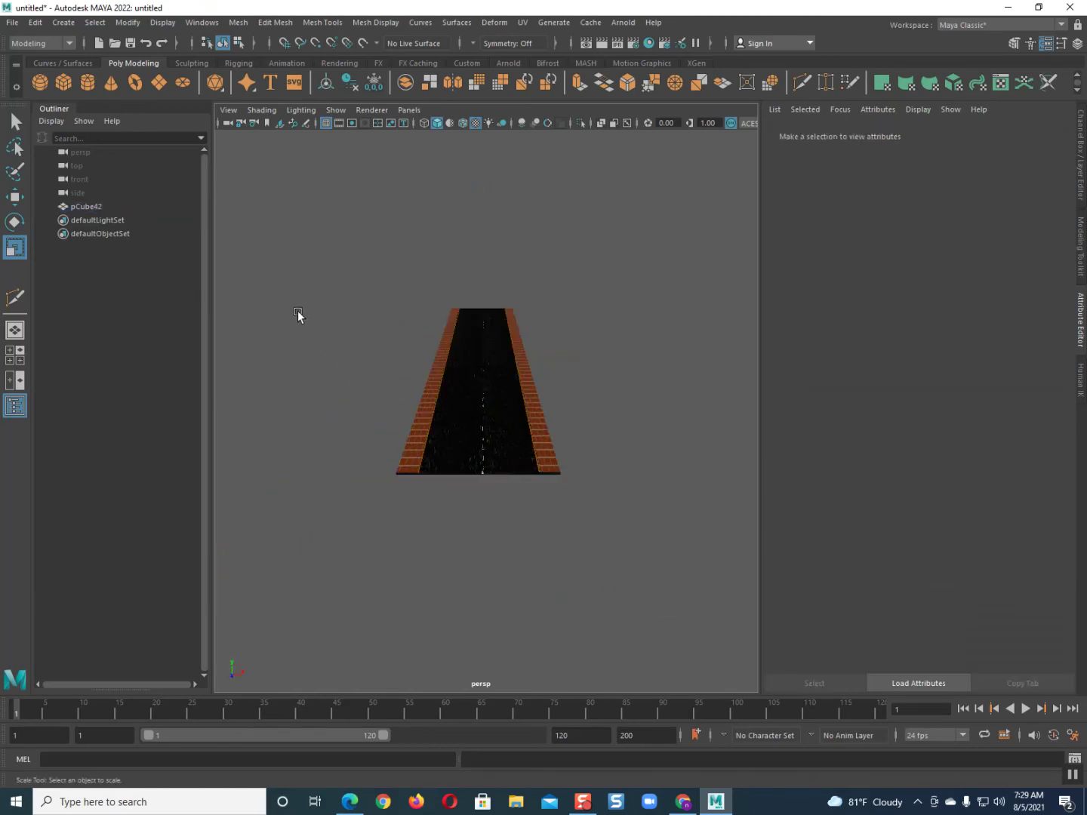
Shorten the combined road along its length to a Z scale of about 0.316 and deselect it
alt+drag(497, 430, 384, 455)
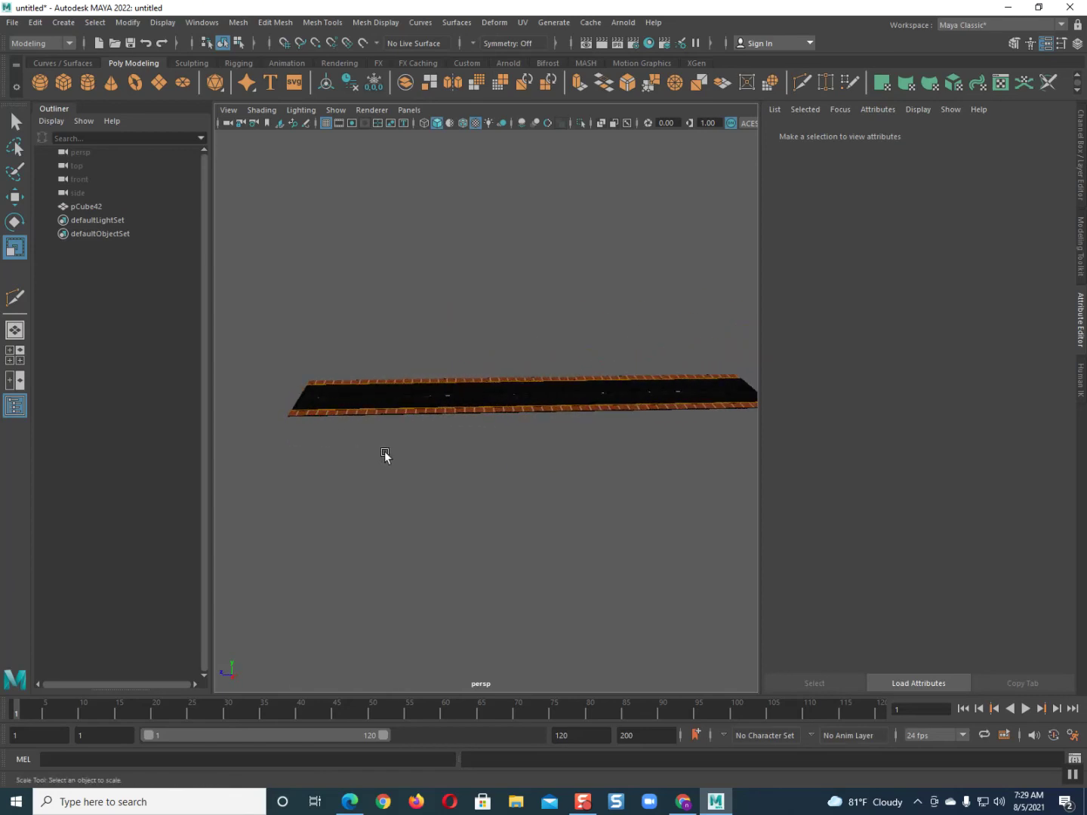
click(354, 410)
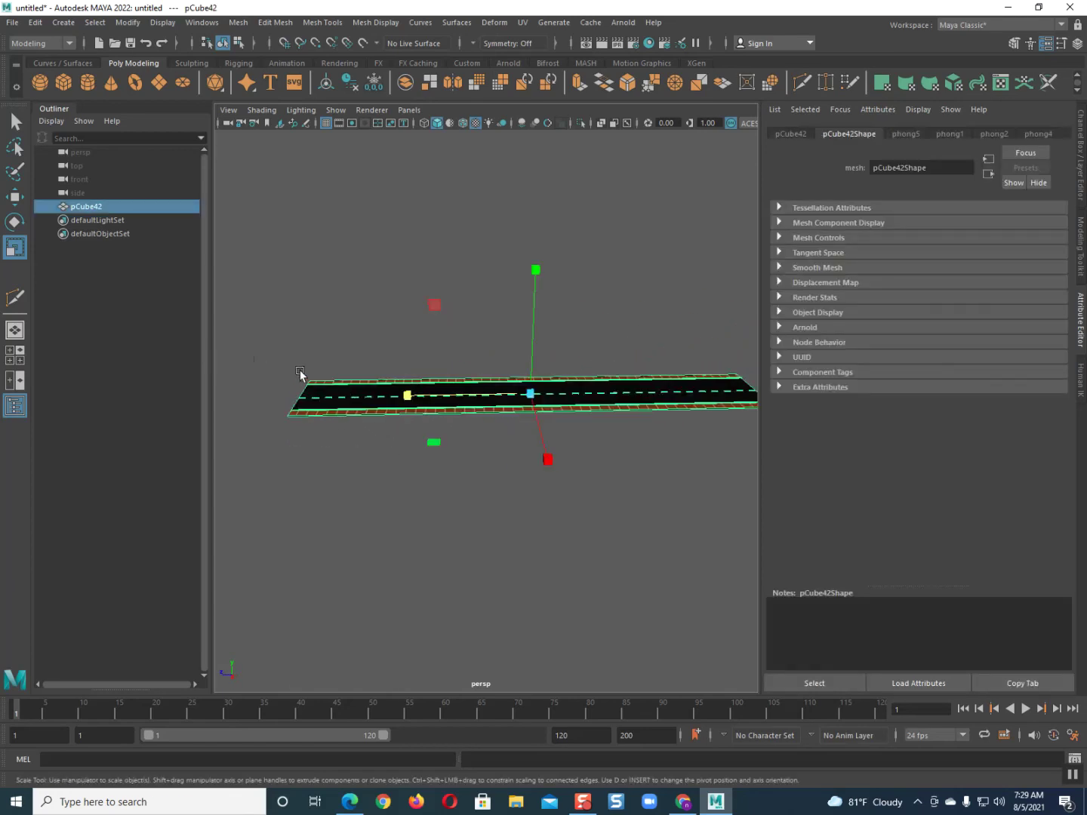
drag(411, 402, 551, 464)
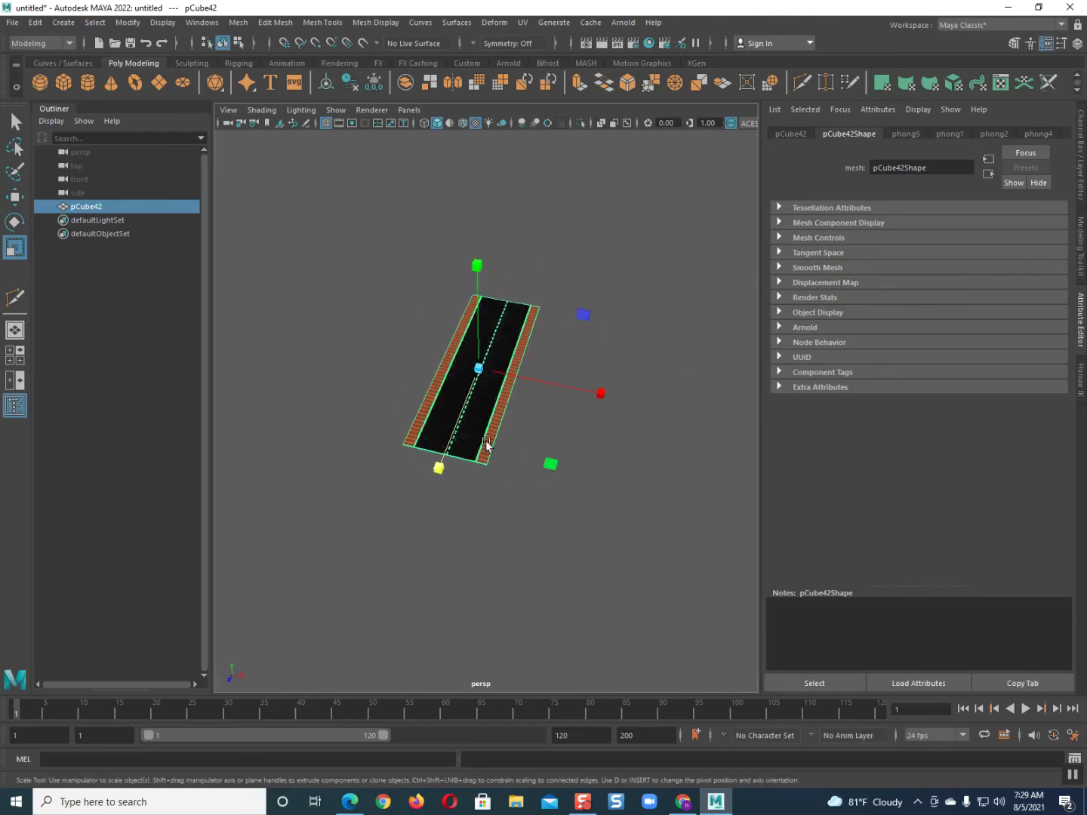
scroll(478, 438, up, 5)
alt+drag(464, 438, 493, 436)
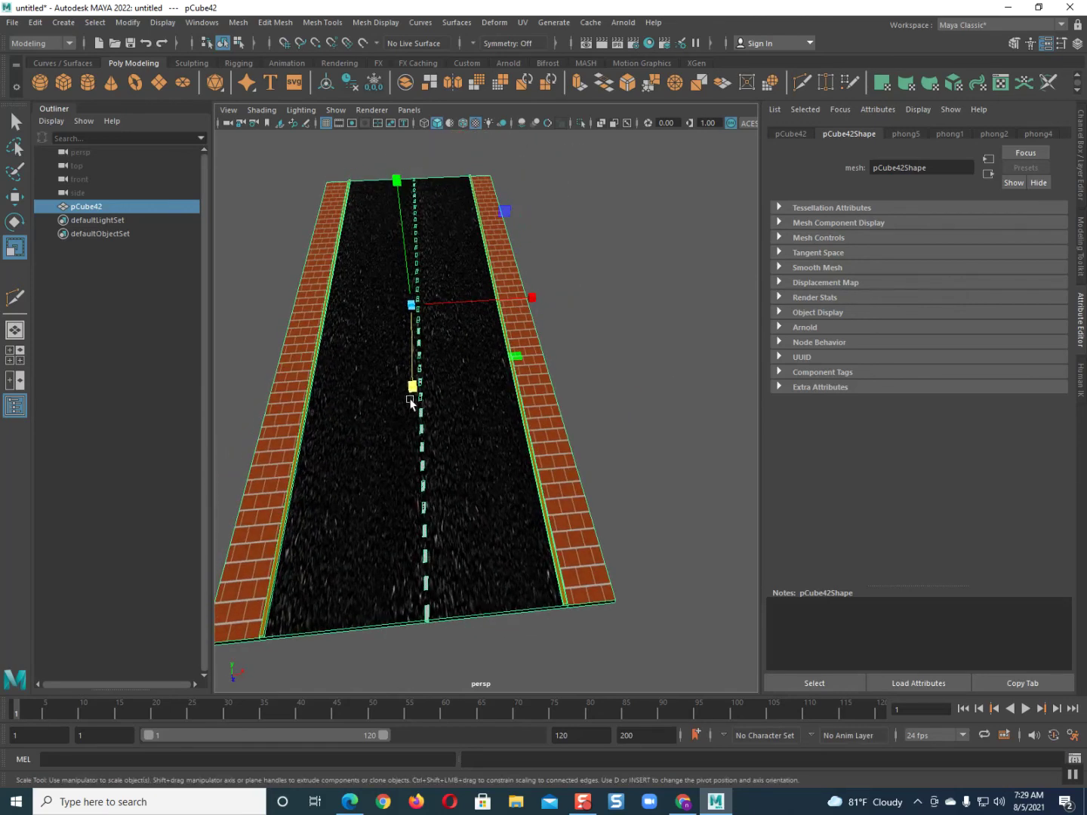
drag(412, 384, 479, 436)
scroll(417, 411, up, 5)
click(659, 360)
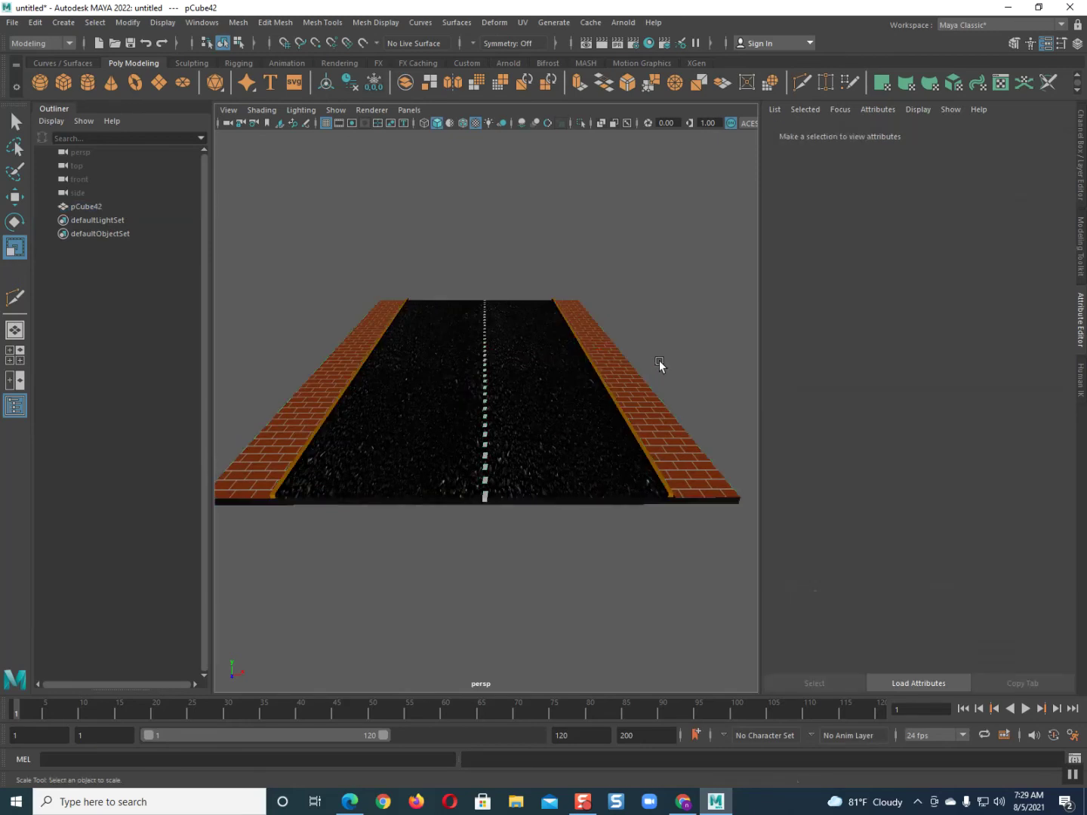
Duplicate the shortened road and move the copy along its length to a Z translation of about -161, leaving a gap between the pieces
alt+drag(563, 451, 452, 405)
scroll(452, 403, down, 6)
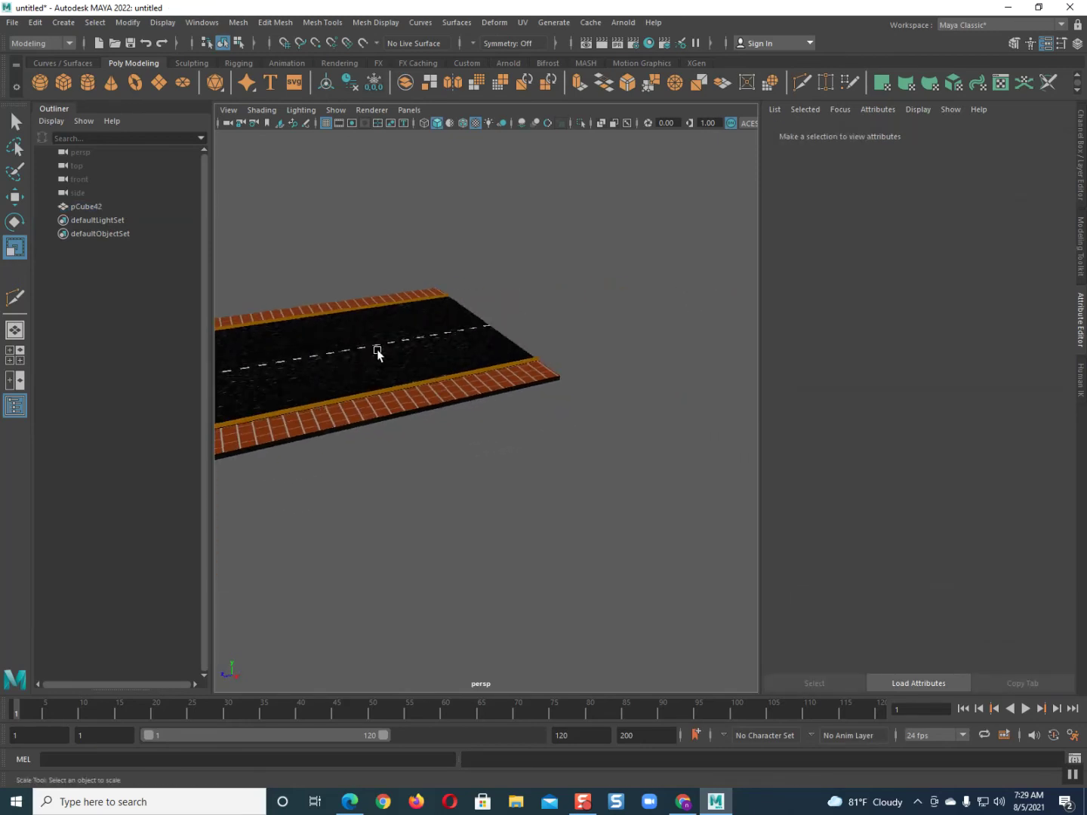
alt+drag(362, 370, 367, 445)
alt+drag(372, 441, 364, 405)
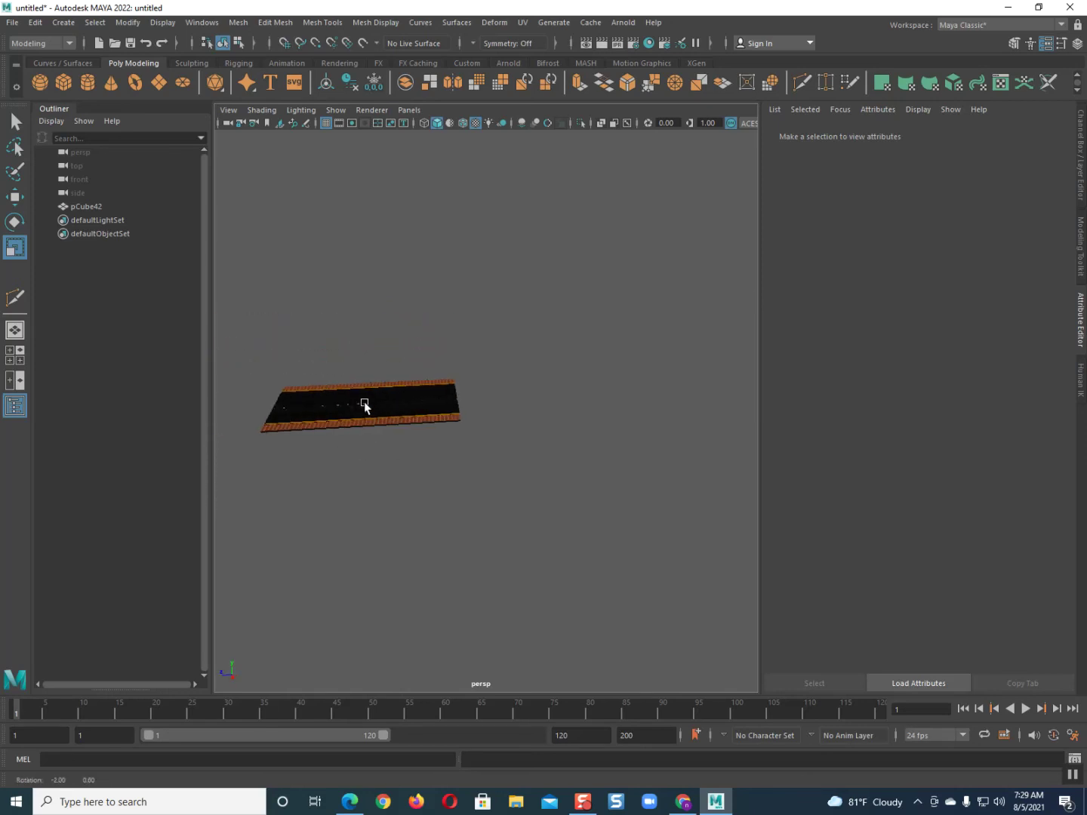
click(364, 404)
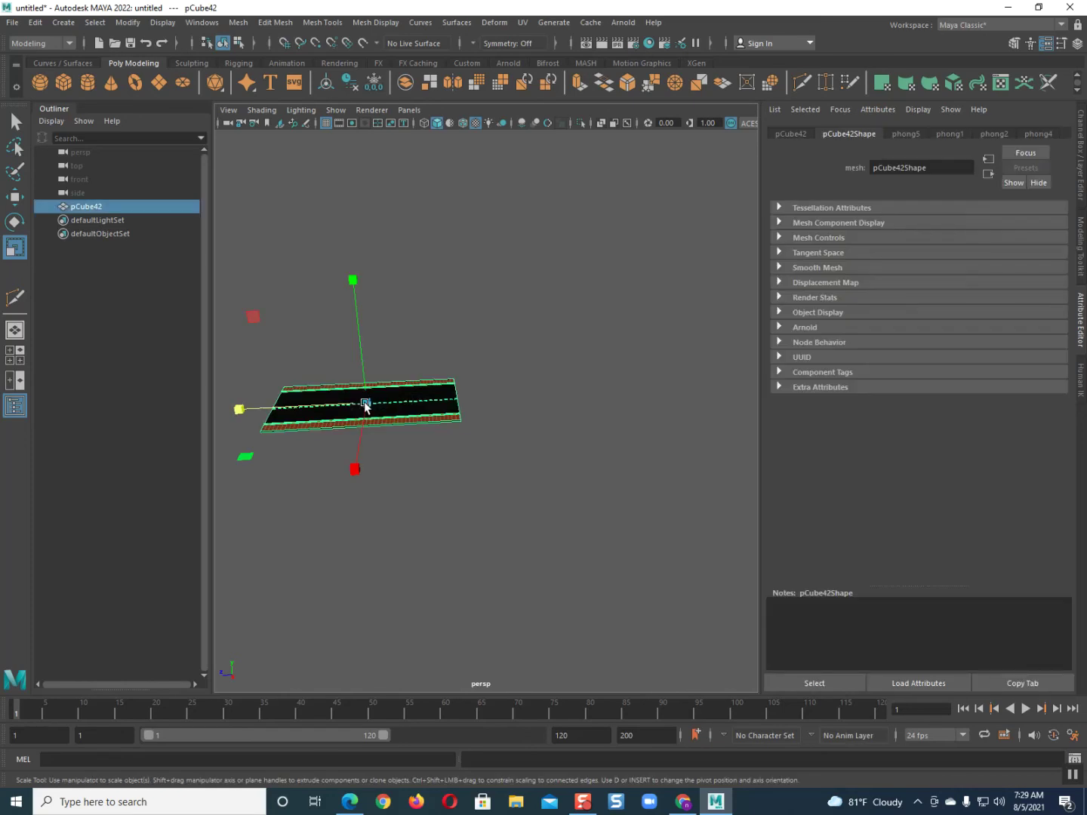
click(15, 196)
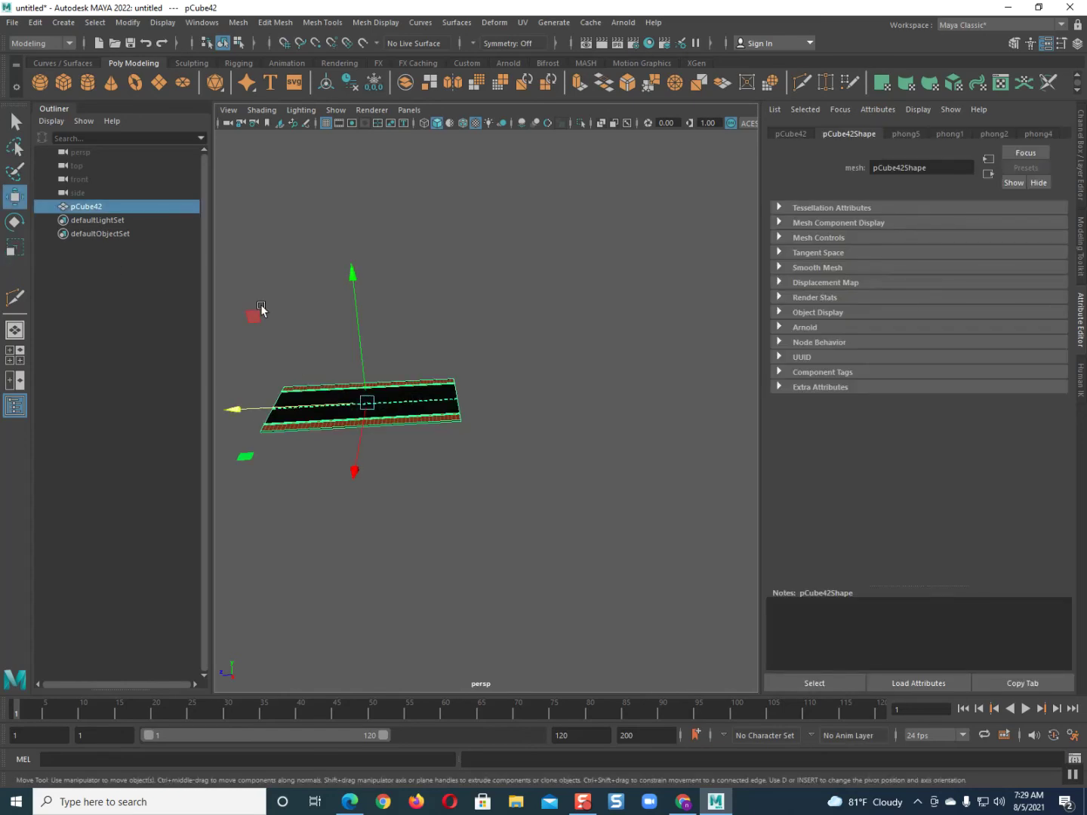
shift+drag(239, 413, 586, 422)
Duplicate the second road piece sideways to a Translate X of about -123 and rotate the new copy to 90 degrees in Y
alt+middle_drag(527, 417, 434, 415)
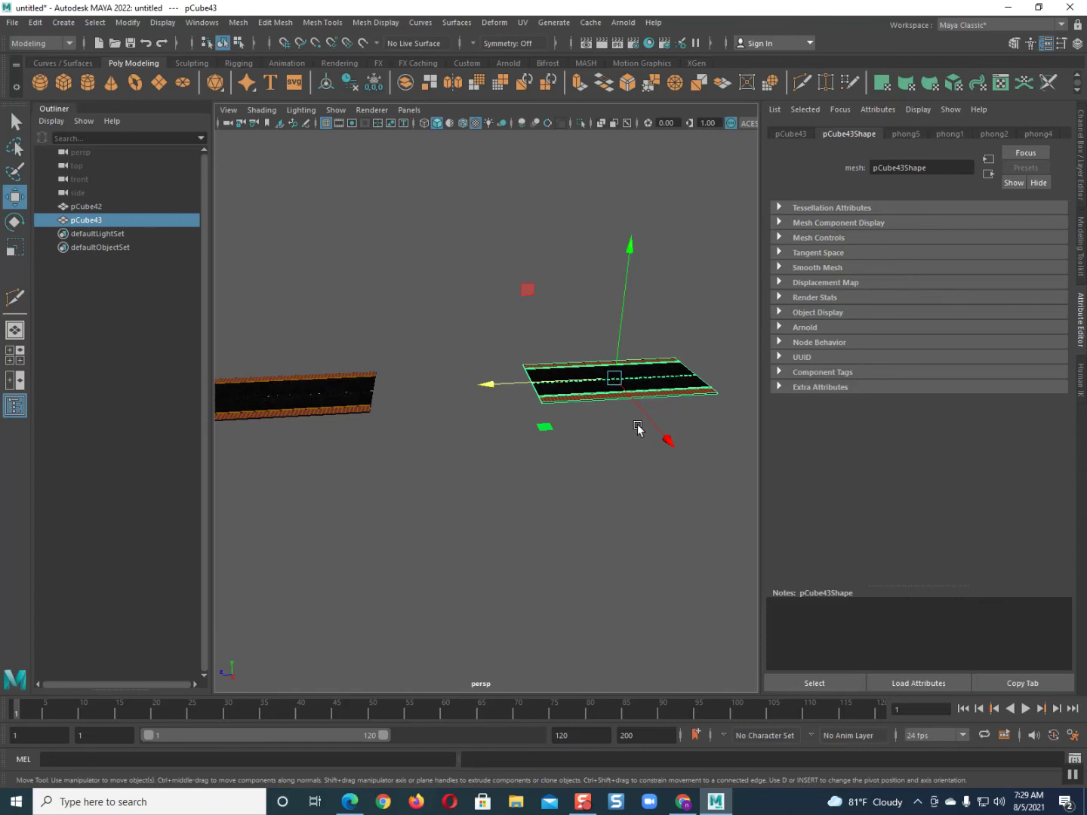
mouse_move(656, 427)
shift+mouse_down()
mouse_move(594, 309)
mouse_move(568, 287)
mouse_move(556, 345)
mouse_move(554, 337)
shift+mouse_up()
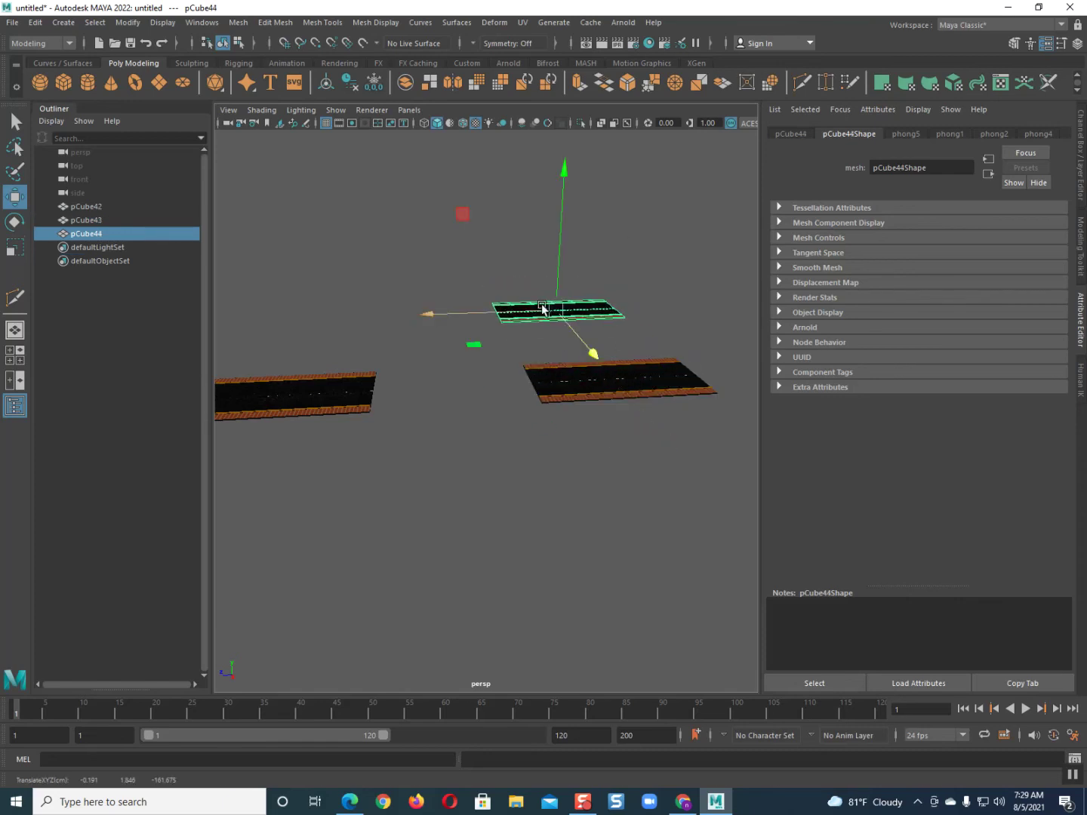
click(13, 221)
drag(495, 349, 675, 345)
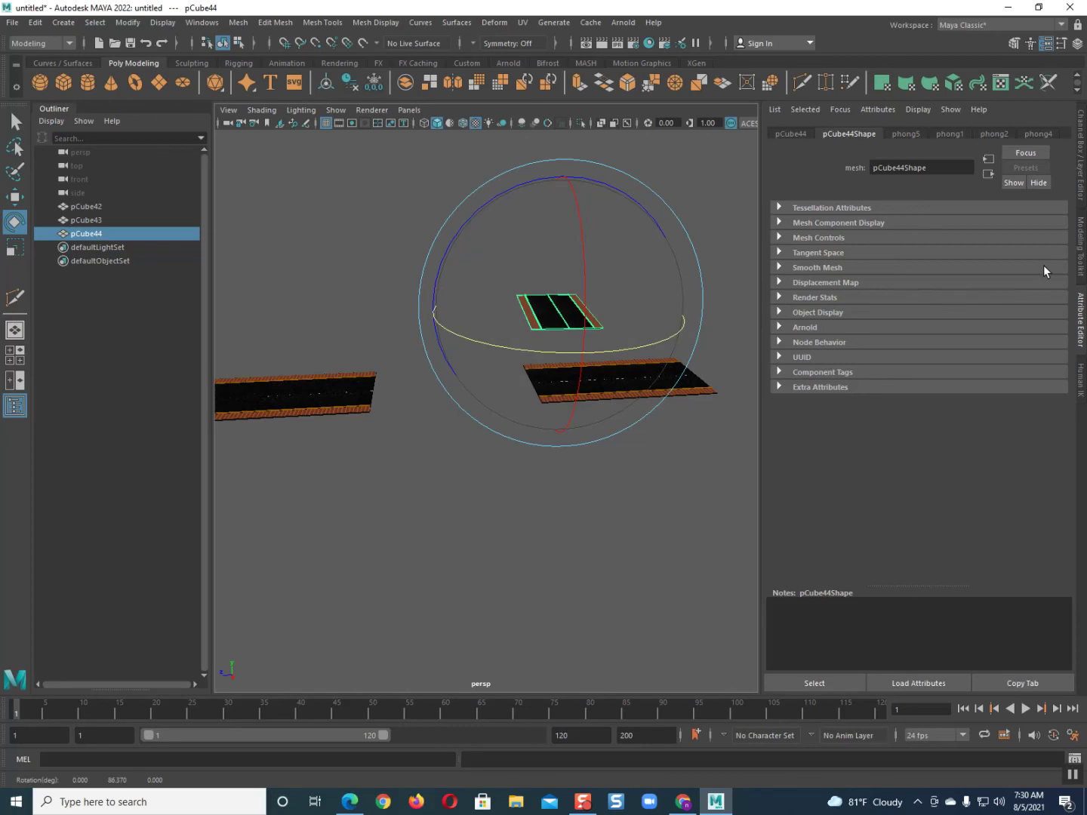
click(1082, 186)
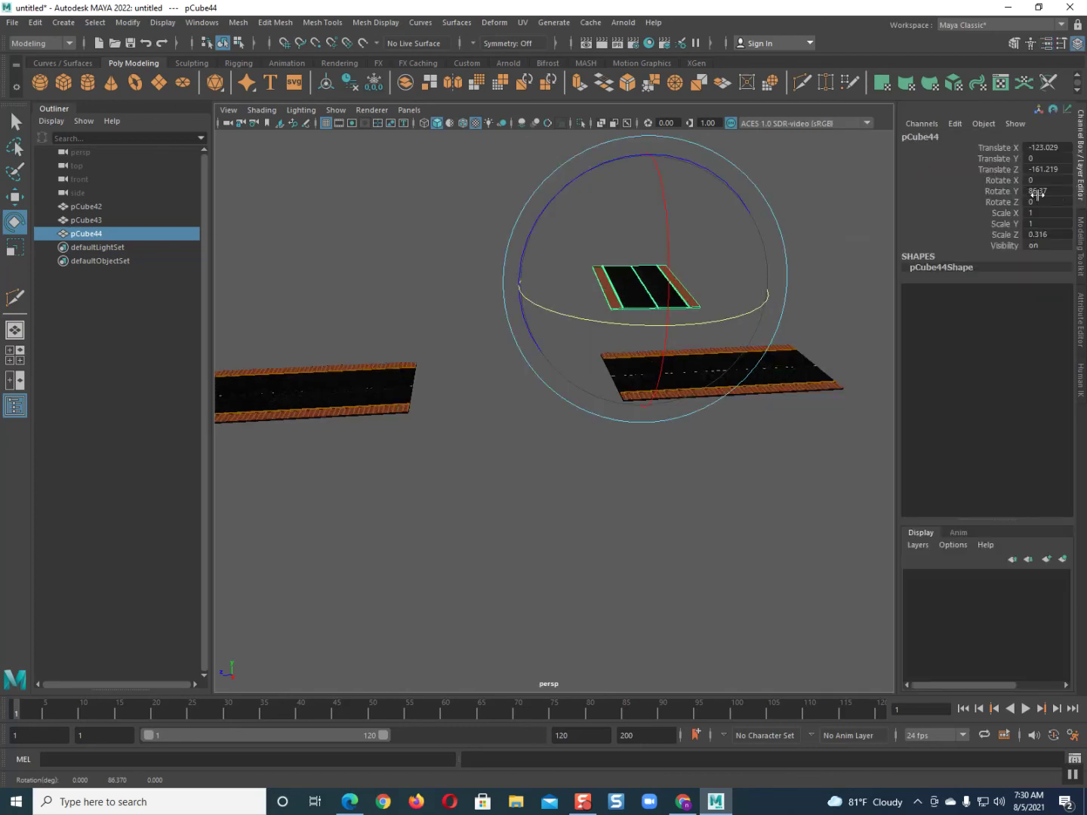
double_click(1051, 190)
text(90)
key(Return)
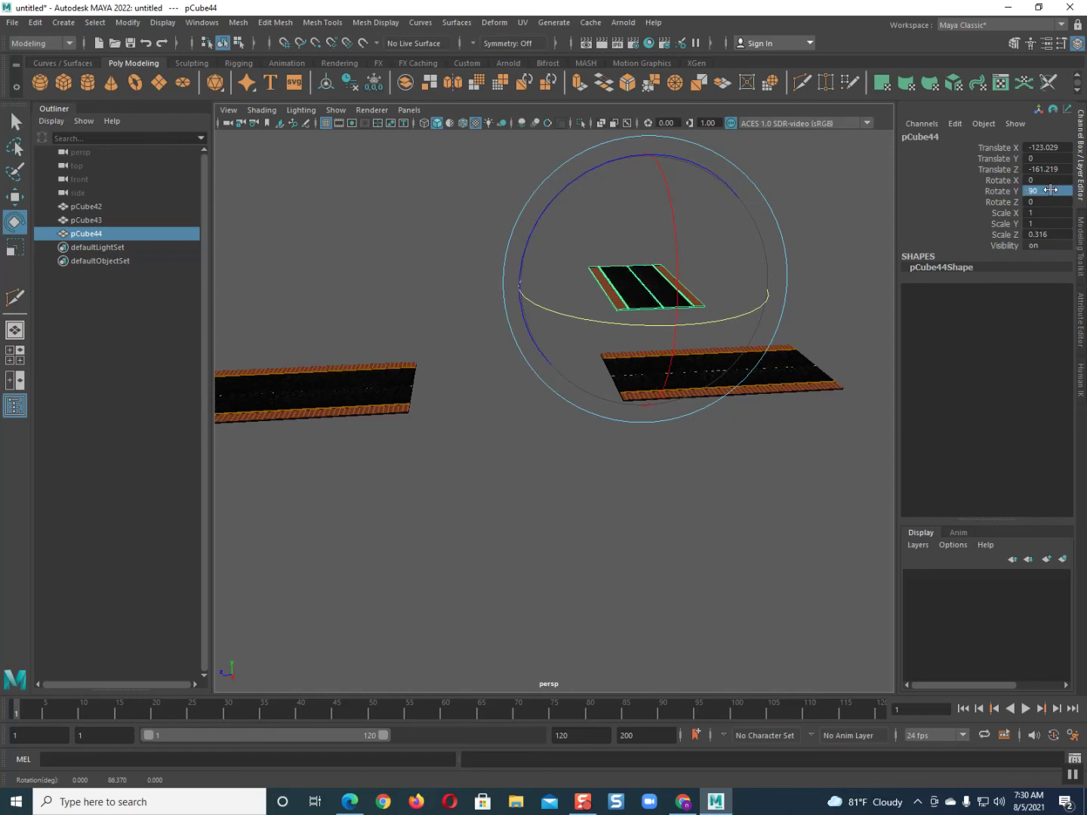
Move the rotated road piece against the first road's inner corner, at about X -58.8 and Z -58.1
click(15, 197)
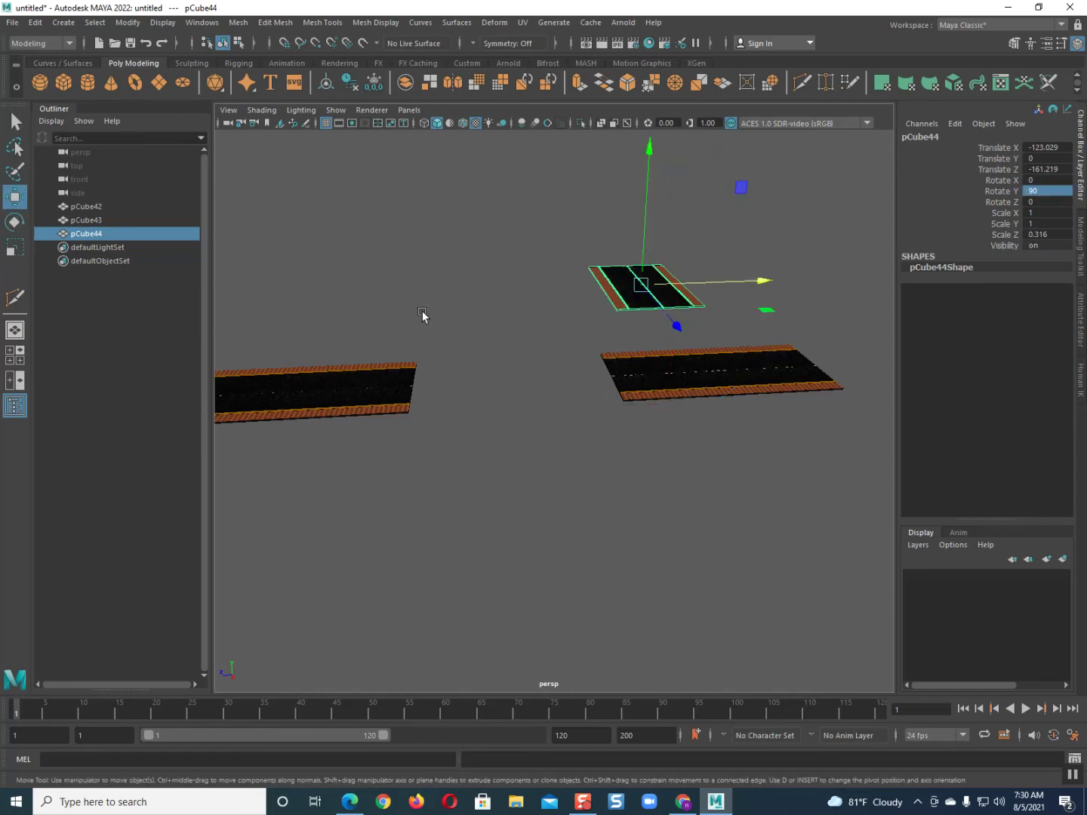
drag(667, 289, 471, 366)
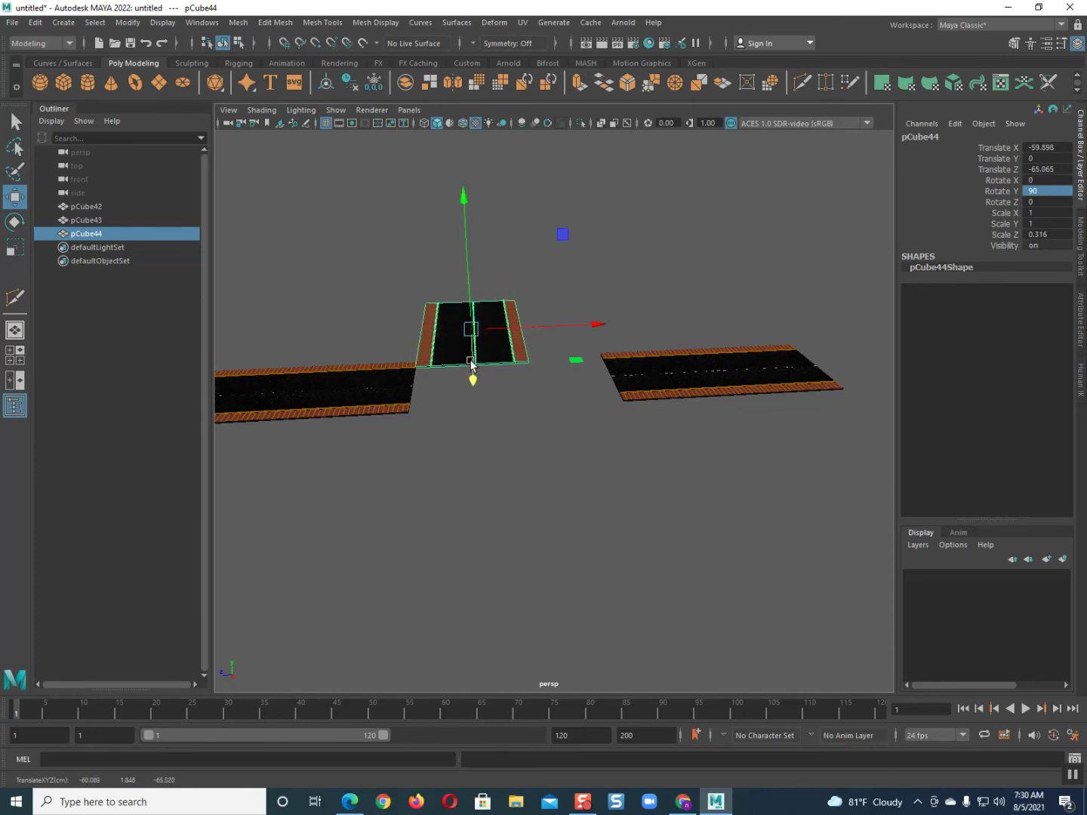
scroll(464, 396, up, 2)
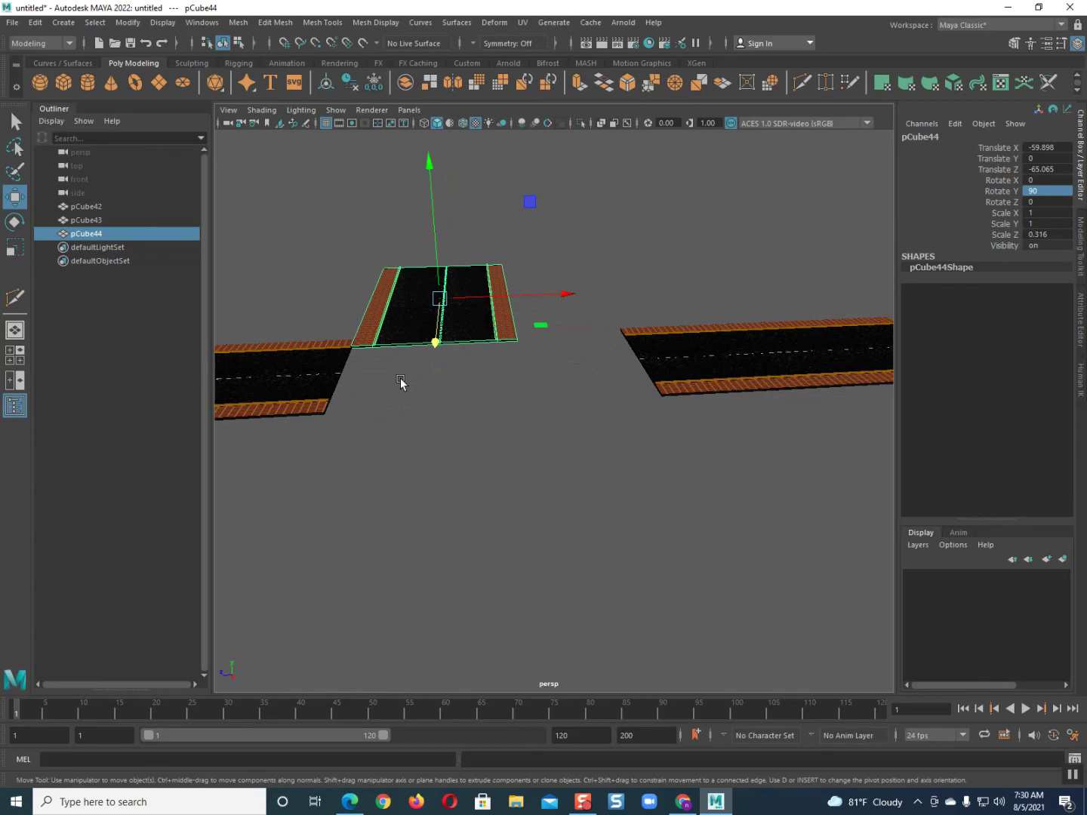
alt+drag(400, 383, 614, 464)
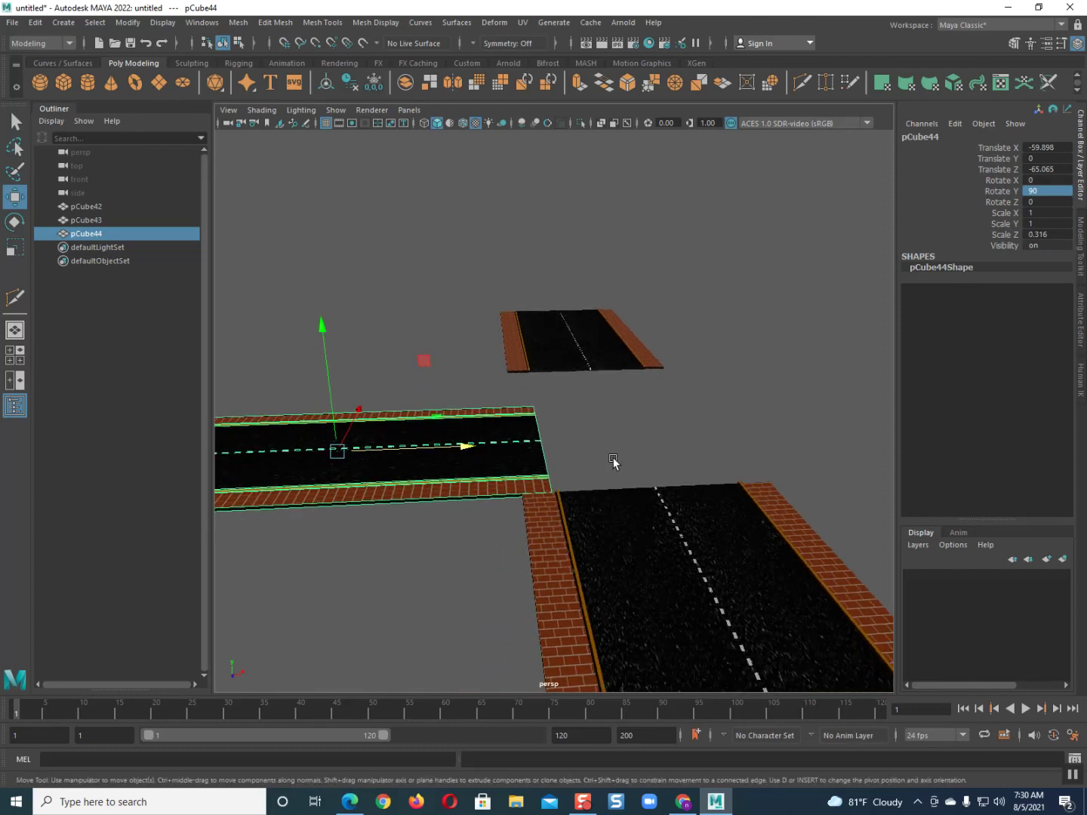
scroll(613, 462, up, 2)
mouse_move(612, 457)
alt+middle_down()
mouse_move(584, 472)
mouse_move(608, 466)
alt+middle_up()
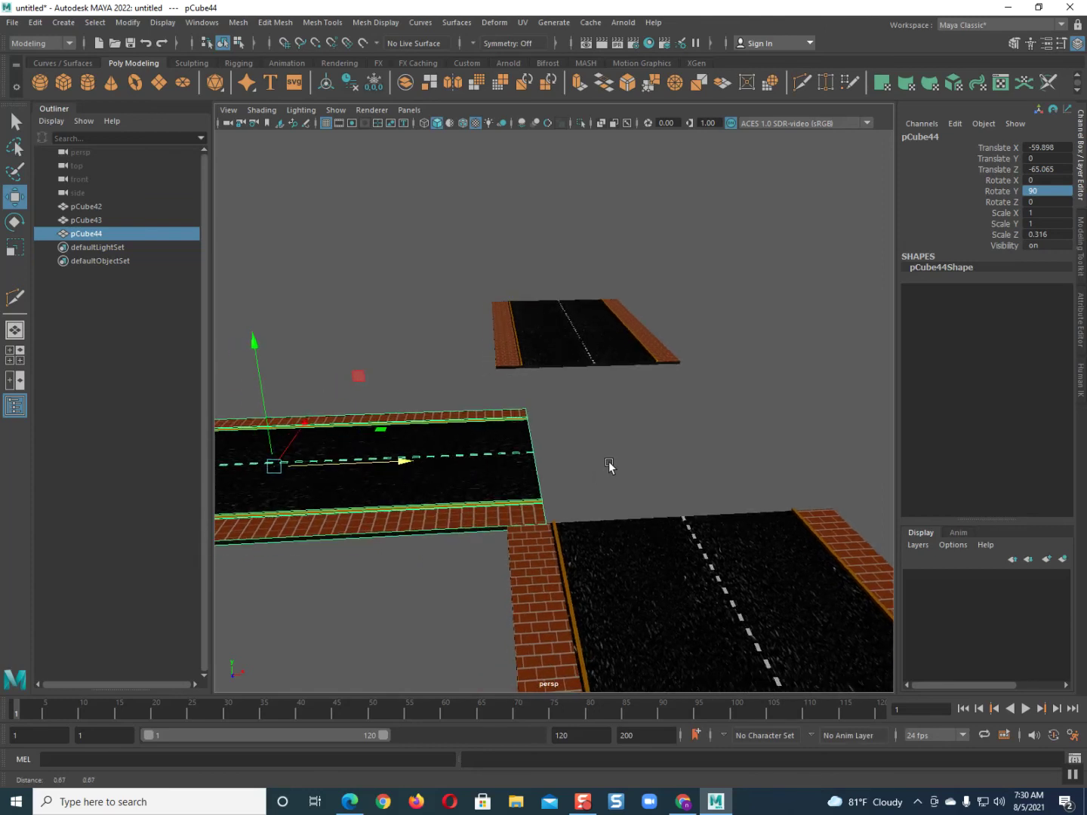
drag(314, 424, 302, 434)
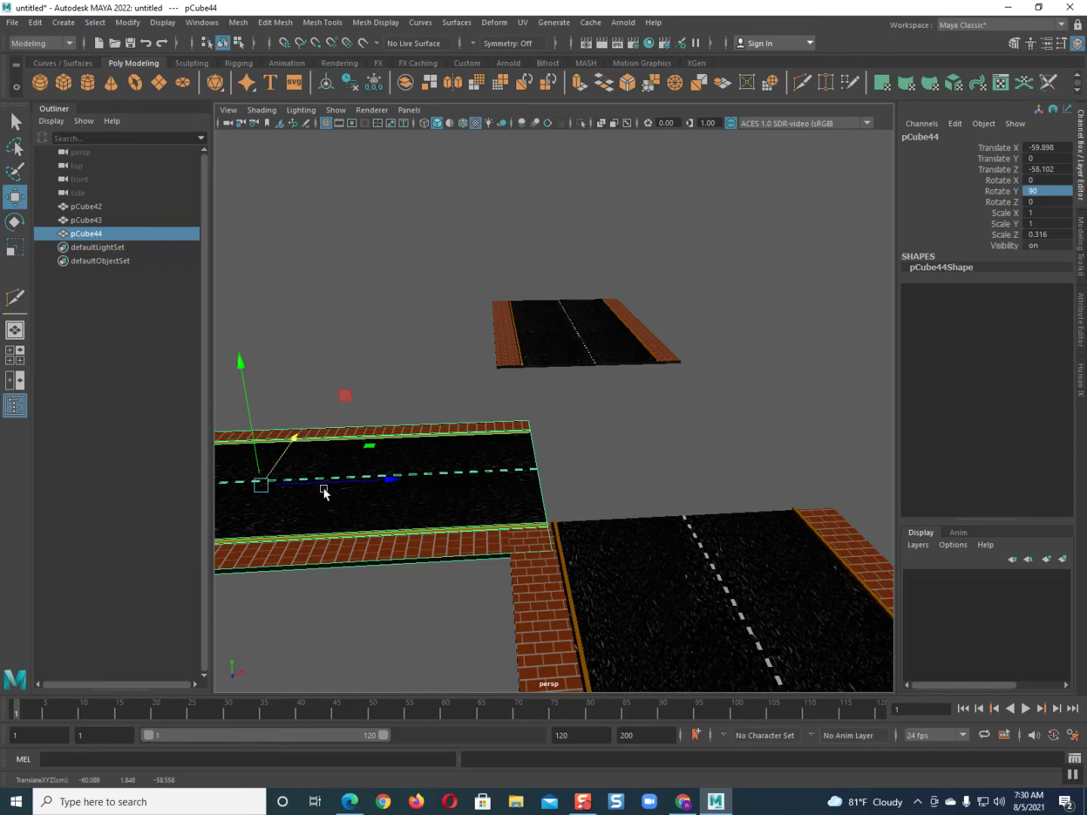
drag(325, 481, 331, 486)
Examine how the brick strips and yellow edge bars meet at the corner between the rotated piece and the first road
alt+drag(500, 539, 433, 513)
scroll(436, 510, up, 3)
scroll(434, 509, down, 2)
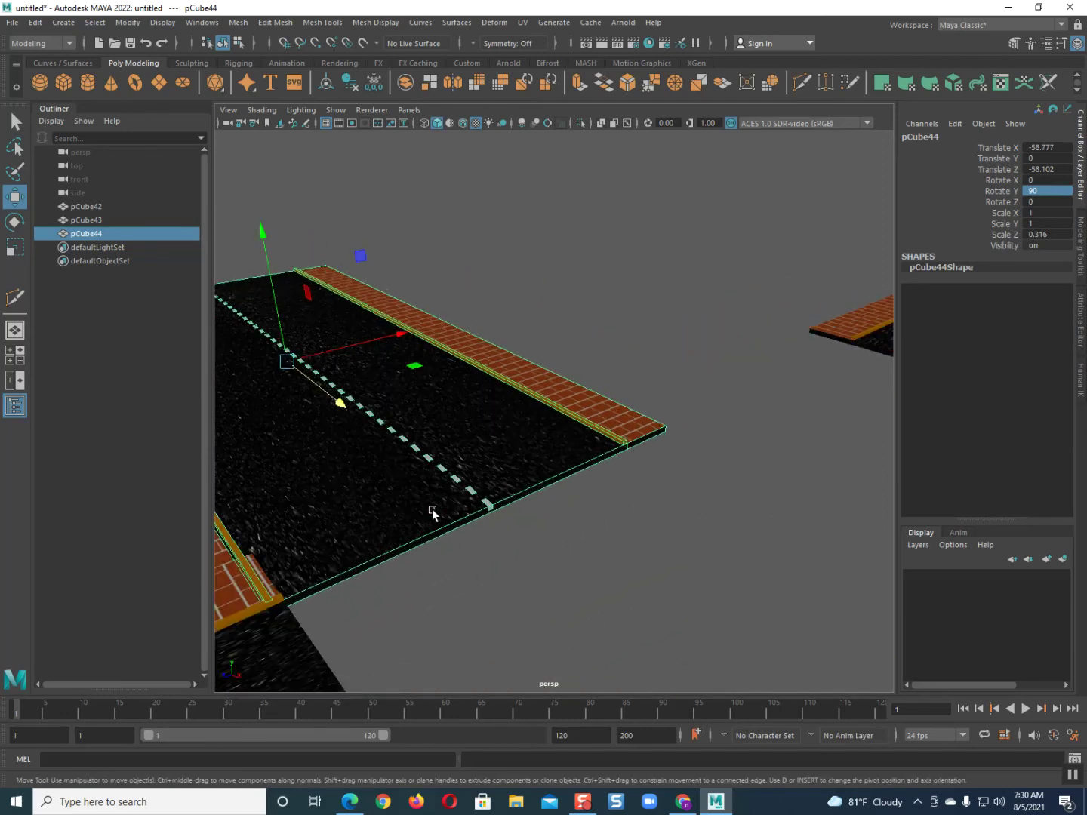
alt+right_drag(431, 509, 484, 510)
alt+drag(485, 511, 496, 421)
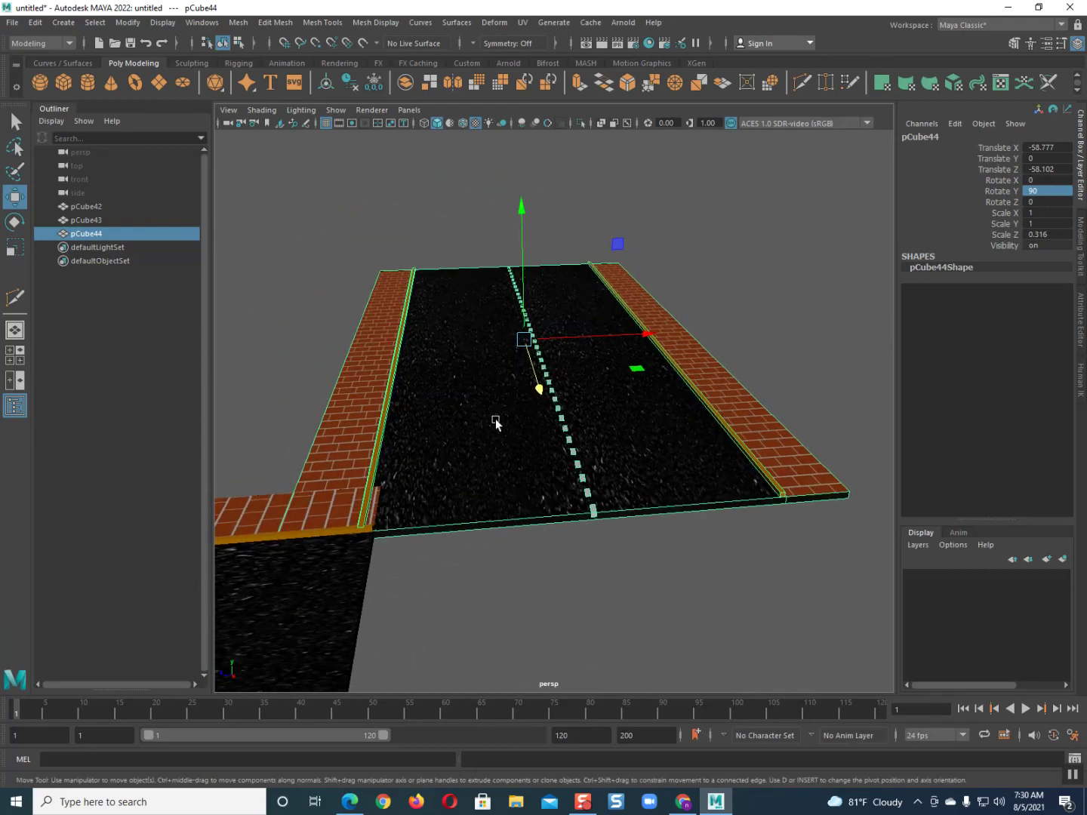
Nudge the rotated road piece to Translate Z about -58.7 and duplicate it to the opposite side of the gap, at about X 59.2
drag(556, 341, 558, 341)
alt+drag(444, 438, 468, 480)
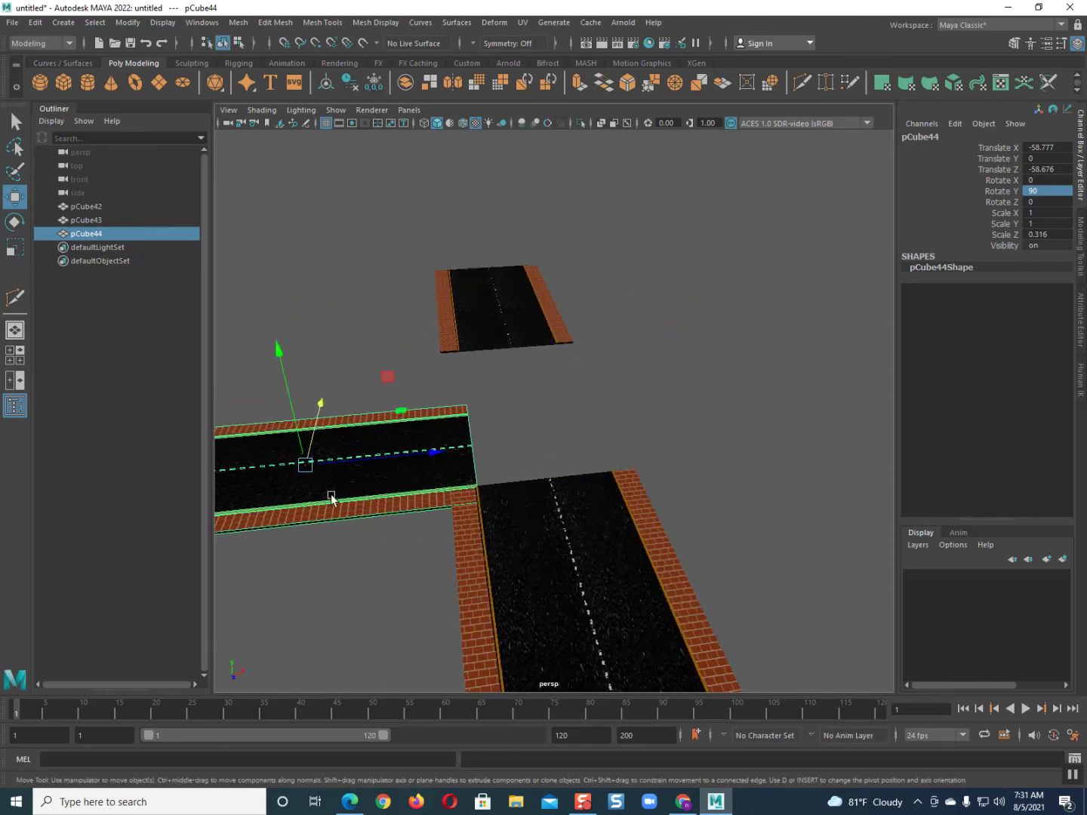
mouse_move(345, 462)
shift+mouse_down()
mouse_move(456, 471)
mouse_move(819, 441)
mouse_move(784, 444)
shift+mouse_up()
scroll(630, 473, up, 4)
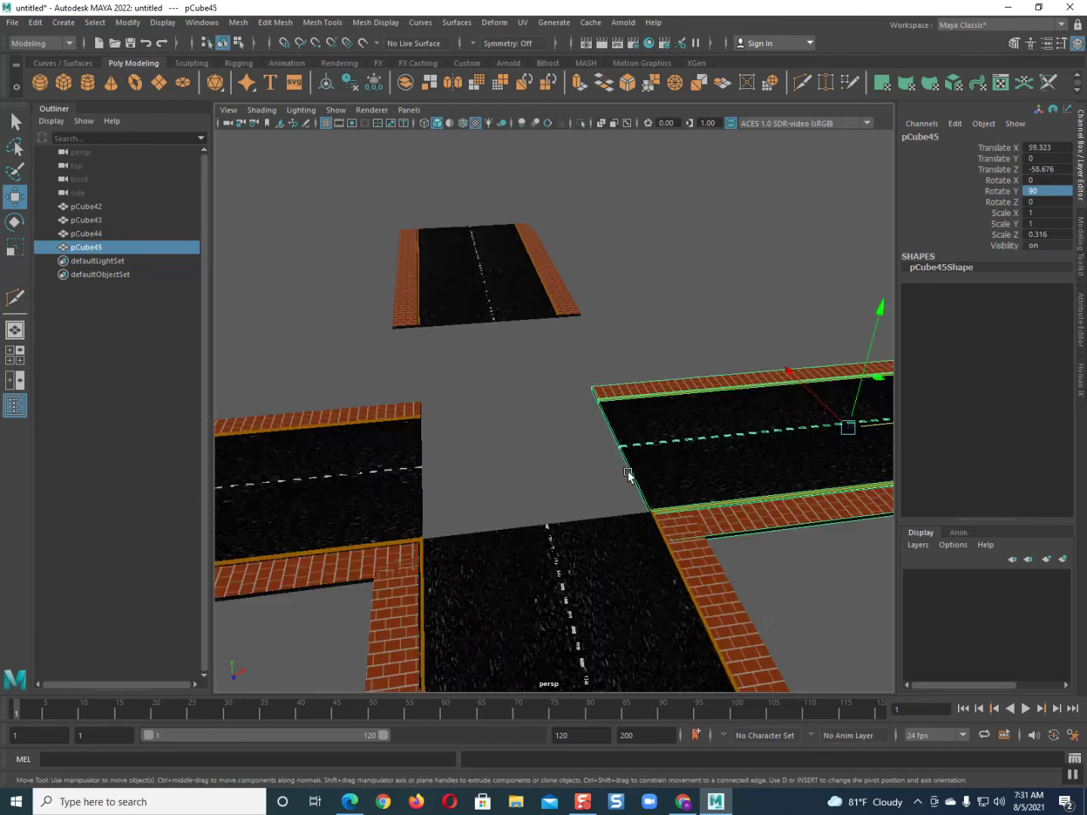
scroll(548, 493, up, 2)
scroll(502, 534, down, 4)
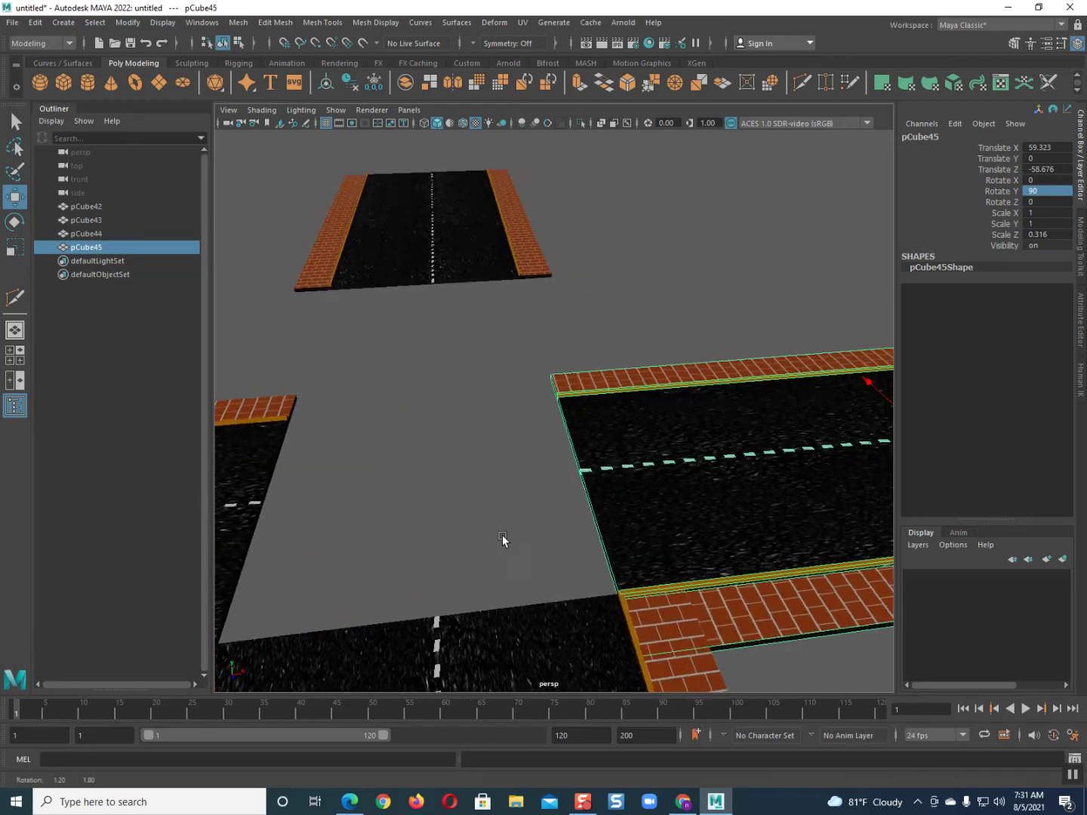
scroll(495, 526, down, 3)
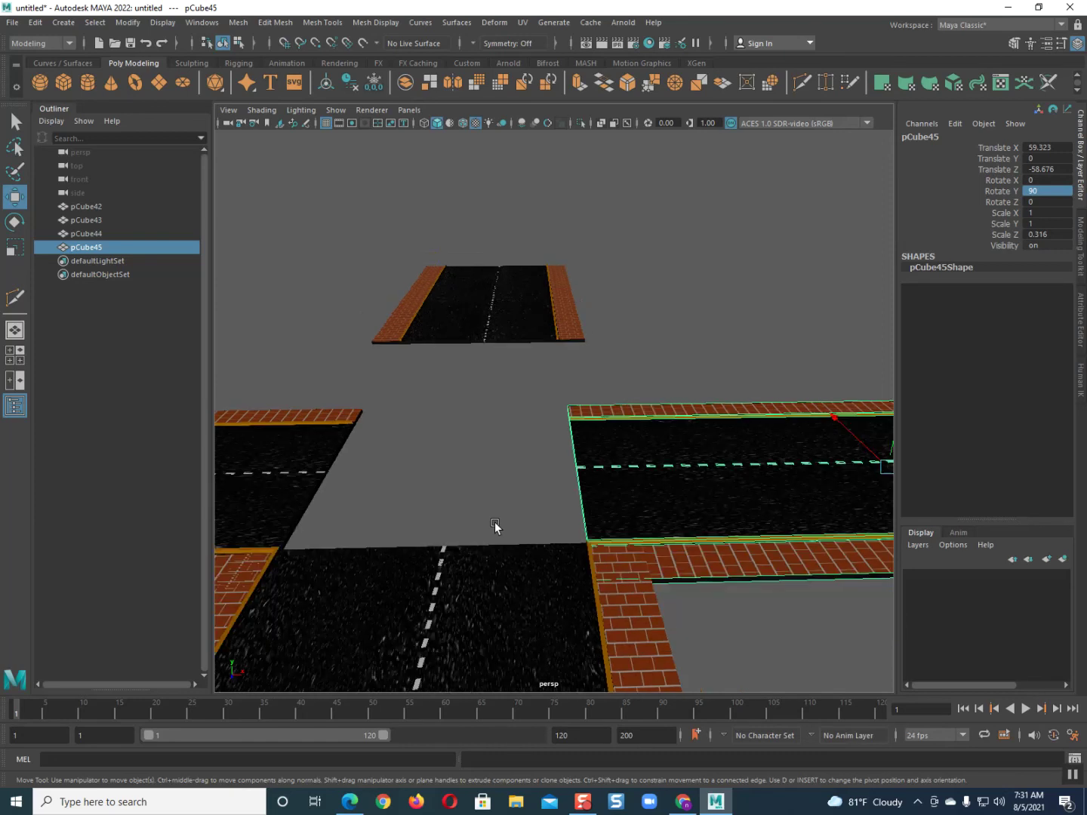
middle_drag(847, 455, 846, 458)
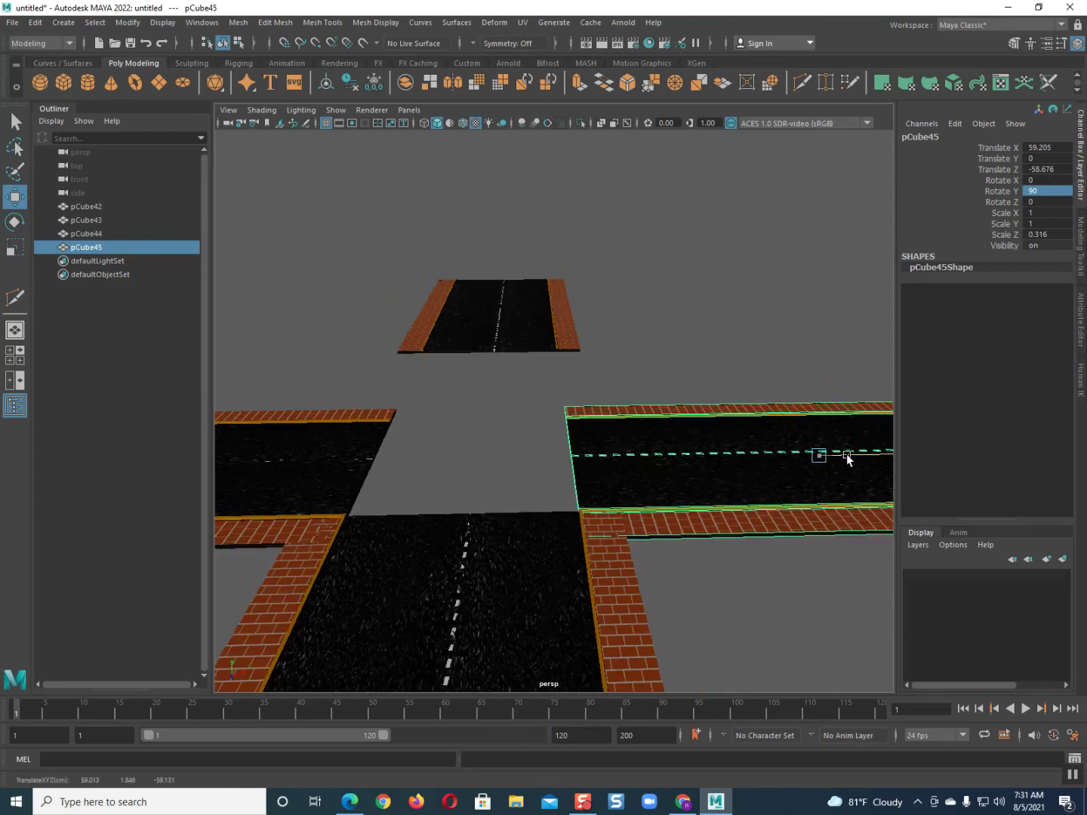
Move the far road piece (pCube43) along its length against the two side roads, at a Translate Z of about -118
alt+drag(699, 493, 529, 483)
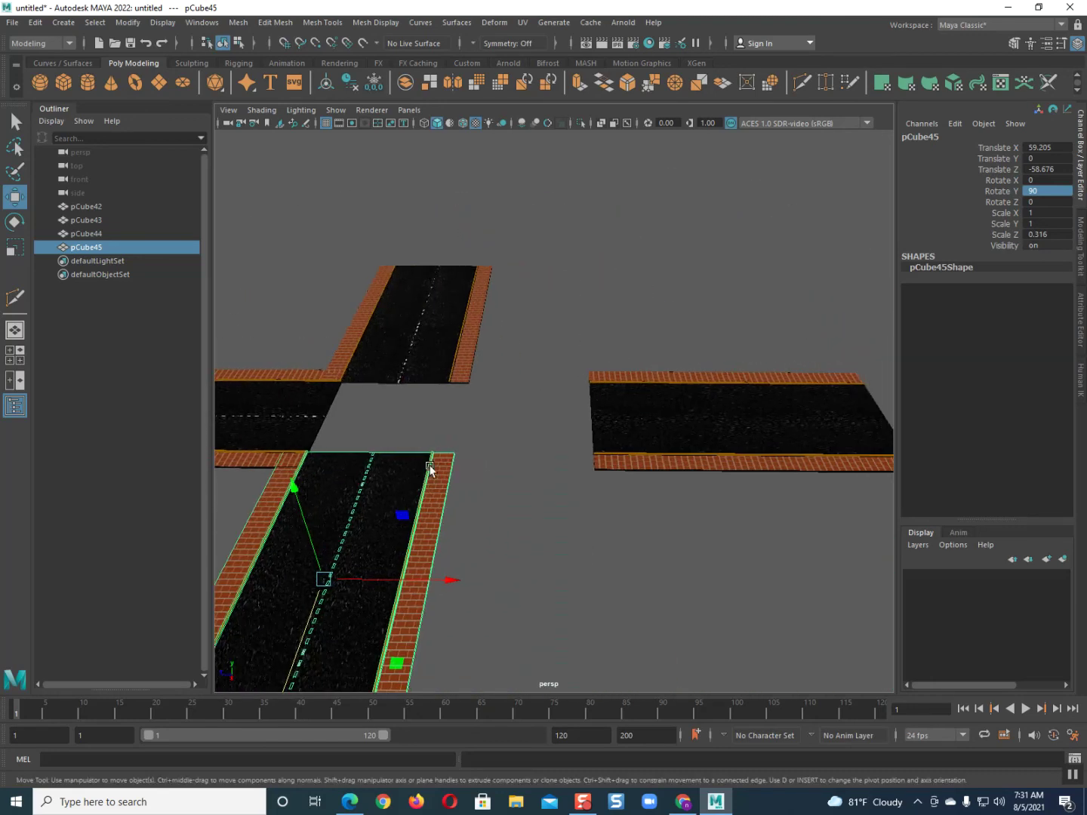
click(648, 446)
alt+right_drag(456, 482, 486, 452)
scroll(416, 465, up, 3)
scroll(509, 450, down, 5)
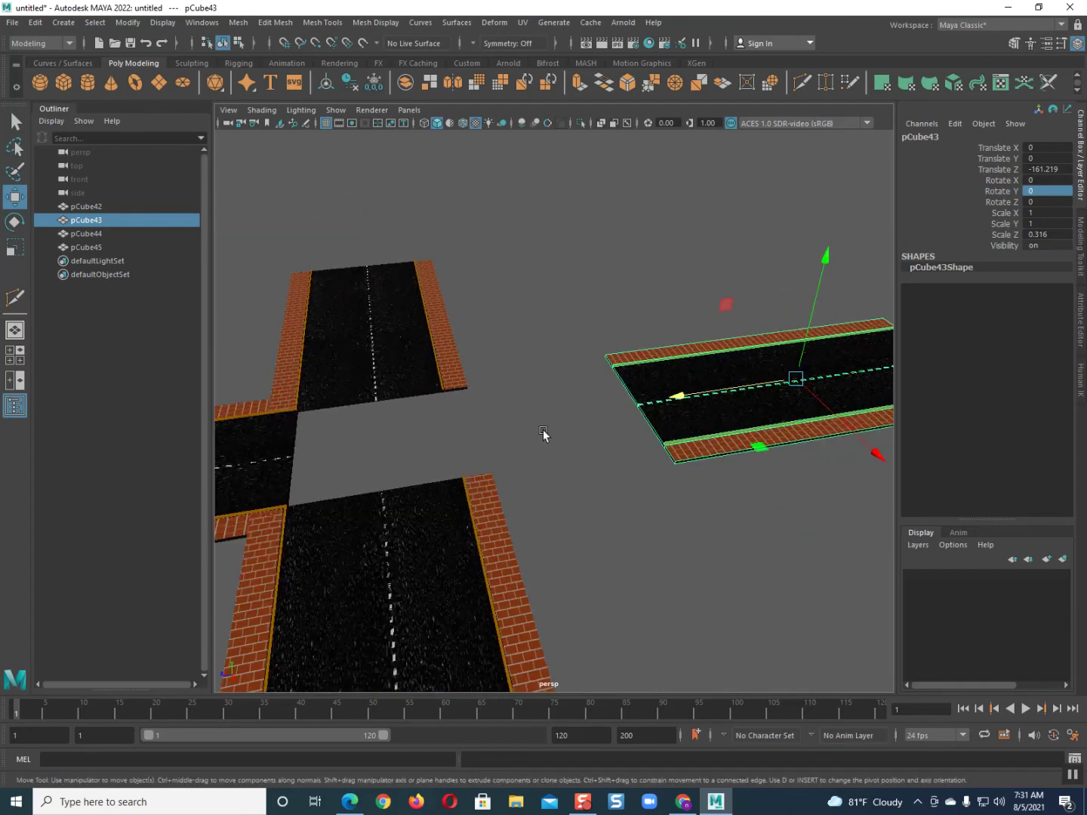
drag(714, 406, 531, 417)
scroll(472, 425, up, 4)
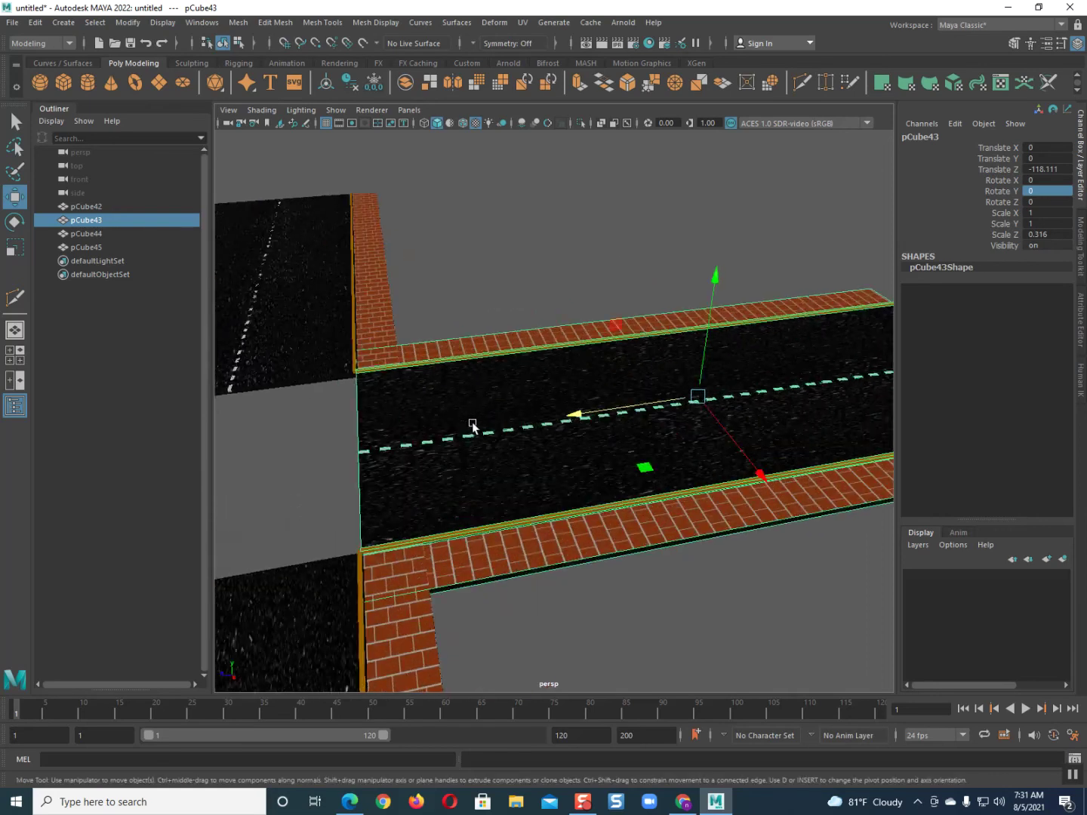
alt+middle_drag(468, 424, 596, 424)
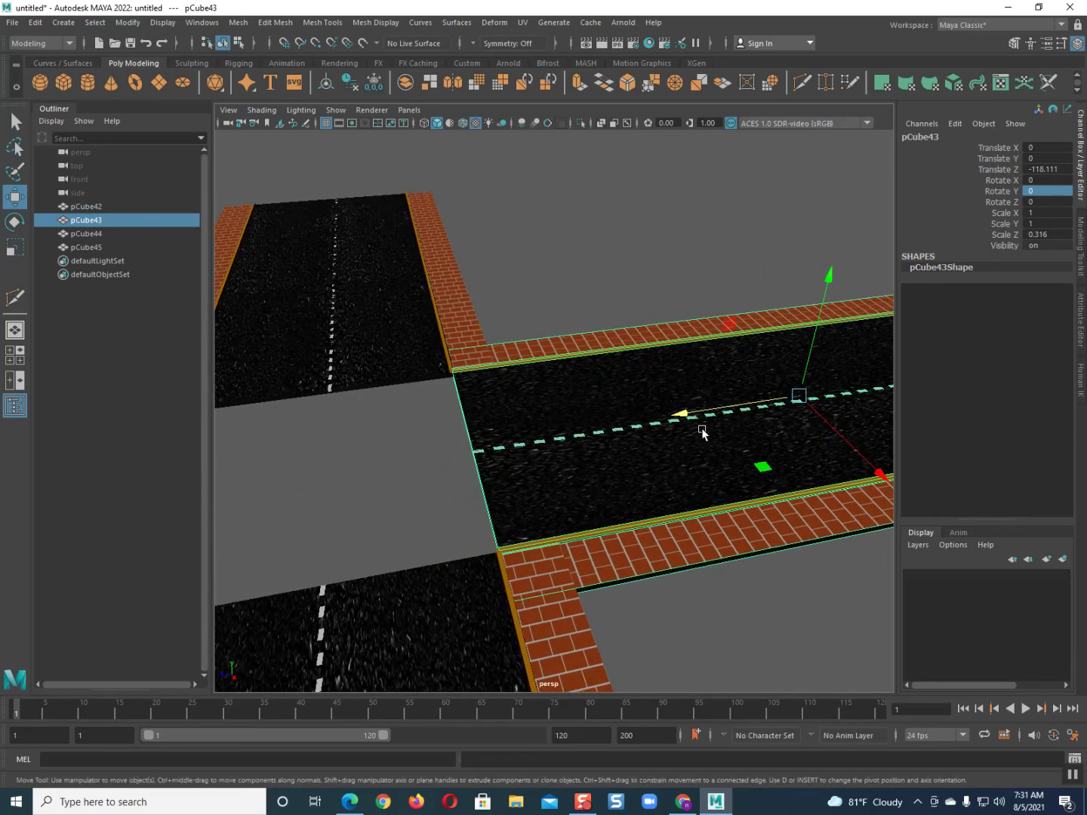
drag(687, 419, 680, 417)
Deselect the road pieces and examine the four-way layout around the open square at its centre
click(515, 295)
alt+drag(515, 294, 604, 502)
scroll(514, 492, down, 5)
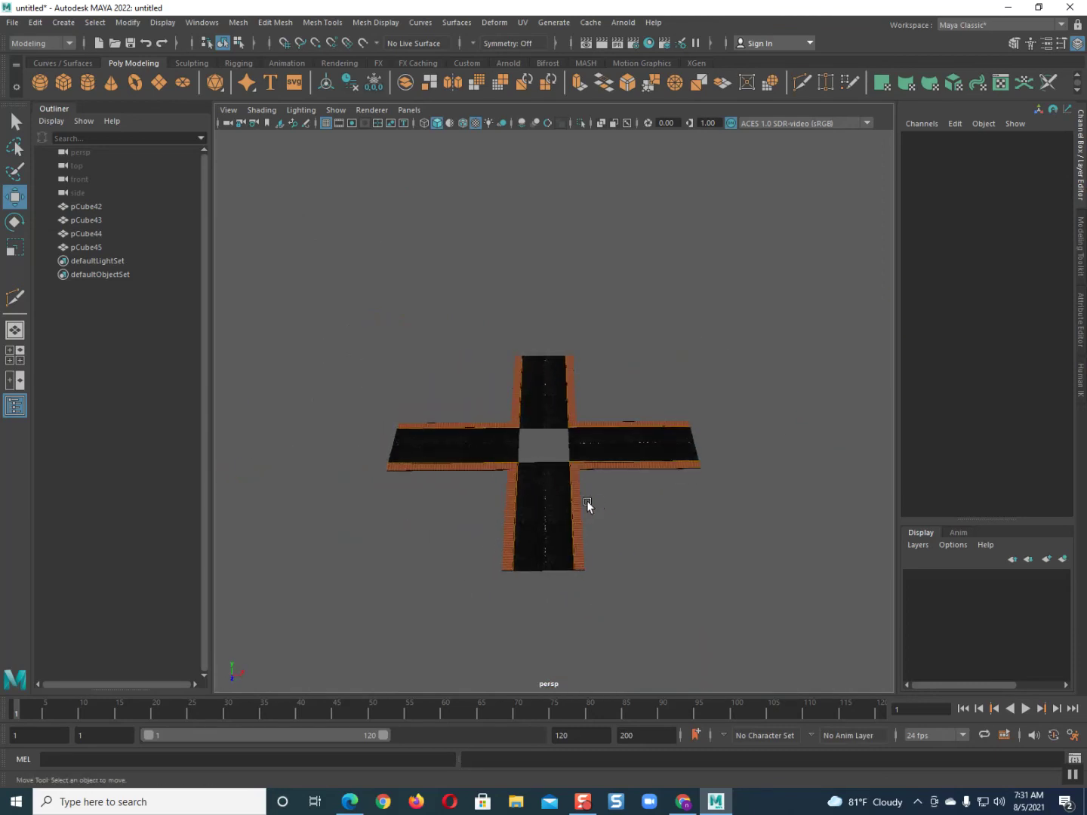
scroll(583, 502, up, 5)
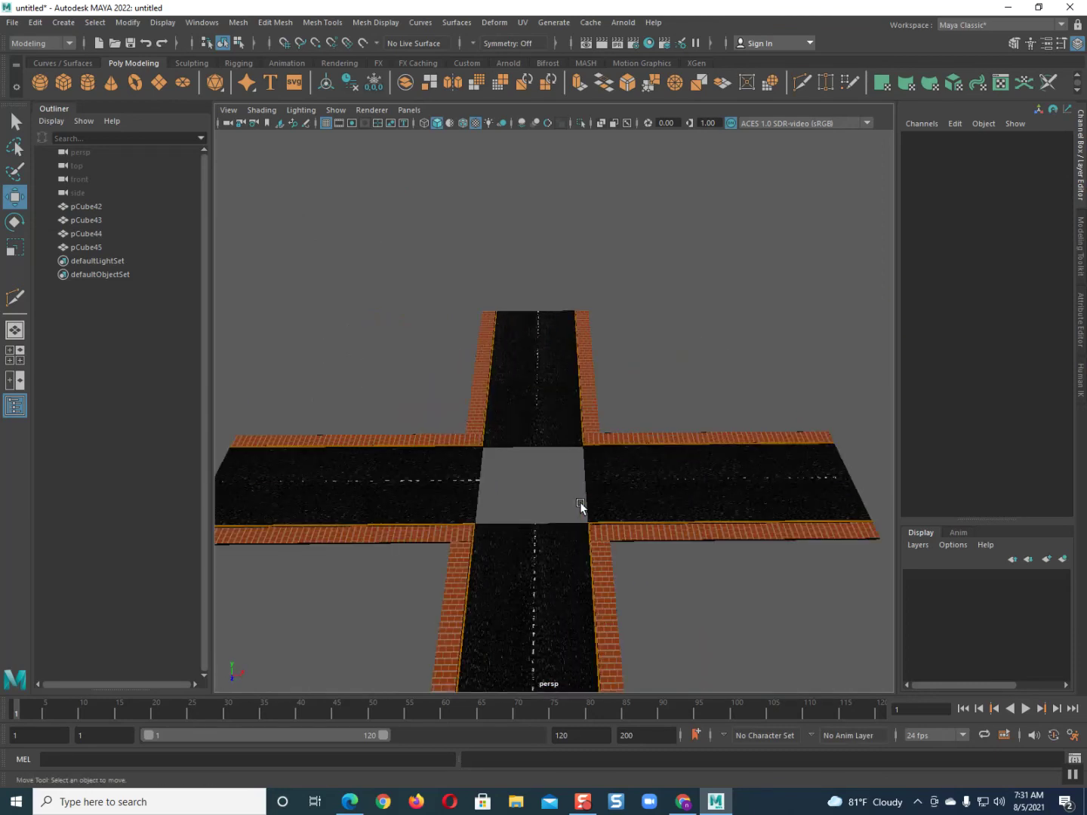
mouse_move(585, 509)
alt+mouse_down()
mouse_move(570, 504)
mouse_move(602, 499)
mouse_move(587, 488)
mouse_move(625, 507)
mouse_move(573, 504)
alt+mouse_up()
scroll(574, 502, up, 3)
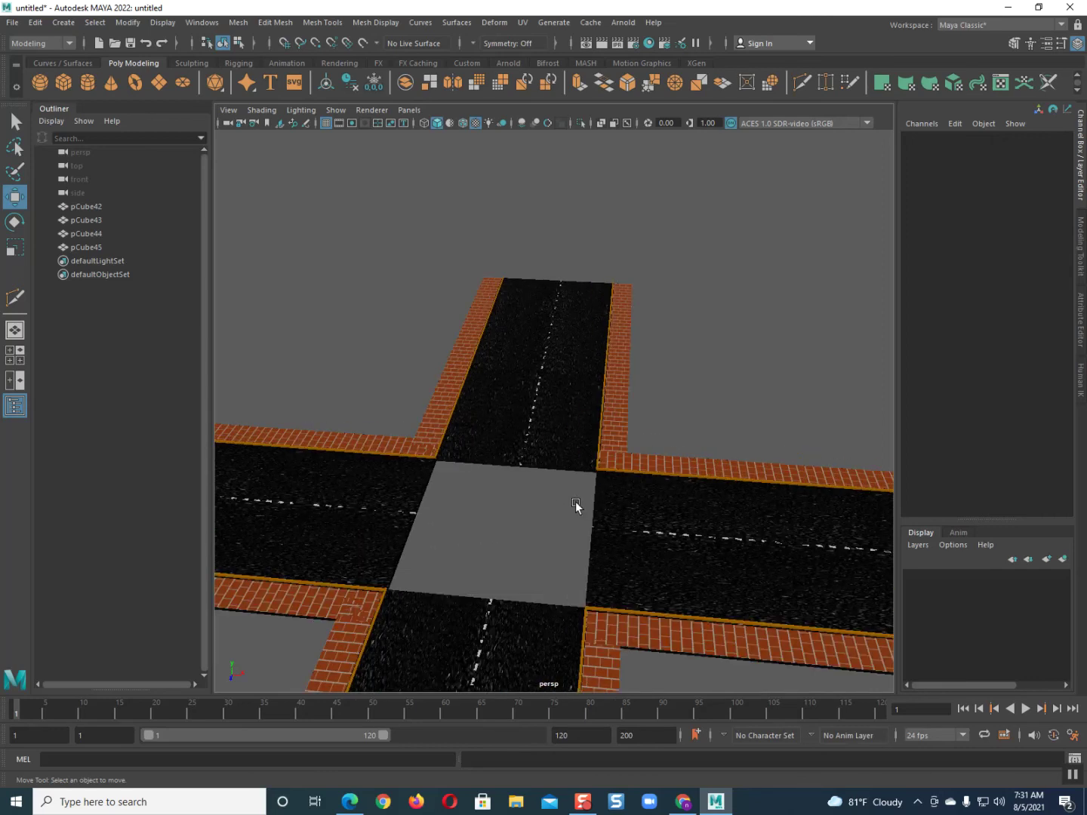
scroll(577, 500, down, 2)
Separate road piece pCube45 into its individual parts and select its asphalt-and-brick slab
click(664, 491)
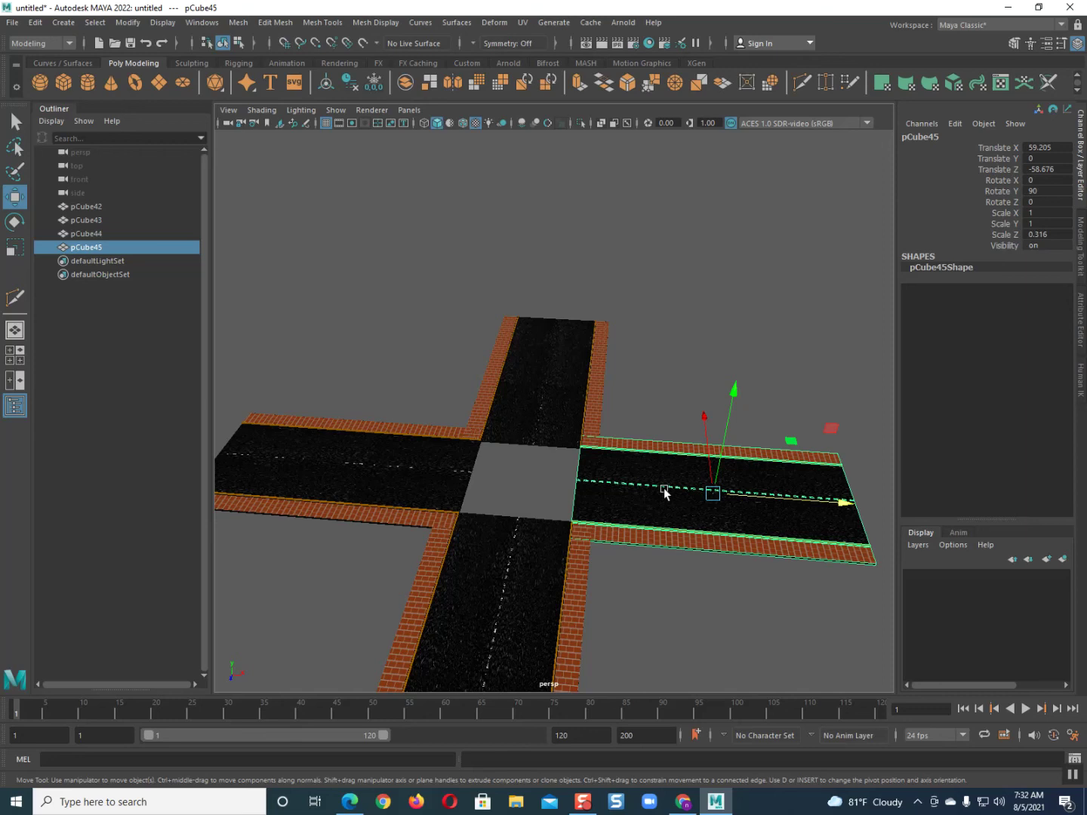
click(240, 25)
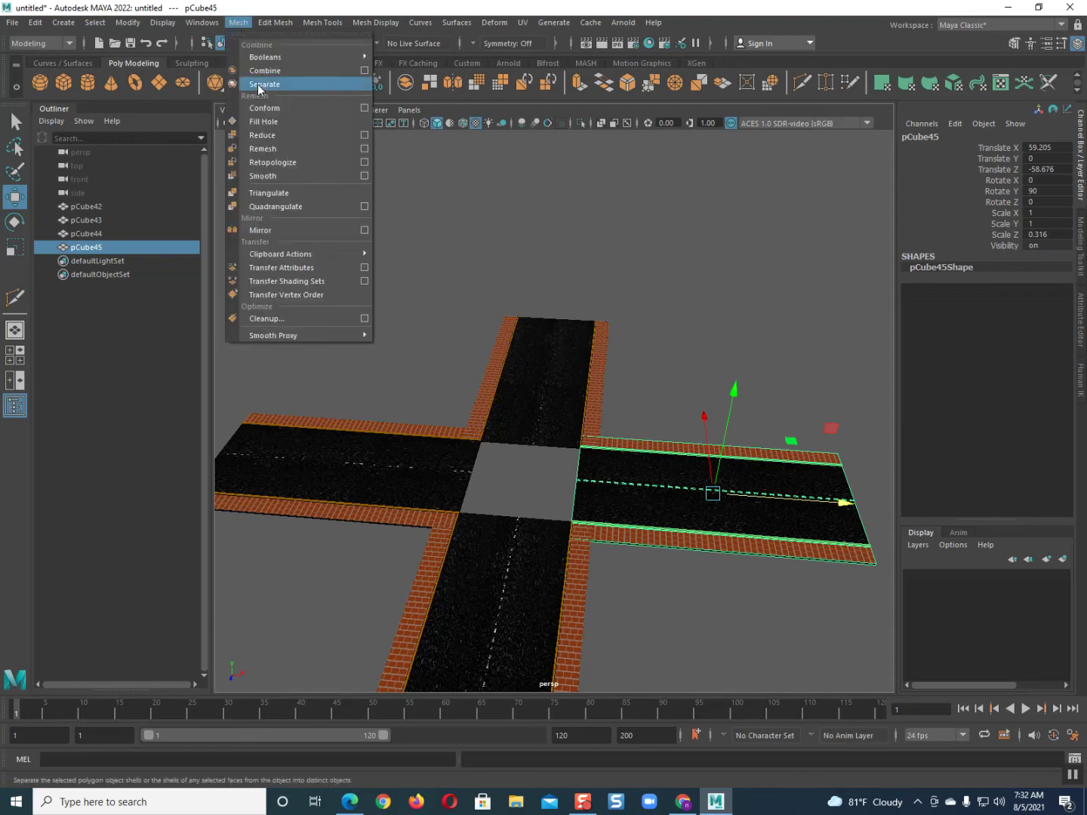
click(258, 84)
click(645, 506)
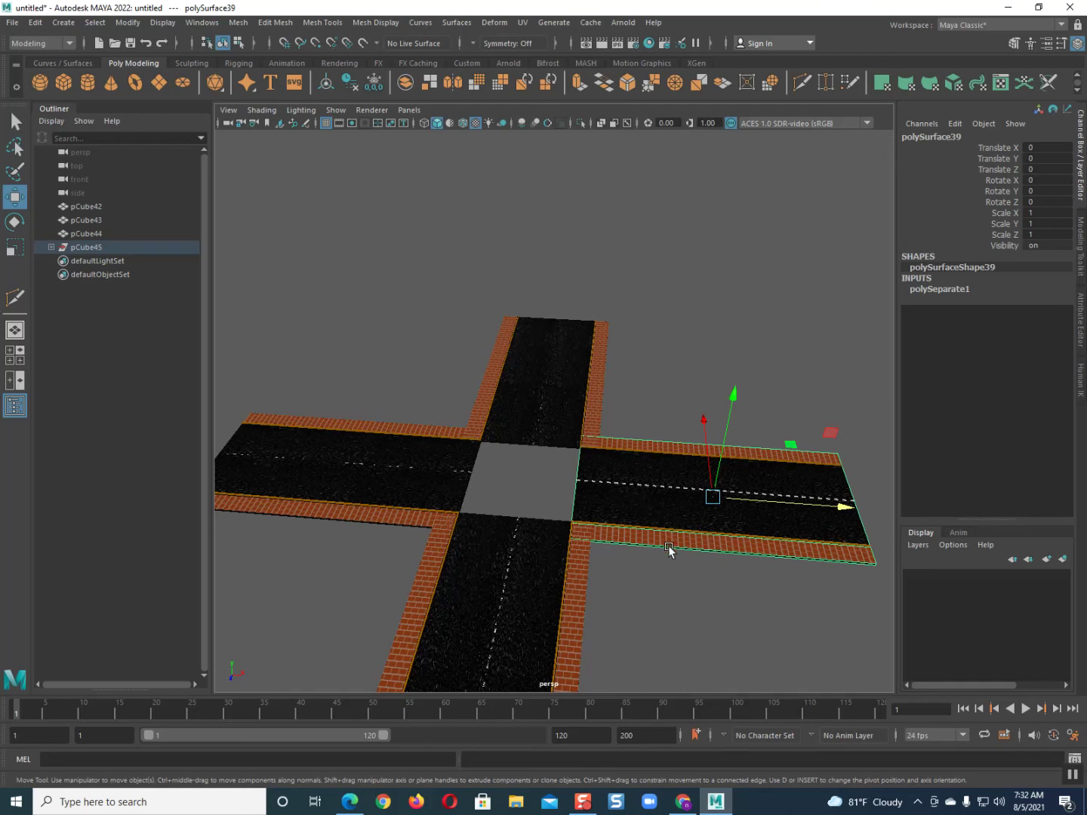
Try to separate the selected asphalt-and-brick slab of pCube45 into further pieces
scroll(663, 485, up, 3)
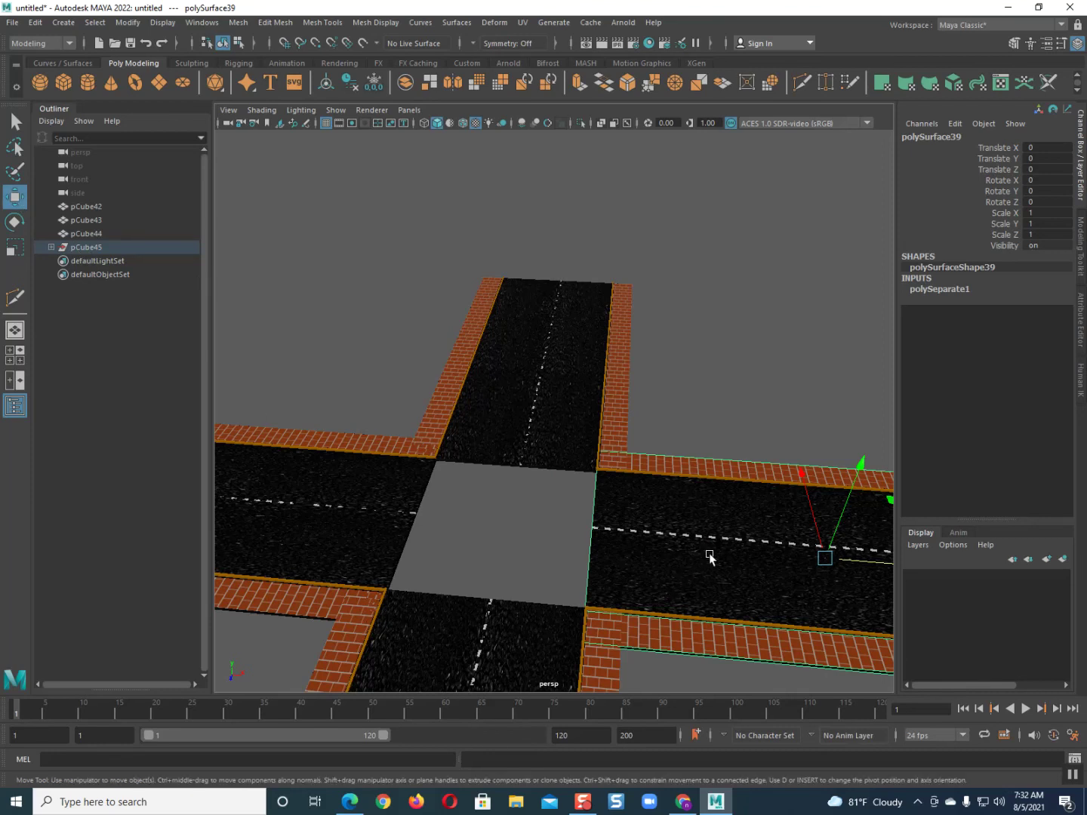
scroll(710, 557, down, 2)
key(f)
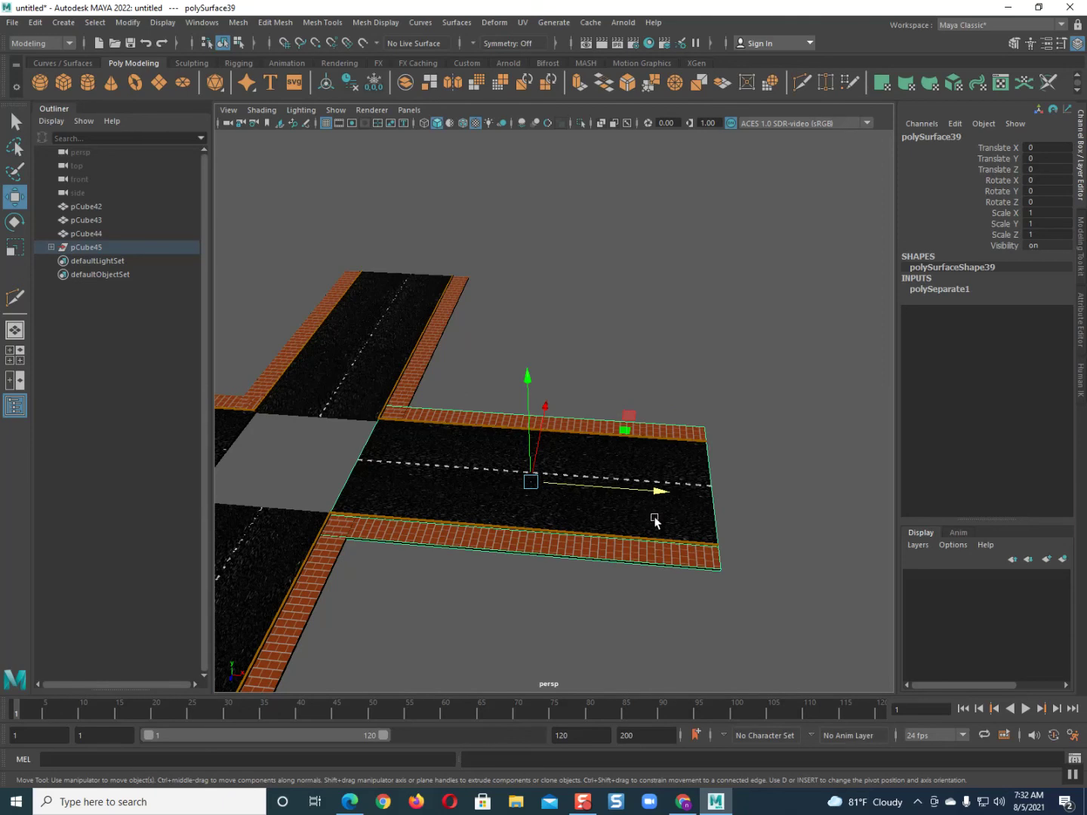
click(238, 22)
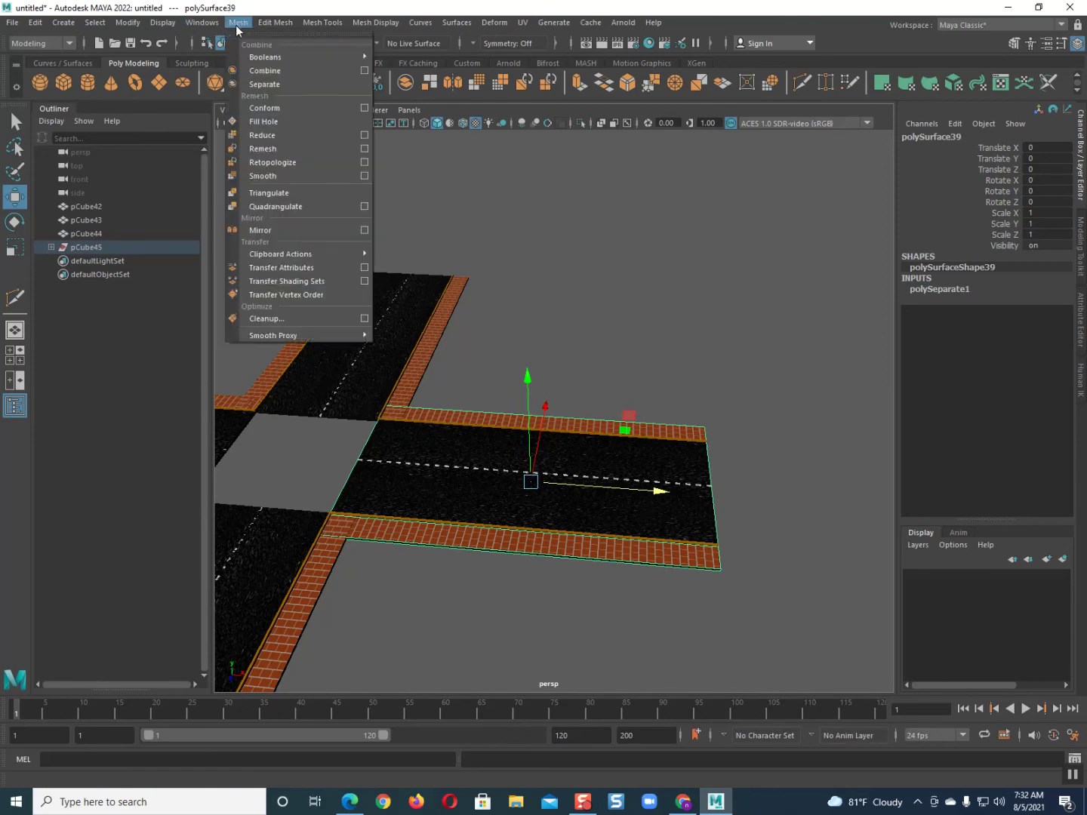
click(255, 85)
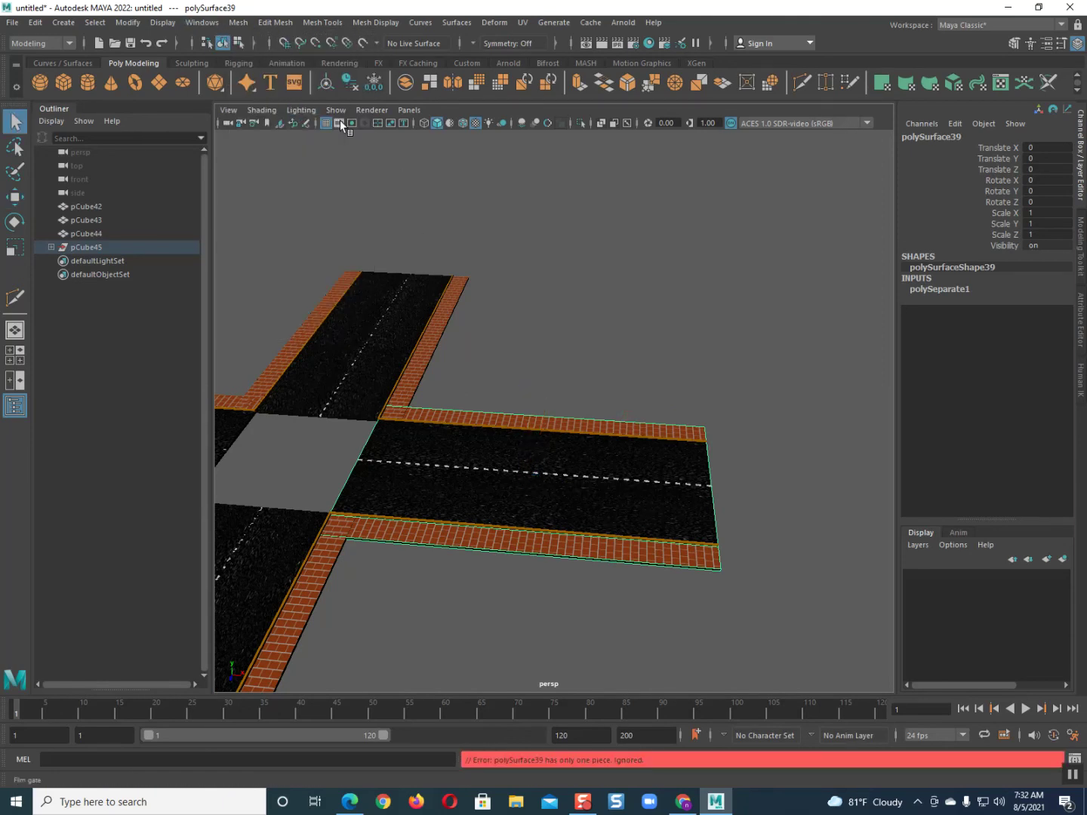
click(238, 24)
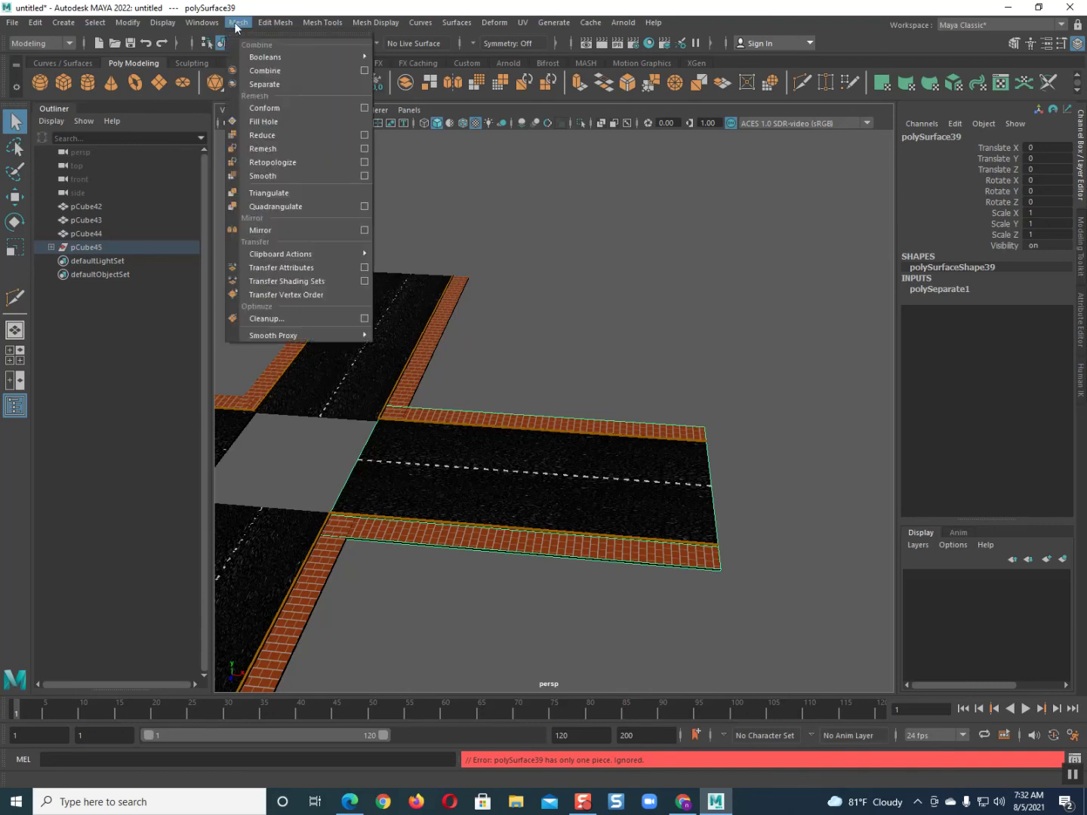
click(529, 297)
Separate the opposite side road pCube44 into its parts and select only its asphalt-and-brick slab
click(532, 512)
alt+drag(532, 513, 724, 432)
click(452, 519)
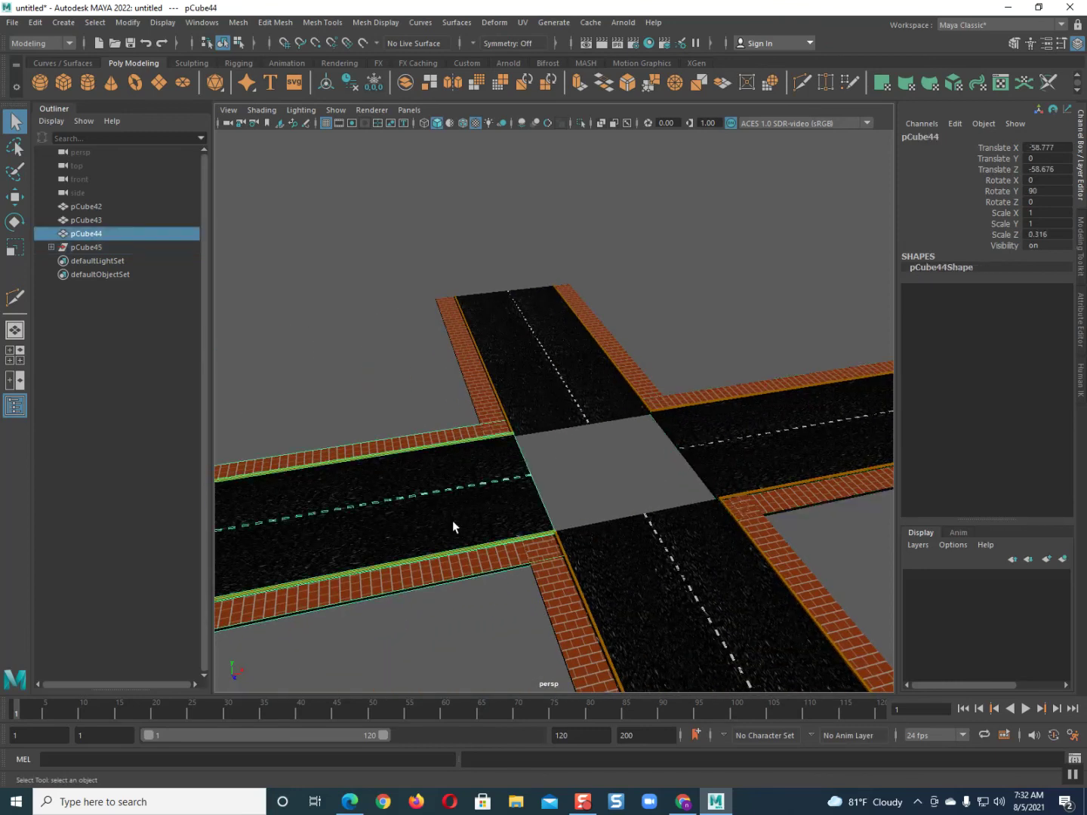
click(241, 28)
click(259, 81)
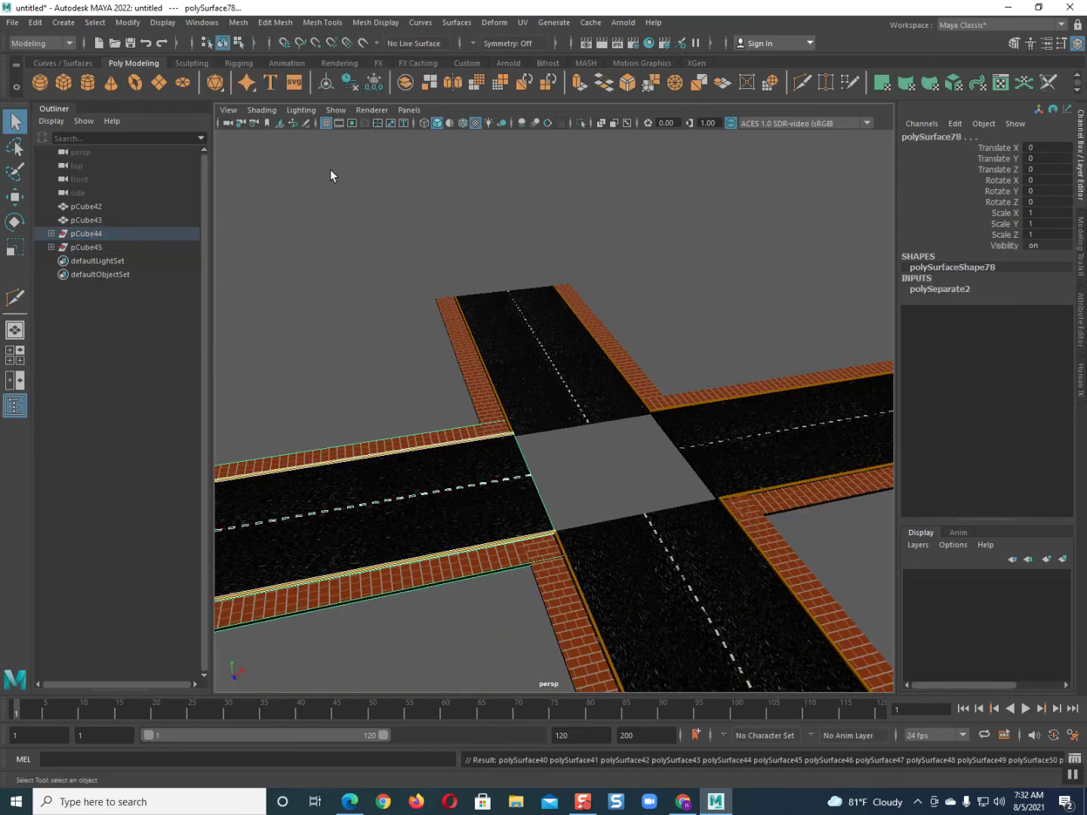
click(433, 504)
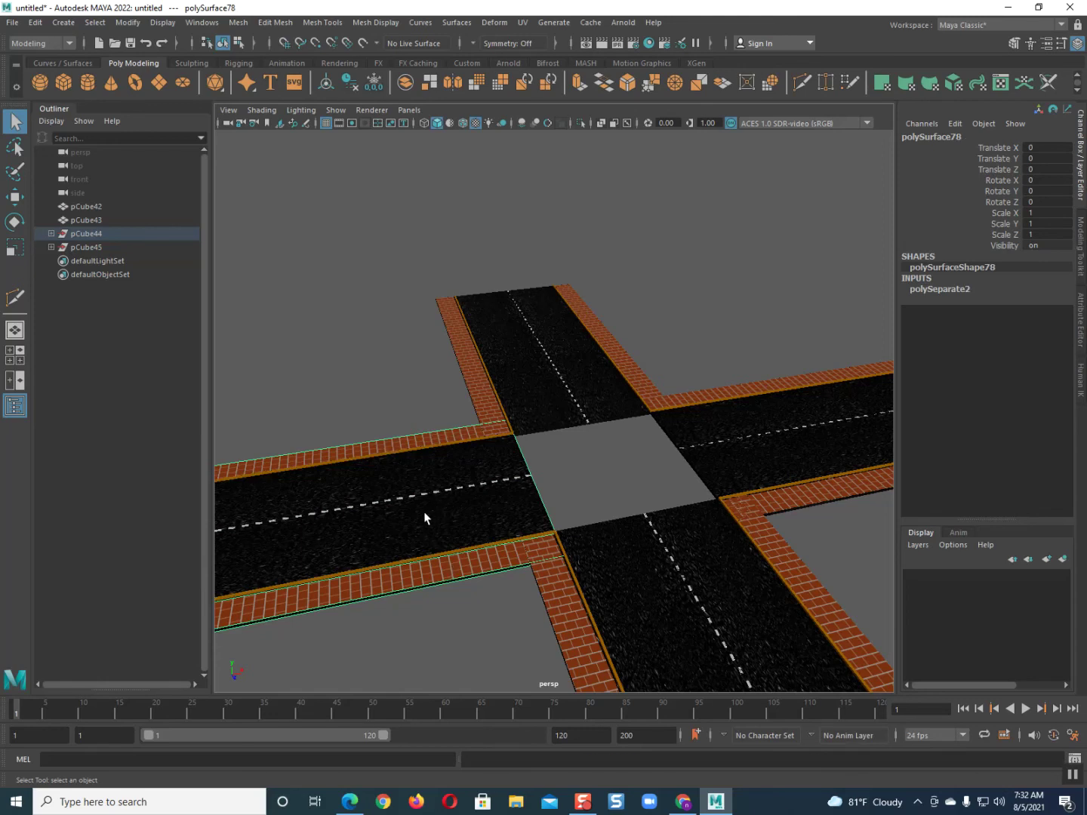
Duplicate the slab of pCube44 and move the copy over the intersection's central opening, at a Translate Z of about 176.9
alt+drag(449, 532, 393, 497)
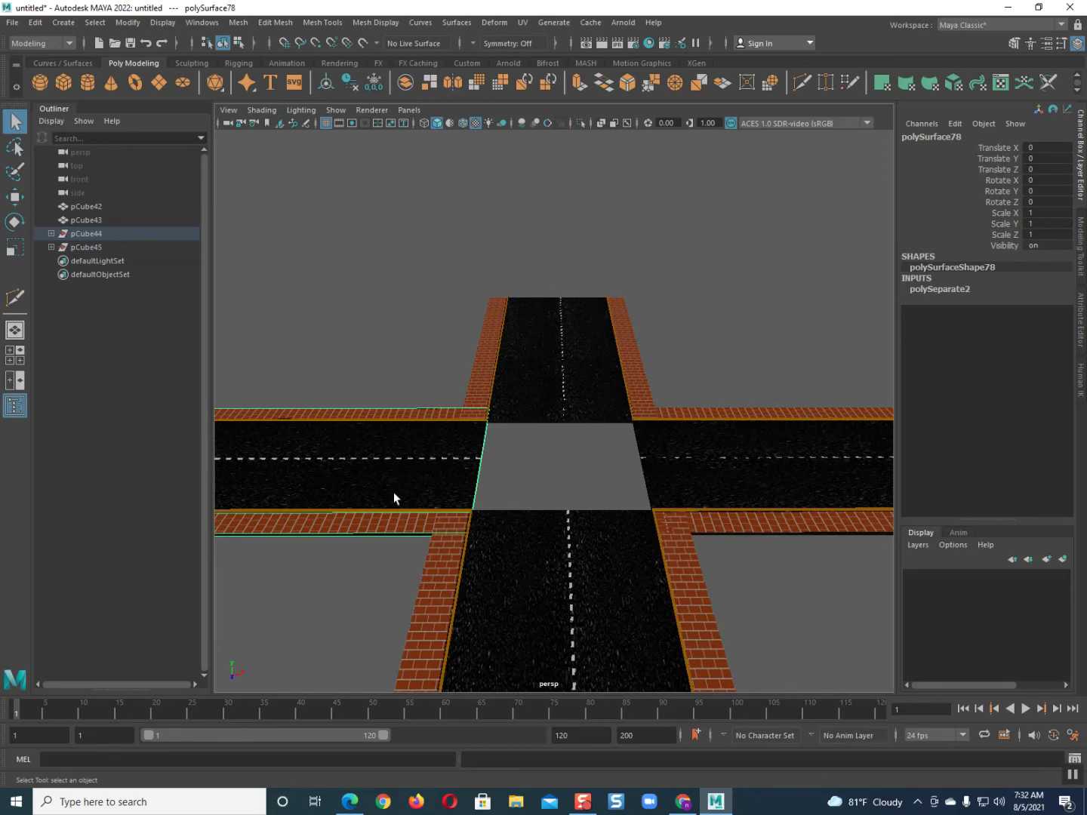
click(15, 196)
shift+drag(344, 469, 611, 469)
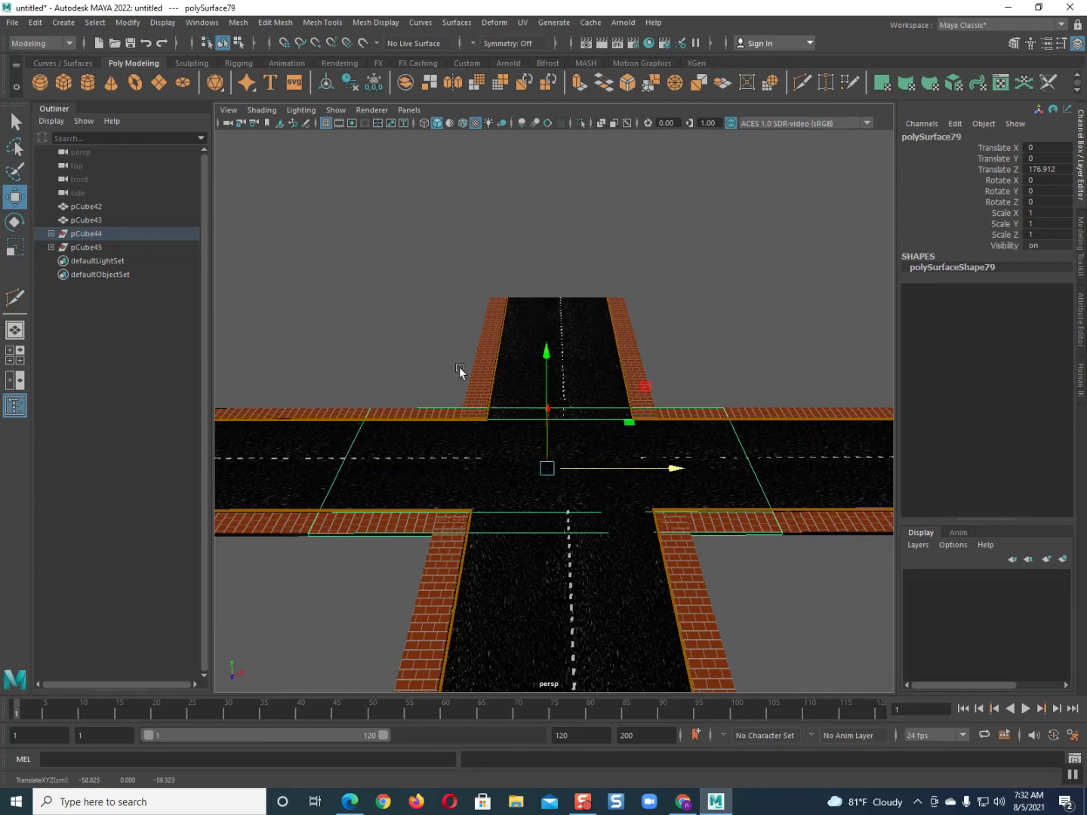
click(424, 330)
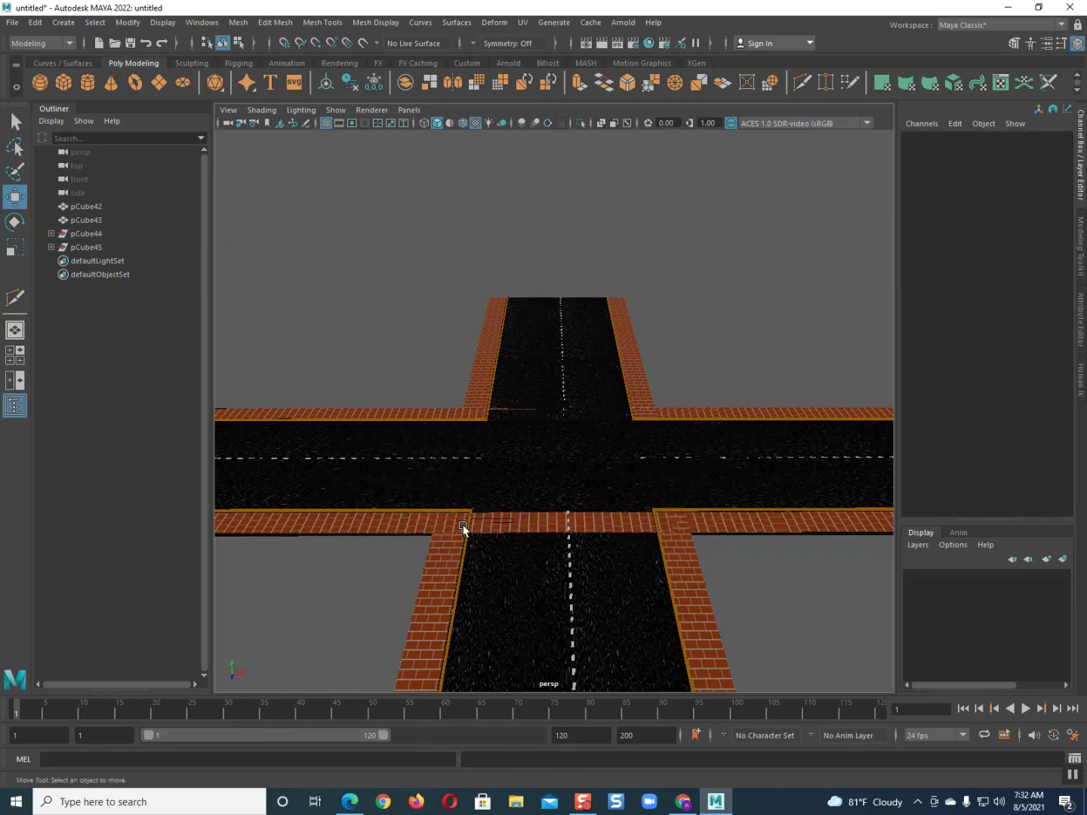
Check how the central slab overlaps the roads, reselect it and raise it above them to a Translate Y of about 16.4
alt+drag(463, 525, 560, 537)
alt+drag(513, 535, 554, 529)
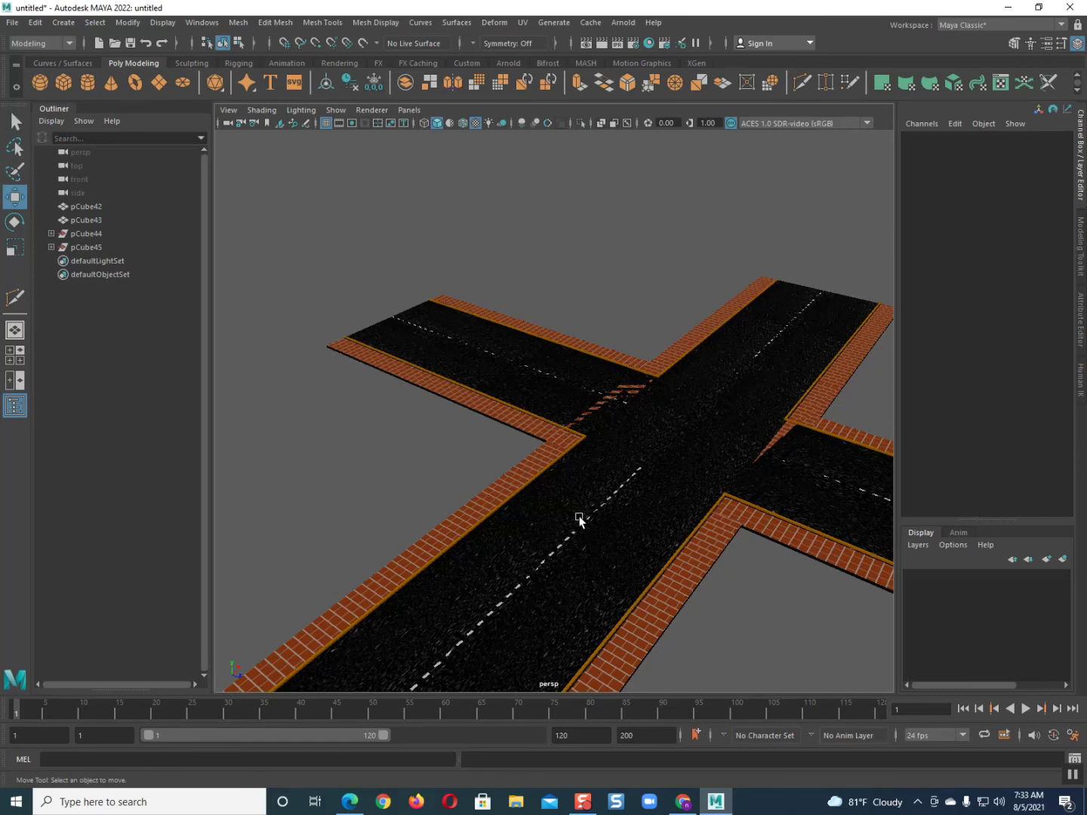
key(ctrl+z)
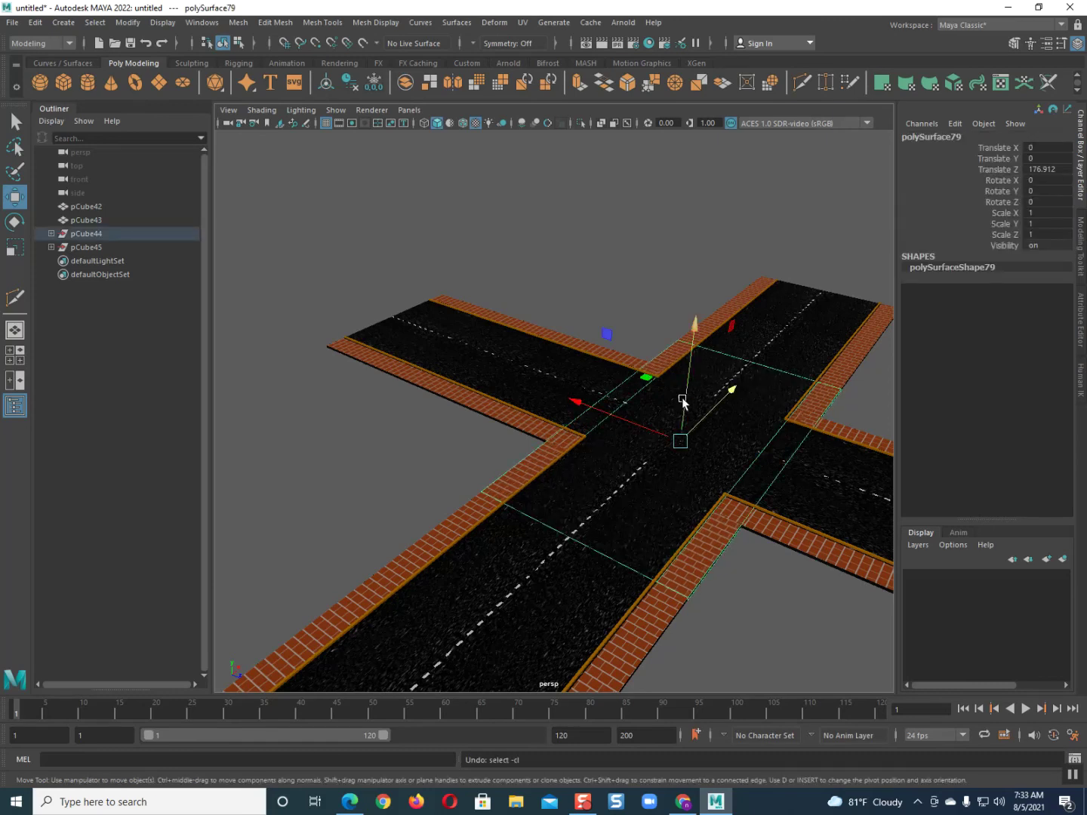
drag(682, 400, 689, 331)
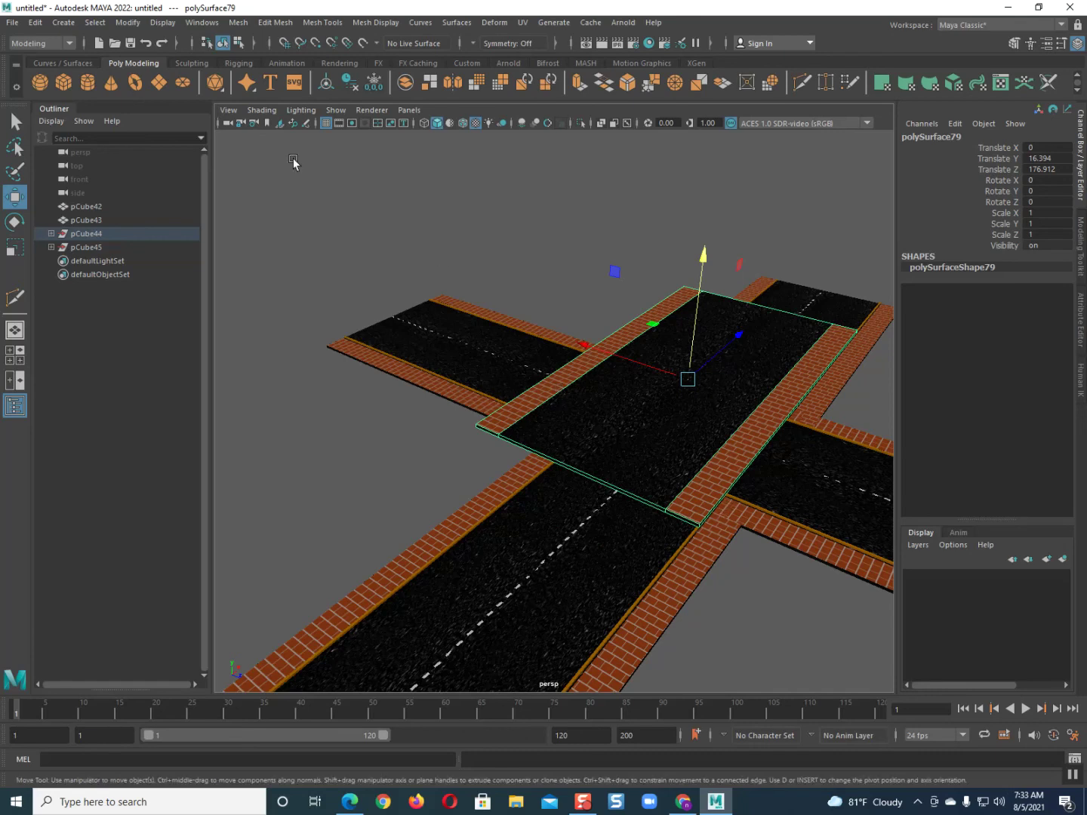
Try to separate the raised central slab into its asphalt and brick parts
click(238, 23)
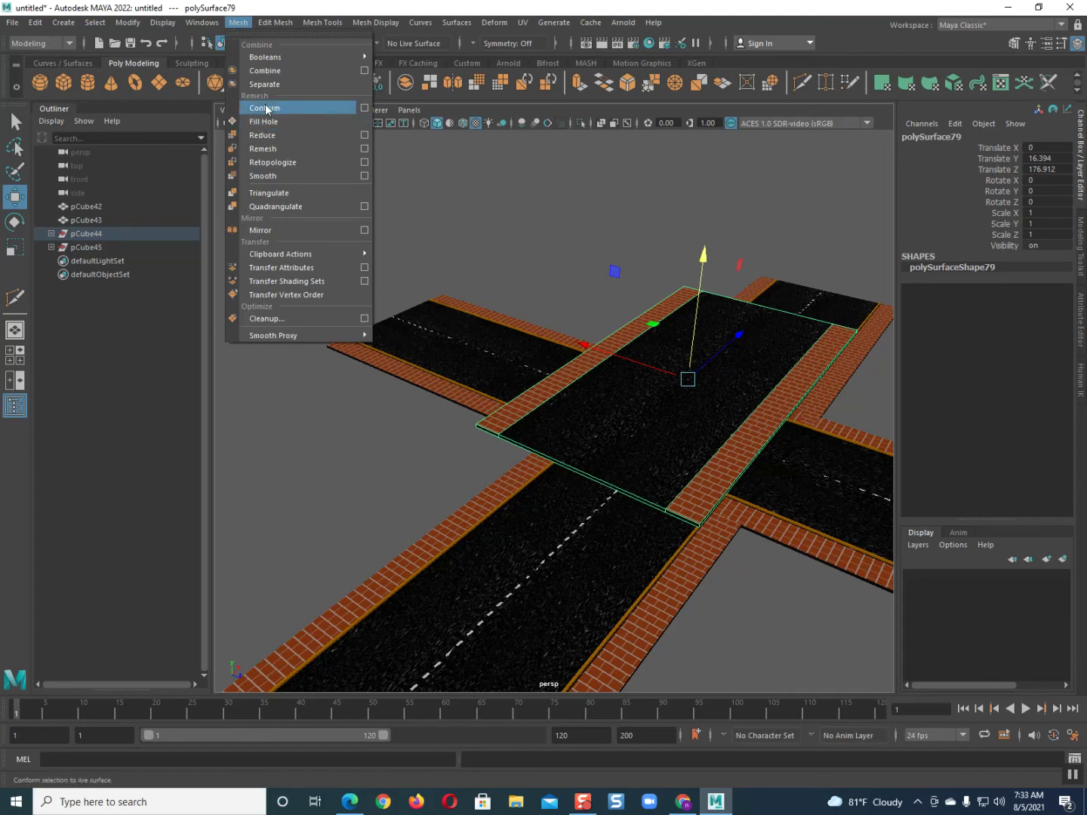
click(262, 83)
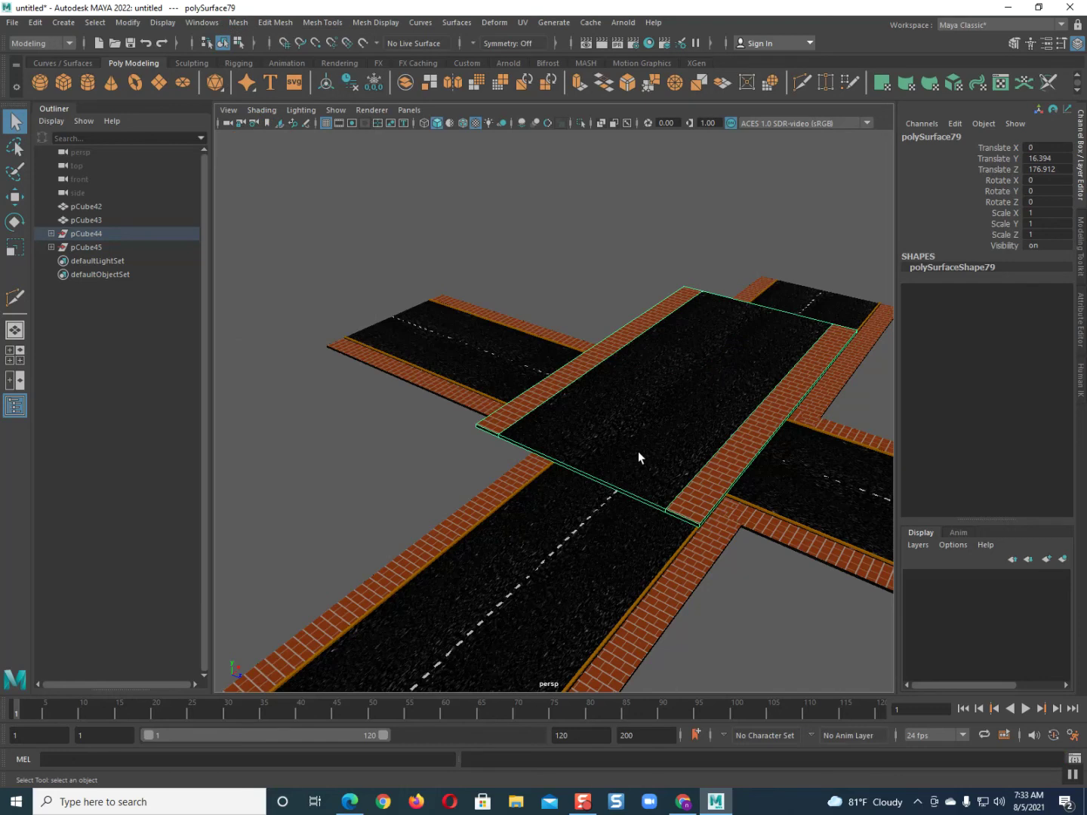
alt+drag(637, 450, 562, 457)
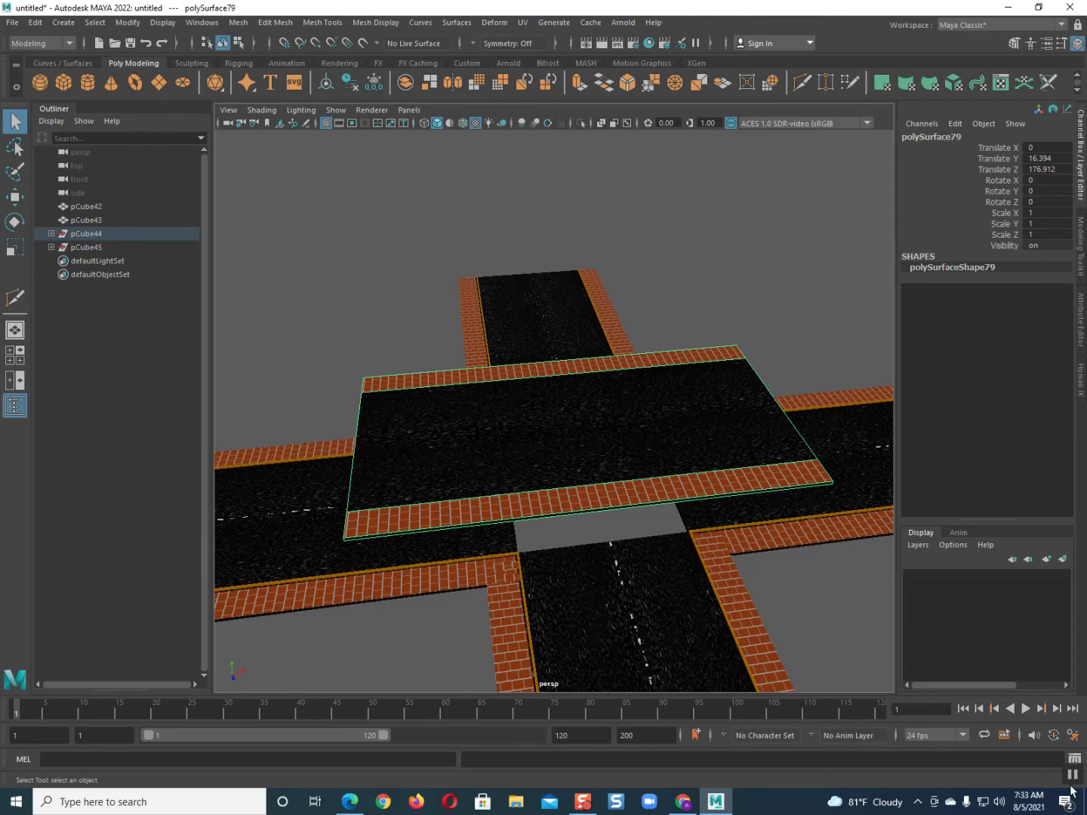
key(ctrl+z)
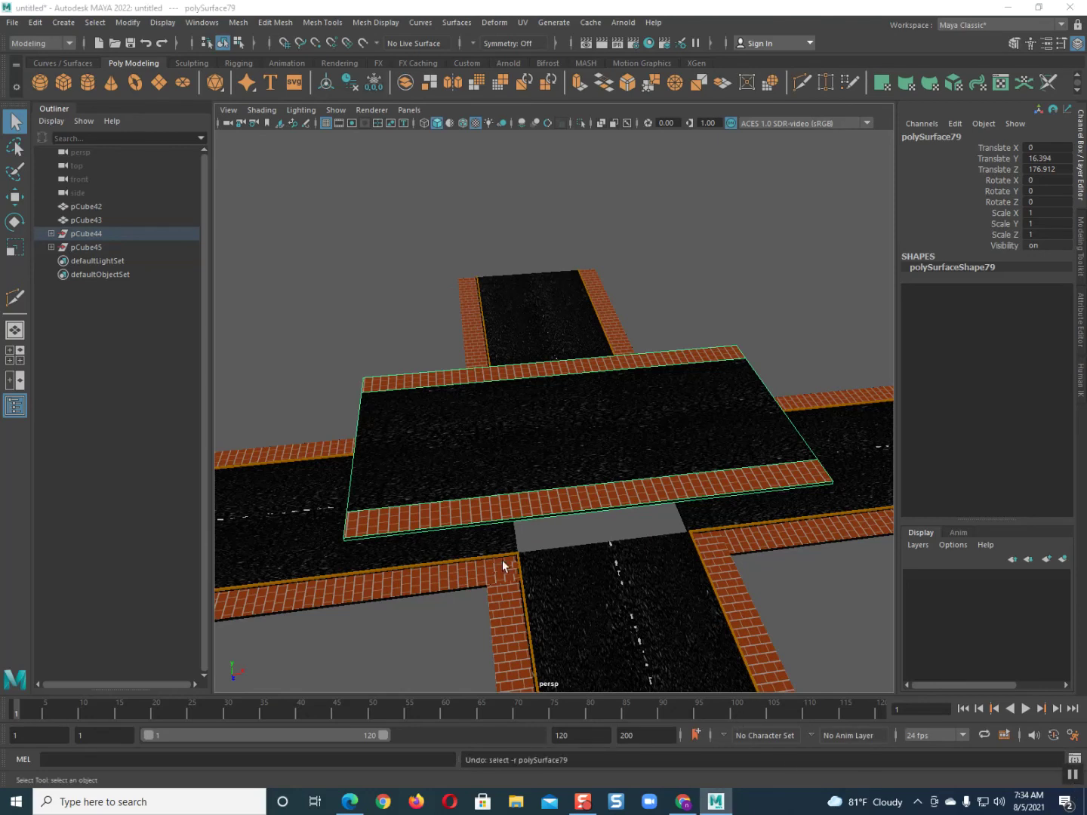
alt+drag(472, 561, 563, 562)
alt+drag(588, 503, 546, 512)
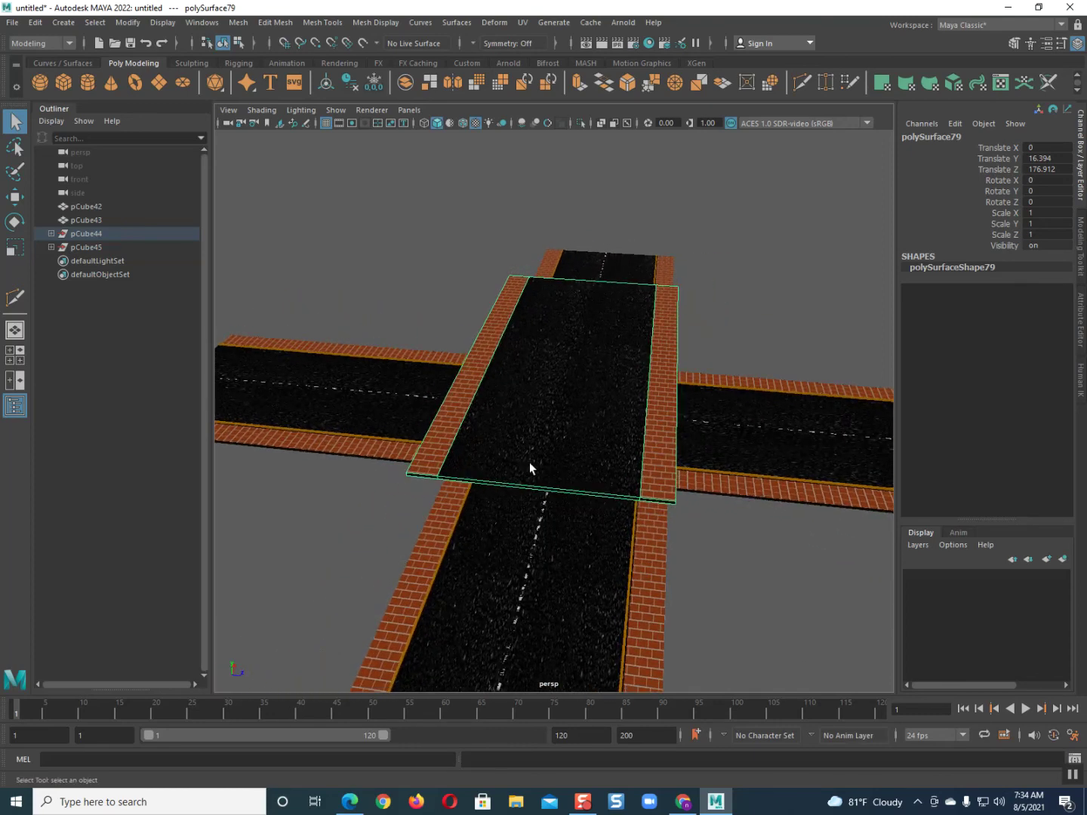
mouse_move(529, 468)
alt+mouse_down()
mouse_move(427, 486)
mouse_move(547, 473)
mouse_move(544, 456)
mouse_move(434, 452)
mouse_move(524, 461)
mouse_move(531, 483)
alt+mouse_up()
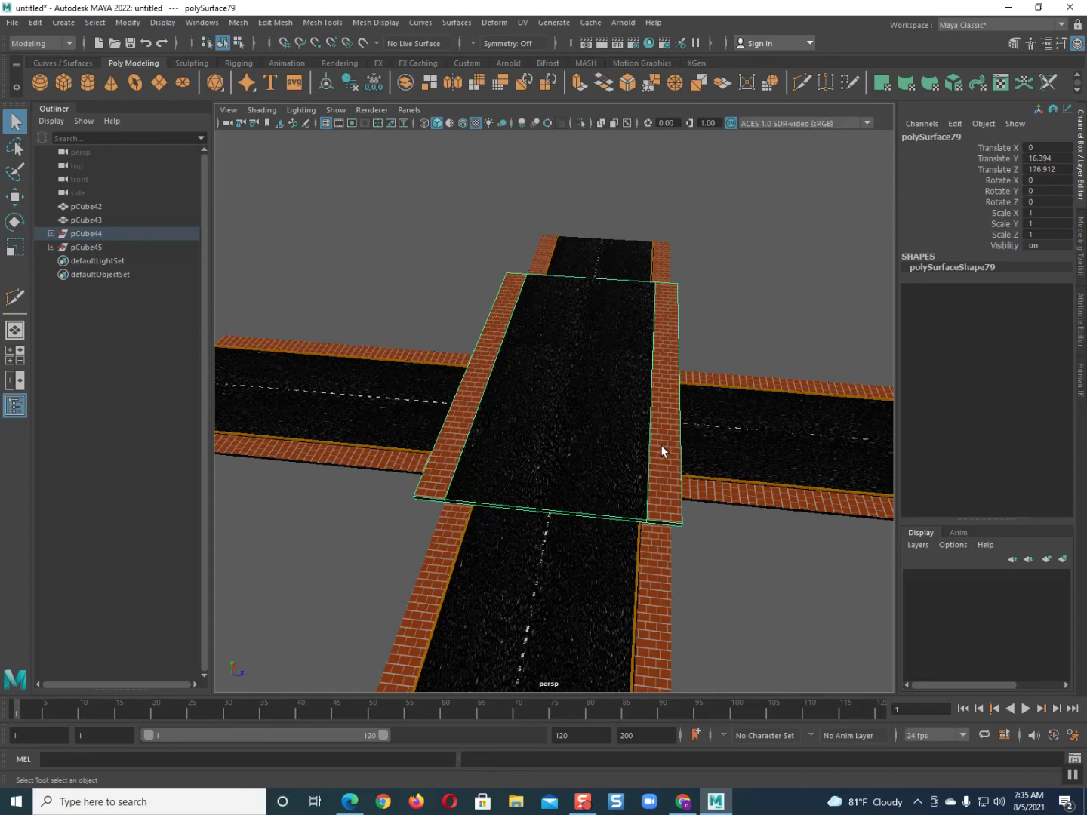
Undo the central slab's last raise and lift it again above the roads to a Translate Y of about 7.4
key(ctrl+z)
key(ctrl+z)
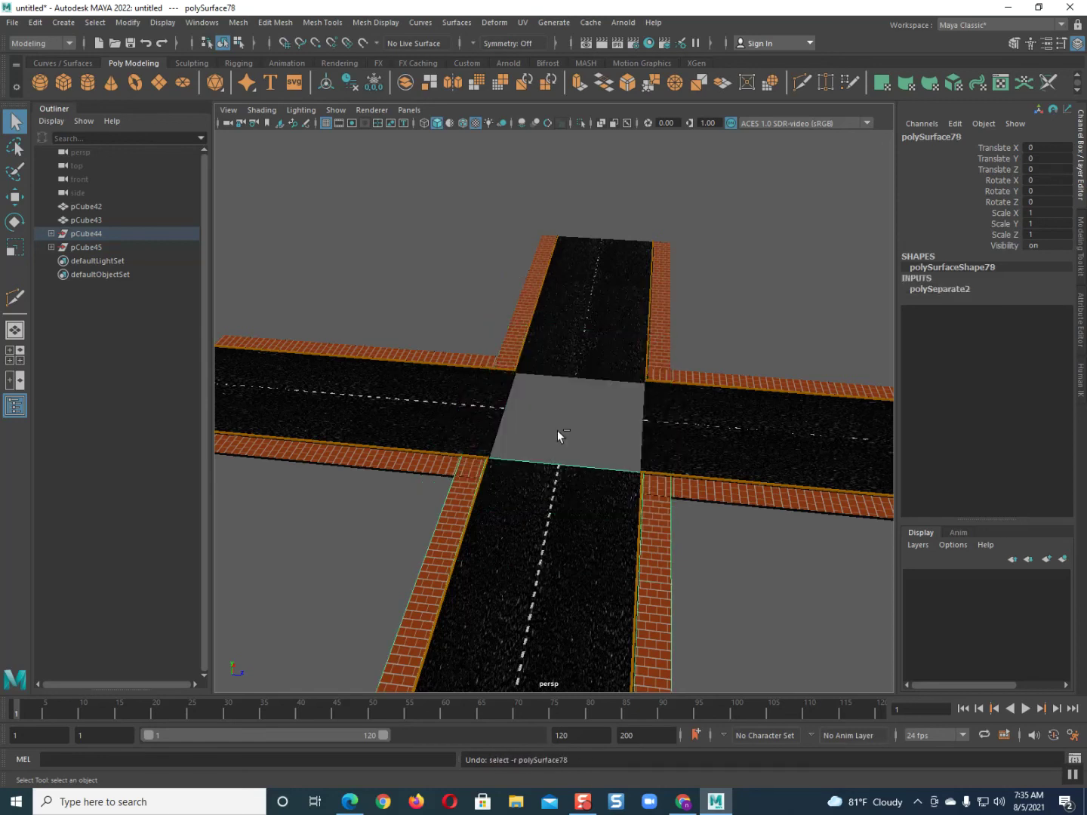
key(shift+z)
key(shift+z)
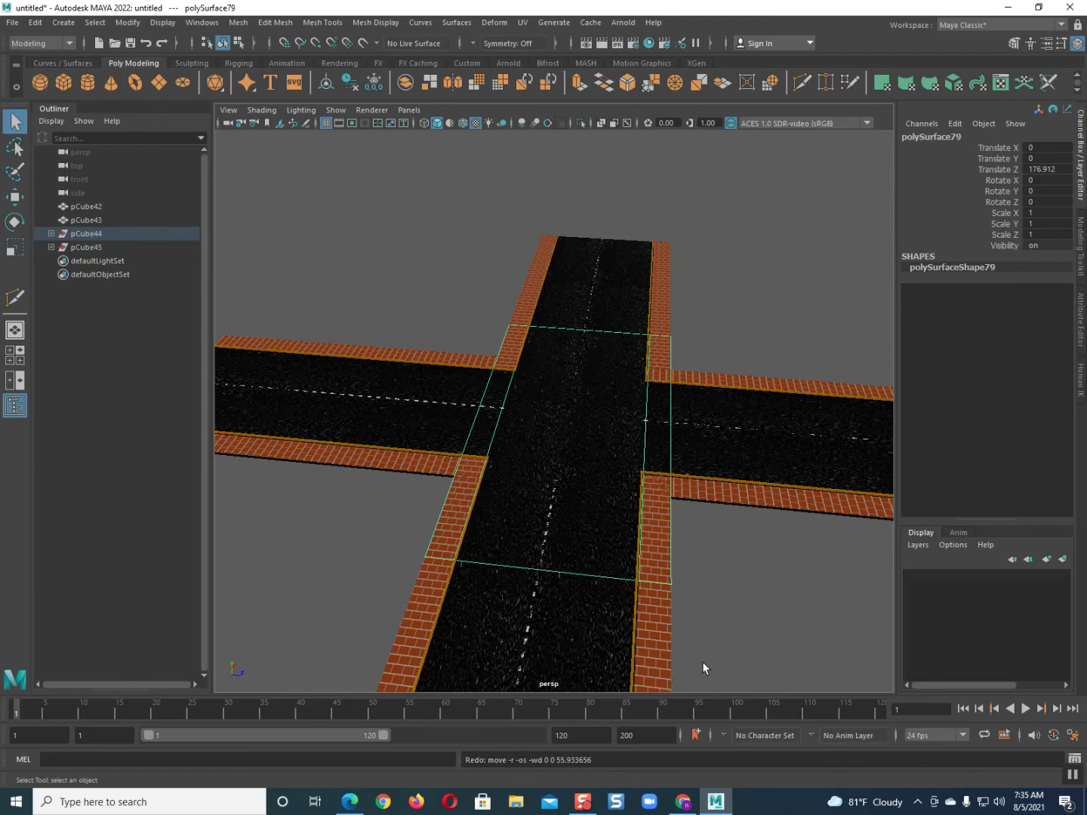
alt+drag(703, 661, 567, 647)
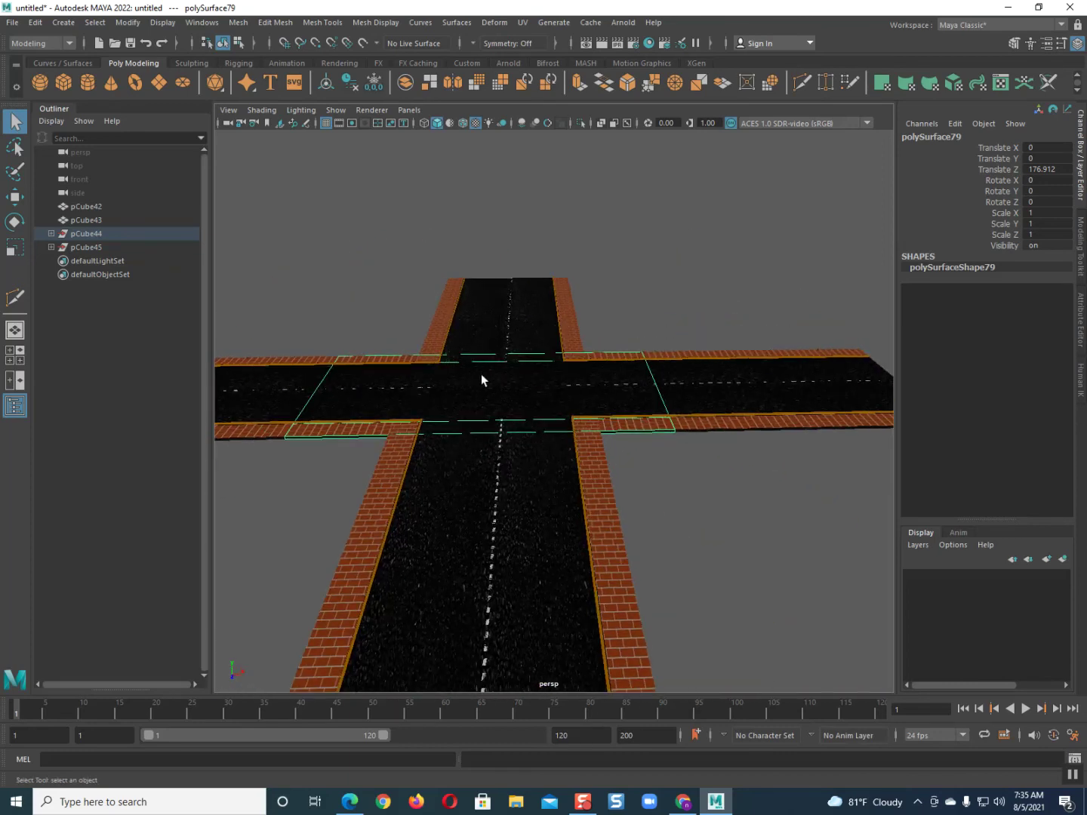
key(w)
drag(483, 347, 585, 488)
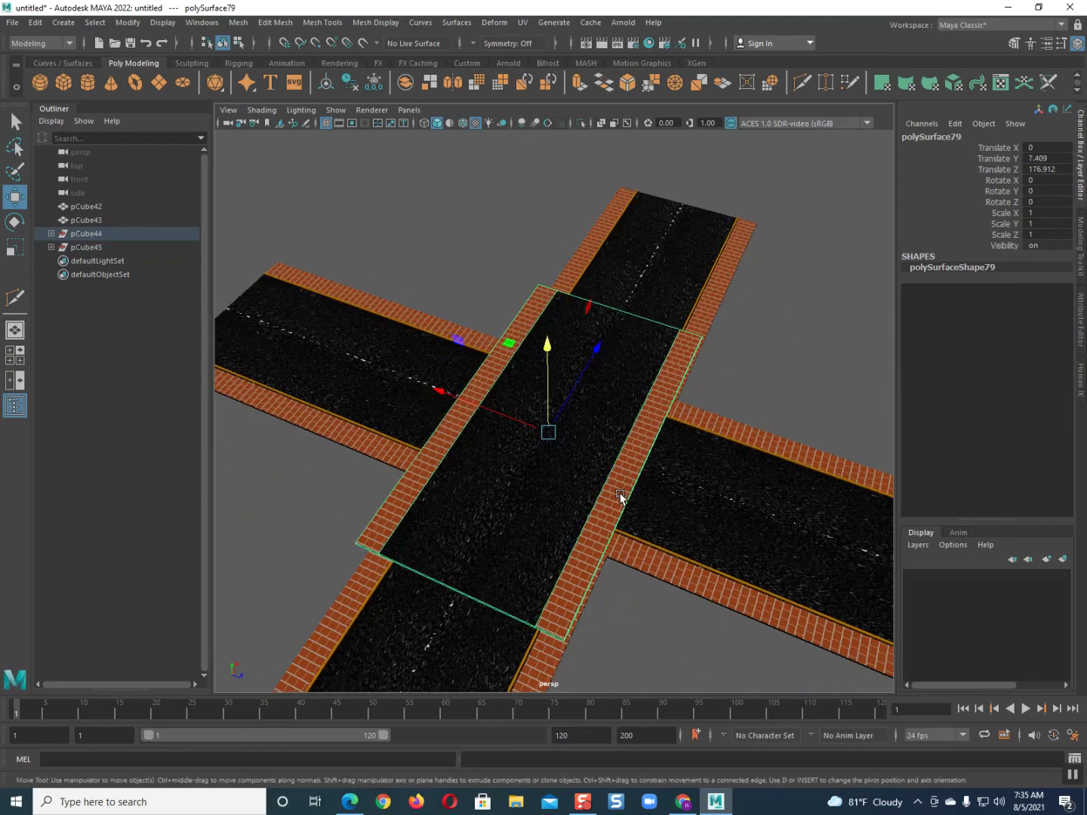
Delete the top brick faces along both long sides of the raised central slab
right_drag(620, 496, 622, 468)
click(621, 492)
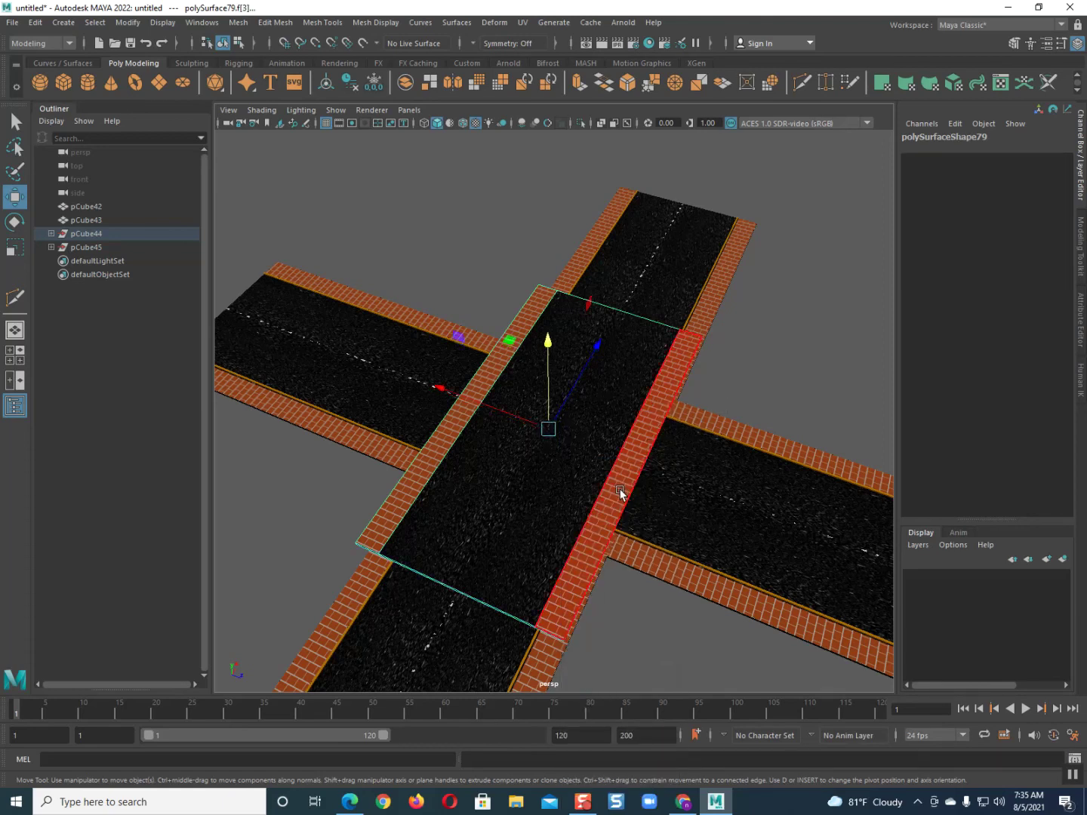
click(620, 492)
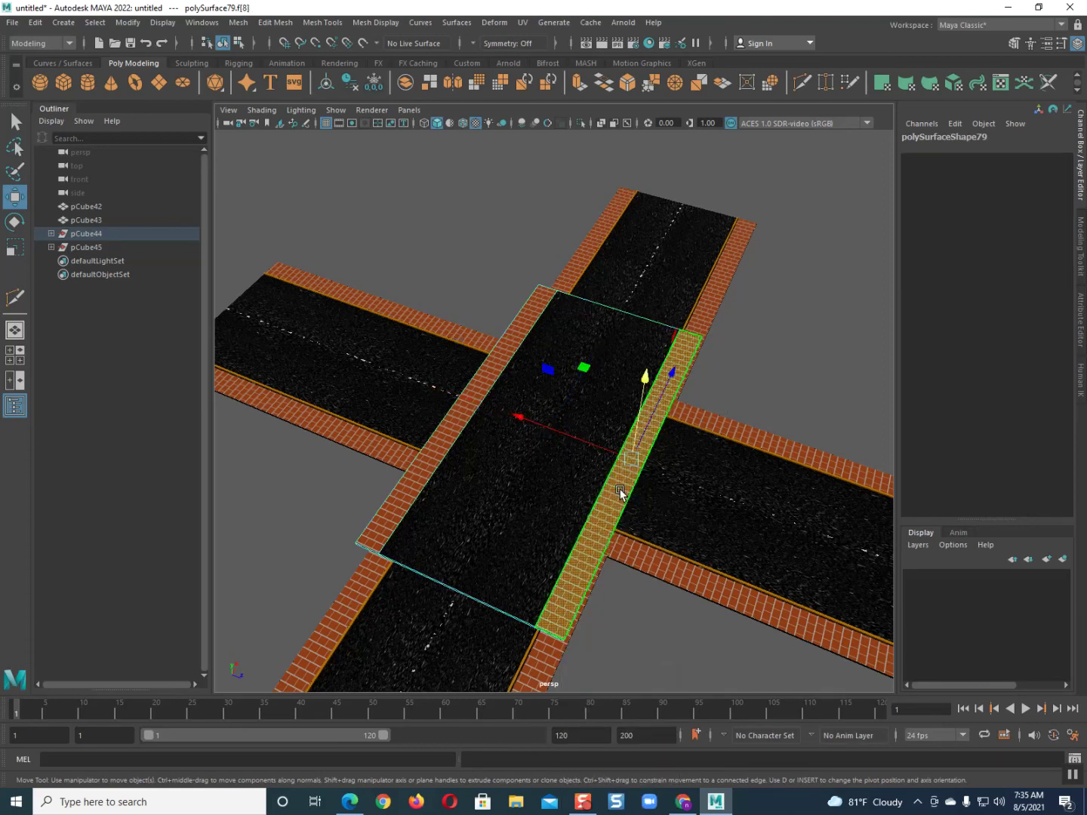
key(Delete)
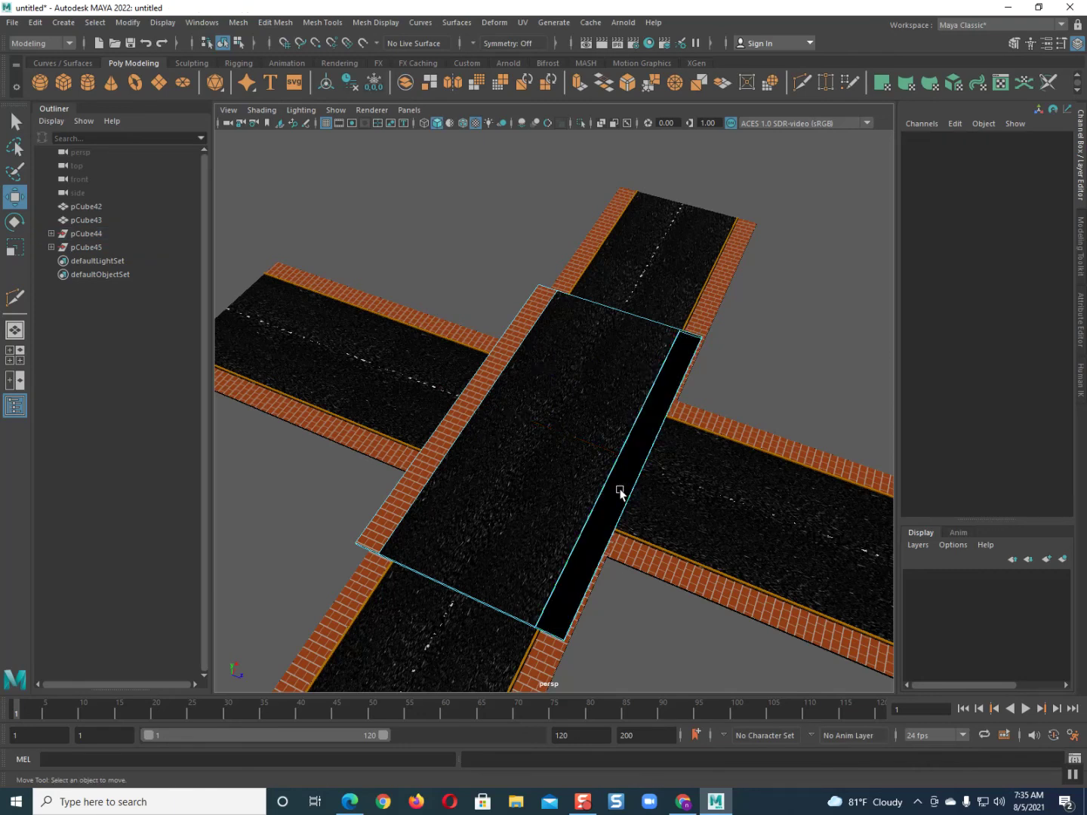
click(444, 447)
key(Delete)
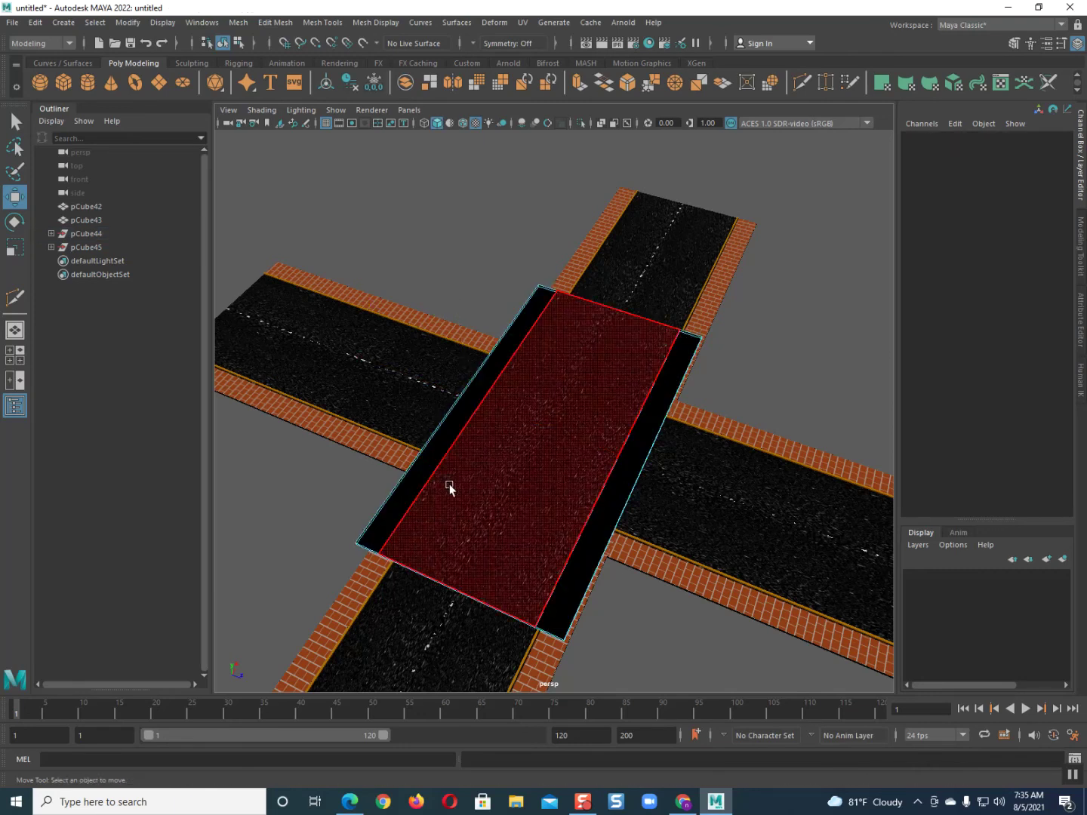
Delete the outer side faces and far end faces of both former brick strips on the central slab
click(608, 547)
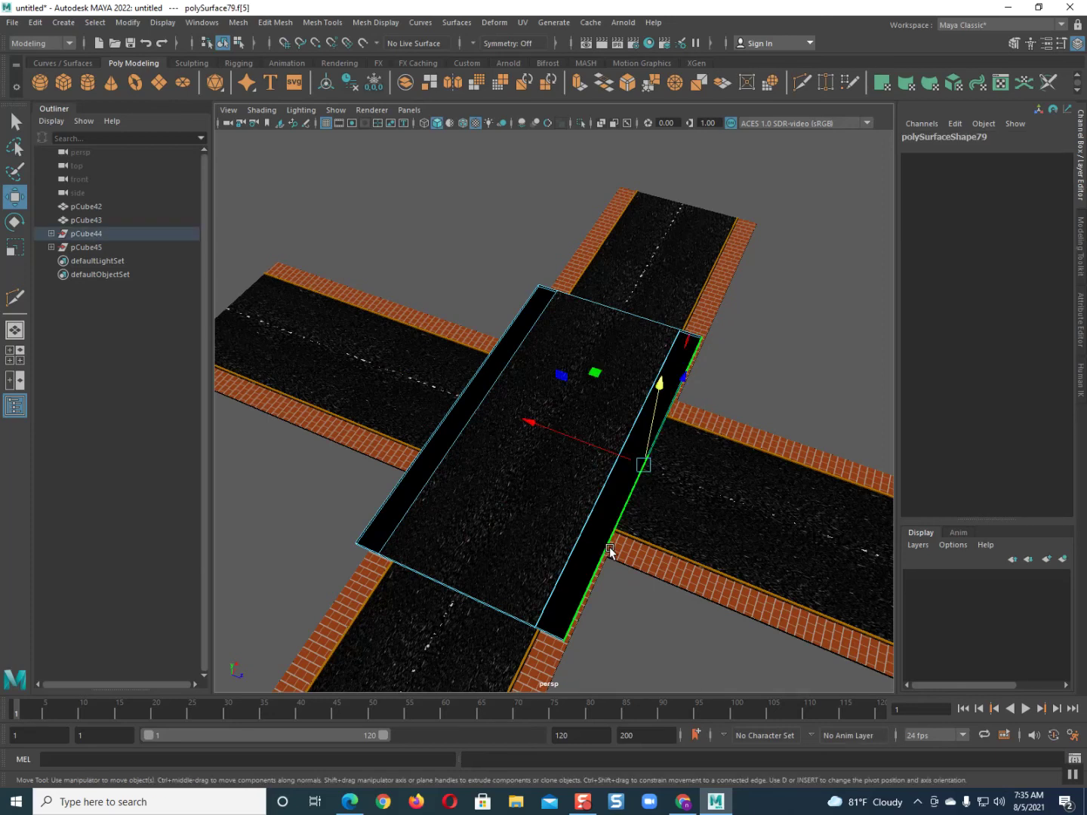
key(Delete)
click(380, 506)
key(Delete)
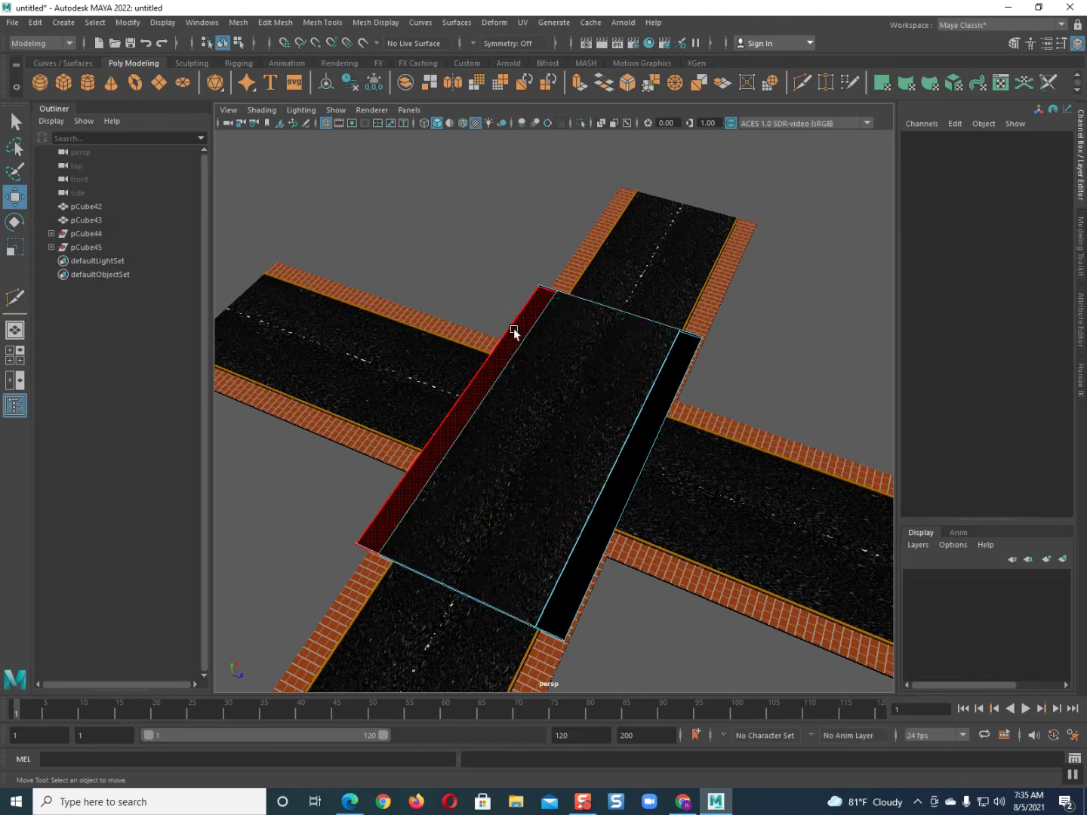
click(545, 287)
key(Delete)
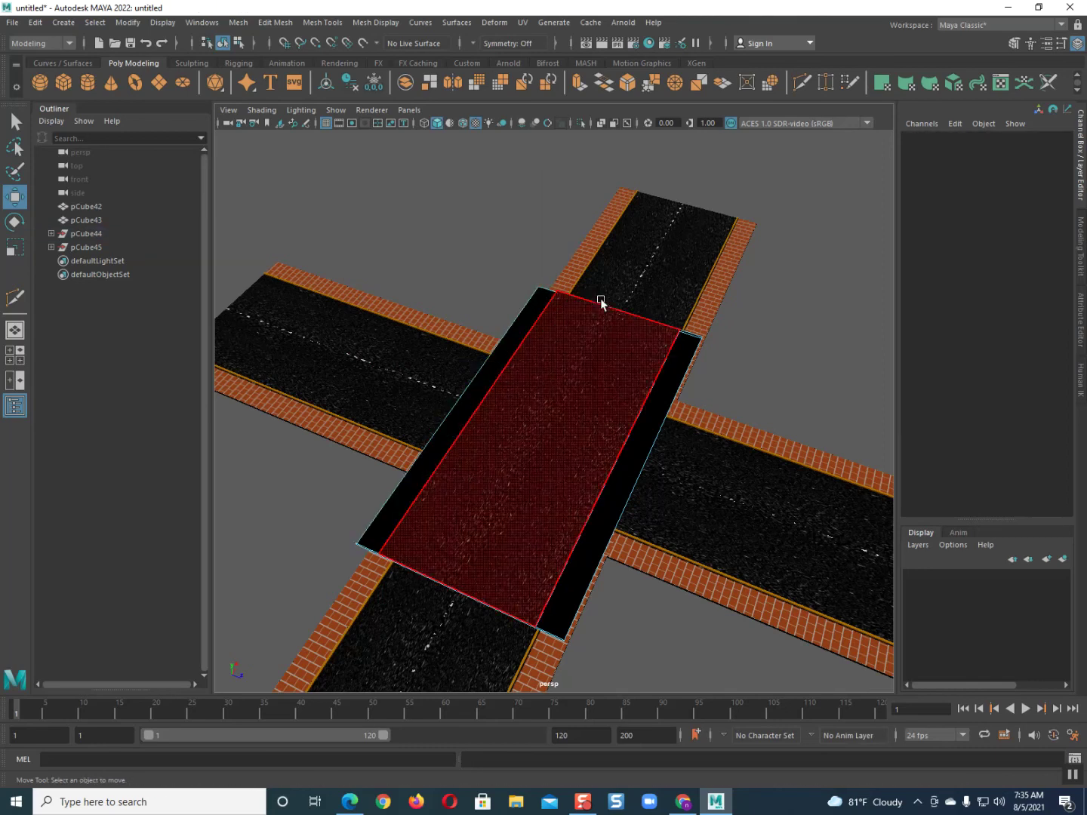
click(692, 330)
key(Delete)
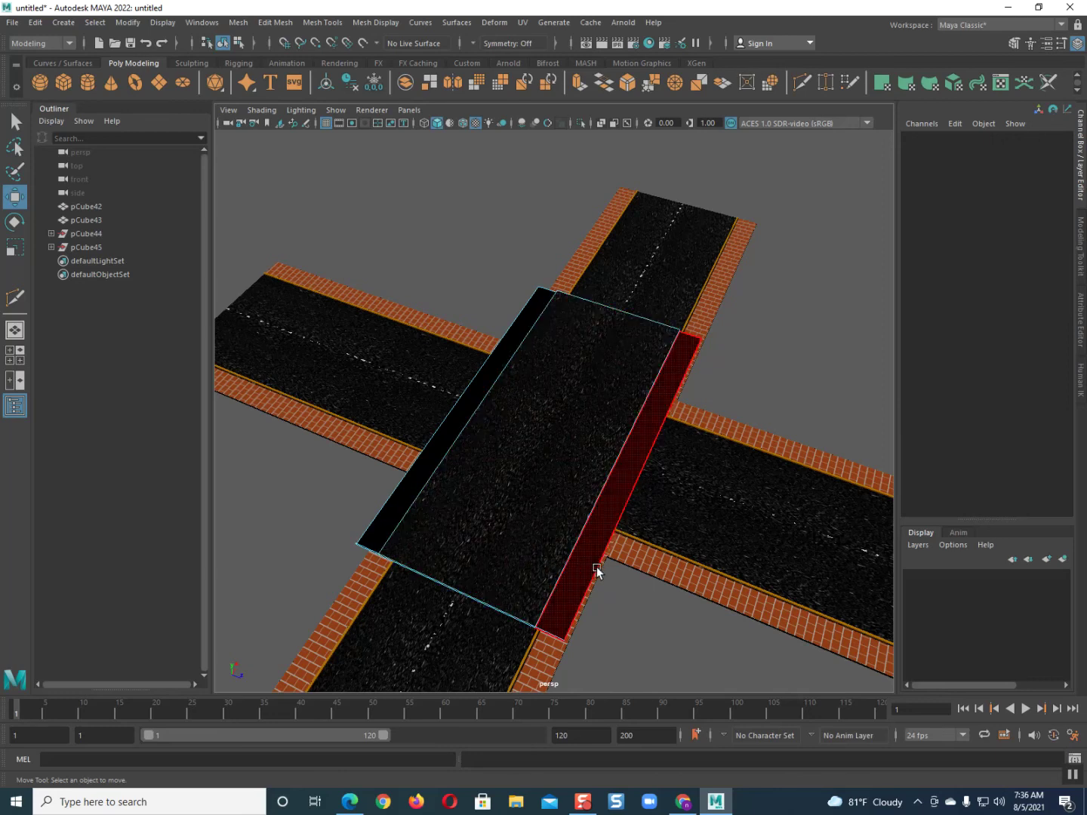
Delete the remaining bottom and near end faces of both strips, then return to object mode and deselect the slab
click(595, 566)
key(Delete)
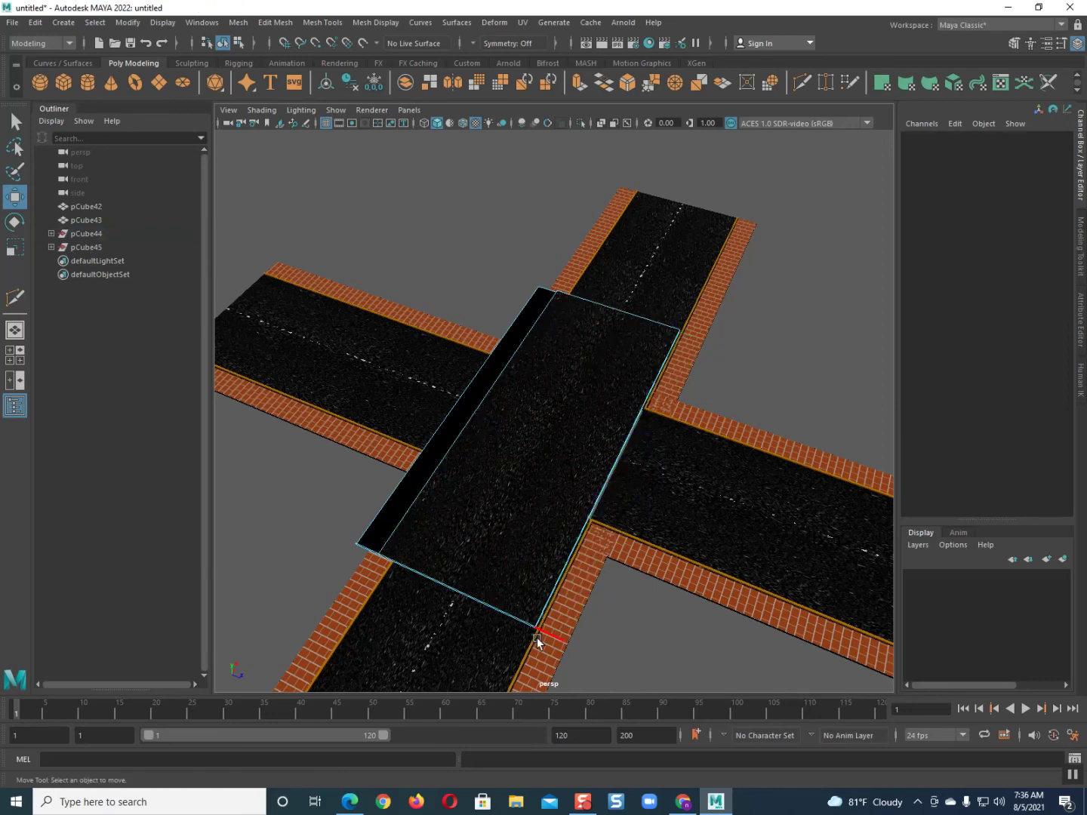
click(545, 634)
click(545, 627)
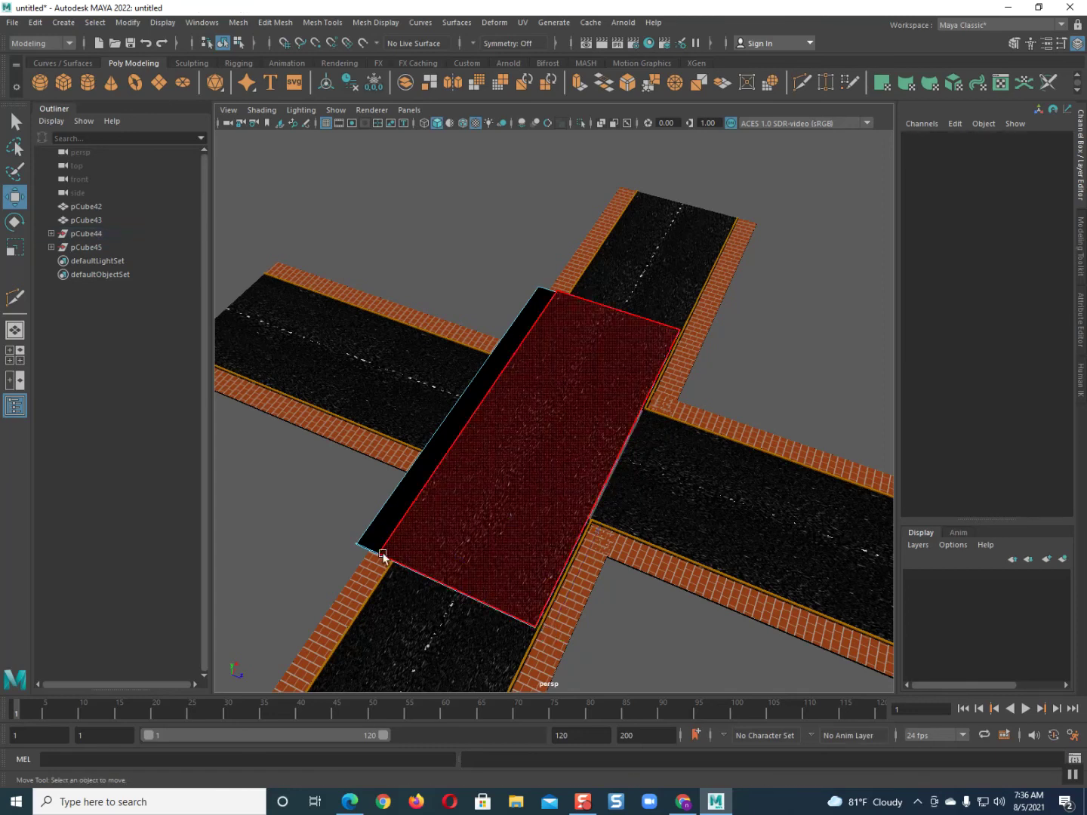
click(370, 543)
key(Delete)
click(363, 553)
key(Delete)
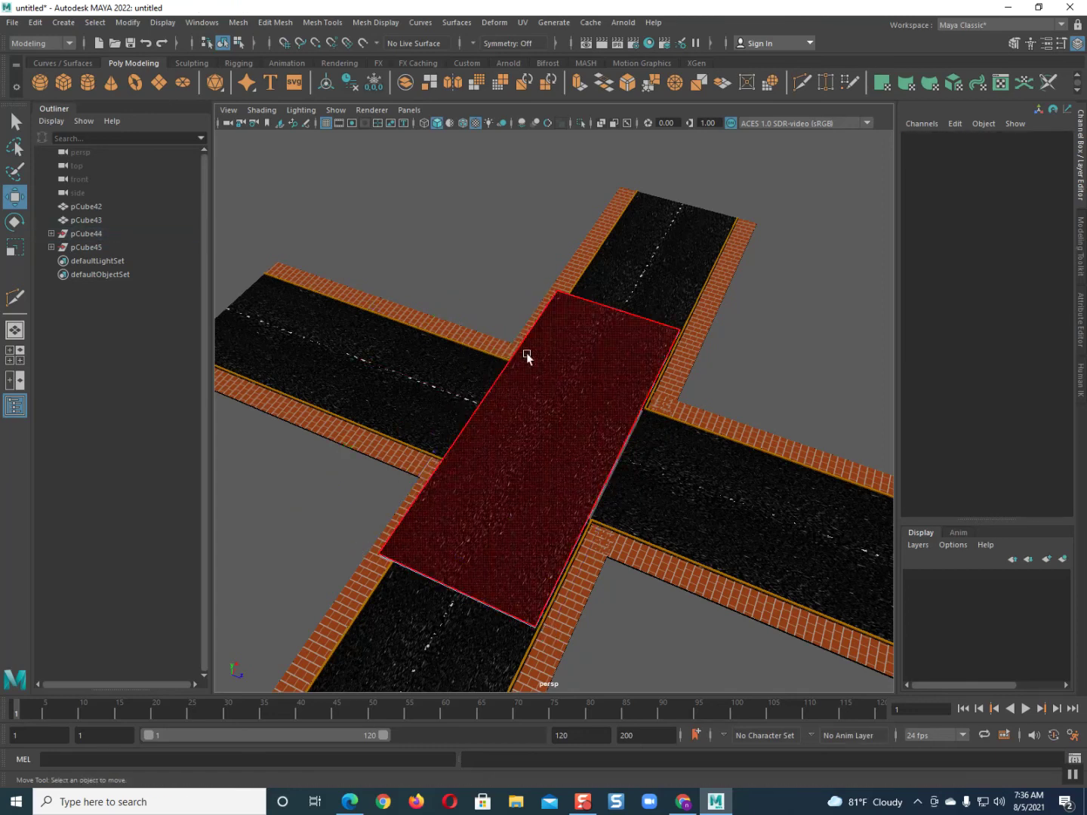
right_drag(568, 370, 635, 359)
click(731, 385)
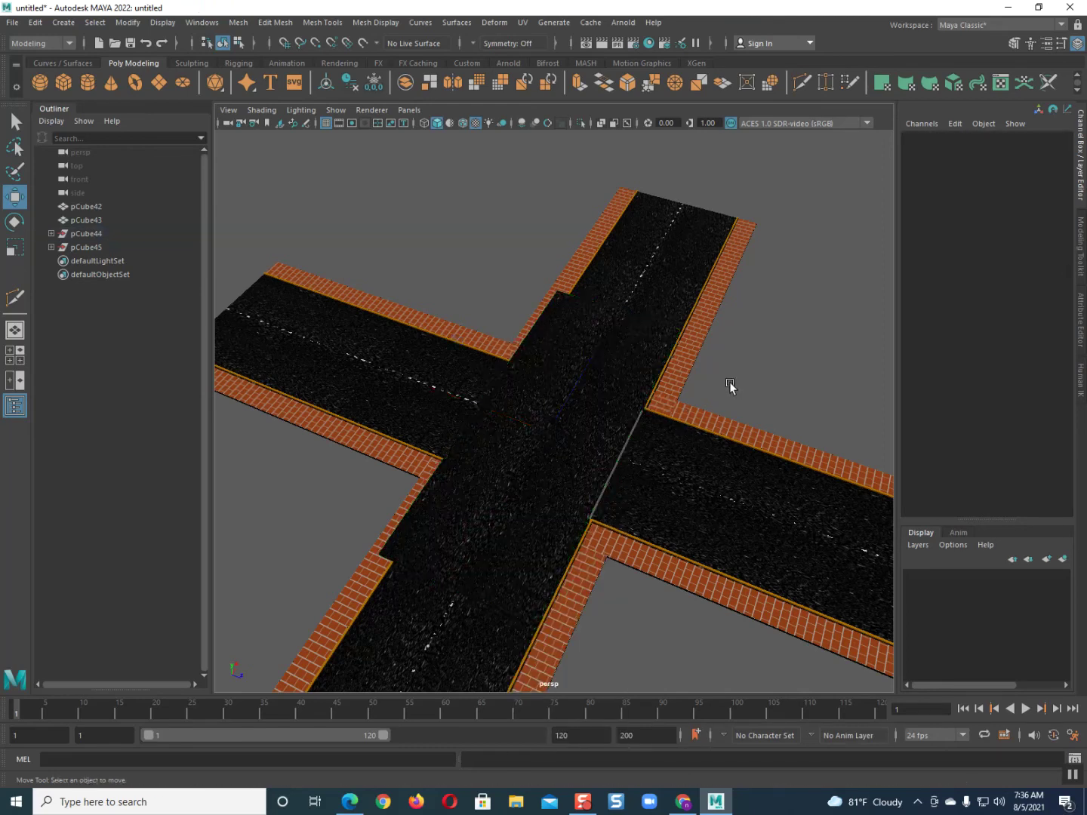
Reselect the plain asphalt slab and lower it into the intersection to a Translate Y of about 0.83
alt+drag(668, 486, 577, 473)
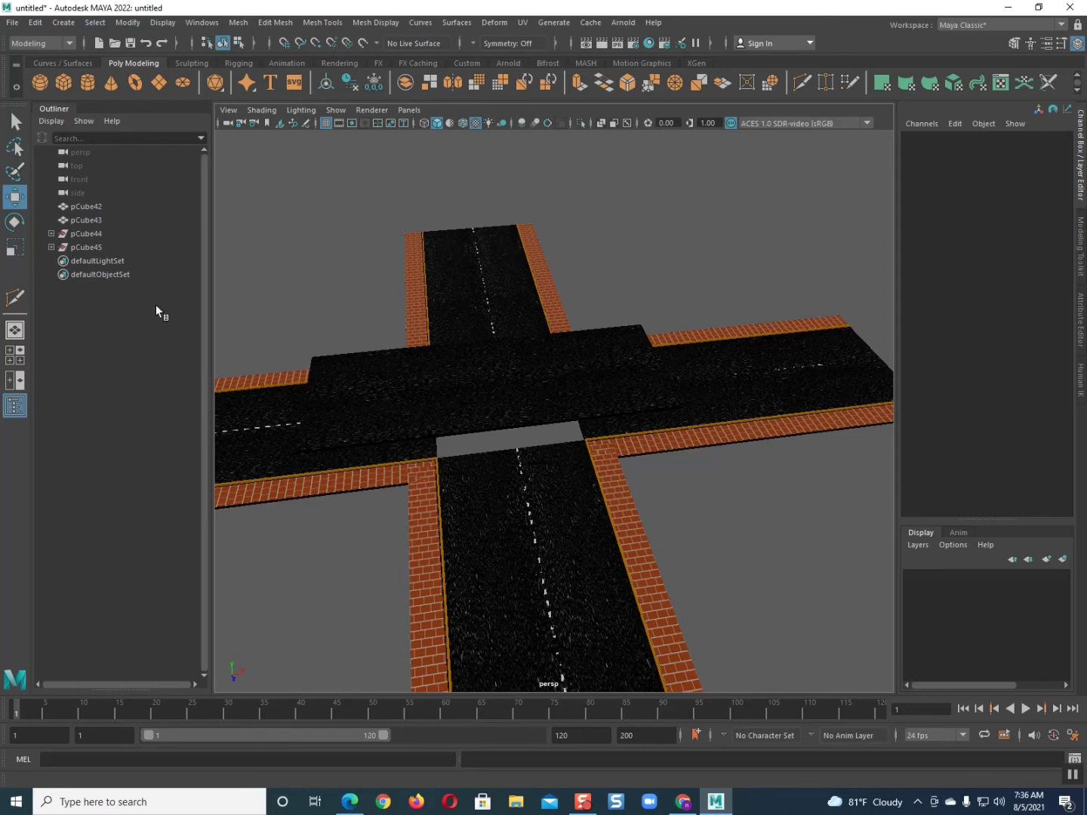
click(457, 385)
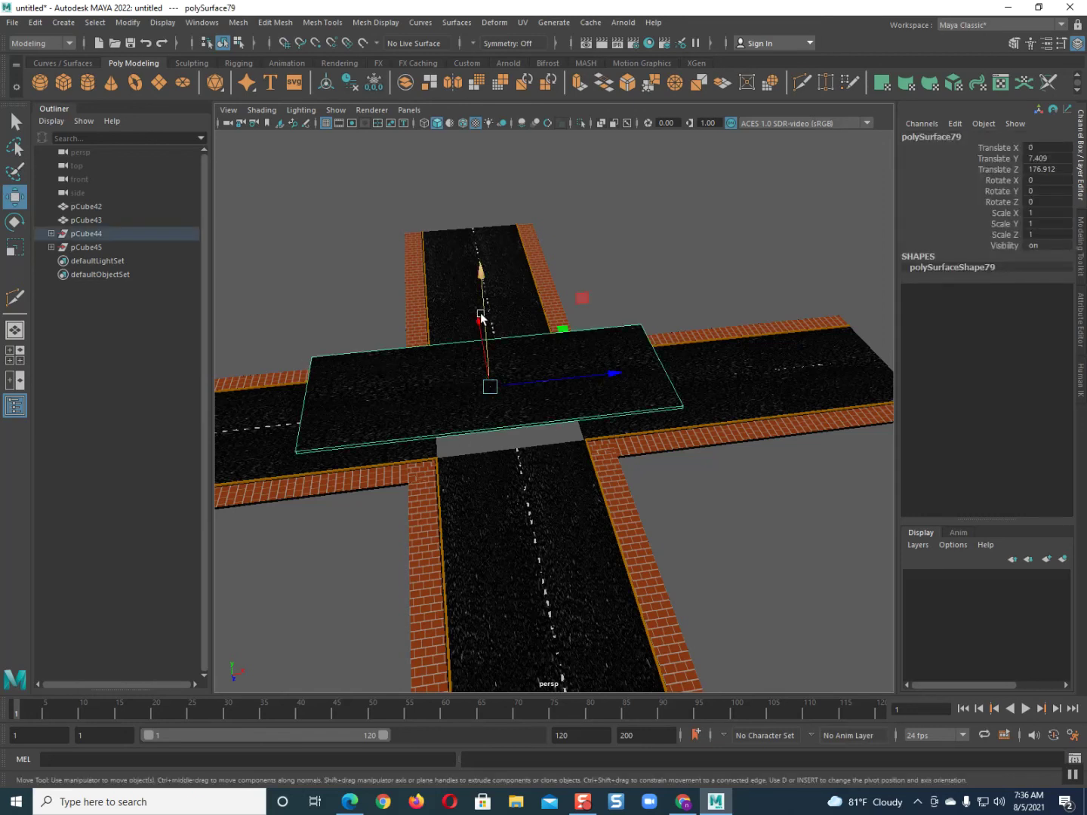
alt+drag(469, 411, 486, 370)
drag(512, 310, 487, 442)
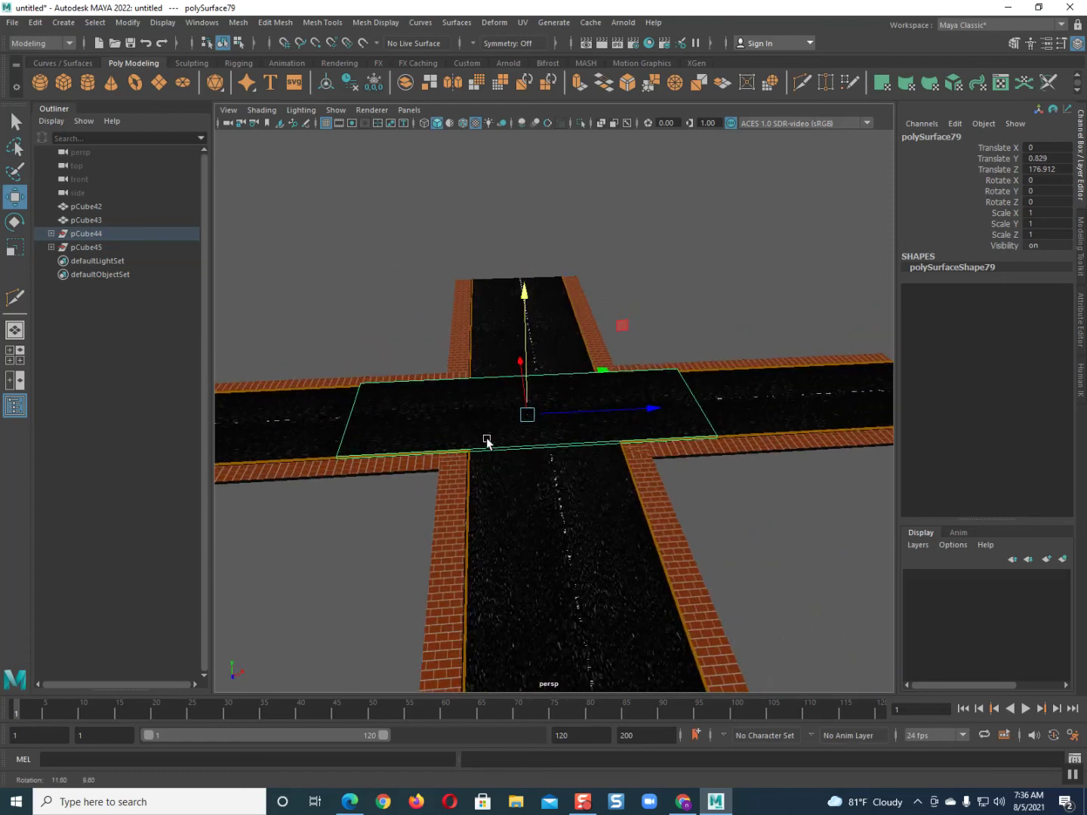
Shorten the asphalt slab to a Scale Z of about 0.345 and center it in the opening at a Translate Z of about 187.1
click(17, 247)
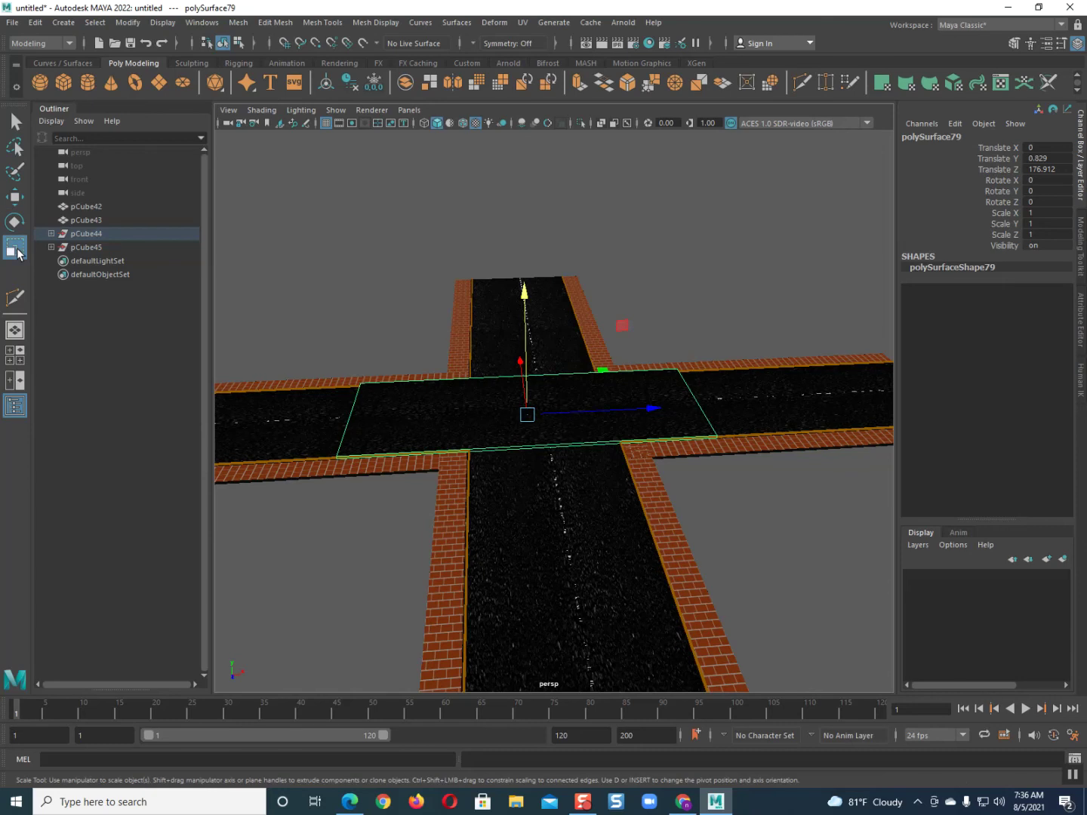
drag(650, 409, 570, 401)
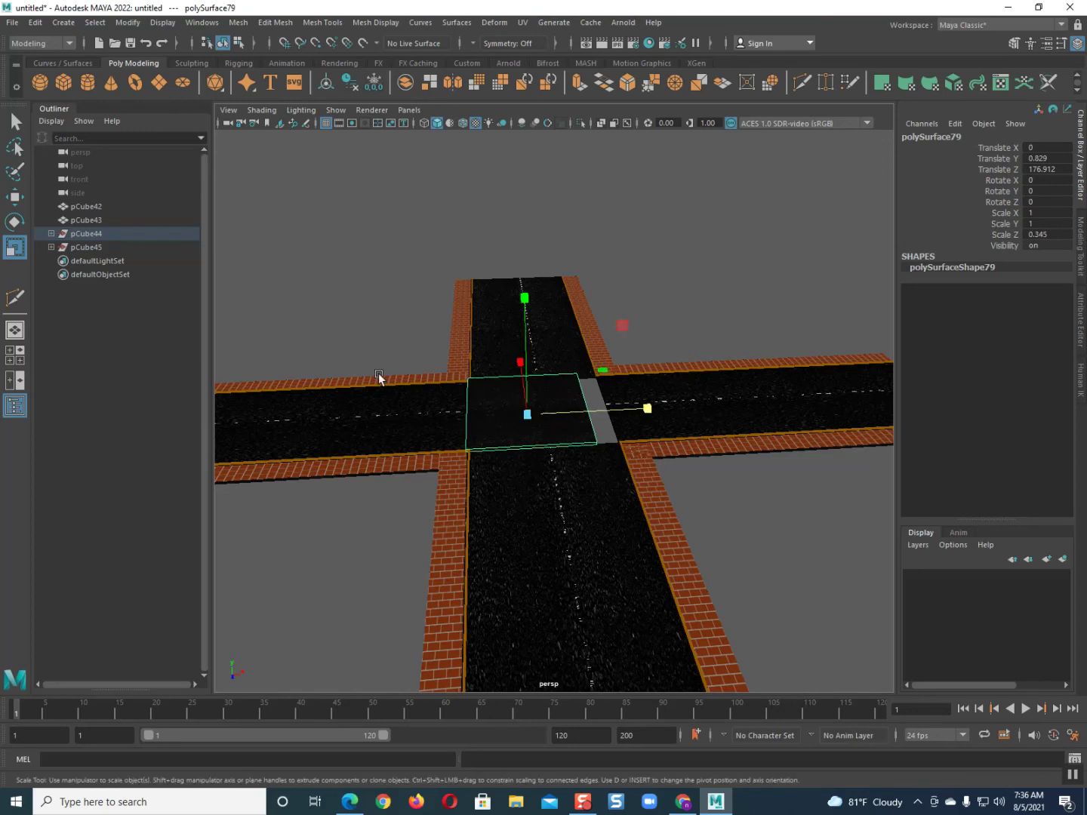
click(15, 196)
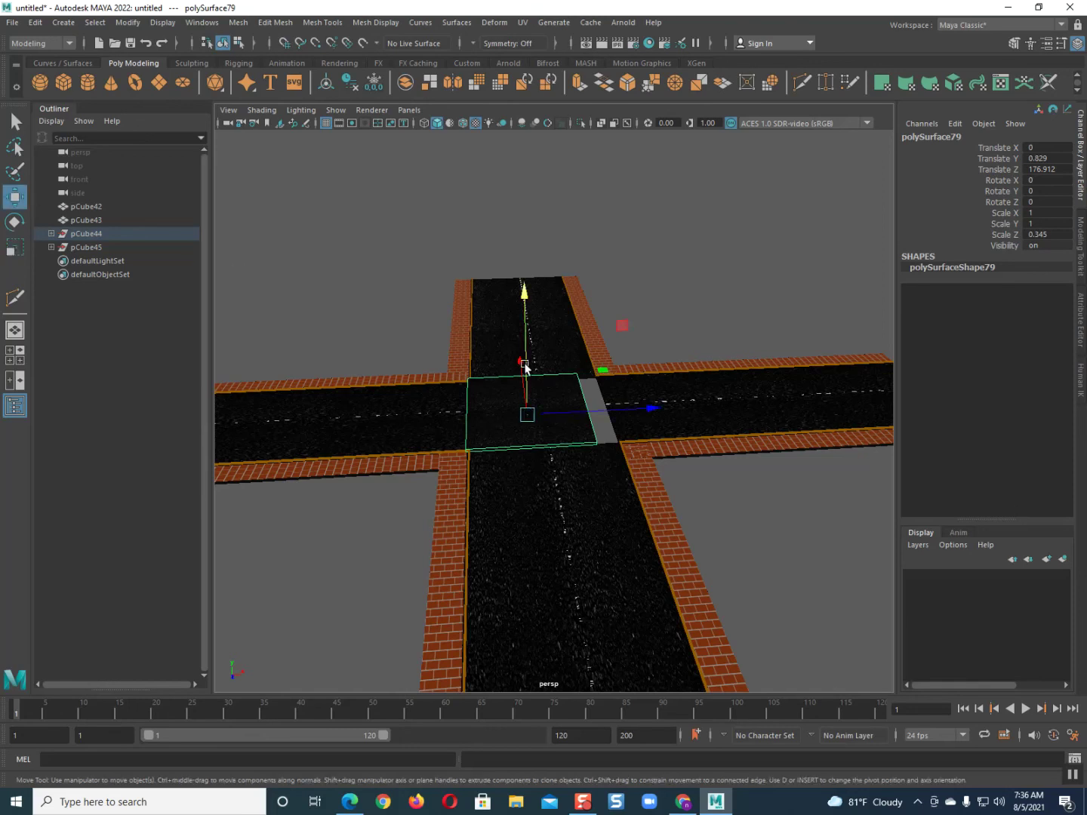
mouse_move(597, 405)
mouse_down()
mouse_move(621, 413)
mouse_move(611, 413)
mouse_up()
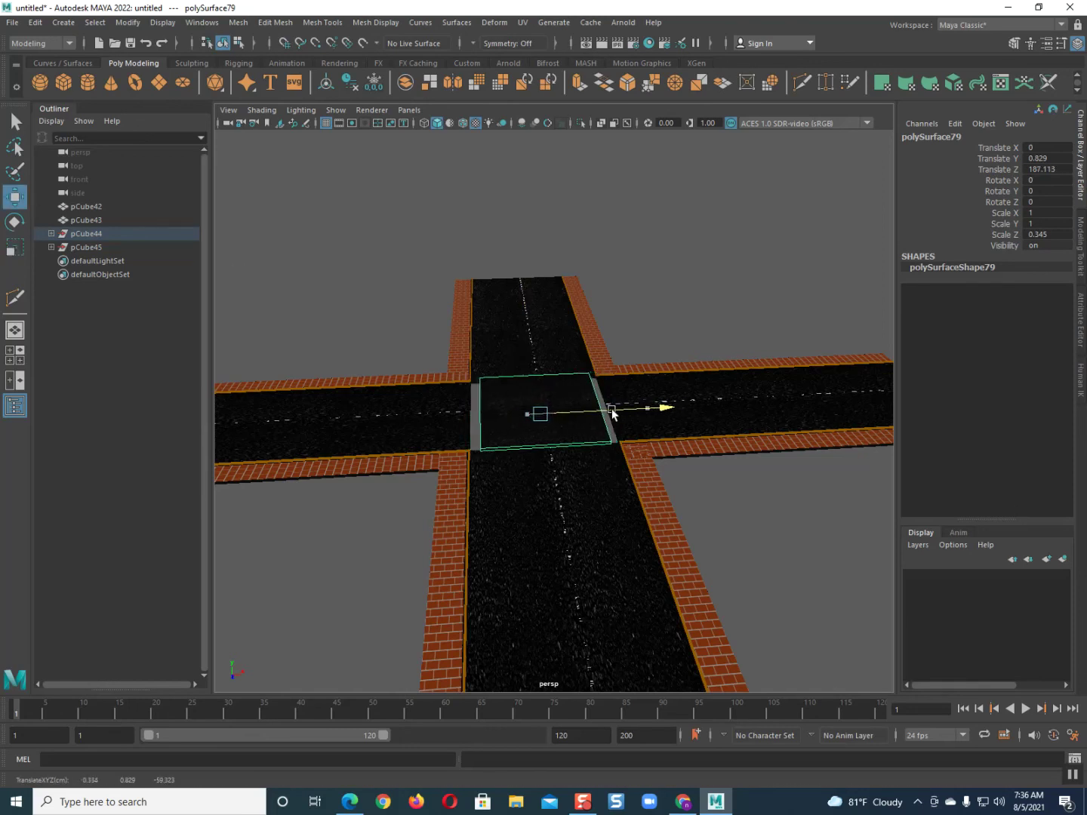
Extend the asphalt slab's side face on the positive Z side to close the gap to the adjoining road
scroll(611, 414, up, 5)
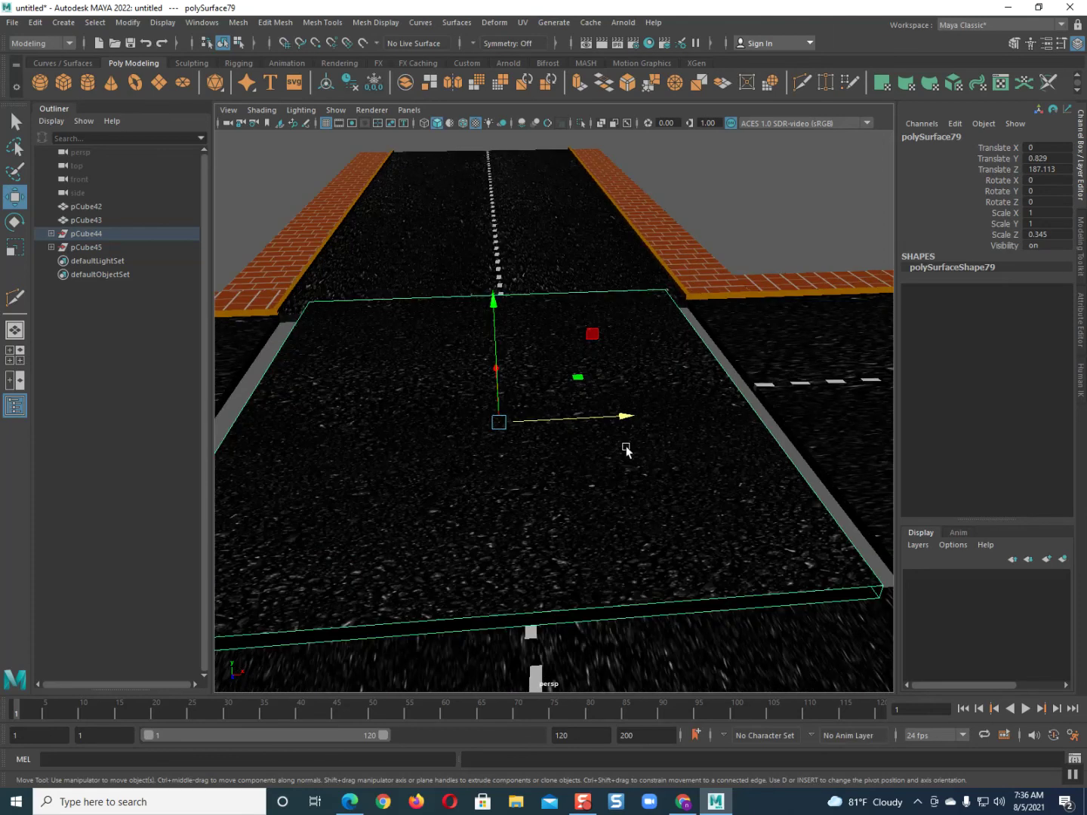
alt+drag(626, 449, 557, 462)
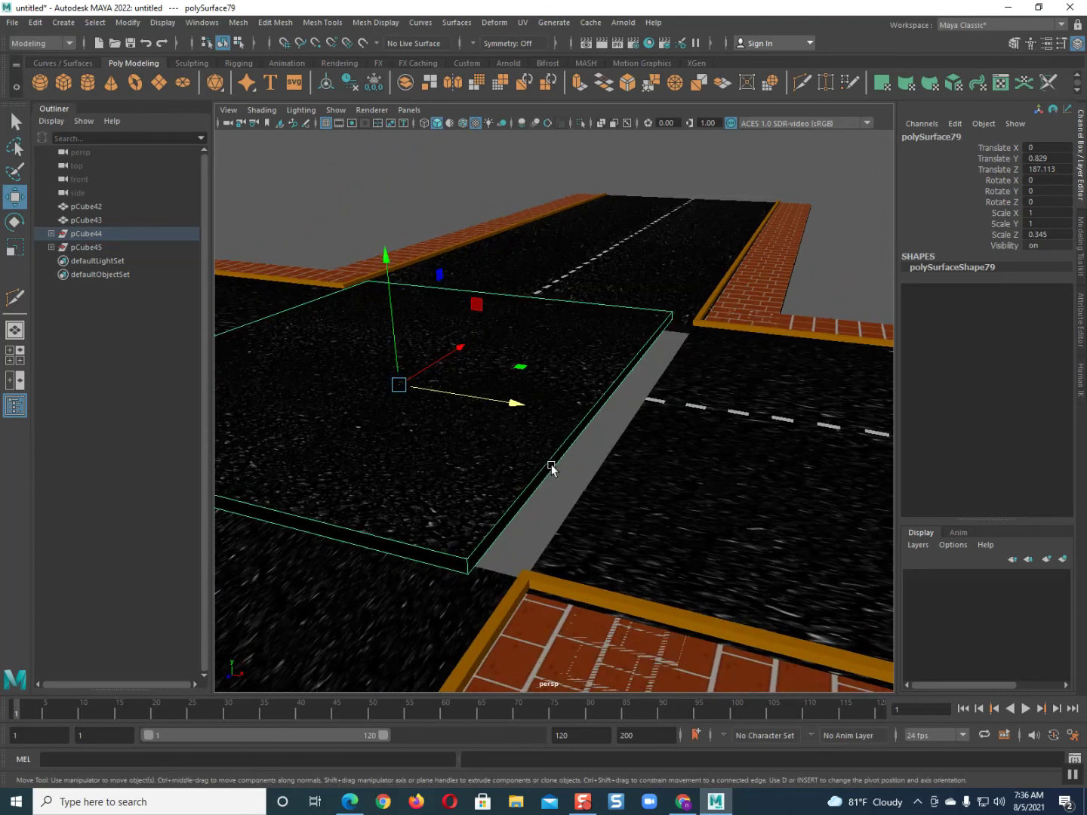
right_click(535, 493)
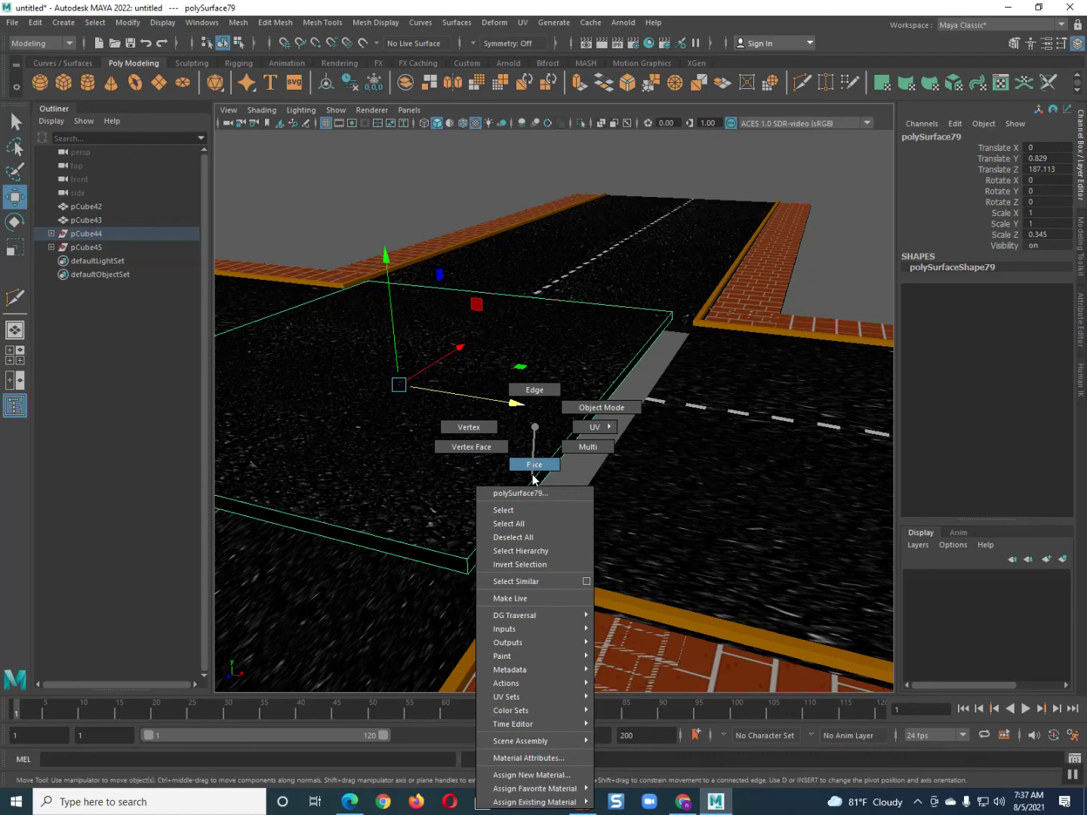
click(535, 464)
click(535, 486)
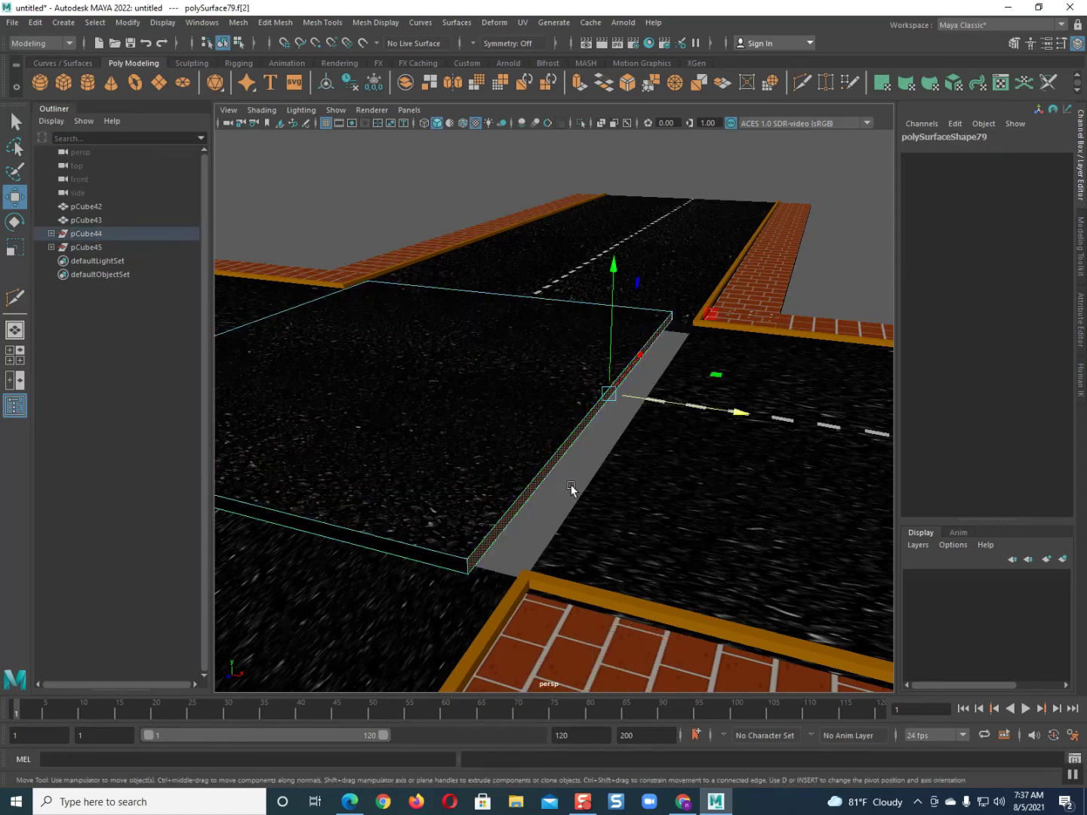
drag(656, 407, 692, 411)
Extend the slab's opposite side face in the negative Z direction to close the gap to the road there
alt+drag(447, 487, 570, 473)
click(562, 461)
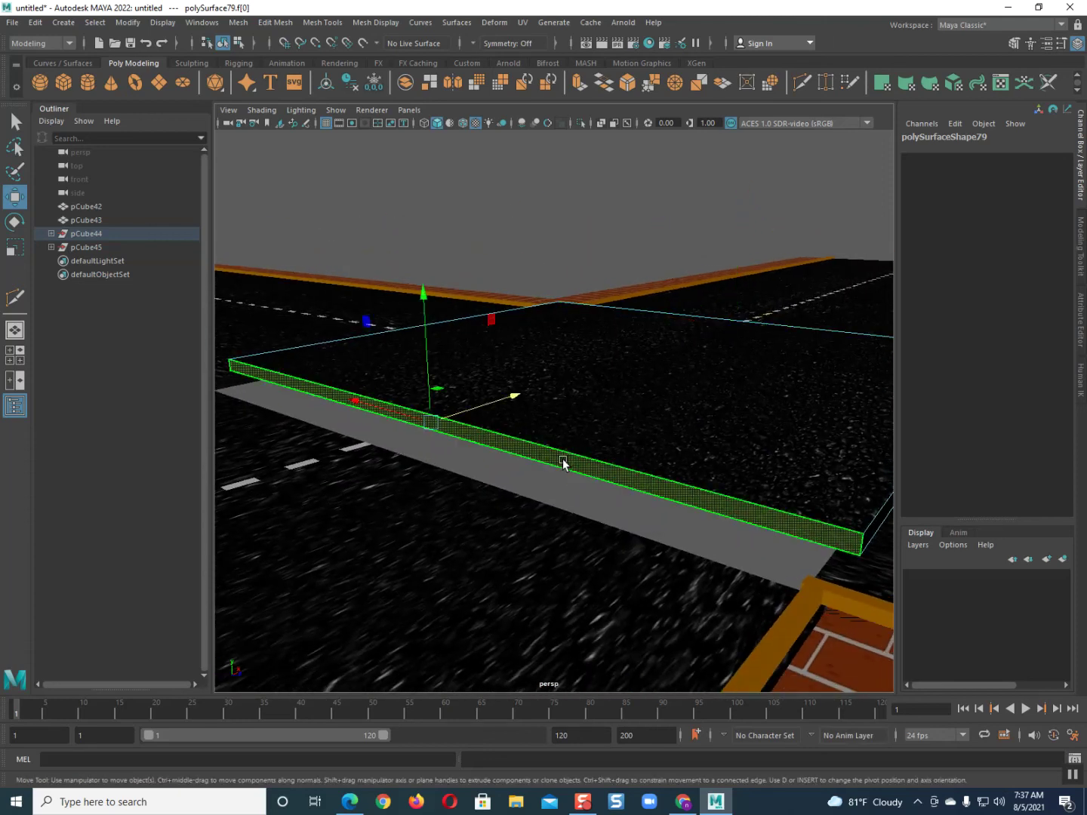
drag(492, 404, 451, 419)
alt+drag(517, 530, 462, 541)
scroll(461, 535, down, 3)
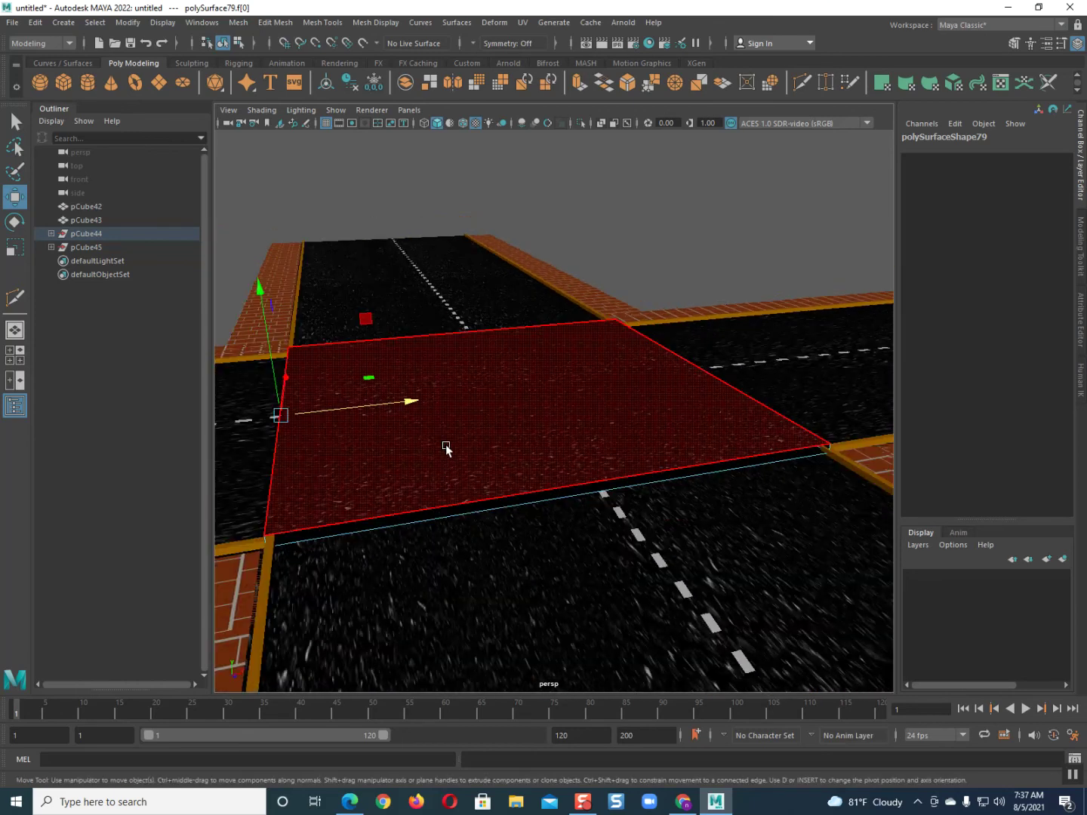
Select another face of the central asphalt slab and shift it slightly along the X axis
key(f)
click(486, 546)
mouse_move(513, 383)
mouse_down()
mouse_move(499, 343)
mouse_move(504, 375)
mouse_up()
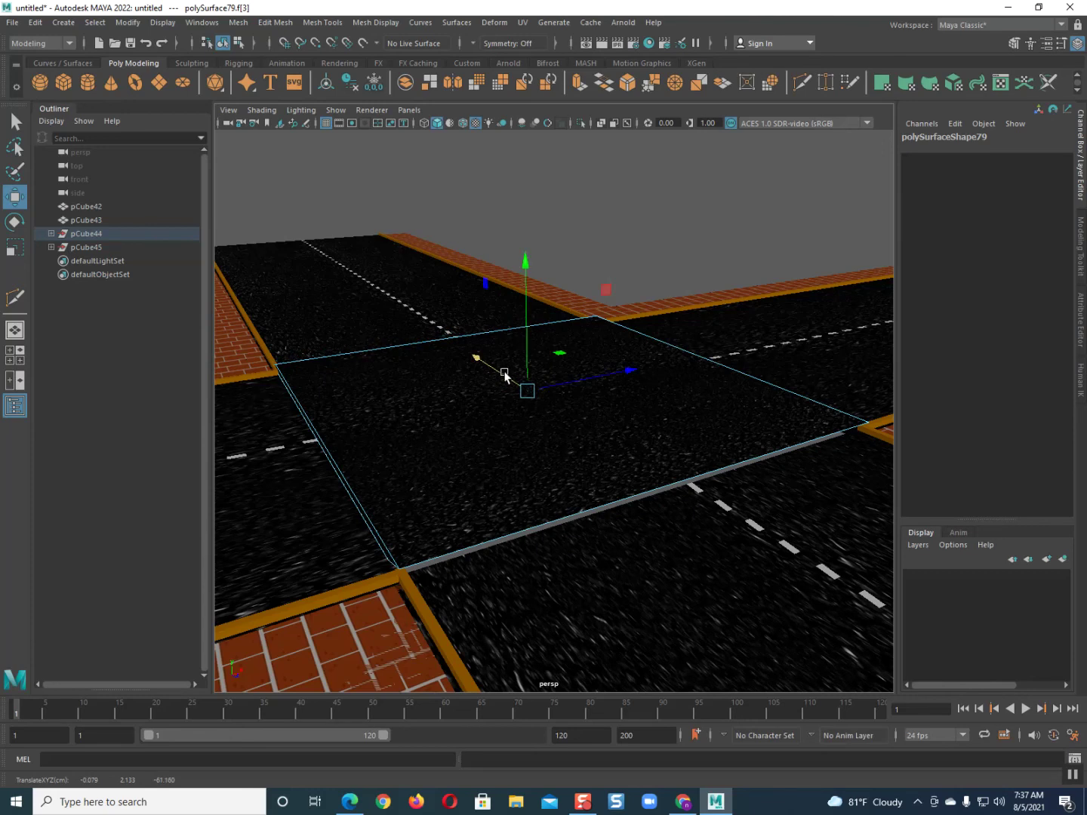